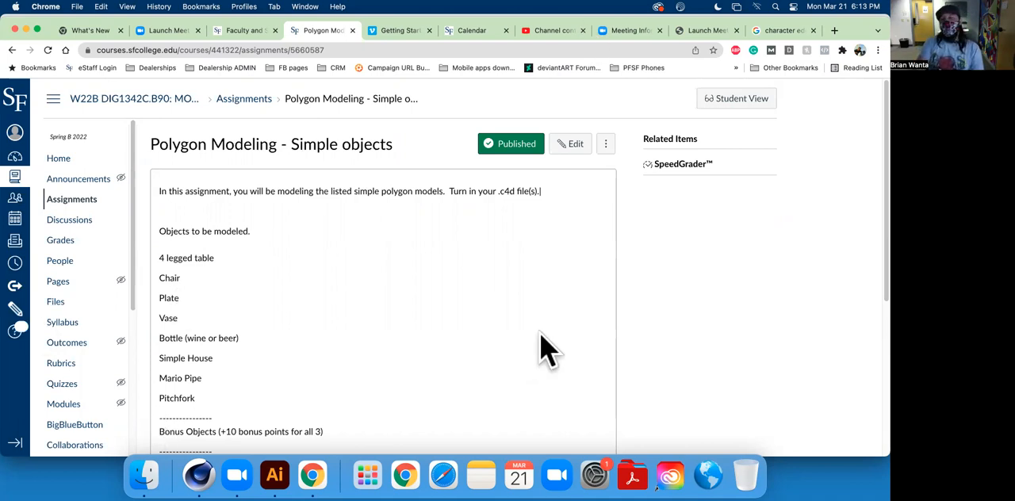
Read through the Polygon Modeling assignment, including the required objects, bonus objects, points and due date.
scroll(552, 337, down, 2)
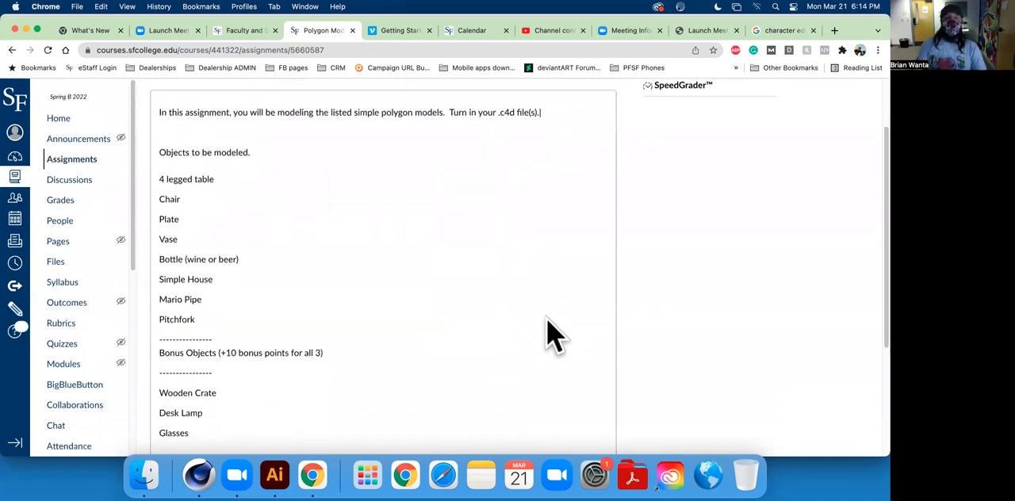
scroll(684, 333, up, 2)
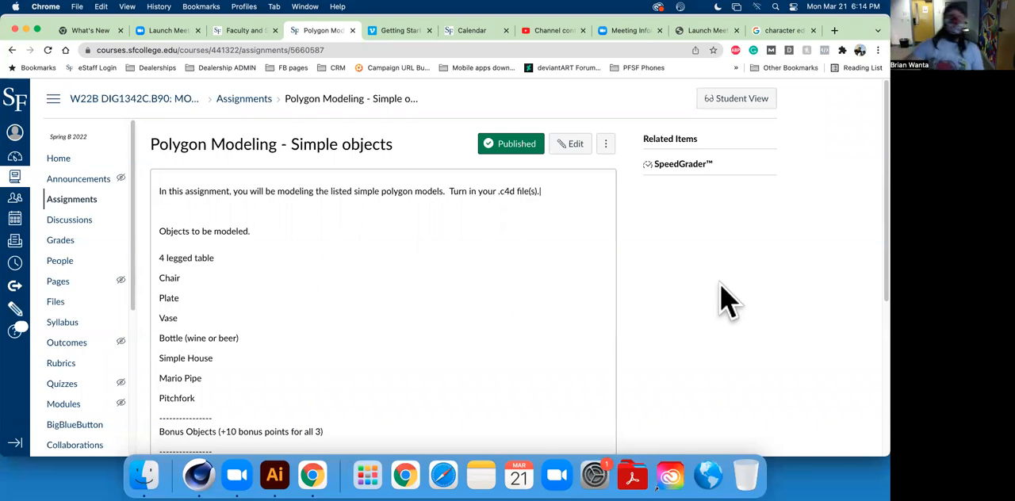
scroll(466, 325, down, 2)
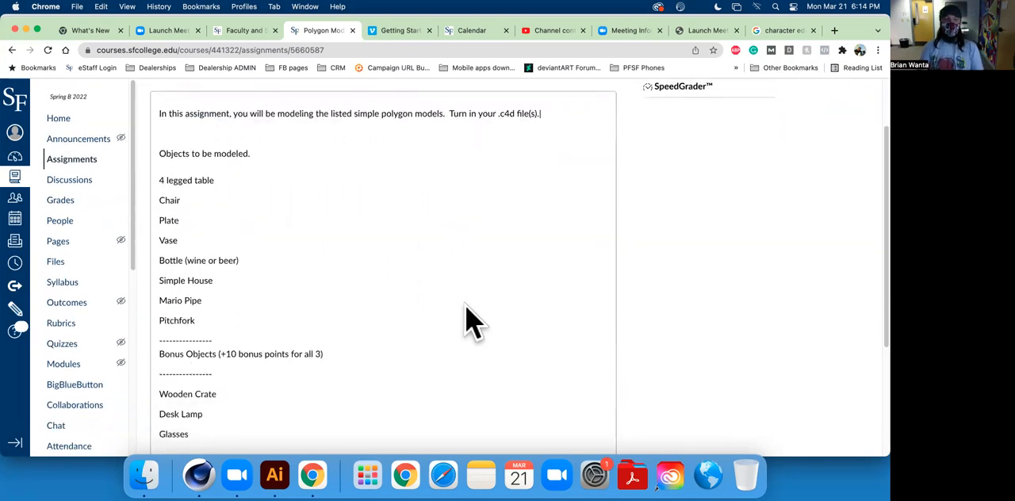
scroll(466, 321, up, 1)
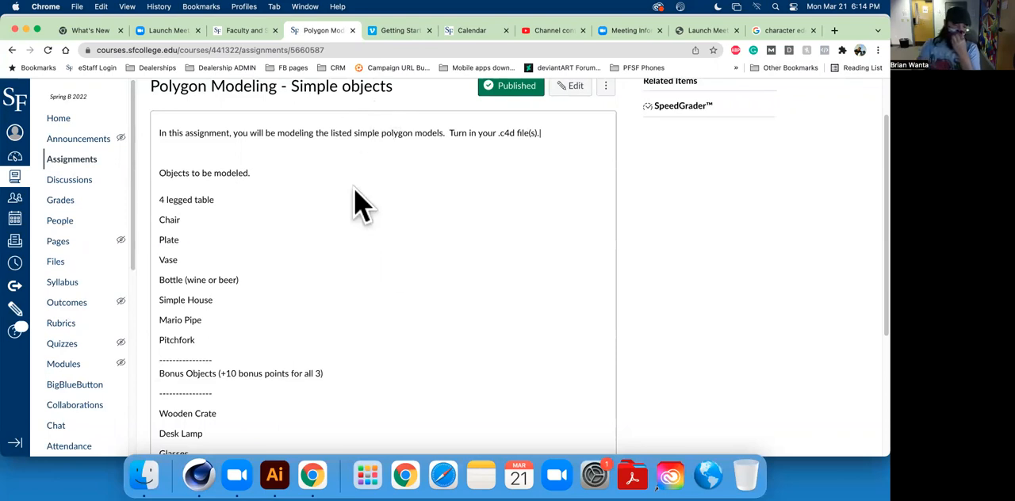
scroll(428, 302, down, 2)
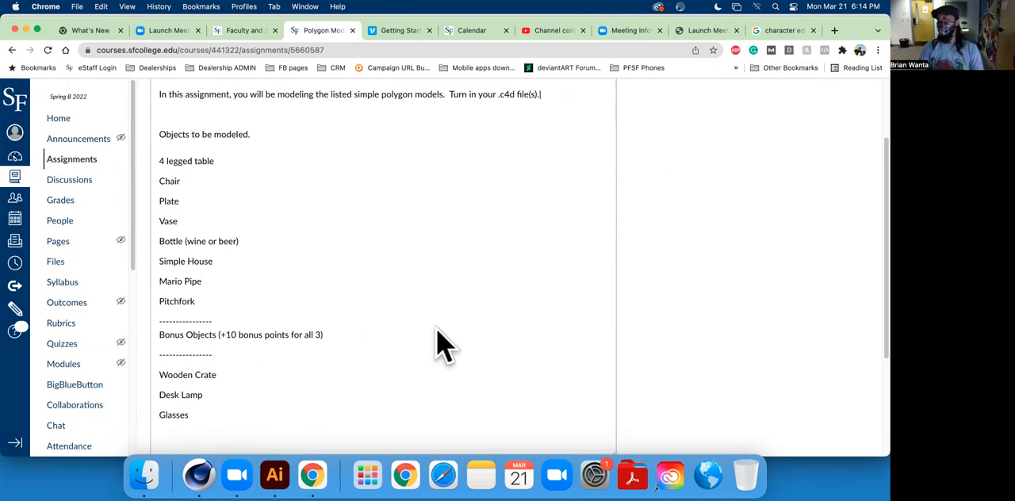
scroll(436, 318, down, 3)
scroll(453, 302, up, 4)
scroll(464, 294, down, 4)
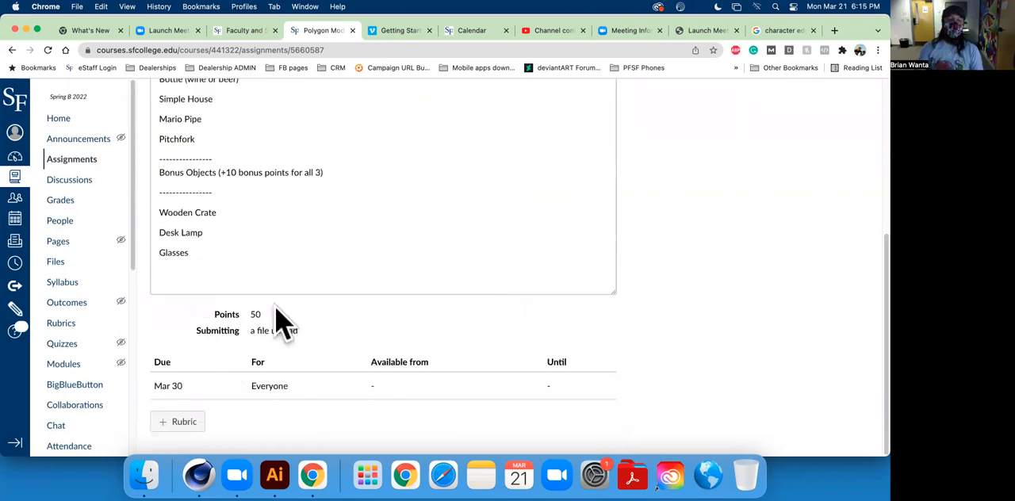
scroll(536, 245, up, 3)
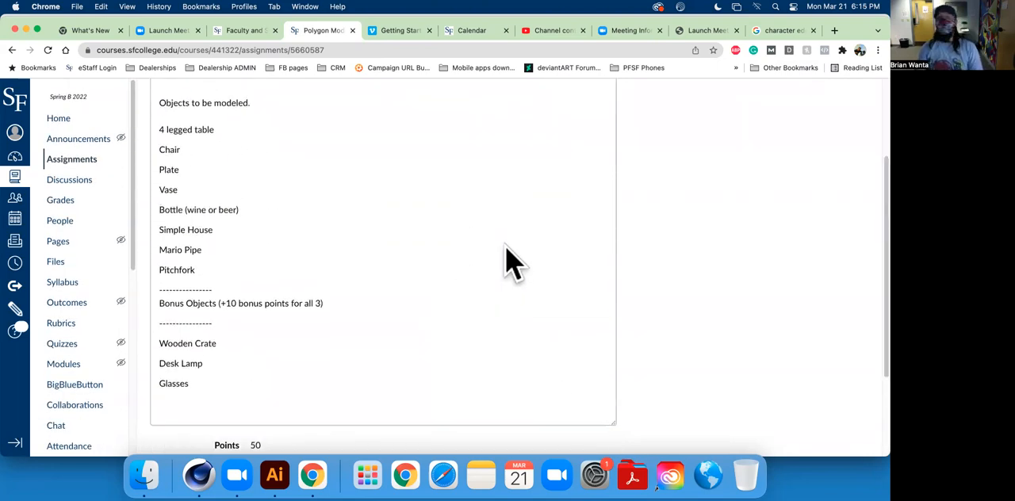
scroll(505, 262, up, 1)
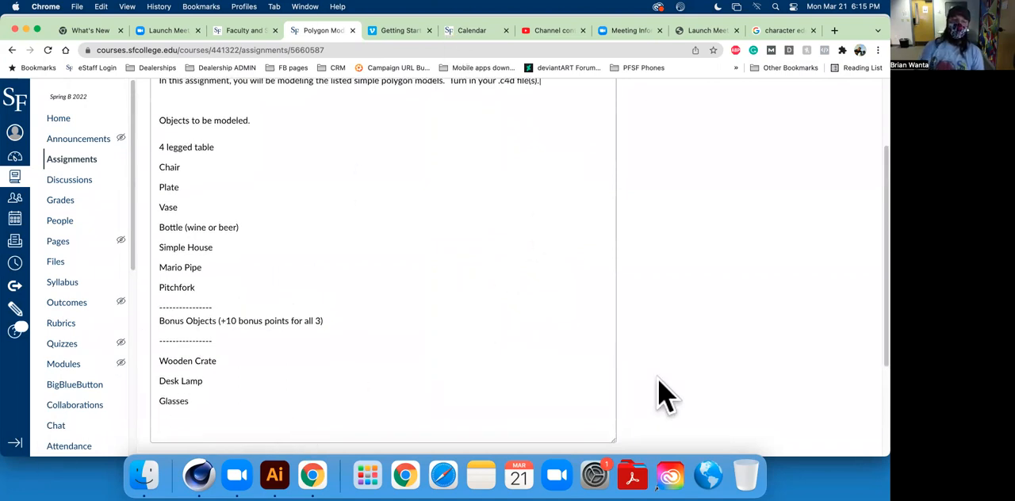
scroll(456, 345, up, 3)
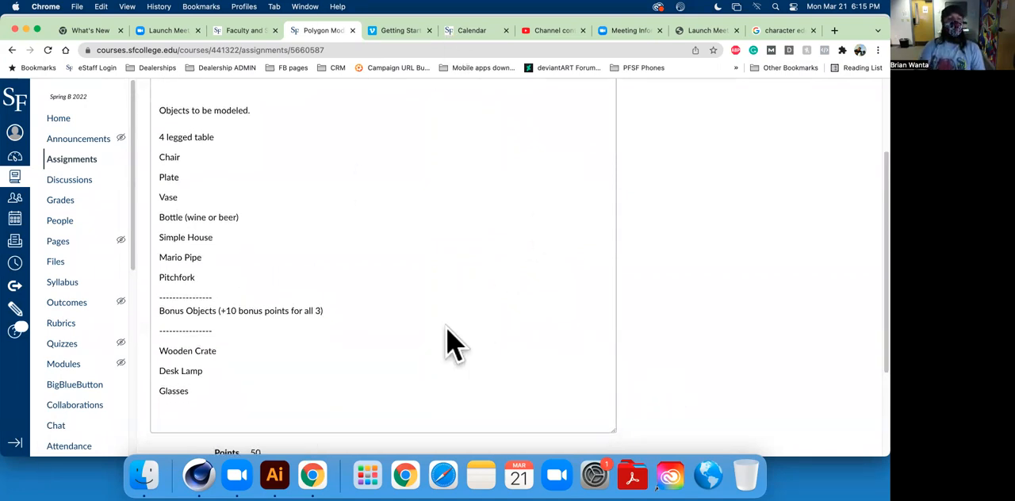
scroll(455, 345, down, 1)
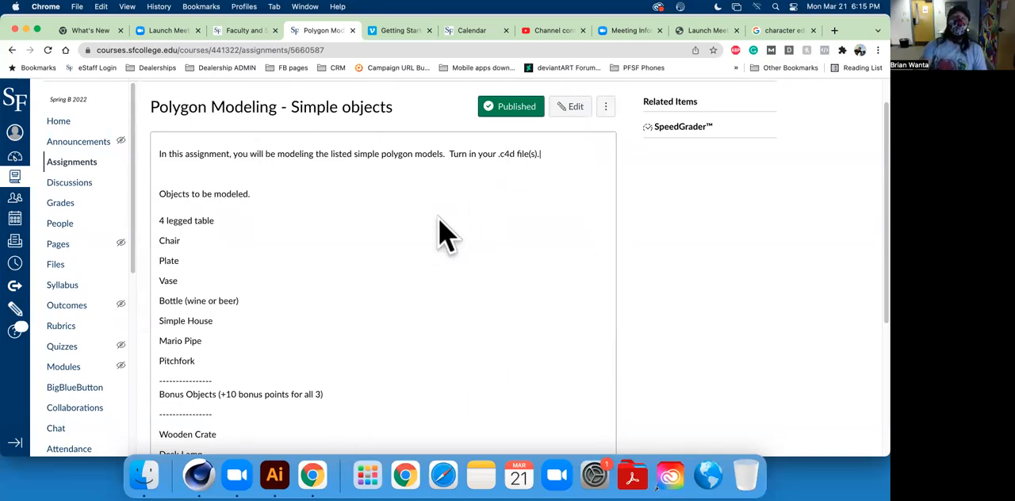
scroll(571, 242, up, 1)
scroll(574, 252, down, 1)
scroll(523, 276, down, 1)
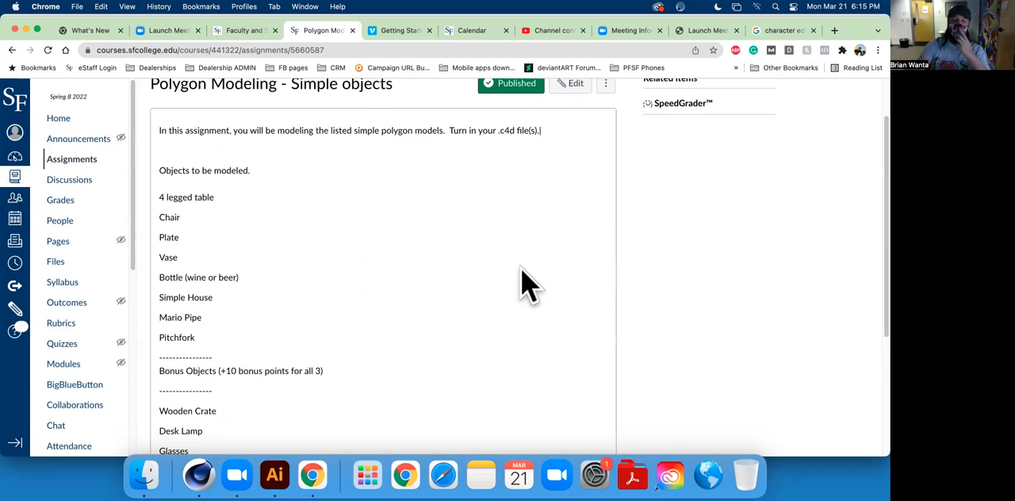
scroll(500, 287, down, 3)
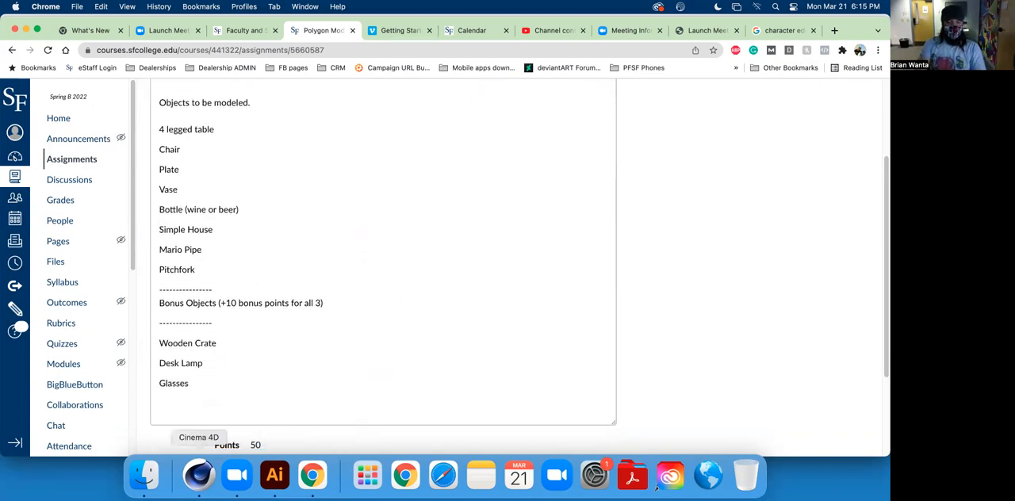
Switch to Cinema 4D and change the interface to the Standard layout.
click(199, 475)
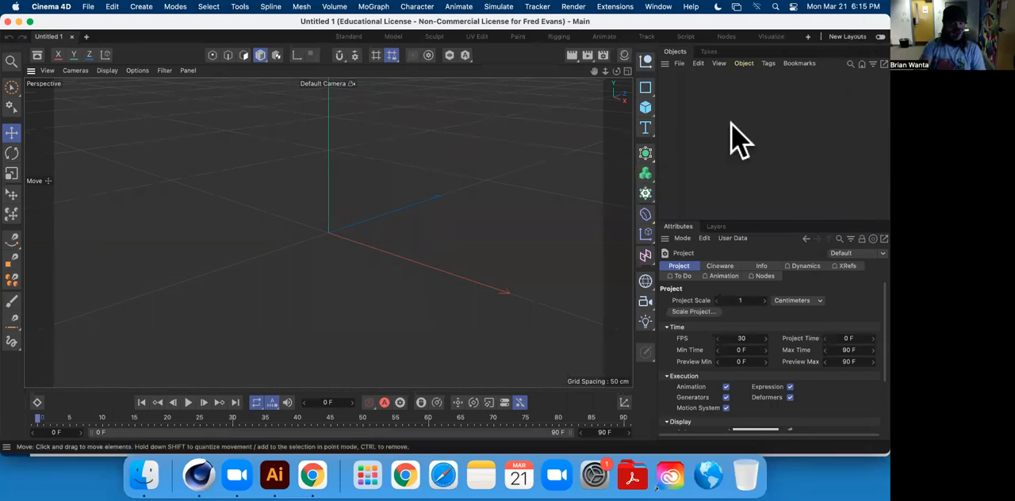
click(347, 36)
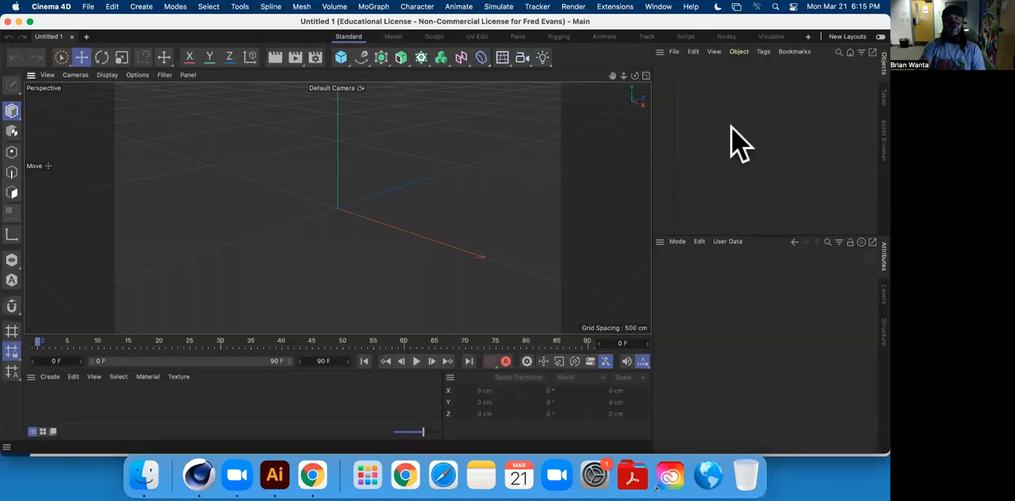
alt+drag(352, 188, 318, 226)
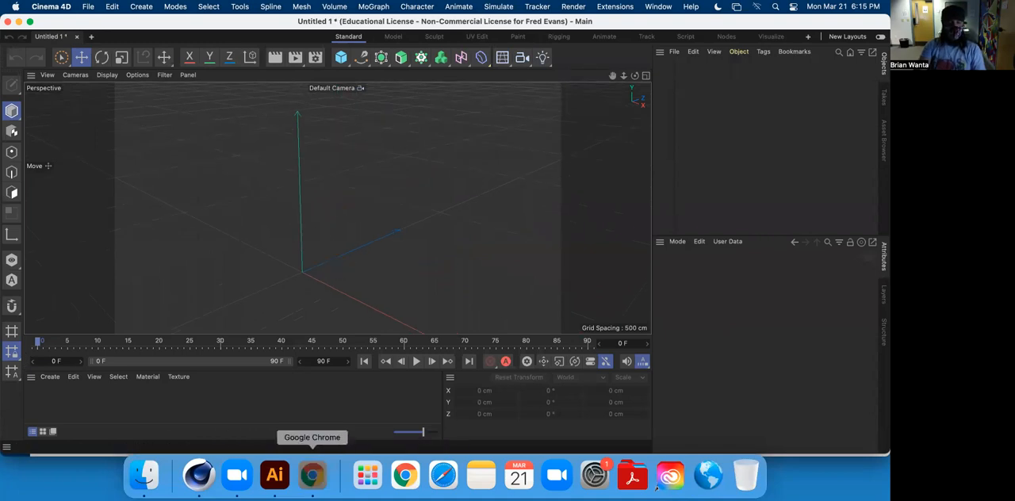
Highlight "4 legged table" in the assignment's object list in Chrome and return to Cinema 4D.
click(313, 474)
drag(157, 132, 261, 141)
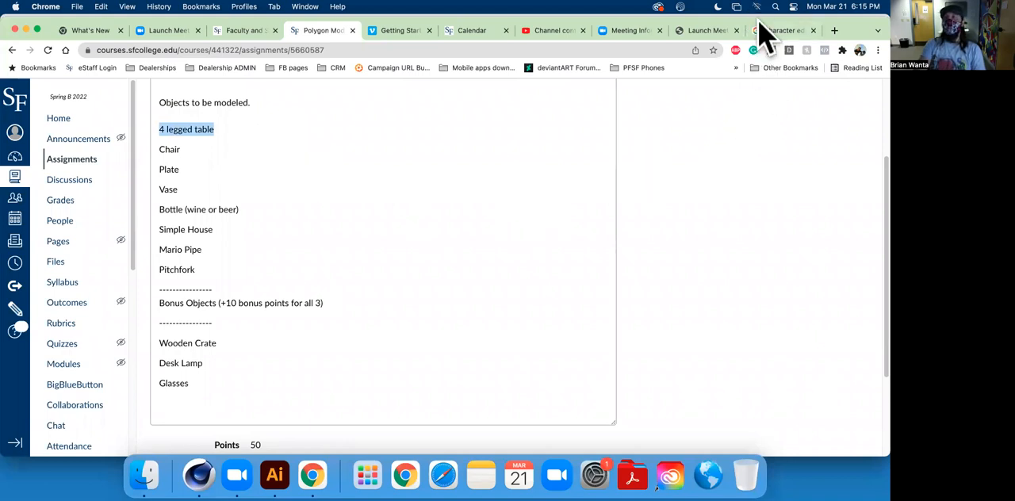
click(199, 474)
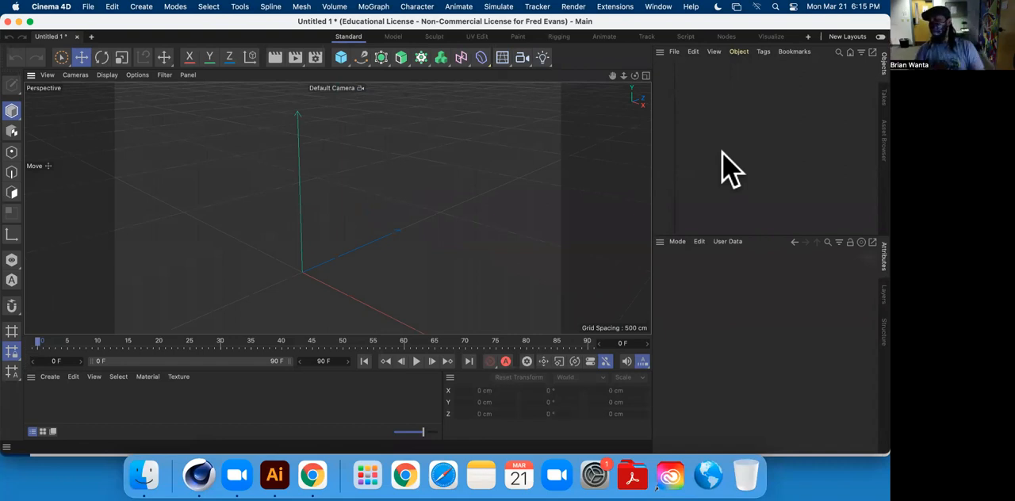
Add a cube primitive to the scene and make it editable as a polygon object.
alt+drag(386, 138, 376, 165)
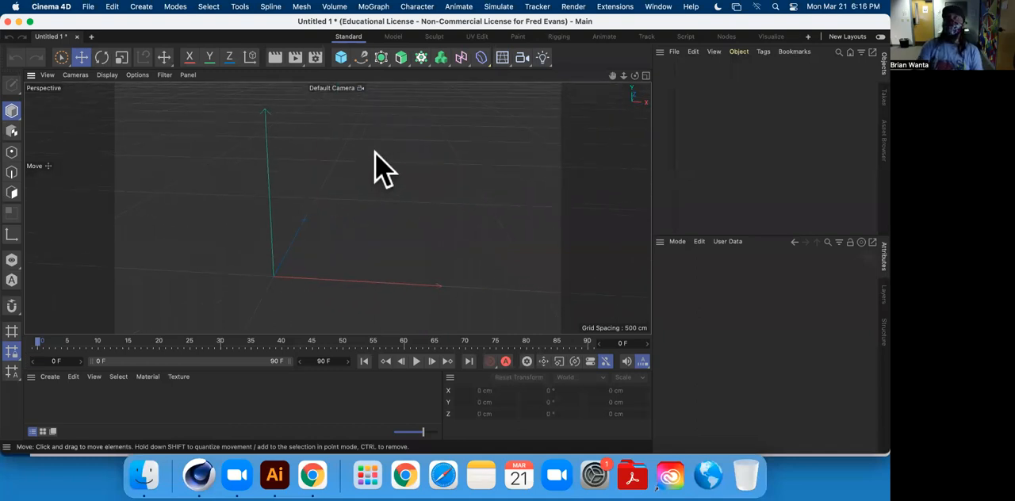
click(341, 57)
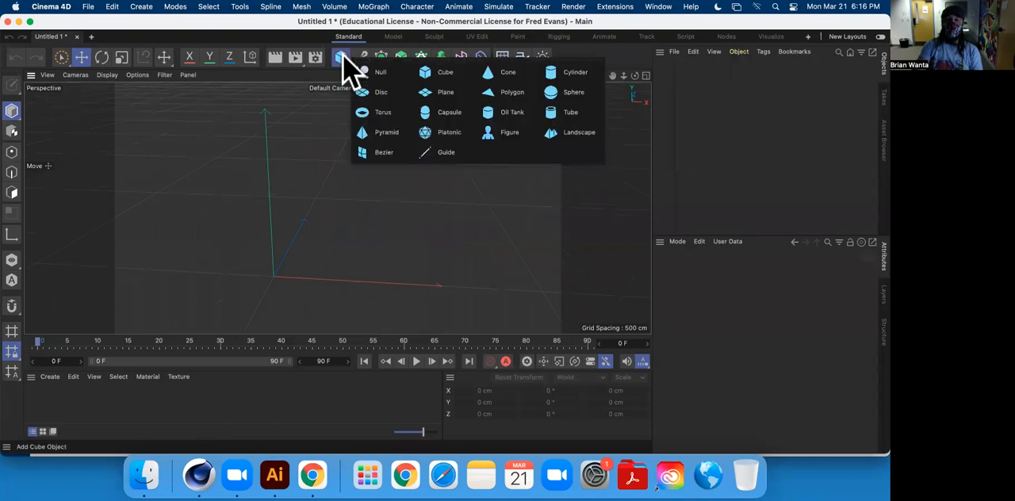
click(444, 73)
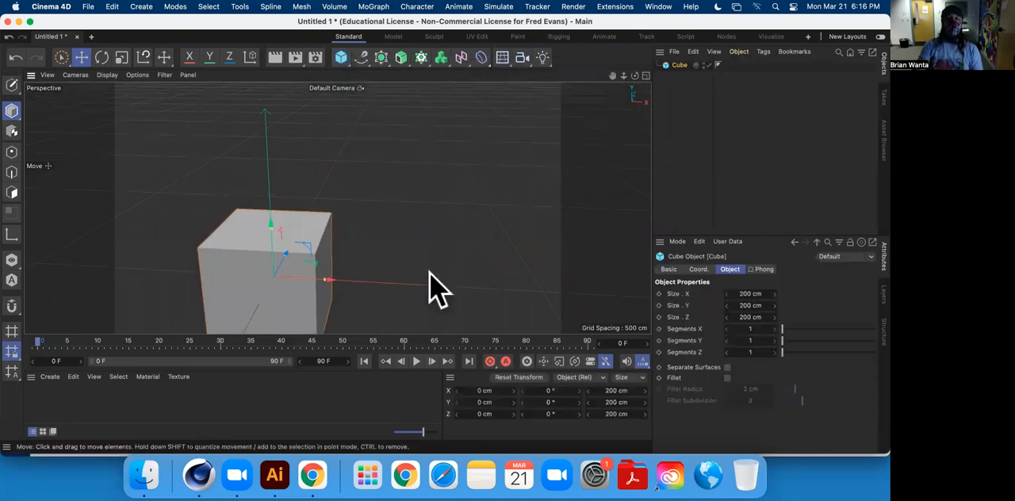
alt+drag(532, 227, 507, 163)
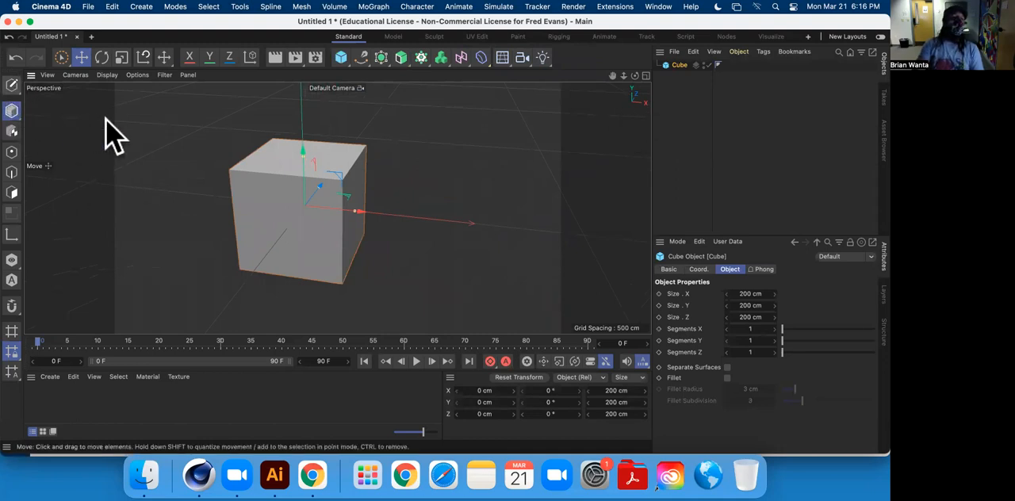
click(11, 85)
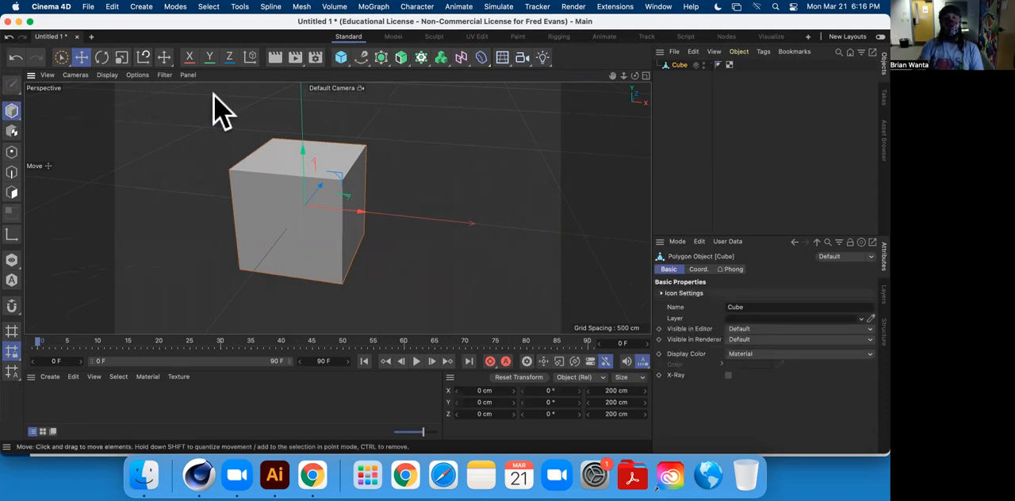
Scale the cube into a flat tabletop slab about 462 cm long in X and about 20 cm thick in Y.
click(122, 57)
alt+drag(452, 166, 290, 169)
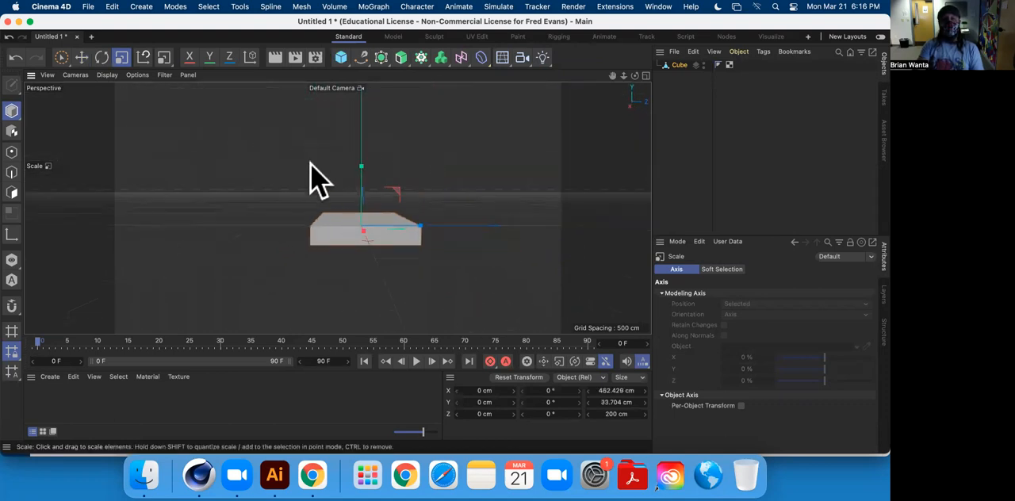
mouse_move(367, 186)
mouse_down()
mouse_move(362, 170)
mouse_move(362, 214)
mouse_move(344, 172)
mouse_move(435, 206)
mouse_move(362, 233)
mouse_move(276, 199)
mouse_move(219, 131)
mouse_move(152, 163)
mouse_move(159, 153)
mouse_move(396, 159)
mouse_move(288, 156)
mouse_move(426, 250)
mouse_move(327, 173)
mouse_up()
scroll(322, 211, up, 5)
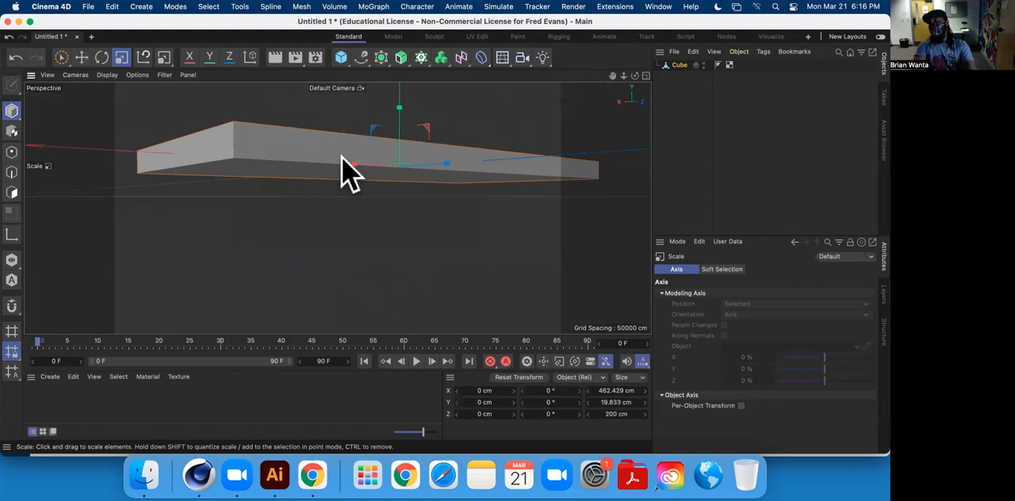
Examine the underside and edges of the tabletop slab from several angles.
mouse_move(412, 176)
alt+mouse_down()
mouse_move(412, 204)
mouse_move(346, 118)
mouse_move(362, 124)
mouse_move(356, 137)
alt+mouse_up()
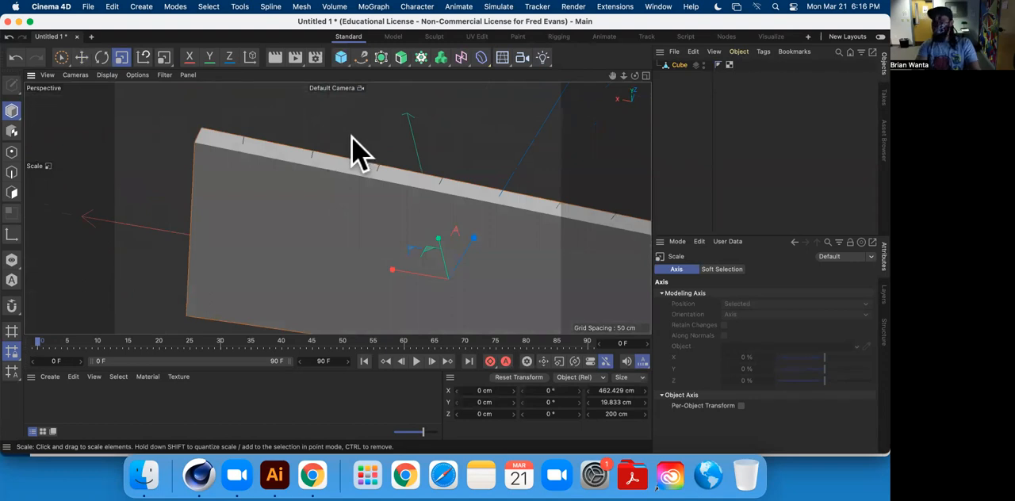
mouse_move(405, 199)
alt+mouse_down()
mouse_move(398, 169)
mouse_move(439, 200)
mouse_move(365, 150)
mouse_move(388, 199)
mouse_move(326, 180)
mouse_move(353, 184)
mouse_move(337, 164)
alt+mouse_up()
scroll(338, 174, up, 4)
scroll(337, 175, down, 6)
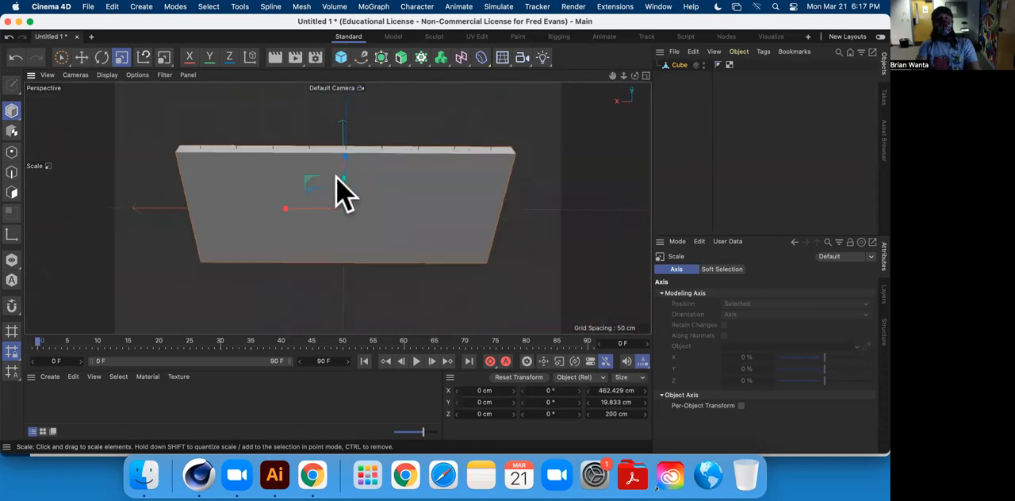
scroll(340, 191, down, 2)
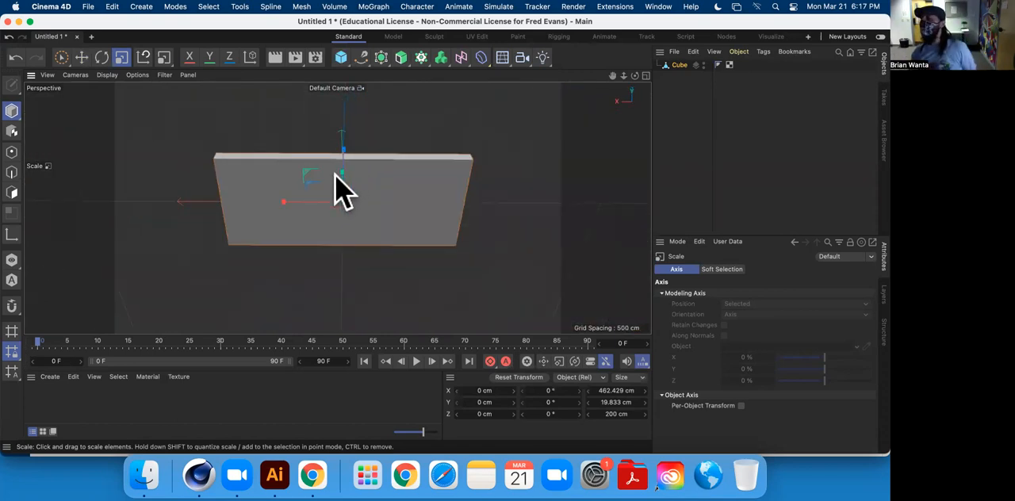
alt+drag(449, 230, 397, 246)
alt+middle_drag(389, 230, 320, 234)
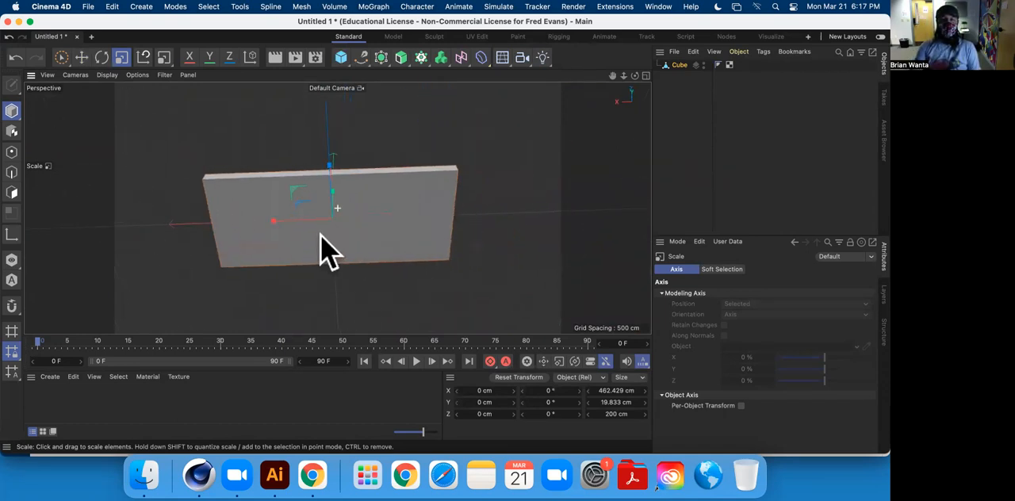
In polygon mode, add a loop cut across the tabletop slab and slide it to an offset of about 82.7%.
right_click(524, 134)
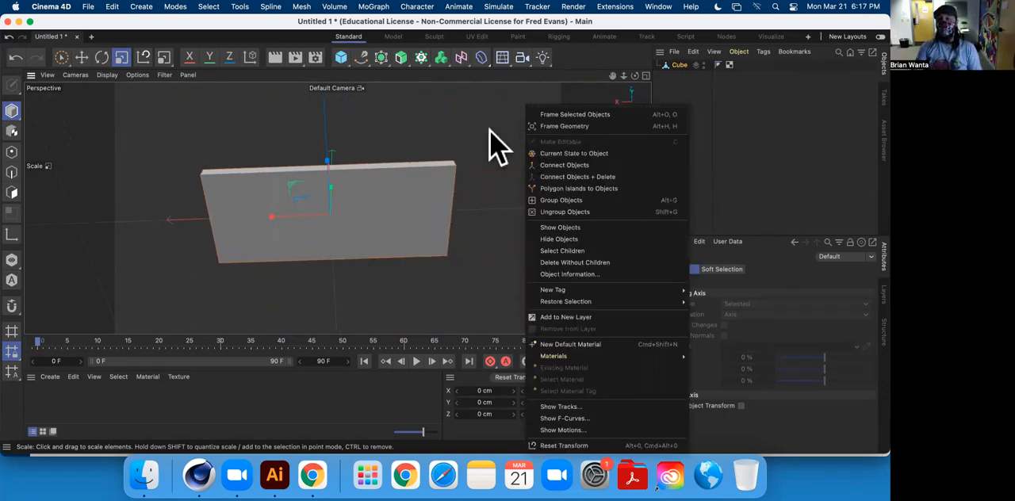
click(12, 192)
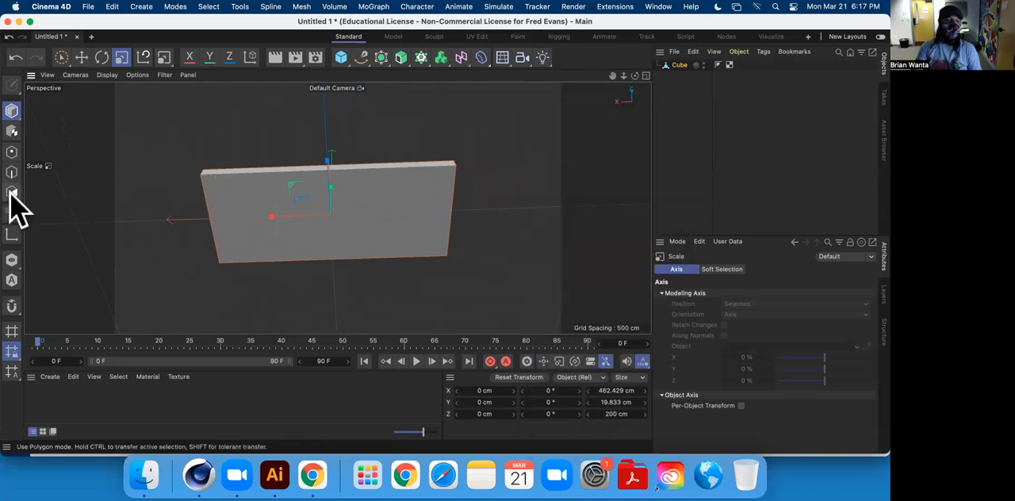
right_click(510, 133)
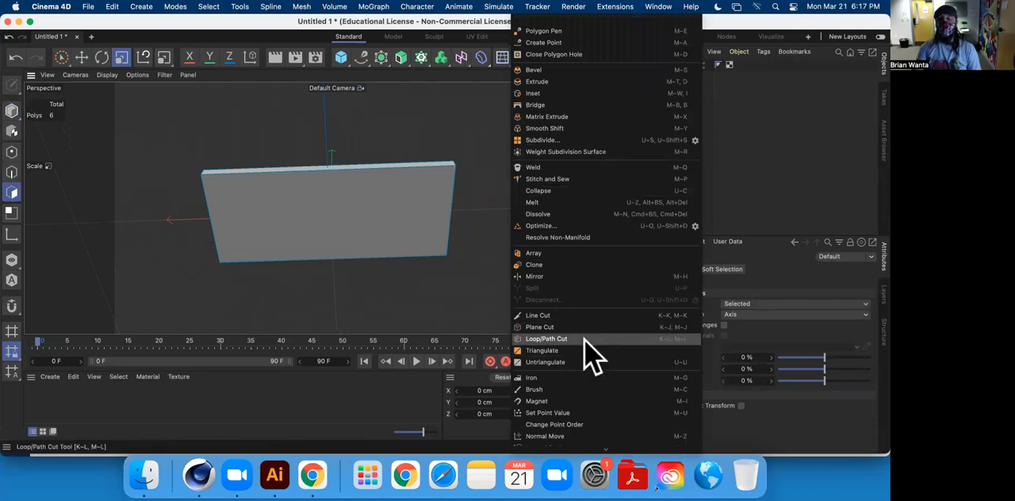
click(585, 339)
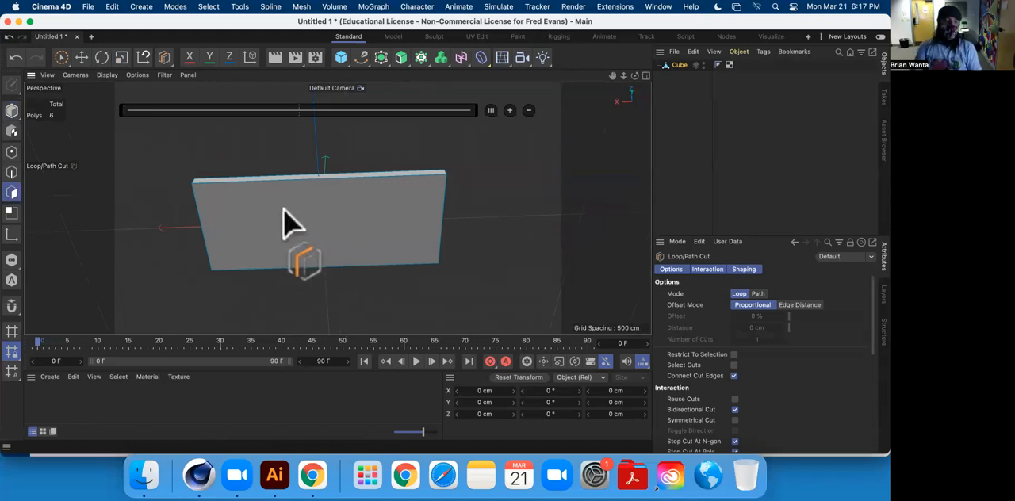
alt+drag(324, 175, 280, 167)
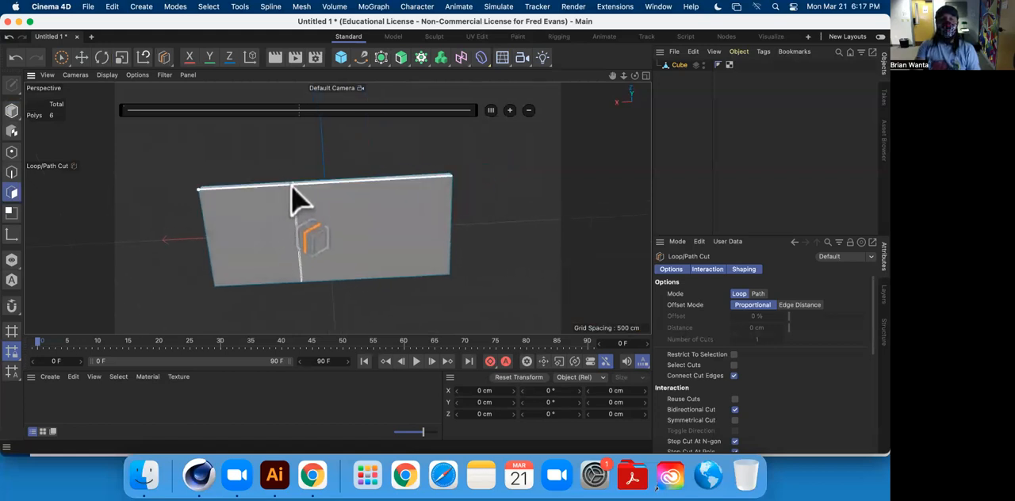
click(291, 187)
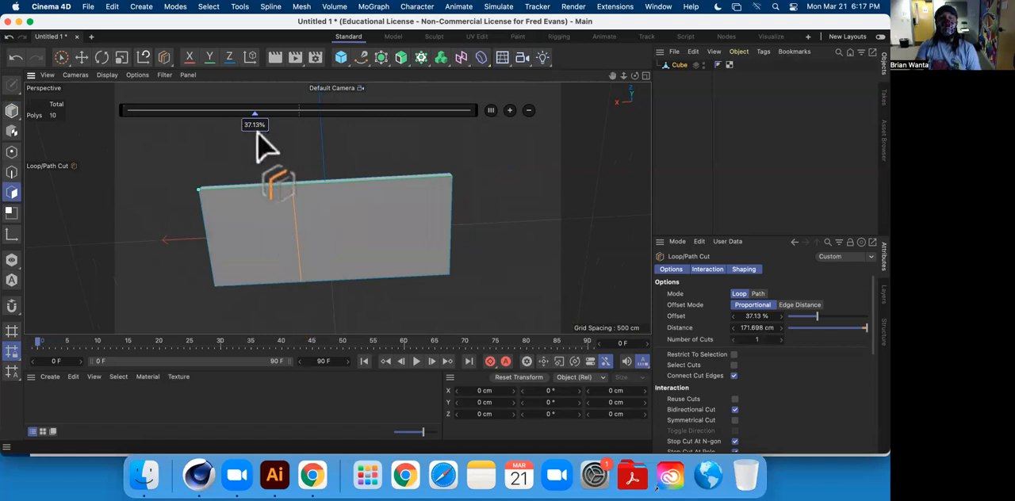
drag(252, 126, 210, 132)
drag(290, 125, 410, 130)
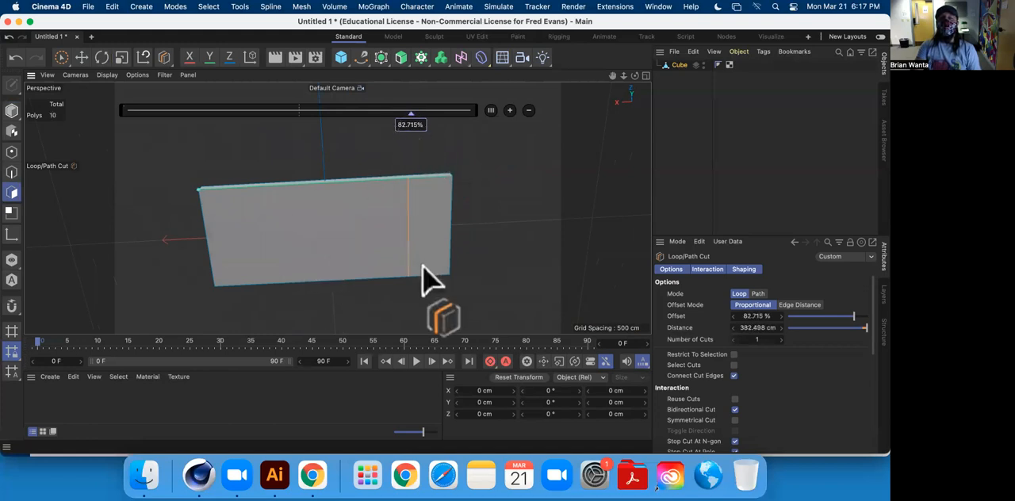
Set the loop cut's offset to 75%.
double_click(410, 127)
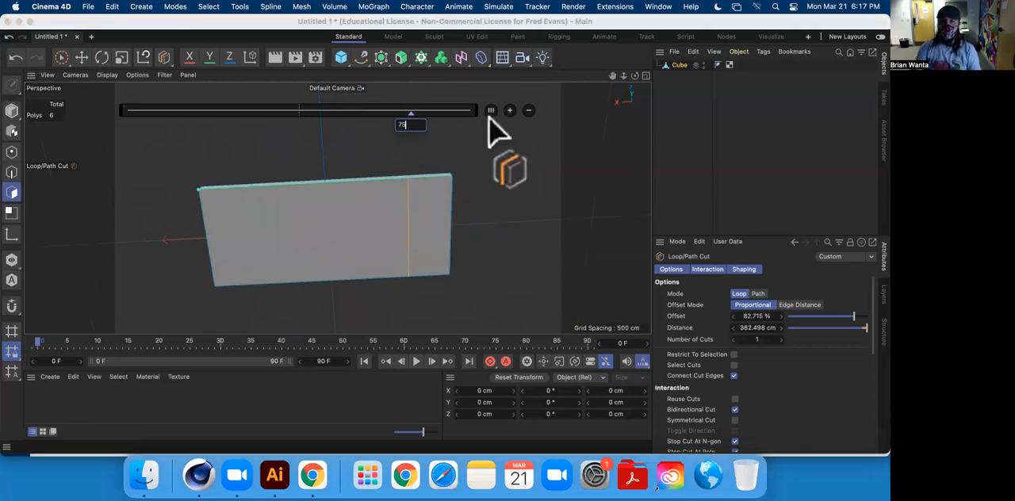
text(75)
key(Return)
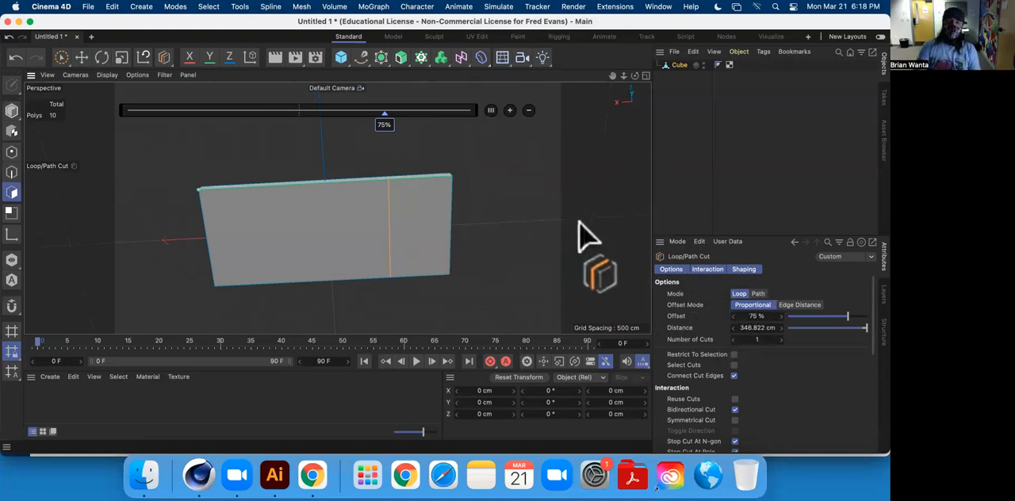
Slide the loop cut closer to the slab's end and set its offset to 90%.
drag(386, 130, 442, 121)
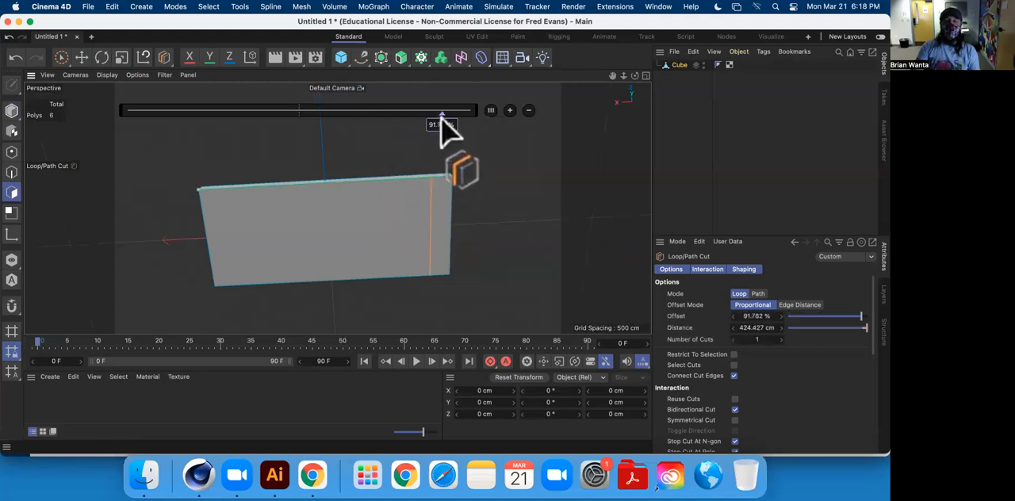
double_click(442, 122)
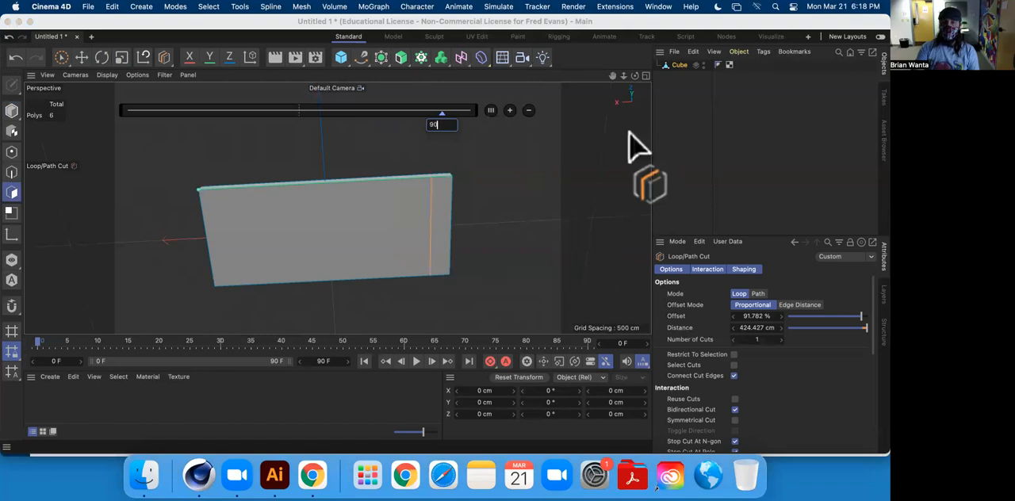
key(Return)
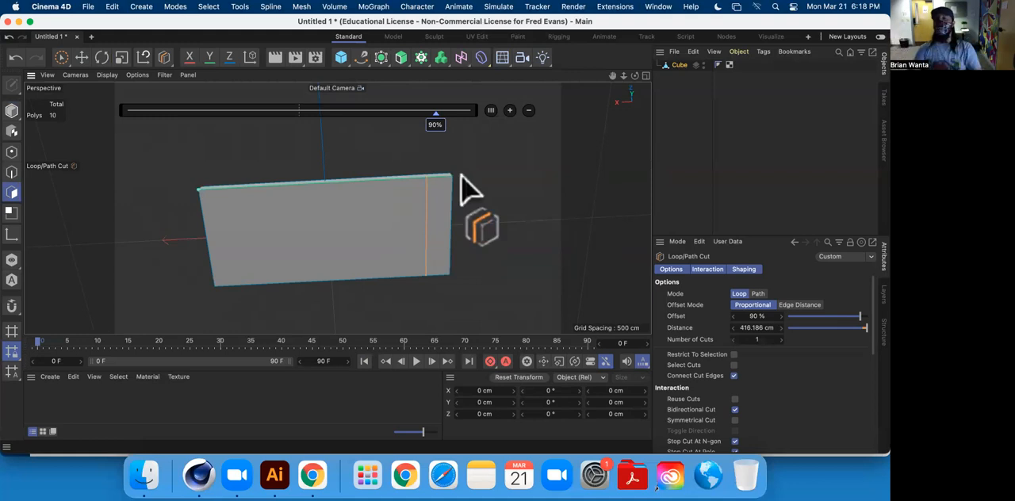
alt+middle_drag(432, 177, 494, 170)
alt+drag(425, 208, 421, 188)
alt+middle_drag(481, 193, 428, 193)
alt+drag(397, 209, 402, 197)
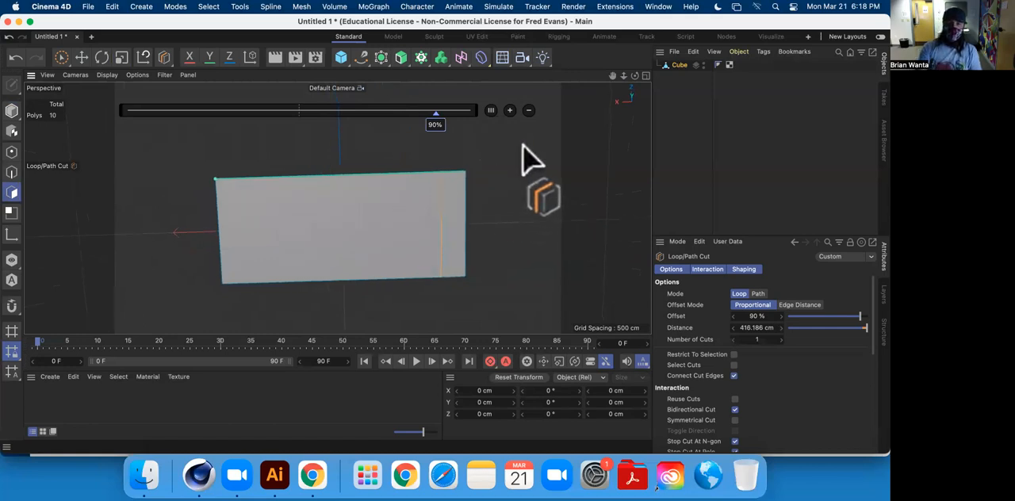
Finish the loop cut with the Move tool, then select the narrow end polygon and the large polygon beside it.
click(12, 111)
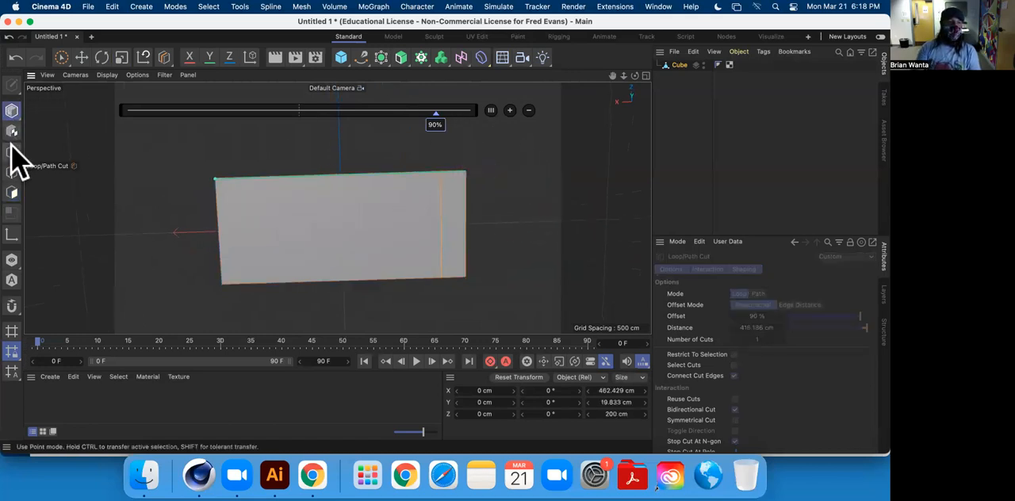
click(12, 193)
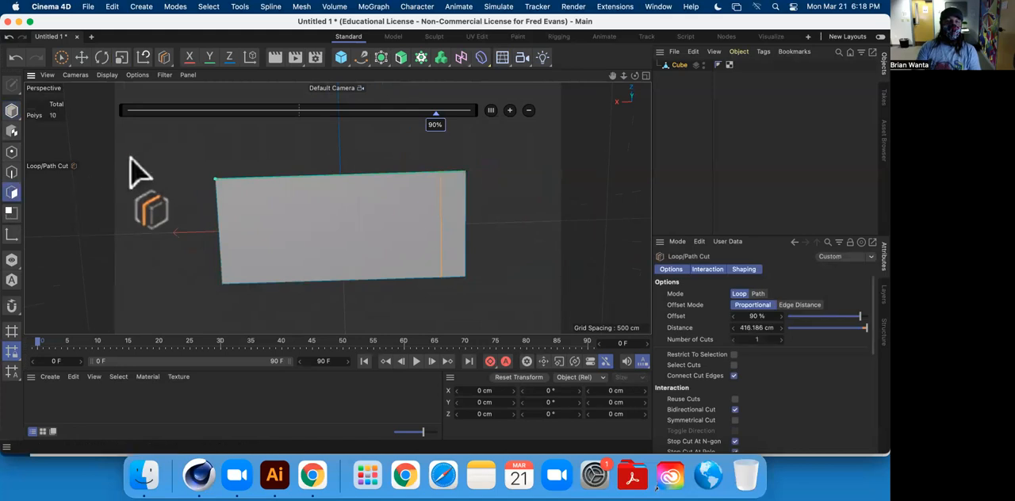
click(81, 58)
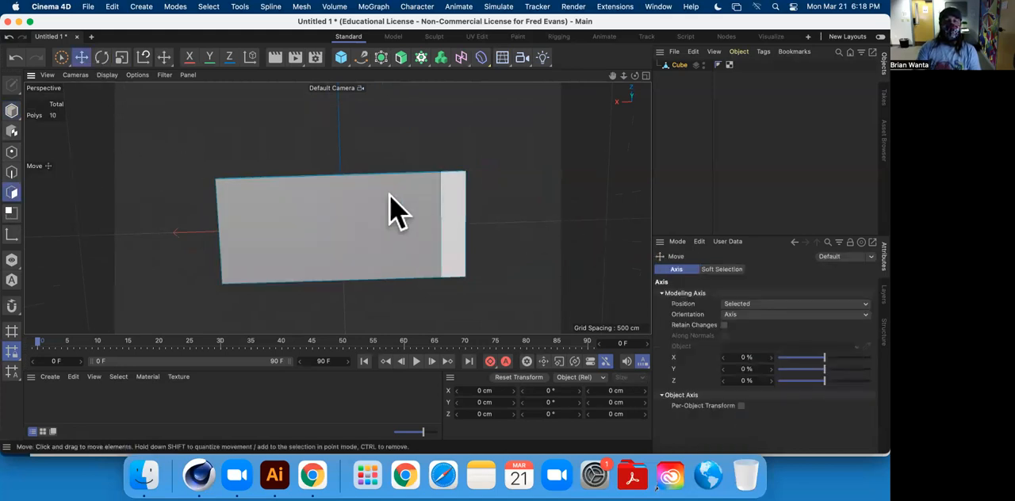
click(462, 196)
click(387, 209)
Try a loop cut at about 51.9% through the selected large polygon, and undo it.
alt+drag(356, 185, 367, 140)
right_click(390, 108)
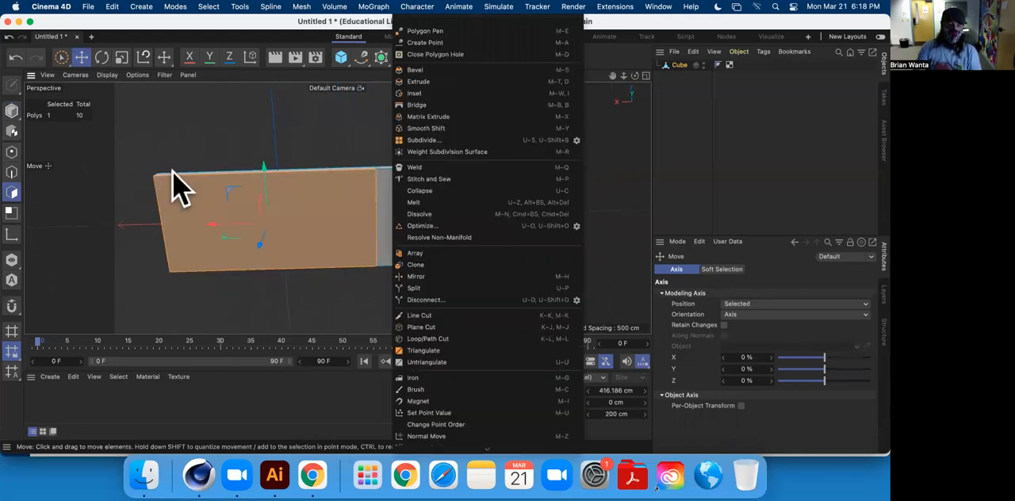
click(432, 338)
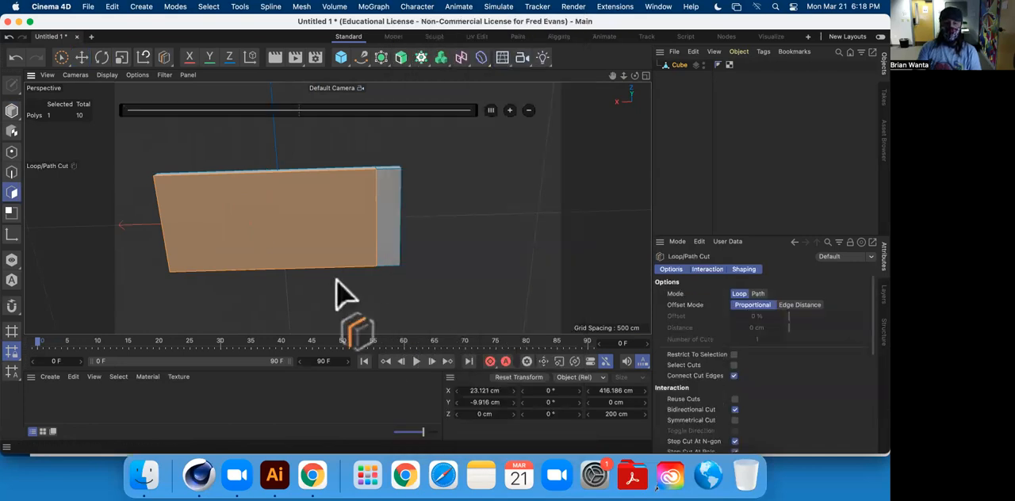
click(270, 187)
alt+drag(270, 187, 331, 150)
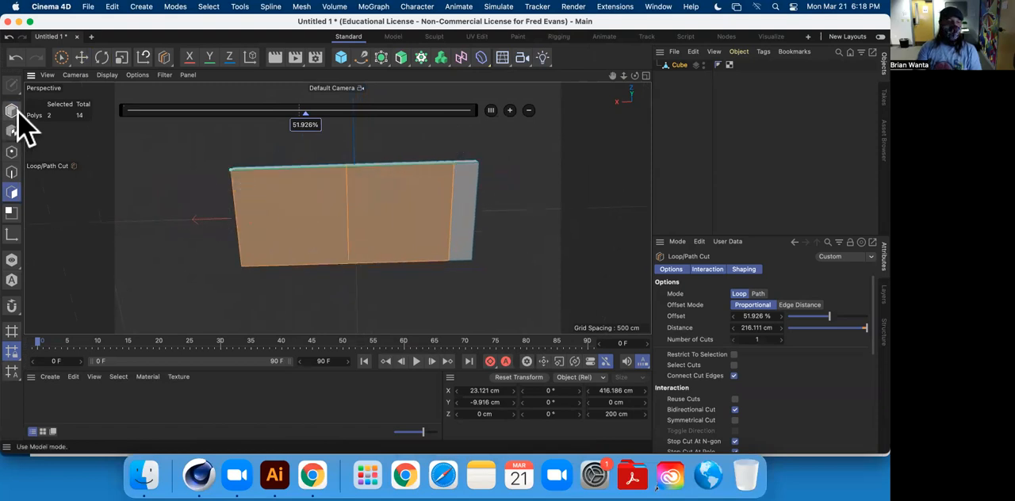
key(super+z)
With no polygons selected, add a second loop cut across the slab's large section and slide it to about 52%.
click(78, 59)
click(177, 136)
key(m)
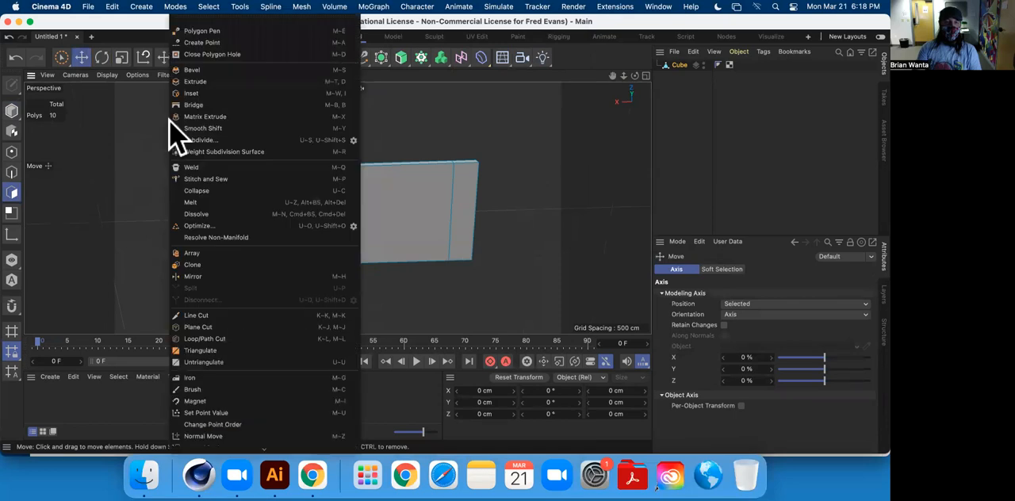
click(208, 339)
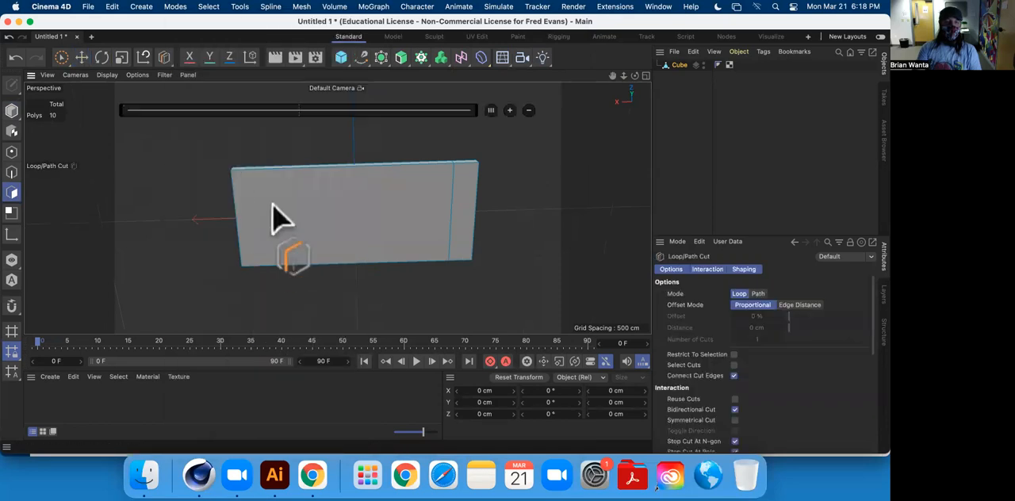
click(349, 168)
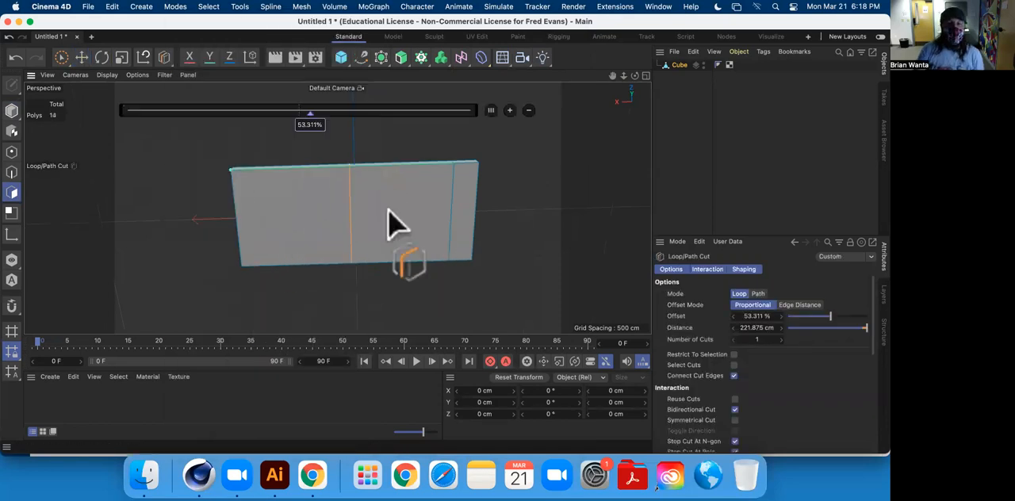
drag(409, 113, 439, 119)
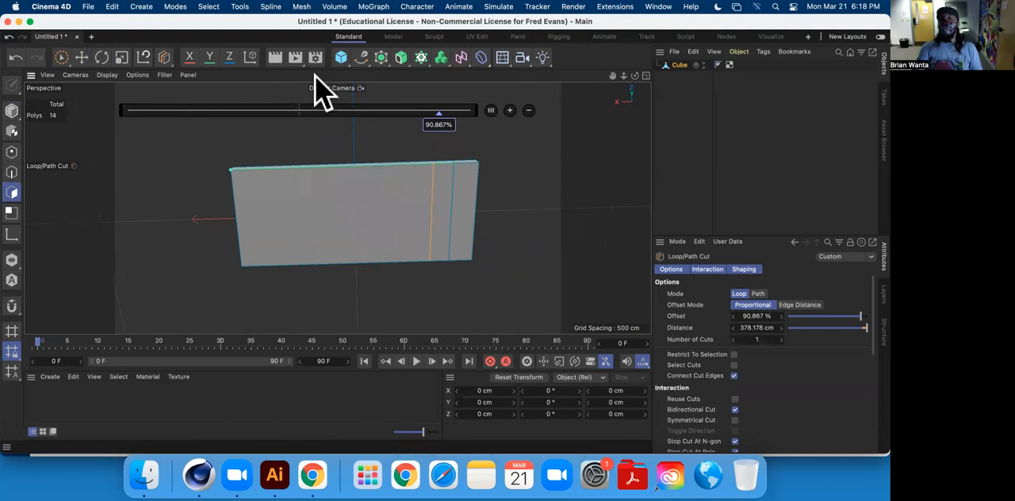
drag(441, 125, 299, 127)
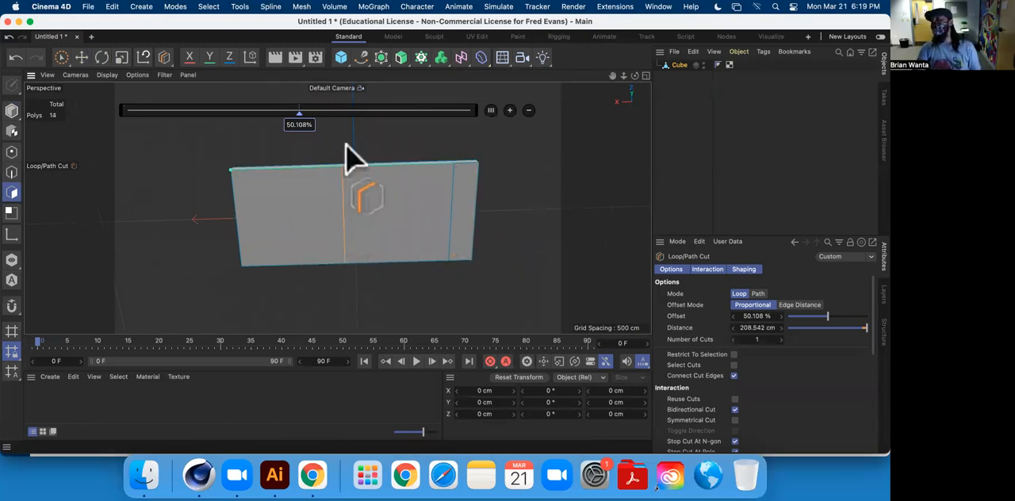
mouse_move(299, 112)
mouse_down()
mouse_move(434, 117)
mouse_move(303, 113)
mouse_up()
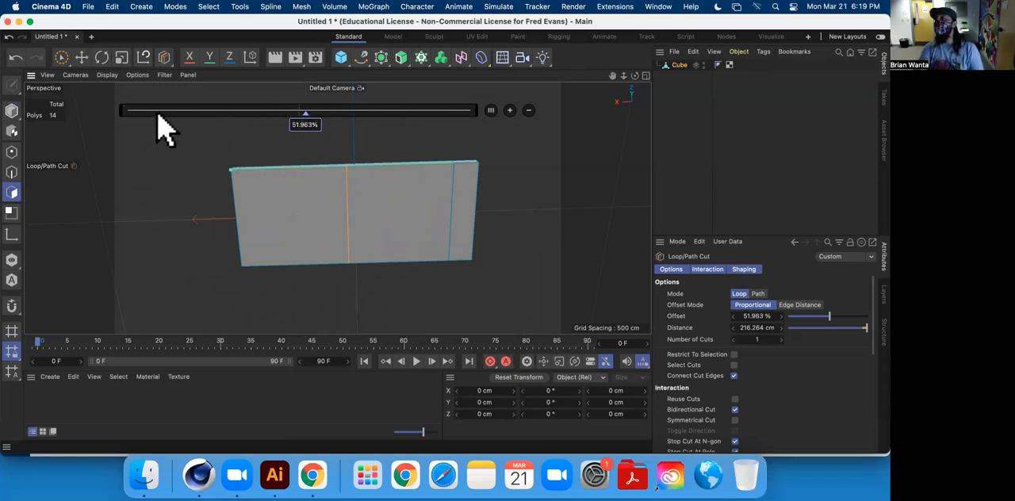
click(11, 191)
right_click(130, 158)
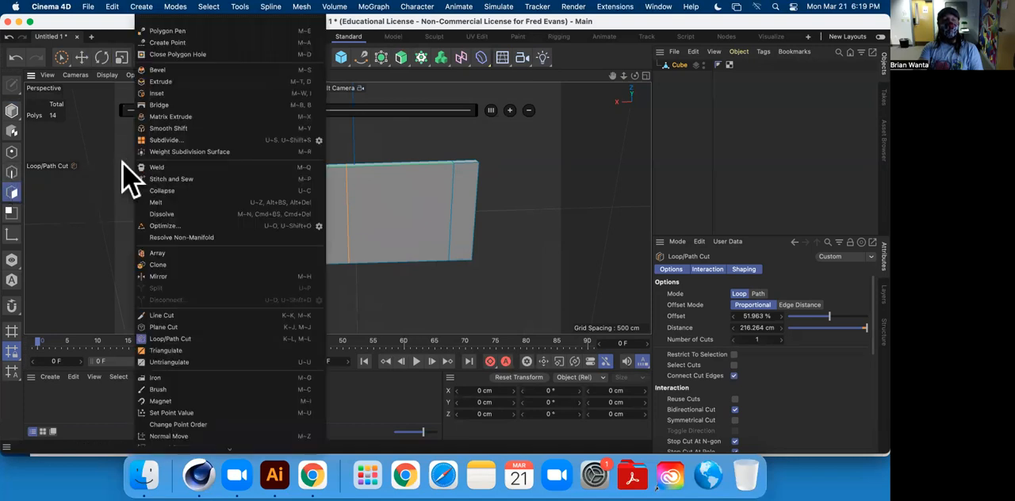
click(114, 176)
right_click(115, 176)
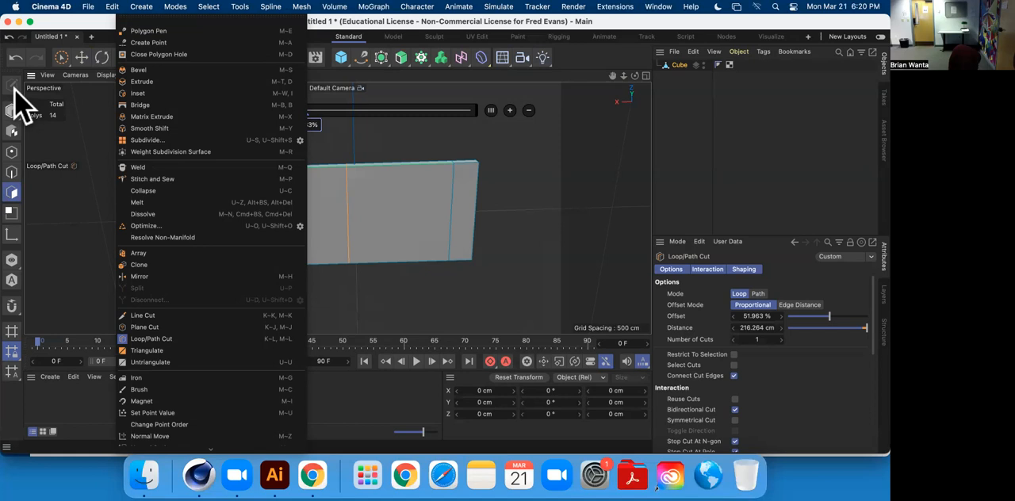
click(687, 56)
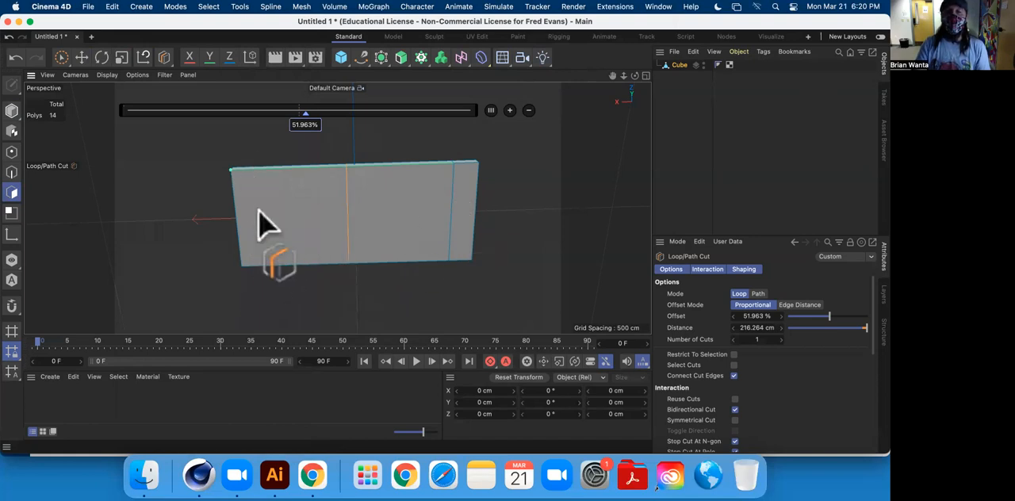
Slide the second loop cut between about 11% near the uncut end and about 50% at mid-section.
drag(309, 119, 169, 125)
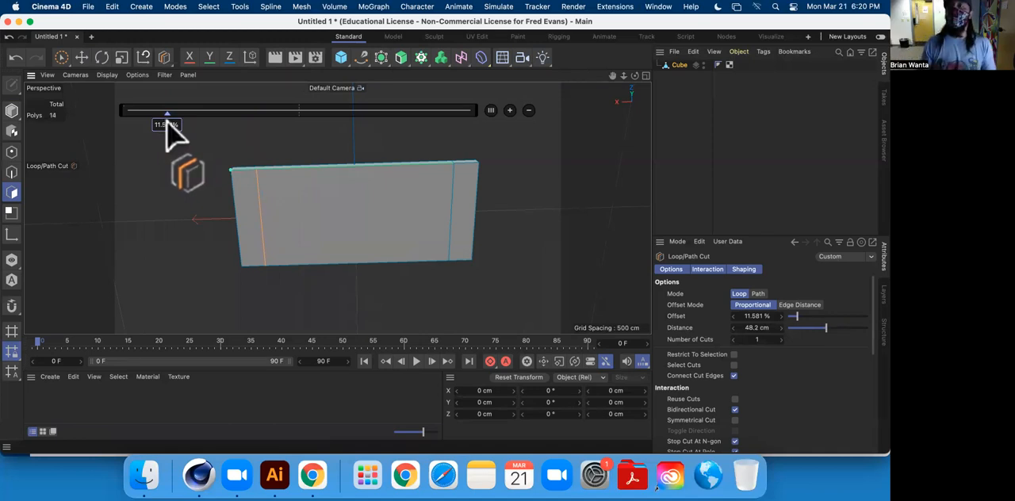
mouse_move(168, 121)
mouse_down()
mouse_move(278, 132)
mouse_move(283, 108)
mouse_move(391, 132)
mouse_move(331, 109)
mouse_move(294, 110)
mouse_up()
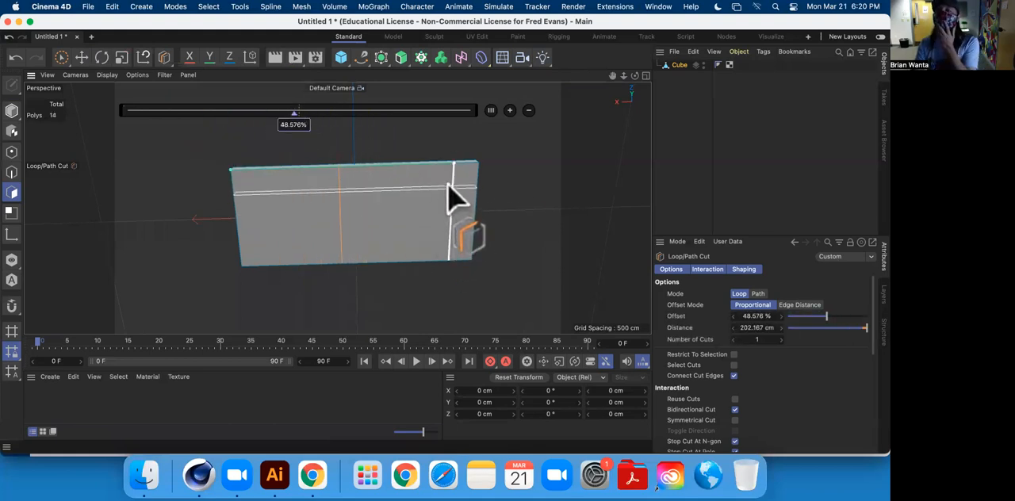
drag(290, 130, 165, 125)
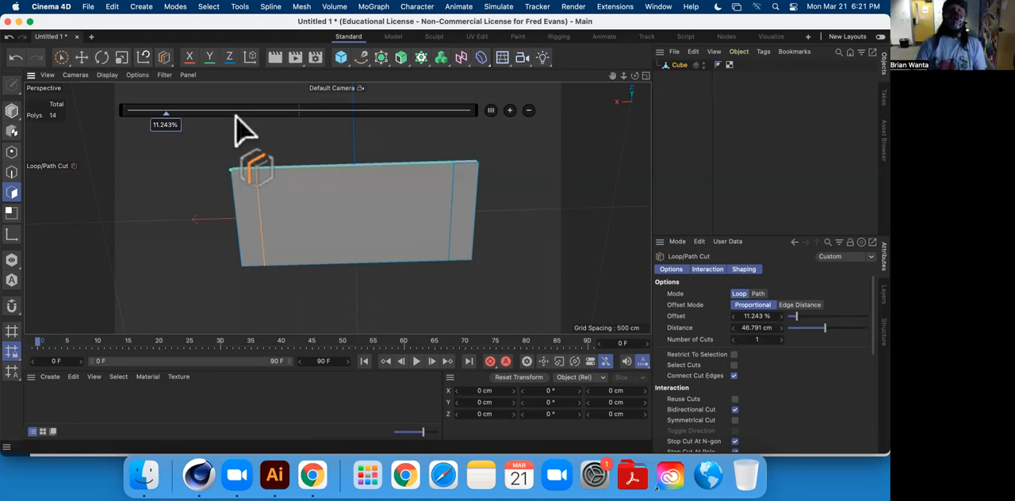
drag(170, 131, 302, 127)
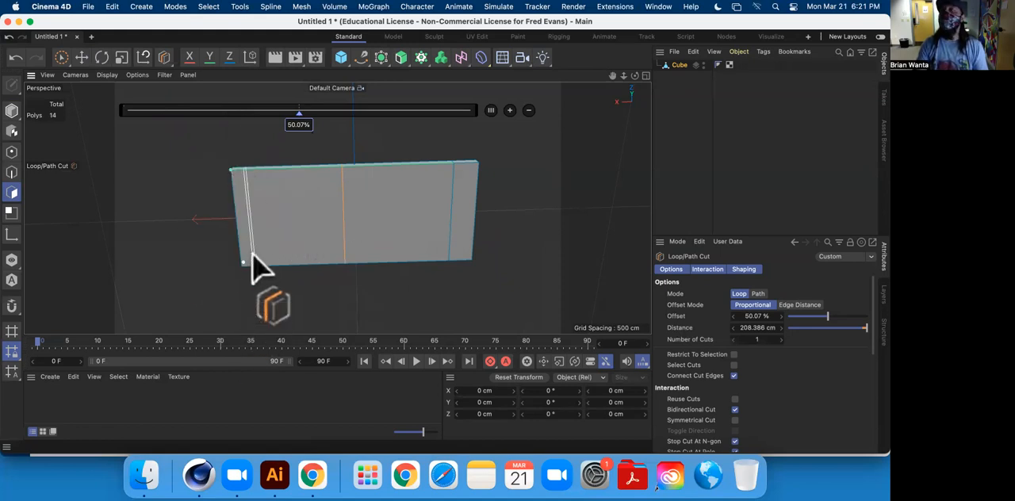
Set the second loop cut's offset to 10% and finish the cut with the Move tool.
click(755, 315)
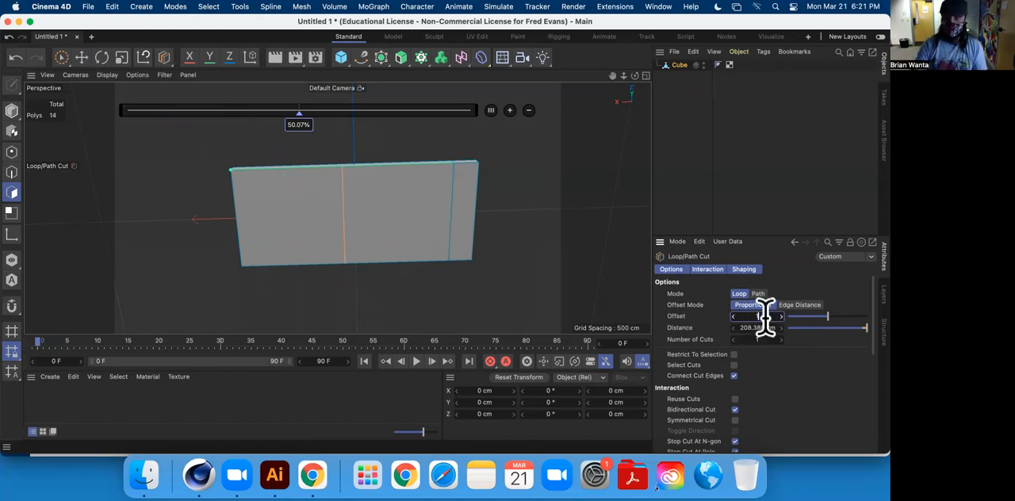
text(10)
key(Return)
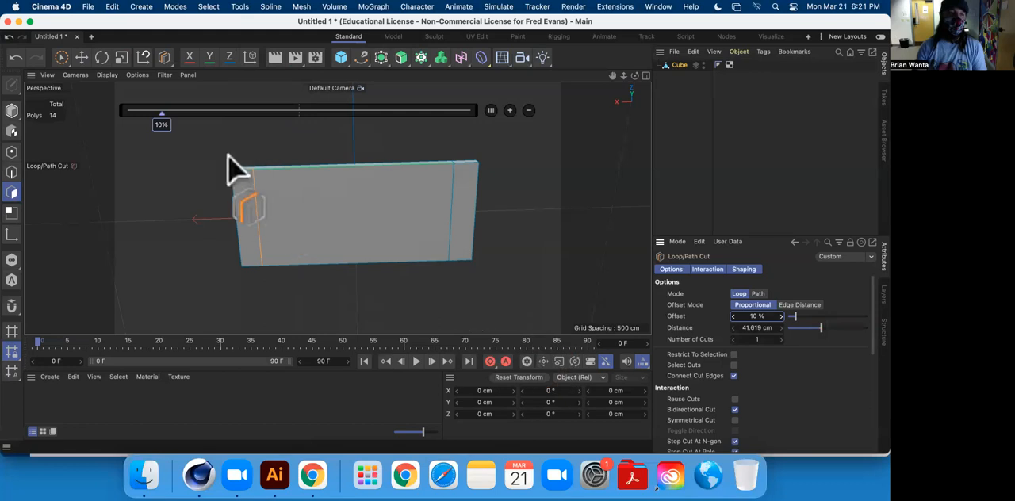
click(80, 57)
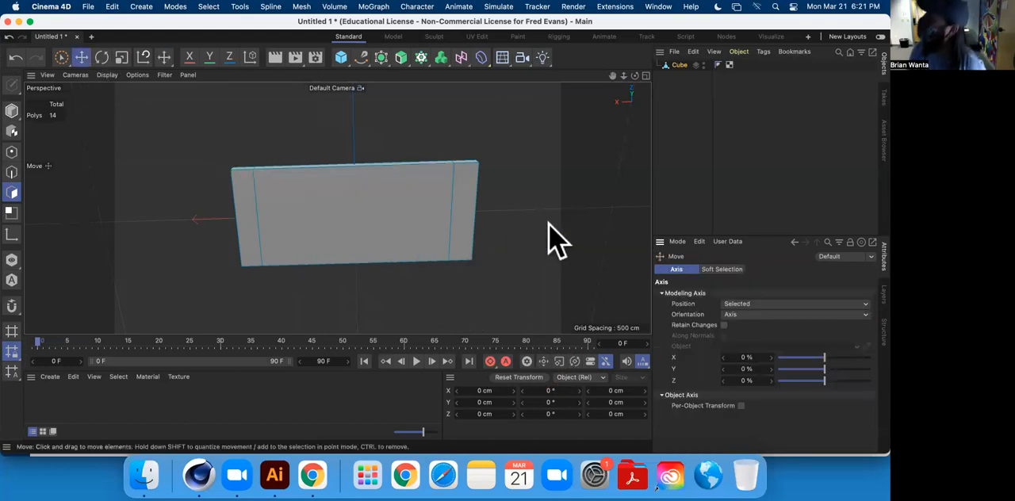
Select the narrow polygon strips at the slab's two ends in turn, and clear the selection.
mouse_move(549, 224)
alt+mouse_down()
mouse_move(428, 206)
mouse_move(421, 163)
mouse_move(383, 218)
mouse_move(370, 169)
mouse_move(459, 211)
alt+mouse_up()
click(460, 211)
click(248, 224)
alt+drag(249, 222, 494, 216)
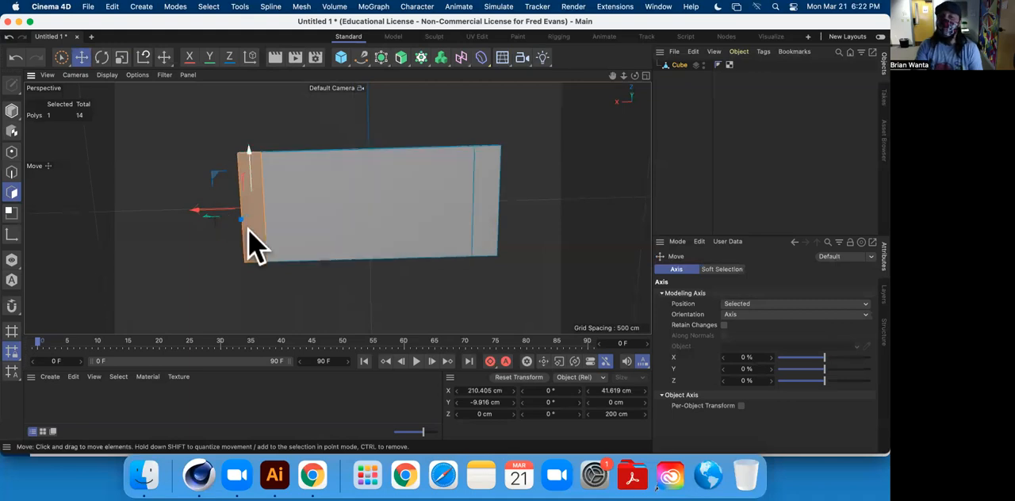
click(560, 226)
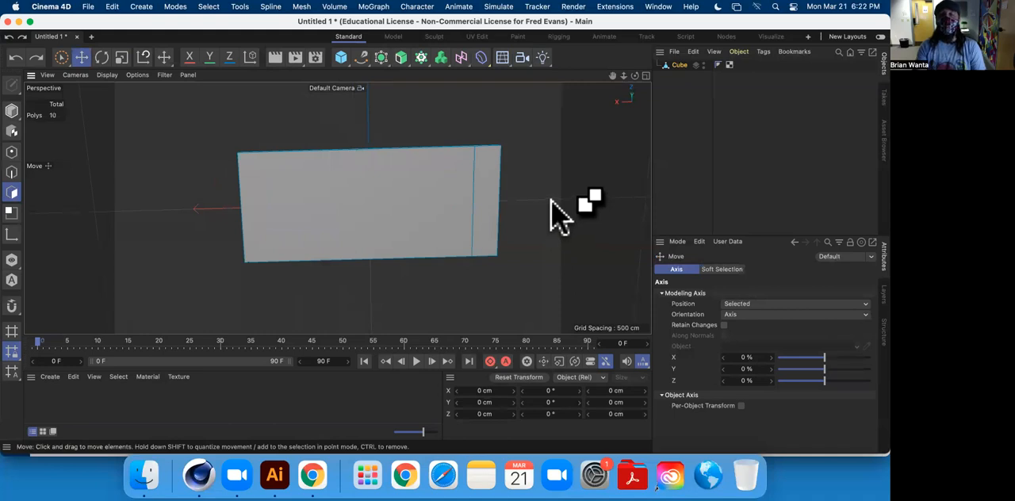
Undo both loop cuts to restore the uncut tabletop slab.
key(super+z)
key(super+z)
key(super+z)
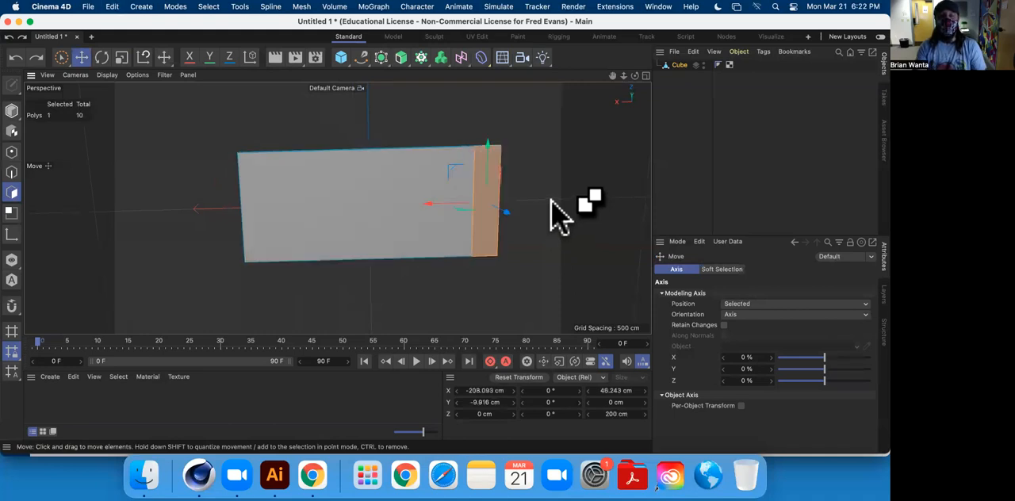
alt+drag(420, 199, 335, 249)
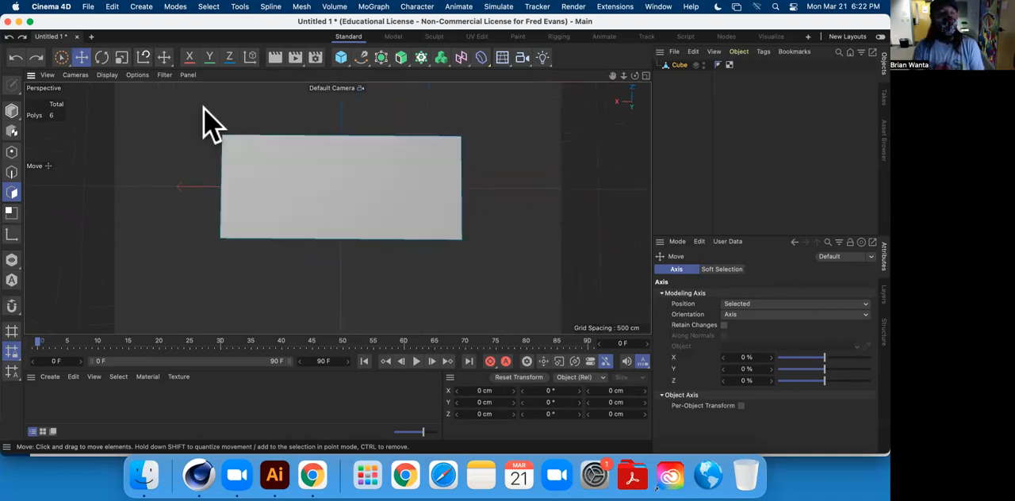
Add a loop cut across the middle of the tabletop slab at a 50% offset and finish with the Move tool.
right_click(158, 176)
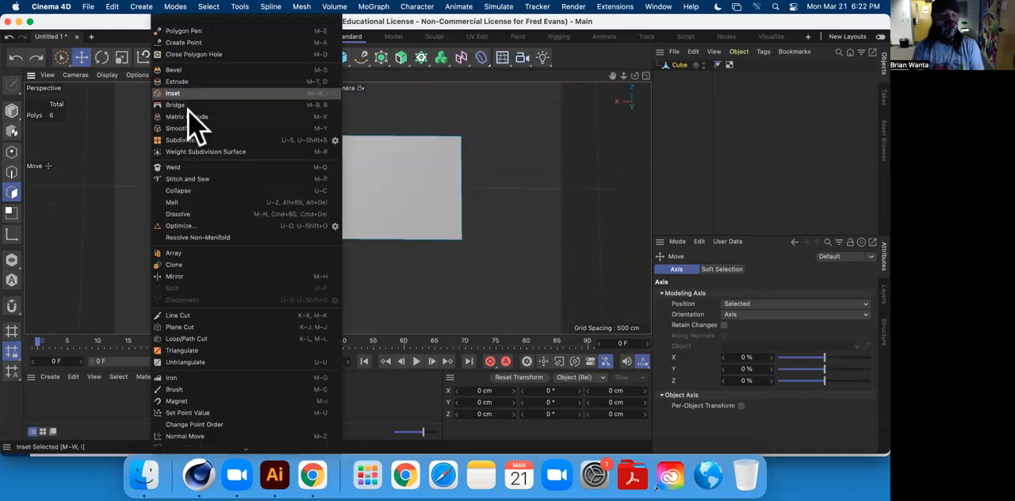
click(233, 340)
click(335, 139)
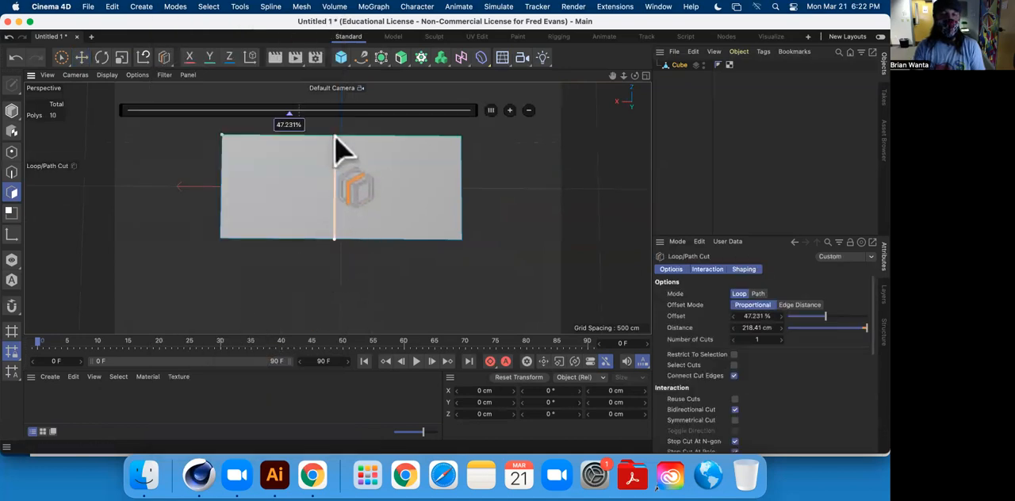
double_click(291, 125)
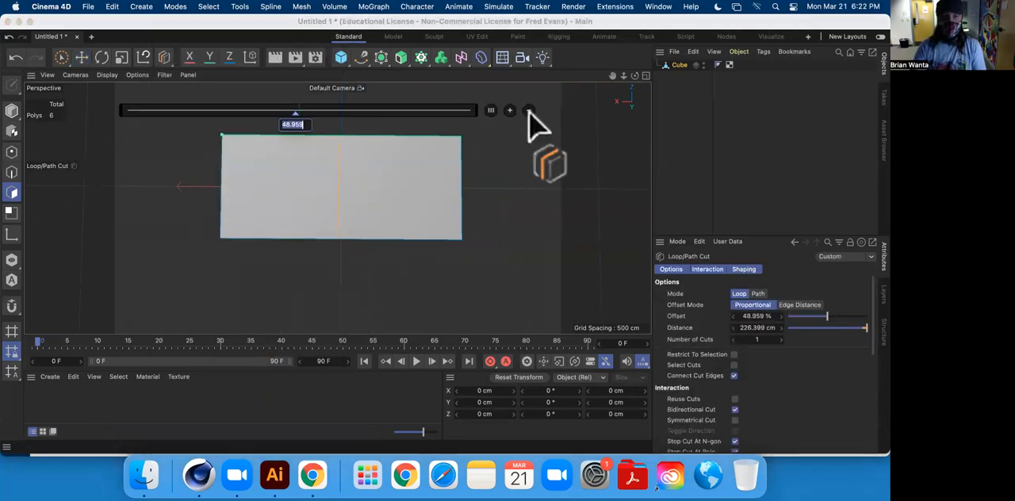
key(Return)
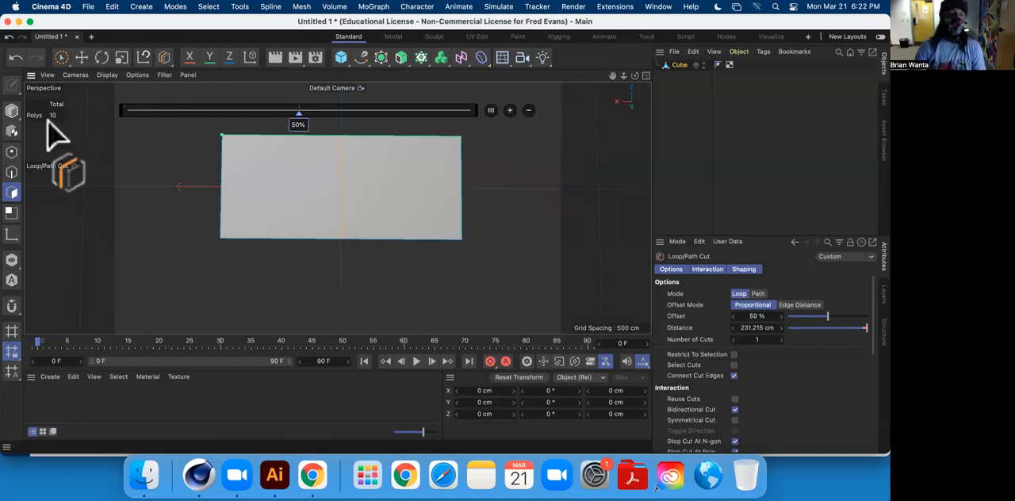
click(81, 57)
Add a second loop cut in one half of the slab, set its offset to 80%, and finish with the Move tool.
alt+drag(420, 240, 407, 256)
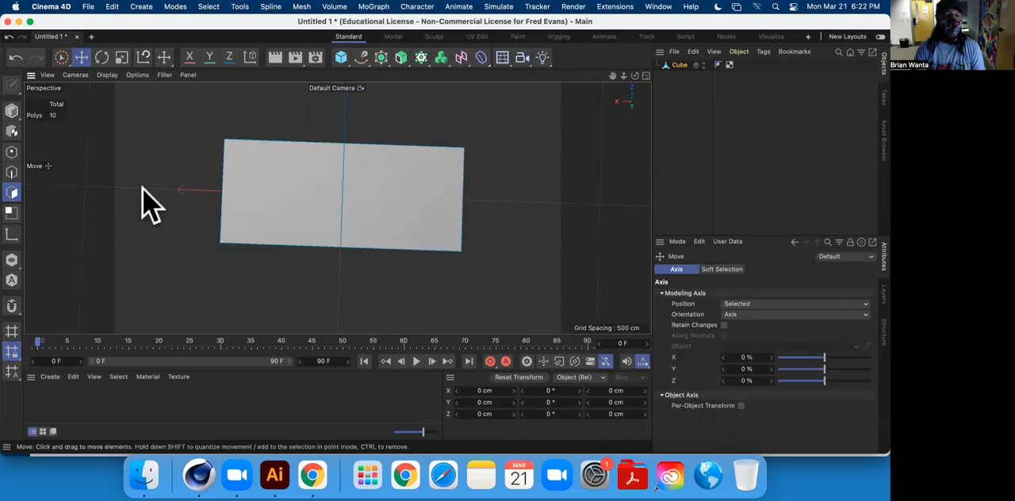
right_click(142, 194)
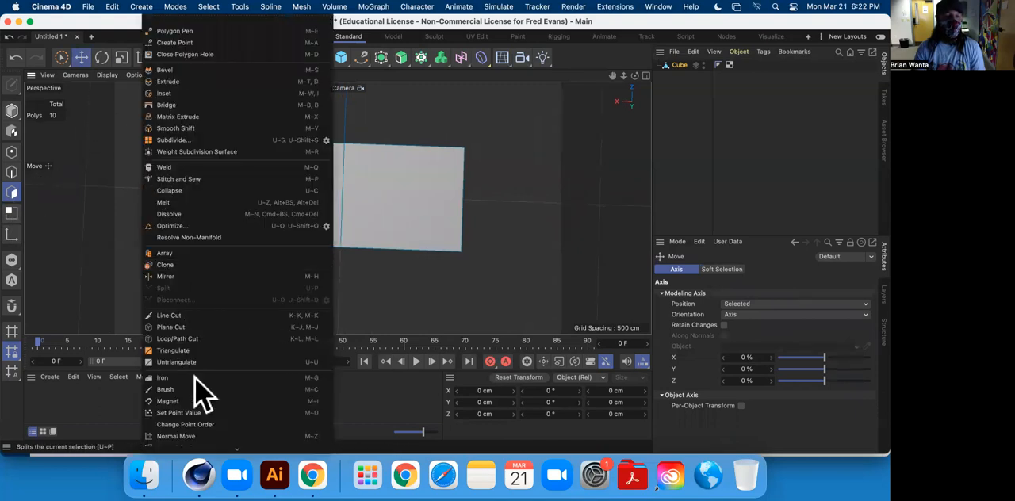
click(205, 337)
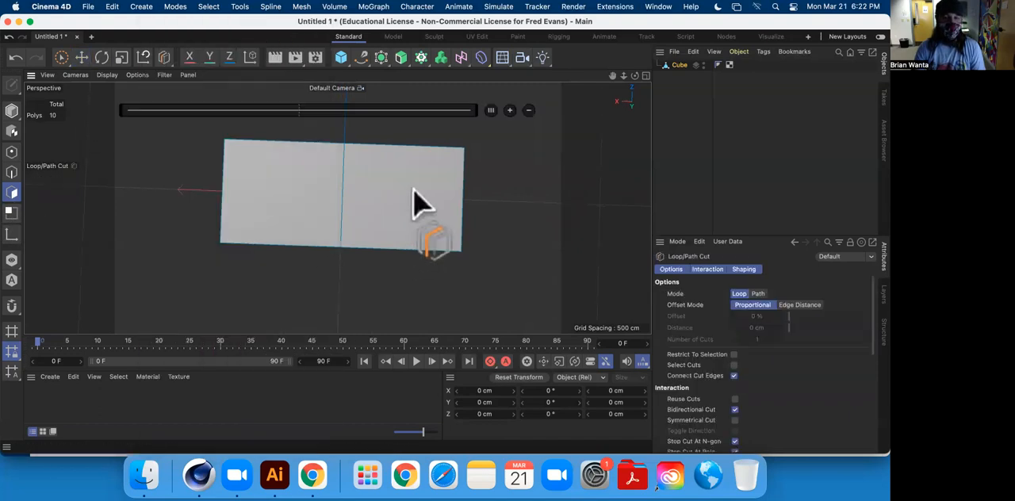
click(430, 145)
drag(378, 116, 404, 125)
key(super+z)
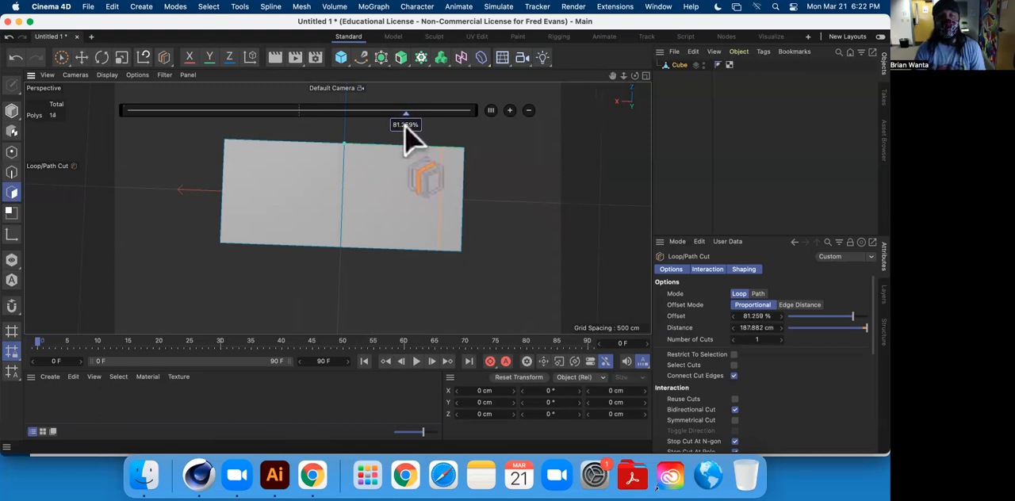
double_click(405, 125)
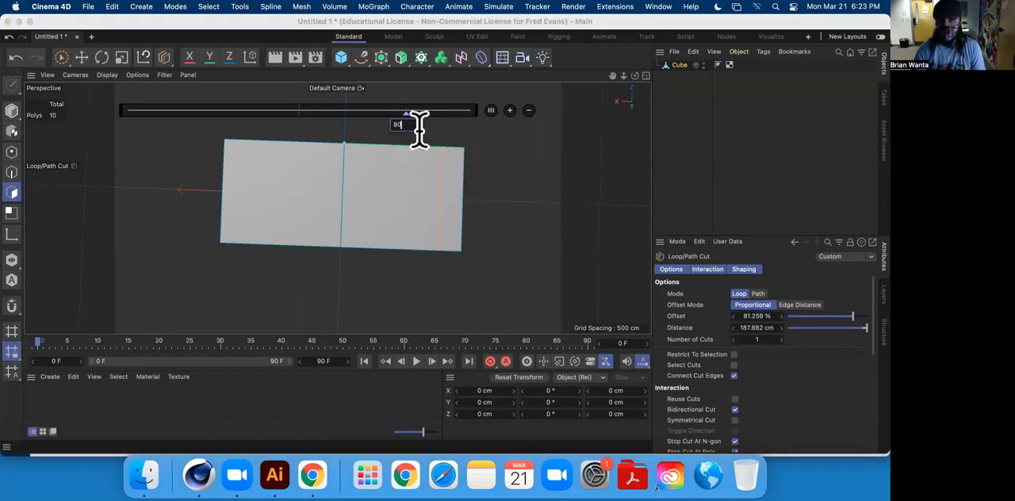
text(80)
key(Return)
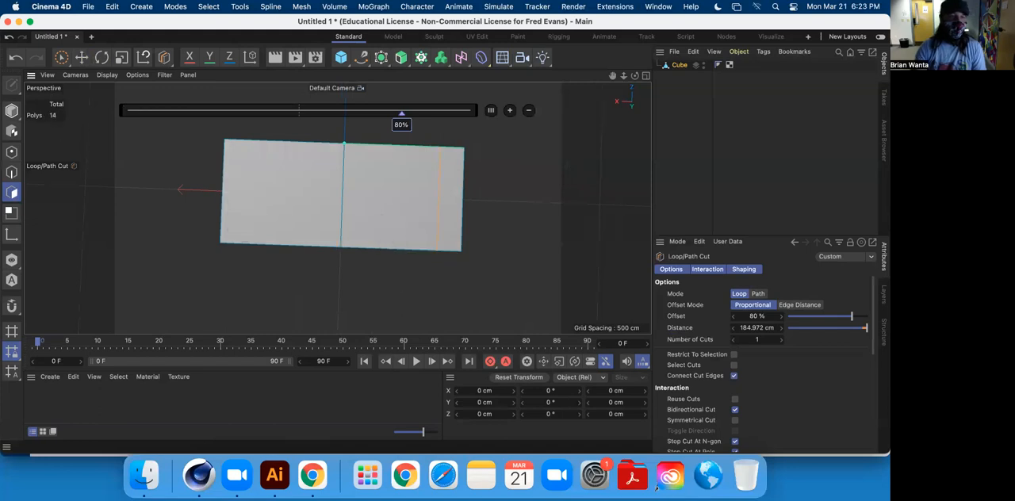
click(81, 57)
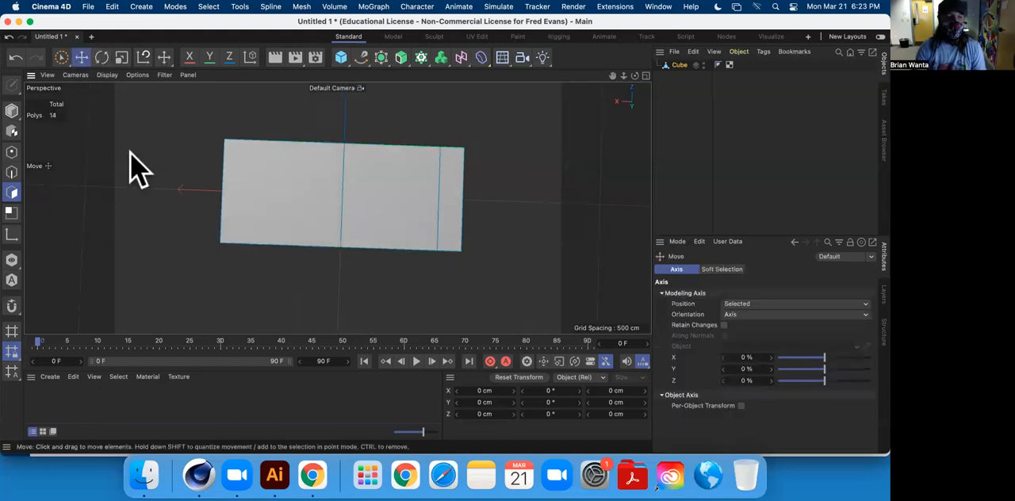
Add a matching loop cut near the opposite end of the slab at a 20% offset and finish with the Move tool.
right_click(143, 127)
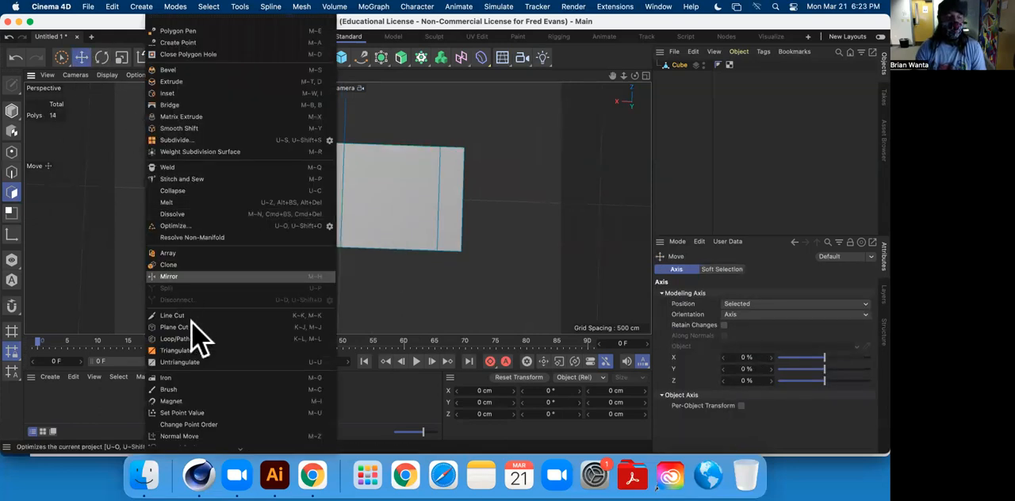
click(200, 337)
click(274, 151)
drag(268, 123, 192, 121)
double_click(192, 125)
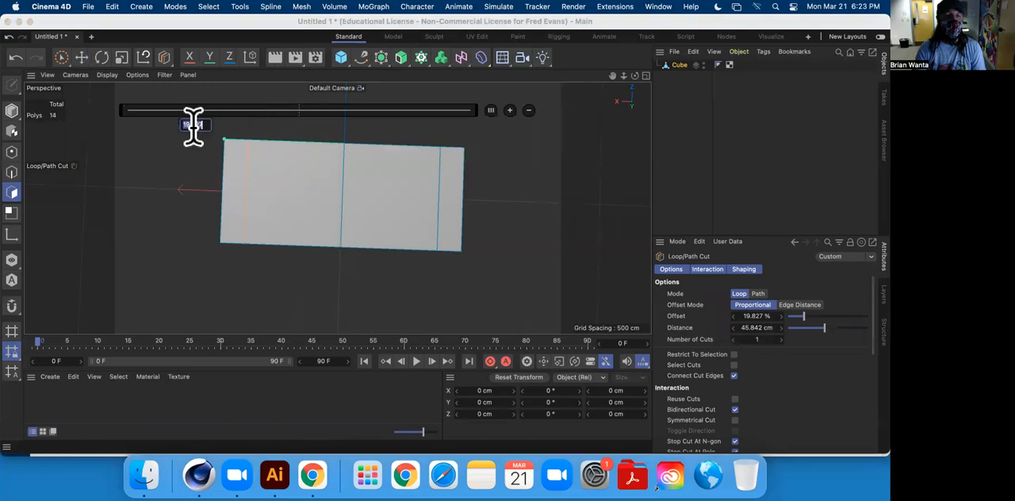
key(Return)
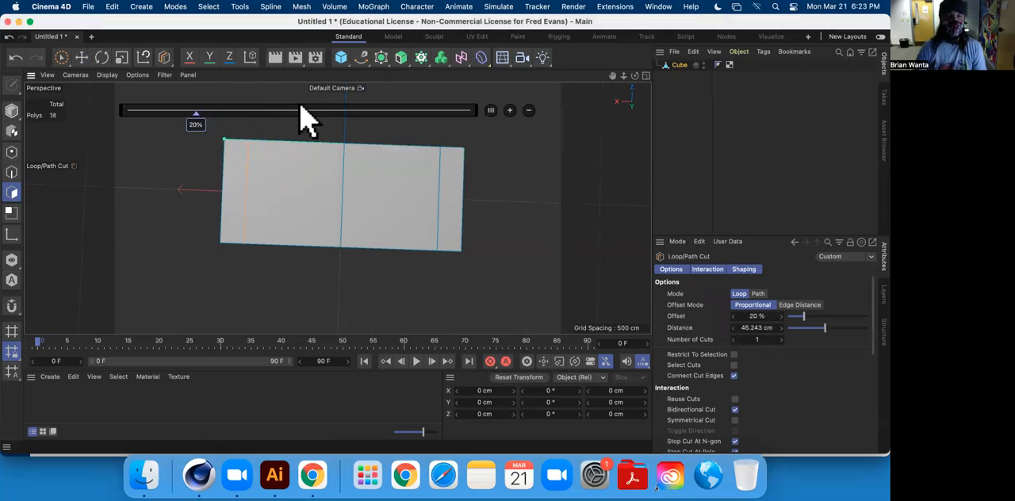
click(449, 219)
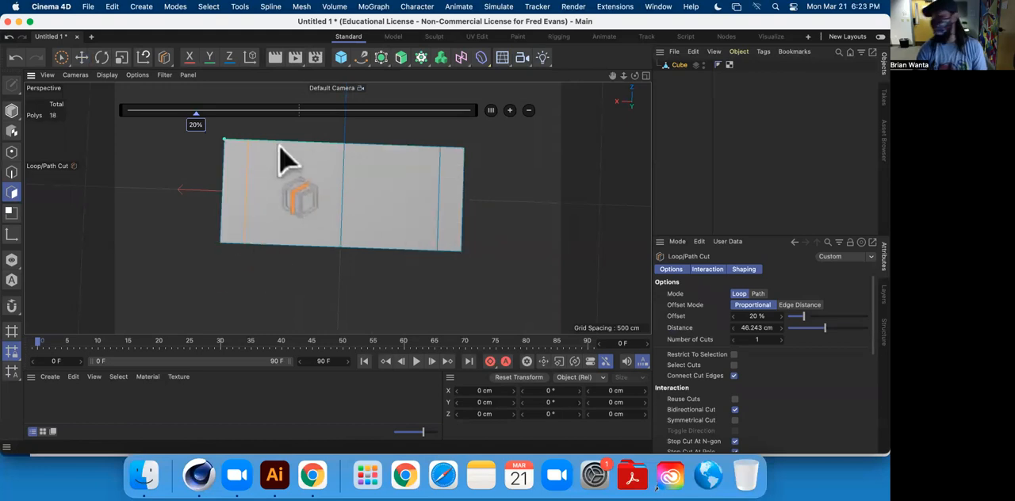
click(83, 61)
Switch to edge mode and select the middle edge loop running around the slab.
alt+drag(279, 262, 462, 252)
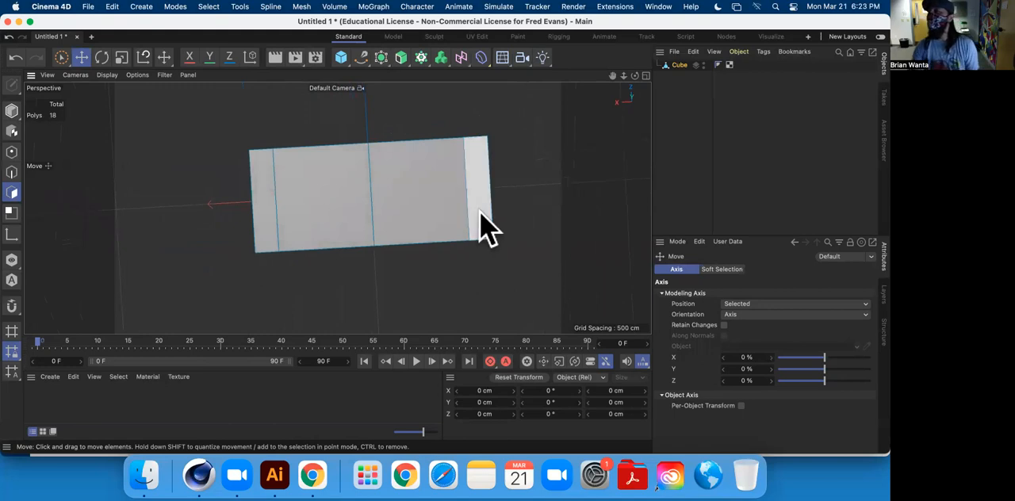
alt+drag(472, 248, 386, 249)
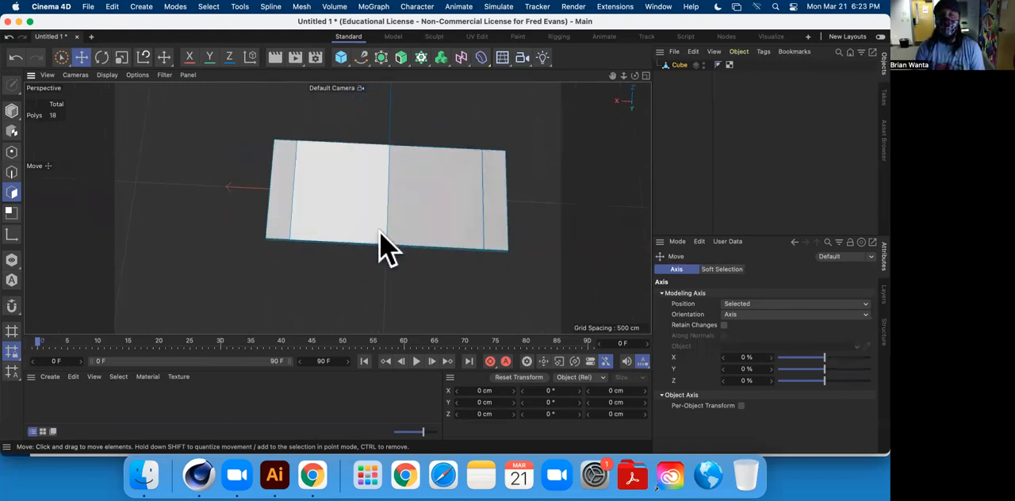
alt+middle_drag(453, 216, 297, 229)
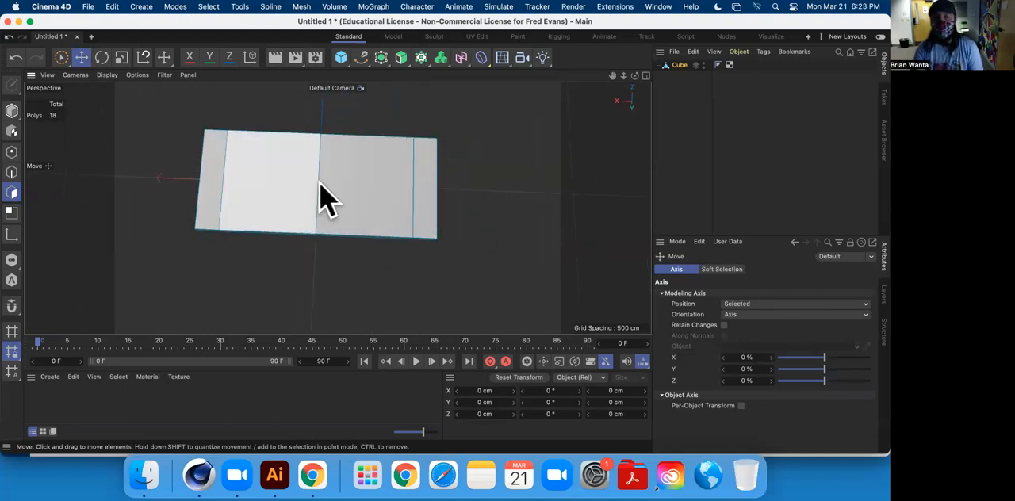
alt+middle_drag(321, 198, 380, 211)
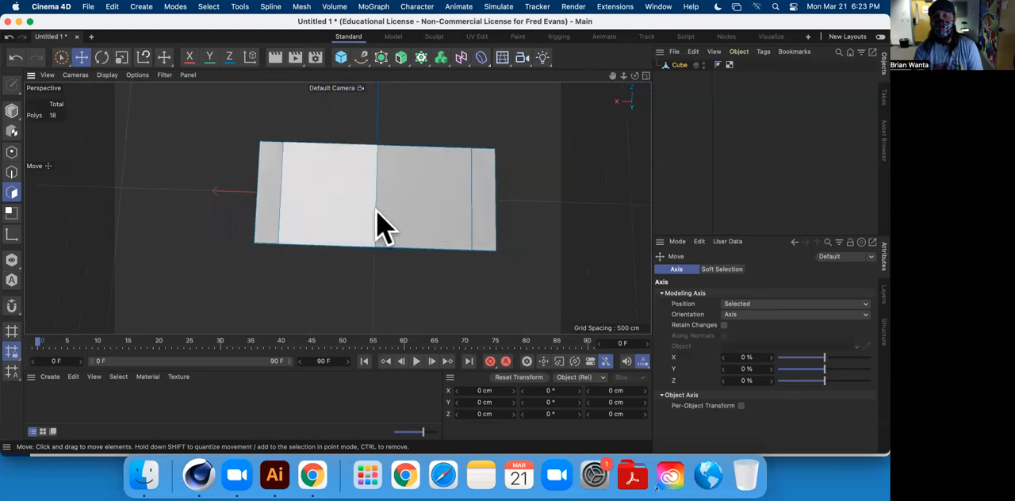
alt+drag(358, 249, 381, 178)
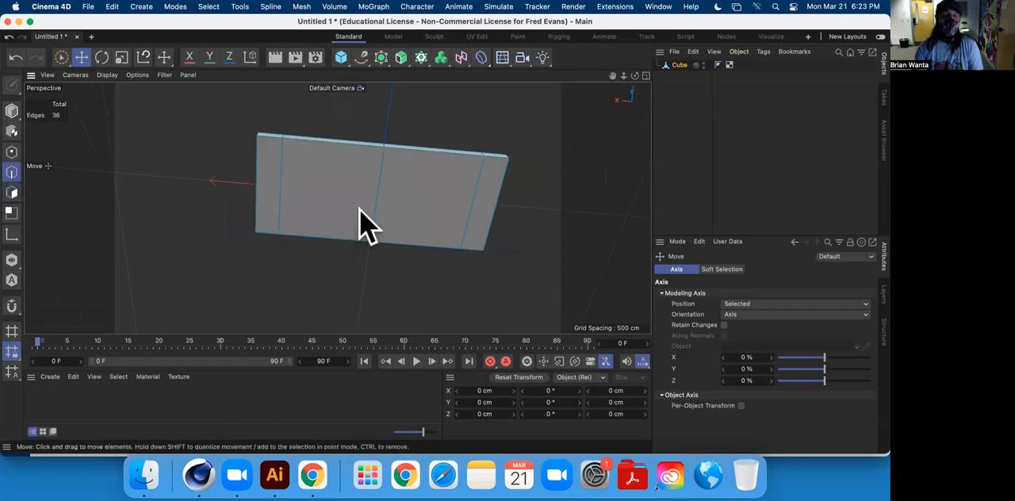
double_click(375, 186)
alt+drag(433, 260, 390, 256)
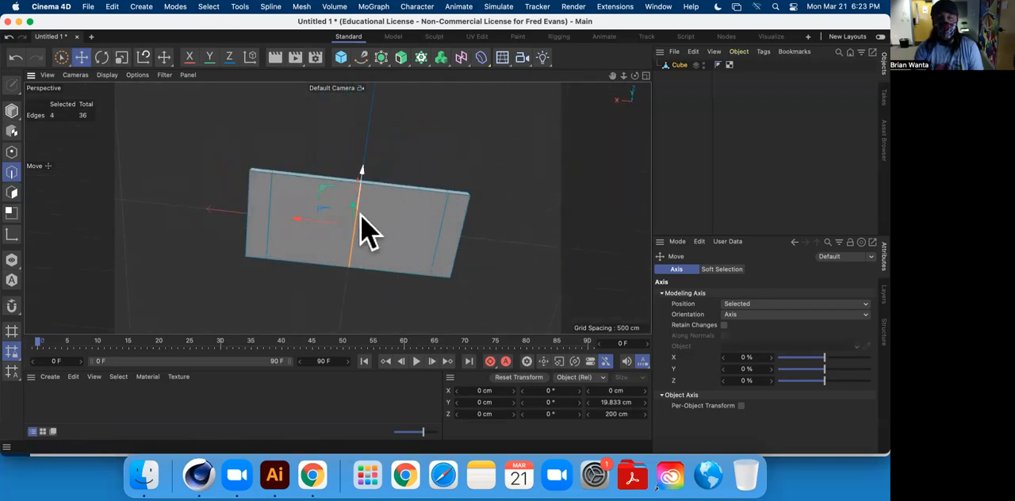
alt+drag(425, 230, 499, 214)
Try to melt the selected middle edge loop, and undo the melt.
right_click(508, 145)
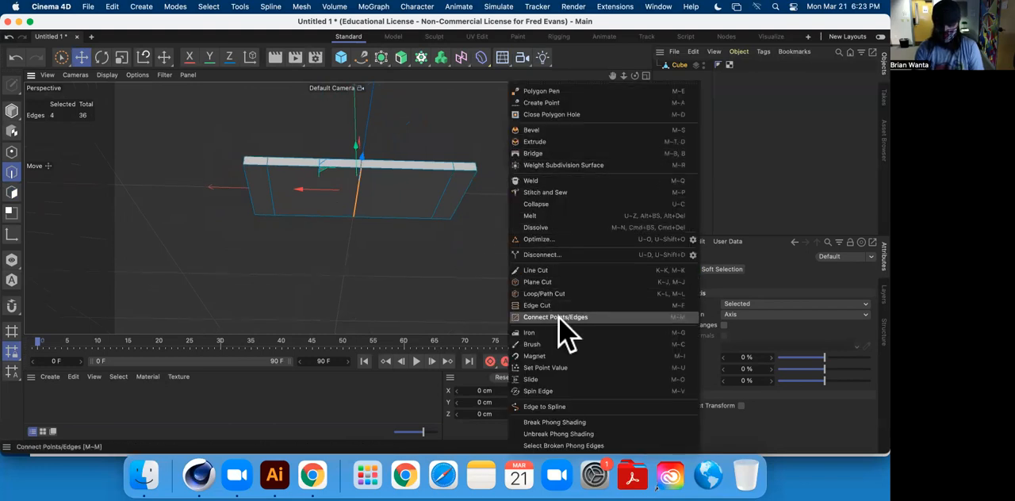
click(563, 215)
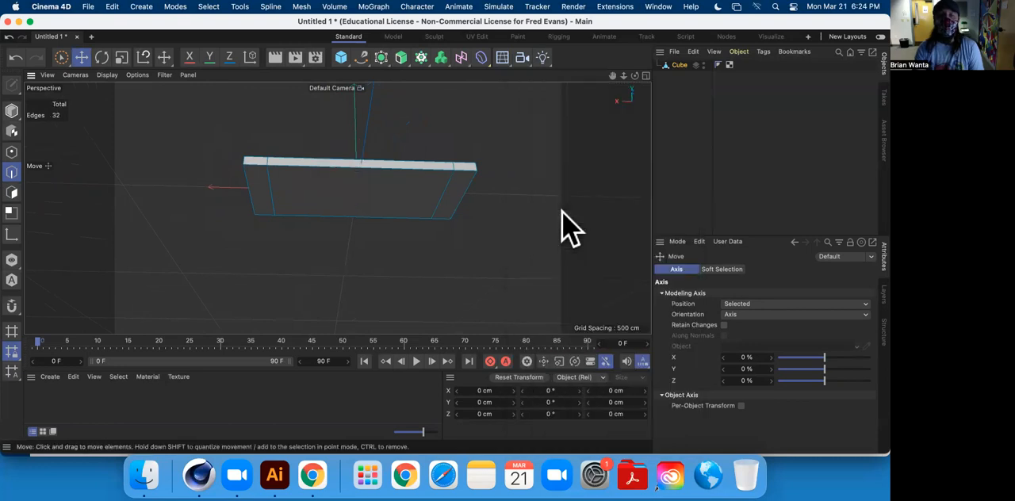
key(super+z)
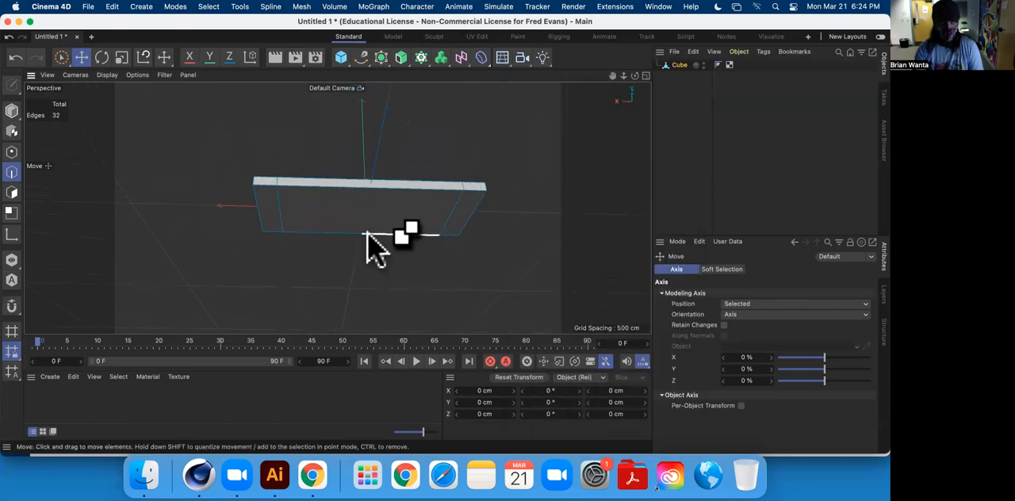
Dissolve the selected middle edge loop so that only the two end cuts remain on the slab.
right_click(511, 189)
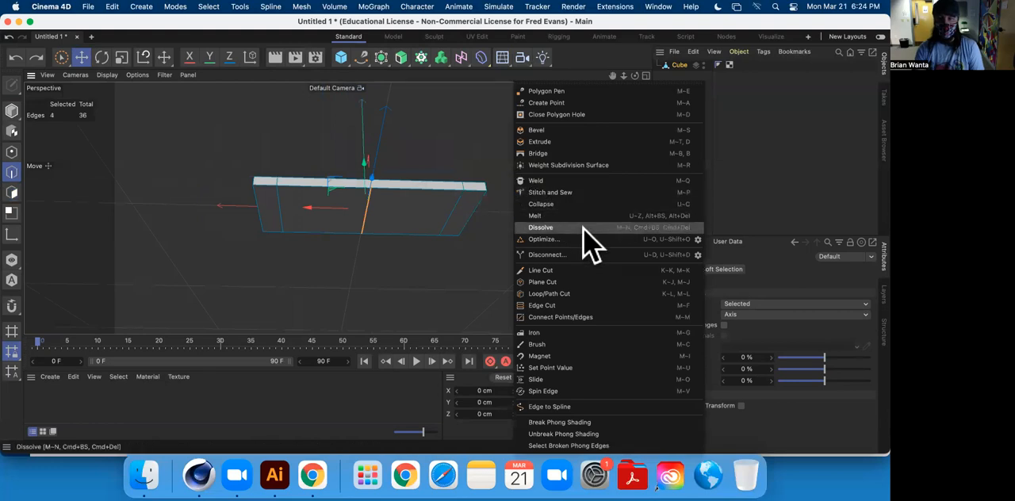
click(591, 238)
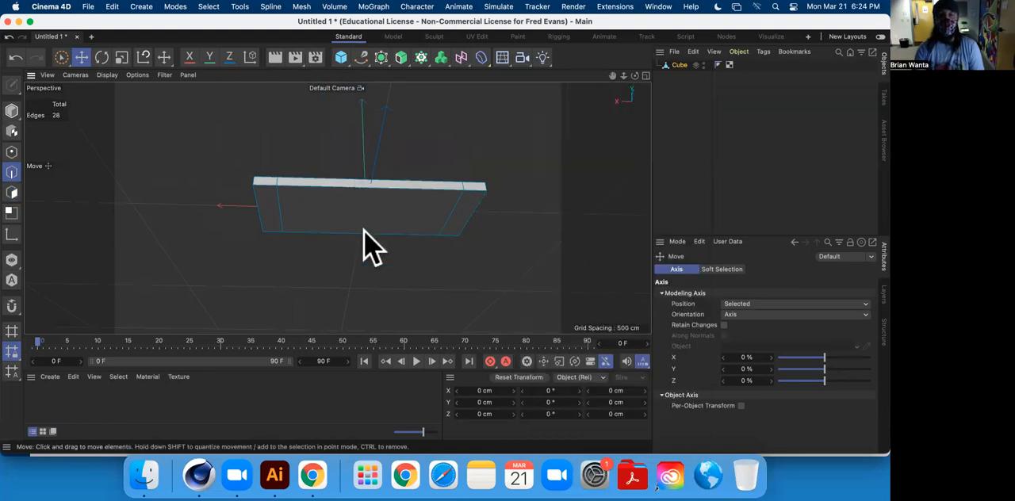
alt+drag(363, 238, 362, 177)
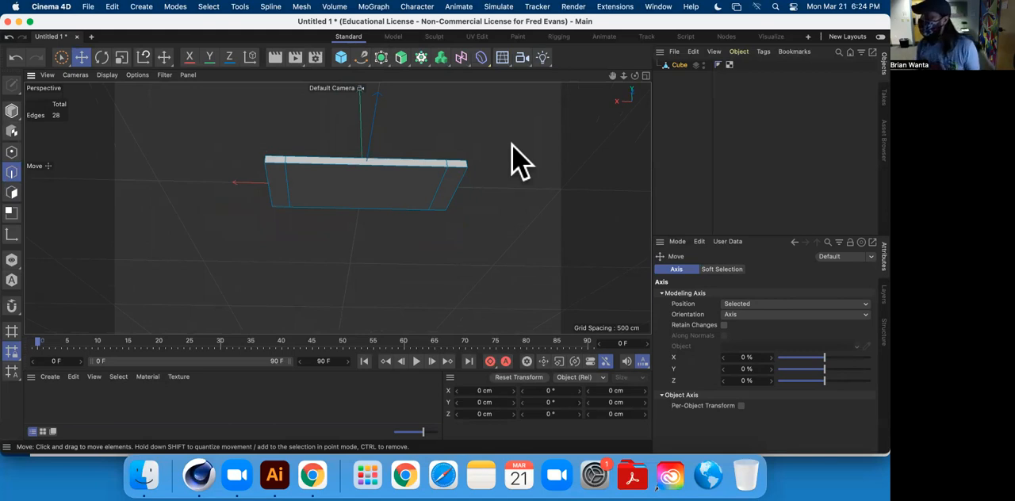
alt+drag(405, 117, 318, 167)
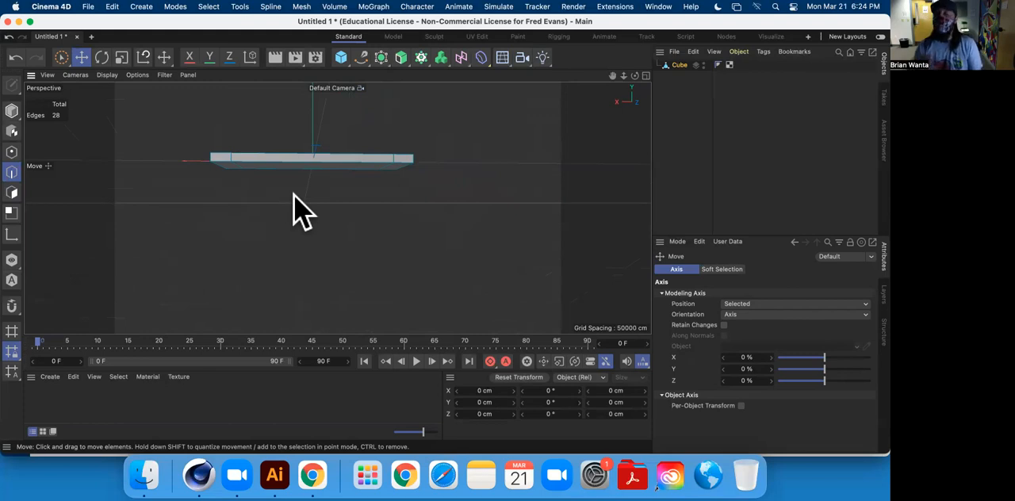
alt+drag(293, 194, 322, 127)
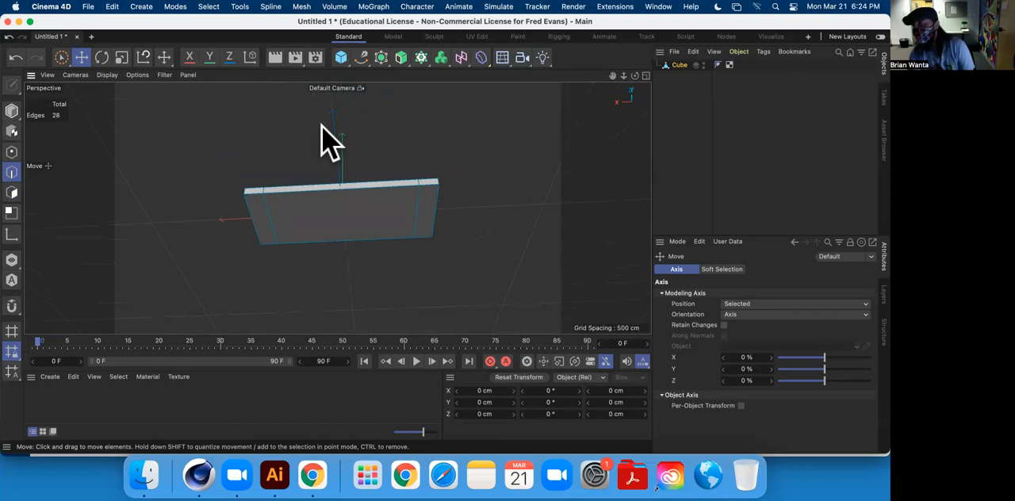
alt+drag(341, 288, 361, 170)
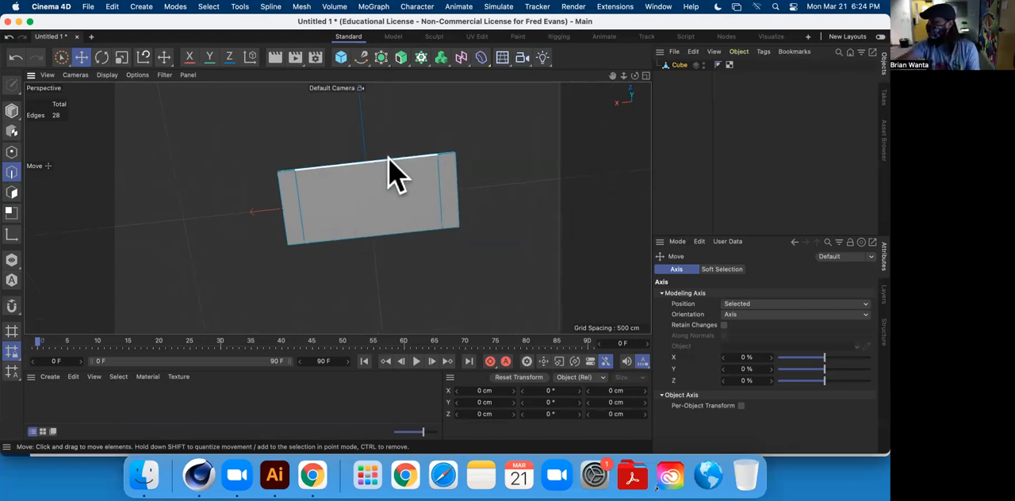
alt+middle_drag(407, 227, 460, 220)
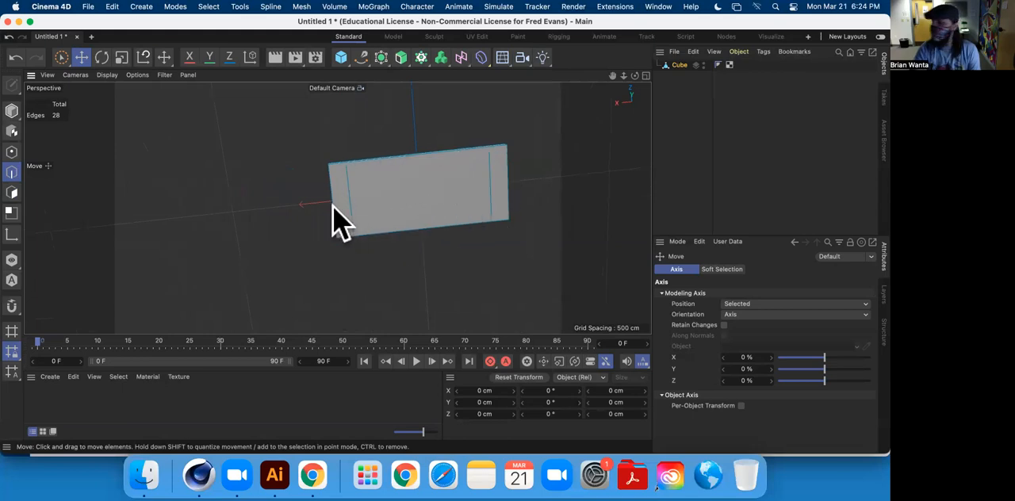
mouse_move(444, 167)
alt+middle_down()
mouse_move(439, 236)
mouse_move(452, 139)
alt+middle_up()
alt+drag(452, 138, 430, 169)
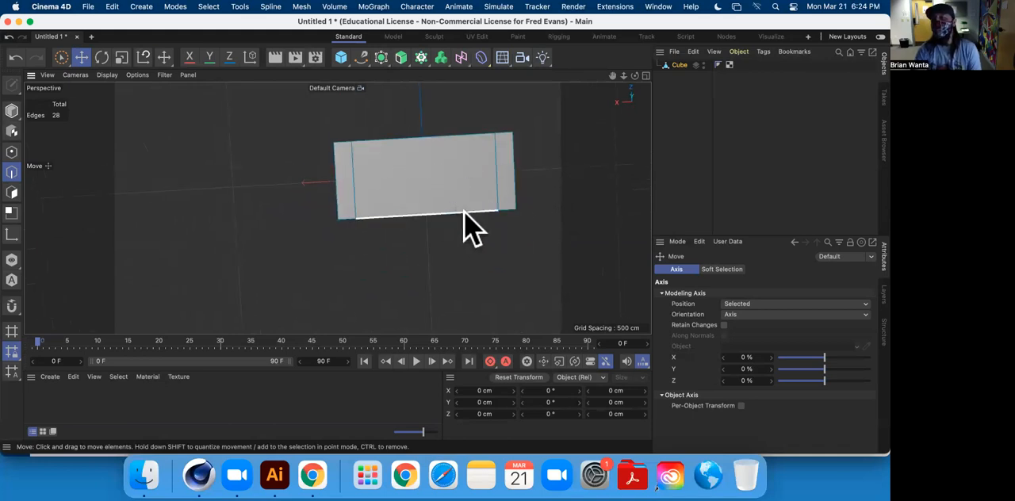
Add a lengthwise loop cut down the middle of the slab at a 50% offset and finish with the Move tool.
alt+drag(483, 219, 431, 211)
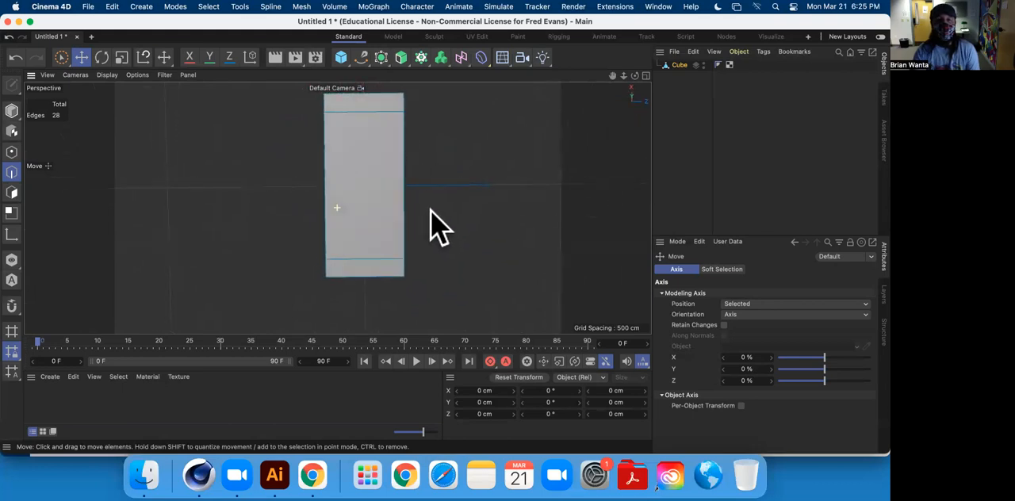
right_click(459, 126)
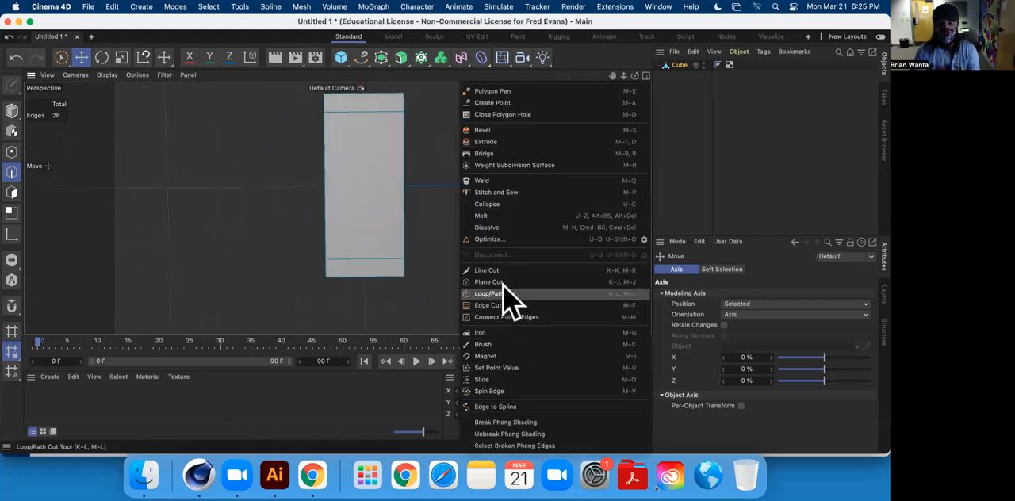
click(507, 294)
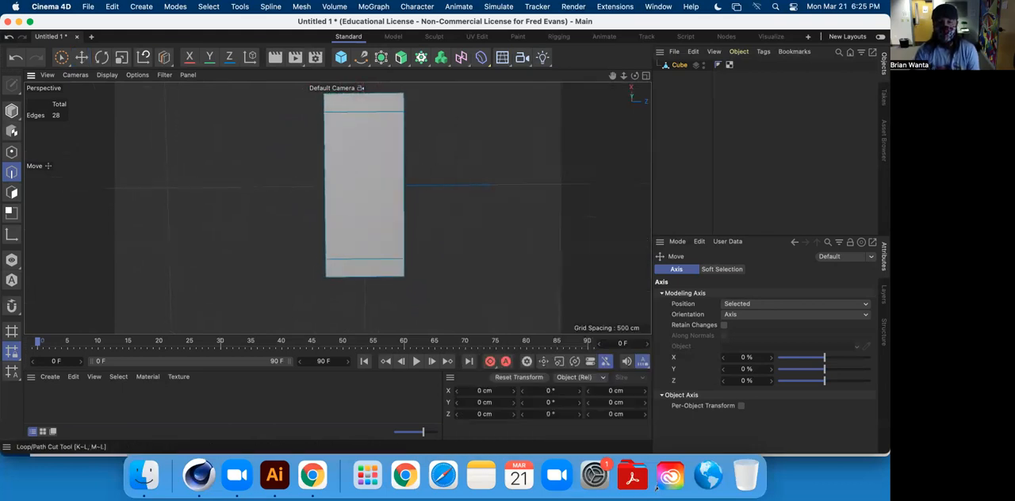
click(369, 285)
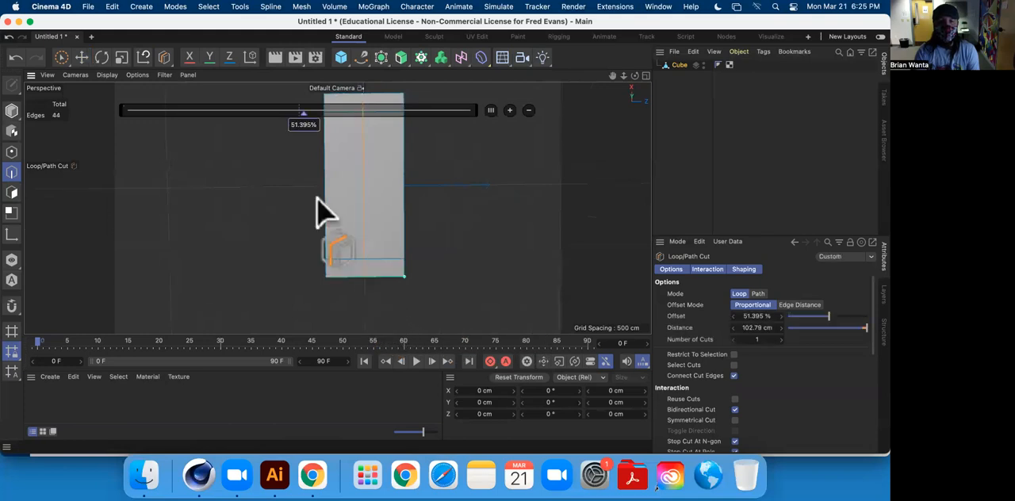
double_click(308, 127)
key(Return)
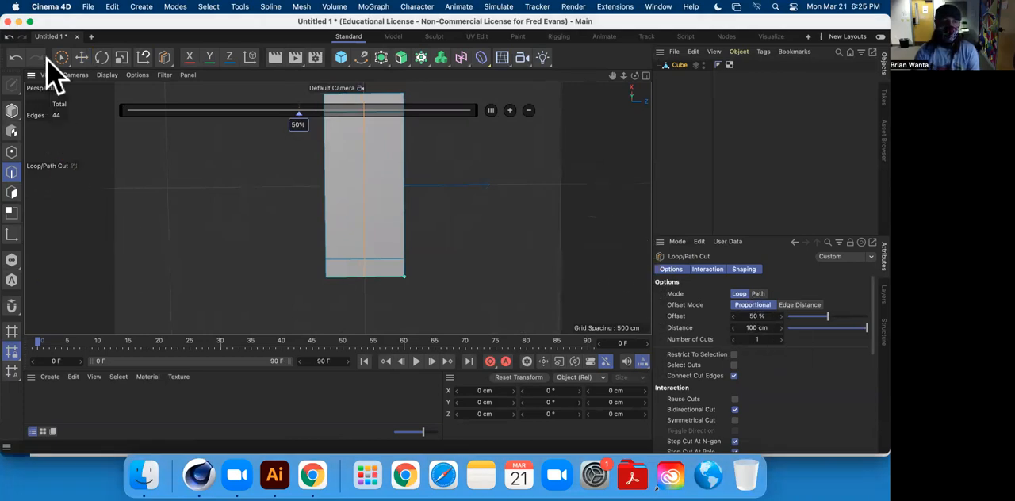
click(81, 57)
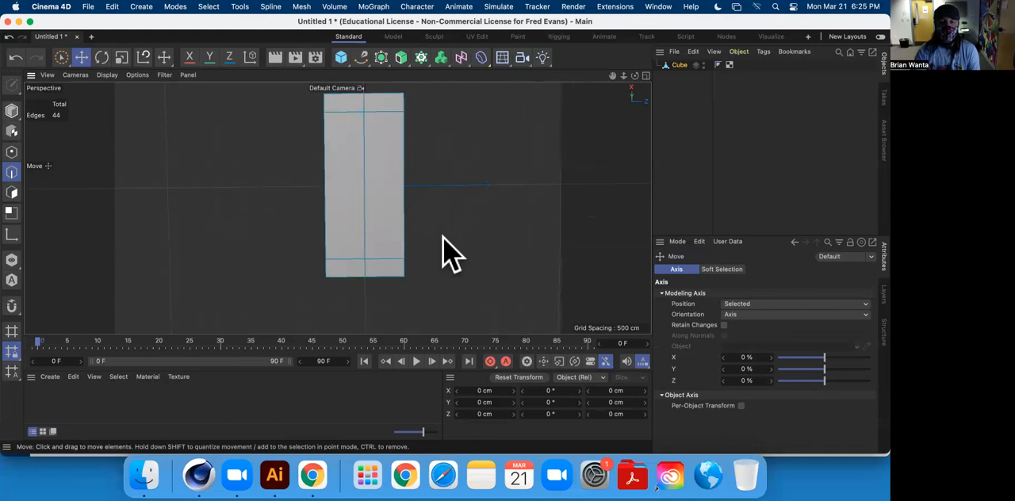
Add a lengthwise loop cut between the centre cut and one long edge of the slab at a 45% offset.
right_click(435, 238)
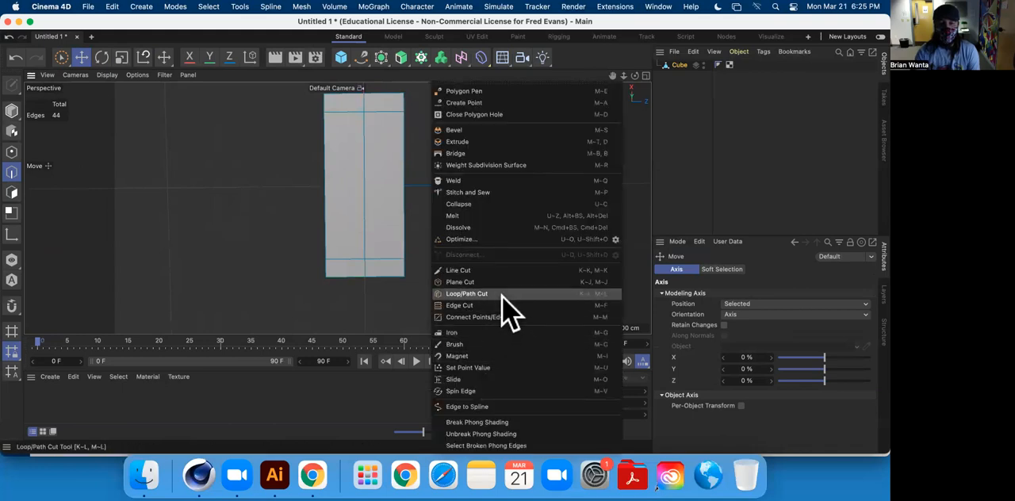
click(476, 293)
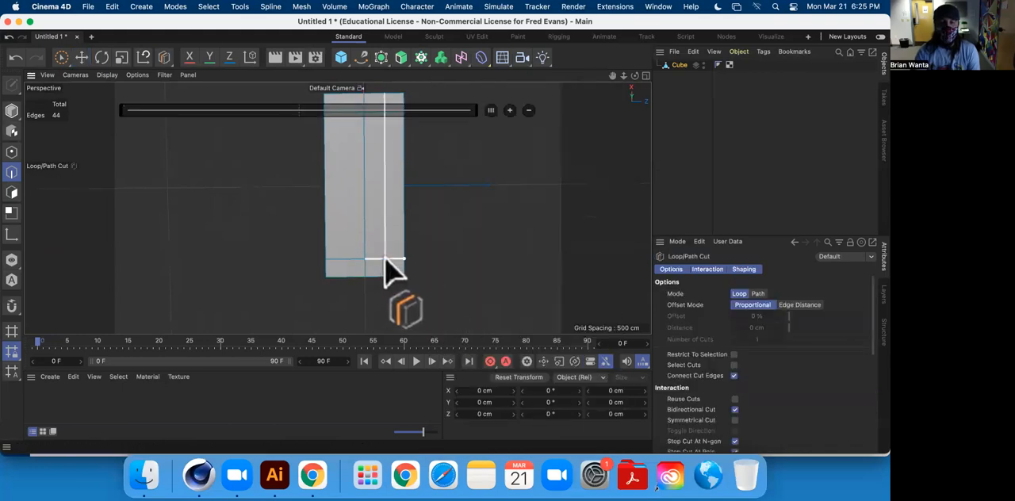
click(391, 272)
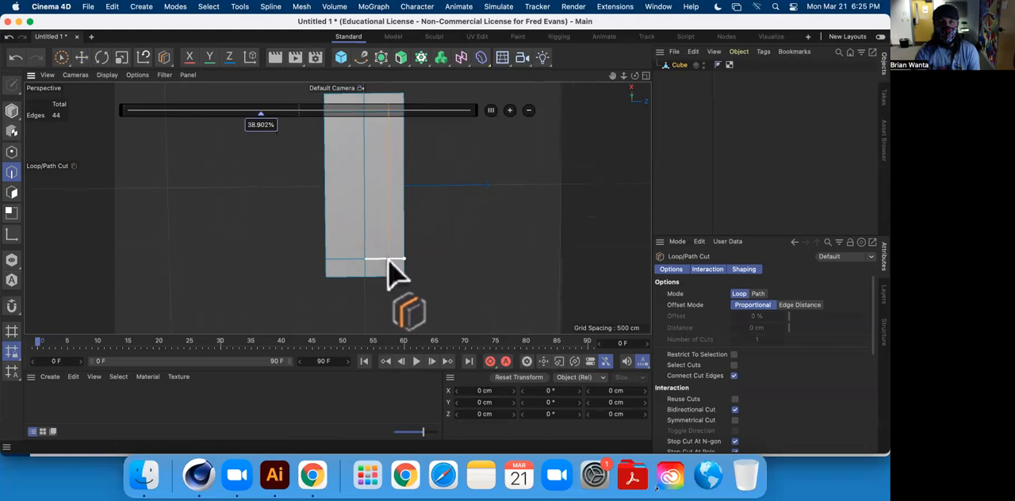
mouse_move(265, 125)
mouse_down()
mouse_move(255, 124)
mouse_move(277, 121)
mouse_up()
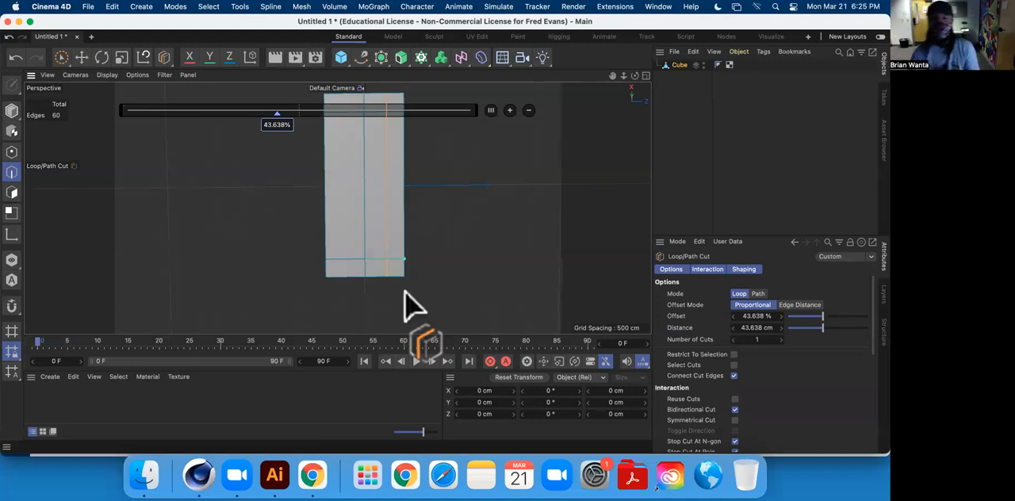
drag(281, 125, 285, 125)
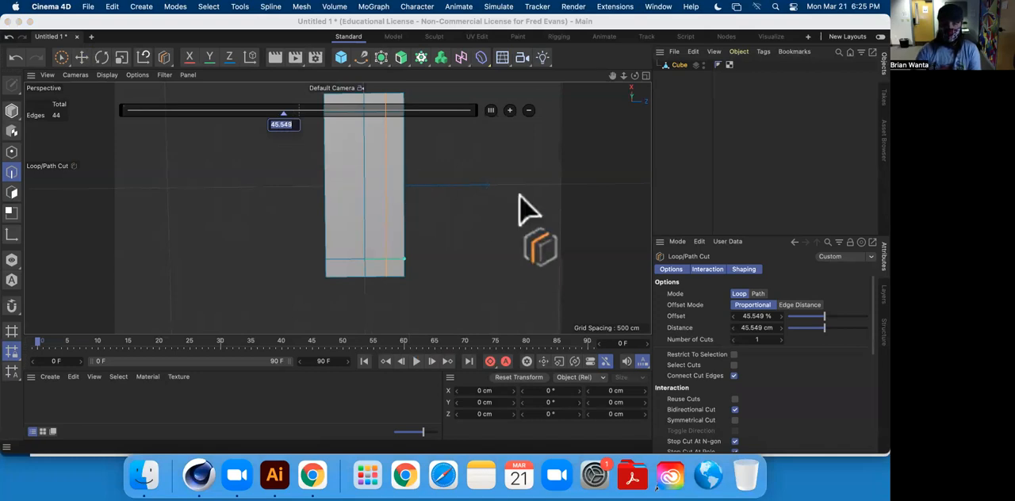
text(45)
key(Return)
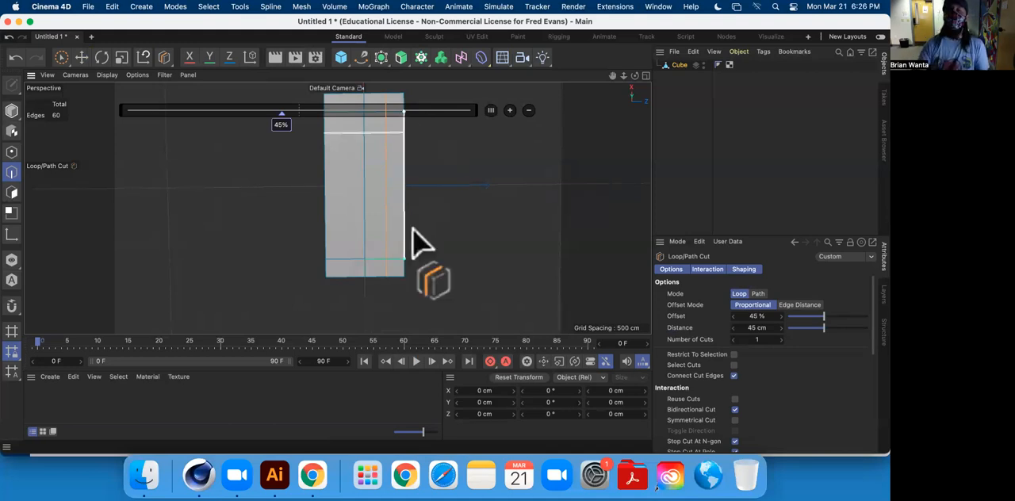
Add a mirrored lengthwise loop cut in the other half of the slab at a 55% offset.
scroll(399, 285, down, 1)
scroll(398, 288, up, 5)
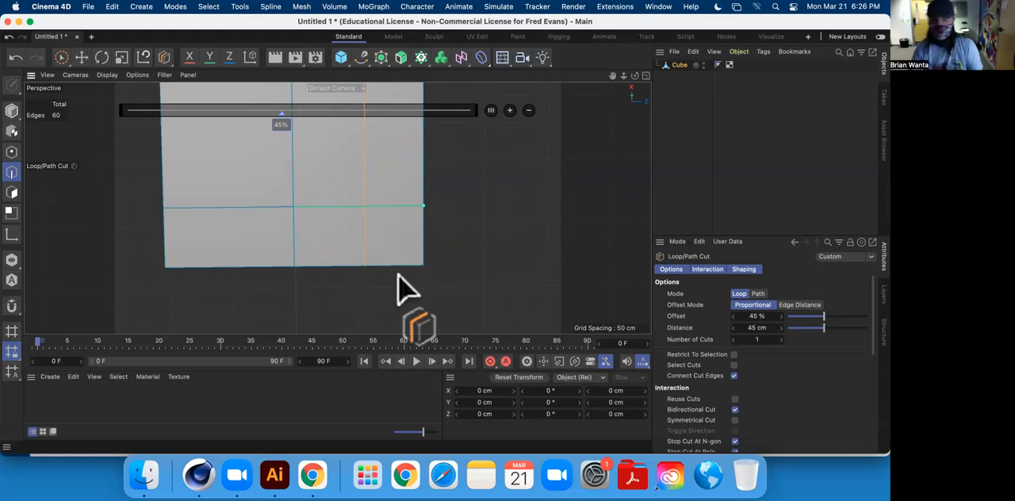
scroll(349, 274, down, 5)
middle_drag(398, 223, 441, 256)
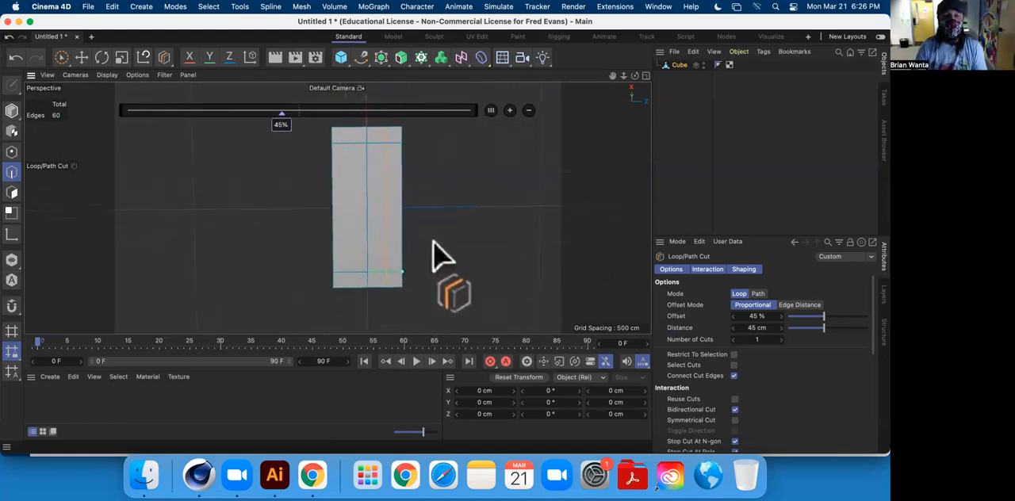
click(344, 149)
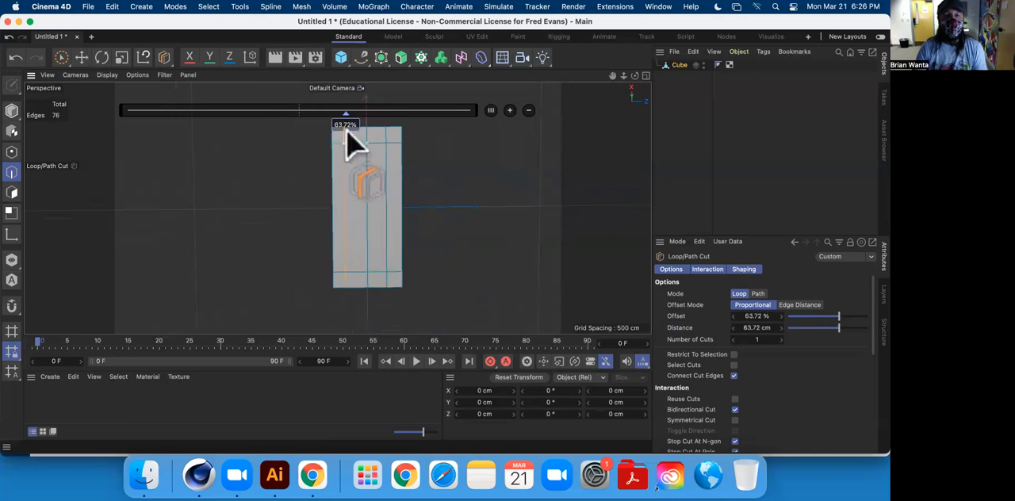
mouse_move(348, 120)
mouse_down()
mouse_move(400, 123)
mouse_move(298, 128)
mouse_move(324, 128)
mouse_up()
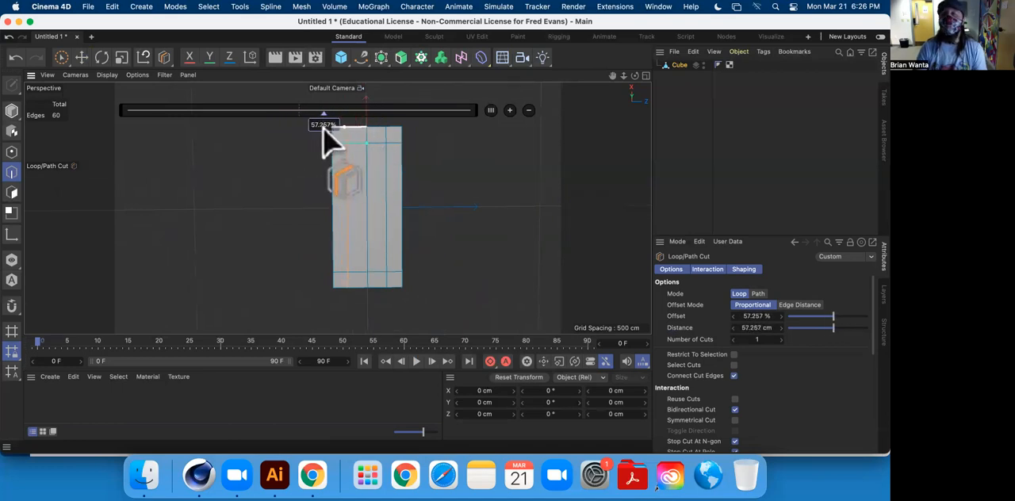
double_click(321, 127)
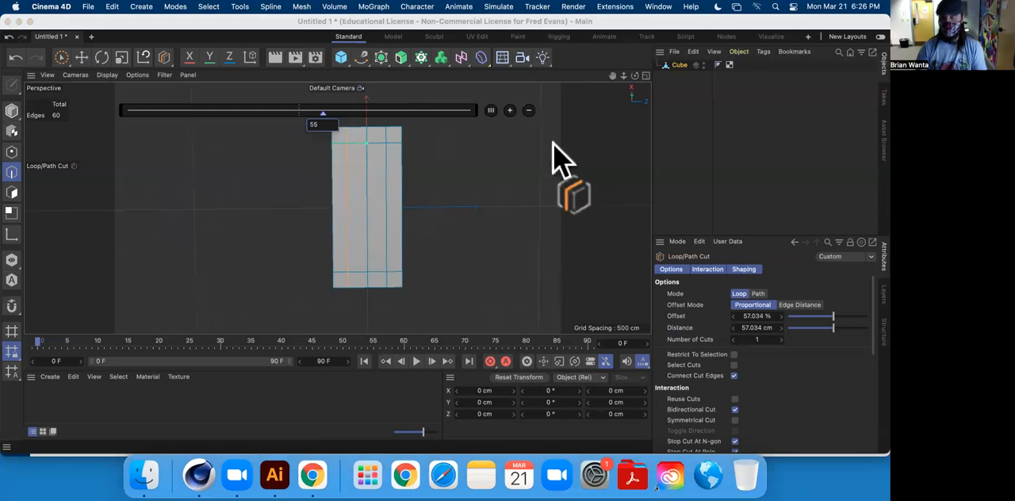
key(Return)
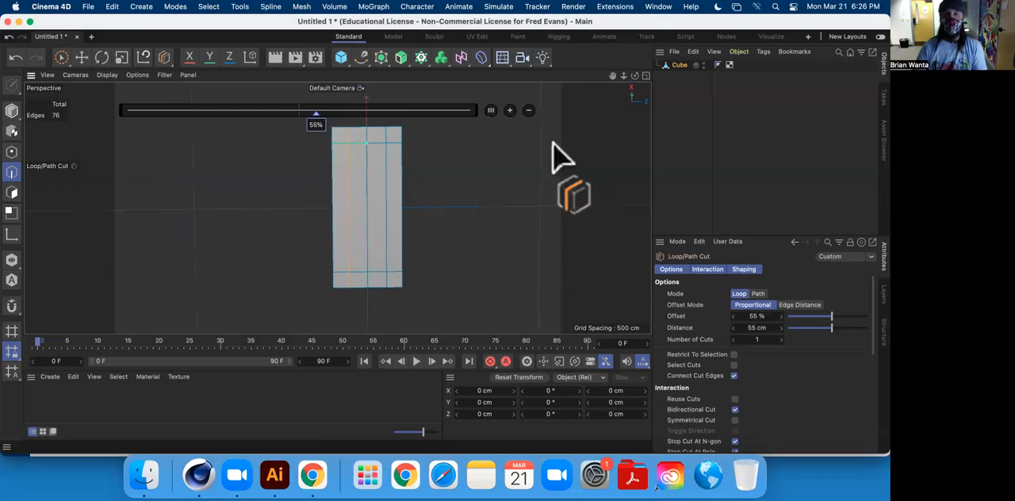
Open Calculator, work out 50 − 45 and 50 + 5 to check the mirrored cut's offset, and close Calculator.
click(775, 7)
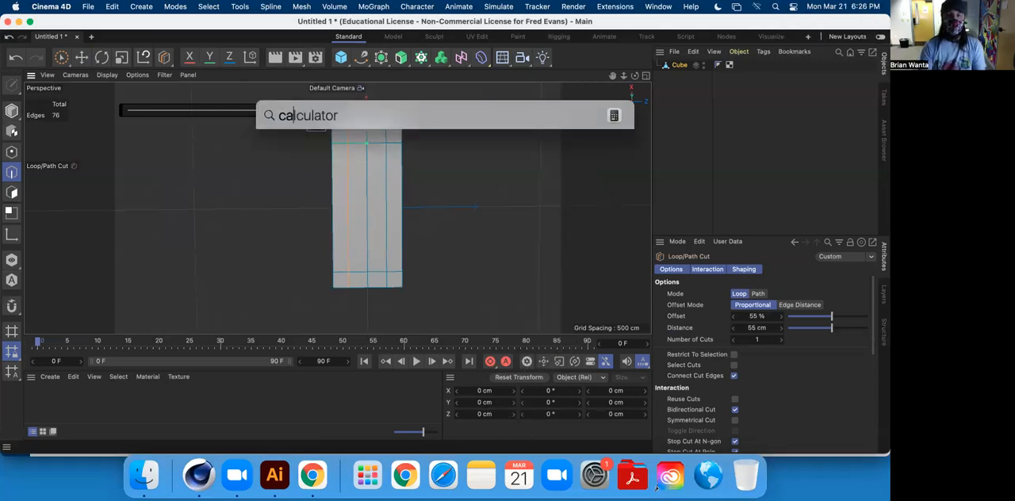
key(Return)
drag(780, 84, 444, 43)
click(448, 155)
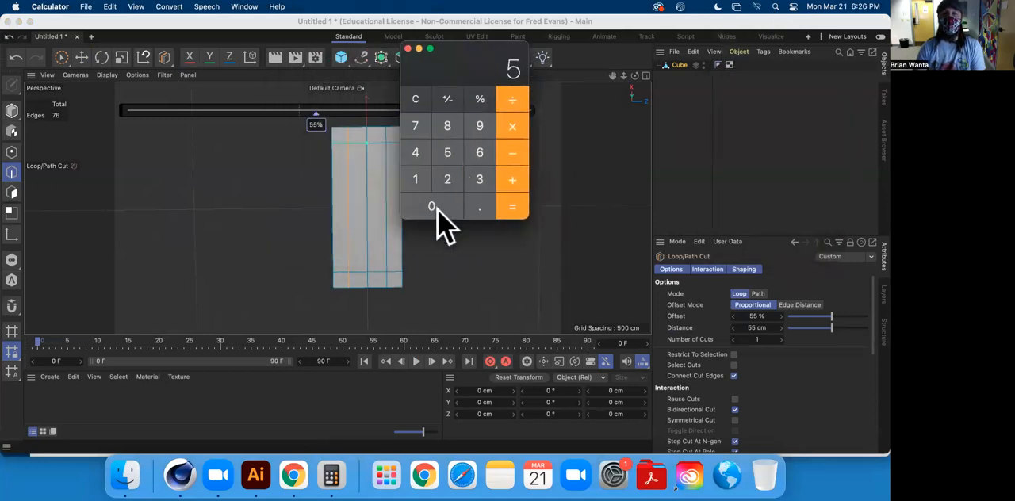
click(515, 150)
click(415, 154)
click(449, 155)
click(516, 211)
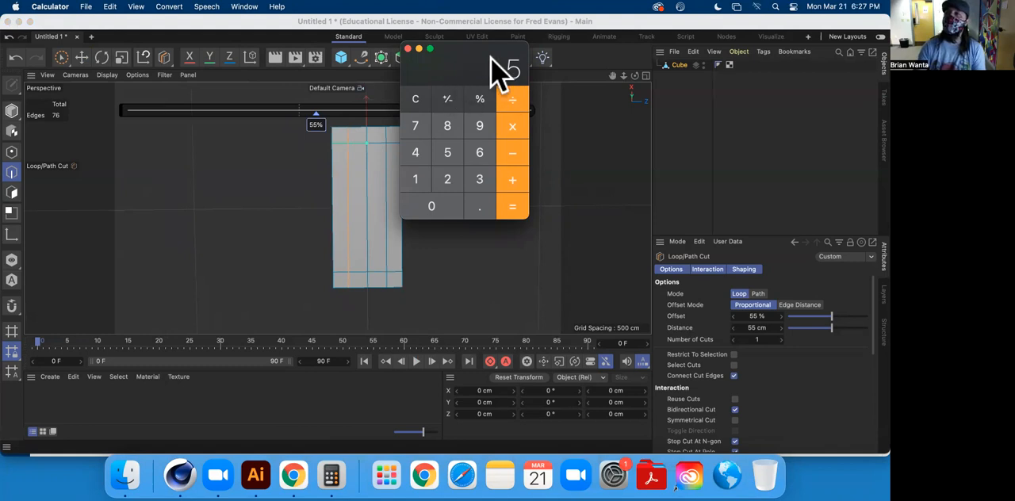
click(433, 207)
click(453, 167)
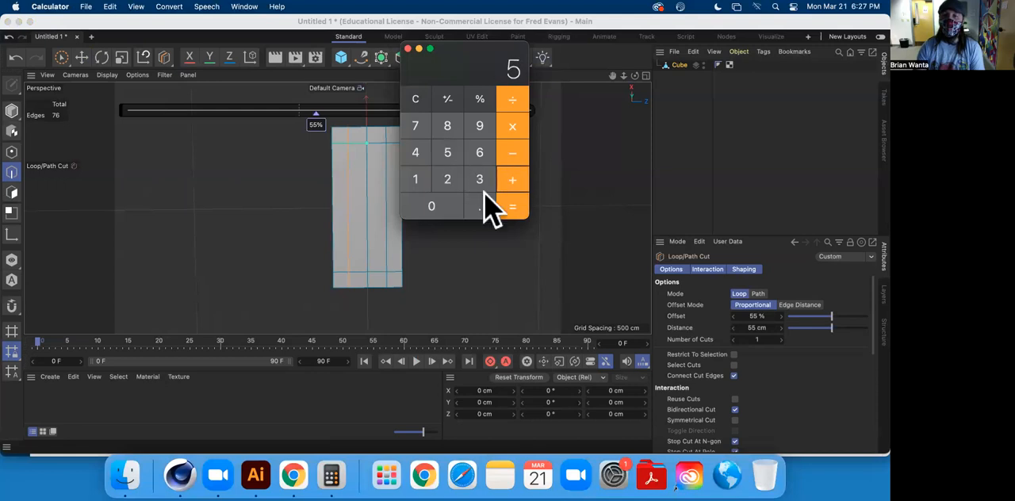
click(513, 208)
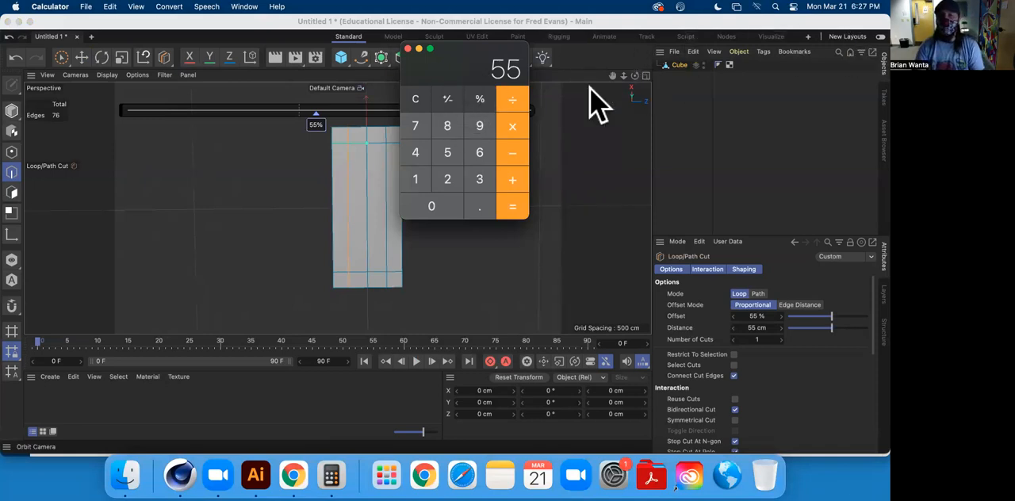
click(407, 49)
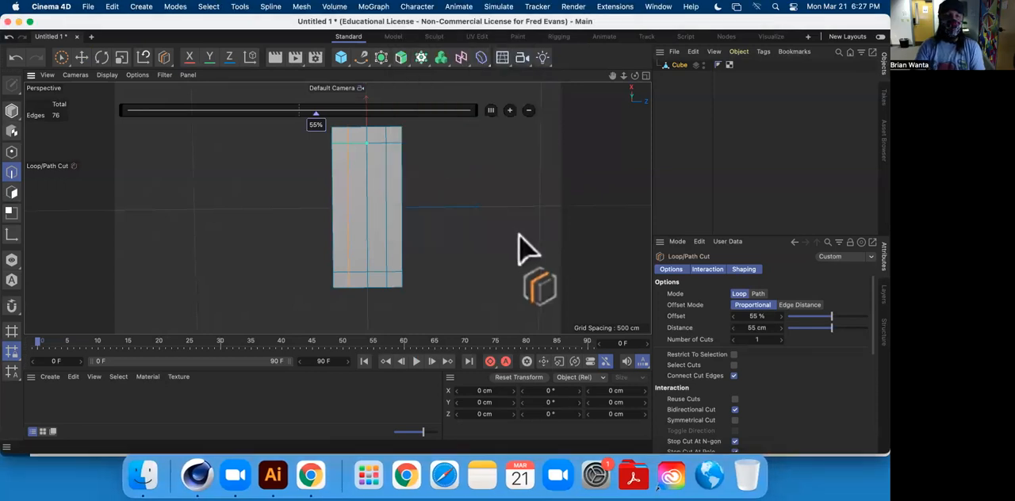
Finish cutting with the Move tool, select the lengthwise middle edge loop of the slab and dissolve it.
click(80, 57)
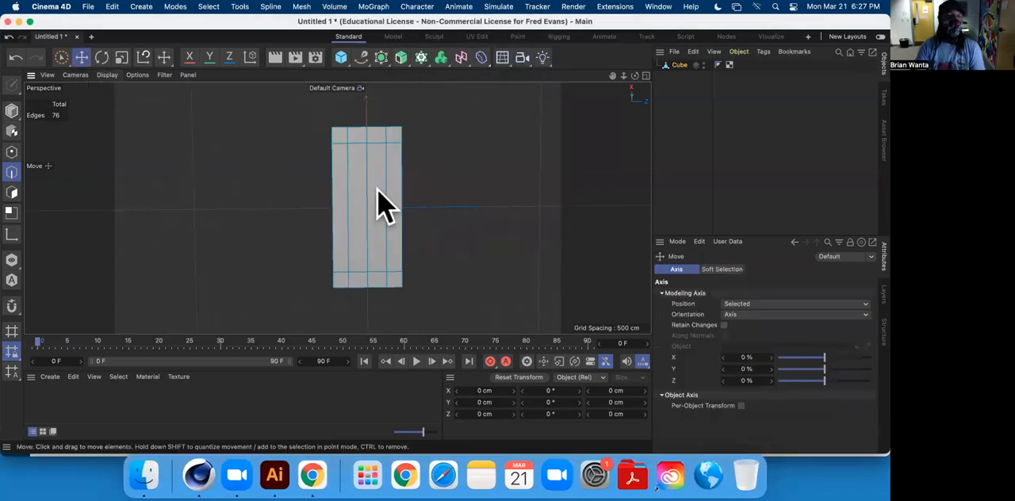
click(364, 192)
double_click(364, 177)
right_click(366, 229)
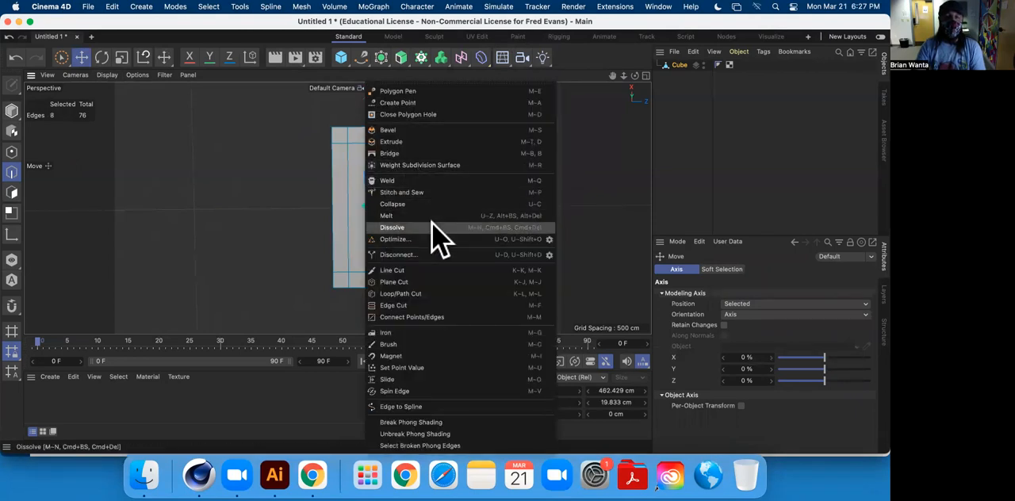
click(432, 227)
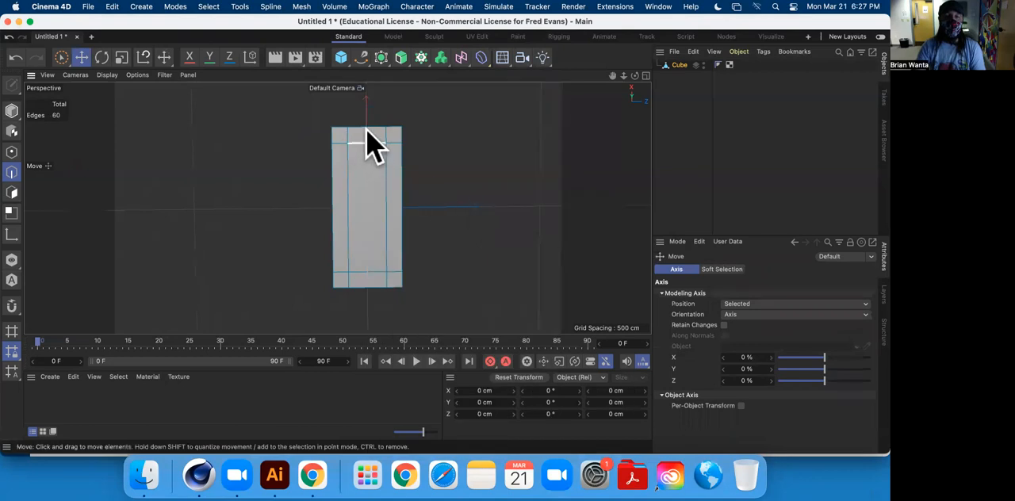
Switch to polygon mode and select the four corner polygons on the underside of the slab.
alt+drag(385, 192, 381, 240)
click(12, 193)
click(311, 143)
shift+click(386, 154)
shift+click(332, 247)
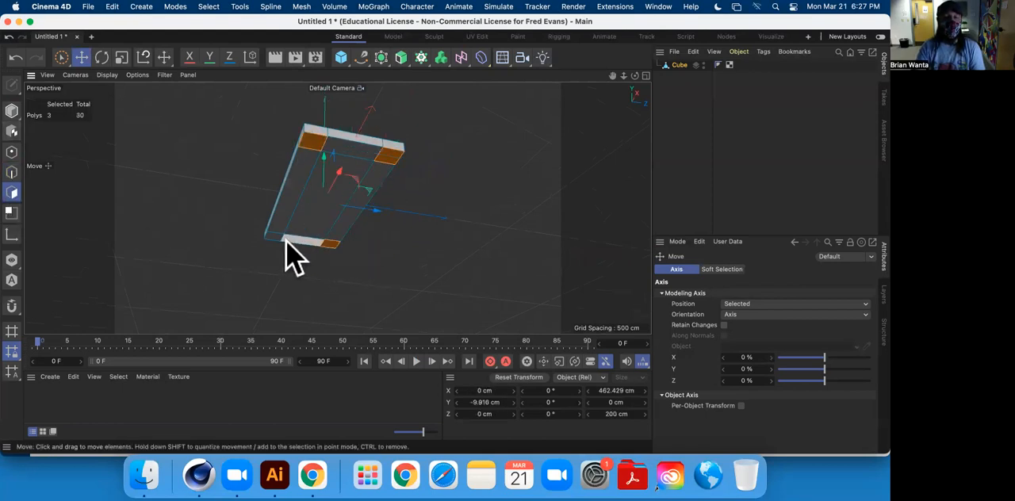
alt+middle_drag(398, 218, 368, 211)
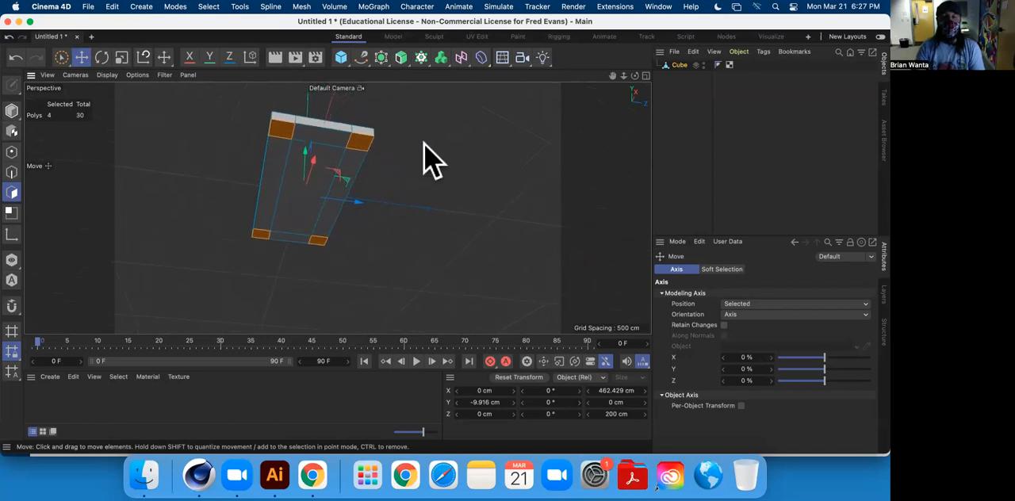
Try to extrude the four corner polygons about 42 cm and pull their ends down to about Y -157 cm as table legs.
right_click(424, 159)
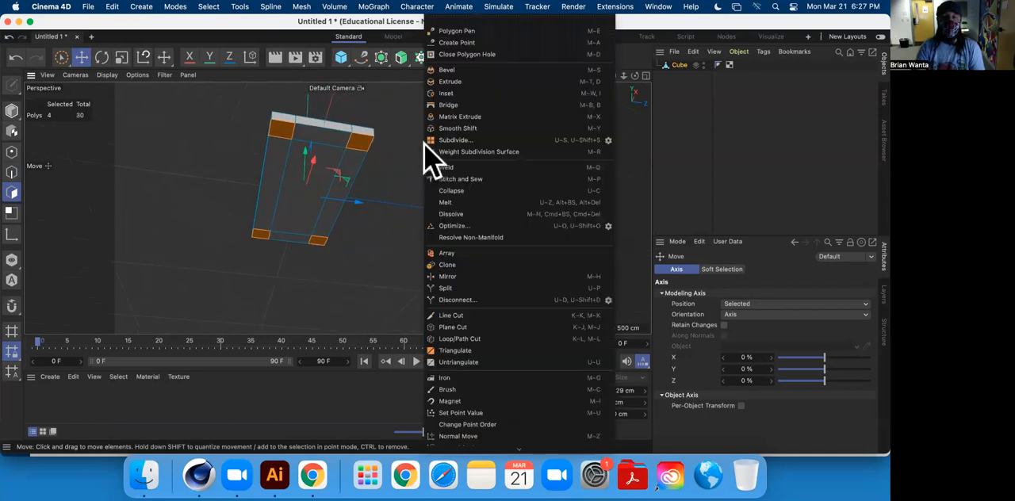
click(449, 82)
alt+drag(351, 227, 353, 262)
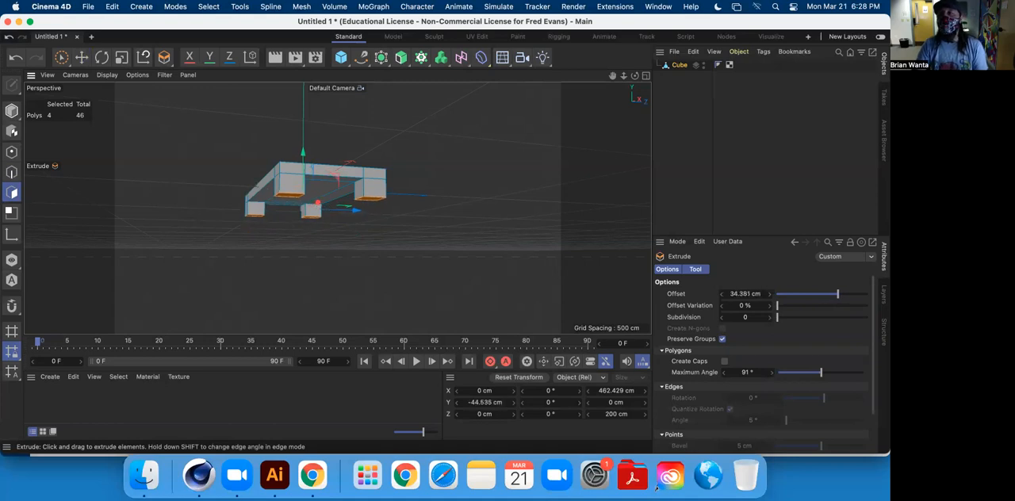
drag(349, 260, 350, 261)
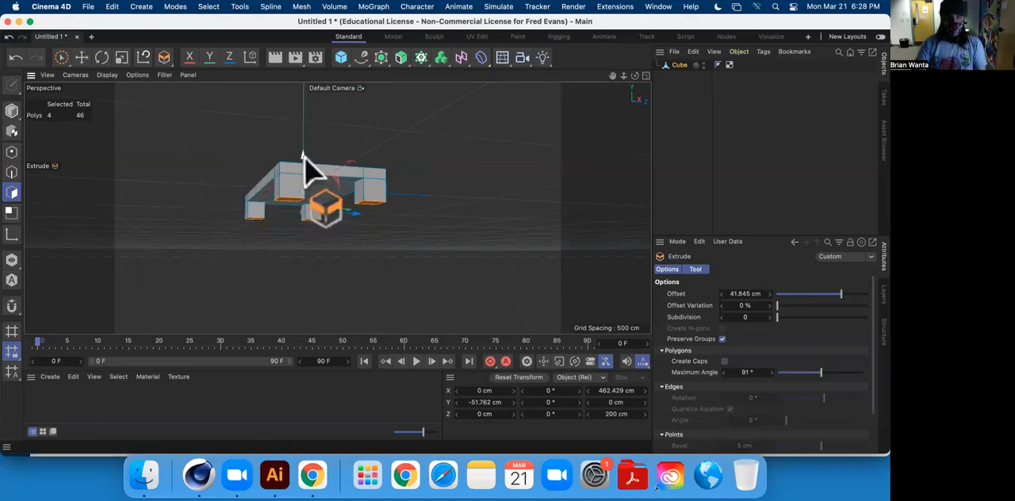
drag(305, 190, 132, 272)
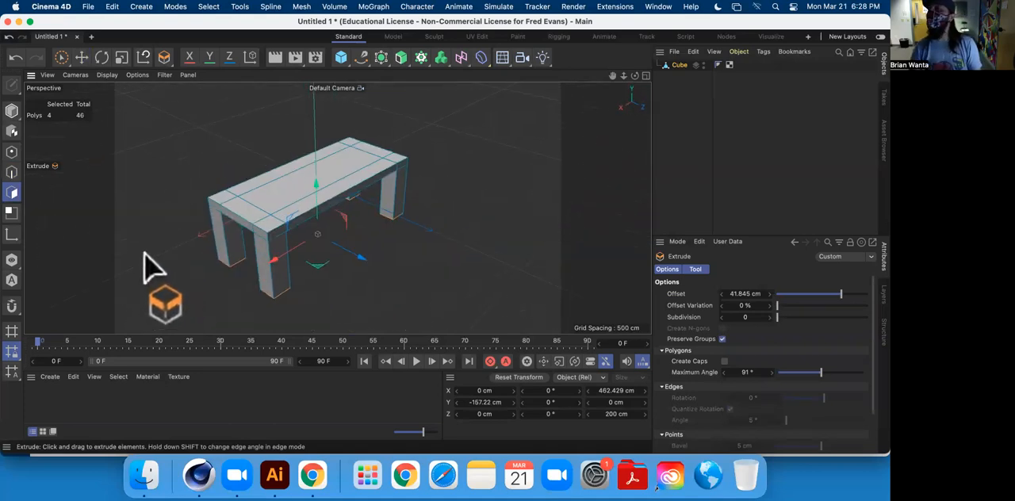
alt+drag(231, 261, 350, 242)
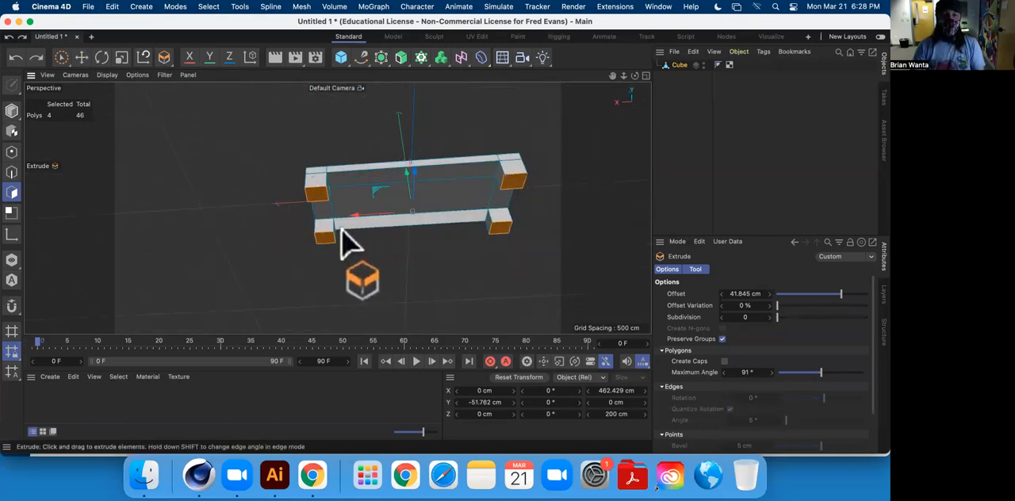
Undo the leg extrusion and add the fourth corner polygon back to the selection with the Move tool.
key(super+z)
key(super+z)
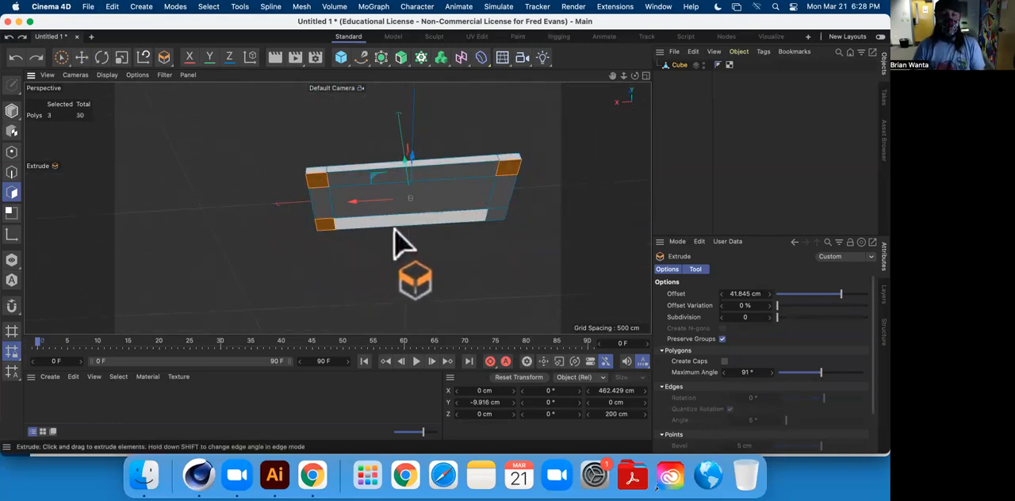
click(80, 57)
shift+click(493, 218)
alt+drag(373, 256, 309, 161)
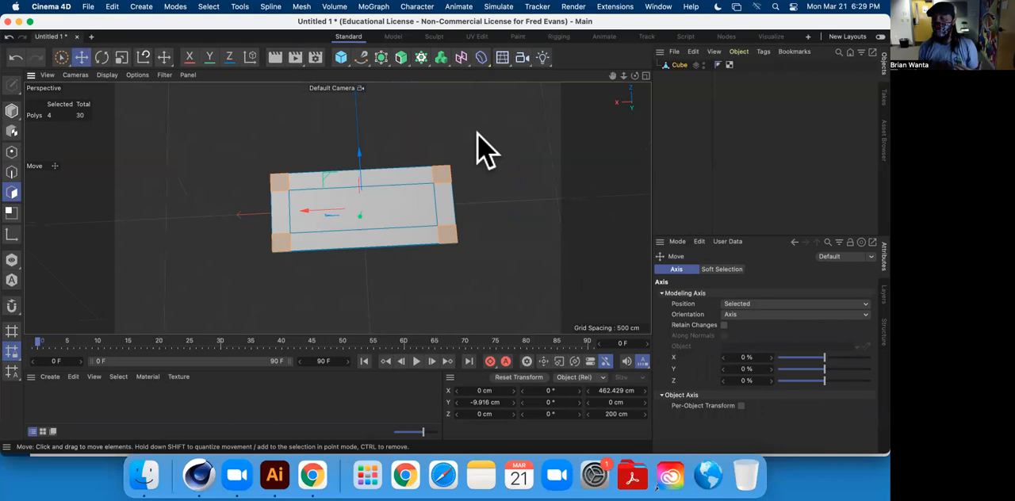
Try to extrude the four selected corner polygons about 188 cm downward as table legs.
alt+drag(448, 168, 347, 170)
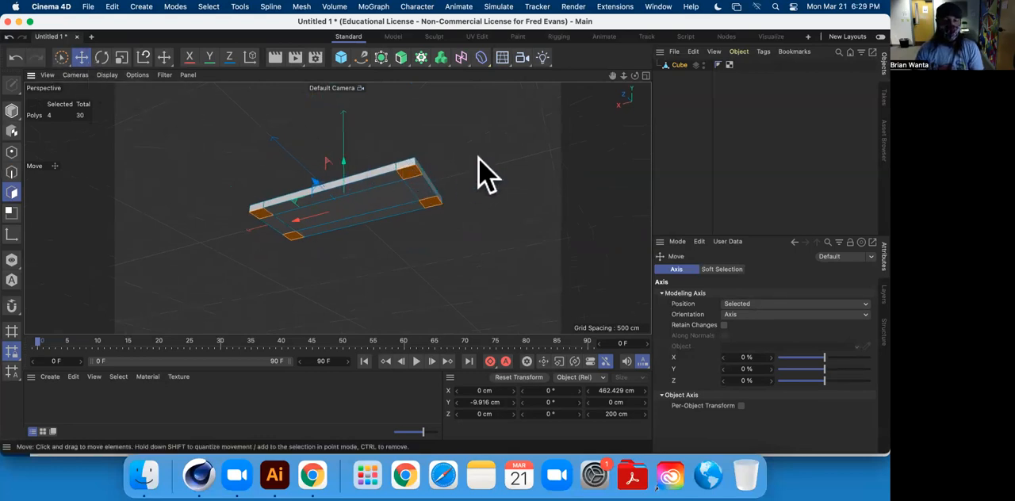
key(m)
click(547, 82)
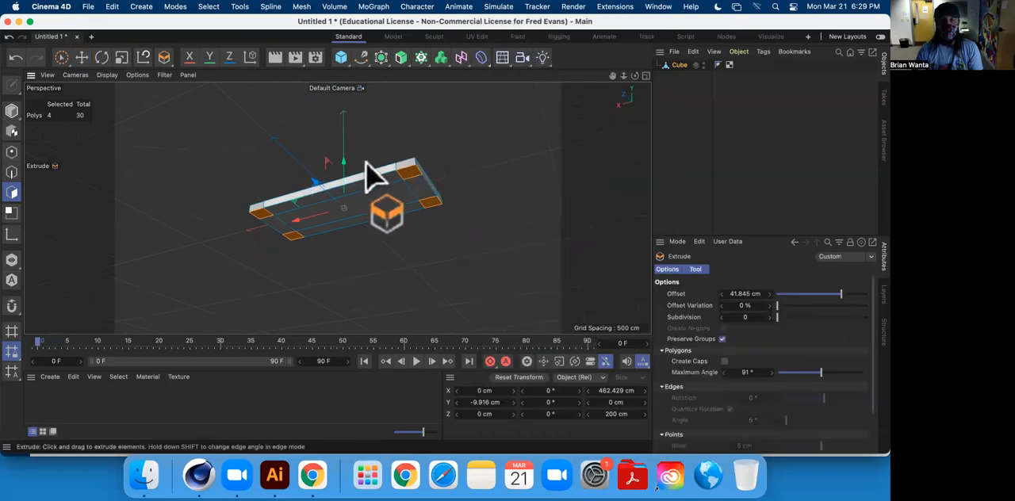
drag(453, 168, 351, 169)
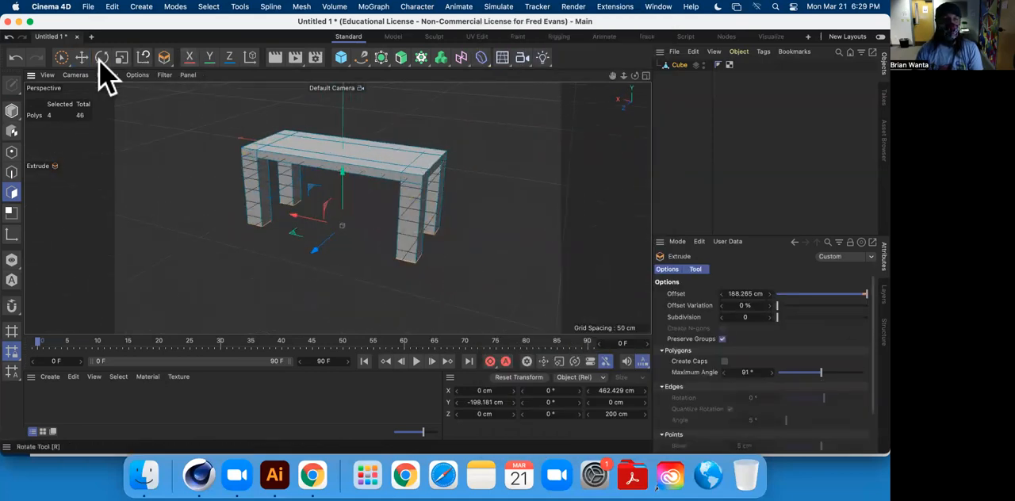
Select all twelve side polygons around the rim of the tabletop with the Move tool.
click(82, 57)
click(379, 174)
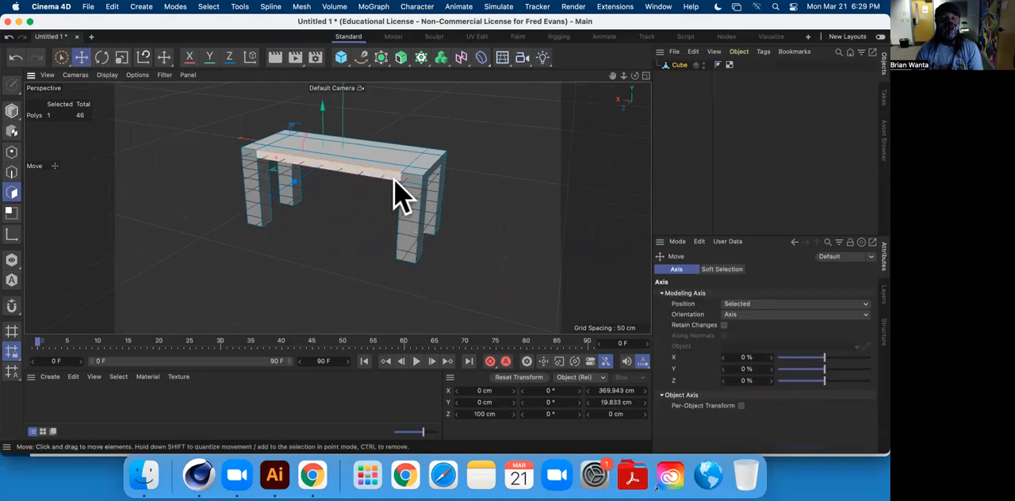
shift+click(416, 176)
shift+click(432, 170)
shift+click(438, 164)
shift+click(444, 155)
alt+drag(496, 166, 239, 169)
shift+click(282, 211)
shift+click(381, 204)
shift+click(498, 192)
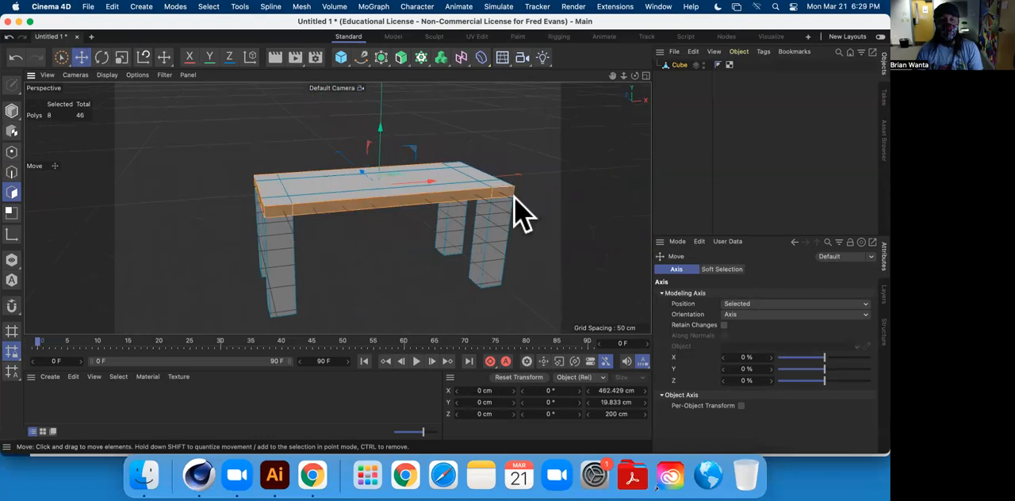
alt+drag(513, 198, 316, 201)
shift+click(265, 215)
shift+click(299, 214)
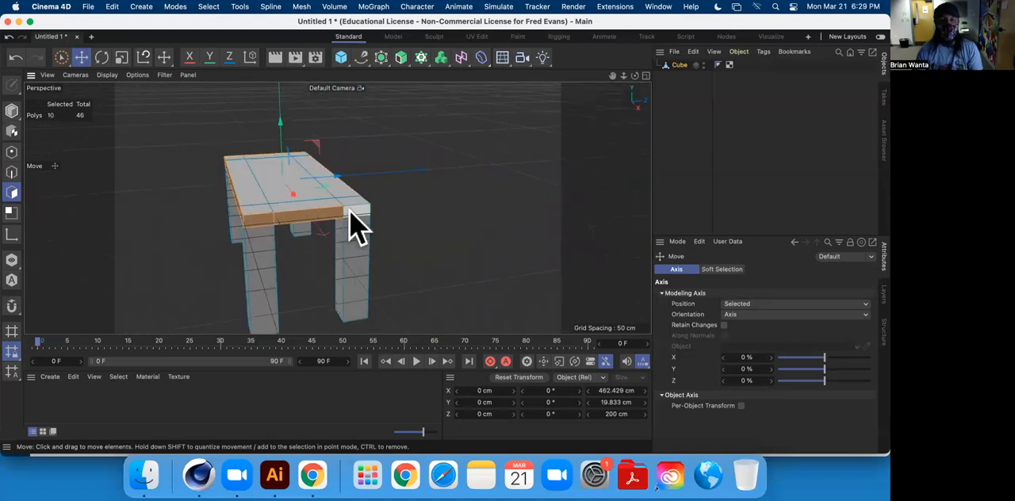
shift+click(350, 212)
alt+drag(378, 227, 245, 204)
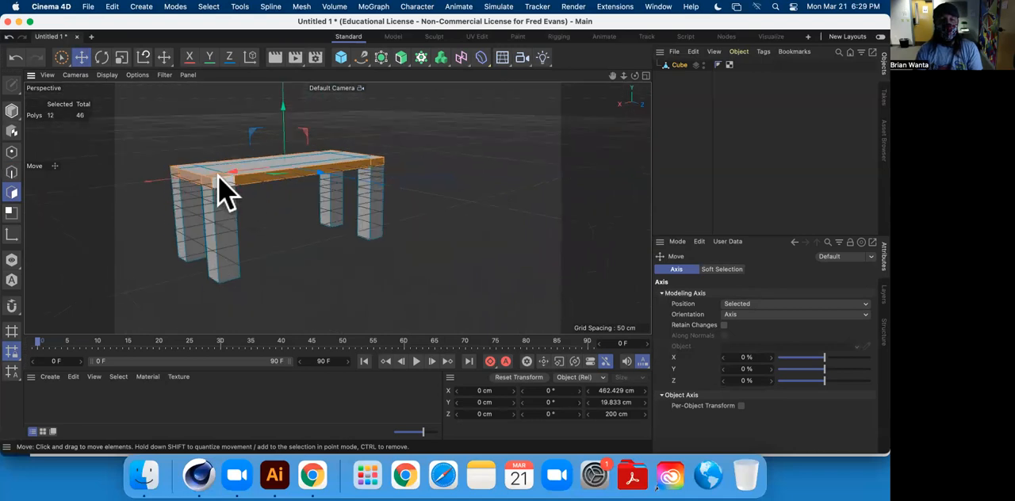
shift+click(220, 180)
Try to extrude the rim polygons outward about 36 cm to make the tabletop overhang the legs.
right_click(470, 177)
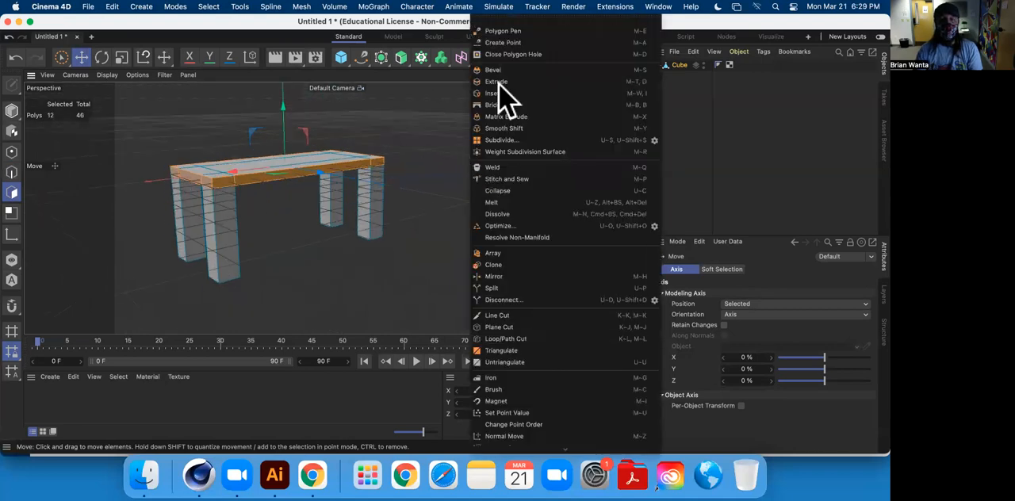
click(510, 83)
drag(453, 170, 532, 170)
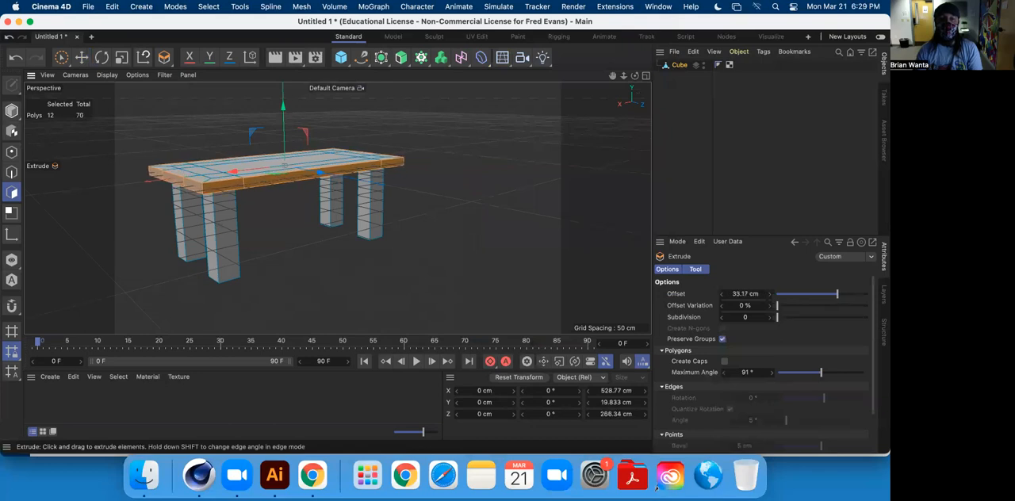
alt+drag(366, 205, 457, 205)
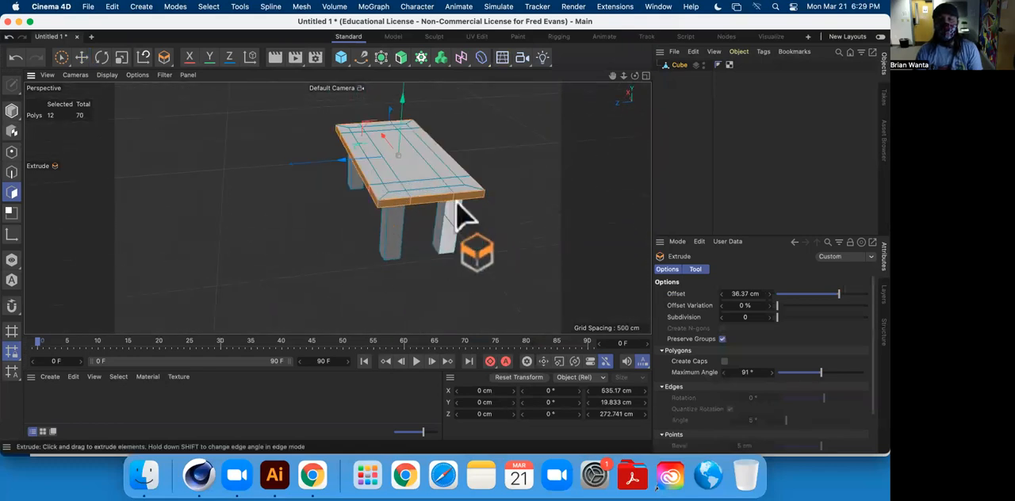
alt+drag(363, 224, 425, 133)
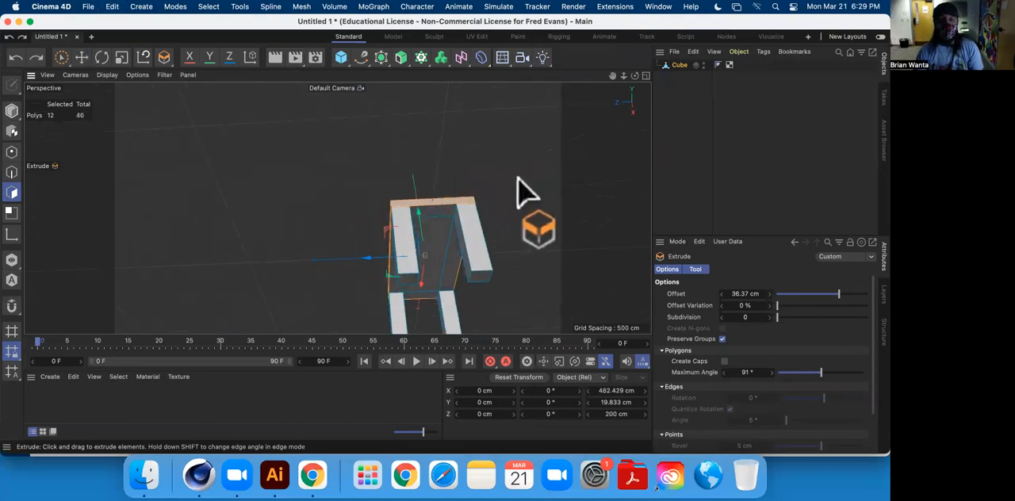
Undo the rim and leg extrusions and add the fourth underside corner polygon back to the selection with the Move tool.
key(super+z)
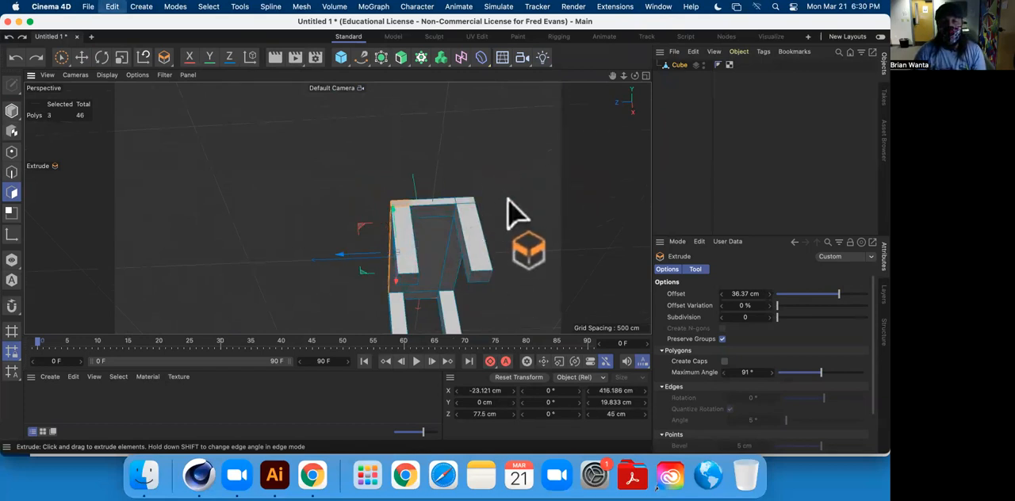
key(super+z)
key(super+z)
key(super+z)
click(82, 58)
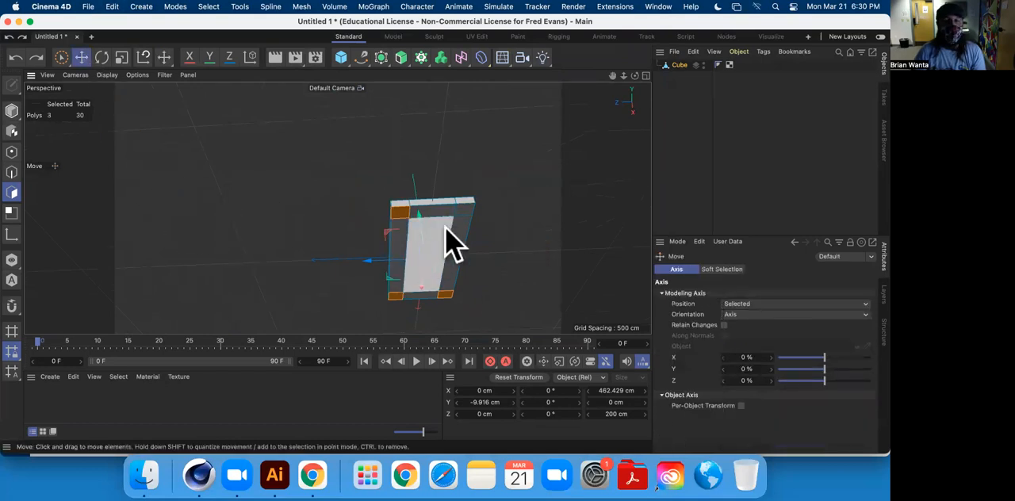
shift+click(463, 212)
Inset the four selected corner polygons on the slab's underside by about 6.66 cm.
scroll(439, 261, down, 3)
scroll(442, 262, up, 5)
alt+drag(442, 262, 494, 170)
right_click(493, 158)
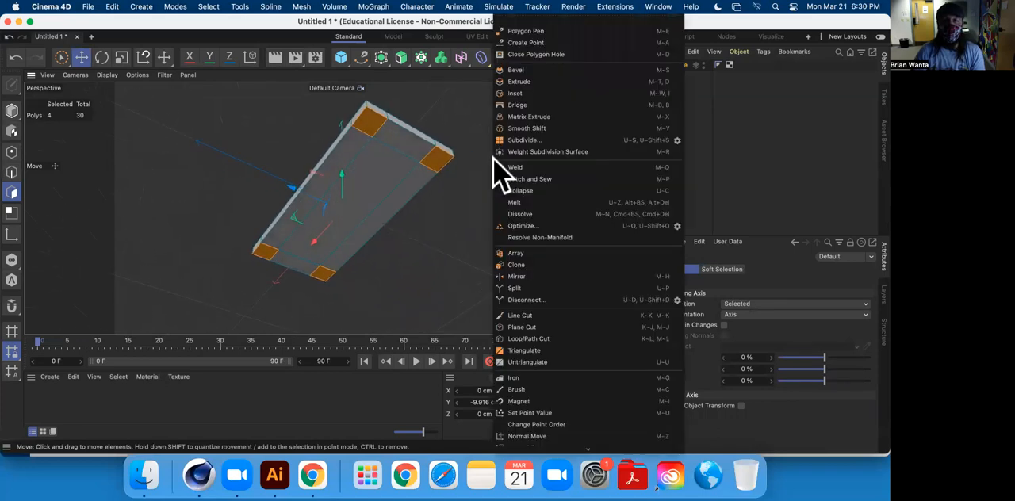
click(544, 92)
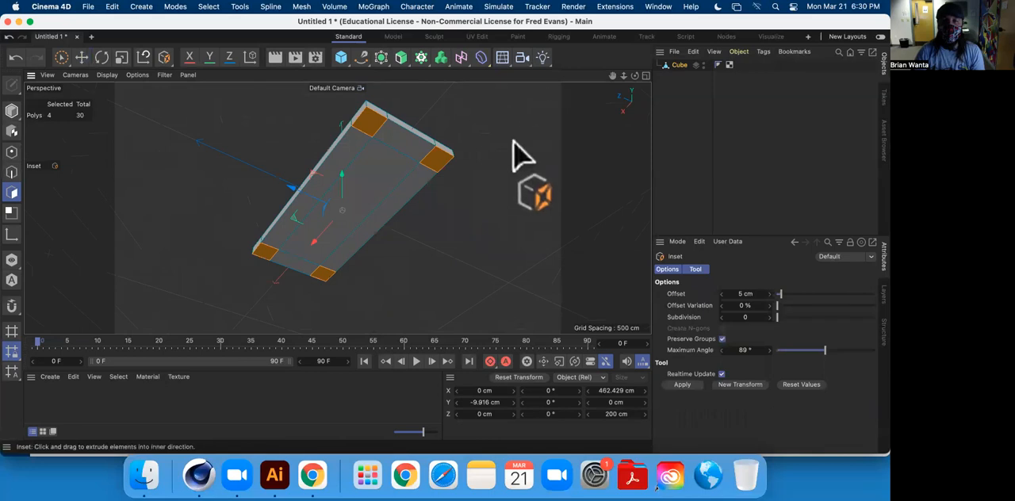
drag(532, 181, 526, 182)
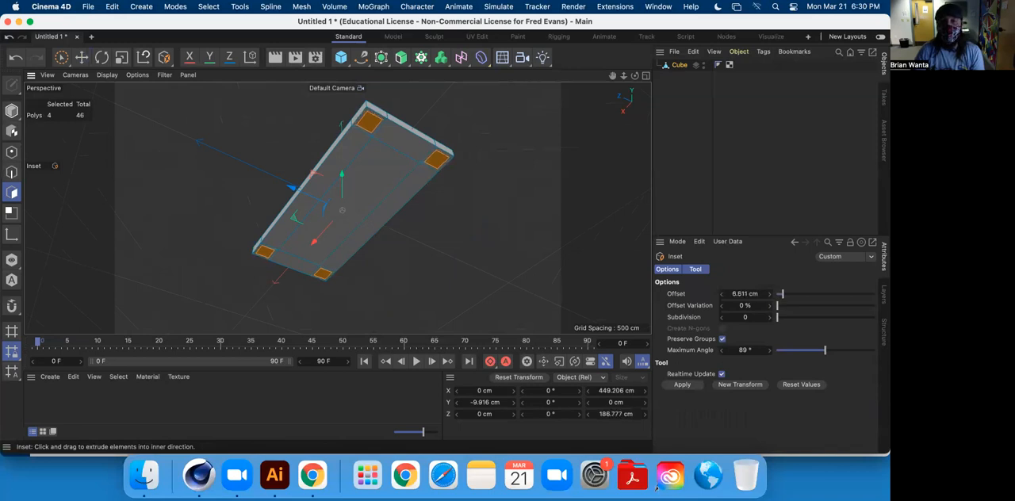
Extrude the four inset corner polygons about 167 cm downward to form the table legs.
alt+drag(523, 166, 420, 152)
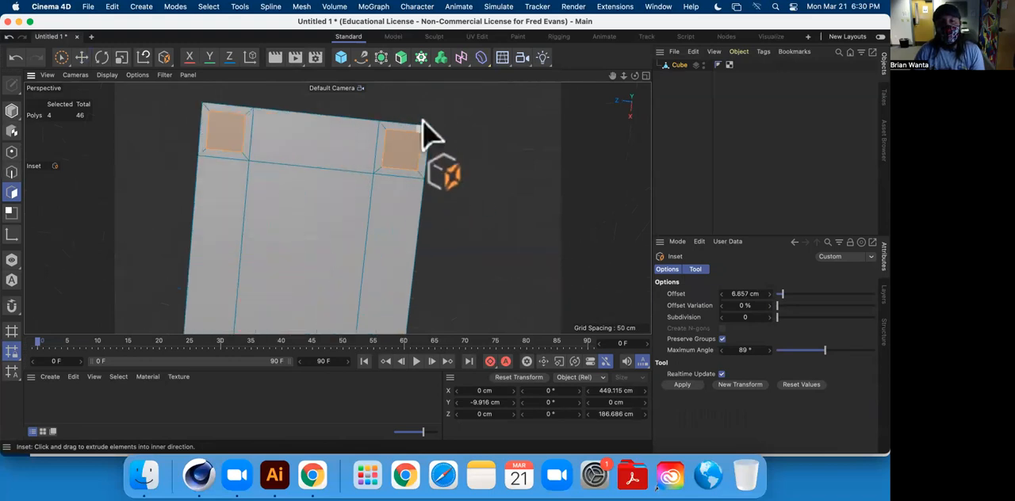
alt+middle_drag(543, 199, 449, 186)
scroll(458, 220, down, 5)
scroll(463, 216, up, 7)
scroll(461, 216, down, 8)
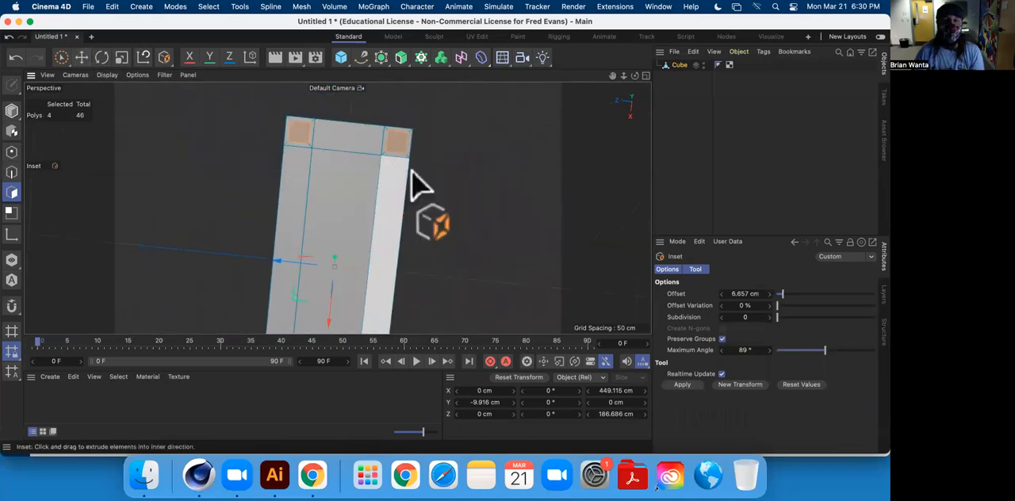
right_click(471, 154)
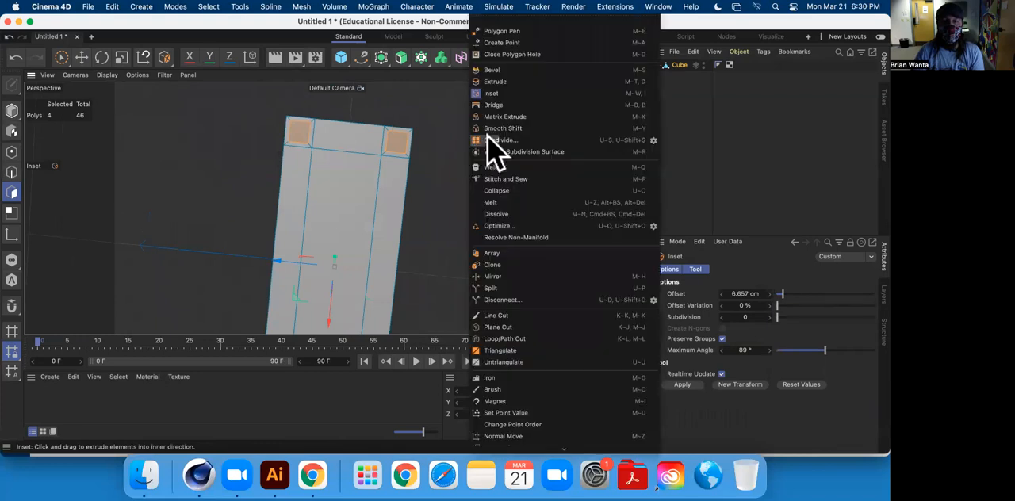
click(511, 82)
alt+drag(431, 204, 348, 218)
drag(275, 183, 272, 234)
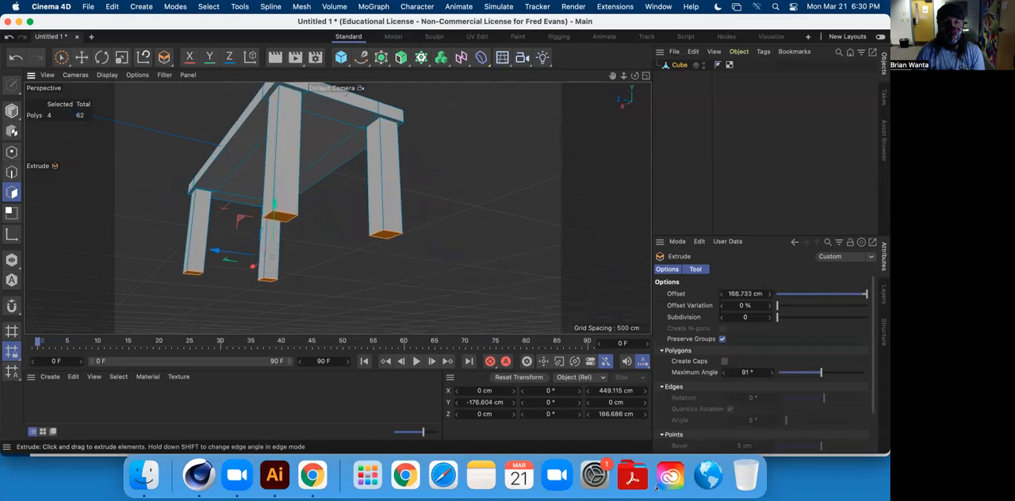
Examine the extruded legs and the inset border around them from several sides and from underneath.
alt+drag(405, 180, 238, 218)
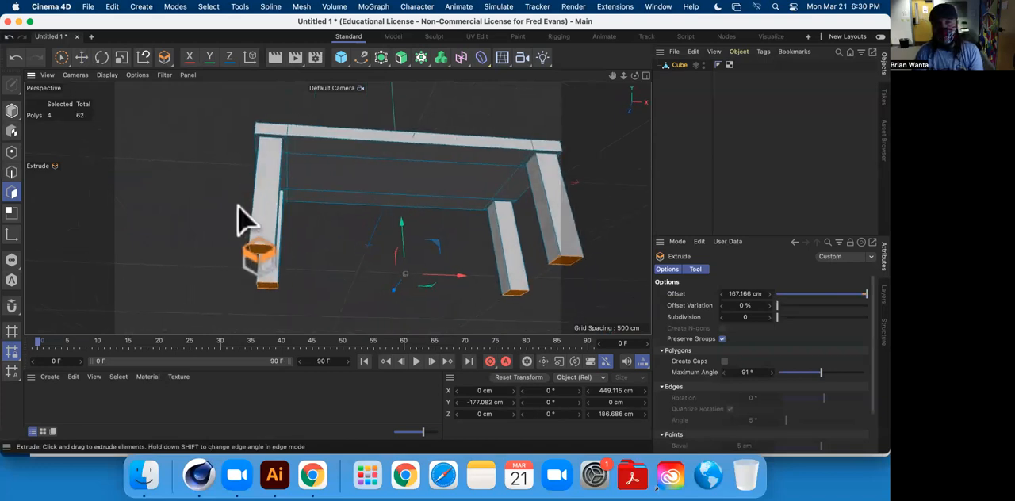
alt+drag(322, 202, 188, 111)
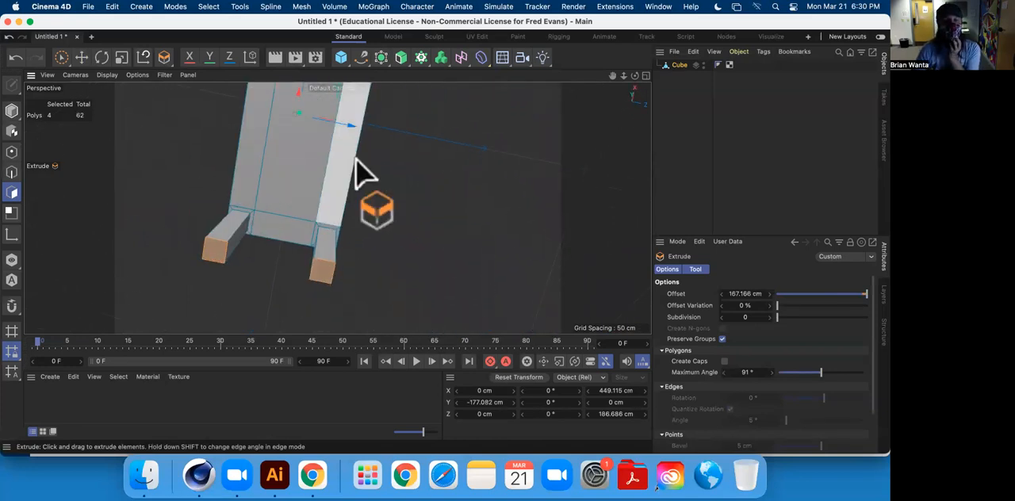
alt+drag(261, 202, 270, 103)
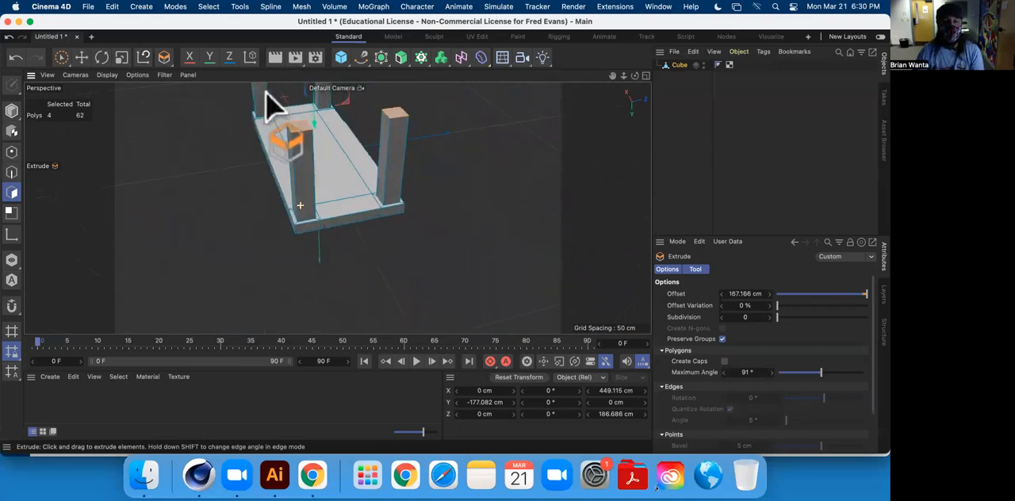
alt+drag(346, 151, 143, 381)
alt+drag(306, 222, 308, 190)
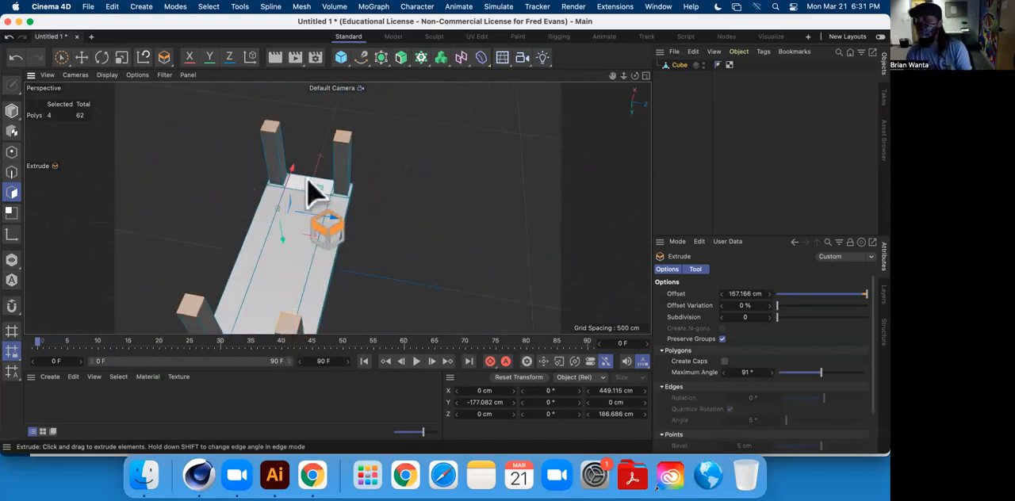
alt+drag(391, 230, 333, 234)
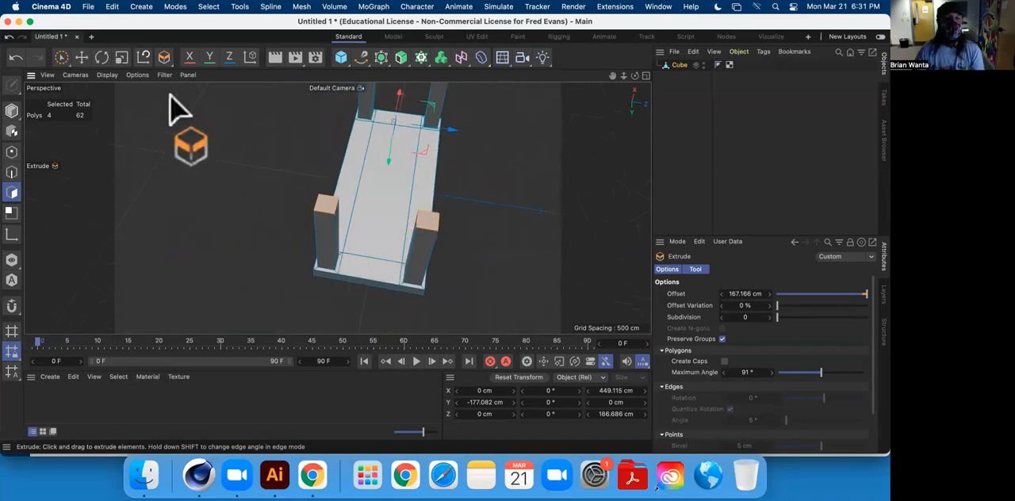
Select the large central polygon and the four side strips between the legs on the table's underside with the Move tool.
click(81, 58)
scroll(361, 238, up, 5)
alt+drag(357, 235, 240, 211)
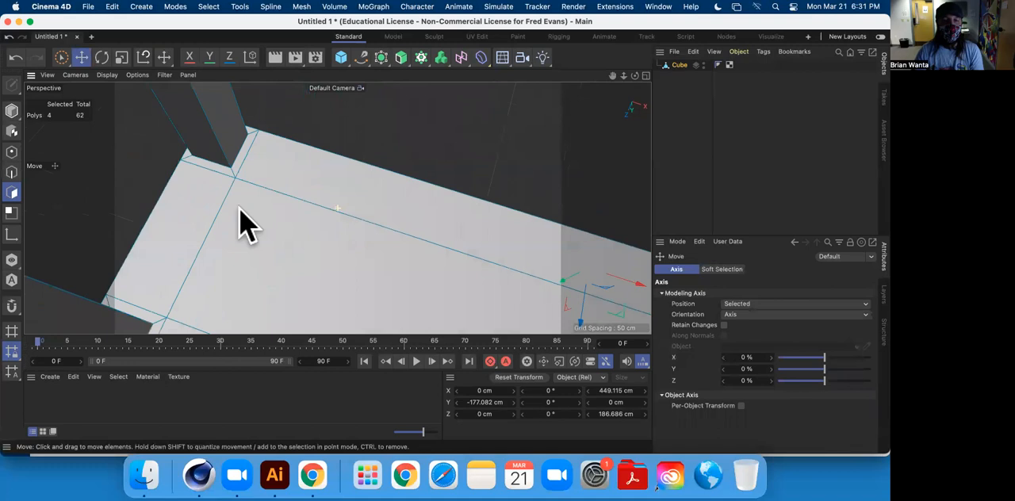
scroll(230, 204, down, 6)
scroll(194, 176, up, 6)
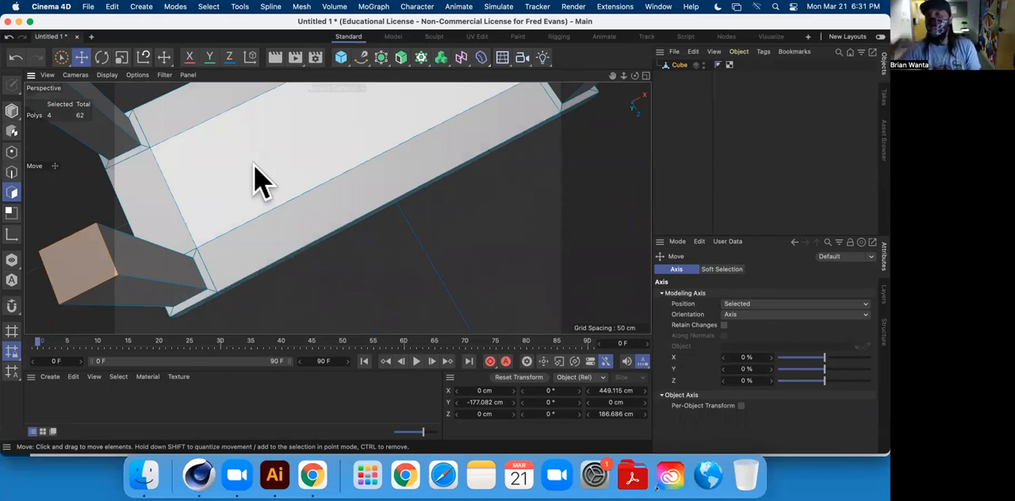
alt+drag(258, 181, 305, 274)
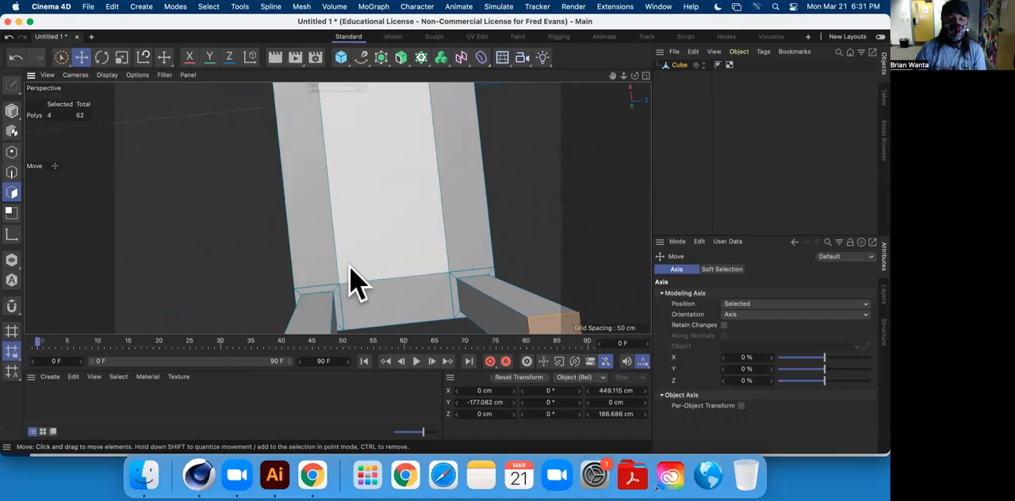
alt+drag(341, 303, 321, 225)
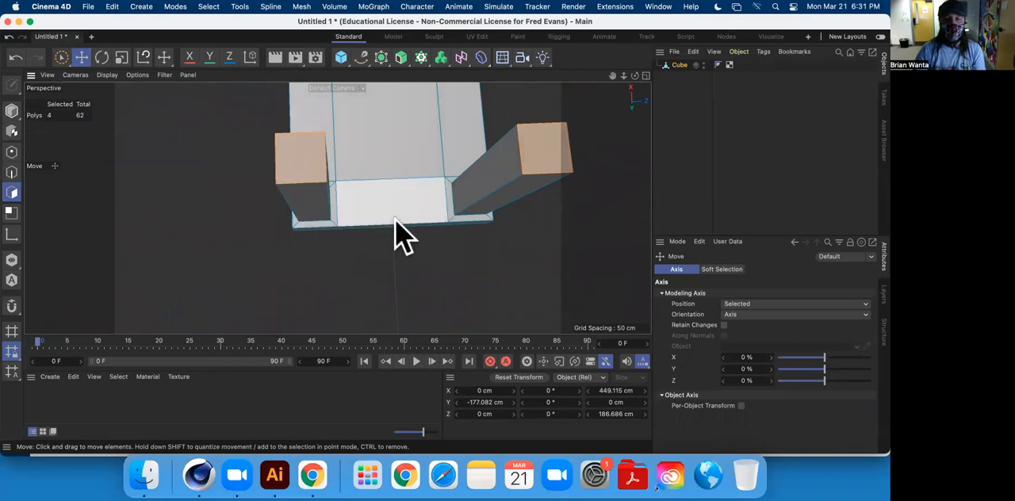
alt+drag(343, 214, 325, 238)
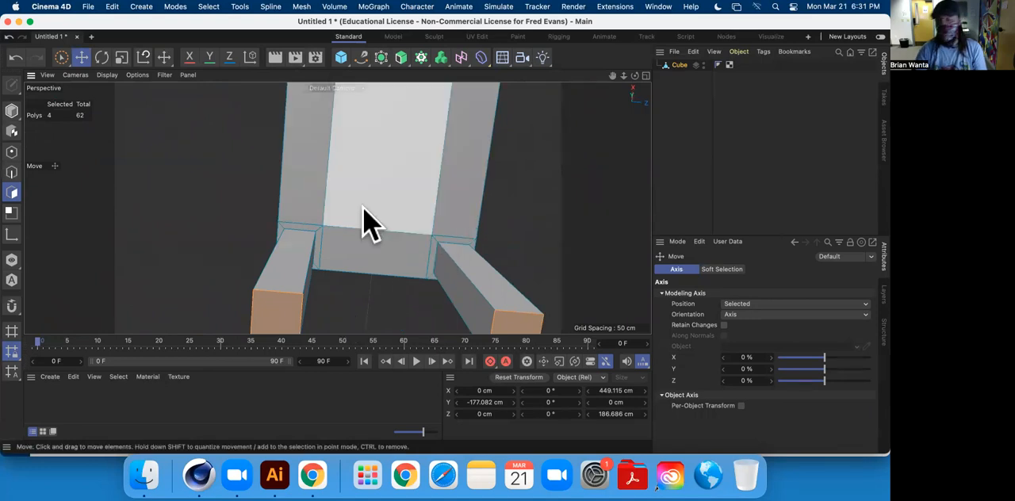
alt+drag(363, 224, 318, 224)
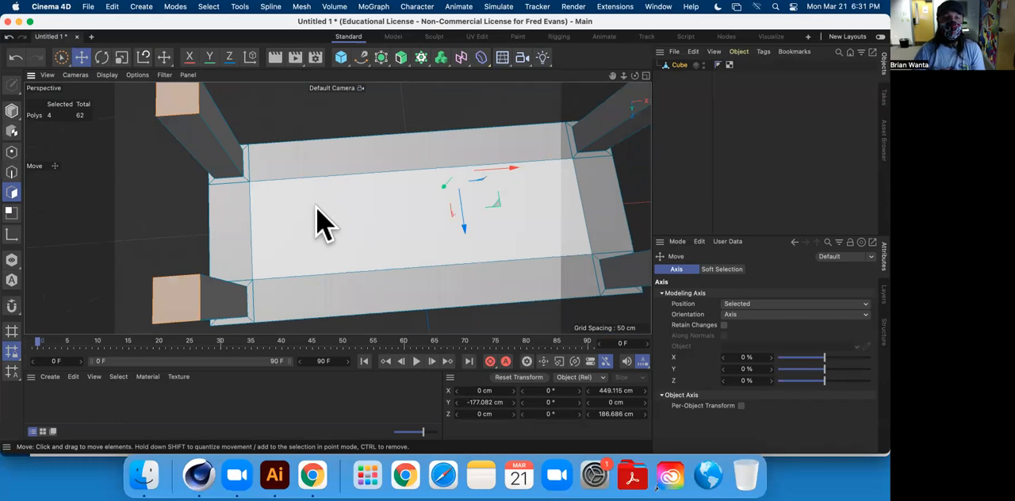
click(314, 207)
shift+click(296, 169)
shift+click(238, 230)
shift+click(389, 294)
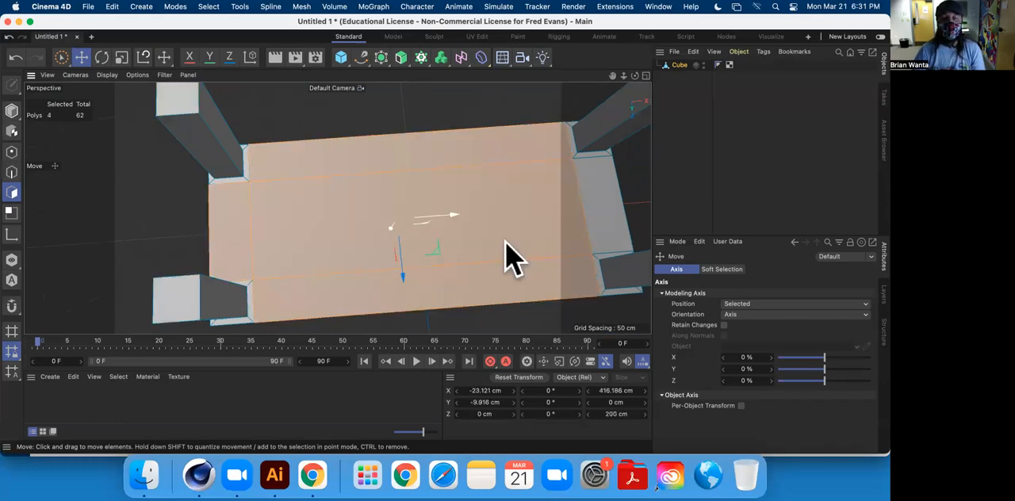
shift+click(591, 168)
Add the remaining end strip and the small inset border polygons beside the legs to the underside selection and delete all selected polygons.
alt+drag(594, 177, 448, 234)
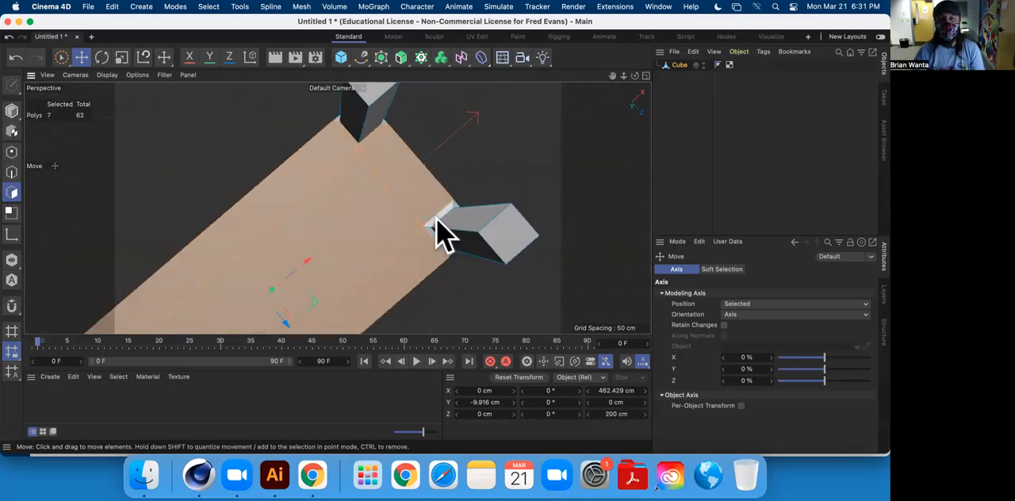
shift+click(434, 237)
alt+middle_drag(340, 258, 496, 104)
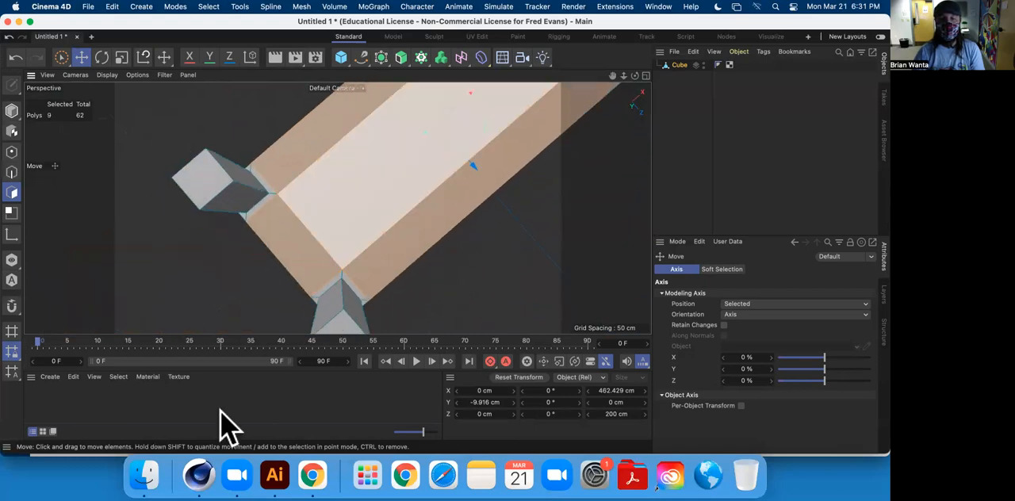
click(219, 411)
alt+drag(283, 292, 337, 192)
shift+click(341, 194)
shift+click(435, 179)
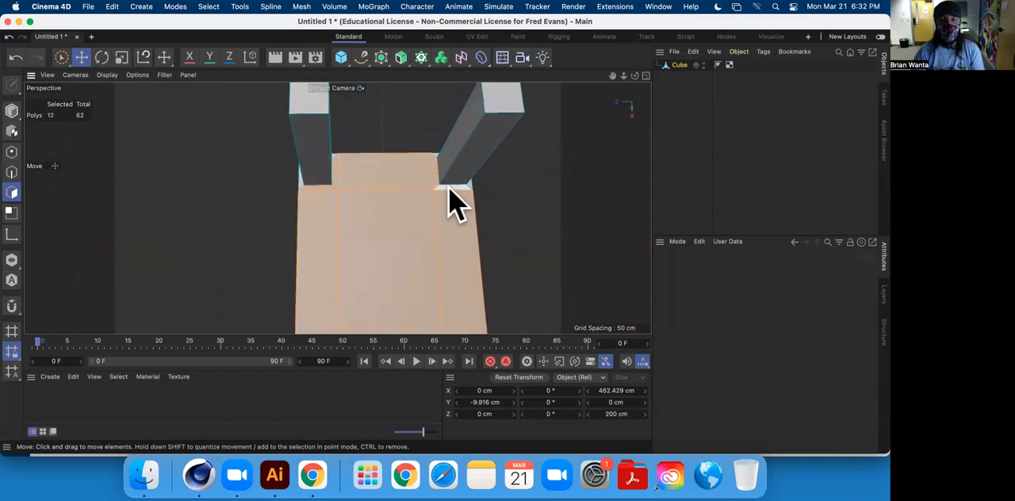
key(Delete)
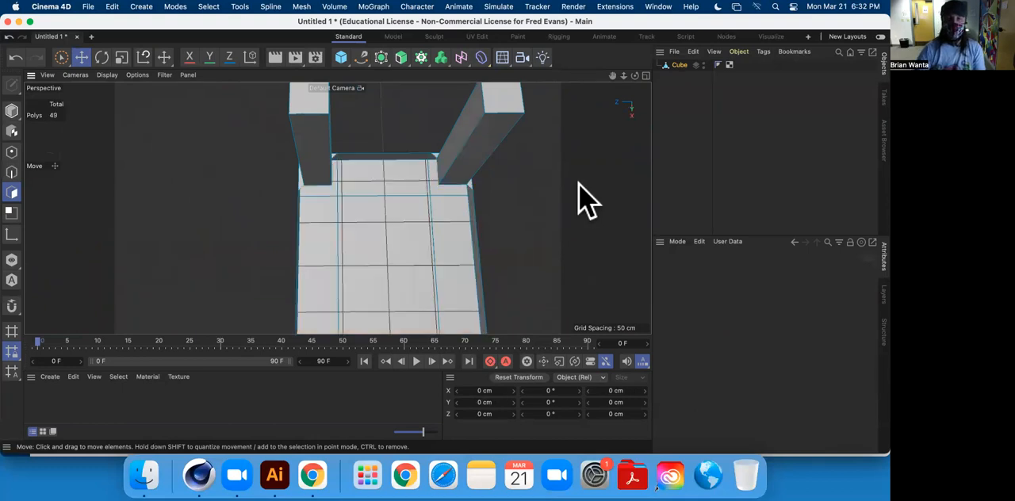
Bridge the edges of the two neighbouring legs across the open underside at one end of the table.
alt+drag(383, 220, 307, 162)
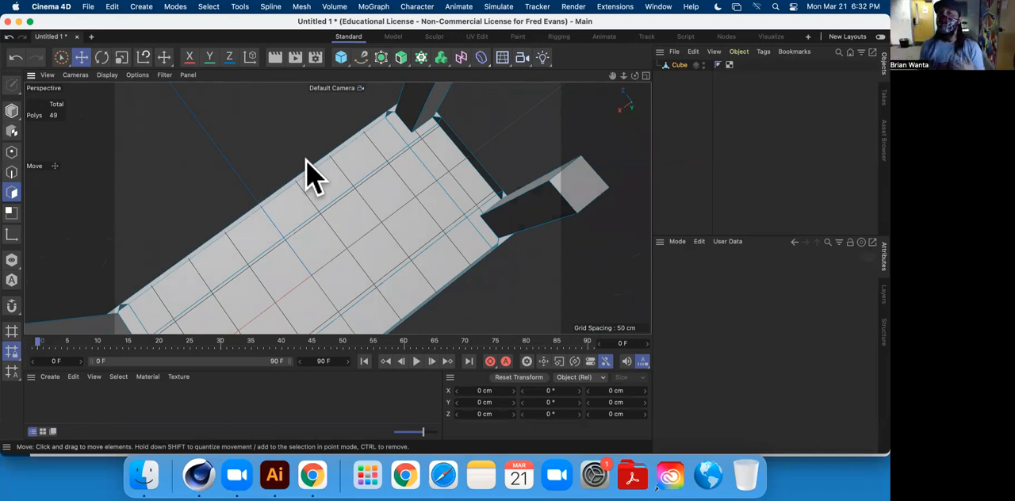
alt+drag(313, 176, 486, 200)
right_click(484, 198)
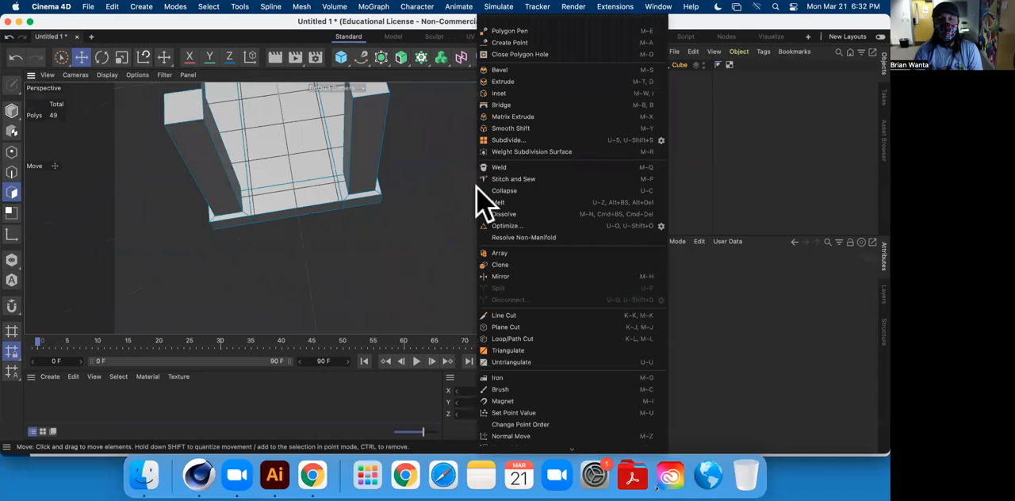
click(520, 105)
scroll(253, 184, down, 3)
scroll(250, 199, up, 8)
scroll(242, 207, up, 5)
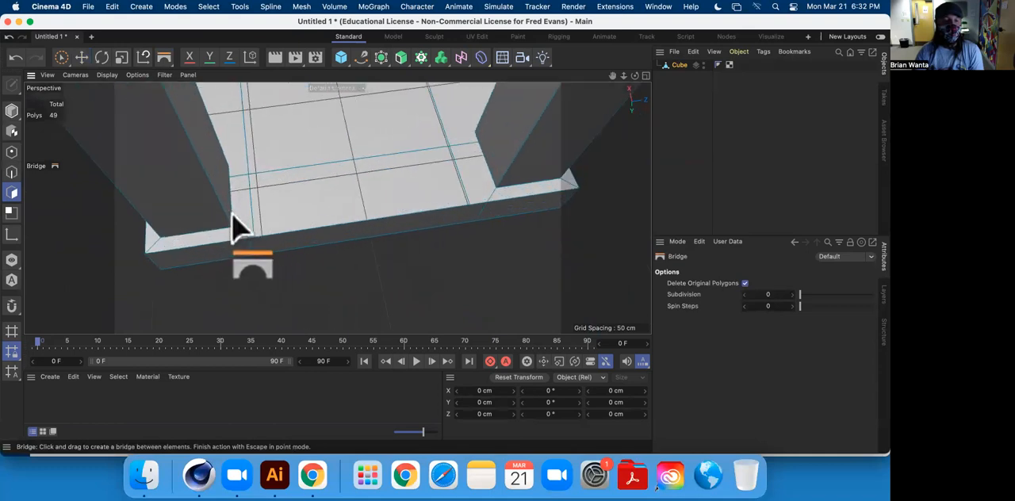
click(12, 173)
drag(238, 224, 438, 222)
scroll(440, 222, down, 5)
alt+middle_drag(489, 238, 349, 217)
alt+drag(349, 217, 349, 246)
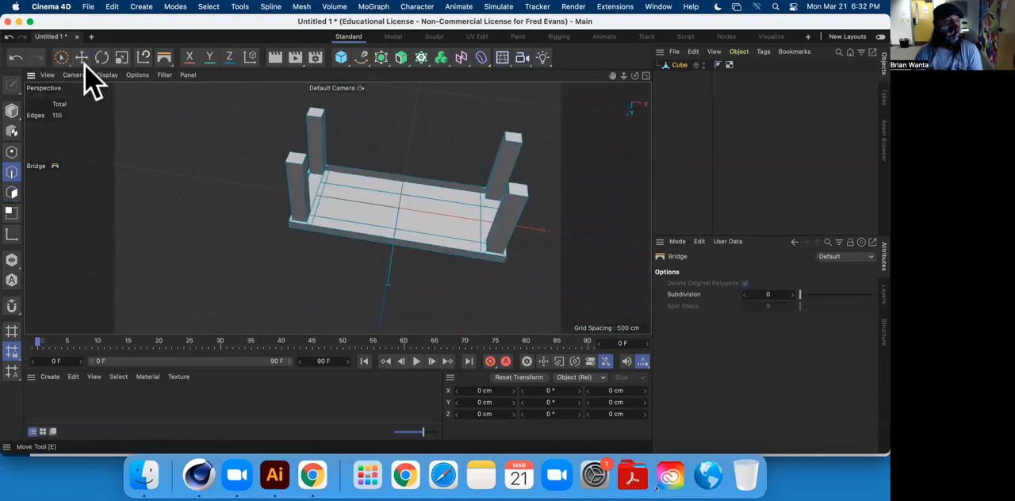
Create a new material and set its color to blue with H 220°, S 77% and V 80%.
click(81, 59)
double_click(125, 413)
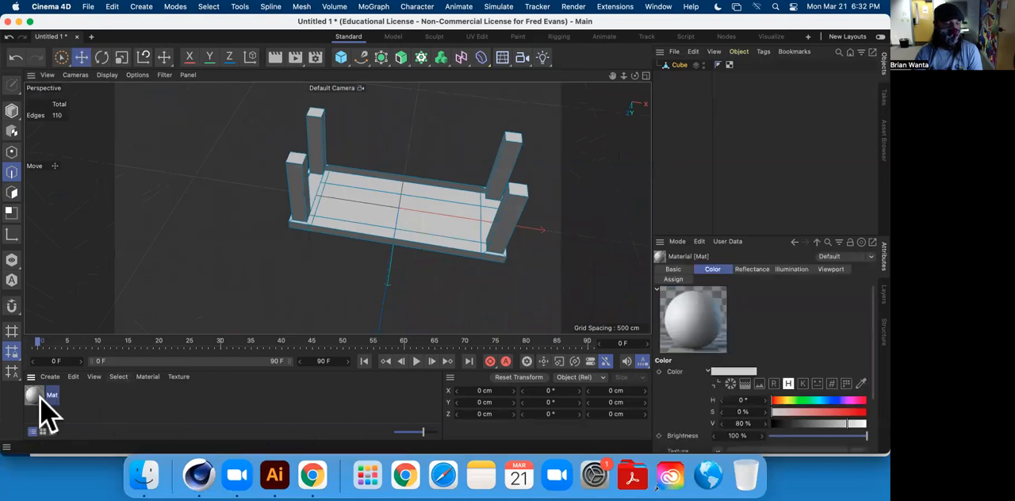
double_click(35, 396)
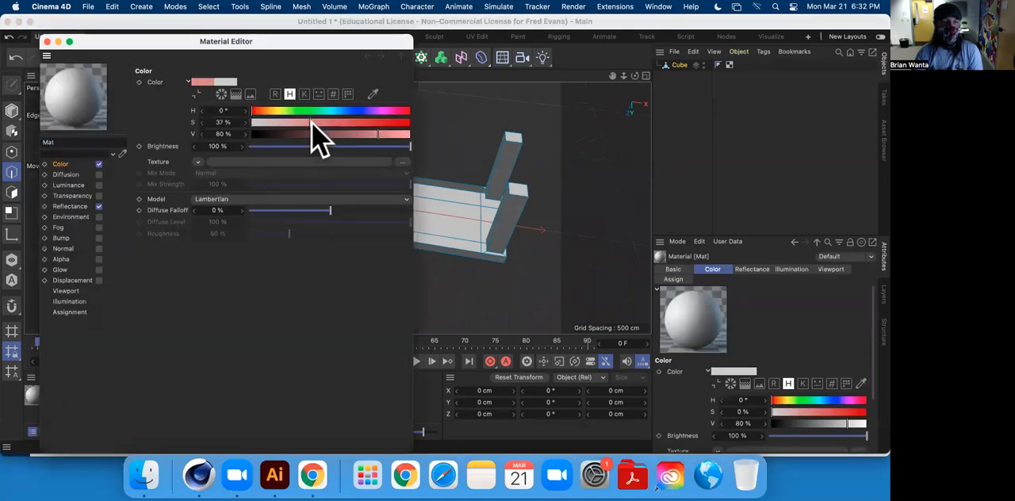
drag(375, 122, 376, 122)
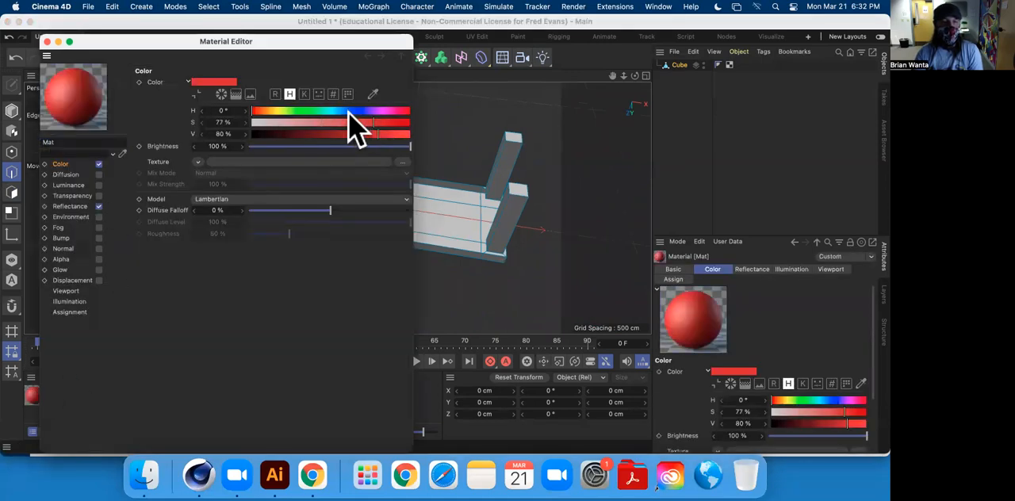
click(47, 42)
Select the nine polygons of the tabletop's upper face and apply the blue material to them.
scroll(356, 239, up, 5)
mouse_move(379, 253)
alt+mouse_down()
mouse_move(366, 87)
mouse_move(378, 260)
alt+mouse_up()
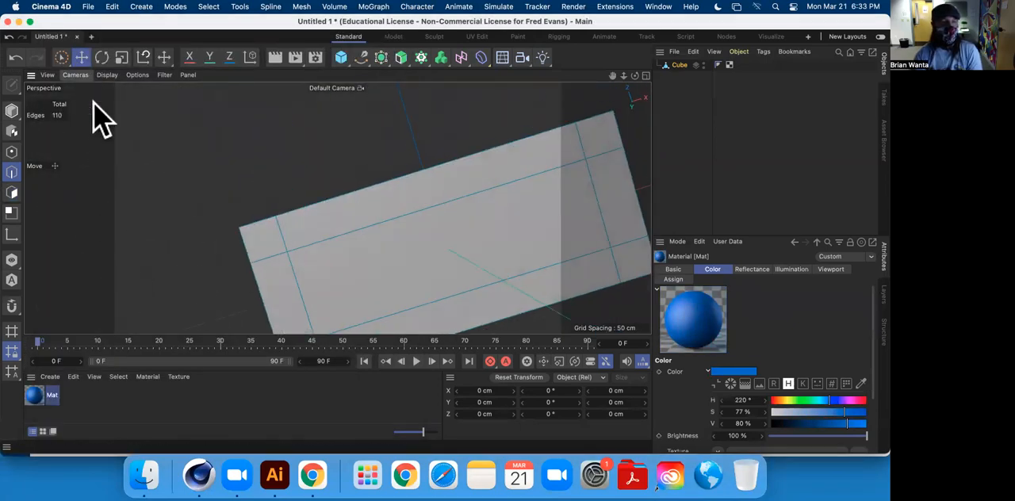
click(12, 192)
shift+click(271, 228)
shift+click(359, 213)
shift+click(602, 137)
shift+click(627, 190)
shift+click(637, 286)
shift+click(587, 295)
shift+click(467, 265)
shift+click(293, 291)
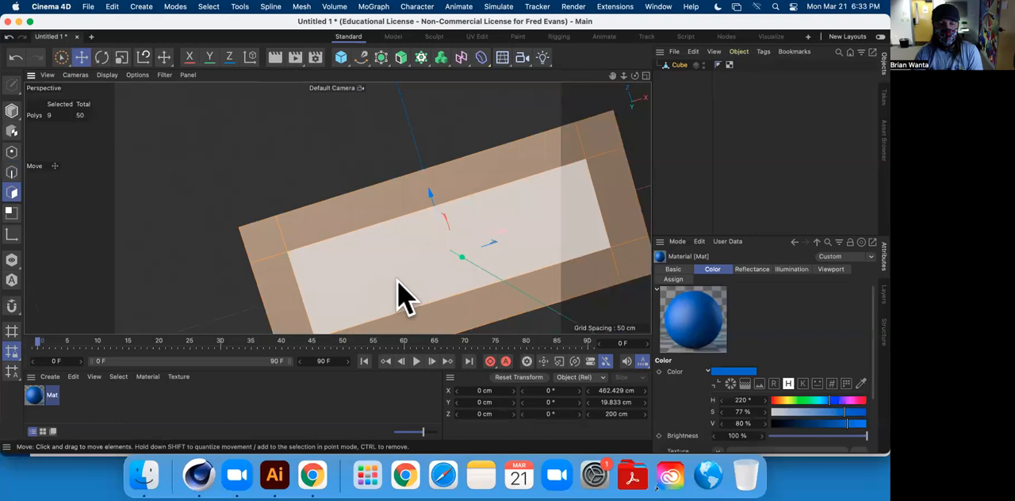
alt+middle_drag(398, 282, 379, 159)
Select the bridged polygon between the two legs at the end of the underside and delete it.
shift+click(292, 267)
drag(127, 325, 333, 143)
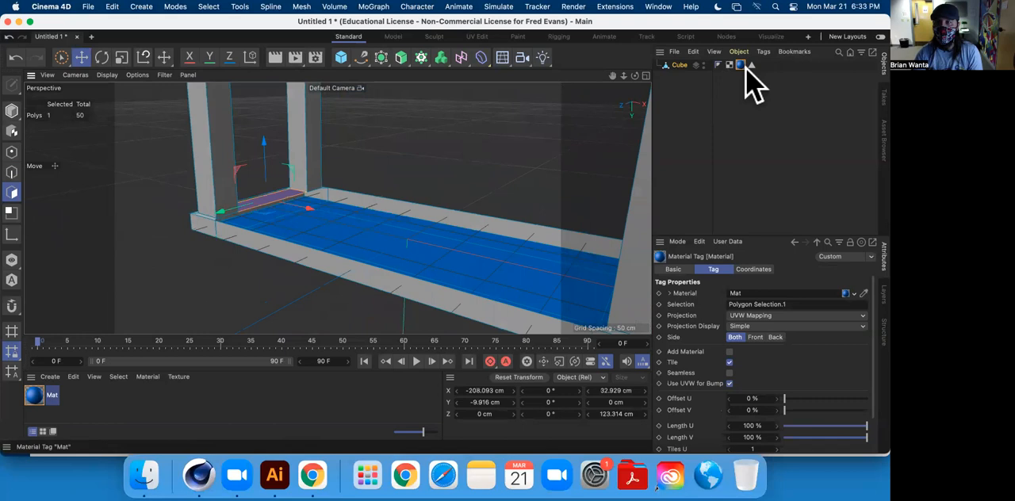
click(111, 412)
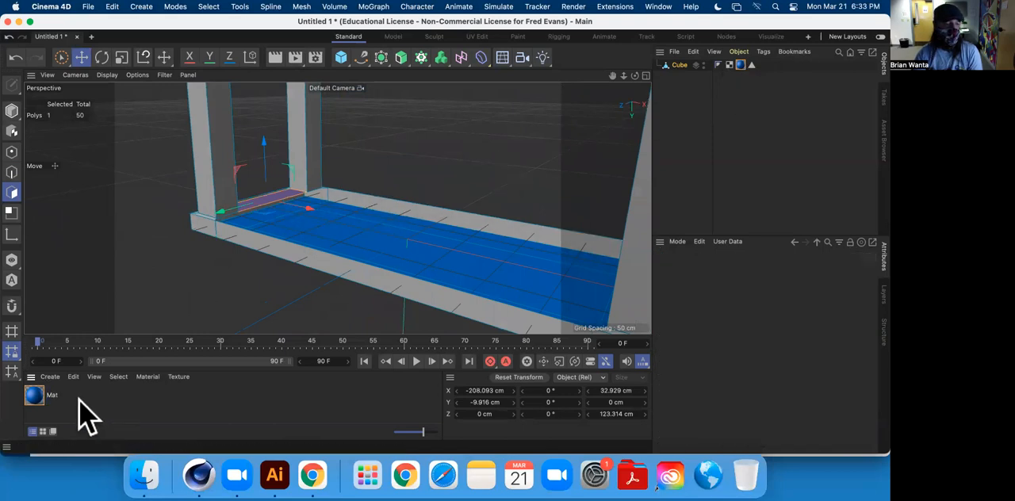
click(53, 395)
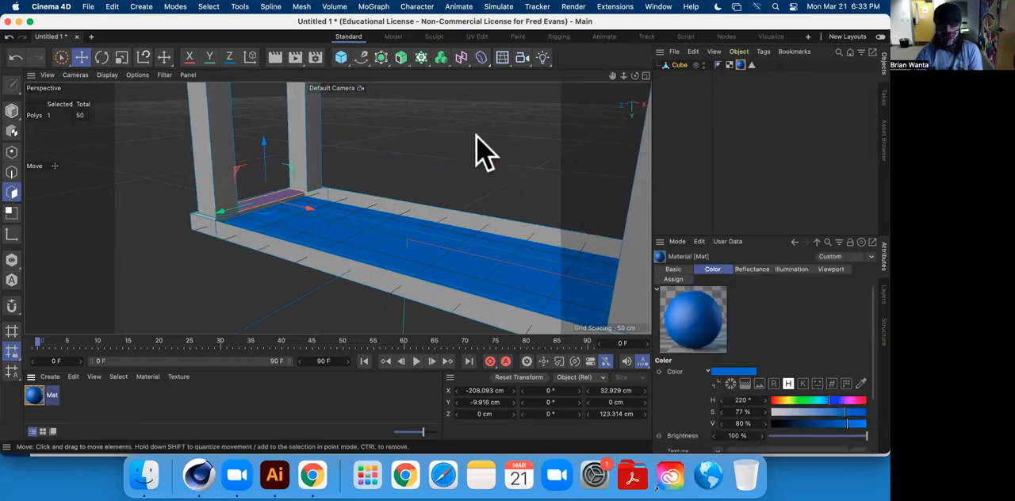
alt+drag(410, 167, 421, 306)
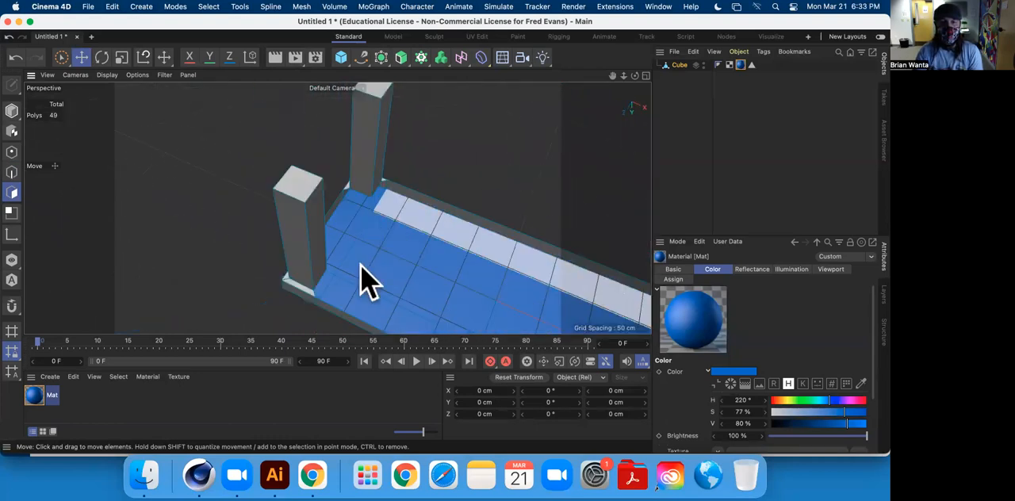
Bridge the facing bottom edges of the two legs at one end of the open underside in Edge mode.
alt+drag(385, 245, 409, 228)
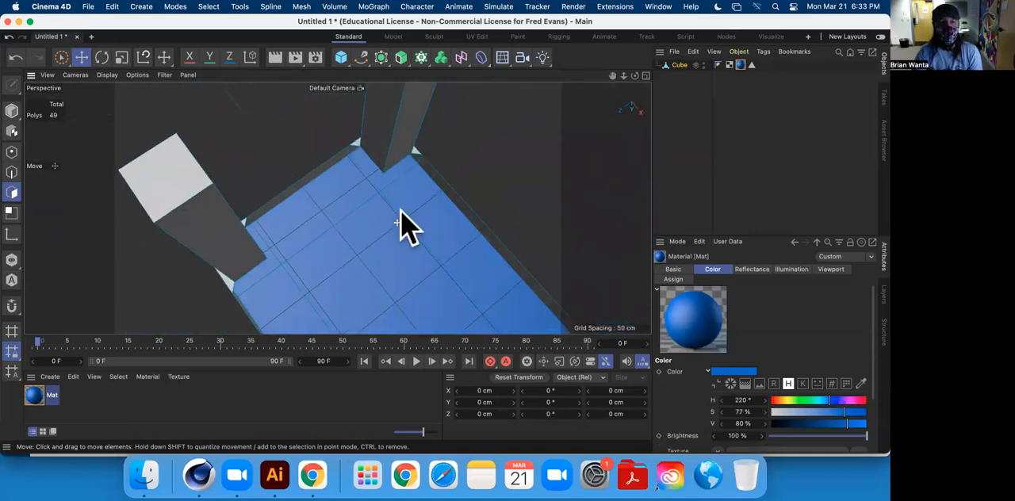
right_click(499, 146)
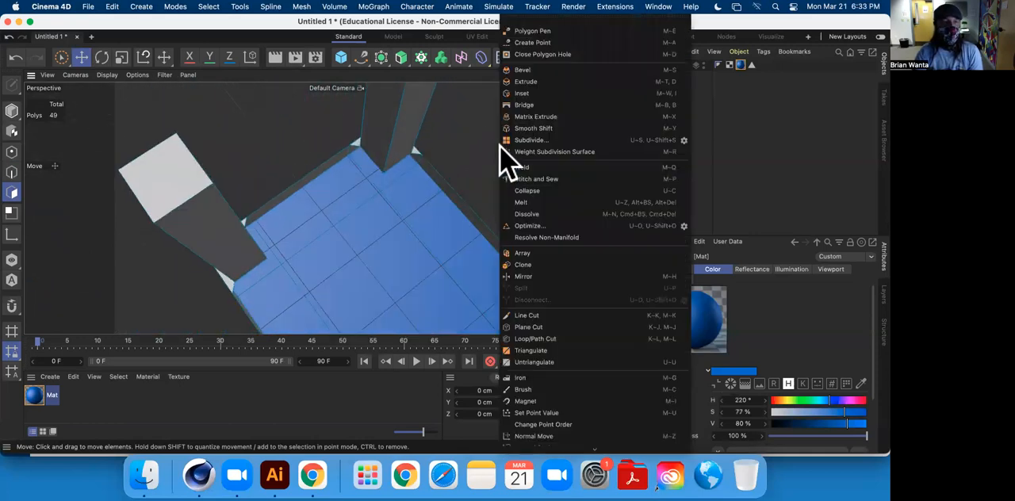
click(551, 105)
alt+drag(291, 254, 127, 210)
click(13, 173)
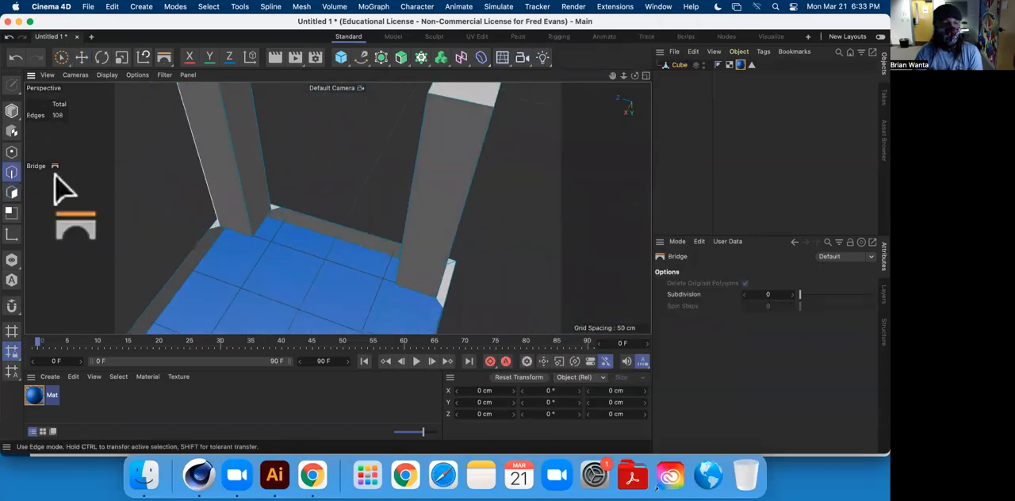
alt+drag(270, 249, 307, 230)
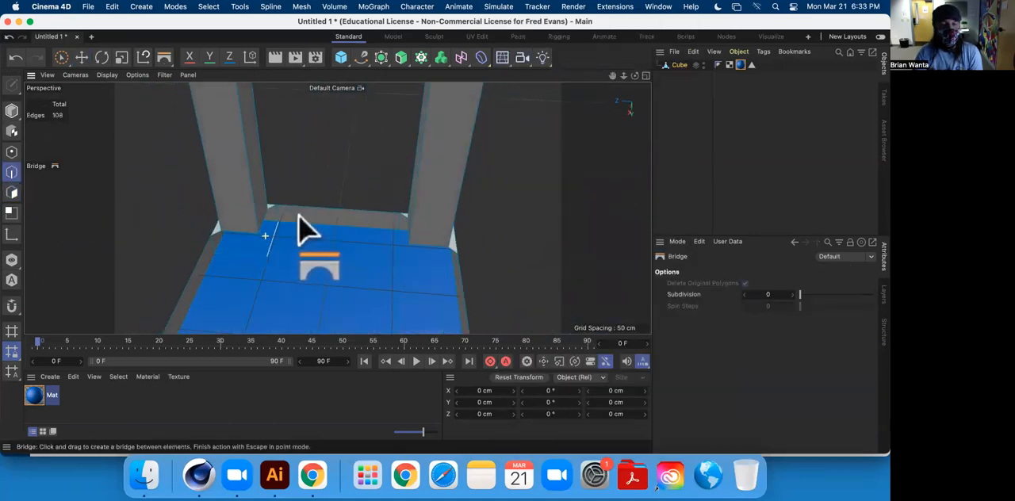
drag(396, 256, 173, 192)
Bridge the leg edges along both long sides and the other end, and close the central opening with another bridge.
drag(111, 167, 190, 181)
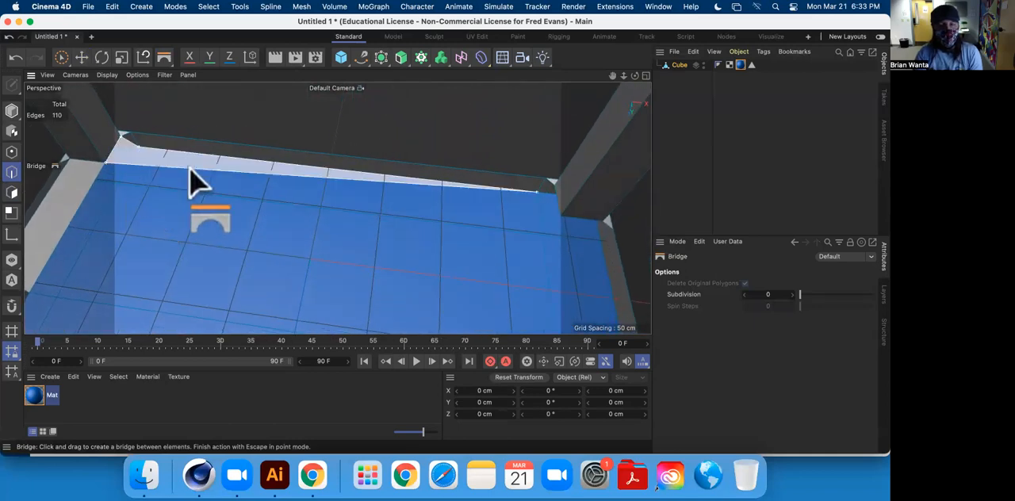
alt+drag(586, 262, 289, 191)
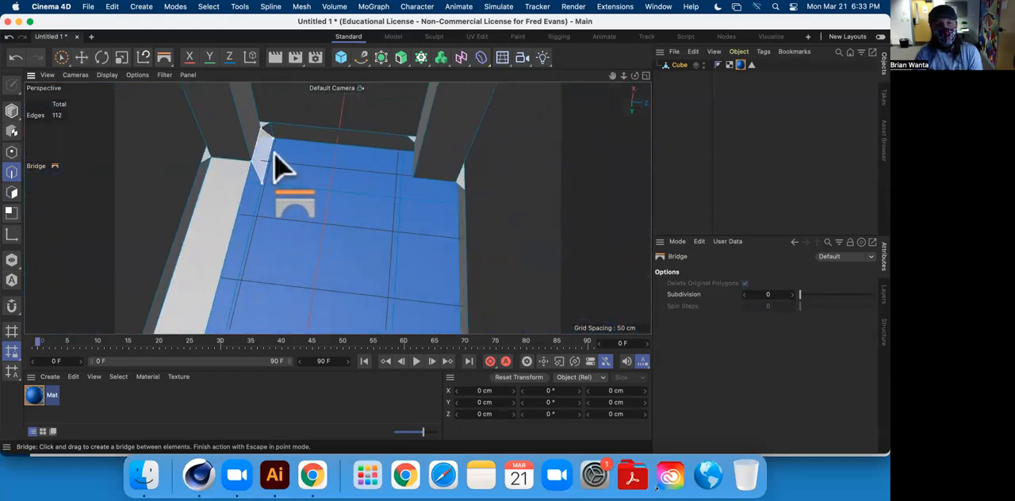
alt+drag(420, 178, 176, 221)
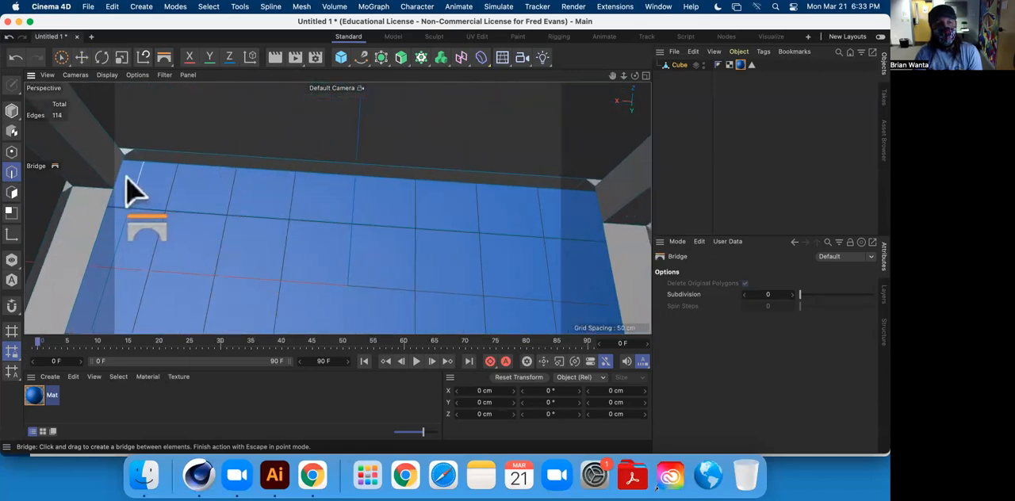
drag(123, 188, 158, 204)
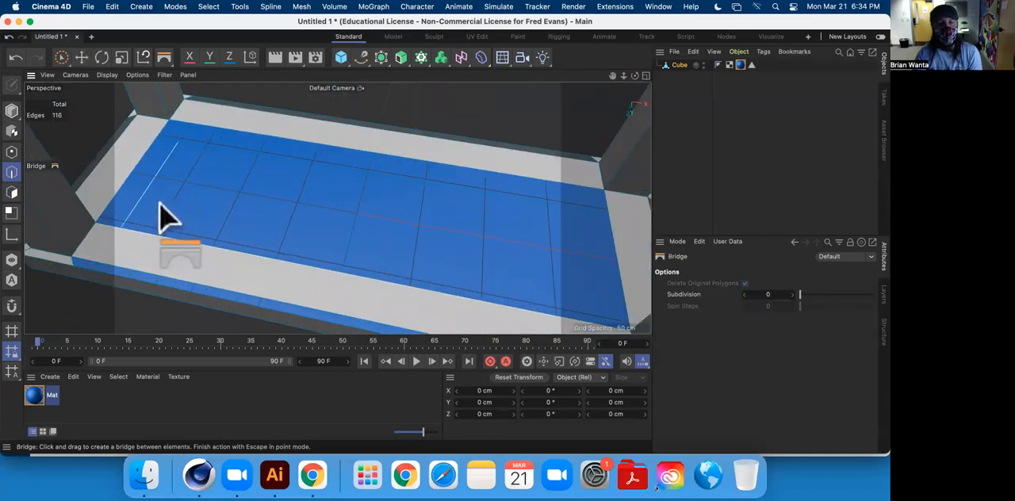
drag(135, 174, 601, 254)
Bridge the narrow gaps between the new underside strips and the table's outer rim on all four sides.
alt+drag(90, 193, 361, 298)
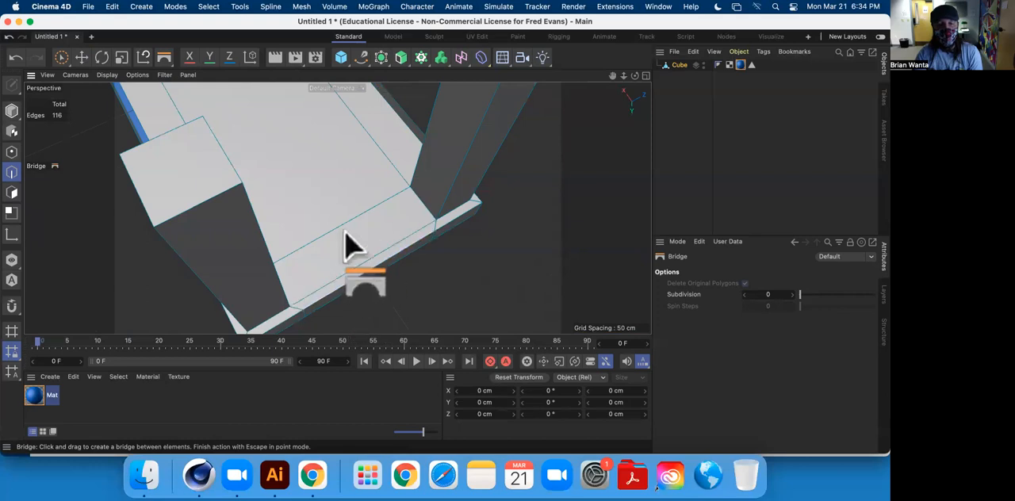
alt+drag(352, 248, 452, 248)
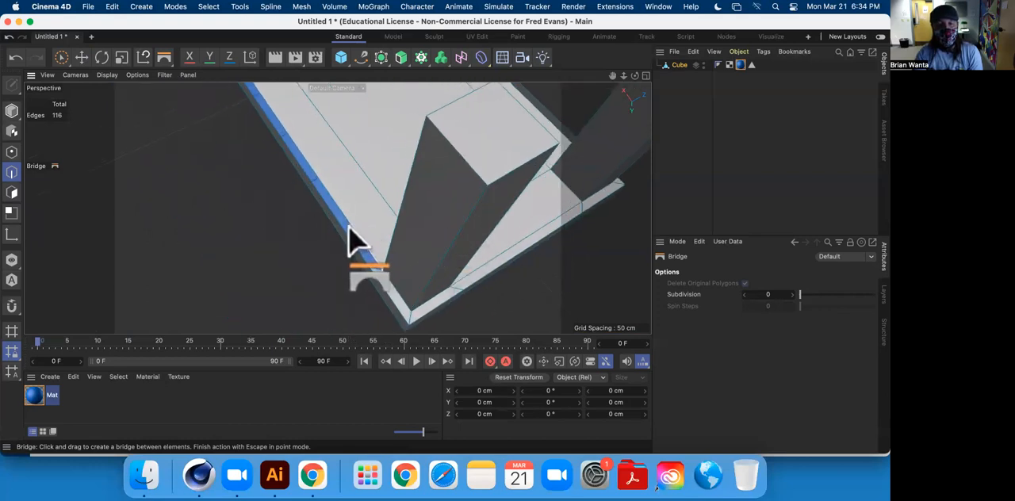
alt+drag(351, 242, 331, 266)
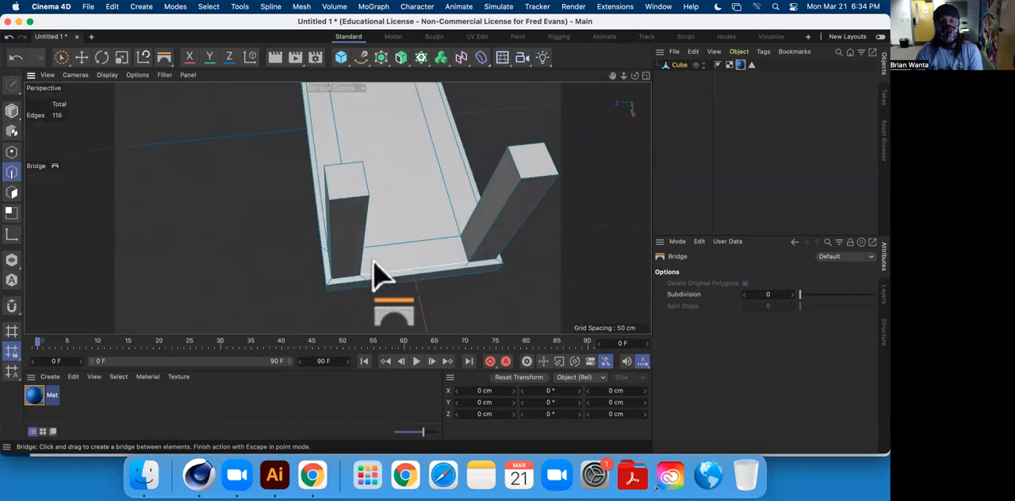
alt+drag(435, 273, 385, 225)
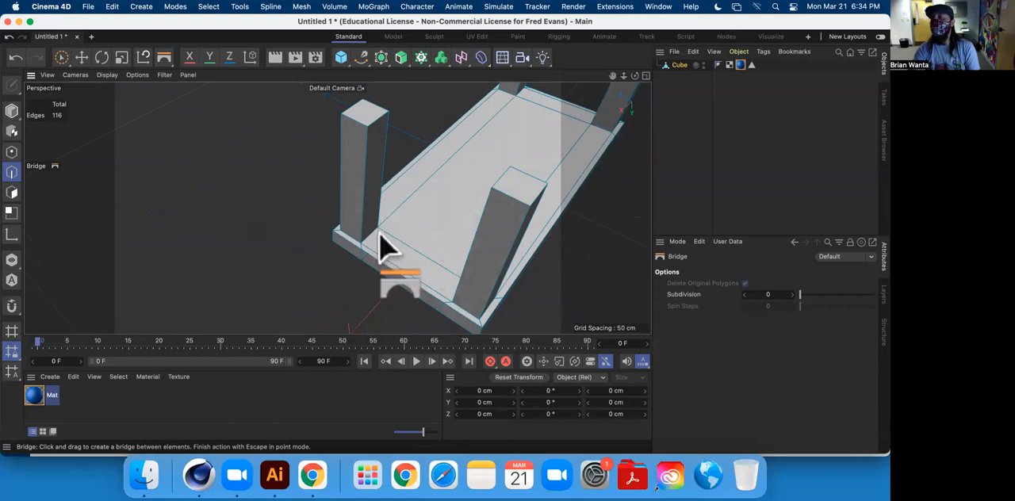
alt+drag(418, 123, 462, 245)
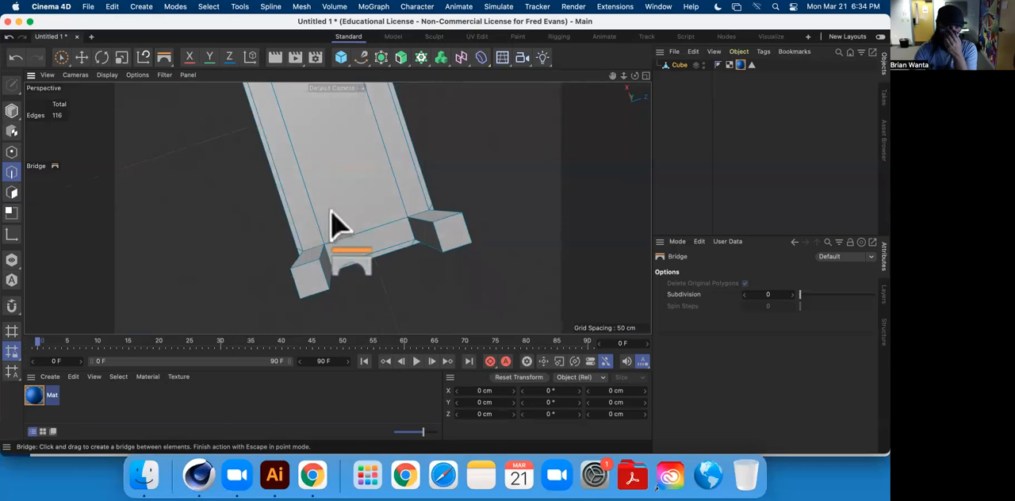
Switch to Polygon mode and select the five bridged underside polygons: the central panel plus the strips along its sides and ends.
click(82, 59)
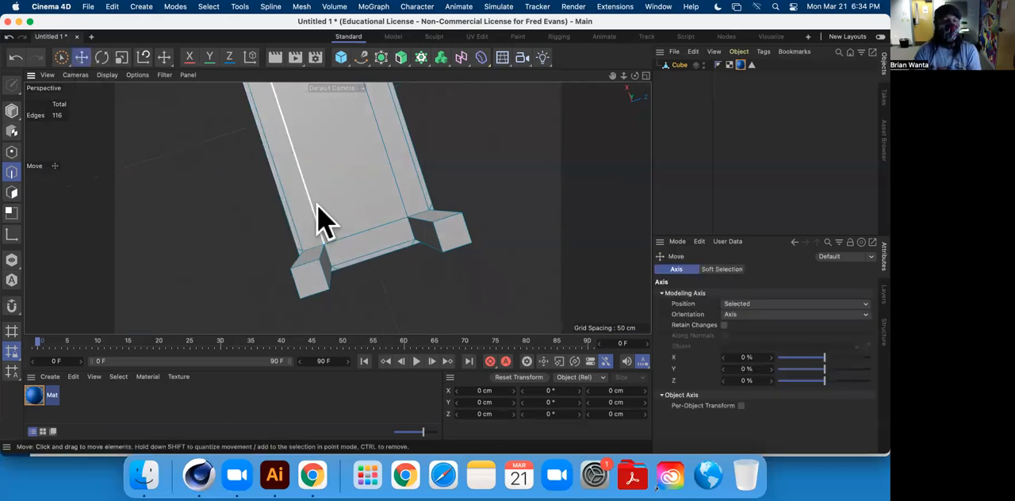
click(11, 192)
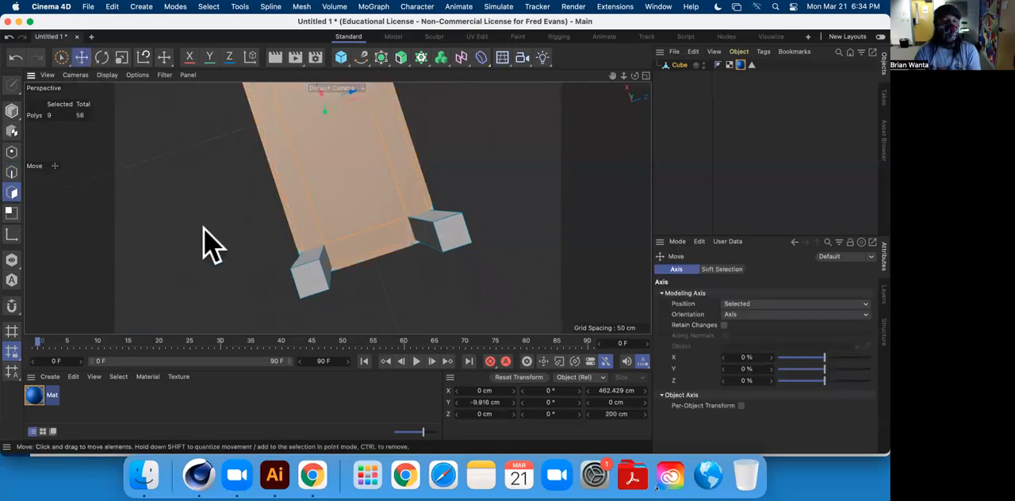
click(306, 215)
shift+click(352, 238)
shift+click(404, 202)
shift+click(376, 193)
alt+middle_drag(389, 134, 481, 321)
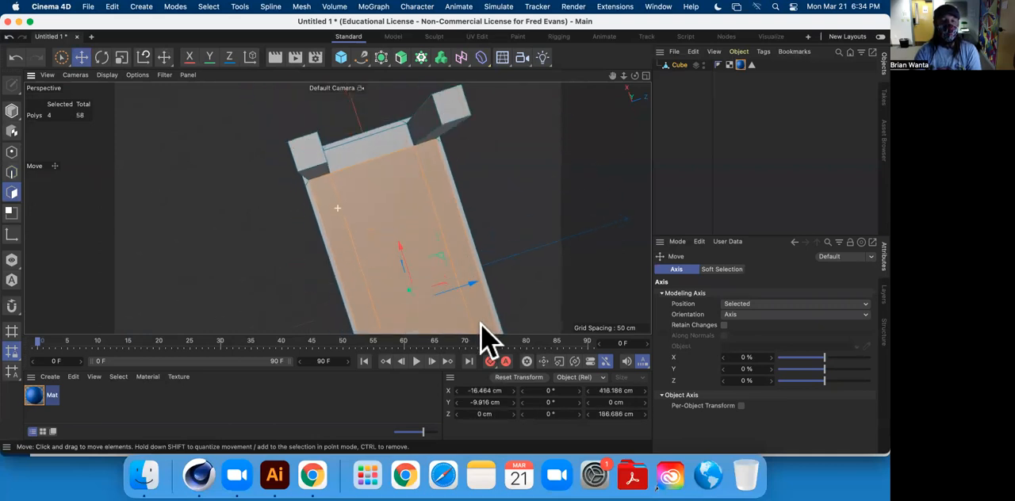
shift+click(365, 152)
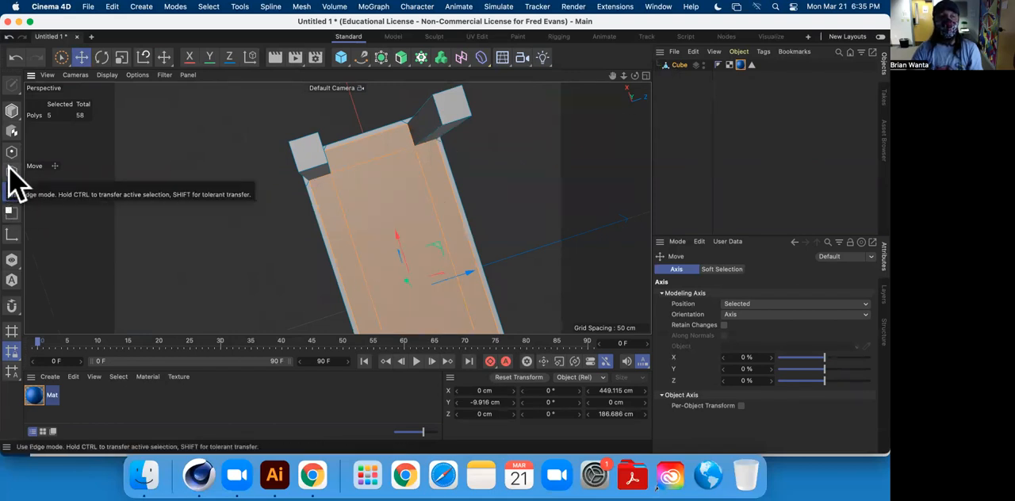
right_click(172, 150)
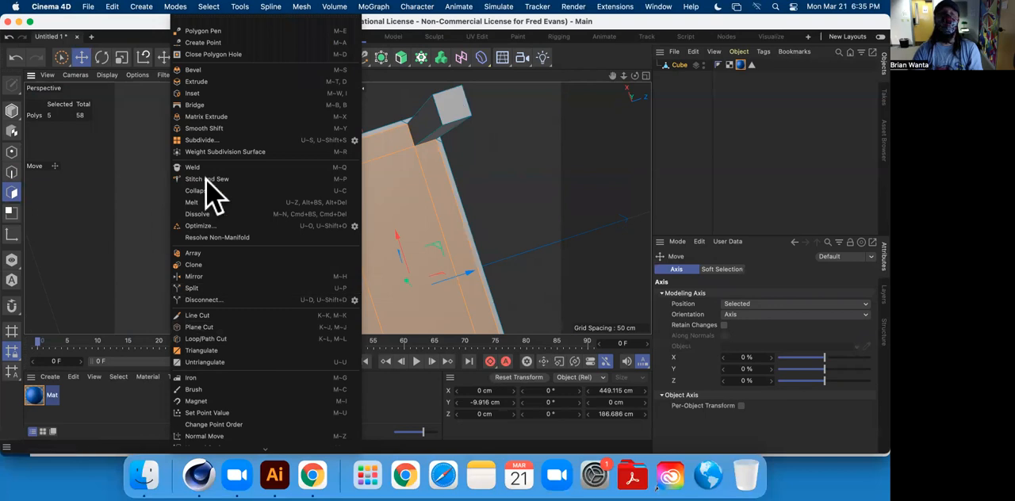
click(139, 187)
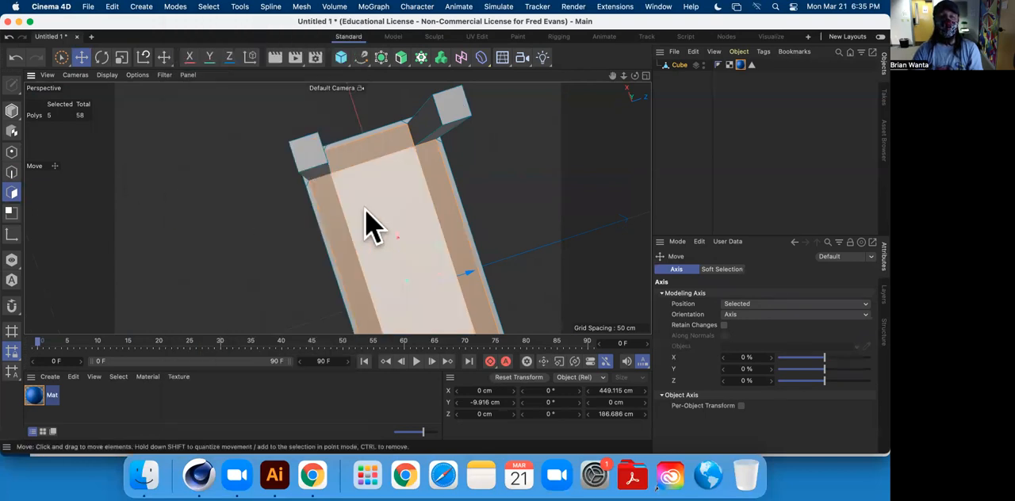
Examine the selected underside polygons between the legs and the outer rim from several angles.
alt+middle_drag(365, 211, 239, 176)
scroll(270, 222, down, 3)
alt+drag(270, 237, 337, 266)
scroll(380, 249, down, 2)
scroll(397, 254, up, 10)
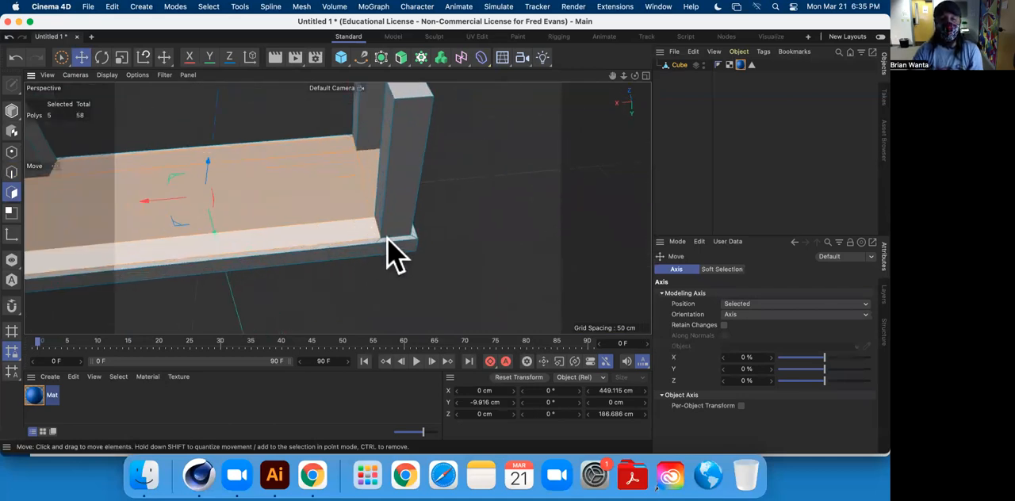
alt+drag(421, 238, 361, 202)
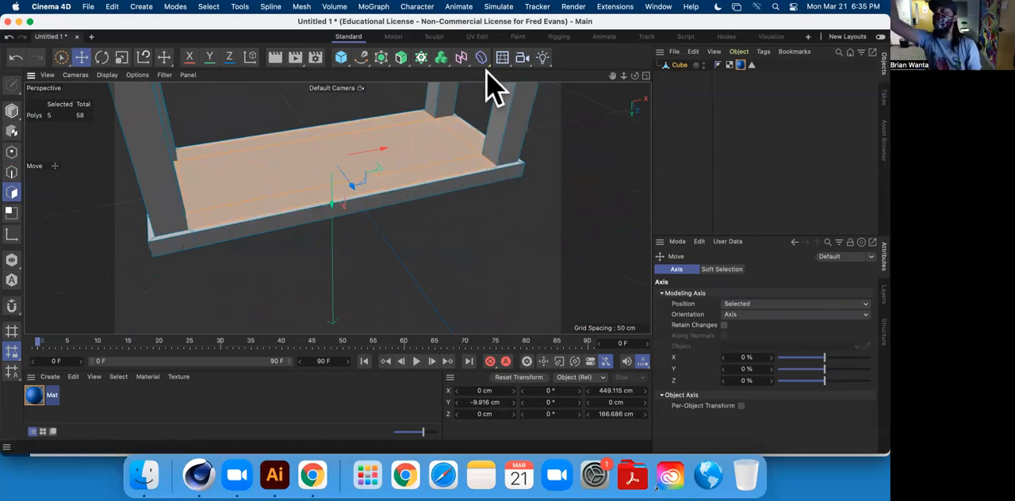
alt+drag(444, 119, 457, 187)
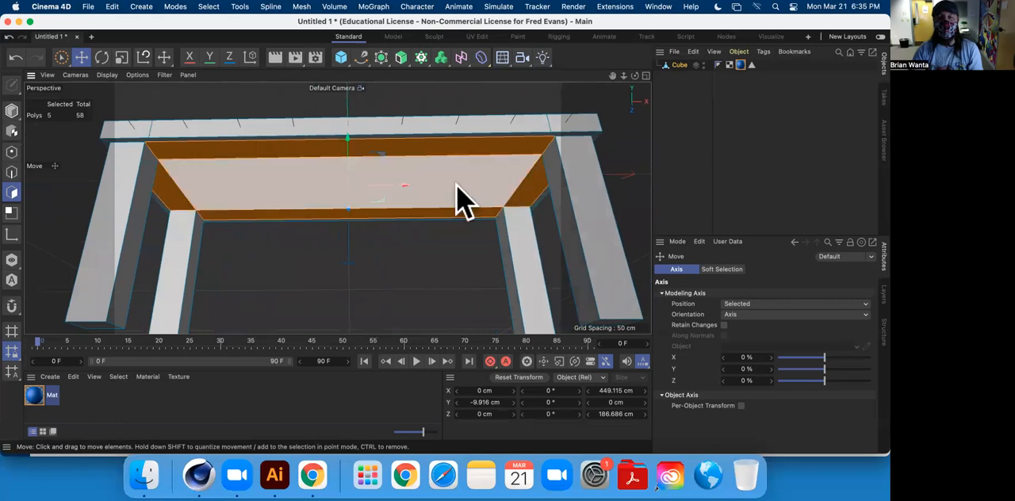
Try moving the selected underside polygons up to about Y 9.4 cm without extruding, and undo the move.
alt+drag(355, 147, 352, 116)
scroll(258, 198, down, 3)
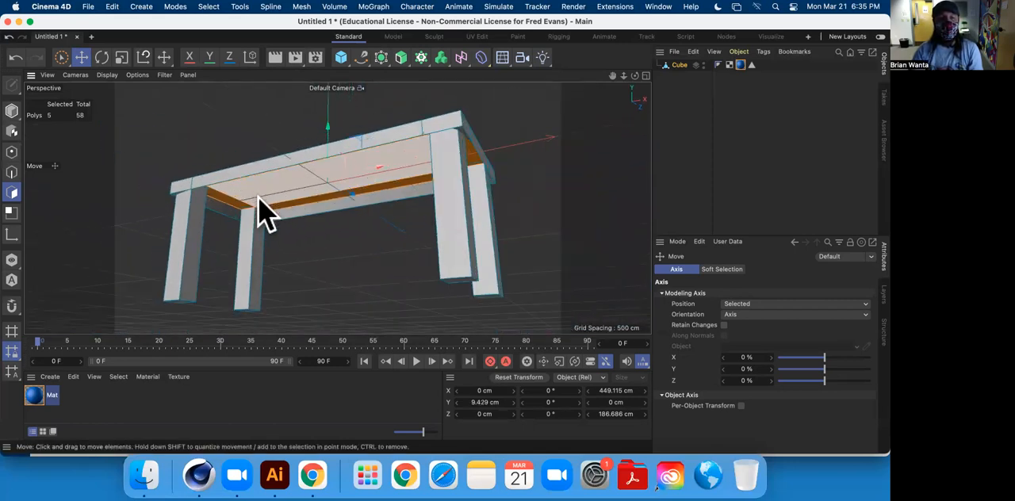
scroll(262, 211, up, 8)
alt+drag(260, 213, 238, 155)
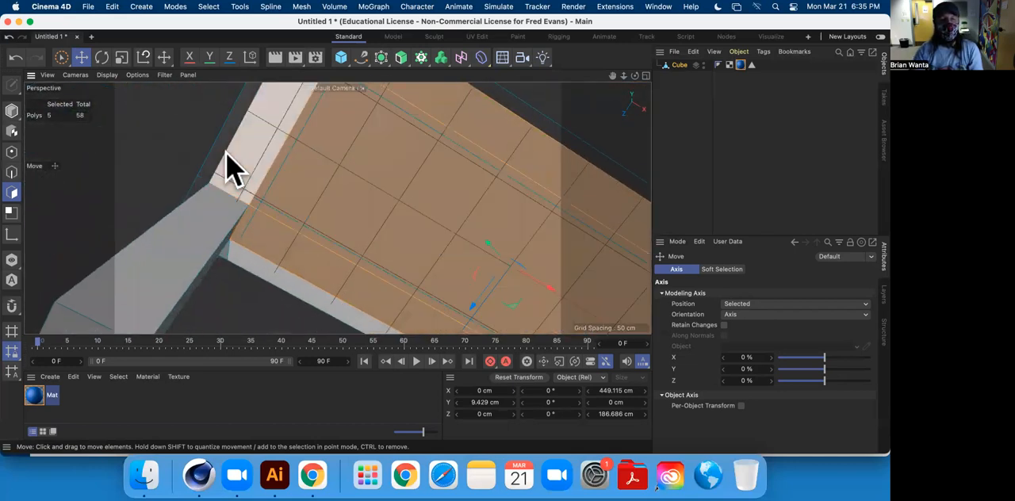
drag(373, 191, 222, 207)
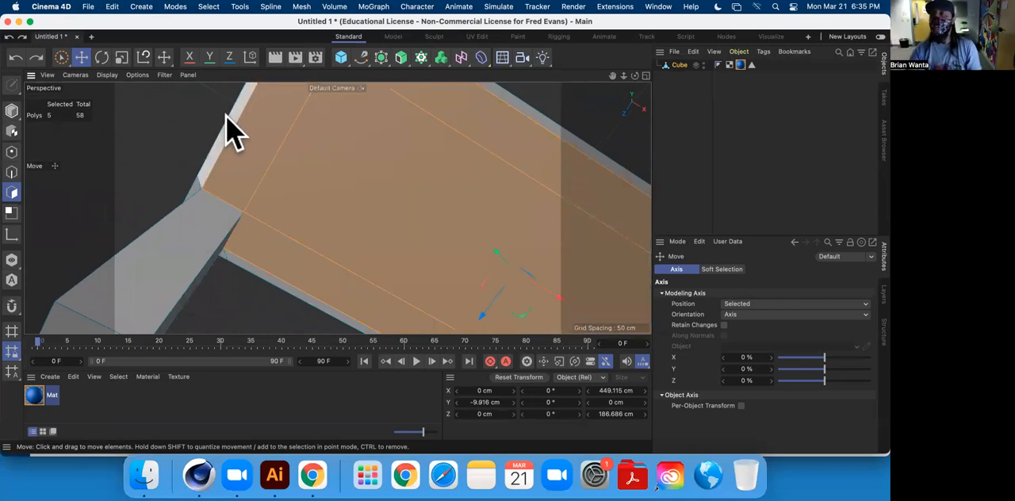
Extrude the selected underside polygons about 22 cm and move them up inside the tabletop to about Y -2.1 cm.
scroll(357, 195, down, 5)
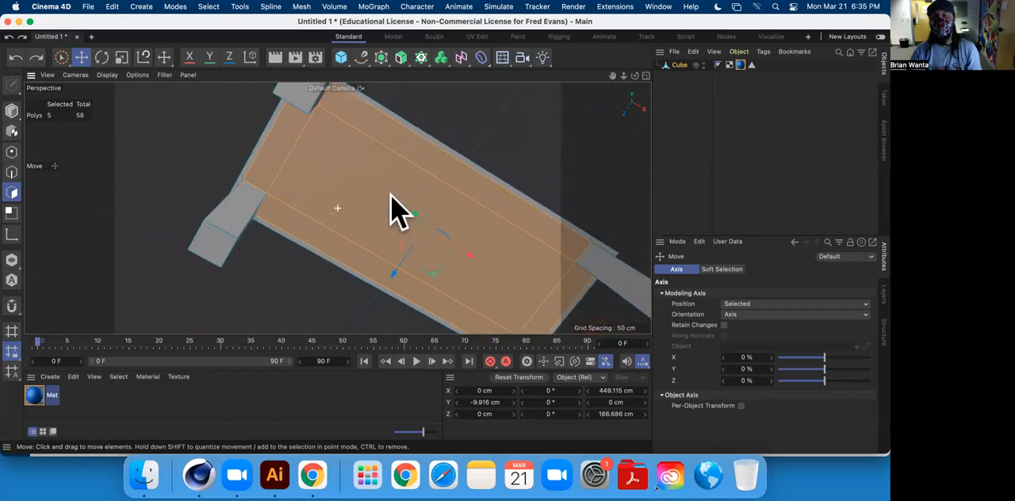
alt+drag(390, 194, 306, 212)
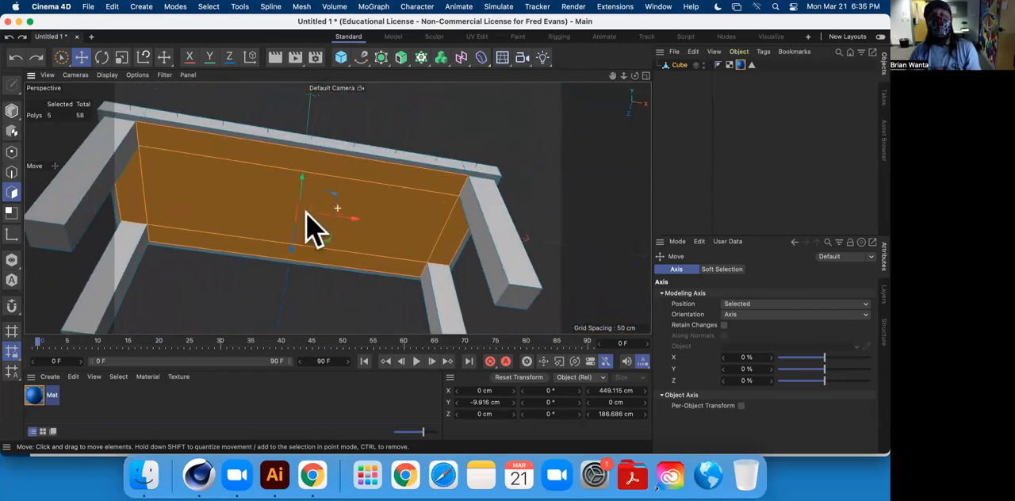
right_click(515, 123)
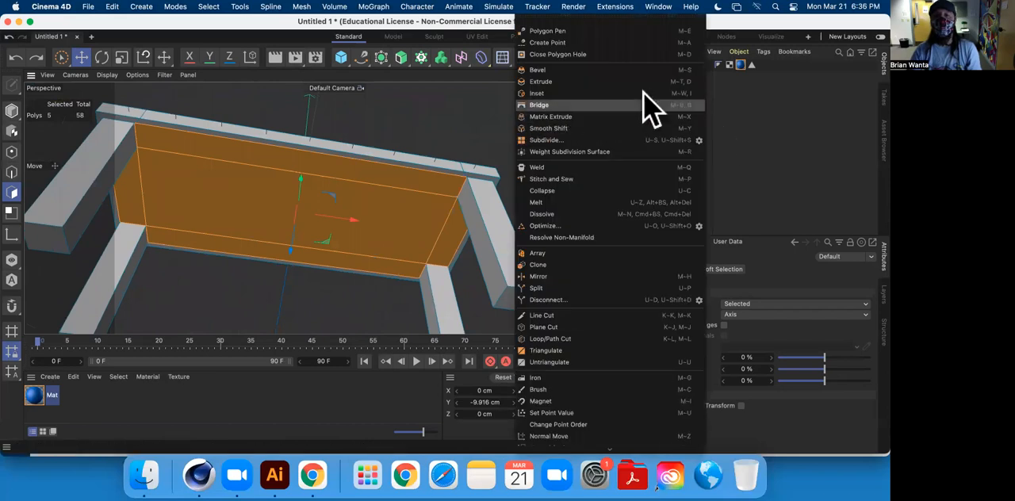
click(540, 82)
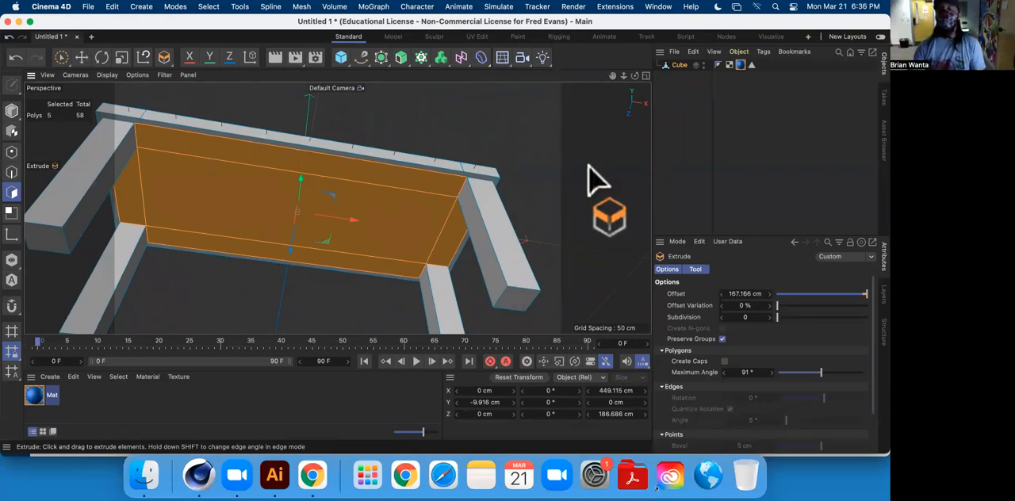
drag(470, 111, 511, 111)
alt+drag(301, 265, 313, 162)
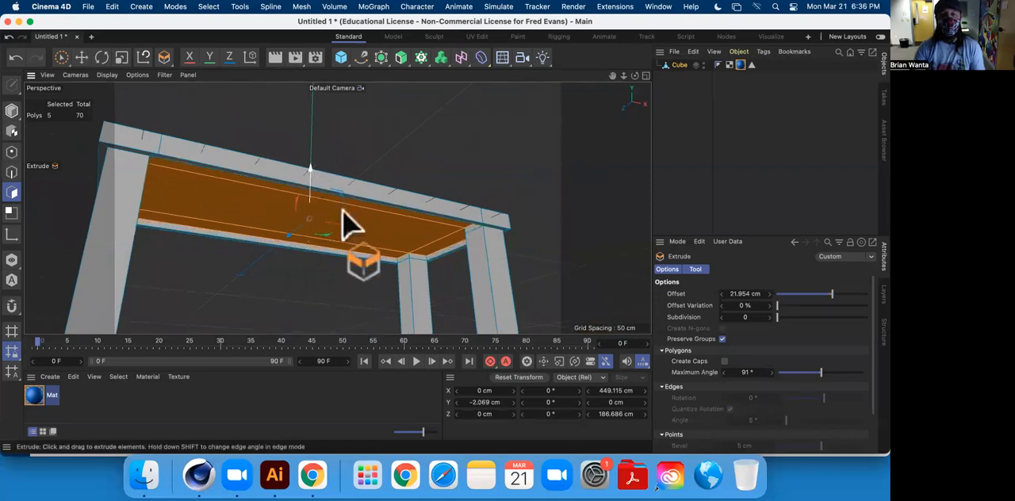
Inspect the recessed underside and its inner side walls between the legs up close and from farther away.
scroll(446, 245, down, 2)
scroll(444, 245, up, 4)
alt+drag(446, 257, 471, 99)
scroll(370, 169, down, 3)
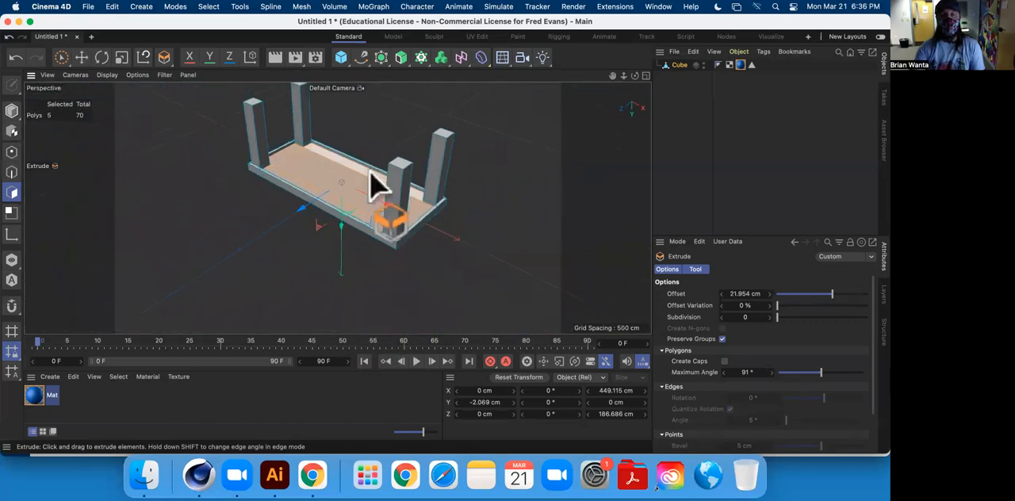
scroll(378, 182, up, 10)
scroll(396, 190, up, 3)
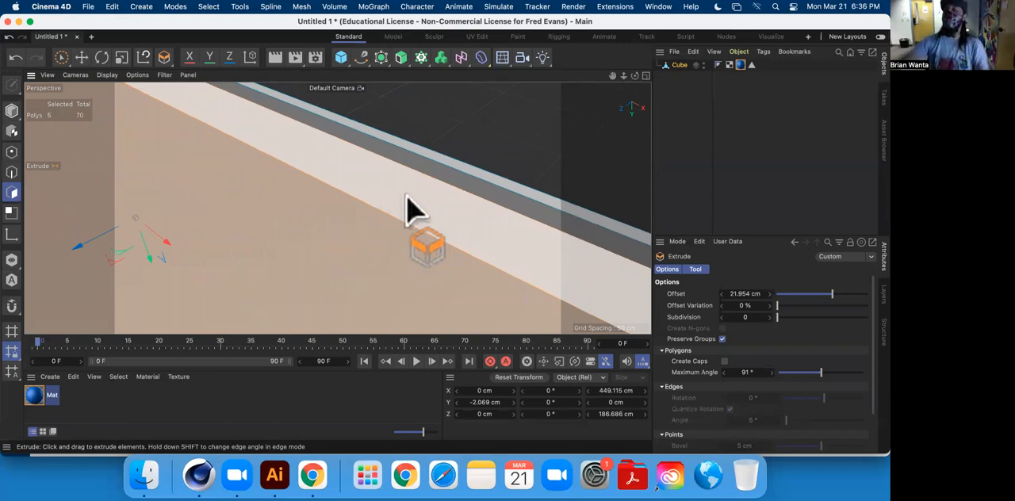
scroll(408, 210, down, 8)
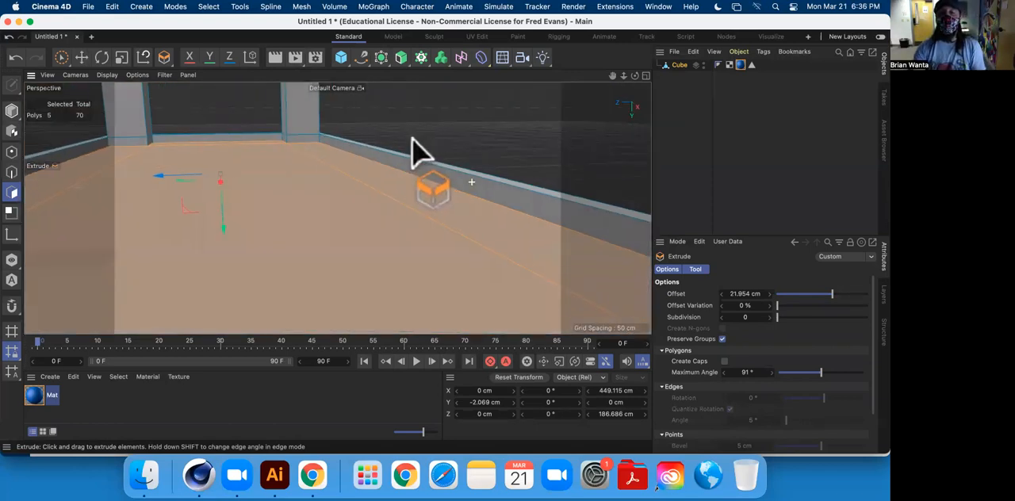
mouse_move(401, 129)
alt+mouse_down()
mouse_move(392, 111)
mouse_move(415, 138)
alt+mouse_up()
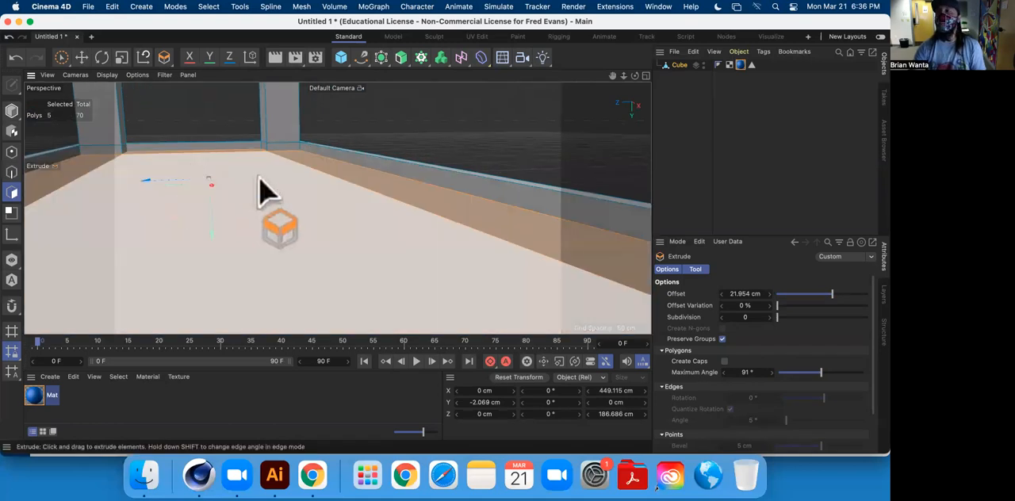
scroll(293, 189, down, 5)
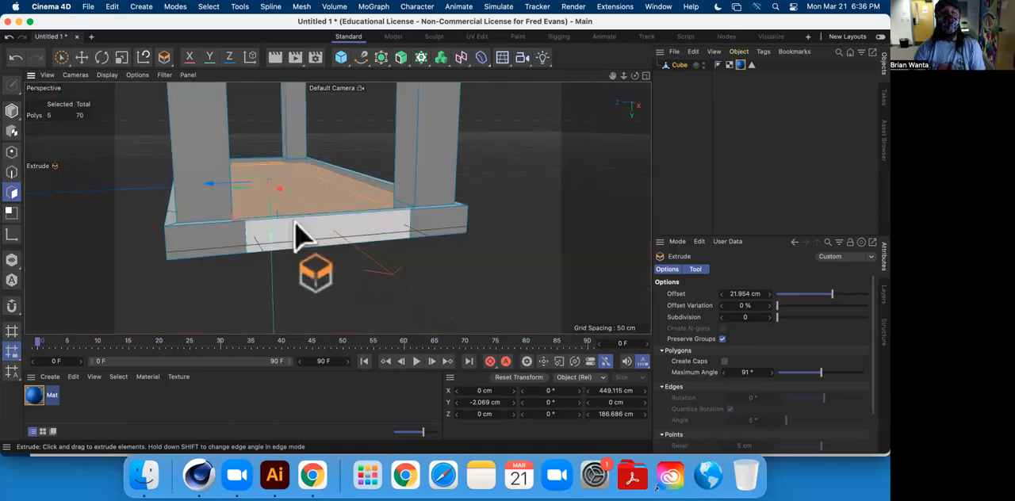
Pull the extruded underside polygons out past the rim and push them back inside to about Y -2.2 cm.
drag(266, 235, 294, 172)
alt+drag(337, 208, 359, 192)
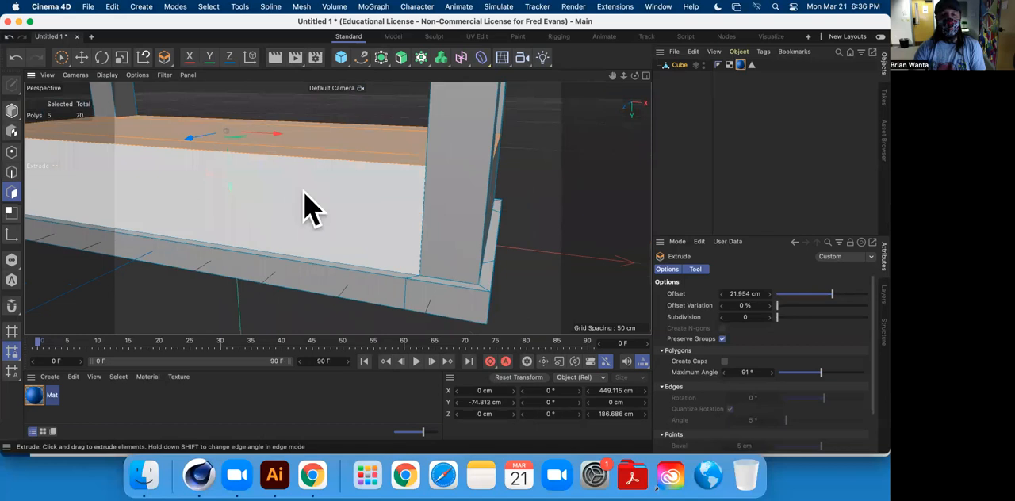
drag(230, 199, 251, 264)
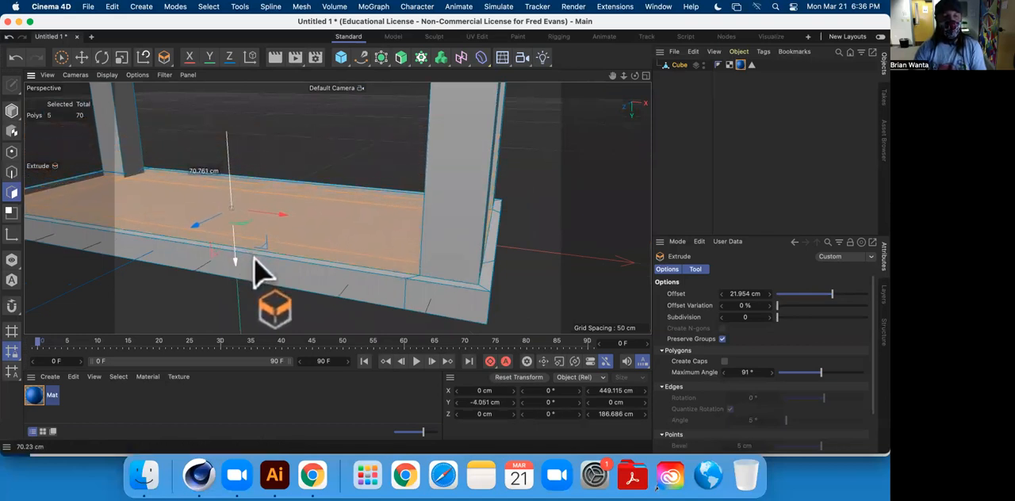
drag(264, 273, 257, 267)
Examine the recessed underside and the overall table shape from below and above.
scroll(267, 267, down, 5)
scroll(262, 254, up, 5)
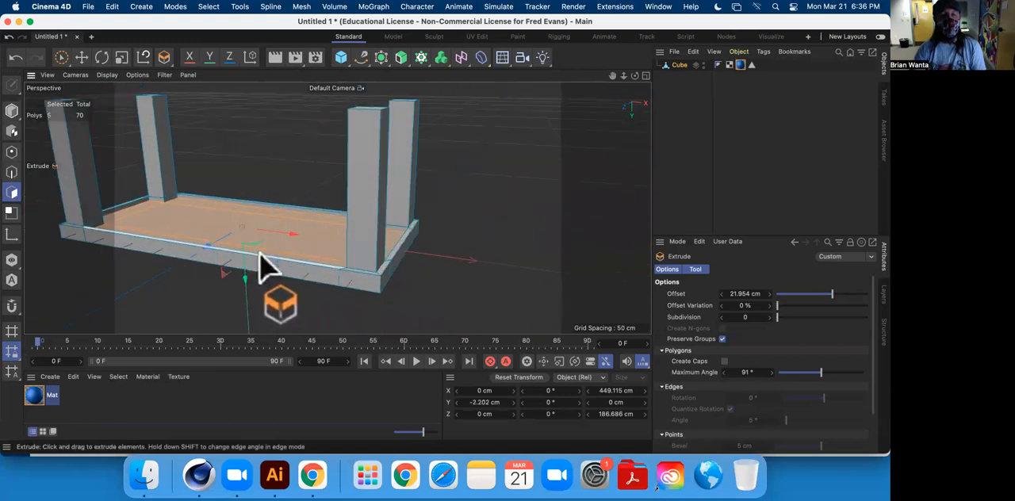
alt+drag(253, 260, 405, 170)
alt+drag(382, 127, 339, 148)
alt+drag(268, 203, 341, 230)
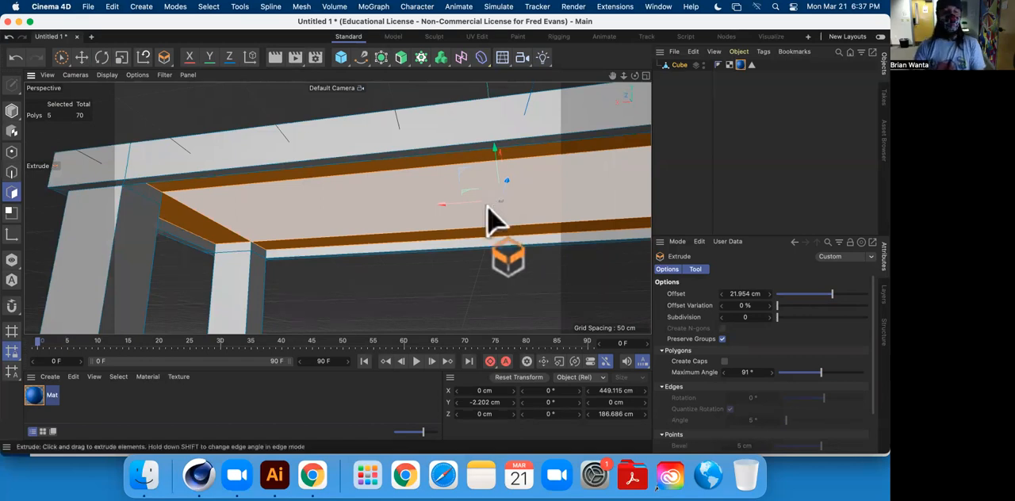
scroll(457, 230, up, 2)
scroll(461, 226, down, 6)
alt+middle_drag(463, 225, 380, 210)
alt+drag(381, 226, 180, 149)
Deselect the polygons and select the upper outline edges around all four sides of the tabletop in Edge mode.
click(101, 57)
click(458, 149)
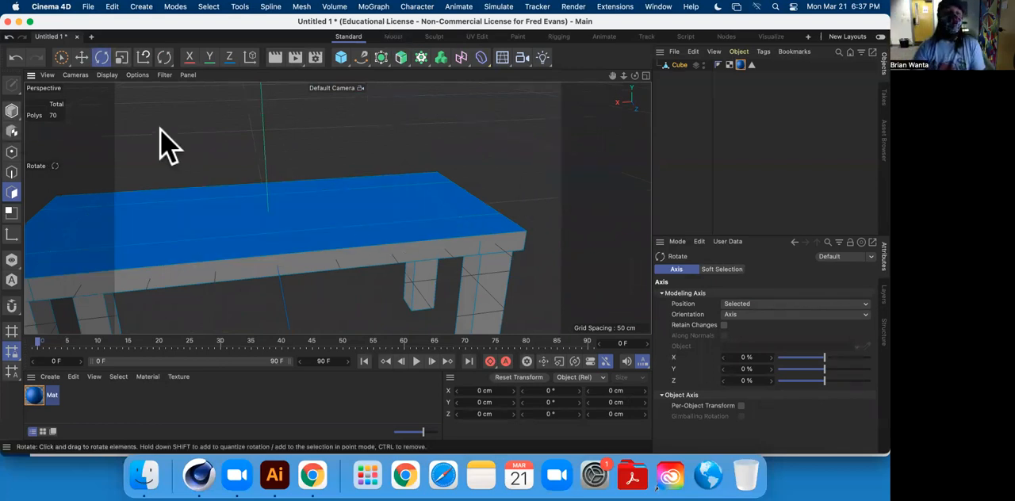
alt+drag(442, 193, 45, 192)
click(11, 173)
drag(338, 215, 391, 211)
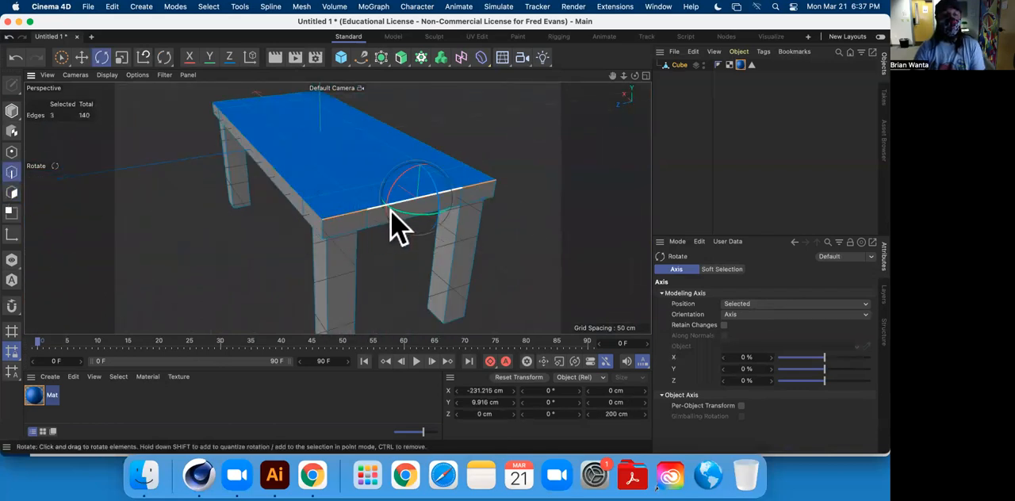
shift+double_click(310, 205)
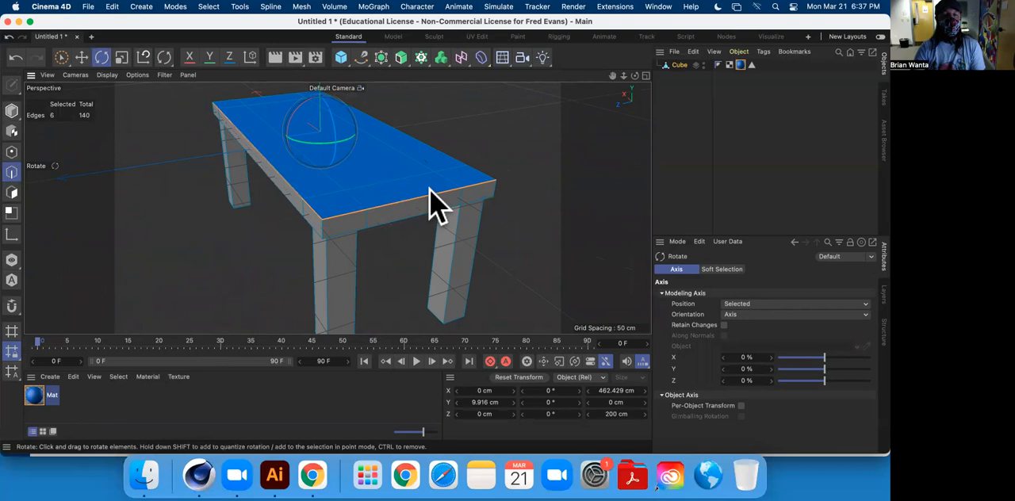
alt+drag(490, 189, 342, 218)
shift+double_click(393, 206)
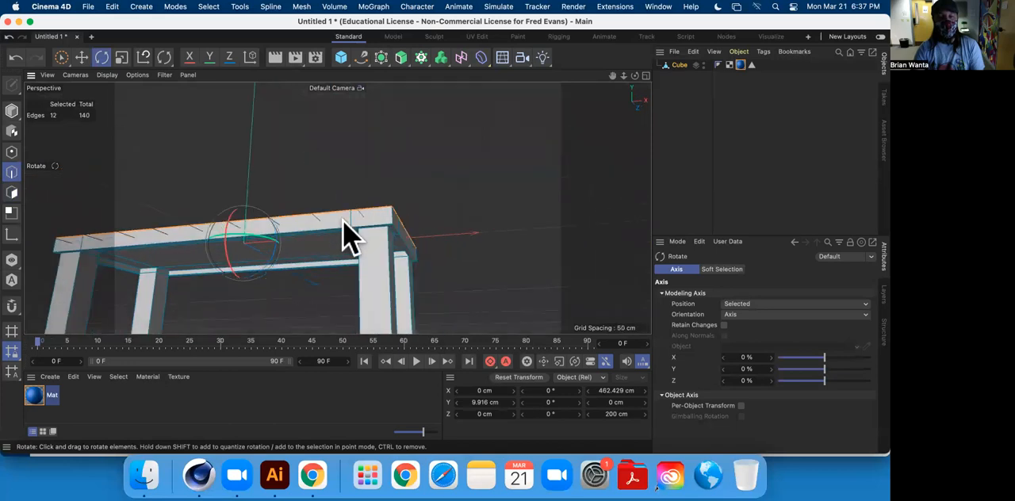
Add the lower outer outline edges of the tabletop to the edge selection and check it on all sides.
shift+double_click(342, 225)
alt+middle_drag(218, 259, 342, 238)
alt+drag(342, 254, 366, 303)
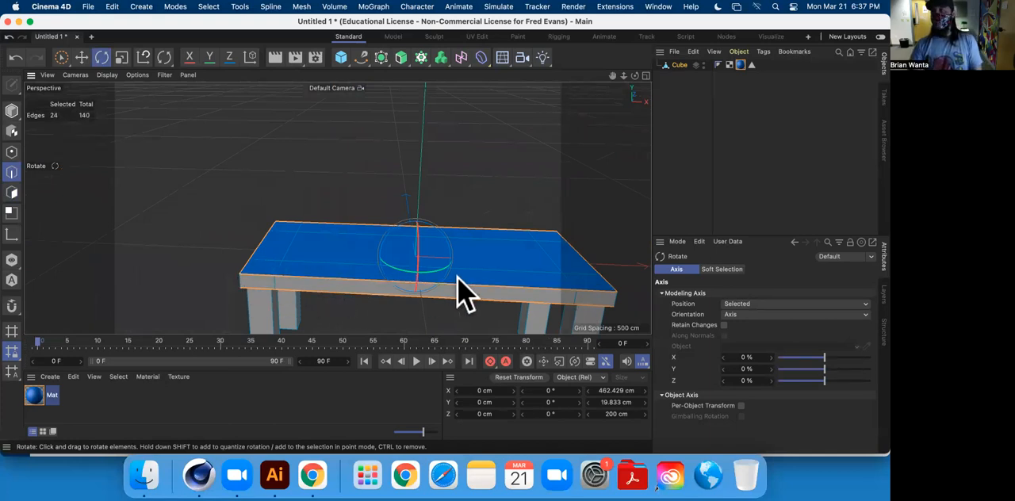
alt+middle_drag(331, 290, 295, 254)
alt+drag(295, 255, 263, 116)
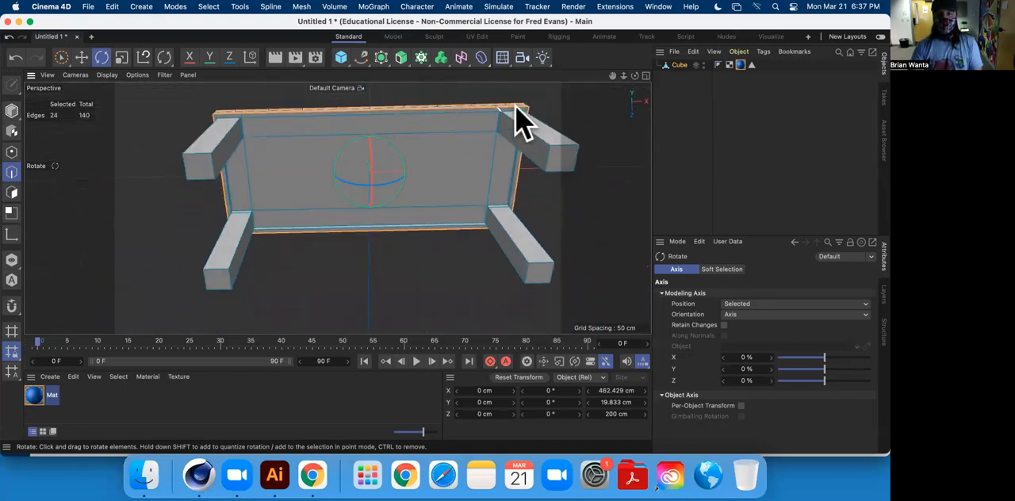
alt+drag(242, 198, 249, 313)
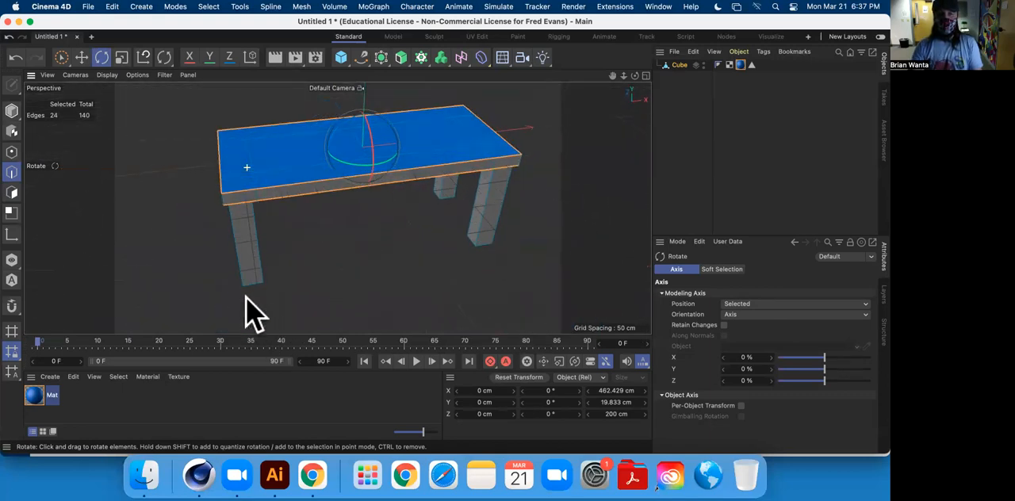
alt+drag(333, 198, 356, 197)
Bevel the selected tabletop outline edges in Chamfer mode with an offset of about 1.47 cm.
right_click(290, 157)
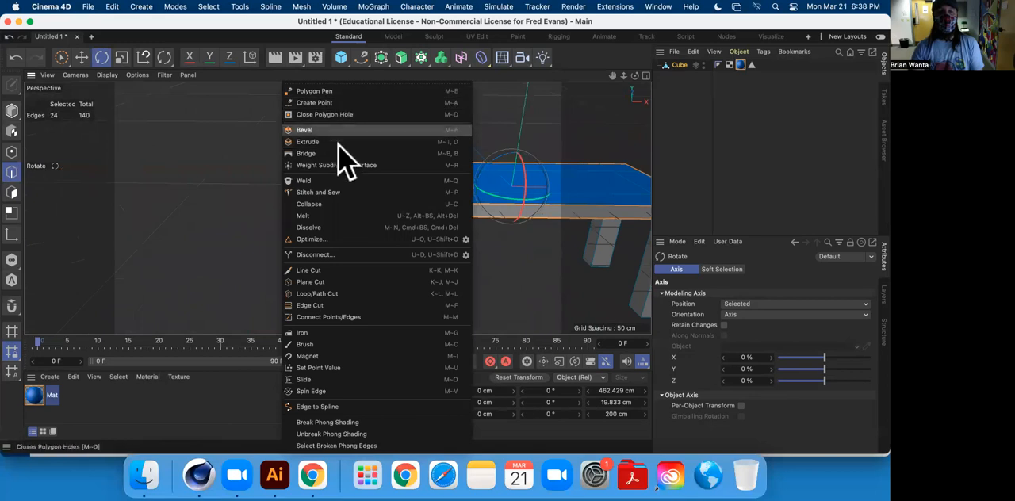
click(333, 130)
drag(335, 135, 339, 134)
scroll(397, 220, up, 10)
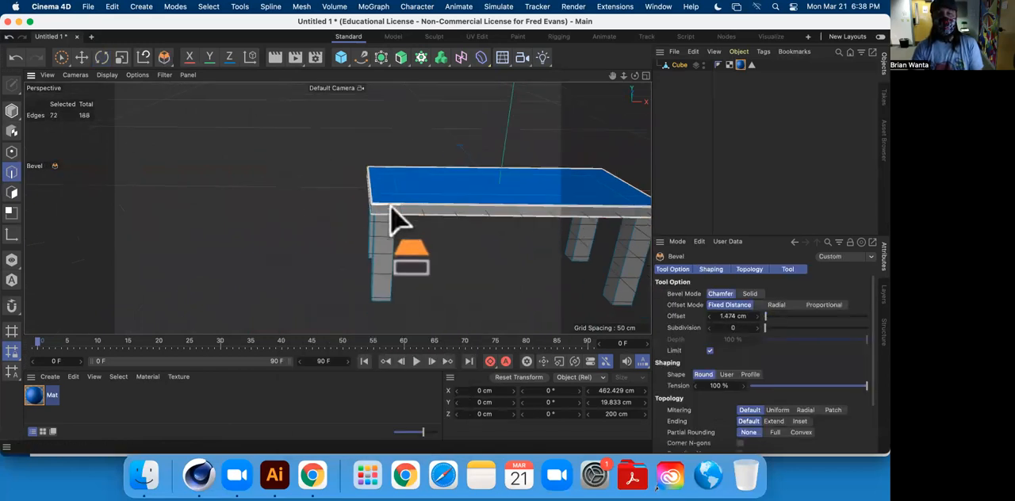
scroll(291, 185, down, 10)
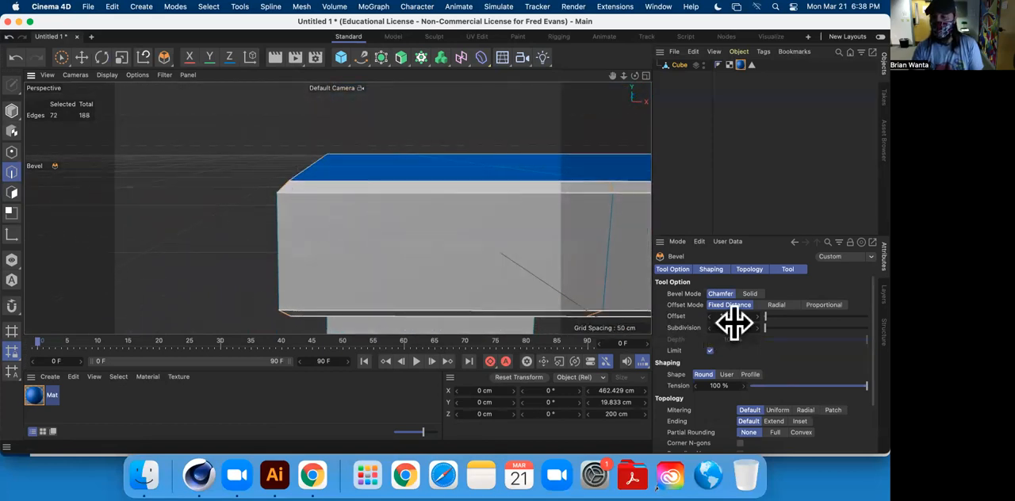
Set the tabletop edge bevel's subdivision to 6 and deselect the bevelled edges.
drag(766, 328, 795, 328)
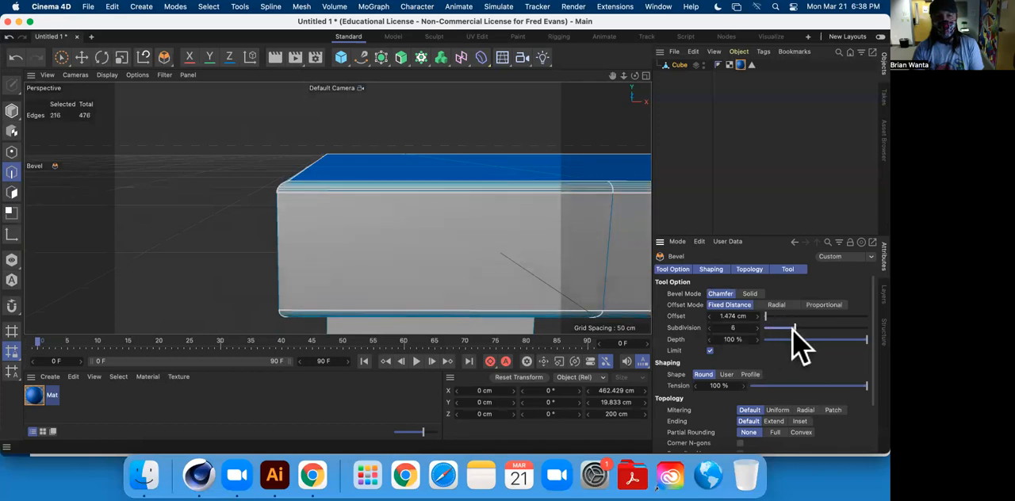
click(81, 57)
click(219, 176)
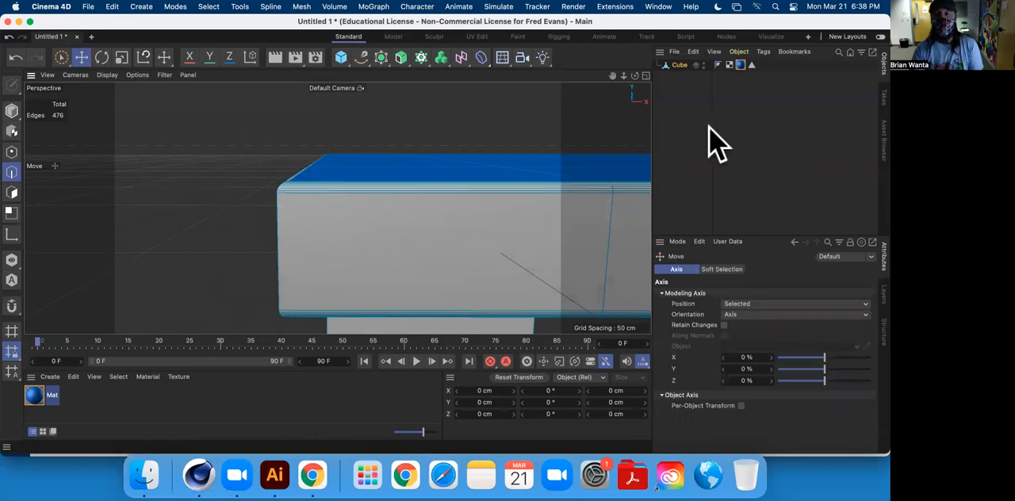
scroll(413, 176, up, 8)
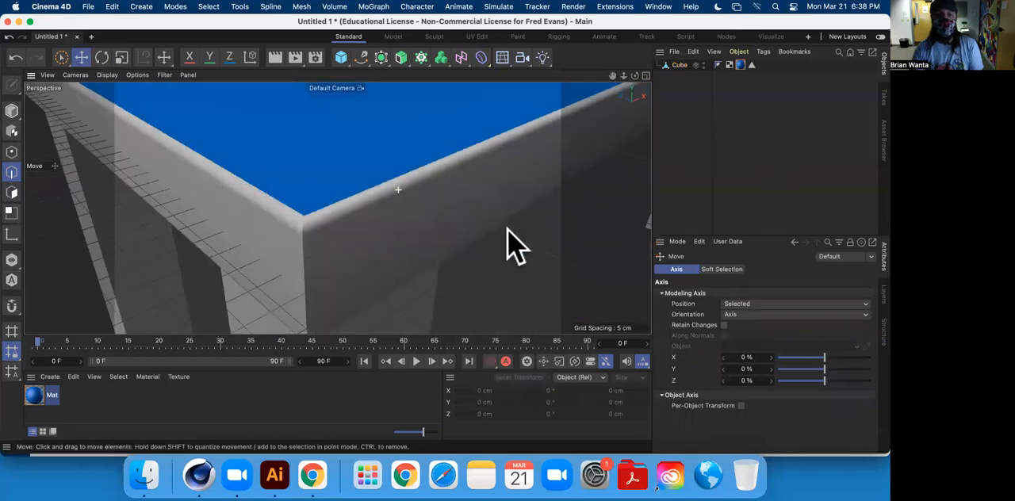
mouse_move(507, 229)
alt+mouse_down()
mouse_move(532, 193)
mouse_move(386, 227)
mouse_move(378, 196)
mouse_move(490, 254)
mouse_move(396, 301)
mouse_move(336, 227)
mouse_move(439, 227)
mouse_move(366, 212)
alt+mouse_up()
Undo the deselection and the bevel, and add the tabletop's vertical corner edges to the outline edge selection.
key(super+z)
key(super+z)
shift+click(331, 208)
scroll(380, 217, down, 6)
alt+drag(428, 214, 220, 130)
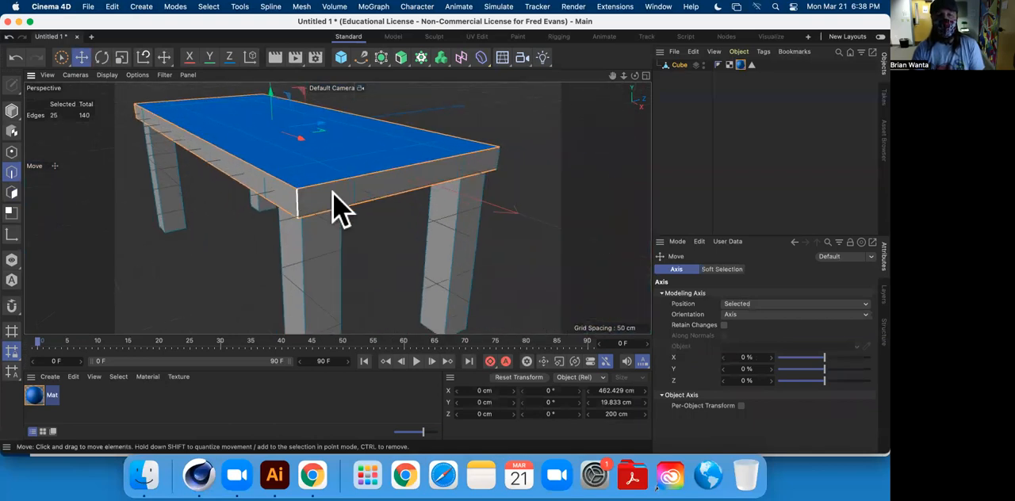
alt+drag(401, 186, 421, 208)
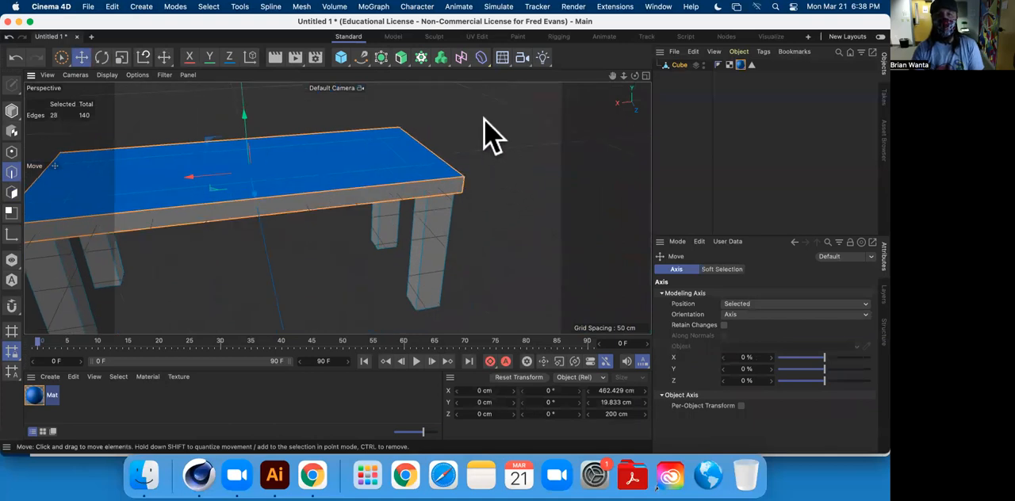
Bevel the selected outline and corner edges in Chamfer mode with an offset of about 1.2 cm and subdivision 6, and deselect them.
right_click(484, 119)
click(514, 130)
drag(494, 125, 500, 125)
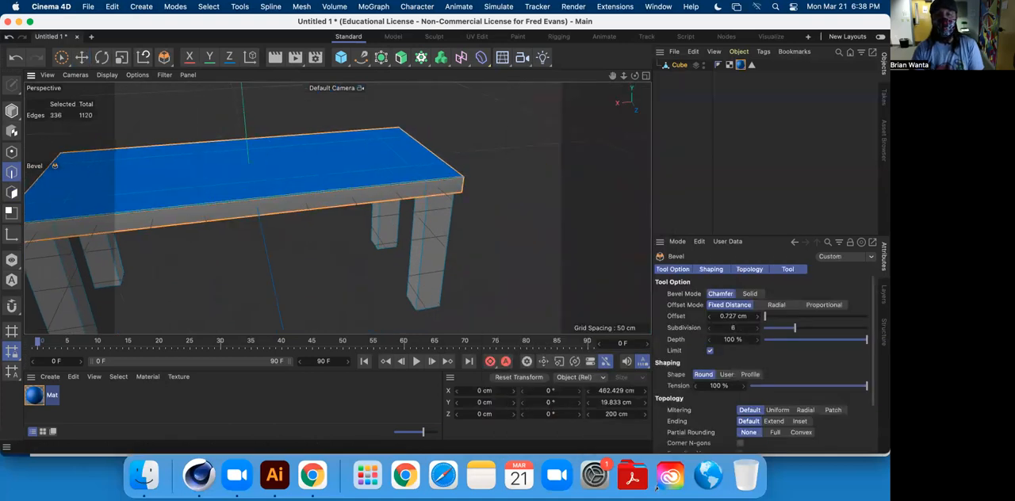
scroll(437, 186, down, 2)
scroll(436, 182, up, 8)
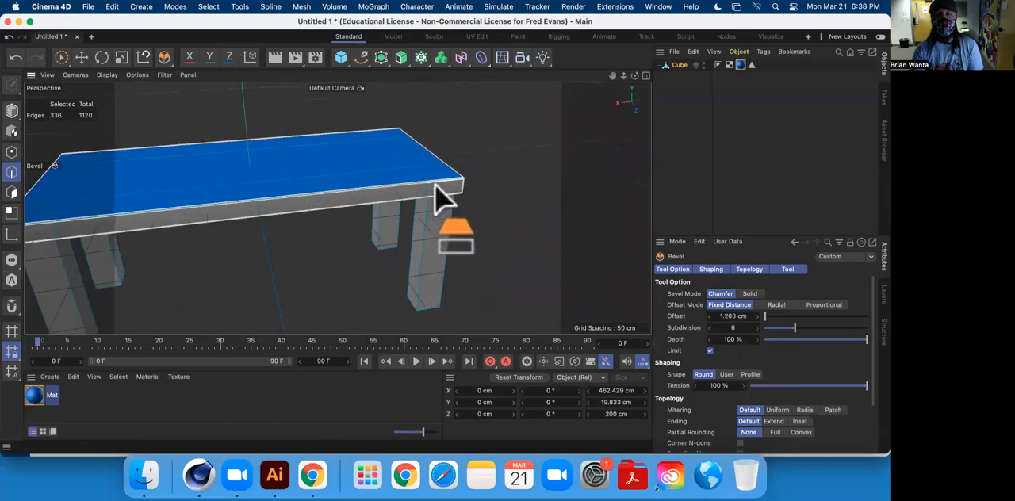
alt+drag(514, 181, 290, 97)
click(81, 58)
click(256, 198)
Select the Cube object and examine the rounded tabletop corners, legs and underside up close and from all sides.
alt+drag(257, 197, 504, 216)
alt+drag(468, 167, 397, 169)
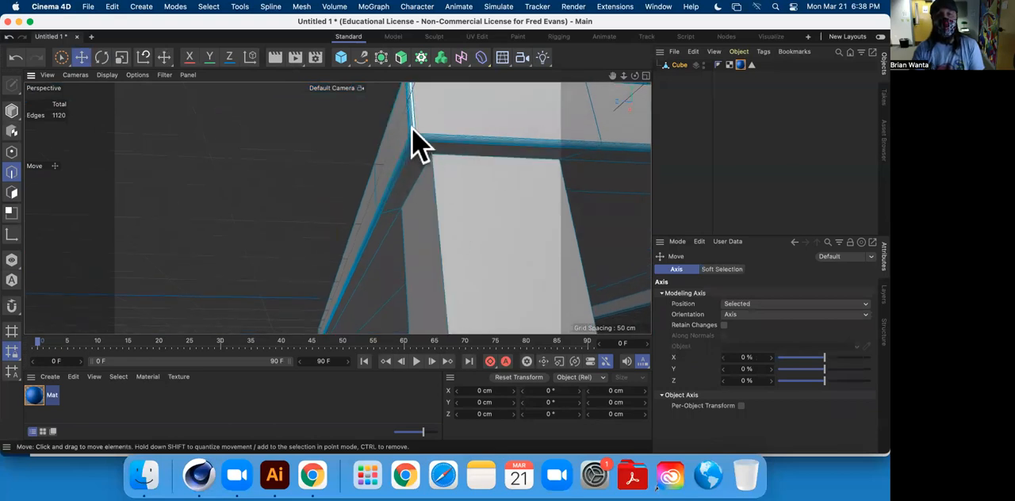
alt+drag(428, 151, 374, 215)
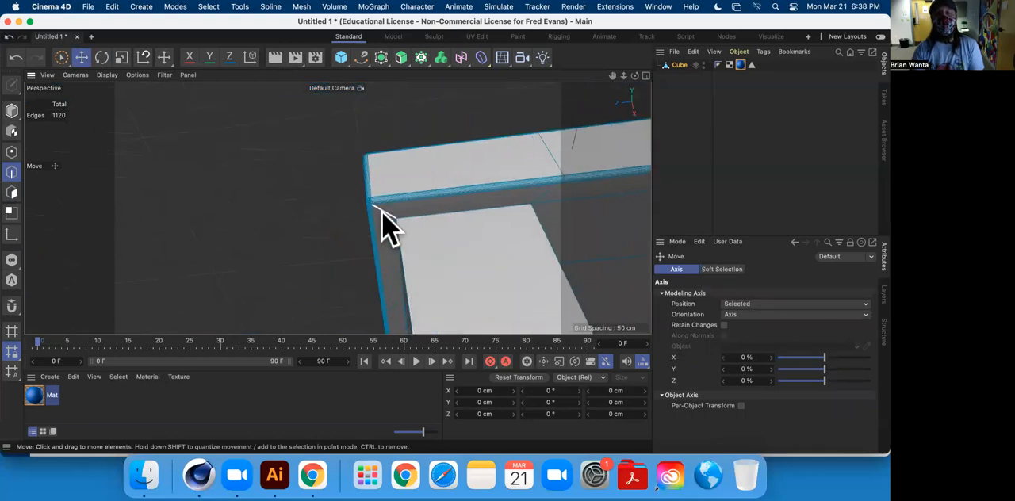
alt+drag(523, 204, 358, 231)
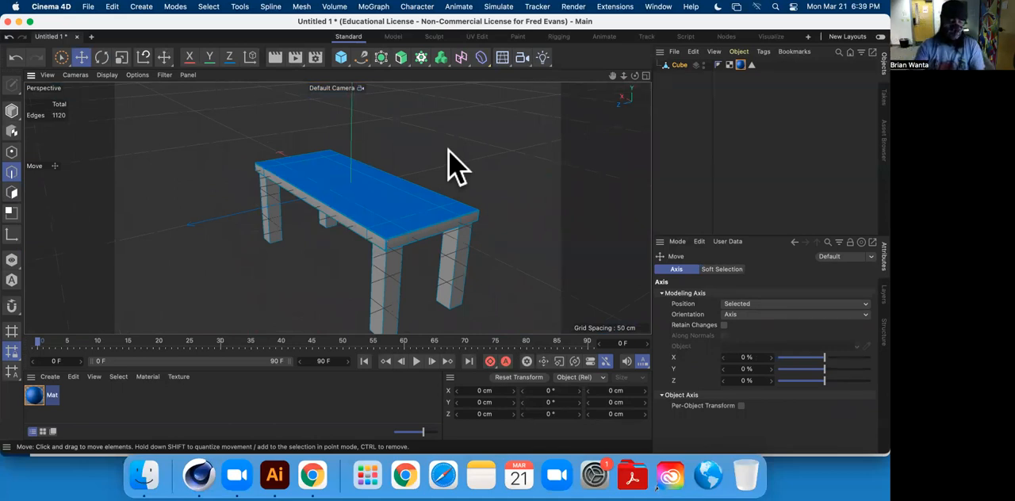
alt+drag(367, 179, 138, 99)
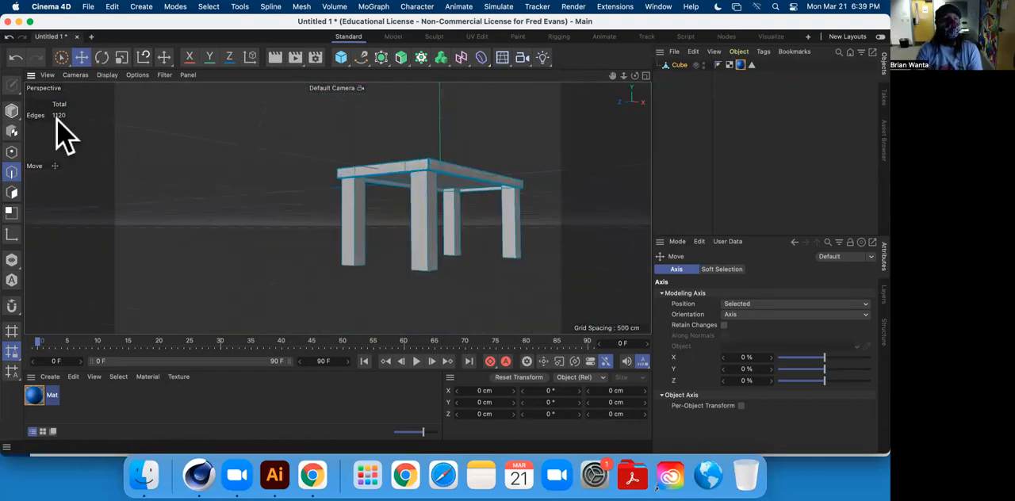
click(678, 65)
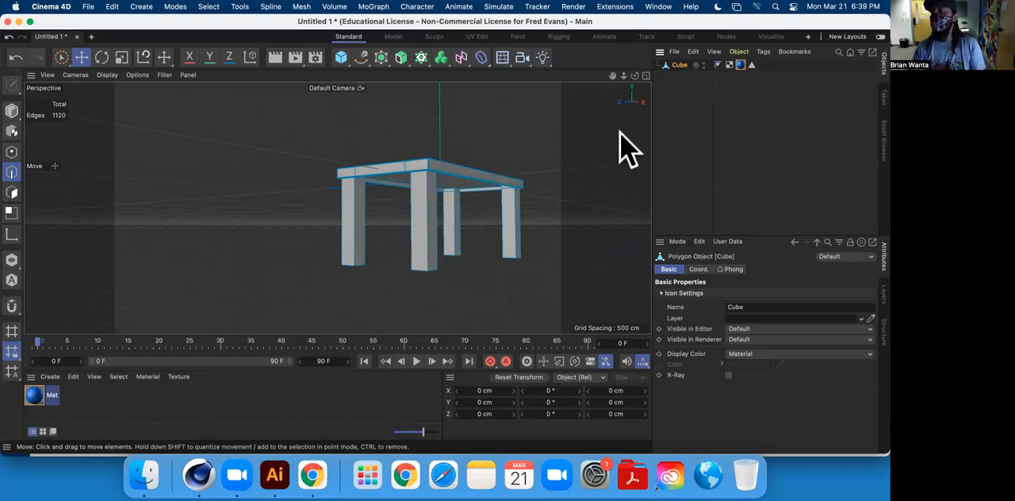
alt+drag(413, 181, 364, 215)
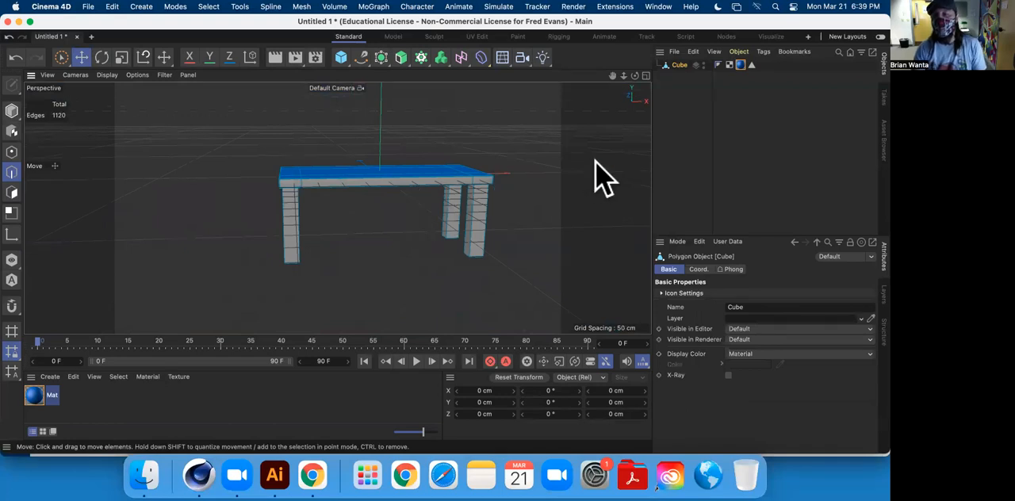
middle_drag(523, 171, 383, 213)
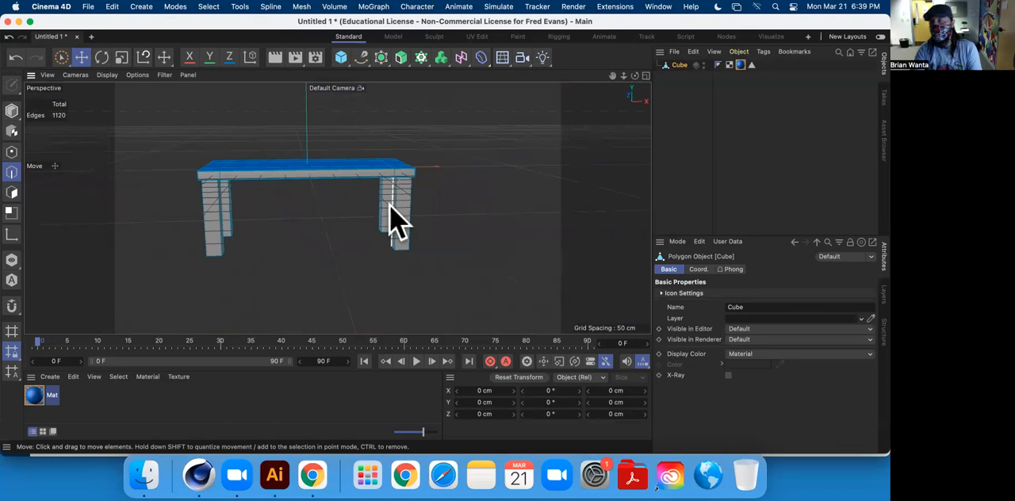
alt+drag(388, 210, 219, 149)
scroll(387, 211, down, 5)
scroll(387, 217, up, 12)
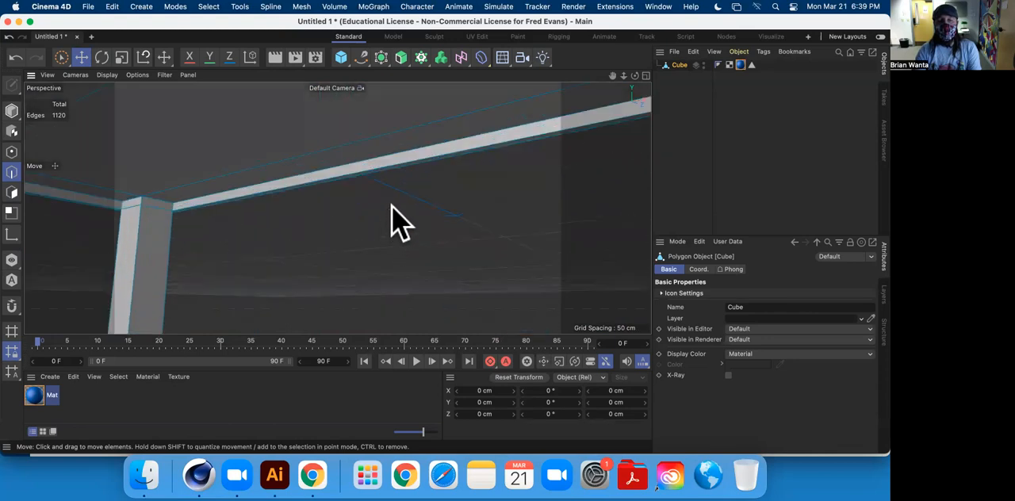
scroll(341, 236, down, 8)
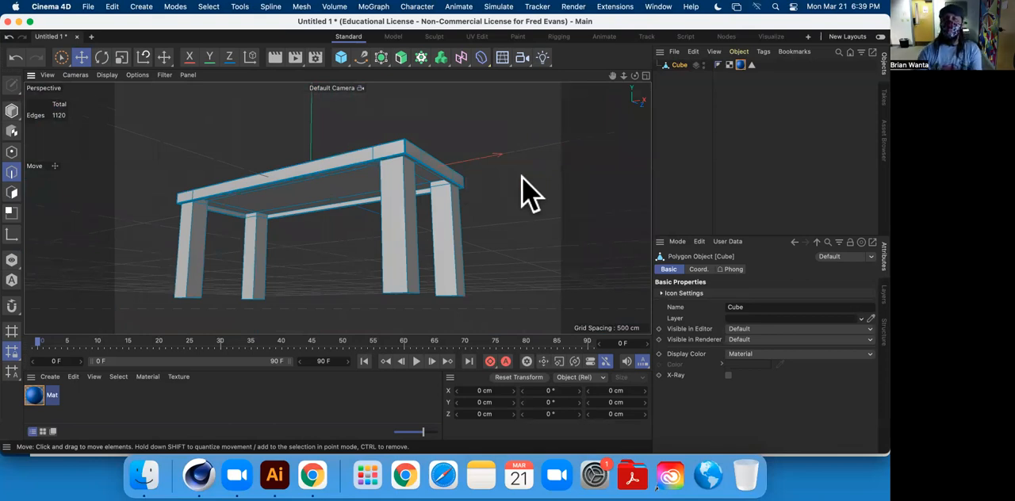
alt+drag(404, 142, 389, 125)
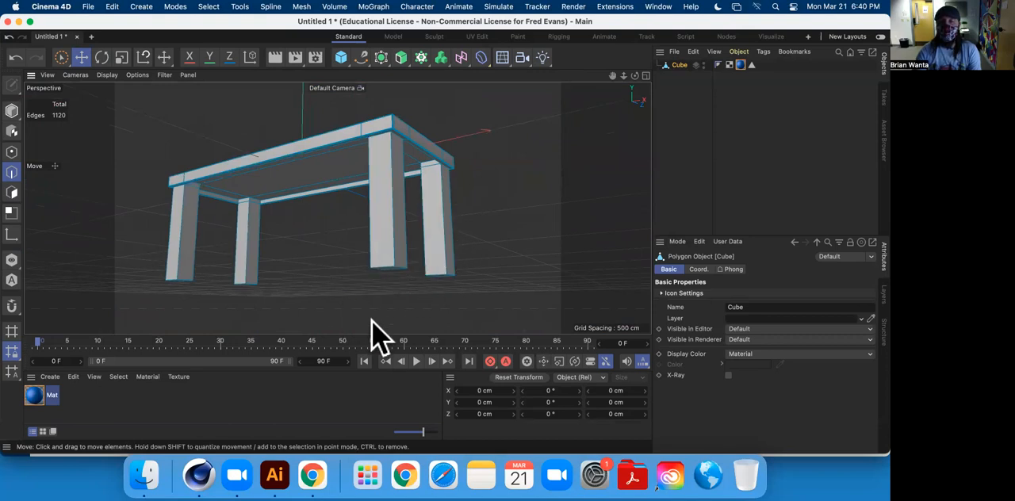
alt+middle_drag(403, 140, 396, 198)
mouse_move(397, 197)
alt+mouse_down()
mouse_move(363, 195)
mouse_move(426, 151)
mouse_move(431, 190)
mouse_move(417, 177)
mouse_move(399, 209)
alt+mouse_up()
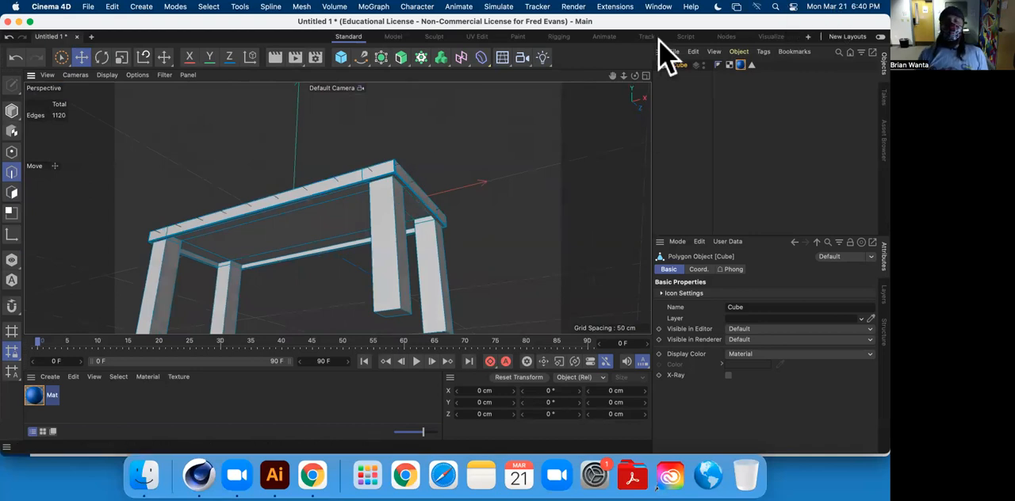
alt+drag(410, 319, 456, 262)
scroll(358, 197, up, 5)
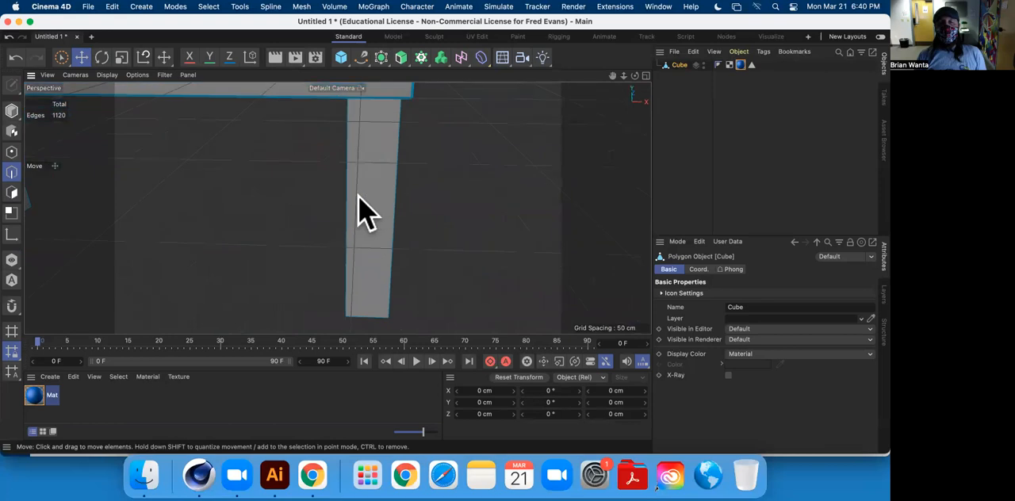
scroll(371, 190, down, 12)
alt+middle_drag(282, 170, 269, 199)
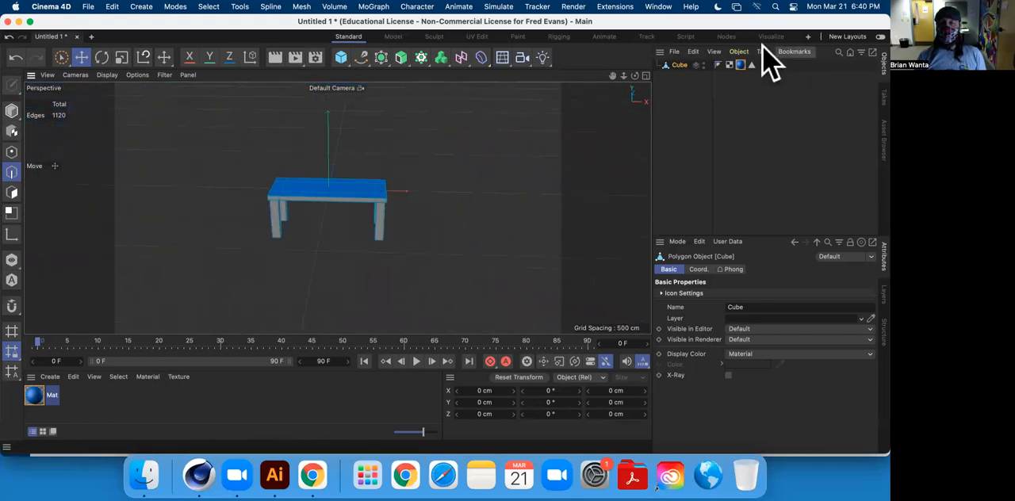
Rename the Cube object as Table and switch to Model mode.
double_click(681, 65)
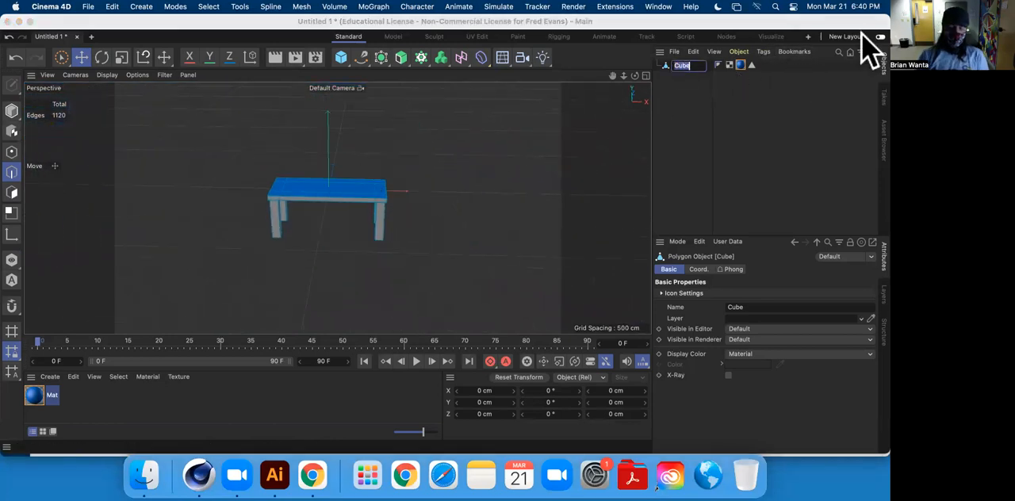
key(Return)
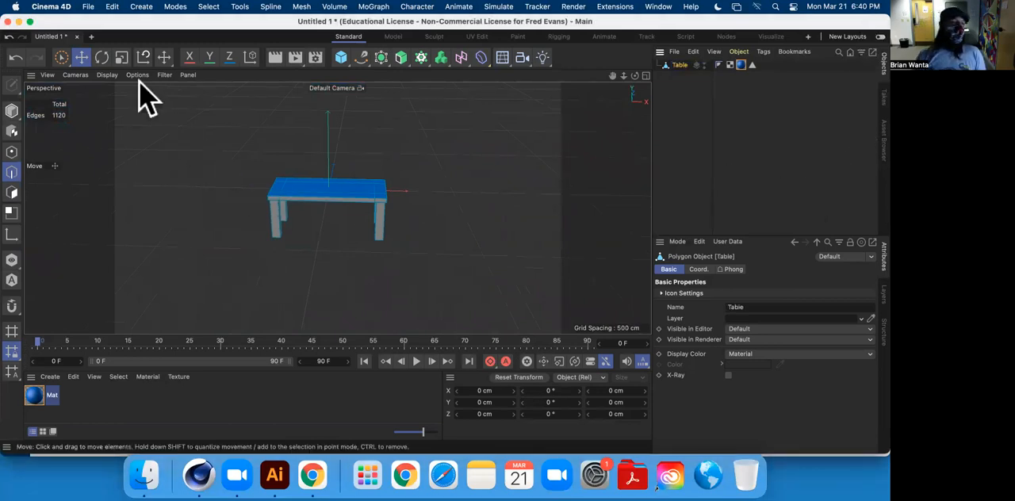
click(11, 110)
Examine the table in Model mode from below, from above and close to the recessed underside.
alt+drag(365, 189, 270, 249)
scroll(335, 186, up, 8)
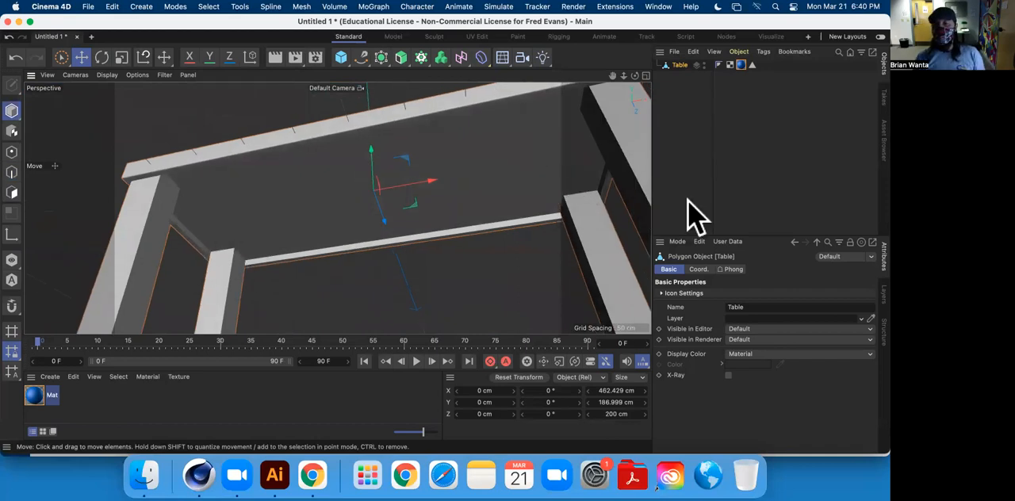
scroll(544, 194, up, 3)
scroll(547, 203, down, 10)
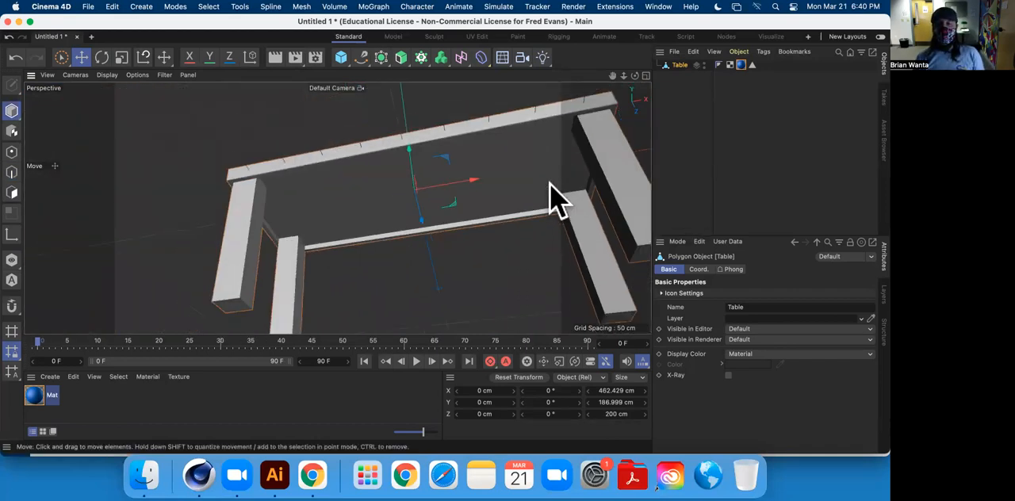
alt+drag(555, 192, 464, 172)
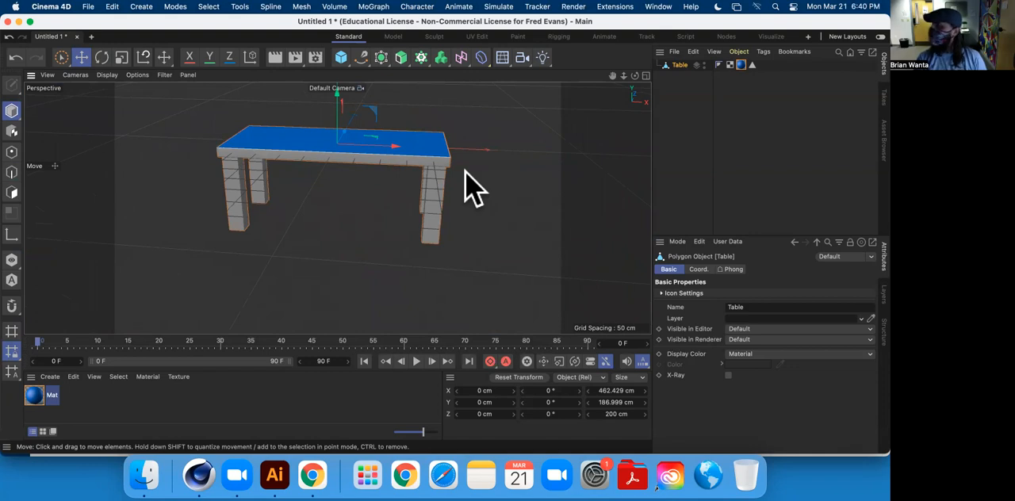
mouse_move(356, 215)
alt+mouse_down()
mouse_move(283, 140)
mouse_move(347, 213)
alt+mouse_up()
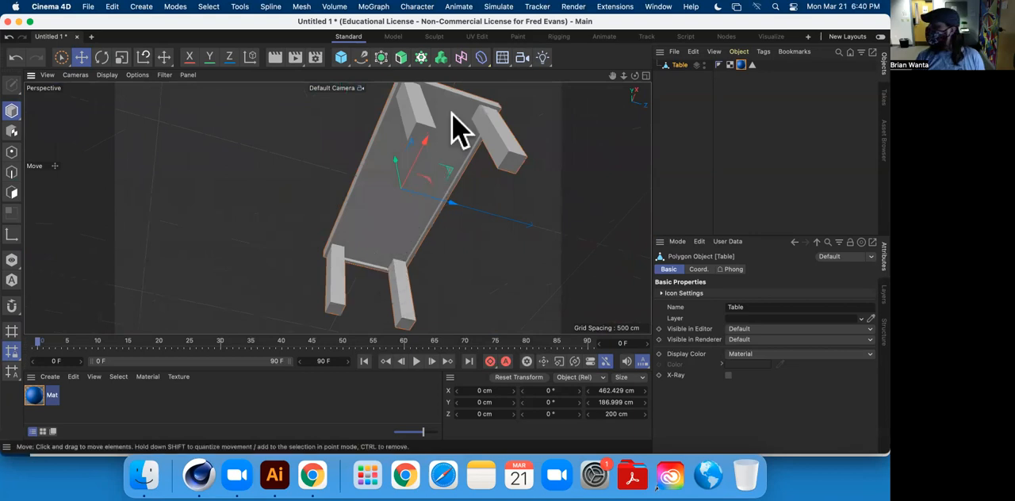
scroll(473, 123, down, 3)
scroll(473, 123, up, 5)
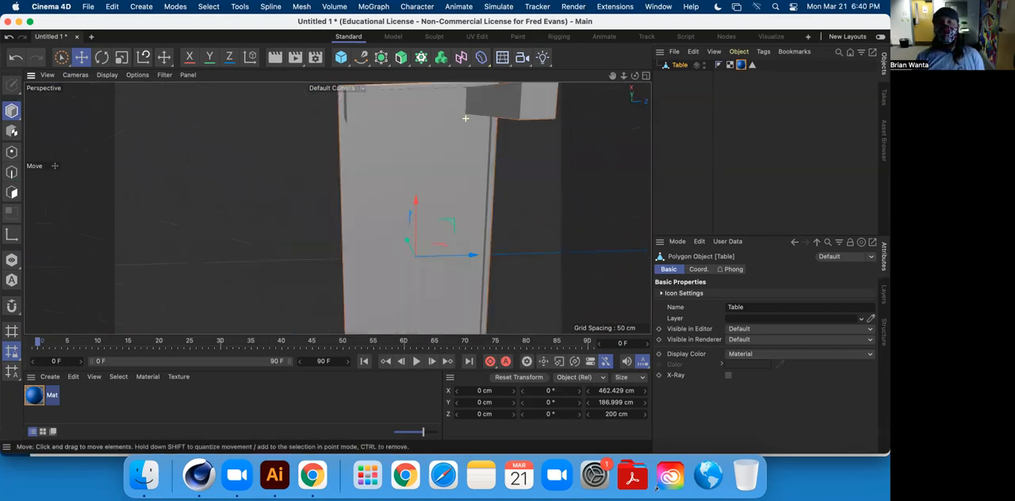
Switch to Polygon mode and examine the underside polygons, the legs and the whole table from near and far.
click(13, 193)
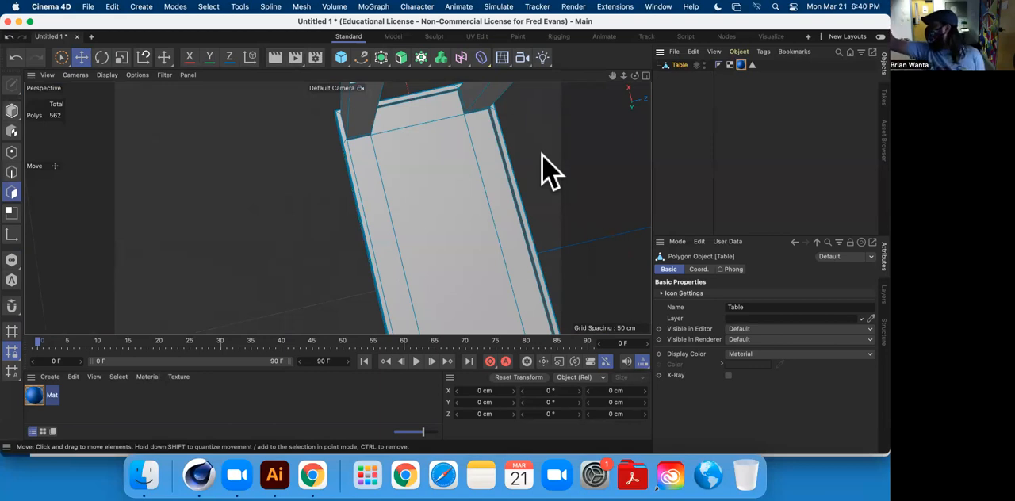
alt+middle_drag(454, 137, 330, 144)
alt+drag(330, 143, 334, 181)
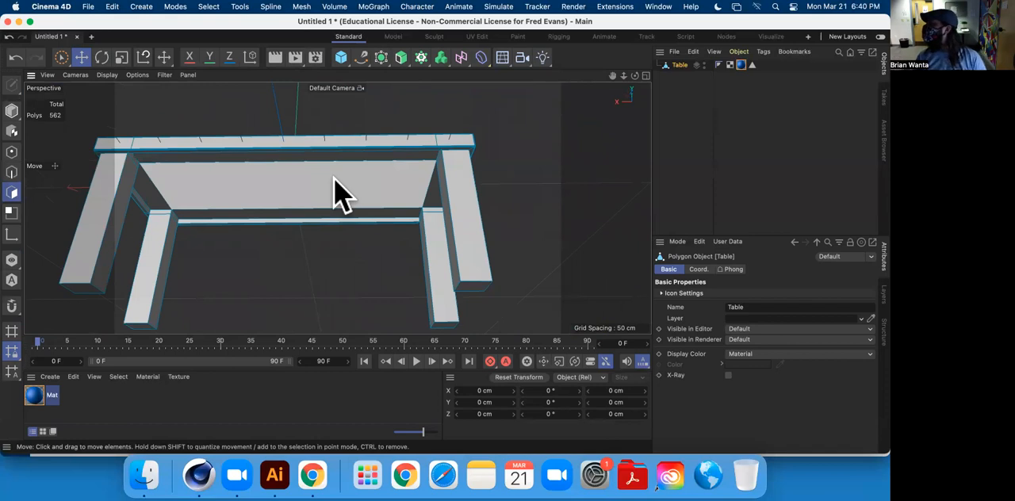
alt+drag(344, 190, 372, 229)
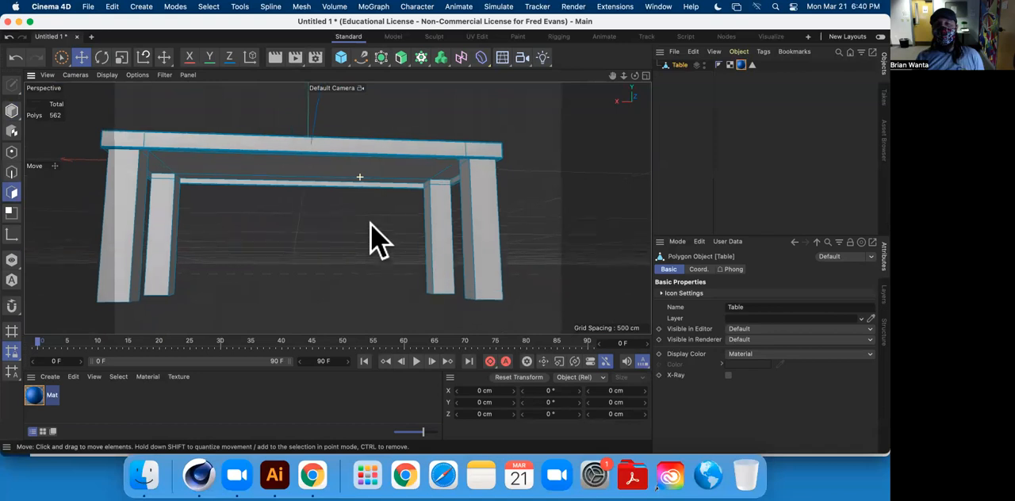
alt+drag(464, 230, 448, 169)
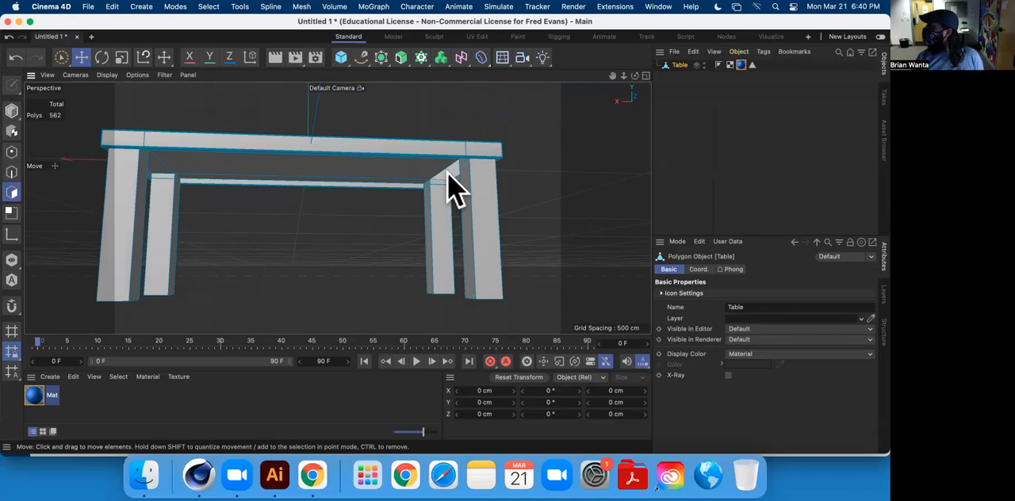
alt+drag(448, 189, 434, 169)
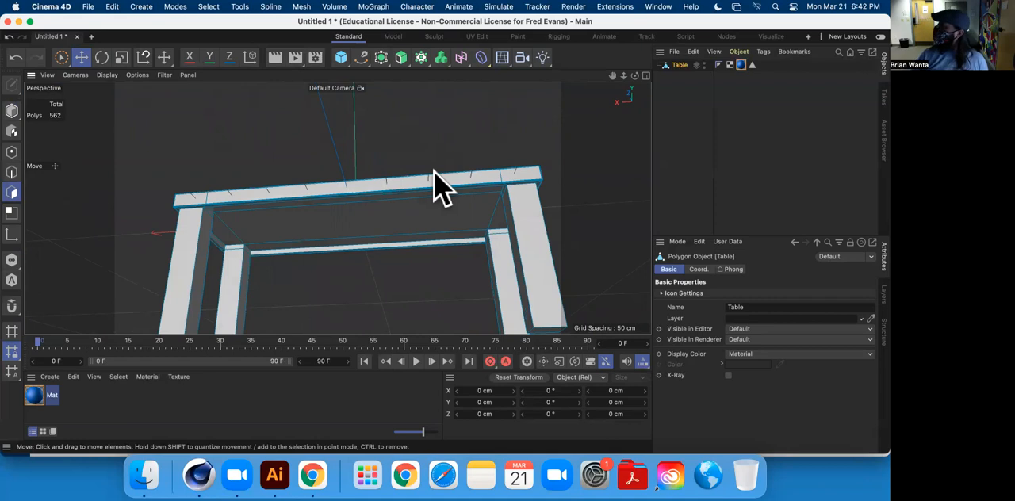
alt+drag(434, 170, 475, 179)
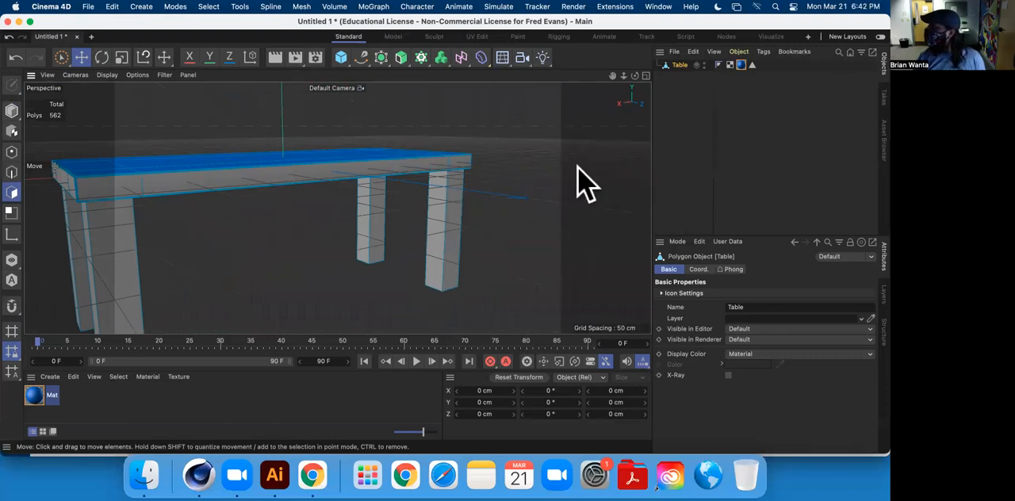
alt+drag(521, 158, 362, 227)
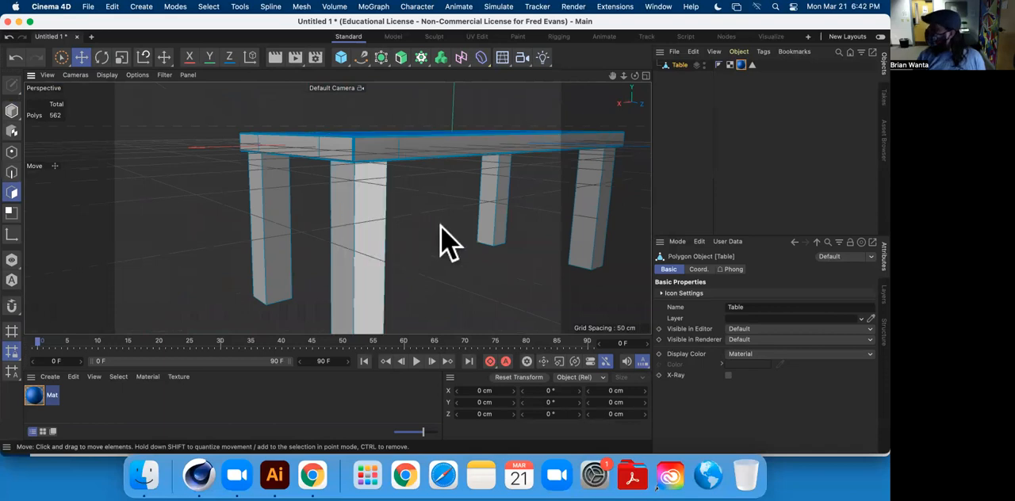
scroll(472, 254, down, 10)
alt+drag(511, 313, 311, 230)
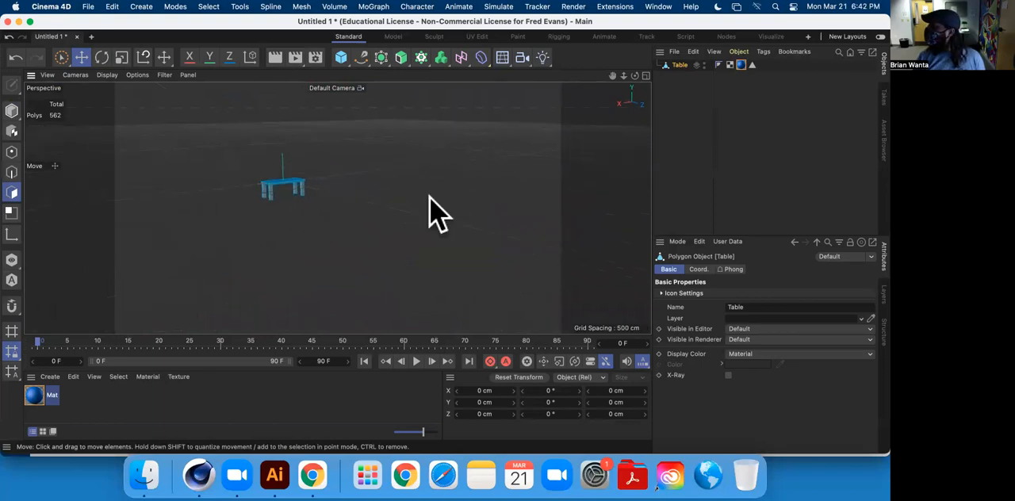
alt+middle_drag(324, 175, 378, 192)
scroll(325, 223, up, 10)
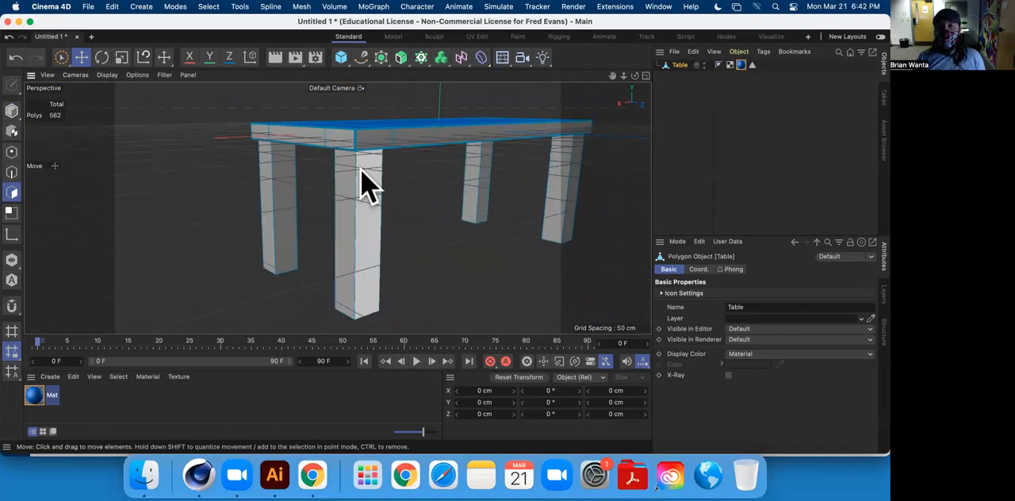
scroll(341, 214, up, 5)
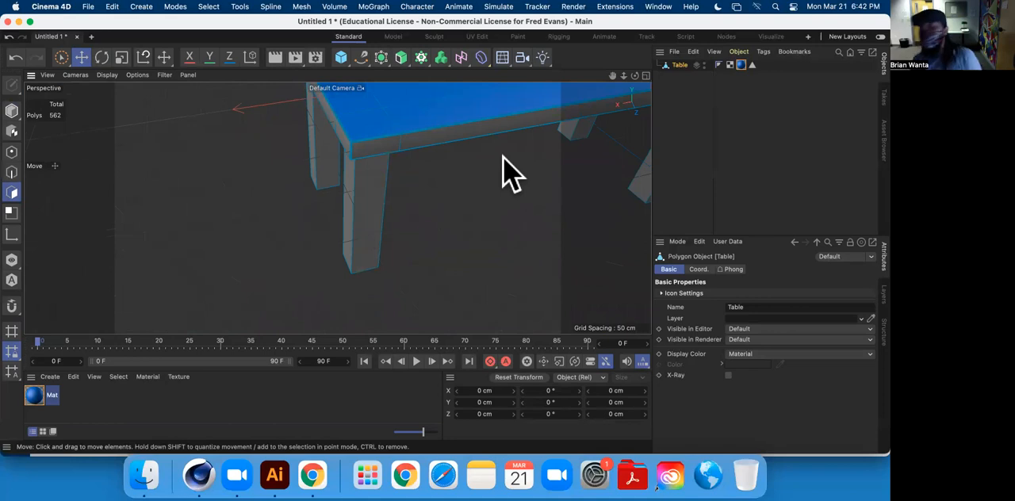
scroll(446, 225, down, 12)
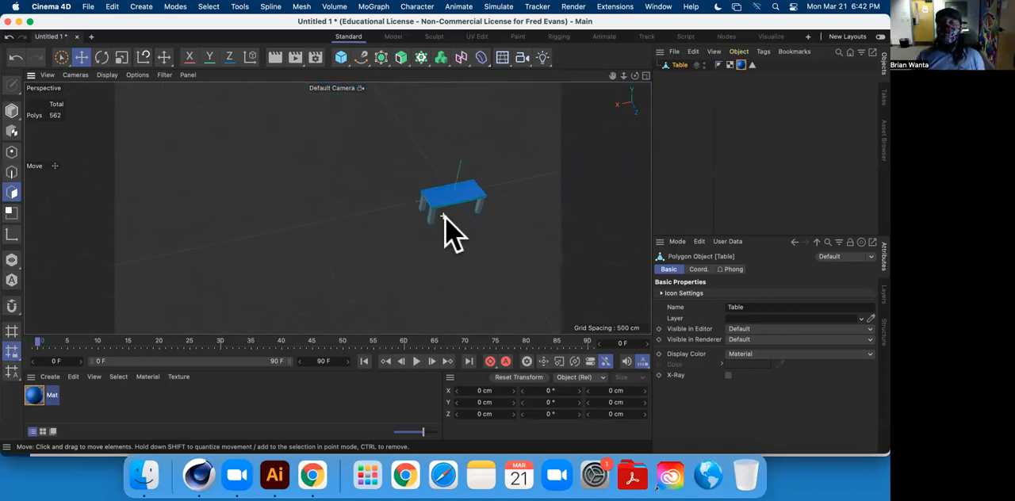
alt+middle_drag(460, 225, 362, 151)
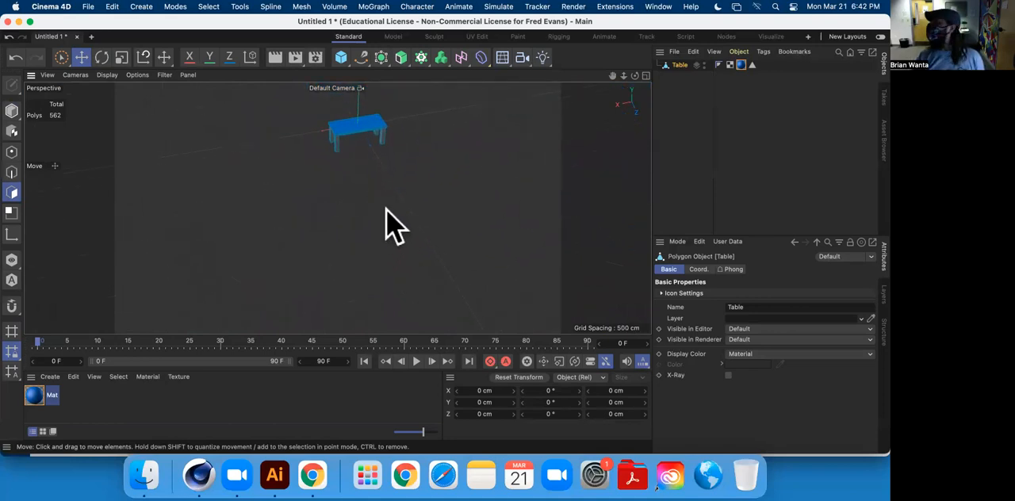
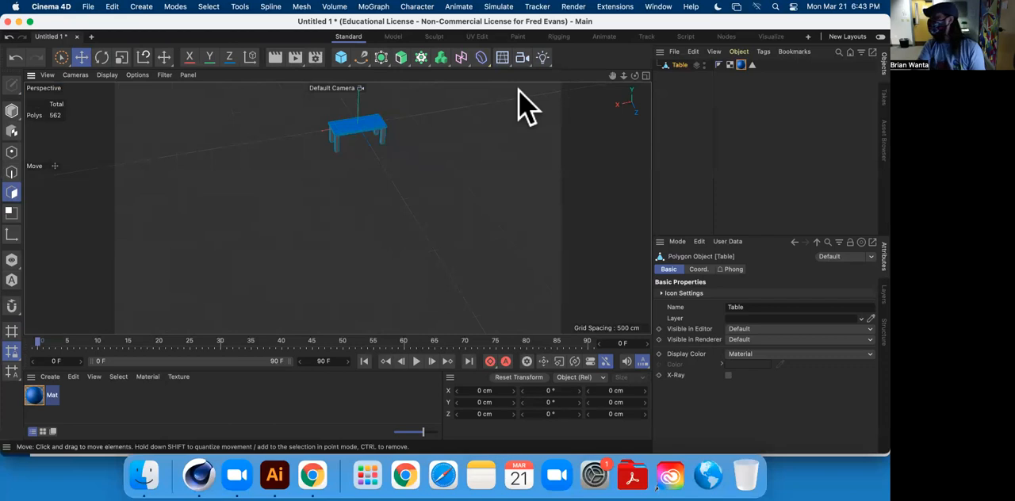
Examine the whole table and its recessed underside from below, up close and from a distance.
alt+drag(377, 176, 324, 196)
scroll(292, 175, down, 2)
scroll(305, 186, up, 6)
scroll(305, 195, up, 3)
alt+drag(386, 245, 369, 150)
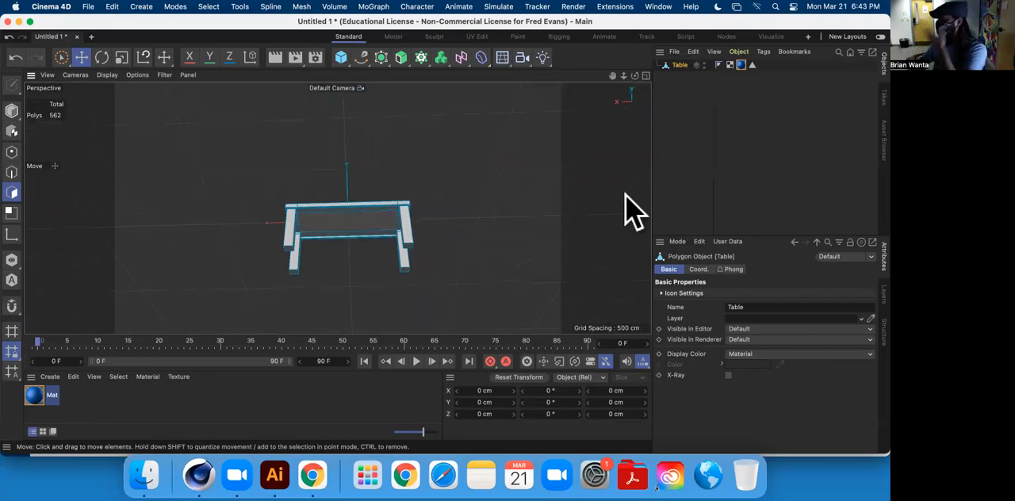
alt+drag(441, 199, 430, 176)
scroll(382, 195, up, 2)
scroll(382, 208, up, 2)
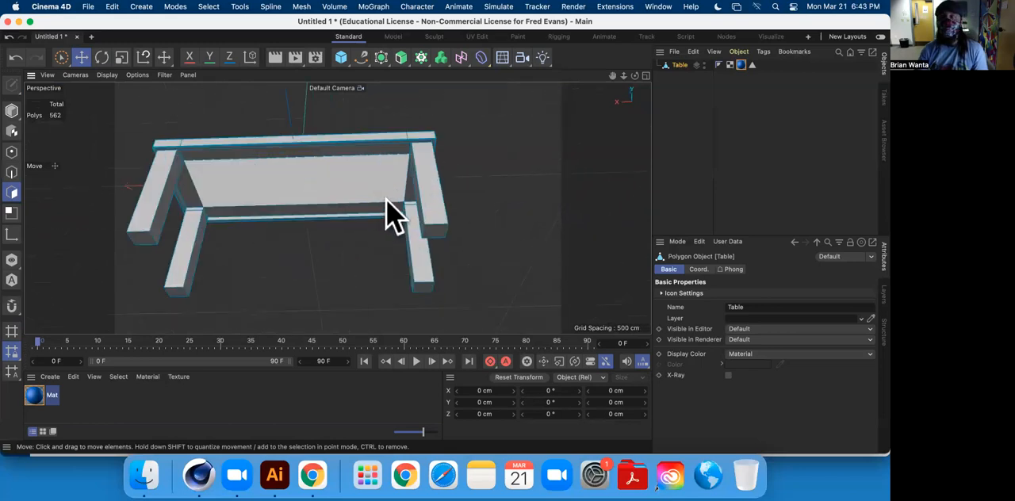
alt+drag(292, 184, 414, 175)
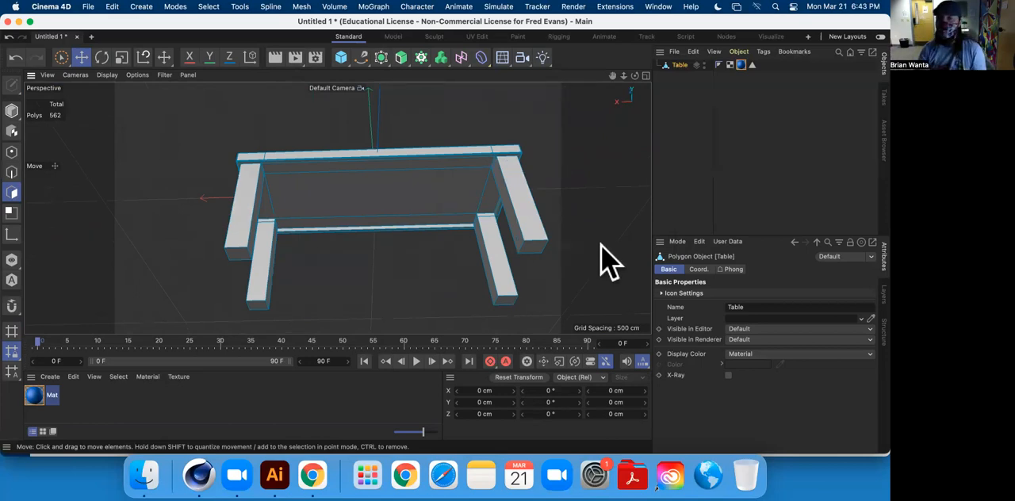
Examine the table from above and from the front, checking the tabletop, rim and legs.
scroll(445, 187, down, 6)
scroll(445, 178, down, 7)
alt+drag(445, 179, 448, 288)
alt+middle_drag(432, 214, 333, 233)
scroll(385, 258, up, 10)
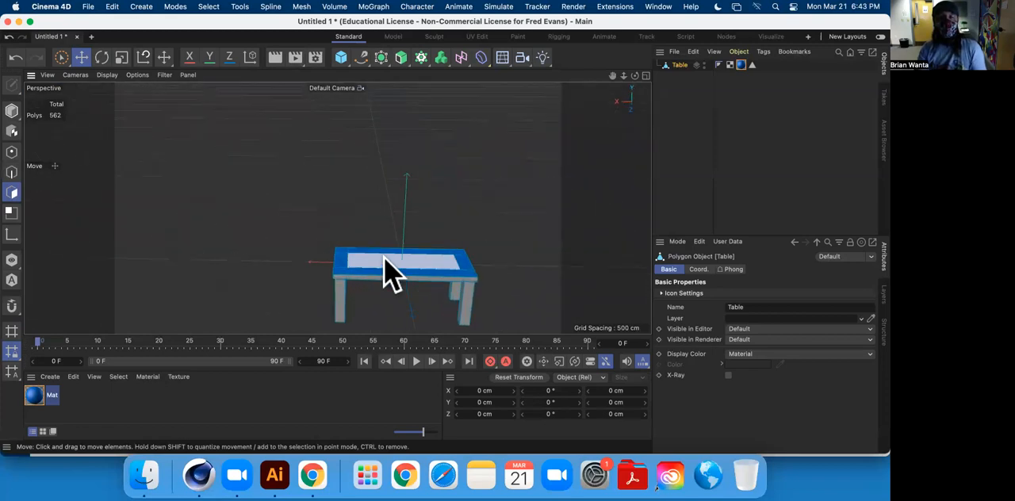
alt+middle_drag(431, 248, 391, 172)
alt+drag(391, 188, 492, 158)
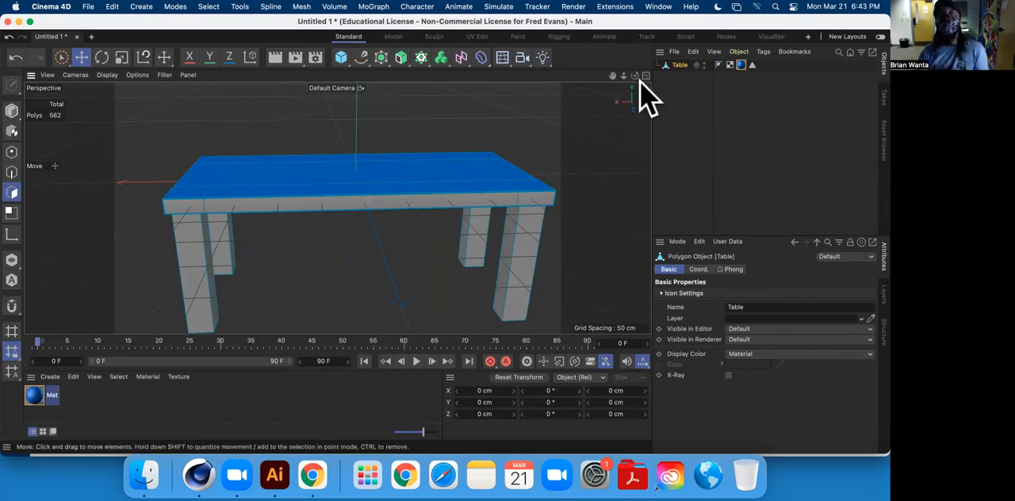
scroll(566, 164, down, 3)
scroll(551, 191, up, 3)
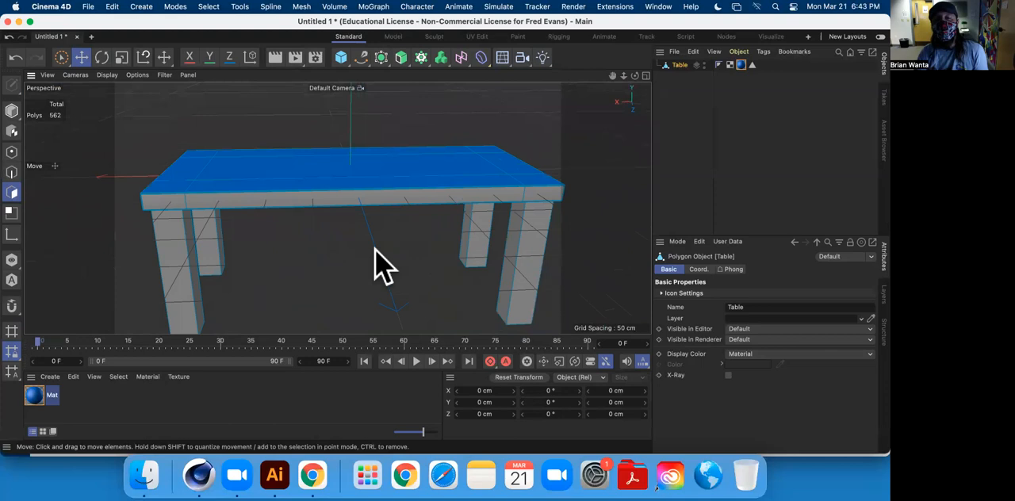
scroll(380, 265, down, 5)
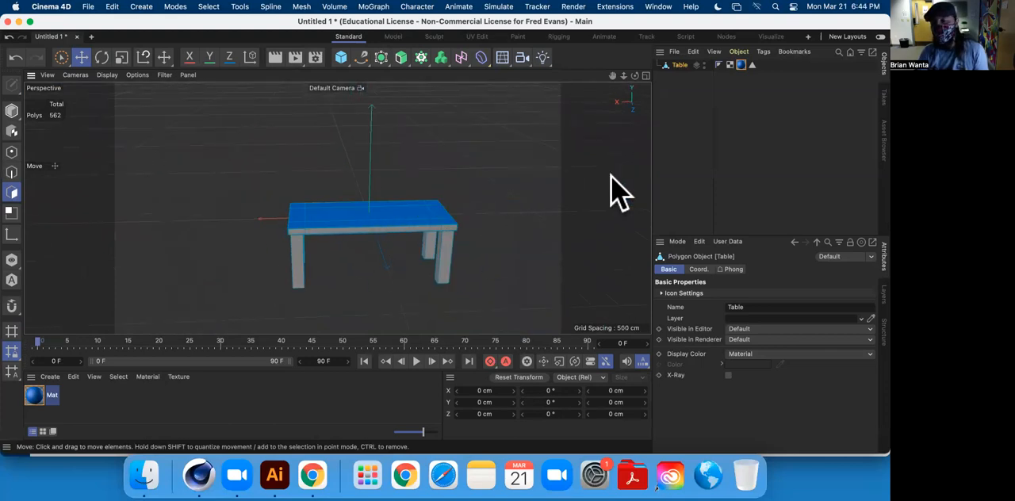
Check the layer list, then reselect the Table object and bring back its basic properties.
click(688, 143)
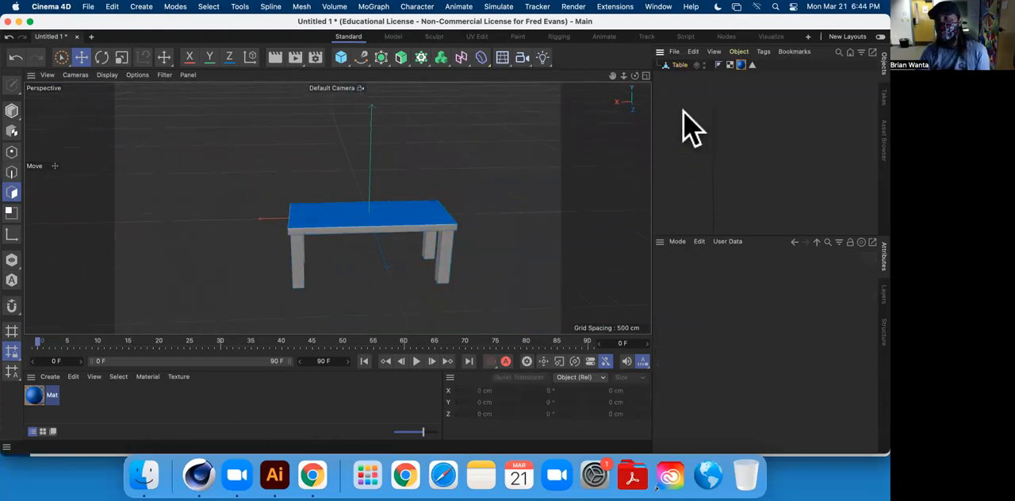
click(883, 293)
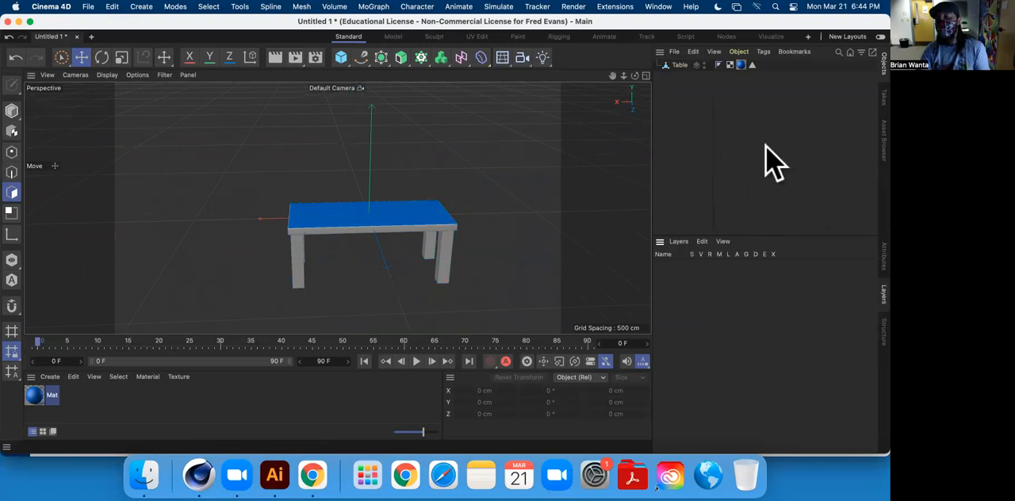
click(679, 65)
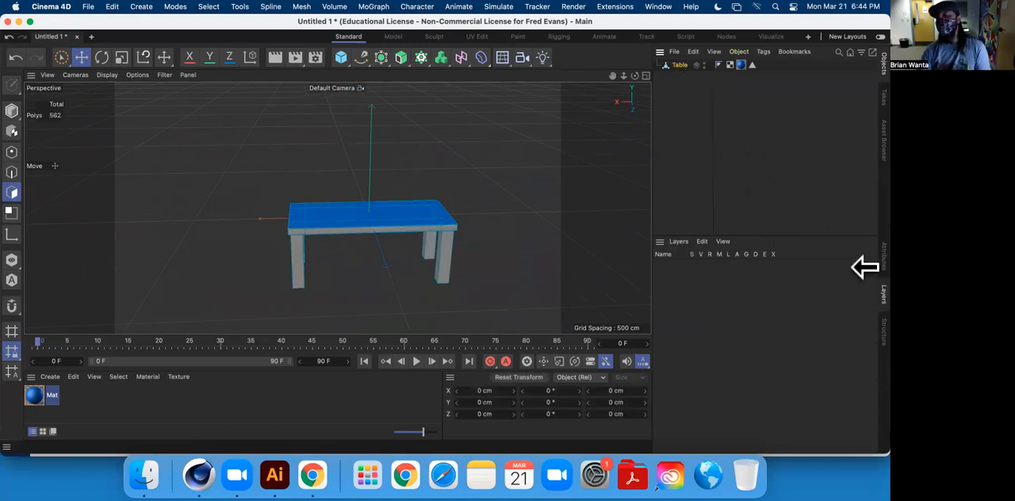
click(880, 253)
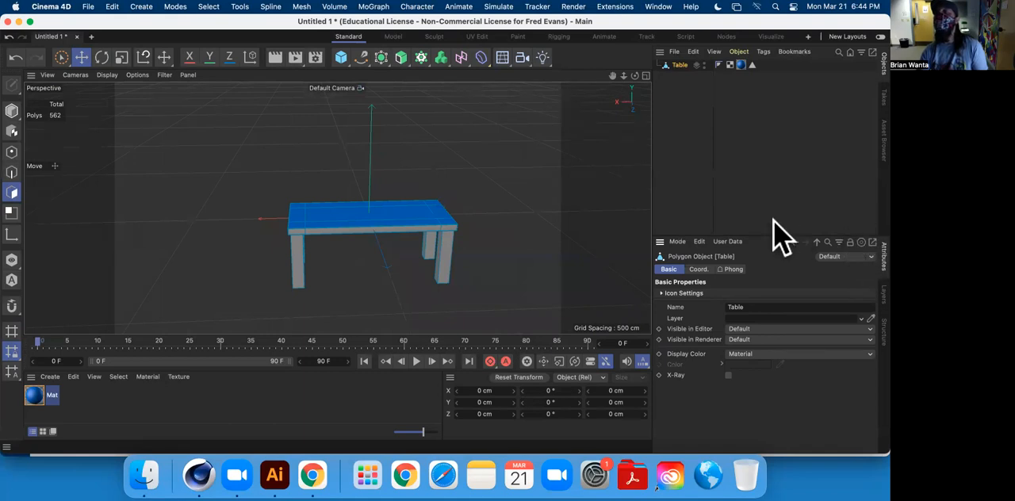
In Edge mode, make a Loop/Path Cut across the middle of the table's underside at a 51.06% offset.
mouse_move(362, 249)
alt+mouse_down()
mouse_move(328, 163)
mouse_move(333, 146)
mouse_move(298, 134)
alt+mouse_up()
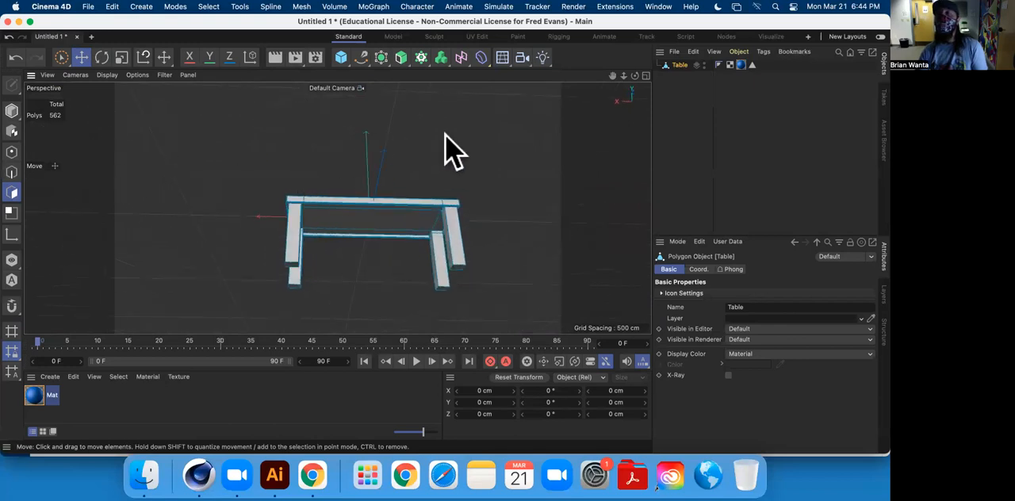
click(11, 174)
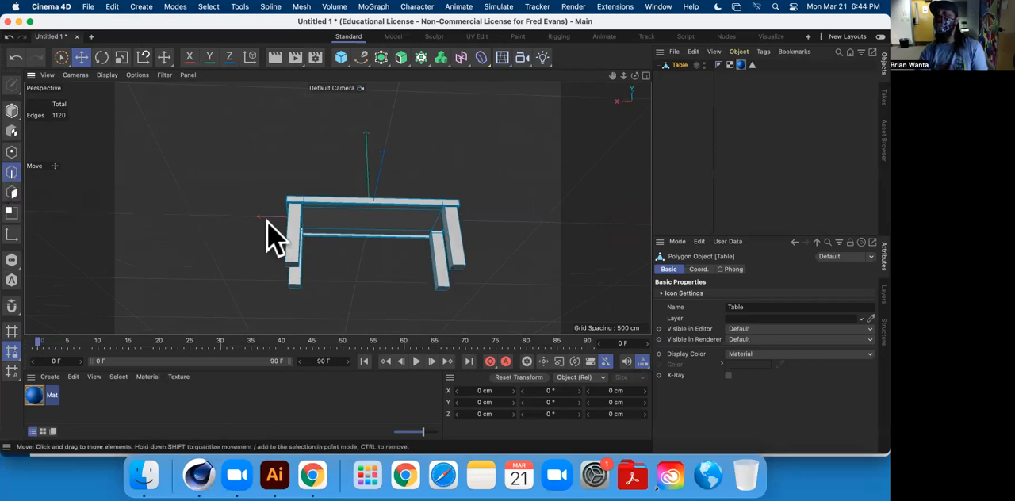
right_click(449, 142)
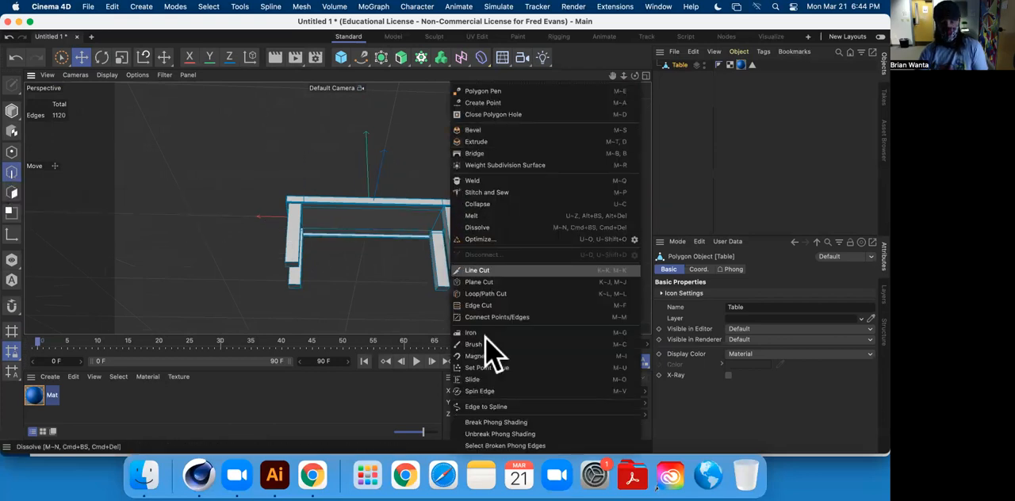
click(519, 293)
click(375, 219)
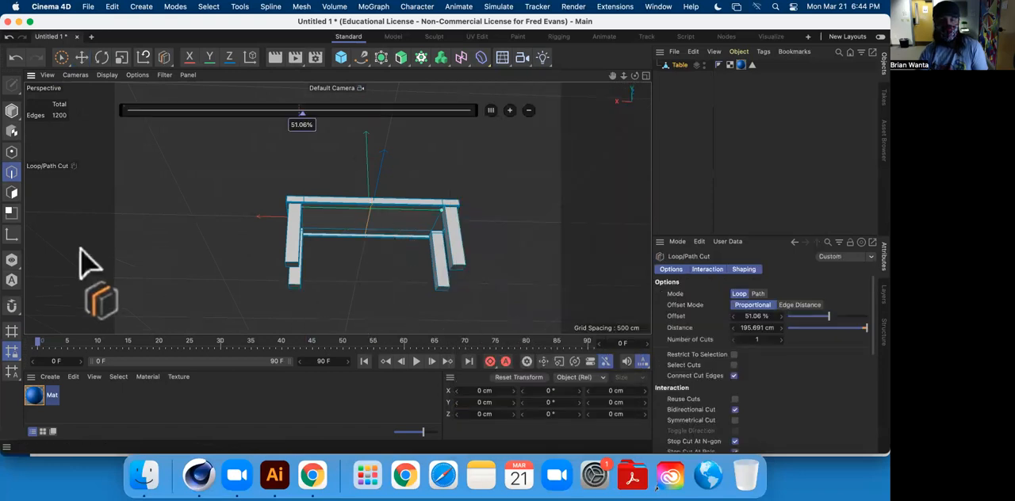
Select the whole new edge loop running around the middle of the table with the Move tool.
click(82, 58)
scroll(361, 230, down, 2)
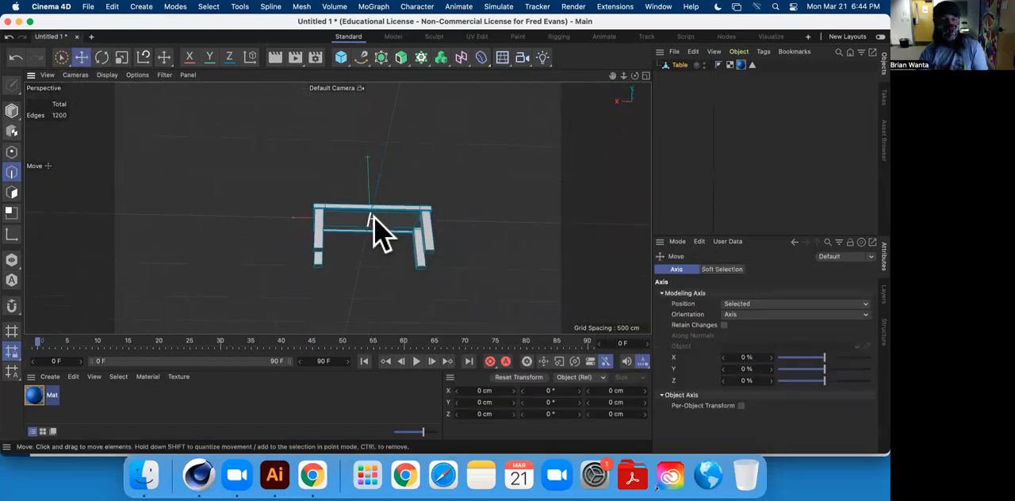
scroll(377, 228, up, 4)
alt+drag(351, 219, 367, 159)
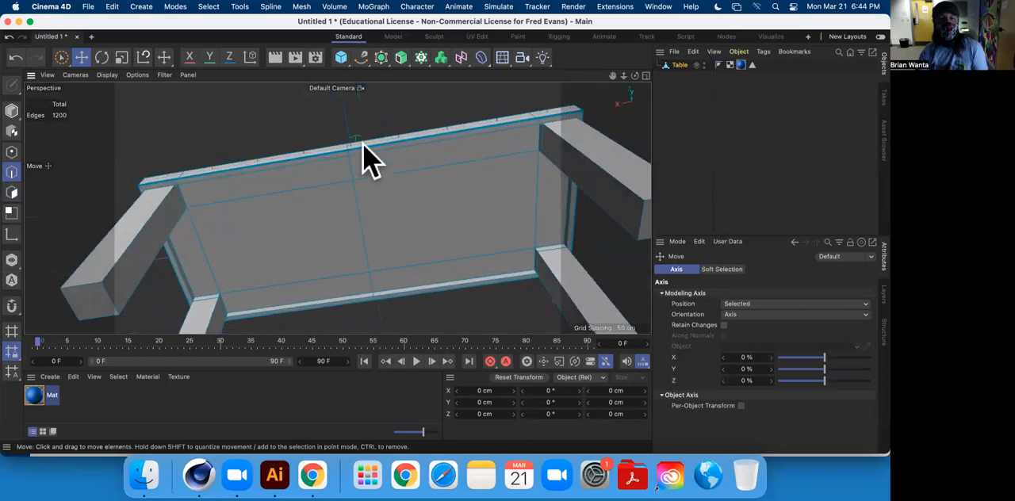
alt+drag(439, 195, 405, 215)
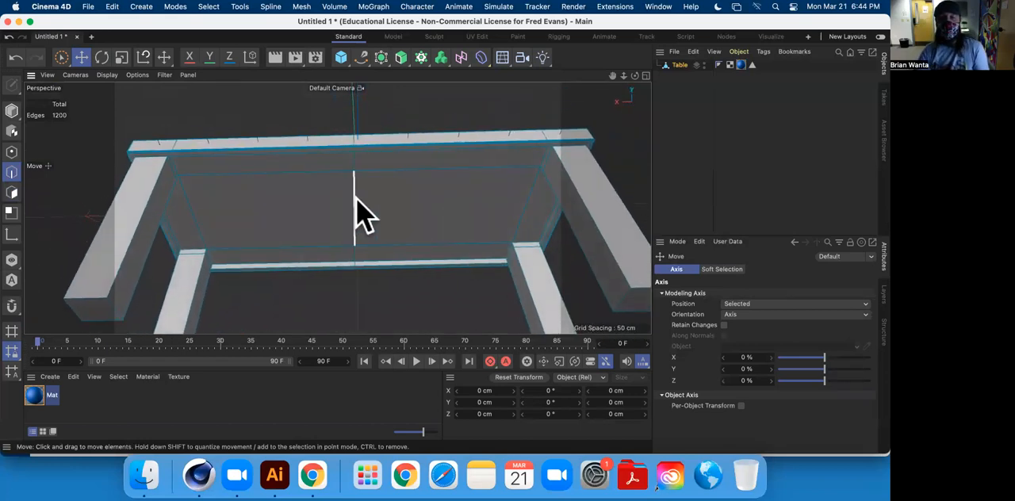
click(349, 205)
alt+drag(356, 220, 368, 176)
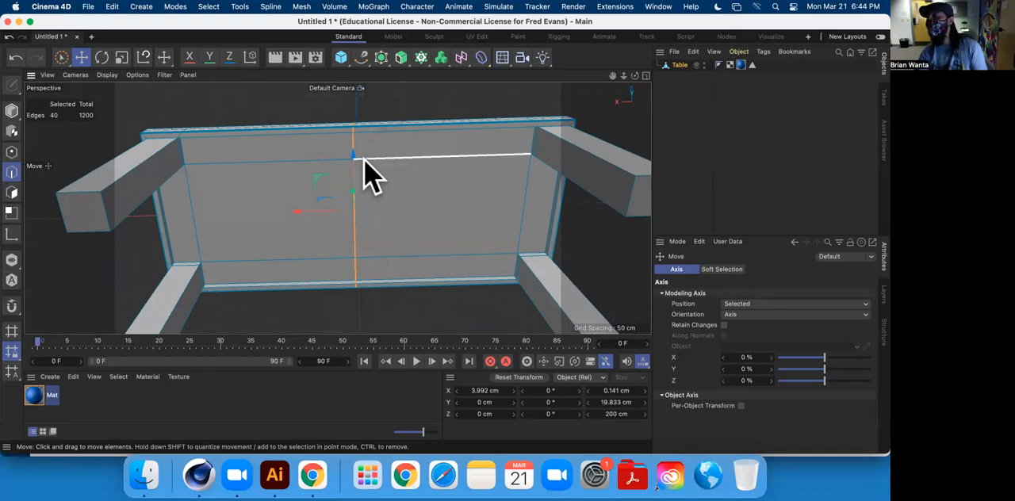
Add two lengthwise underside edges to the loop selection and remove both from it again.
alt+drag(354, 151, 431, 238)
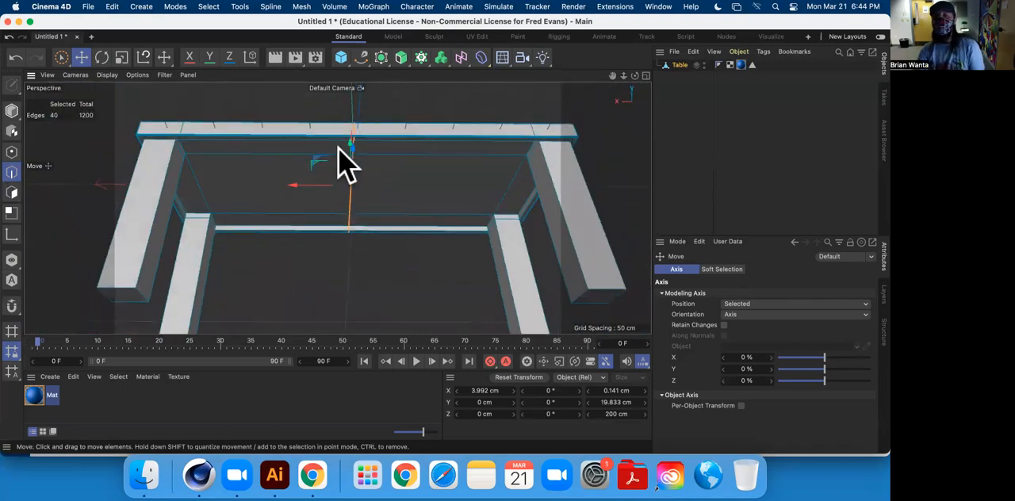
shift+click(394, 142)
shift+click(482, 156)
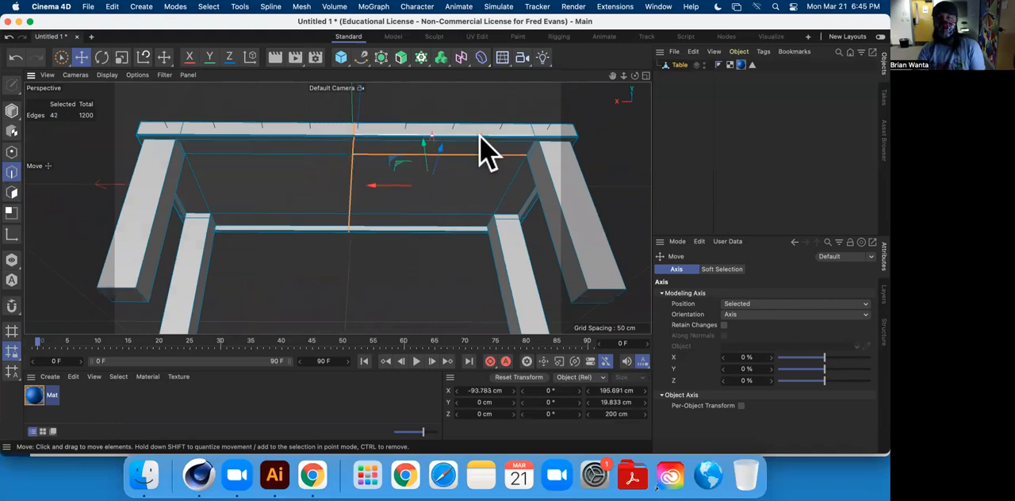
ctrl+click(479, 135)
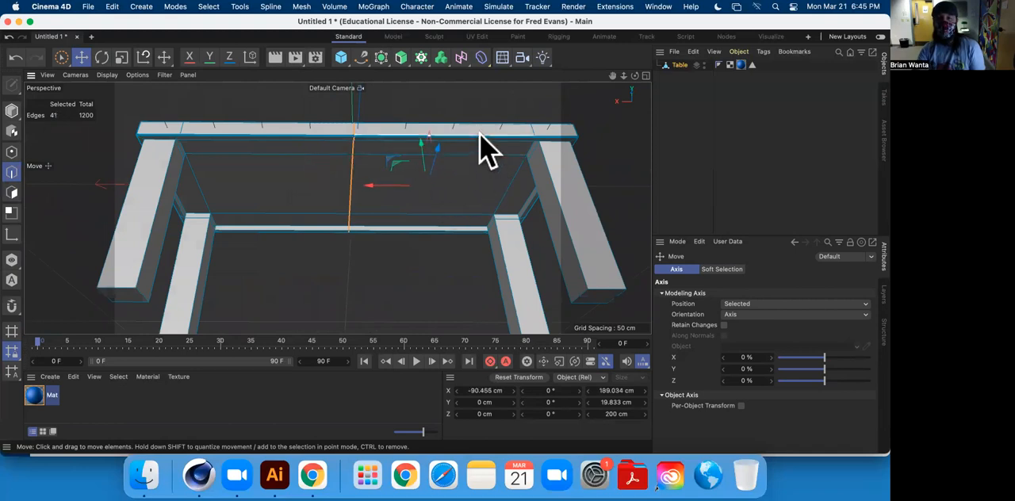
ctrl+click(479, 133)
Dissolve the selected middle edge loop.
alt+drag(409, 220, 450, 143)
right_click(512, 109)
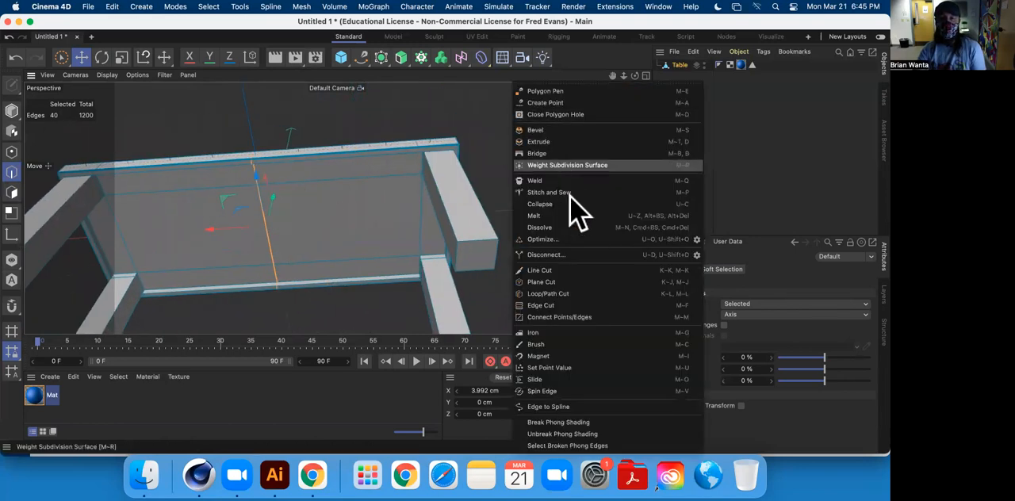
click(574, 227)
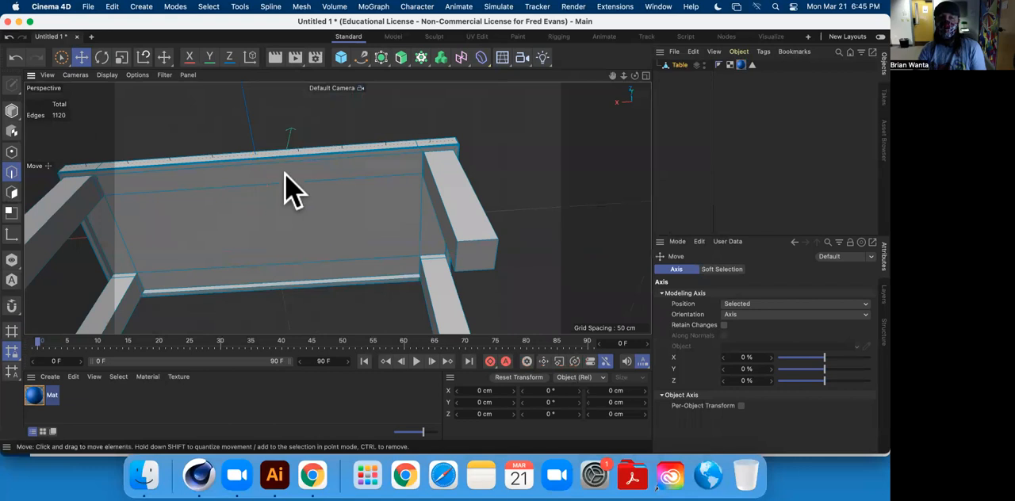
Add a new 200 cm cube and move it along the X axis to stand clear beside the table.
mouse_move(267, 177)
alt+mouse_down()
mouse_move(340, 193)
mouse_move(345, 151)
mouse_move(344, 199)
alt+mouse_up()
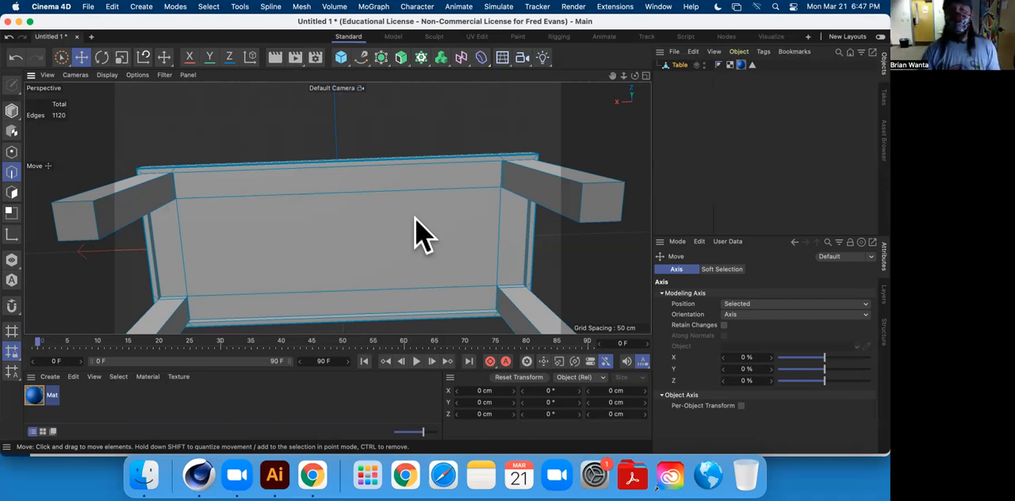
alt+drag(399, 198, 328, 245)
scroll(320, 195, down, 10)
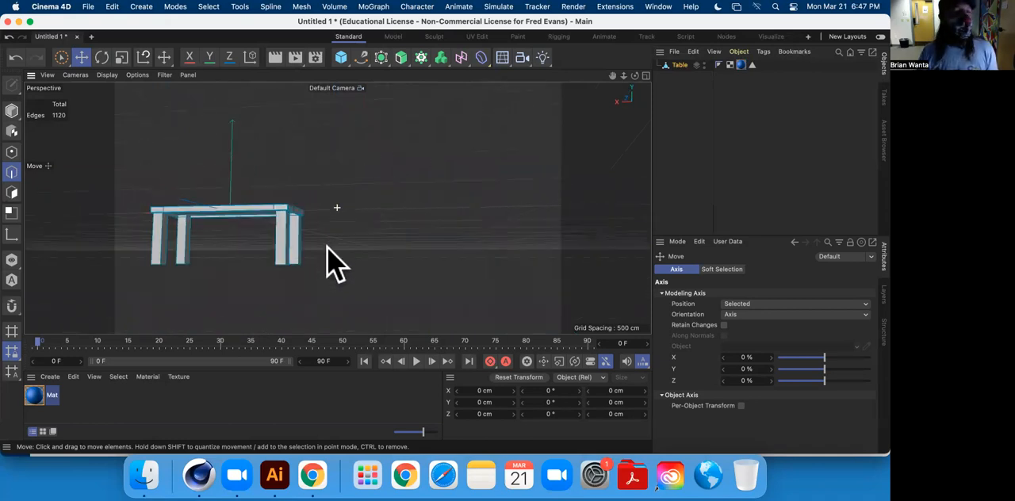
click(341, 57)
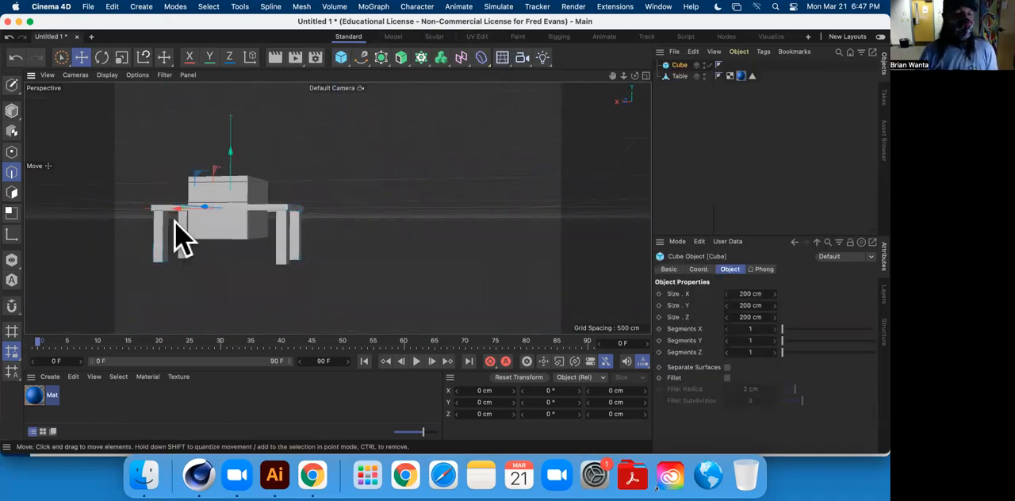
drag(181, 223, 354, 208)
Convert the new cube into an editable polygon object, look over its edges and undo the conversion.
click(12, 85)
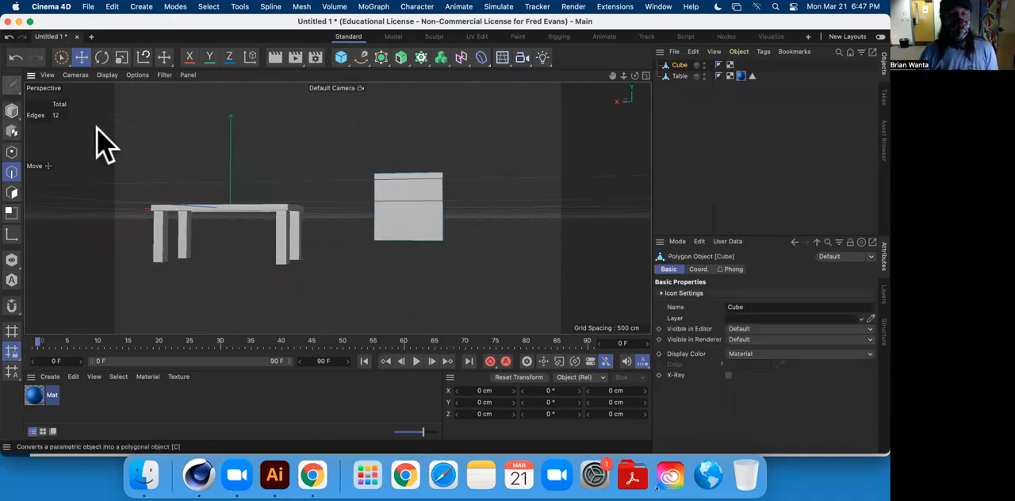
scroll(453, 226, down, 2)
scroll(476, 227, up, 2)
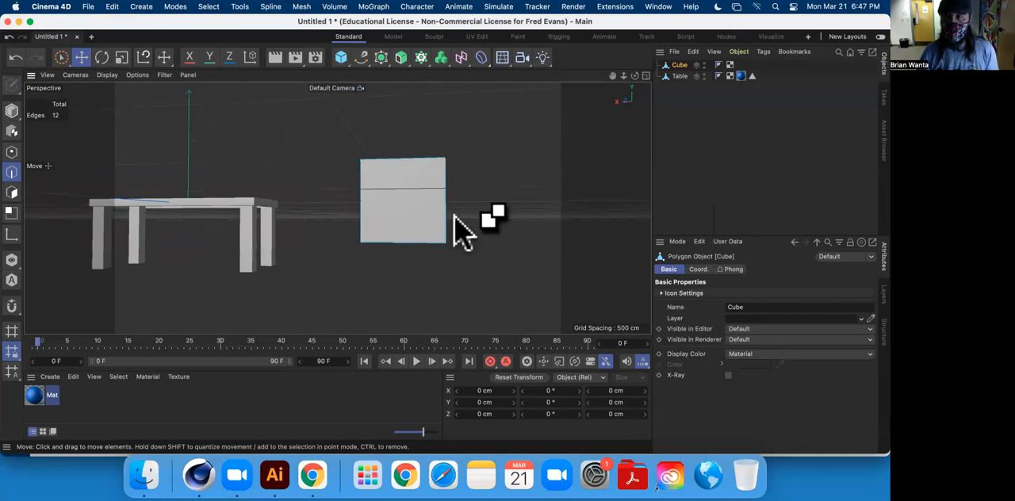
key(super+z)
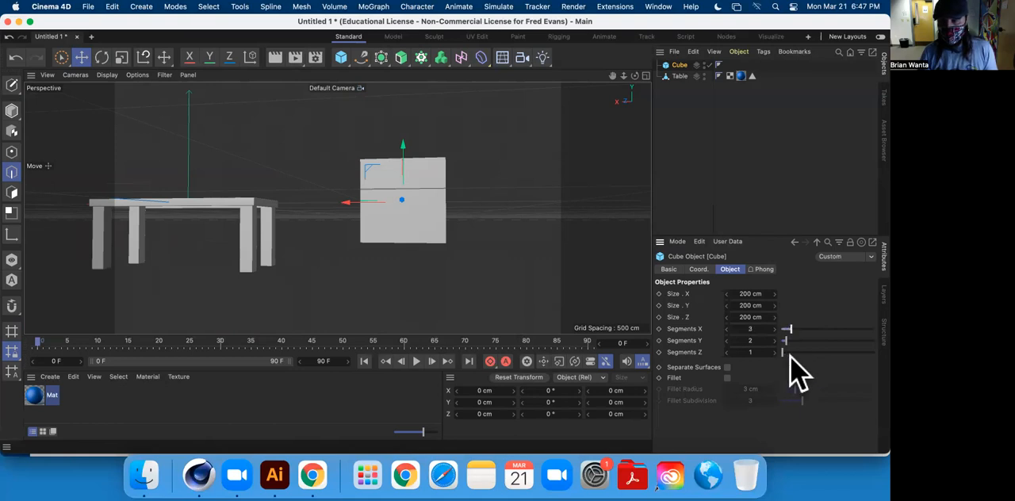
Set the cube's X, Y and Z segments to 2, make it editable and examine its divided underside.
click(755, 328)
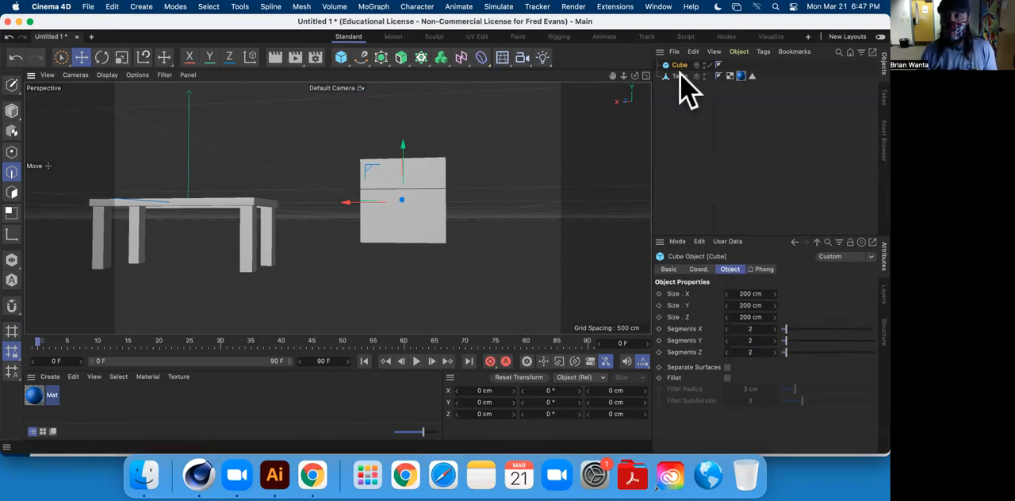
click(11, 84)
scroll(443, 218, down, 2)
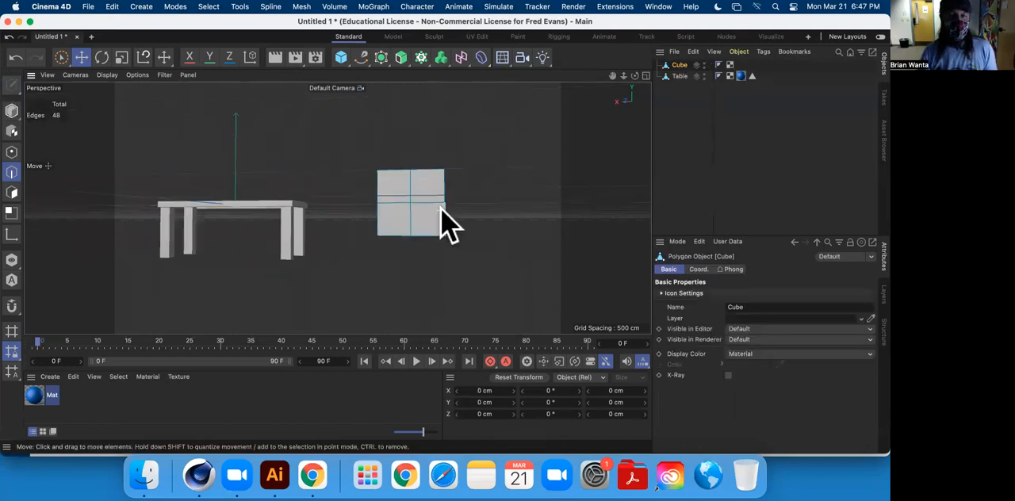
scroll(438, 214, up, 5)
alt+drag(420, 226, 426, 97)
alt+drag(424, 196, 385, 131)
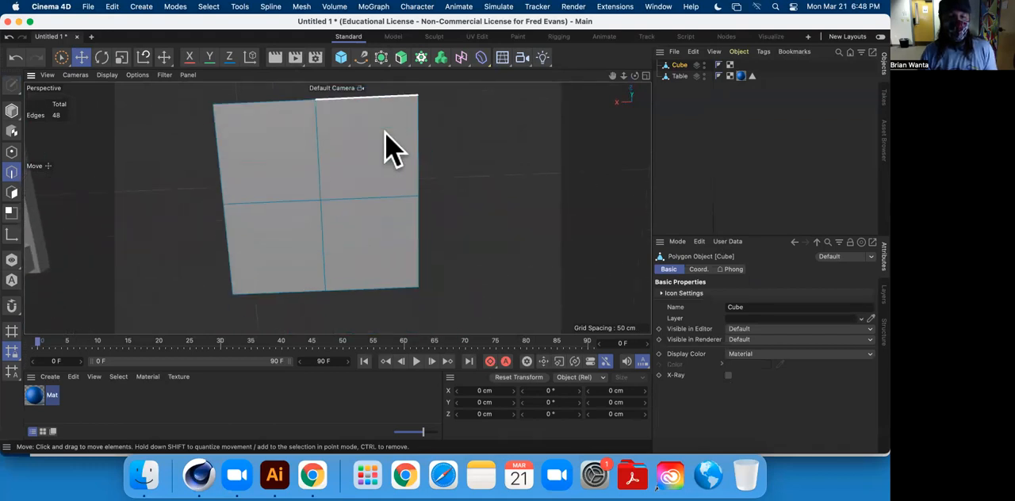
Undo the cube's conversion and set its X, Y and Z segments to 3 each.
key(super+z)
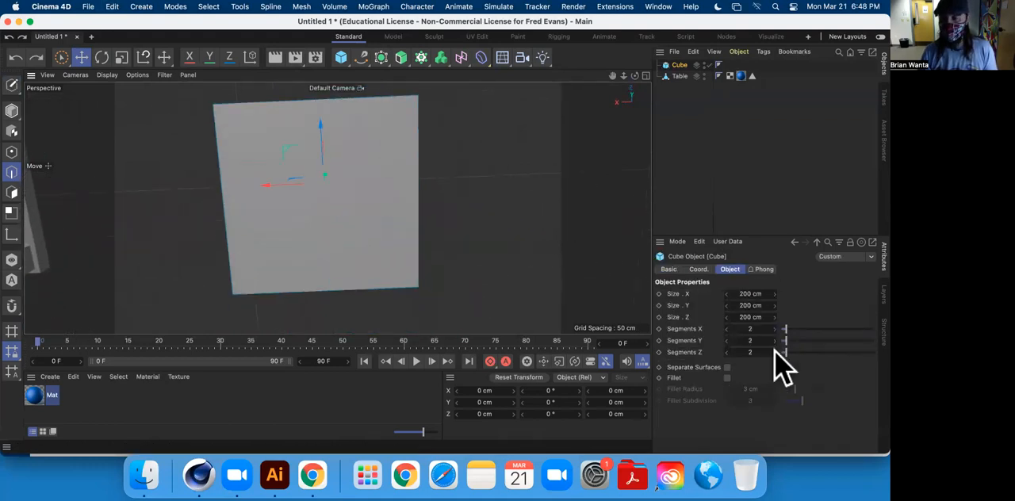
click(757, 328)
text(3)
key(Tab)
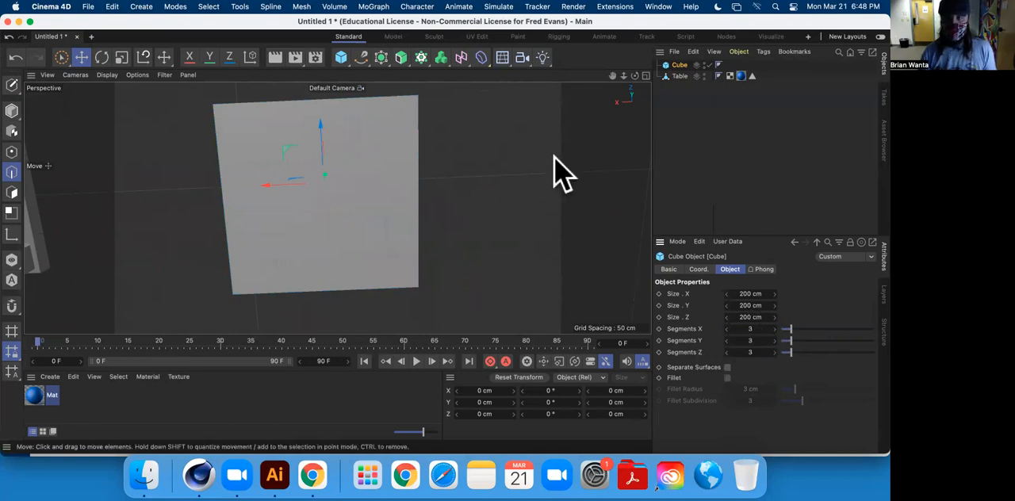
Make the cube editable and dissolve the two edge loops that divide it along the Z axis.
click(11, 85)
alt+drag(474, 165, 491, 177)
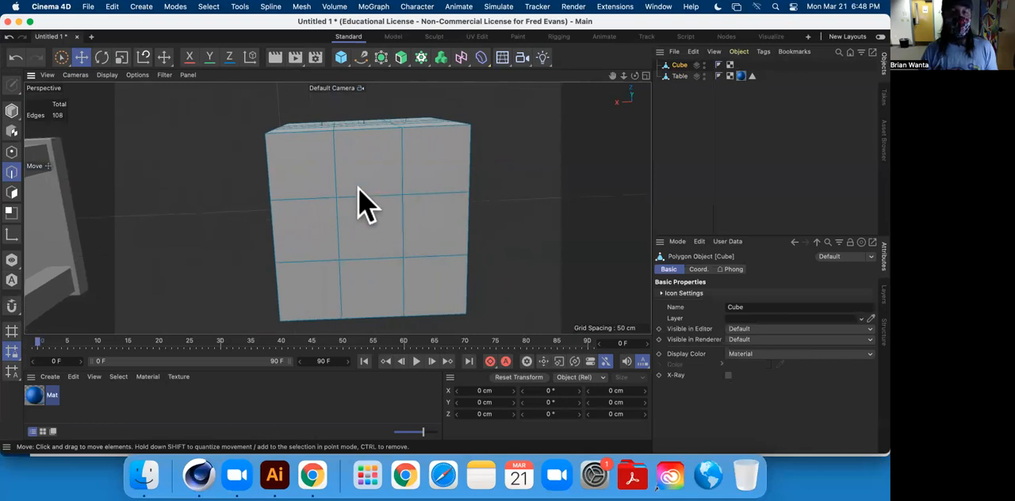
double_click(361, 196)
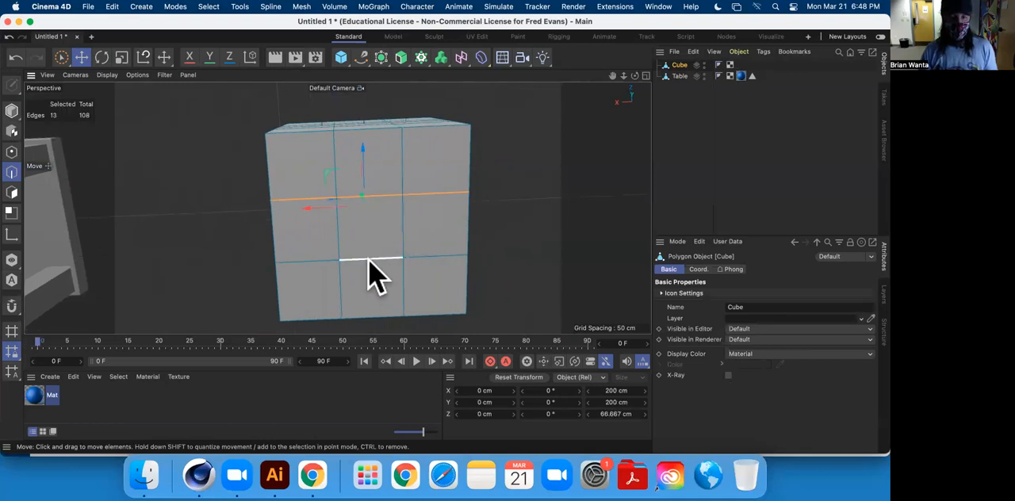
right_click(535, 187)
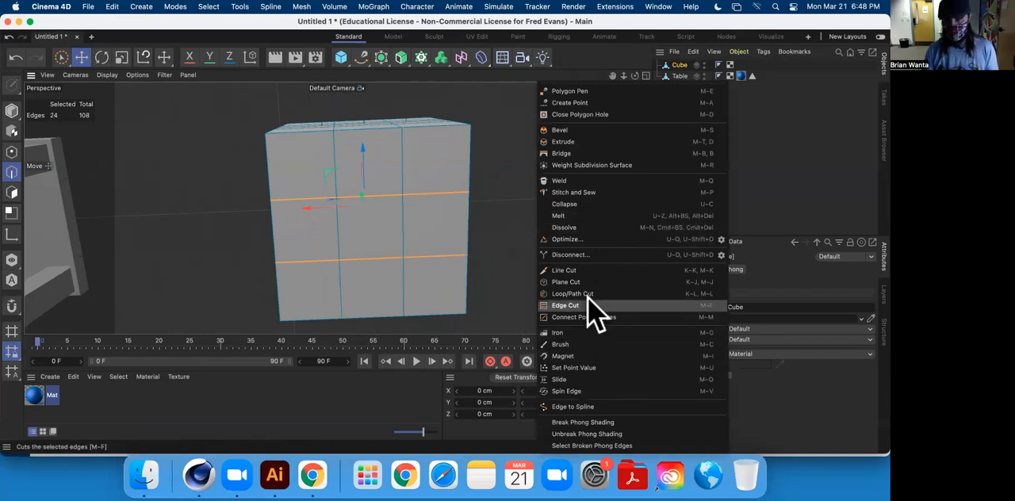
click(577, 227)
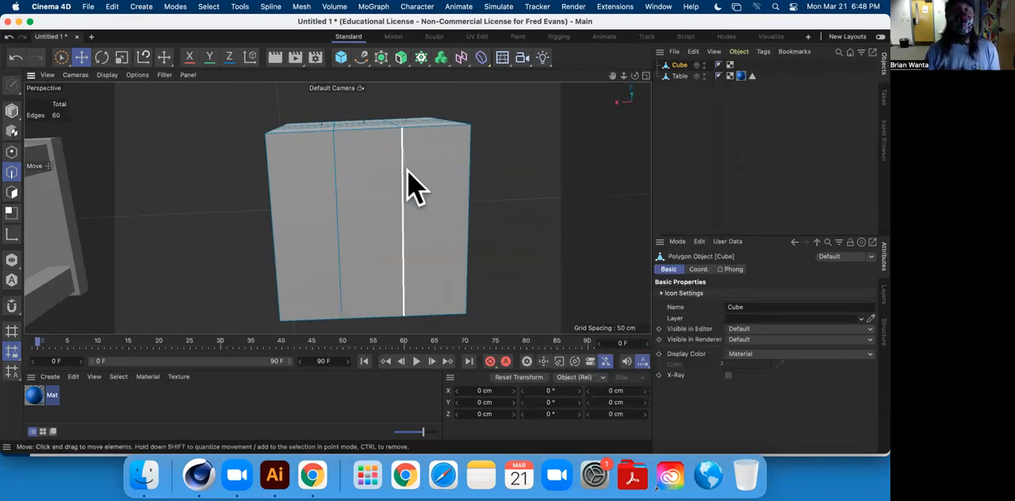
Select the two edge loops dividing the cube along X and scale them apart to about 115 cm.
double_click(404, 188)
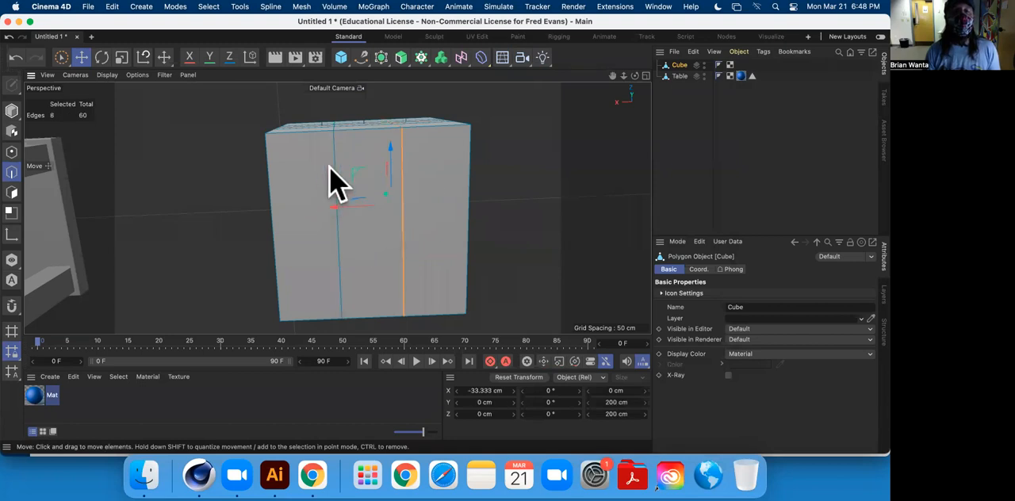
shift+double_click(337, 180)
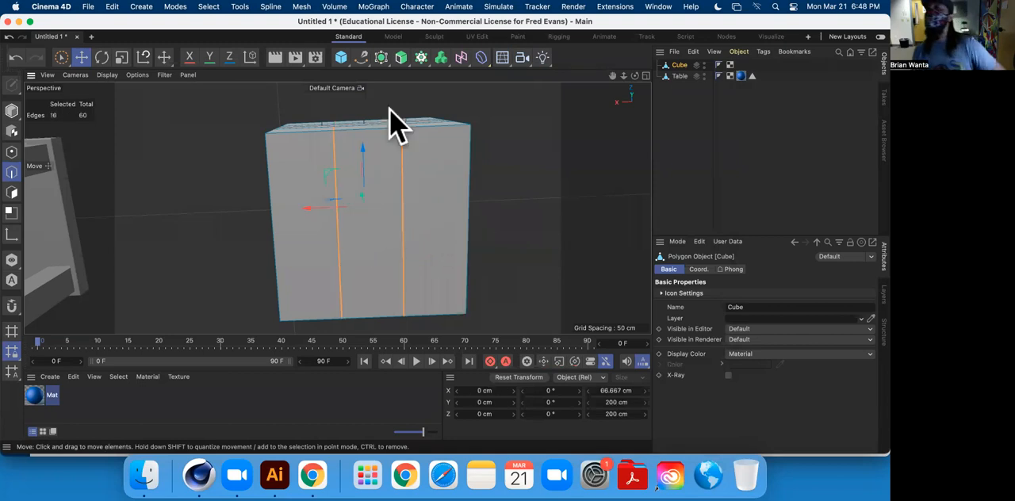
alt+drag(431, 211, 404, 187)
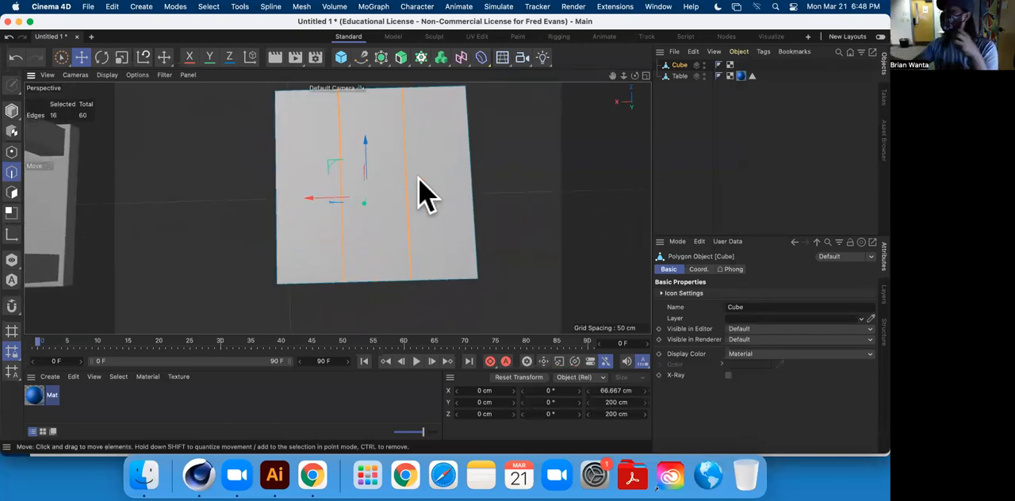
alt+drag(483, 215, 319, 229)
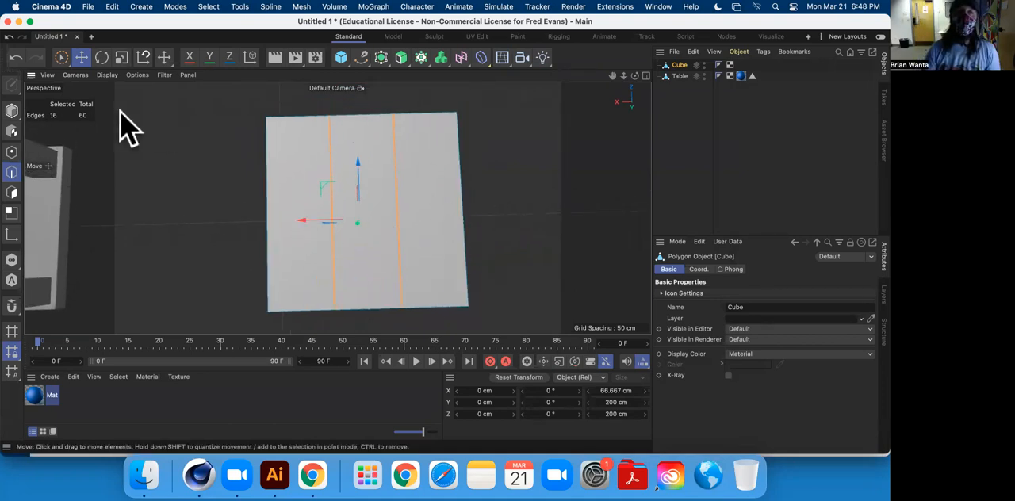
click(121, 58)
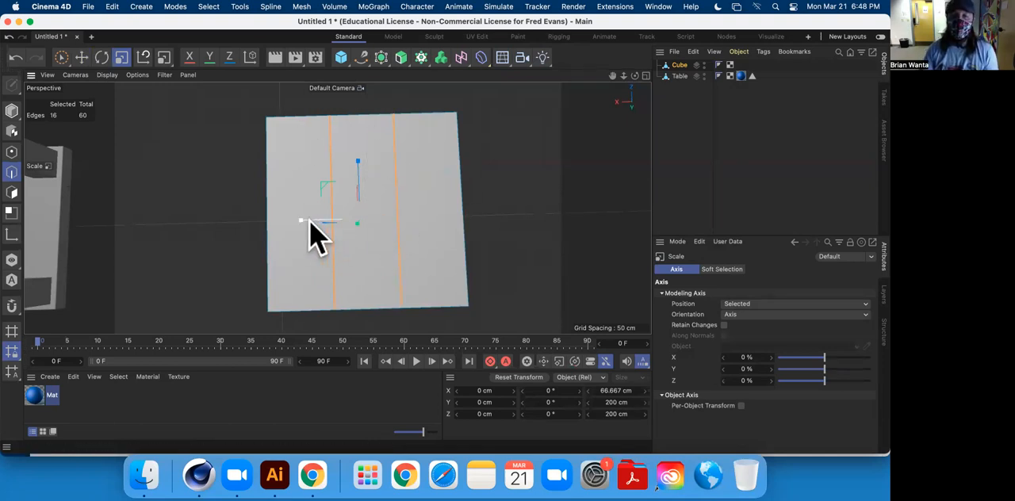
drag(300, 220, 246, 233)
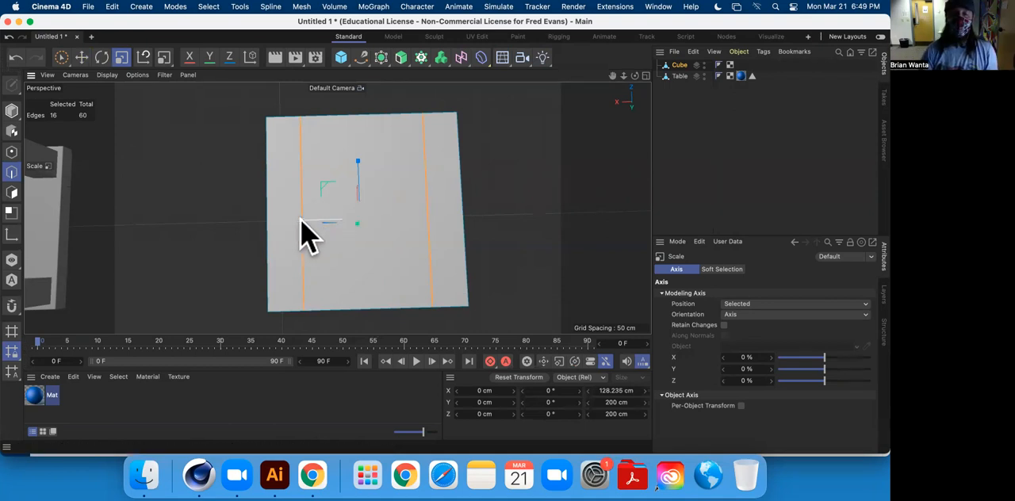
mouse_move(318, 220)
mouse_down()
mouse_move(291, 227)
mouse_move(301, 220)
mouse_up()
Compare the loops with the table's leg proportions and scale them farther apart along X to about 138 cm.
alt+middle_drag(106, 183, 285, 163)
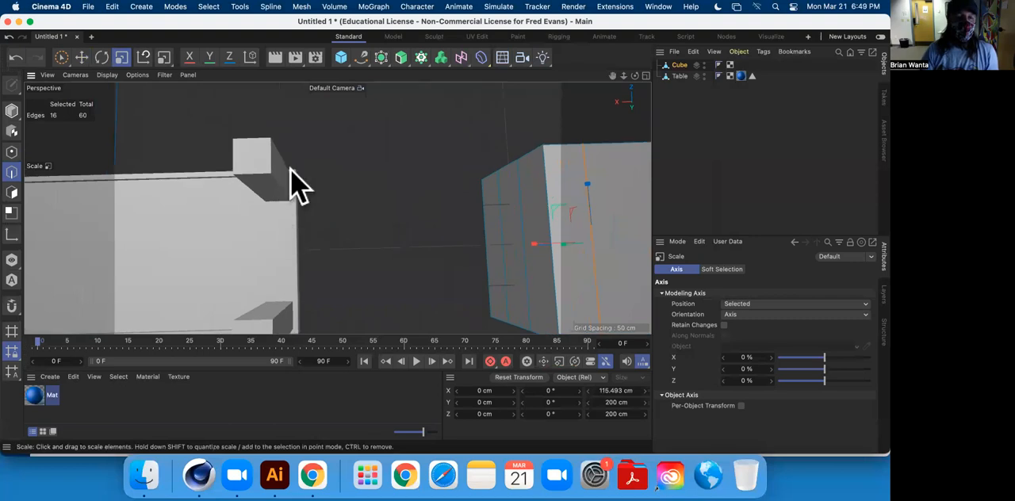
alt+middle_drag(277, 199, 290, 125)
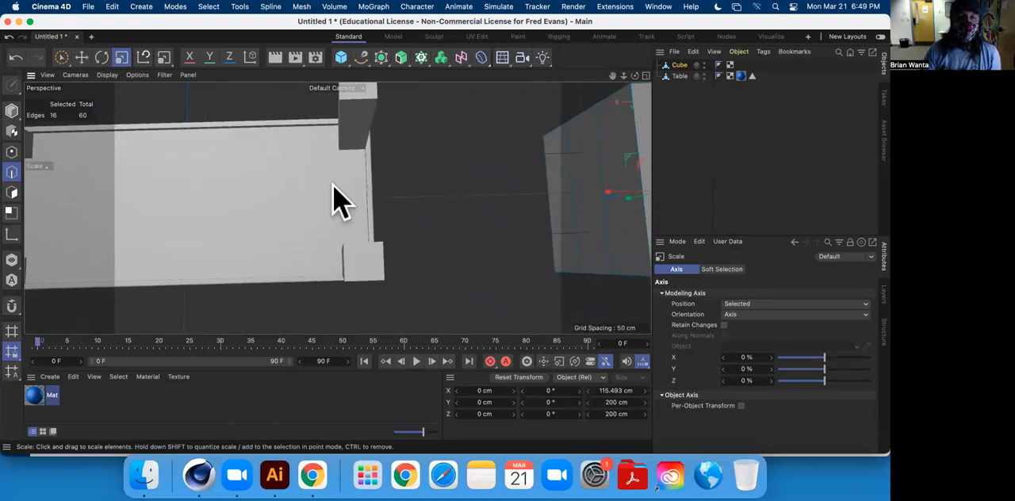
alt+middle_drag(379, 177, 106, 215)
mouse_move(279, 221)
mouse_down()
mouse_move(260, 231)
mouse_move(278, 231)
mouse_up()
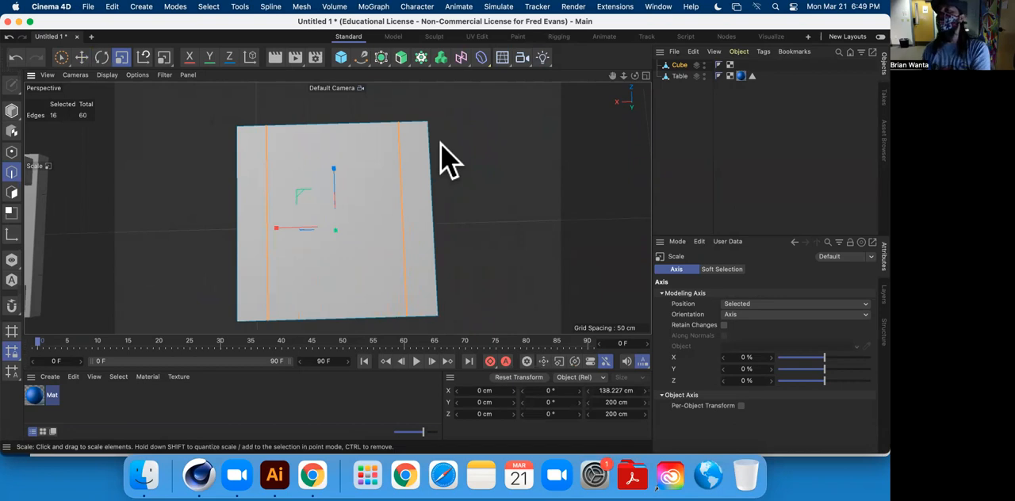
Select the two horizontal edge loops dividing the cube along Y and scale them apart to about 149 cm.
alt+drag(344, 215, 453, 221)
click(478, 177)
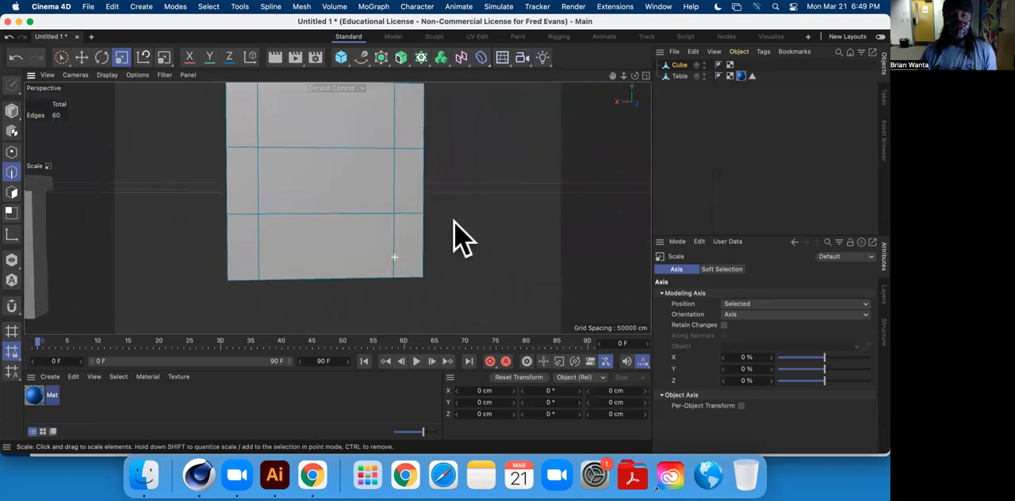
alt+middle_drag(254, 117, 228, 164)
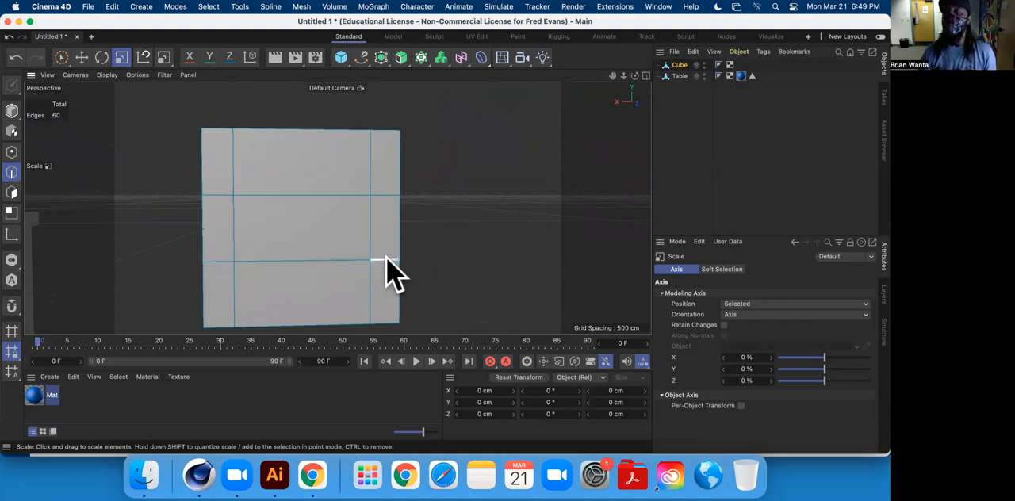
double_click(329, 260)
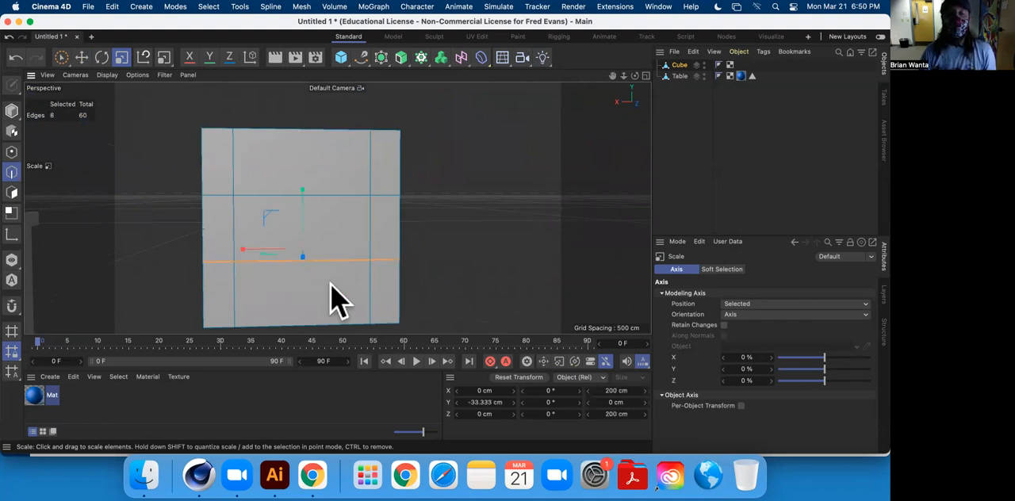
alt+drag(436, 261, 322, 255)
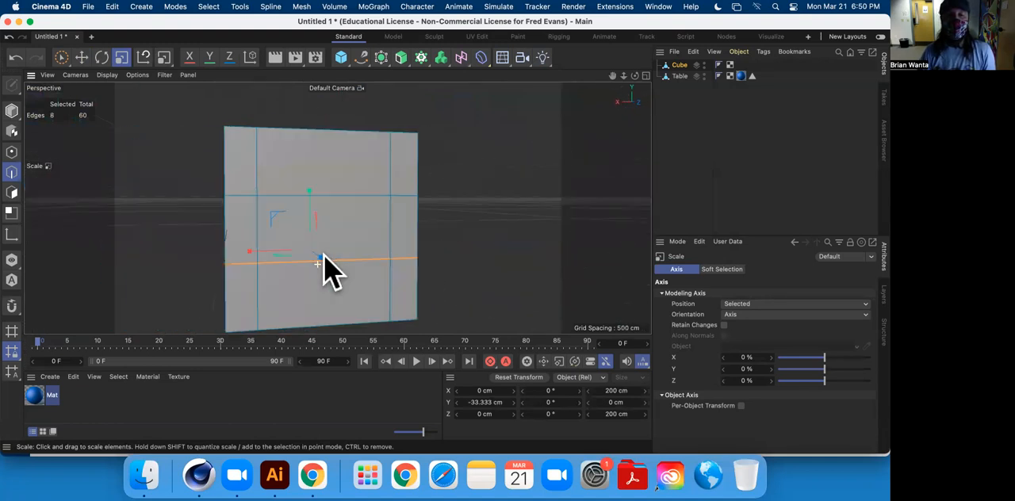
shift+double_click(349, 195)
alt+drag(500, 219, 295, 224)
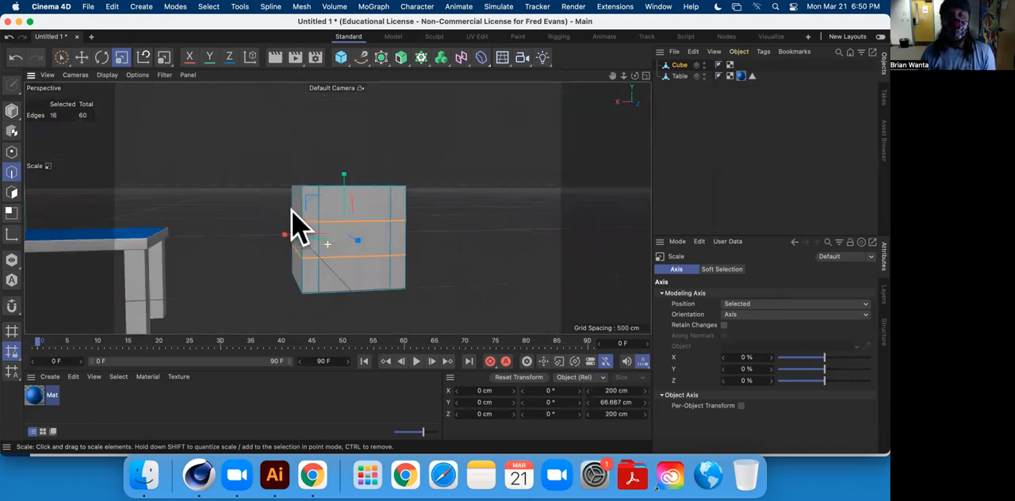
scroll(345, 195, down, 2)
scroll(344, 196, up, 7)
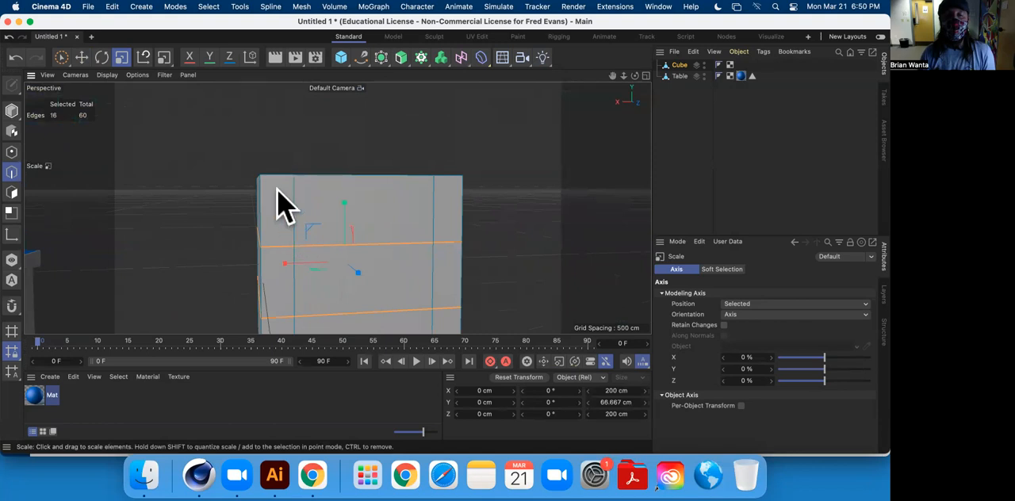
alt+drag(370, 234, 269, 155)
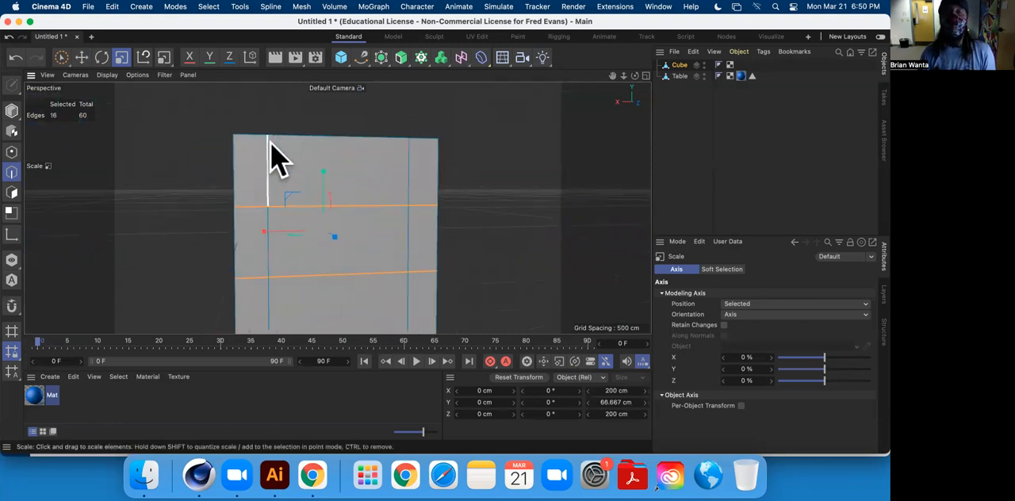
alt+drag(394, 199, 314, 127)
alt+drag(444, 117, 382, 169)
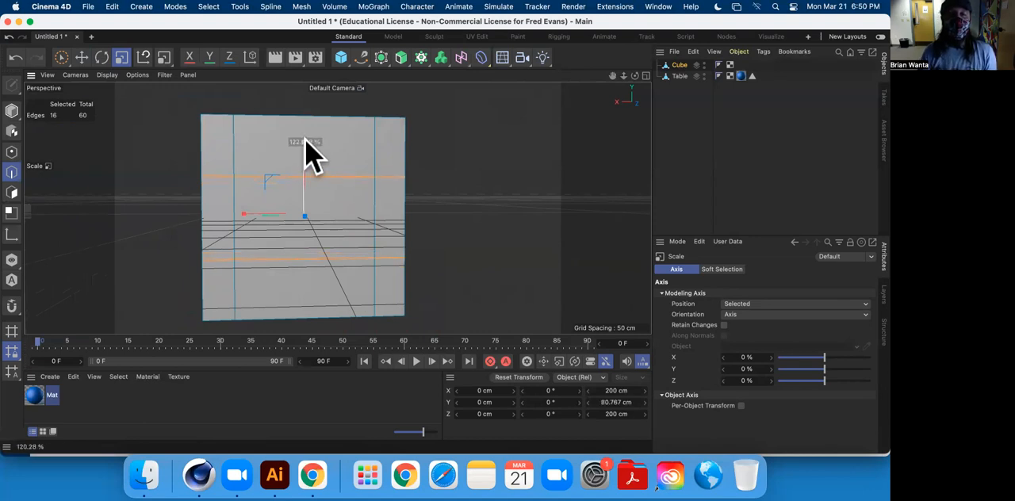
drag(306, 127, 307, 117)
drag(310, 109, 314, 82)
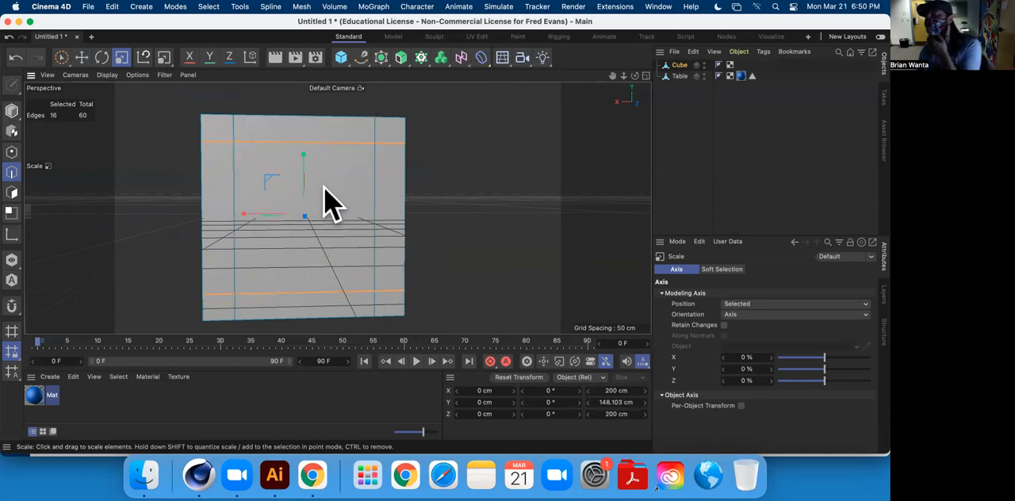
mouse_move(301, 166)
mouse_down()
mouse_move(304, 208)
mouse_move(306, 136)
mouse_move(310, 158)
mouse_up()
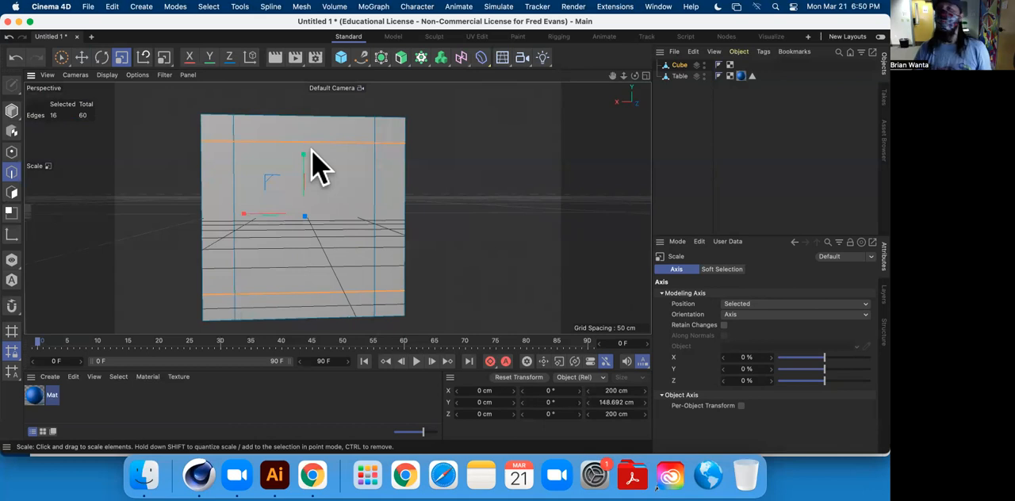
Delete the subdivided cube beside the table.
alt+drag(453, 198, 492, 214)
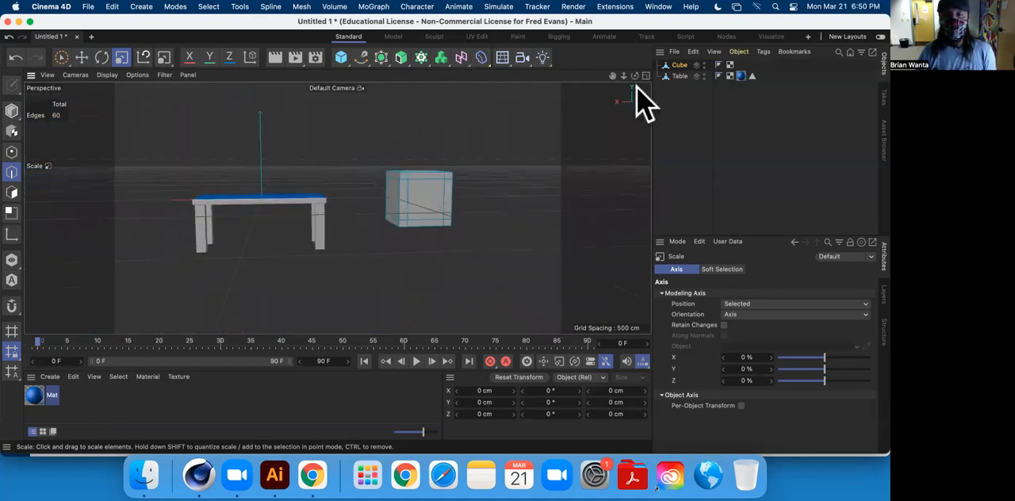
click(682, 66)
key(Delete)
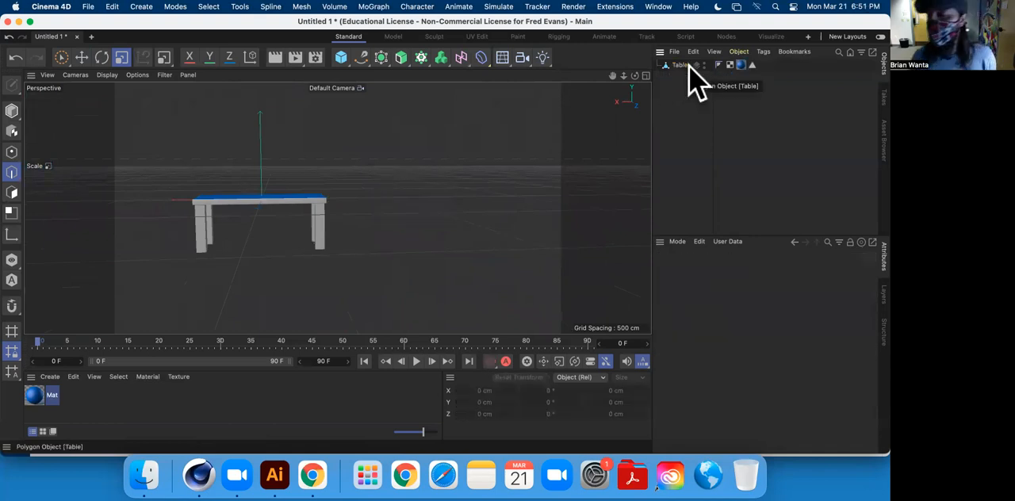
Select the table and create a new layer from the object selection.
click(676, 66)
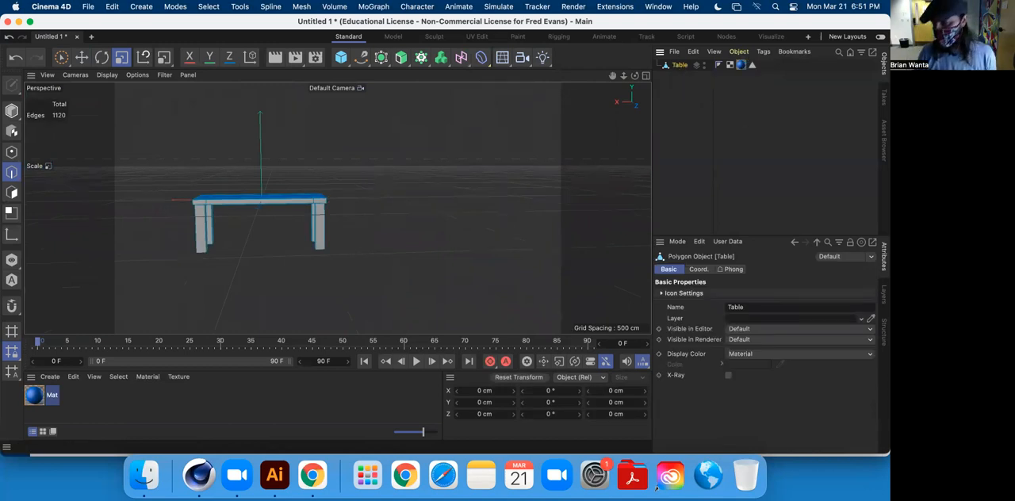
click(880, 295)
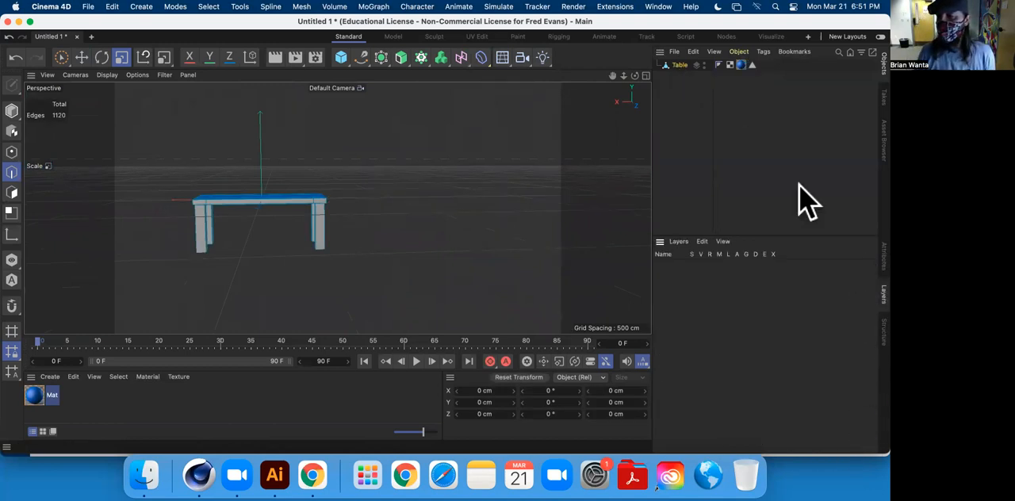
click(880, 262)
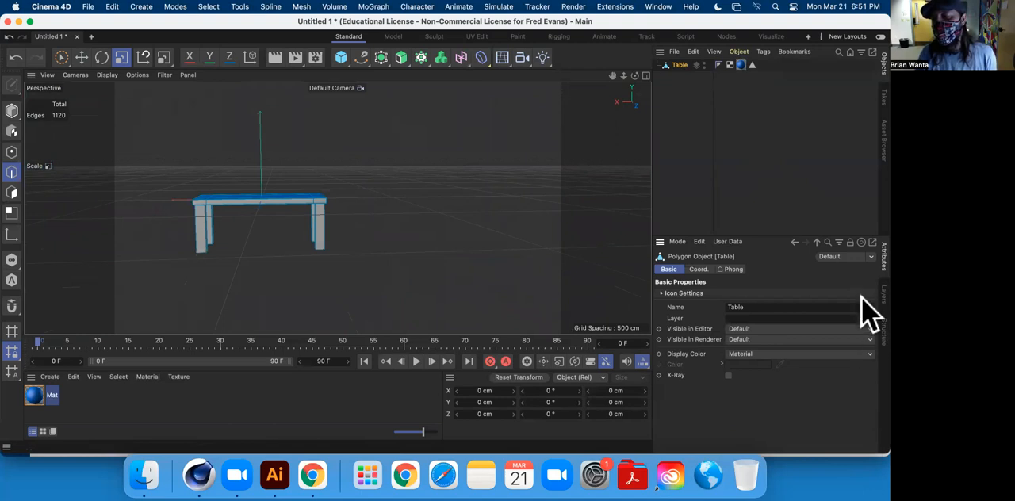
click(882, 294)
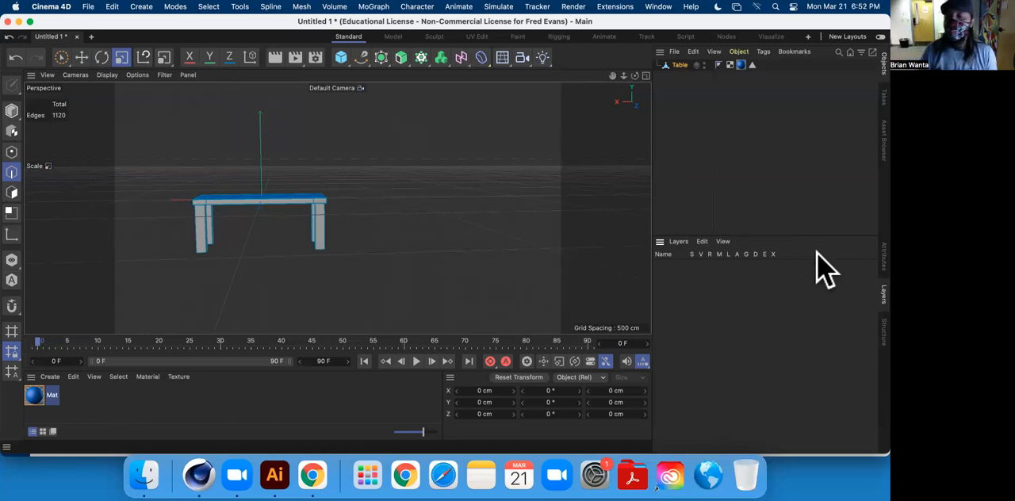
click(679, 242)
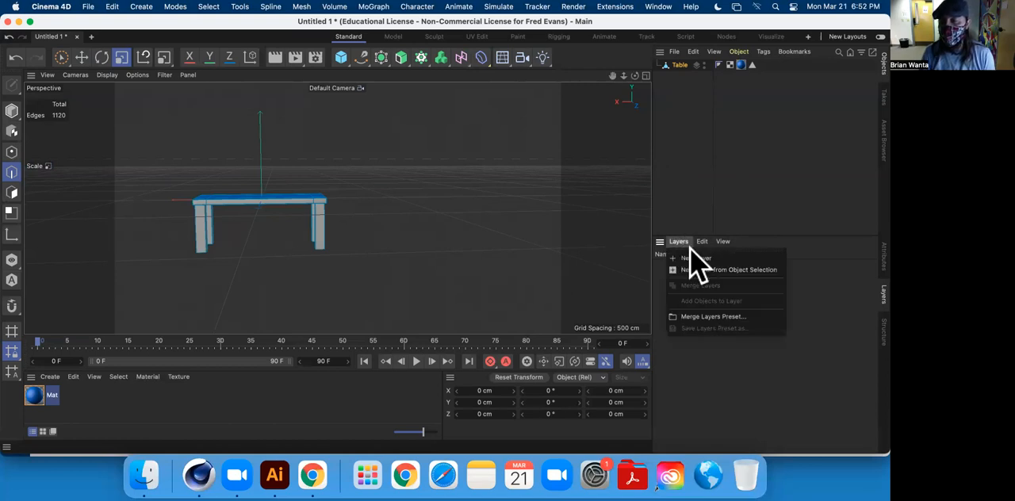
click(768, 269)
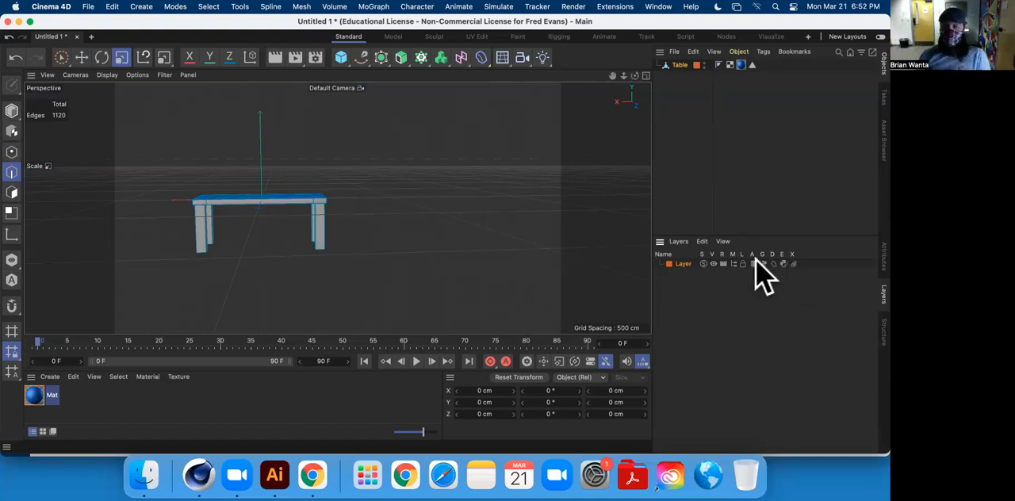
Toggle the new layer's solo mode on and off to test it.
click(703, 264)
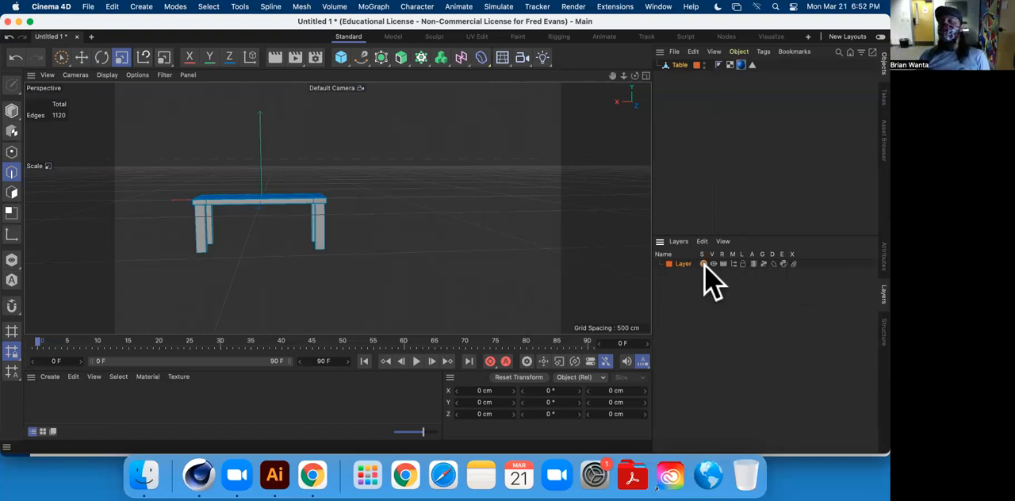
click(703, 265)
click(704, 265)
click(704, 265)
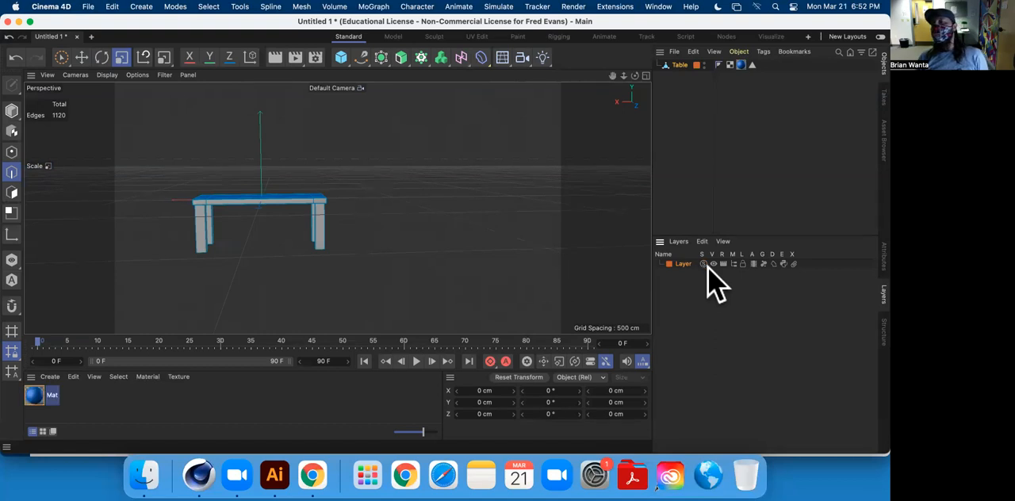
Add a new cube and move it along the X axis to stand clear of the table.
click(341, 57)
click(80, 57)
drag(212, 212, 385, 211)
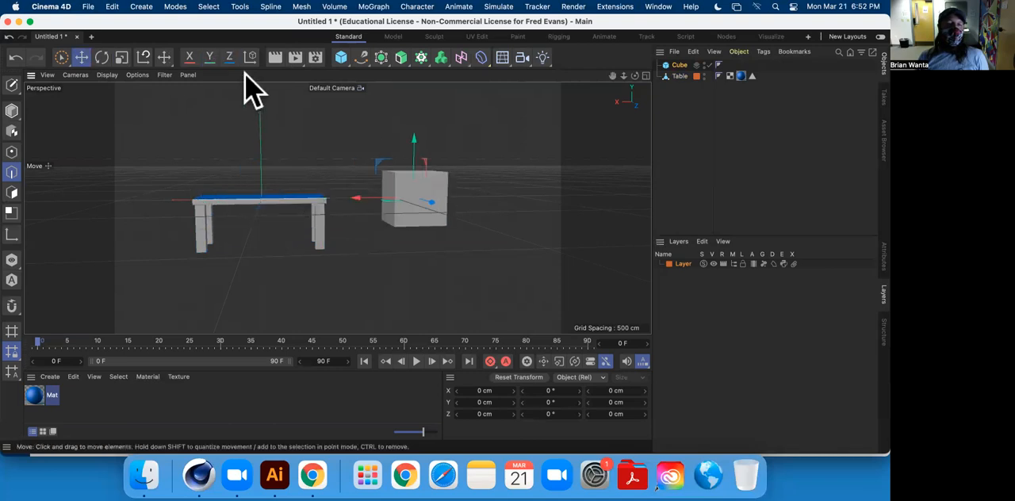
Add an Oil Tank primitive and move it along X to the side of the table opposite the cube.
click(341, 57)
click(513, 119)
drag(214, 215, 95, 224)
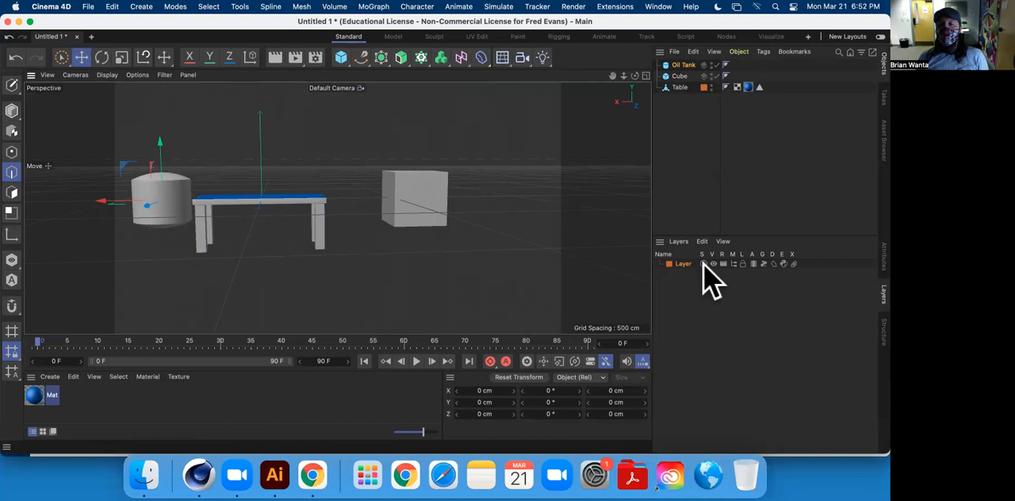
Solo the table's layer, test-render it in the viewport and the Picture Viewer, and switch solo back off.
click(703, 264)
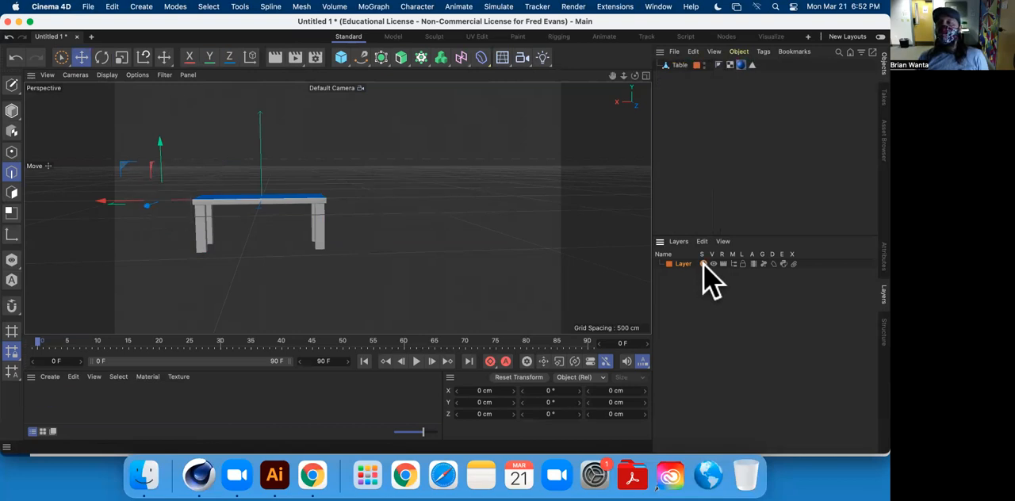
click(702, 264)
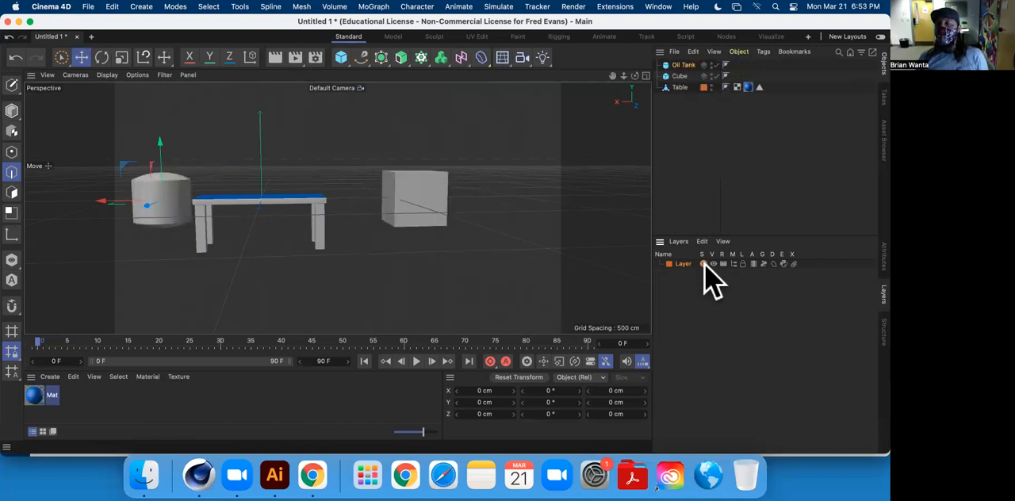
click(702, 264)
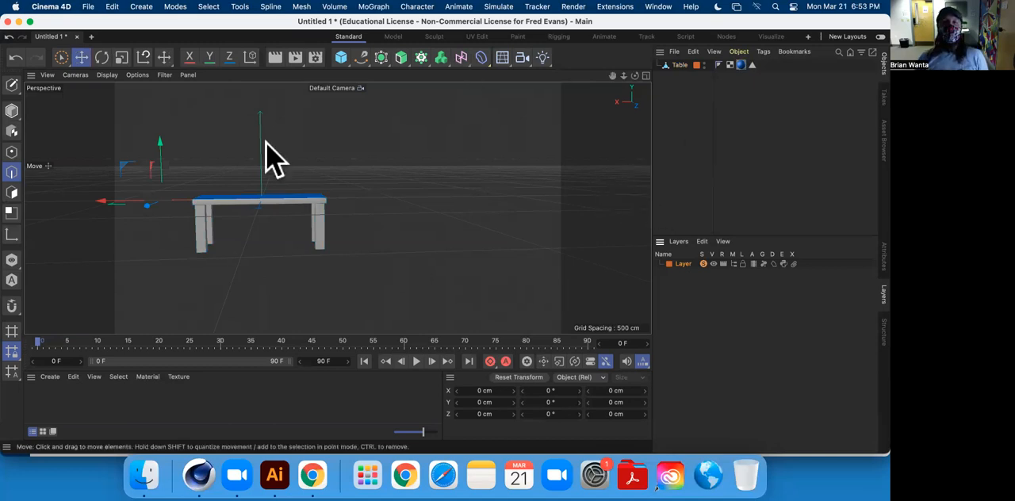
click(274, 57)
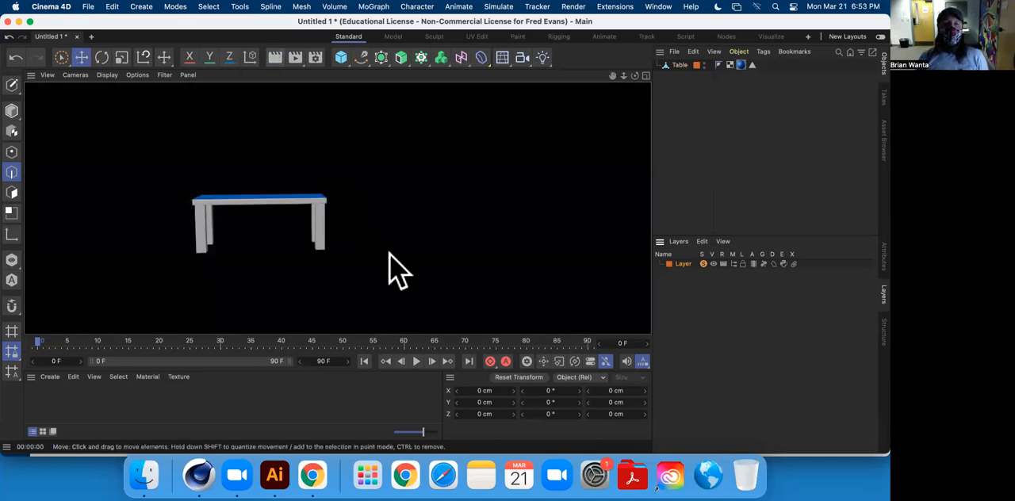
click(294, 60)
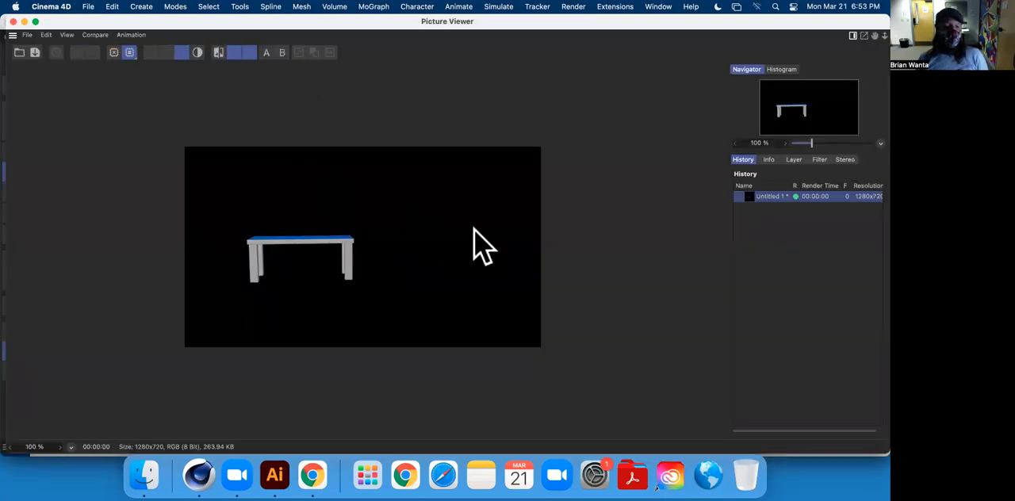
click(9, 22)
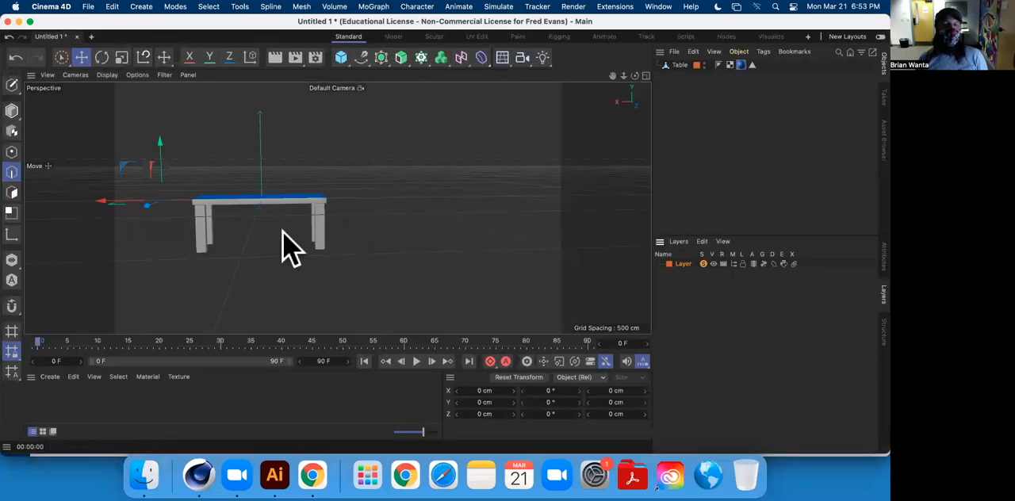
click(704, 264)
Toggle the layer's viewport visibility several times and leave the table hidden in the viewport.
click(712, 265)
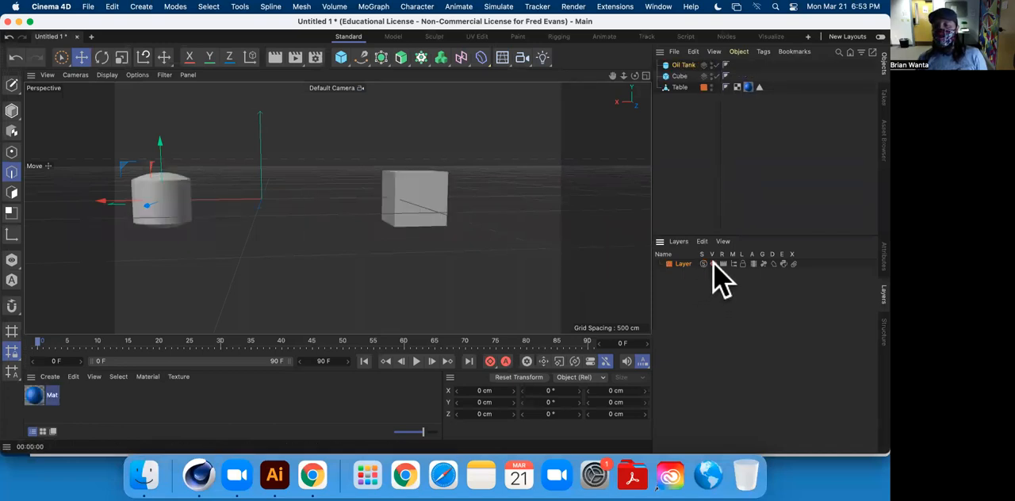
click(713, 264)
click(712, 264)
click(713, 264)
click(712, 264)
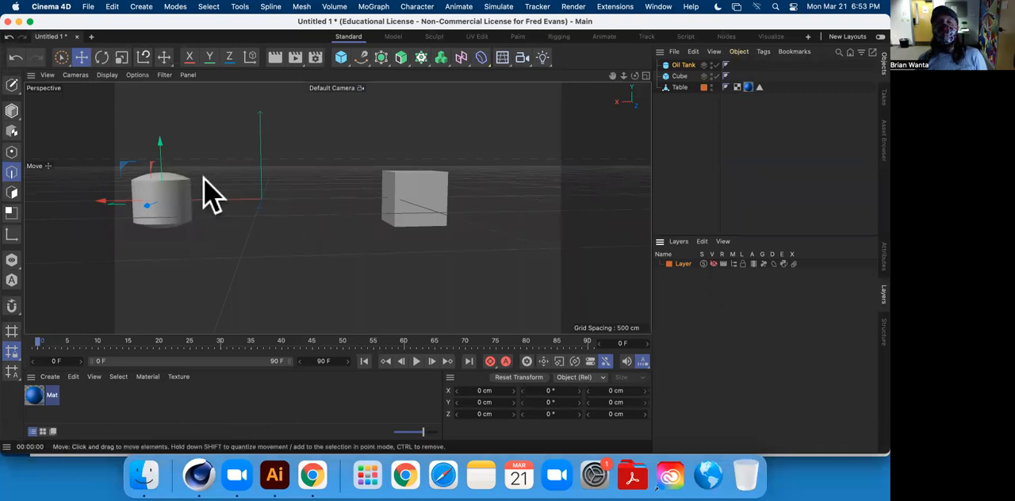
Render the scene in the viewport and the Picture Viewer with the layer hidden, and make the layer visible again.
click(274, 59)
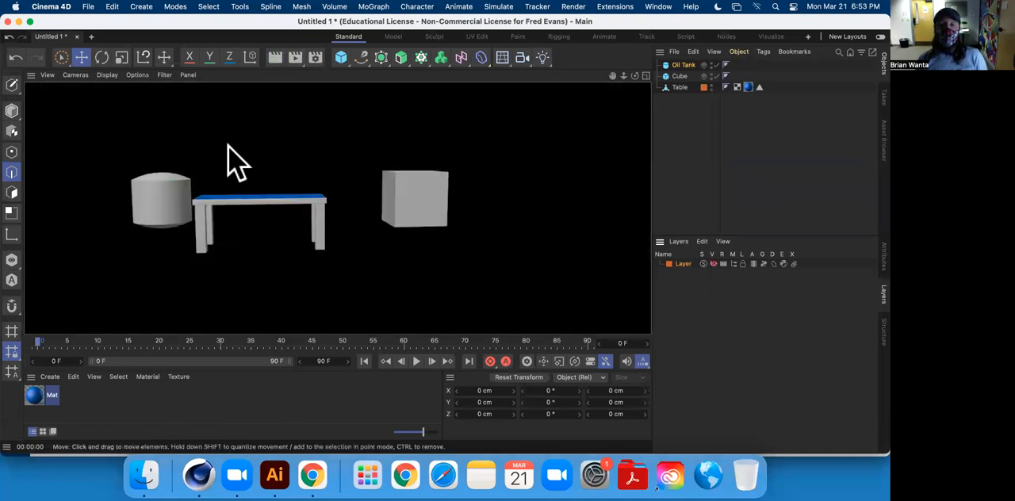
alt+middle_drag(302, 179, 336, 191)
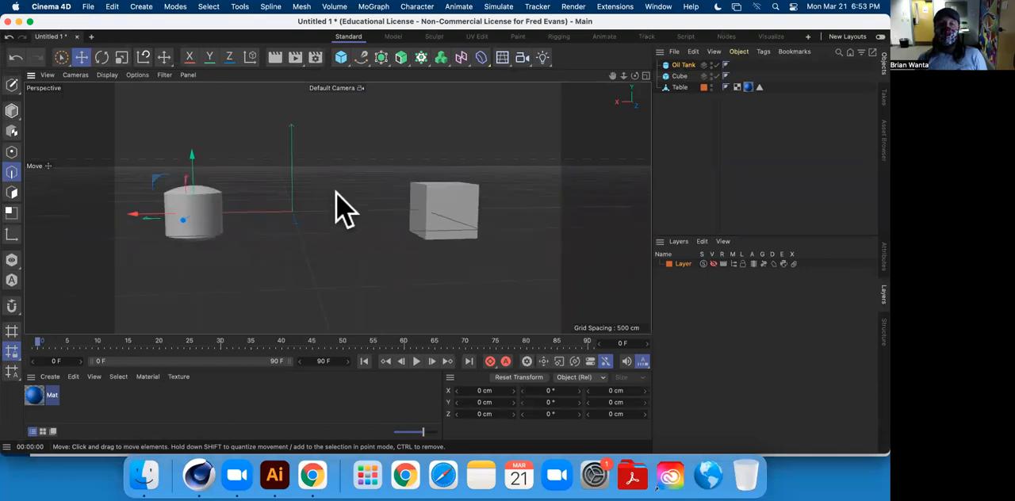
click(276, 58)
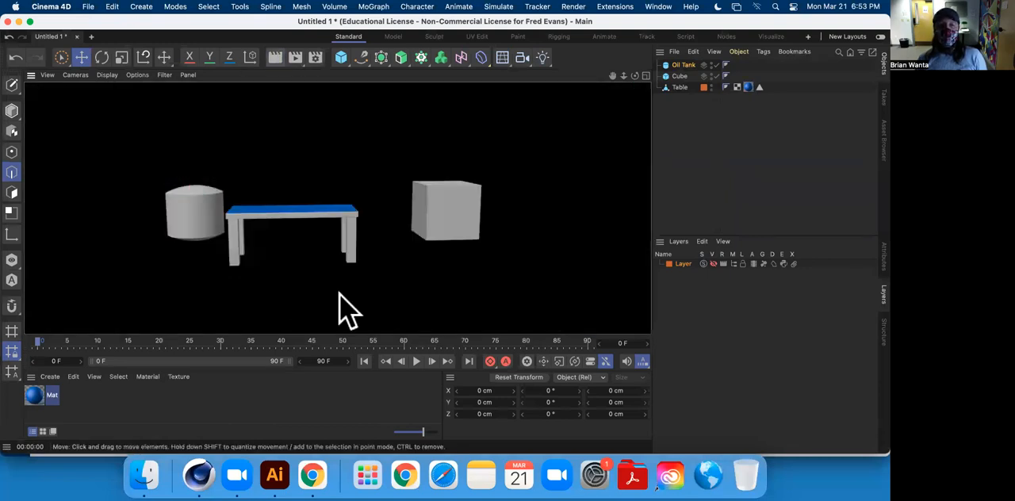
click(293, 59)
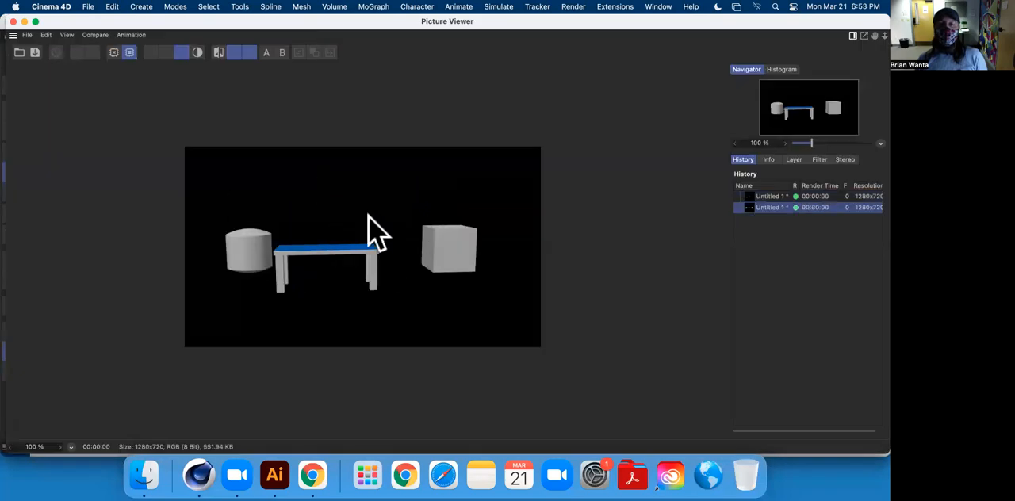
click(23, 22)
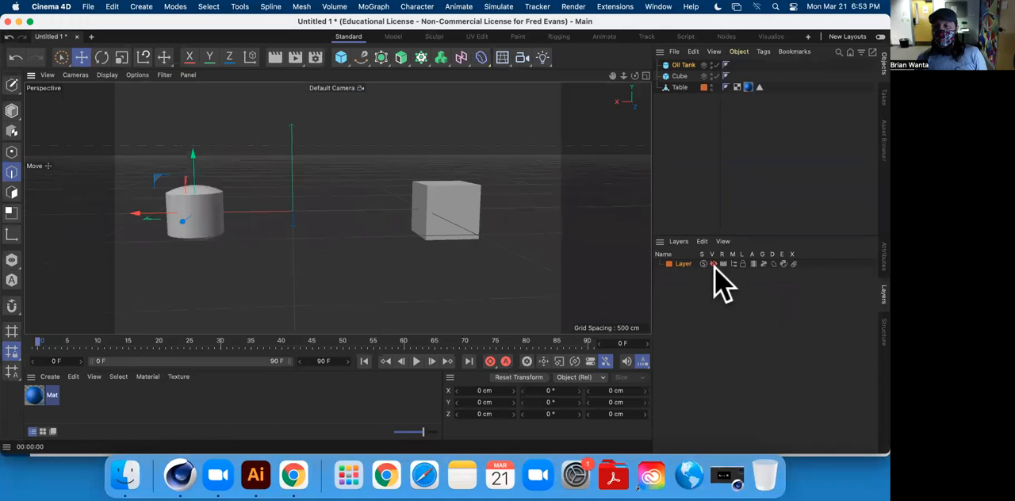
click(712, 265)
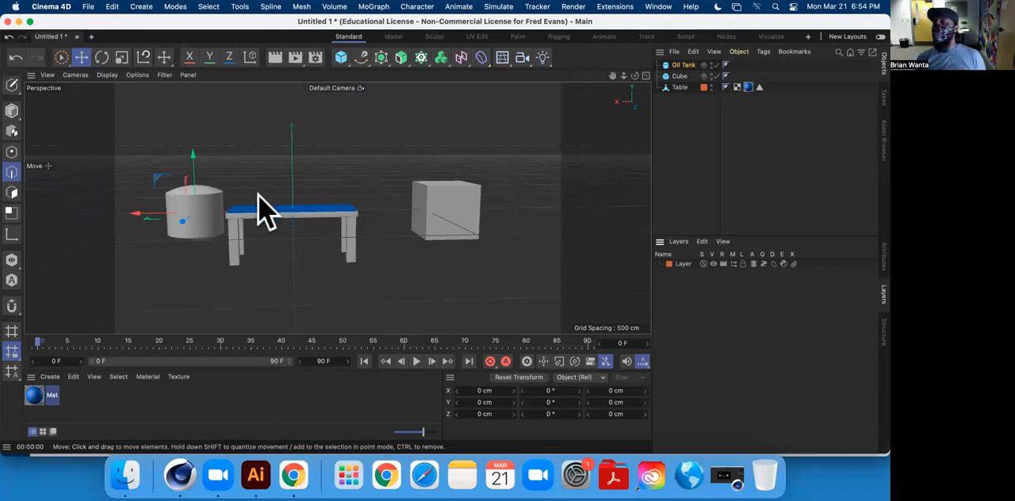
Disable rendering for the table's layer while keeping it visible, and test-render in the viewport and the Picture Viewer.
alt+drag(290, 230, 202, 157)
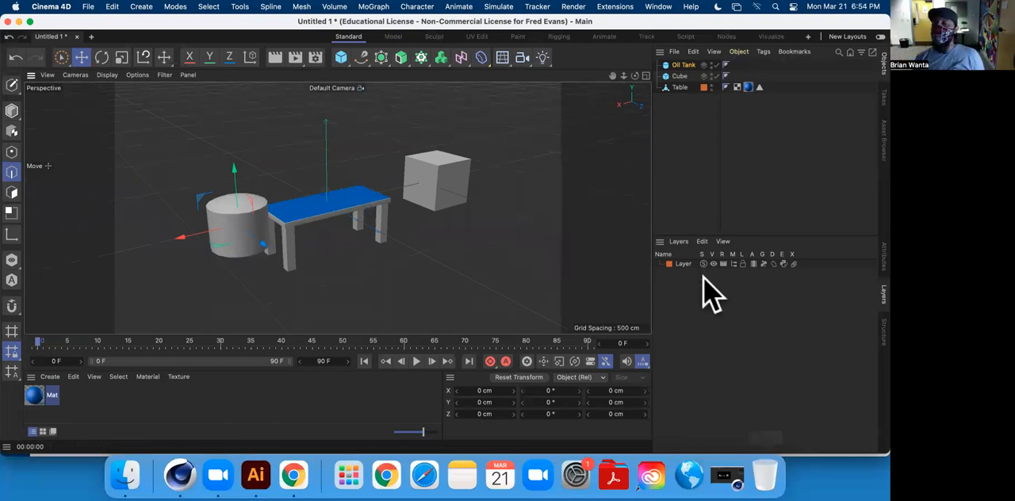
click(713, 263)
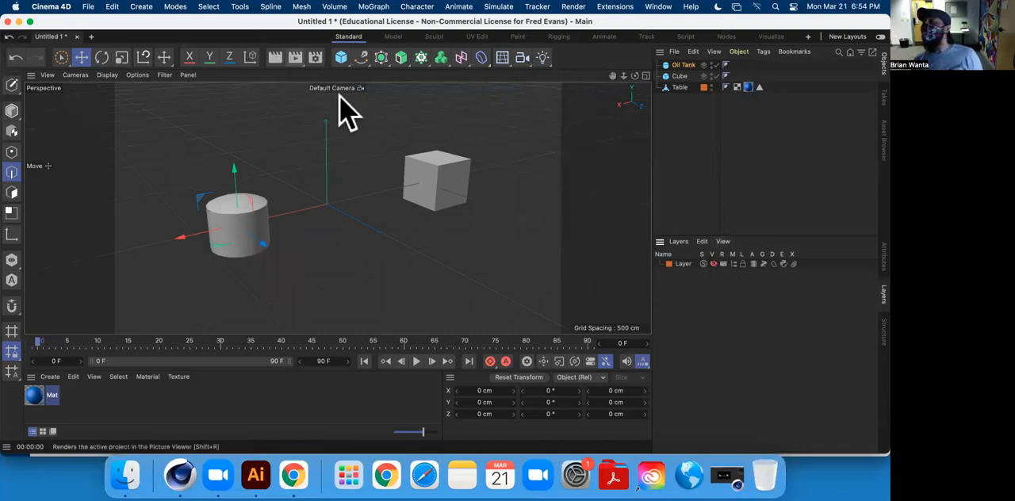
click(713, 263)
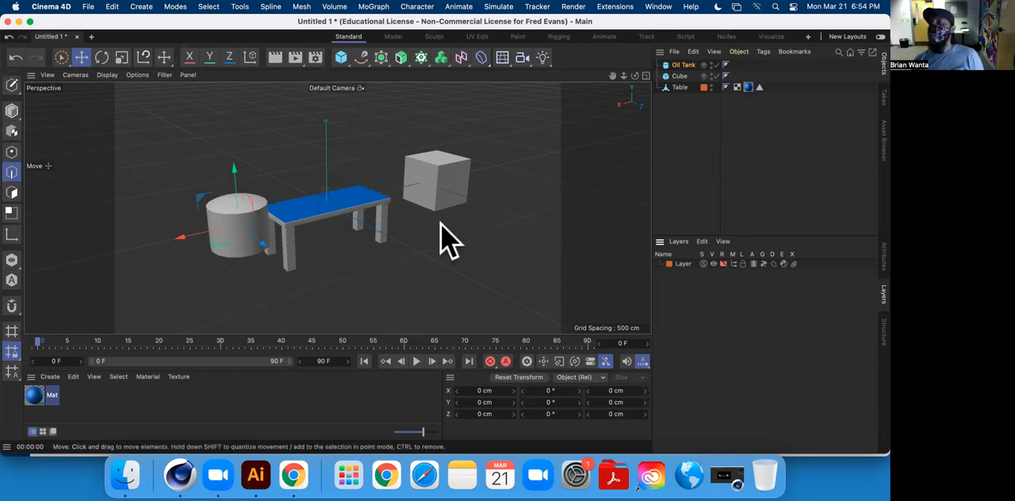
click(274, 57)
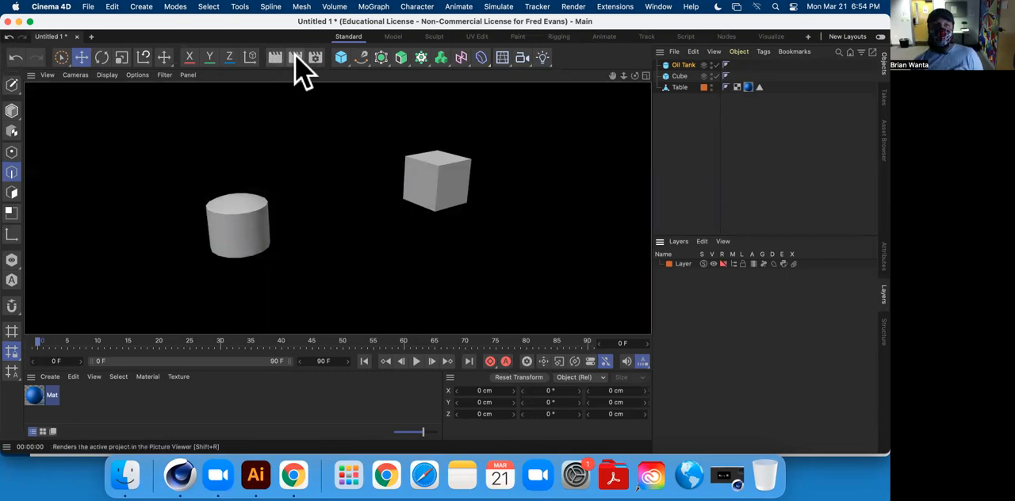
click(296, 57)
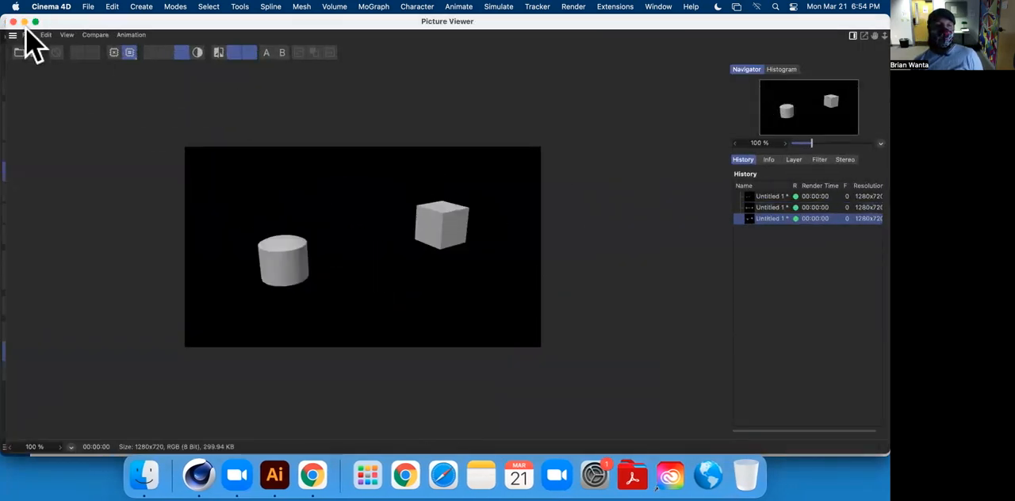
click(13, 21)
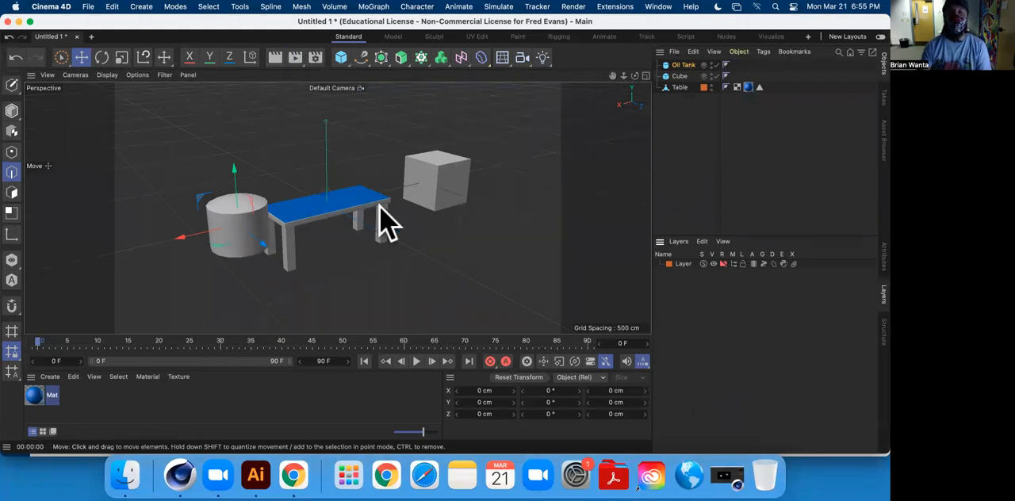
Re-enable the layer's rendering and hide its table from the Object Manager, checking with a Picture Viewer render.
alt+drag(344, 197, 305, 197)
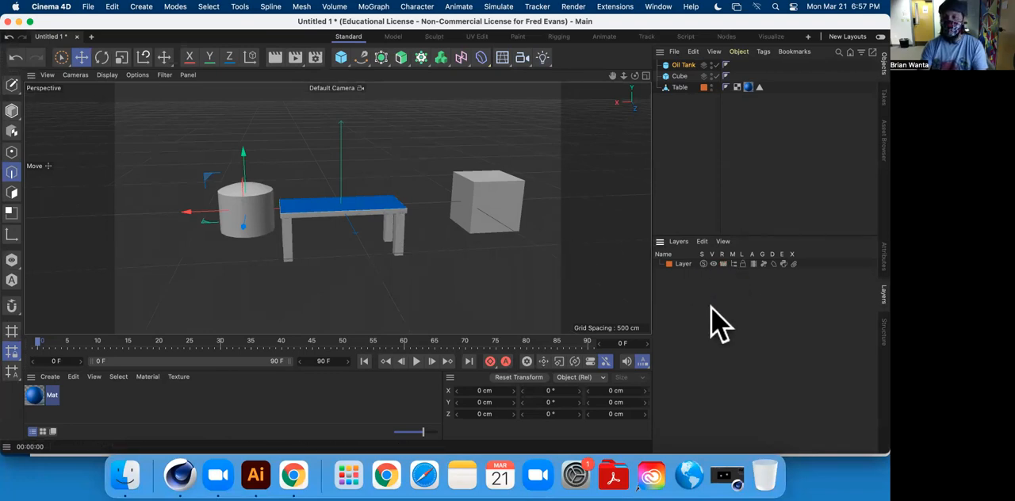
click(733, 264)
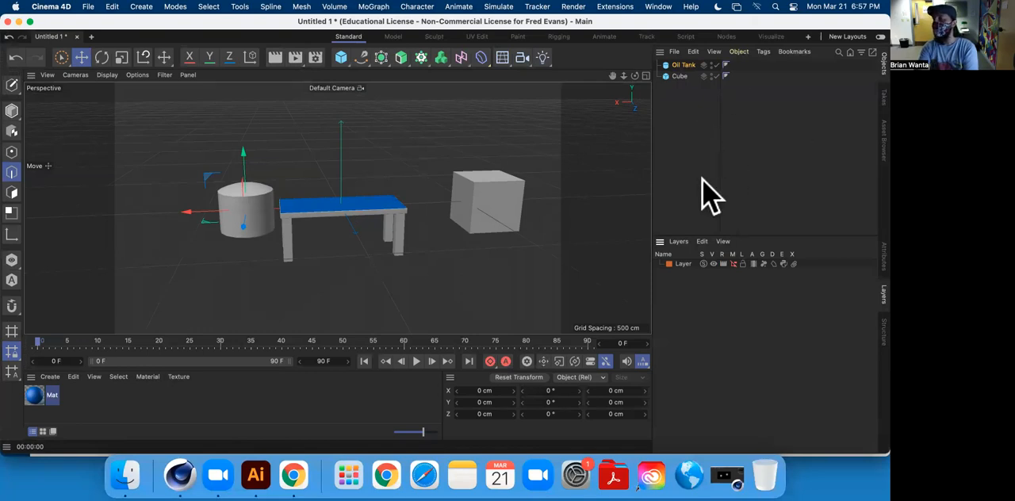
click(733, 264)
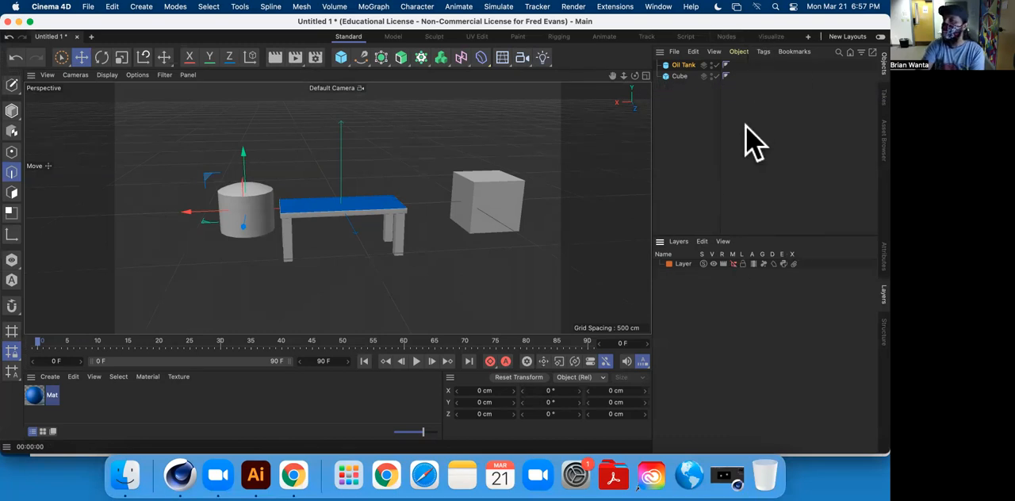
click(297, 59)
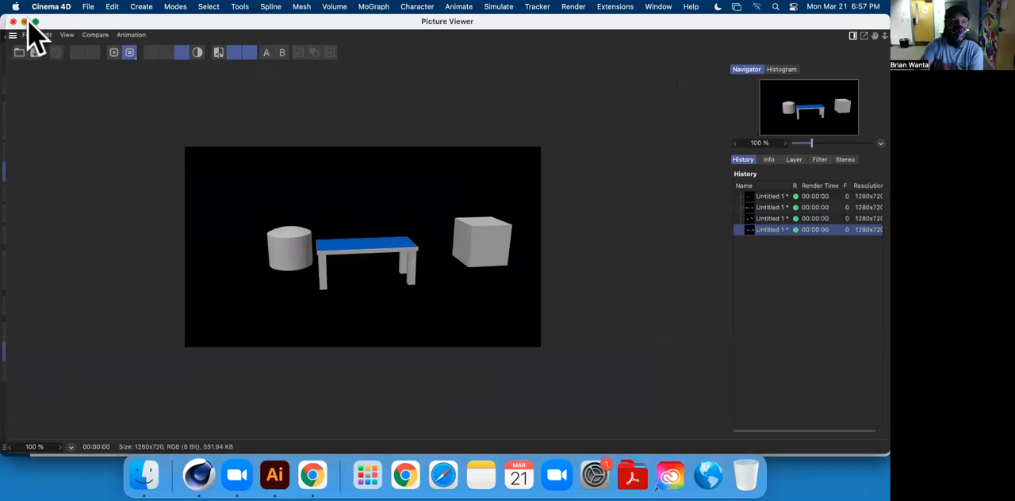
click(13, 22)
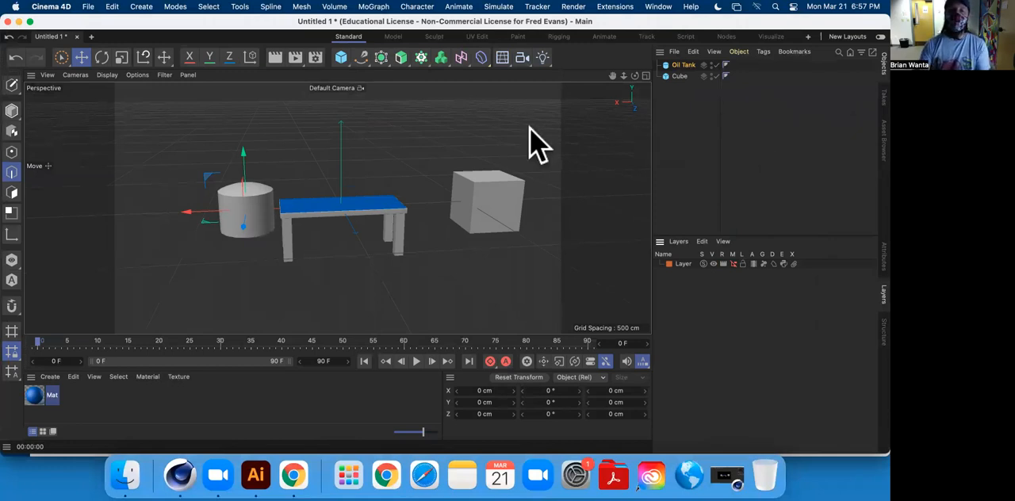
Select the cube and the oil tank alternately in the Object Manager to check which objects remain selectable there.
click(679, 76)
click(681, 65)
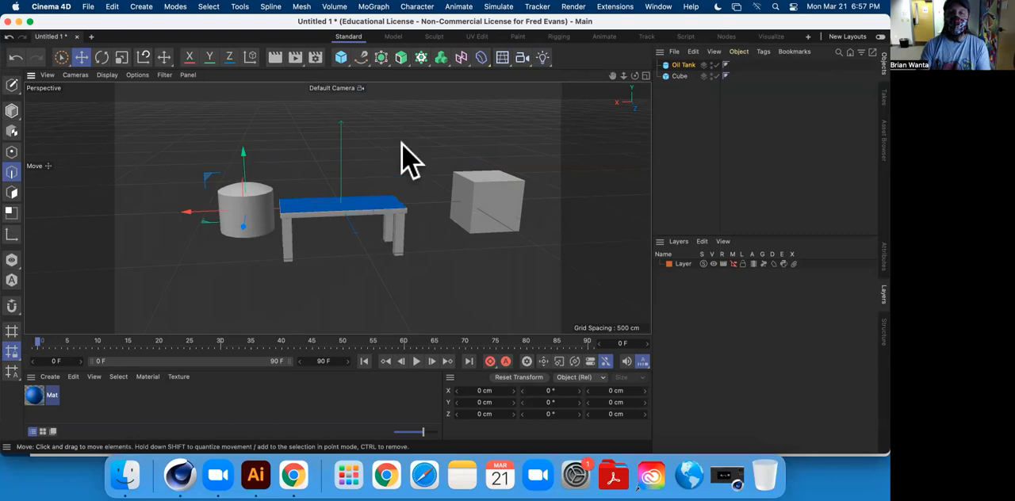
click(680, 76)
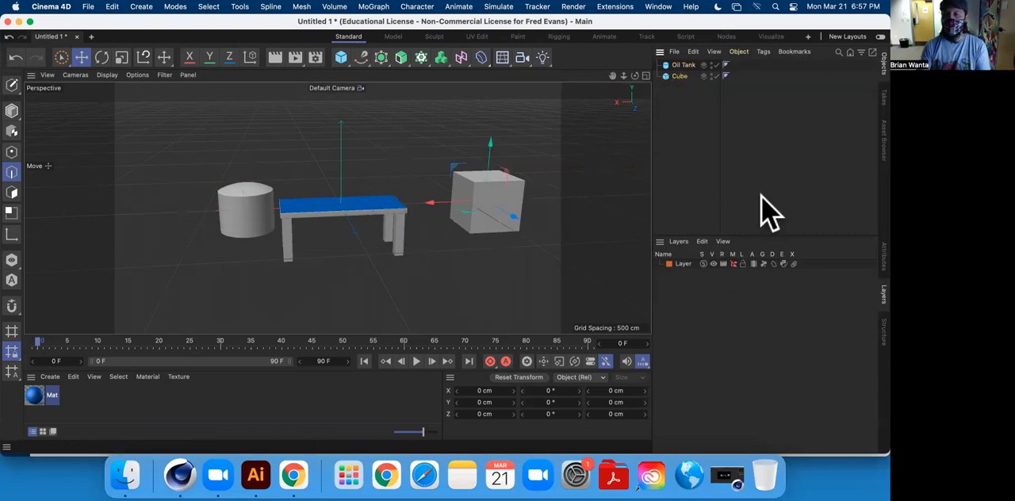
click(681, 65)
click(679, 76)
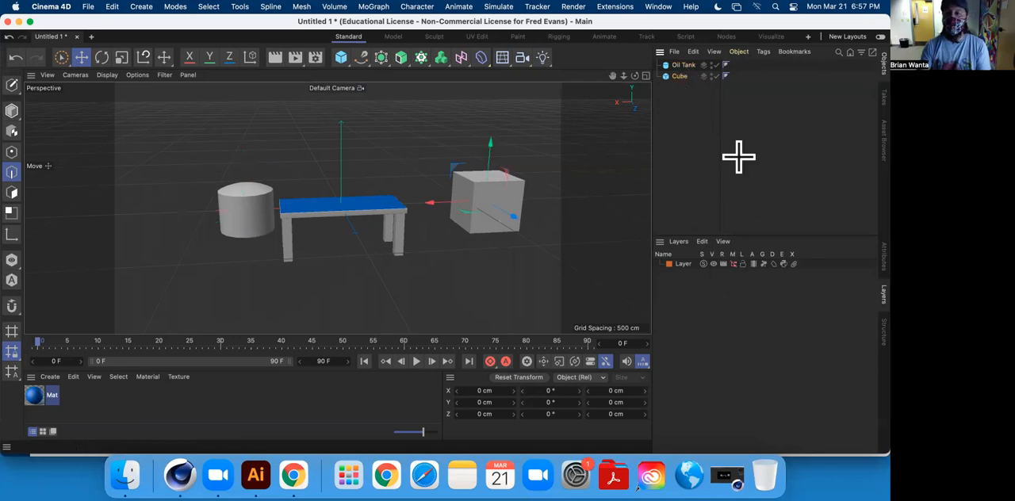
Switch from edge editing to Model mode and select the whole table directly in the viewport.
click(394, 215)
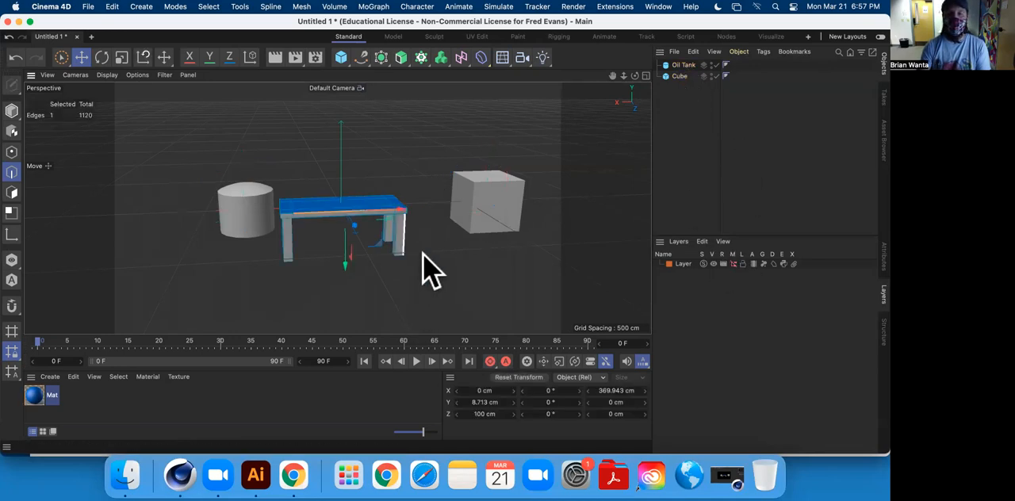
click(12, 111)
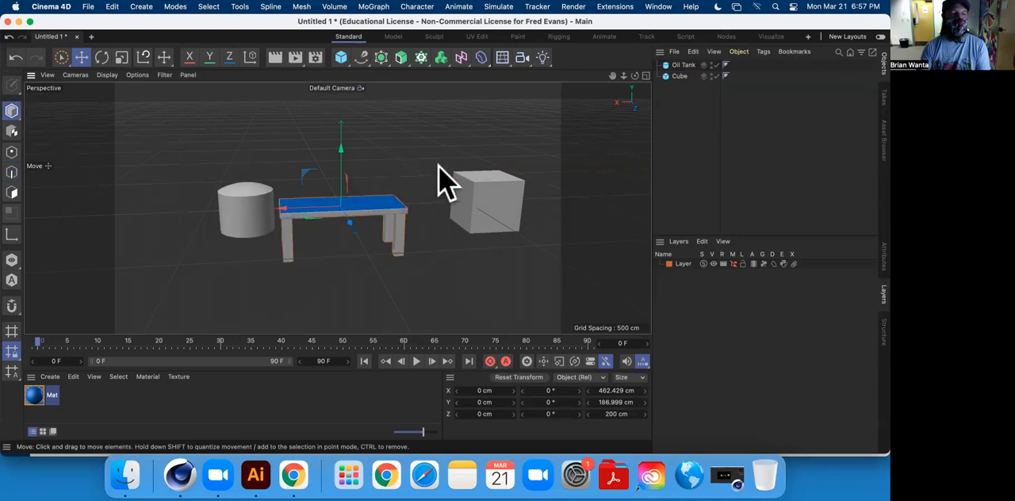
click(456, 147)
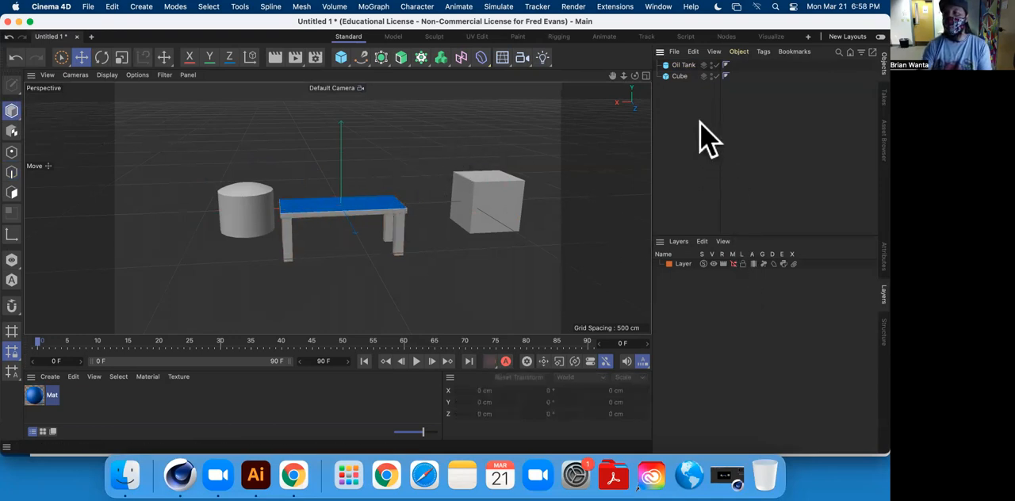
click(382, 208)
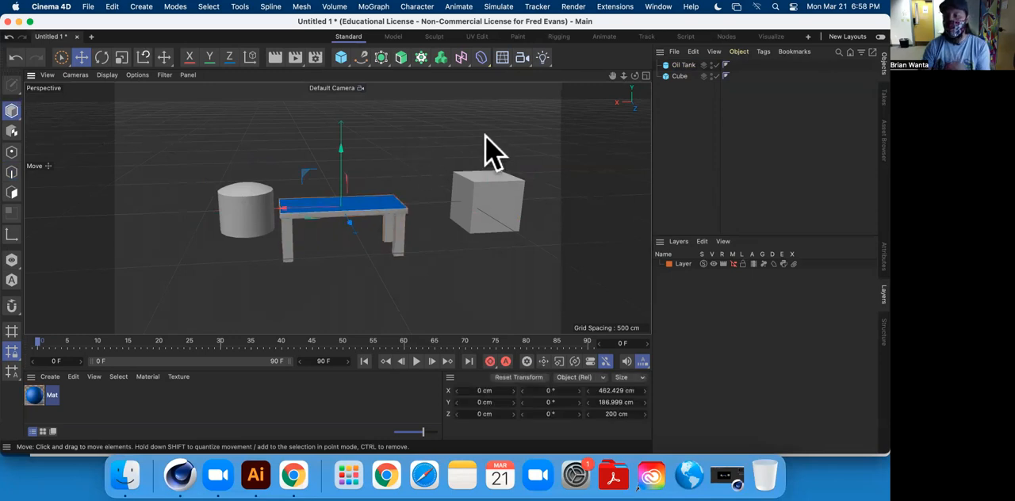
Bring the table back into the Object Manager to lock its layer, and hide the layer from the manager again.
click(732, 263)
click(722, 175)
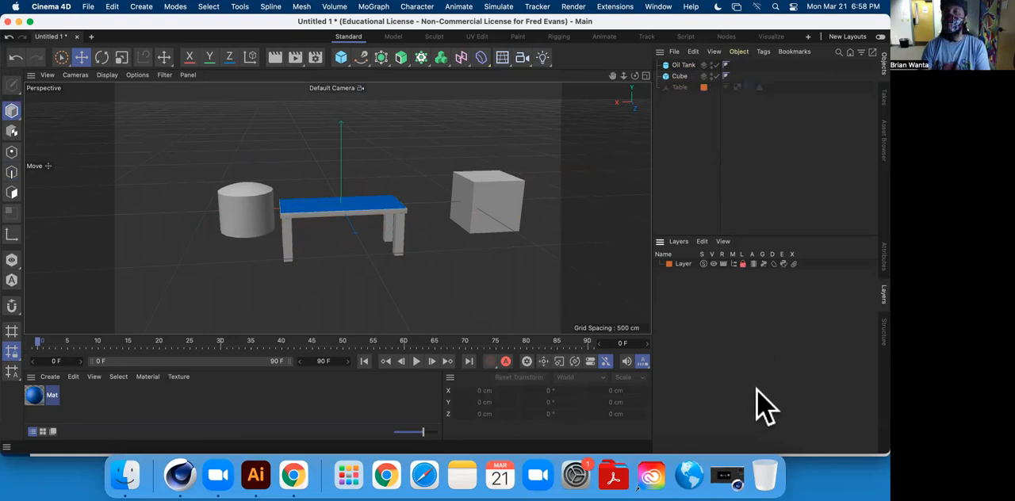
click(743, 264)
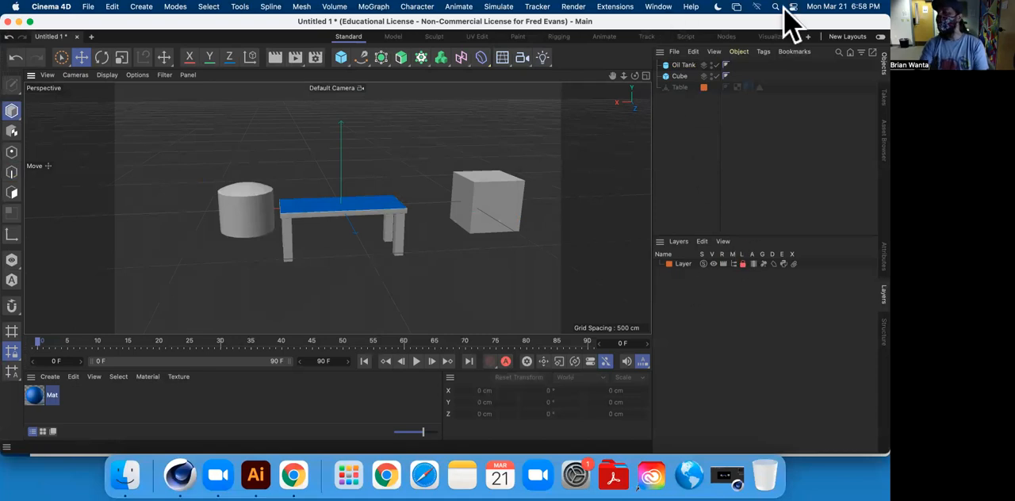
click(733, 264)
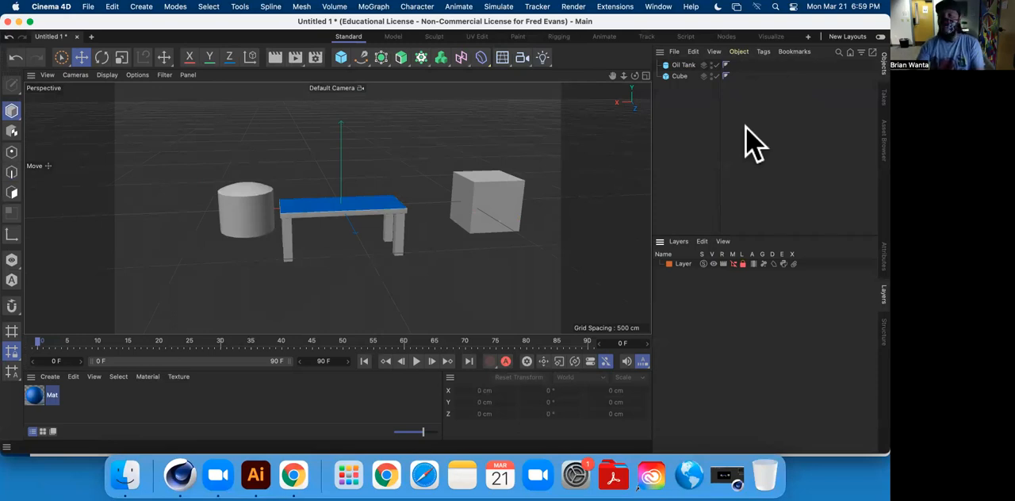
Unlock the table's layer, show its table in the Object Manager again, and rename the layer Table.
click(732, 264)
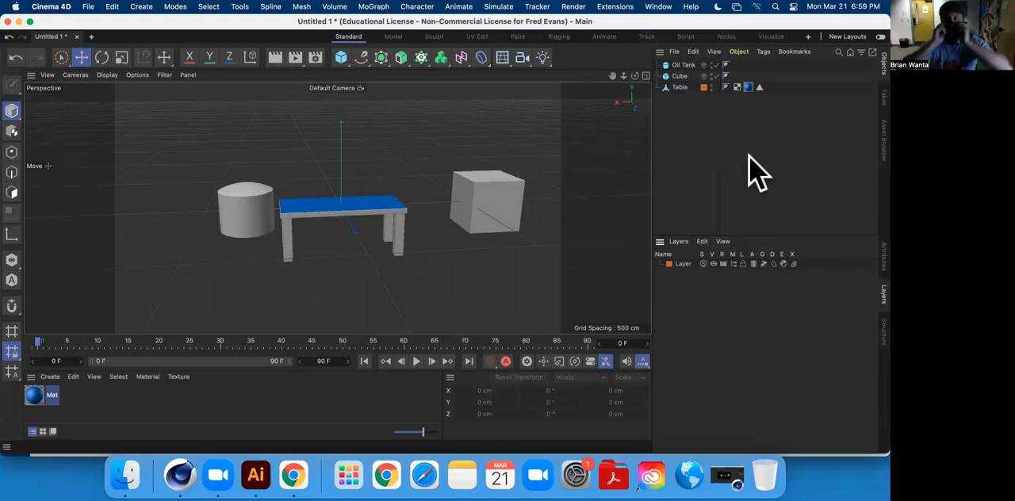
click(685, 87)
double_click(682, 263)
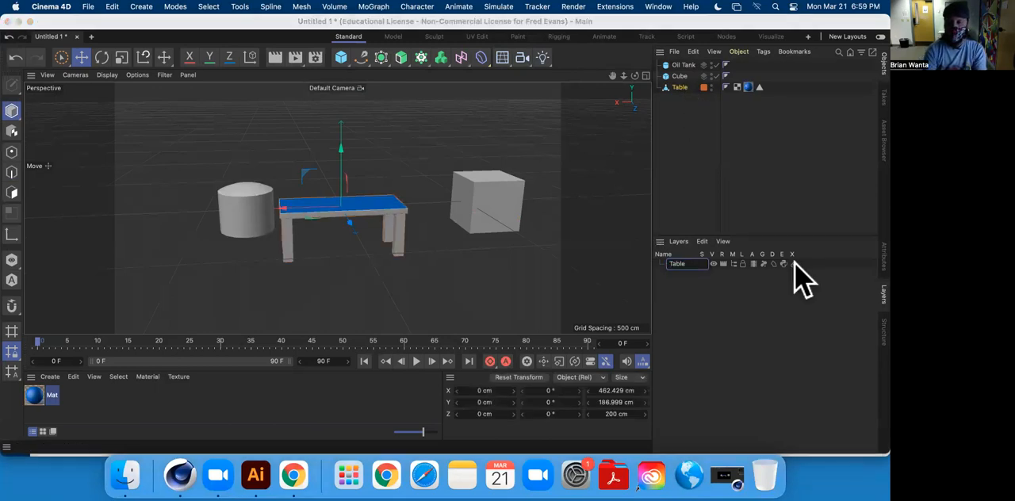
text(Table)
key(Return)
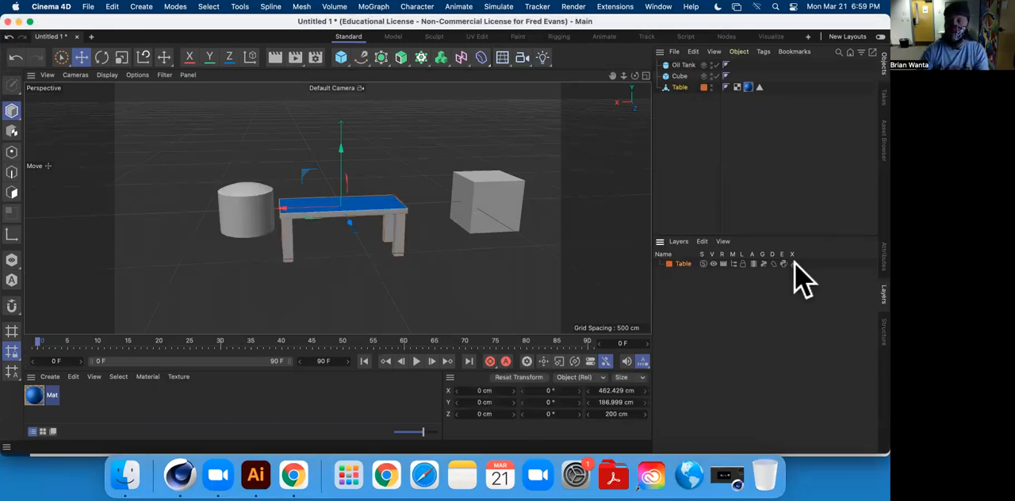
Hide the Table layer from the viewport and the Object Manager, and lock it.
click(712, 264)
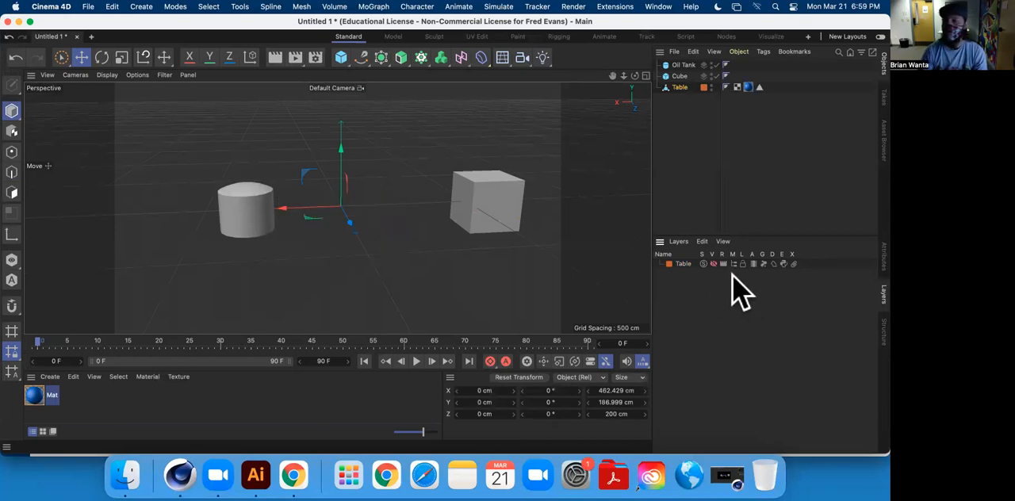
click(734, 264)
click(743, 264)
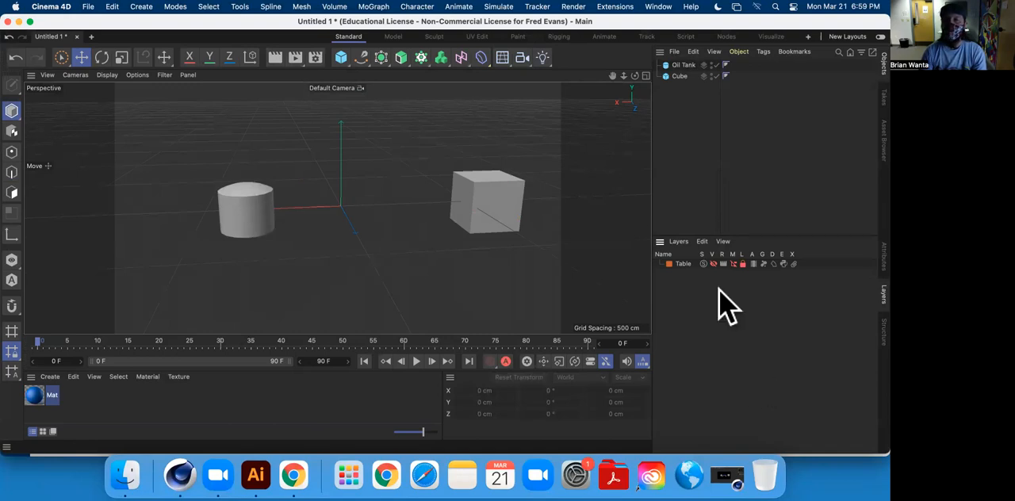
Delete the oil tank and the cube from the scene.
click(676, 66)
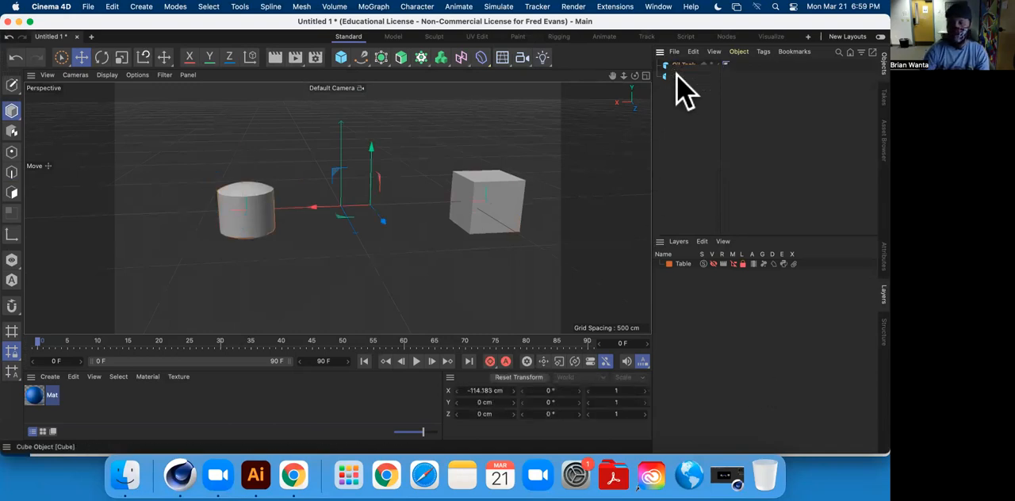
key(Delete)
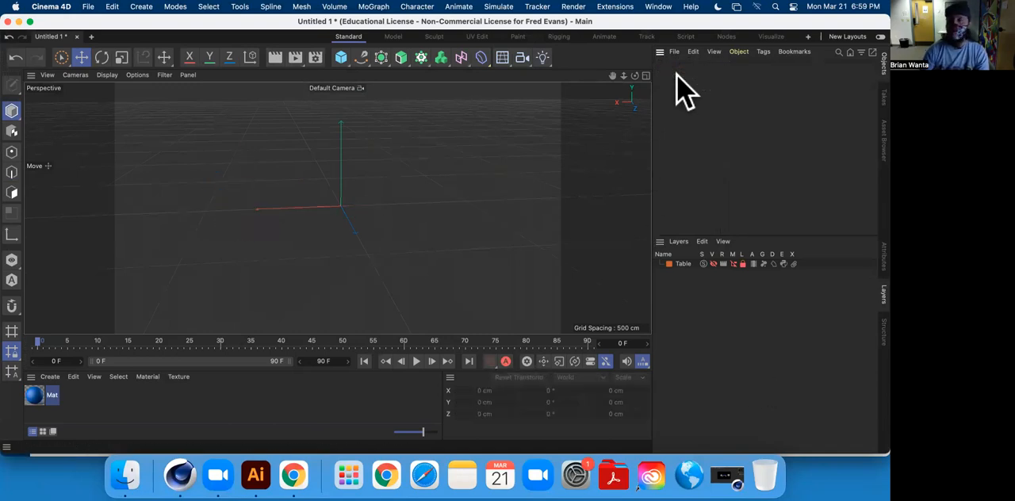
Toggle the Table layer's viewport visibility repeatedly to check that the table still exists, leaving it hidden.
click(712, 264)
click(711, 264)
click(711, 264)
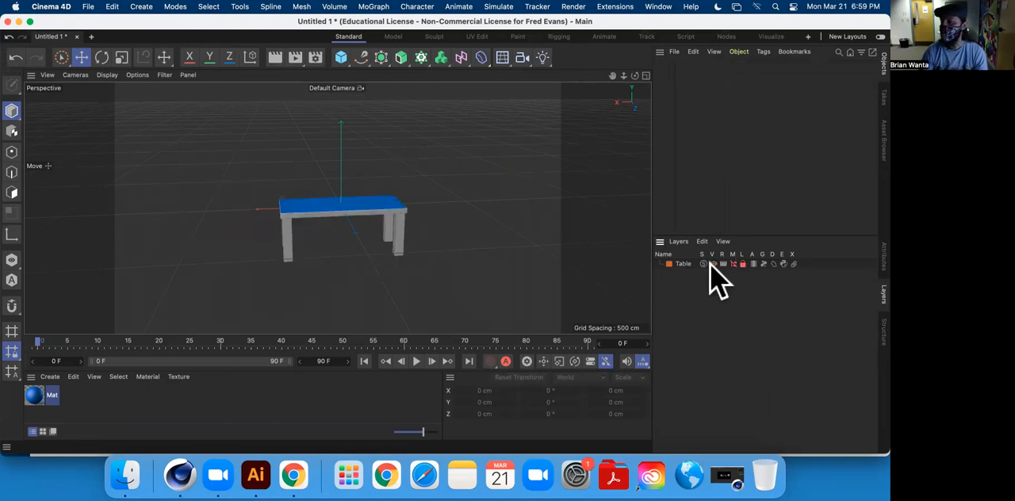
click(712, 264)
click(713, 264)
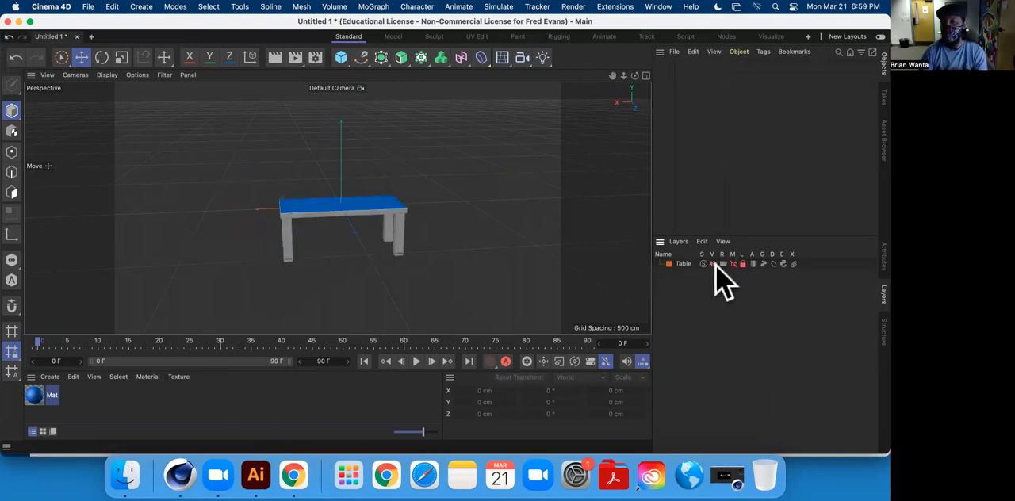
click(712, 264)
List the table in the Object Manager again, and check the assignment's list of objects to model in Chrome before returning to Cinema 4D.
click(733, 264)
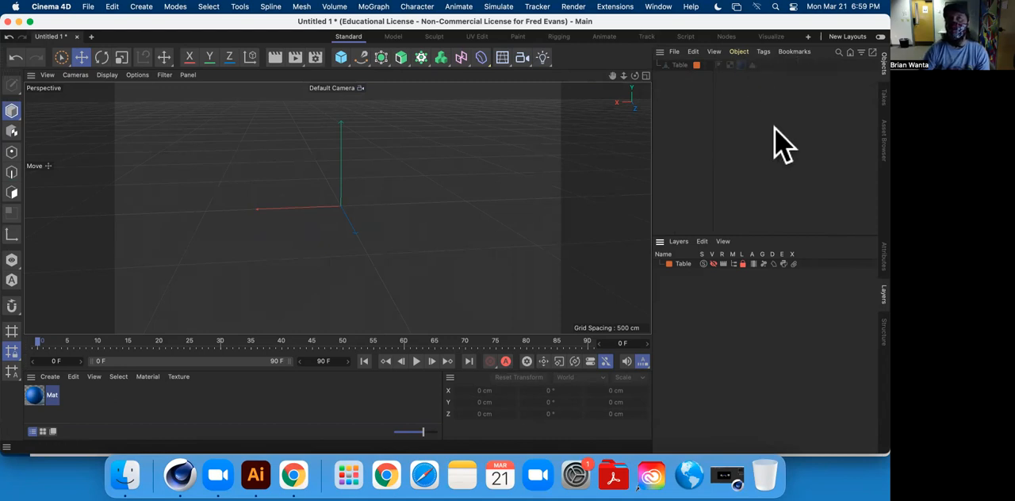
click(883, 255)
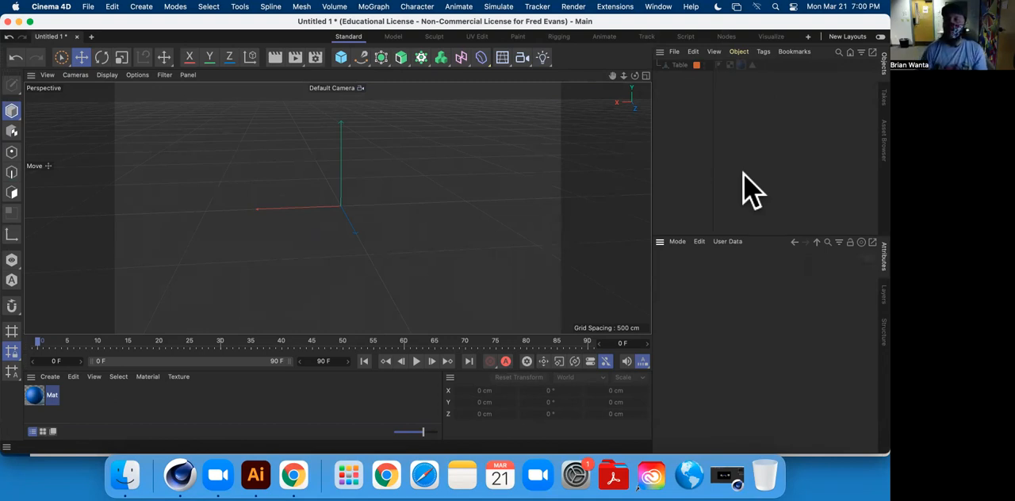
click(883, 294)
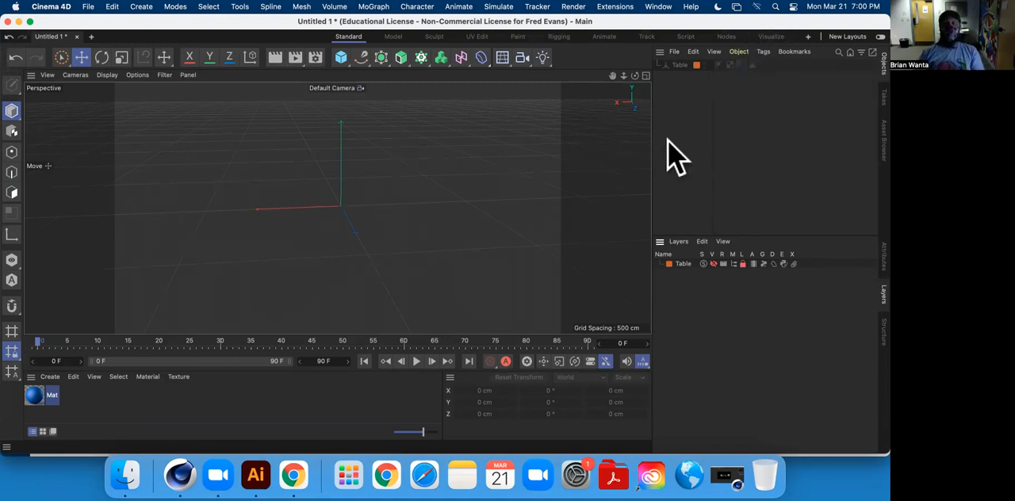
click(292, 474)
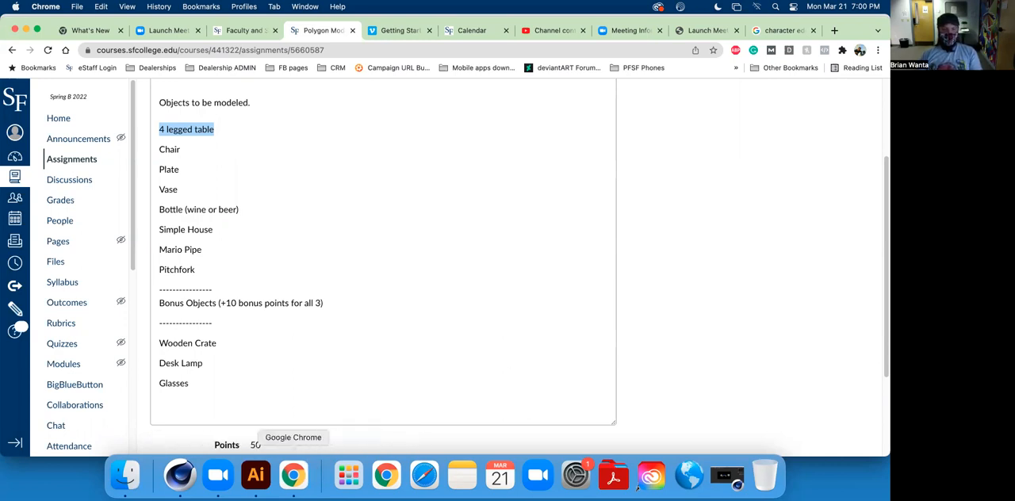
click(180, 476)
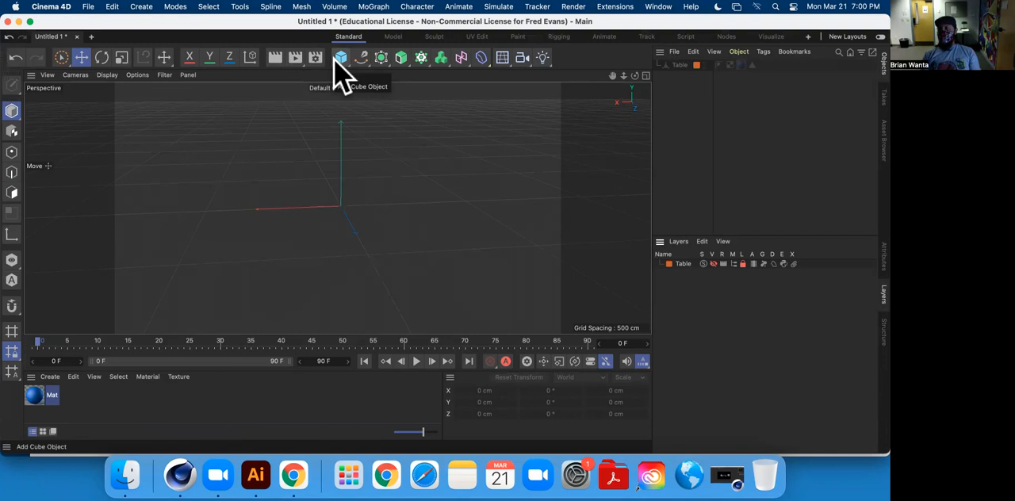
Add a cube, make it editable, and scale it along Y into a flat slab about 26 cm high.
click(341, 58)
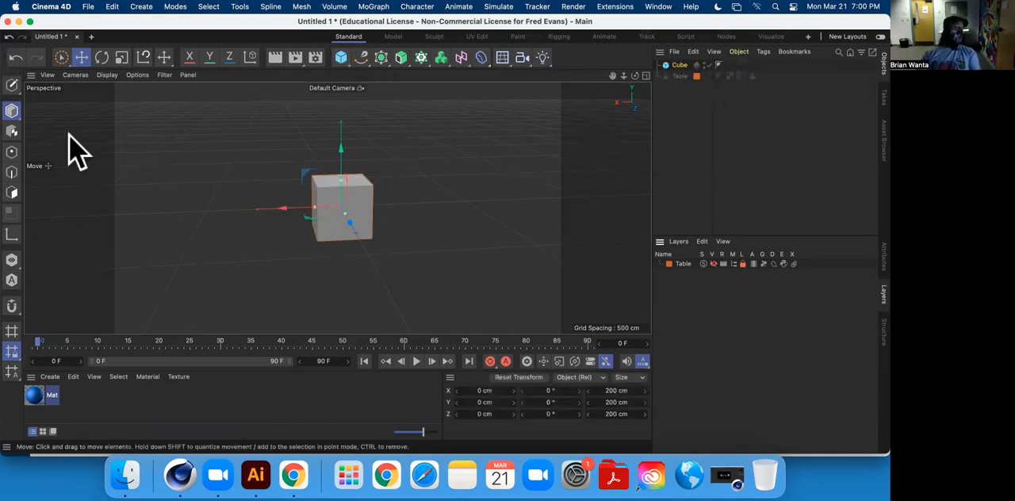
click(12, 84)
click(123, 58)
drag(341, 148, 380, 199)
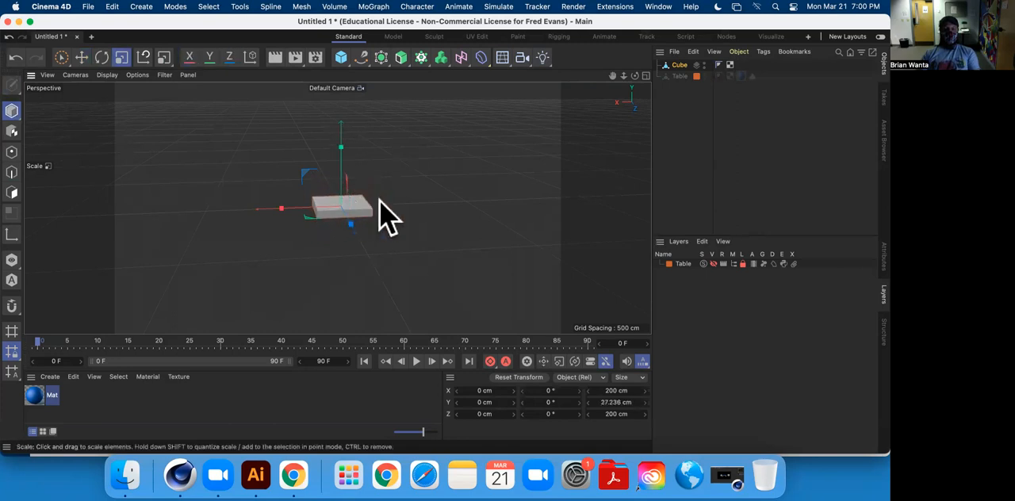
scroll(340, 233, up, 6)
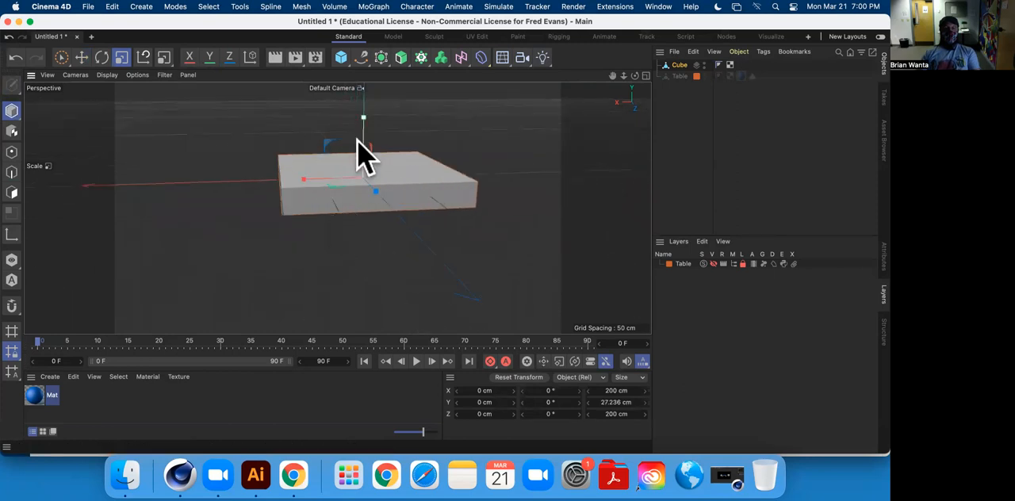
drag(363, 119, 364, 142)
Switch to polygon editing and make a Loop/Path Cut through the middle of the slab at 50%.
alt+drag(381, 186, 310, 106)
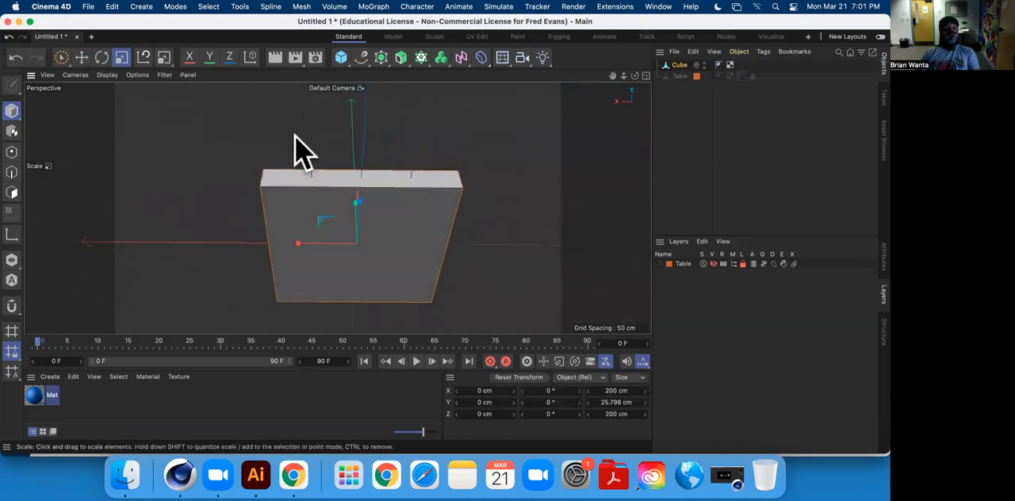
right_click(428, 127)
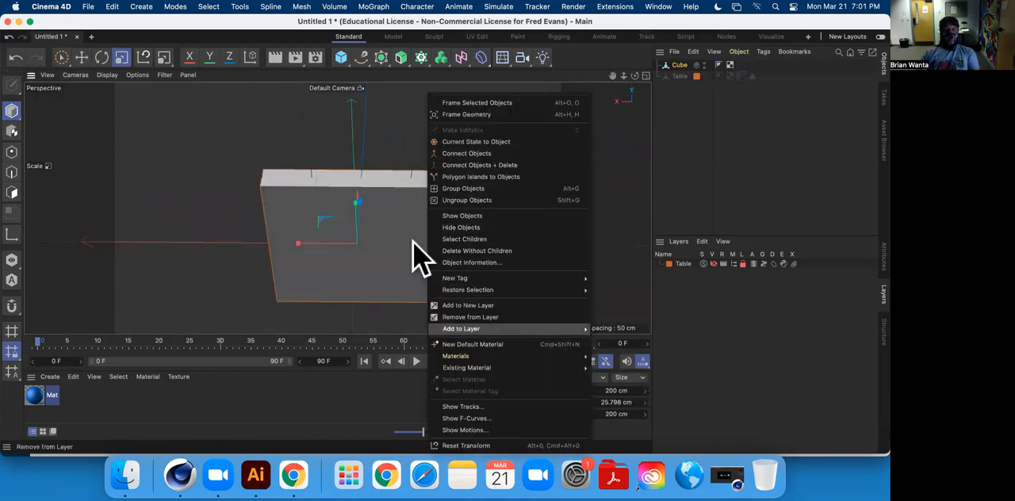
click(17, 193)
click(14, 197)
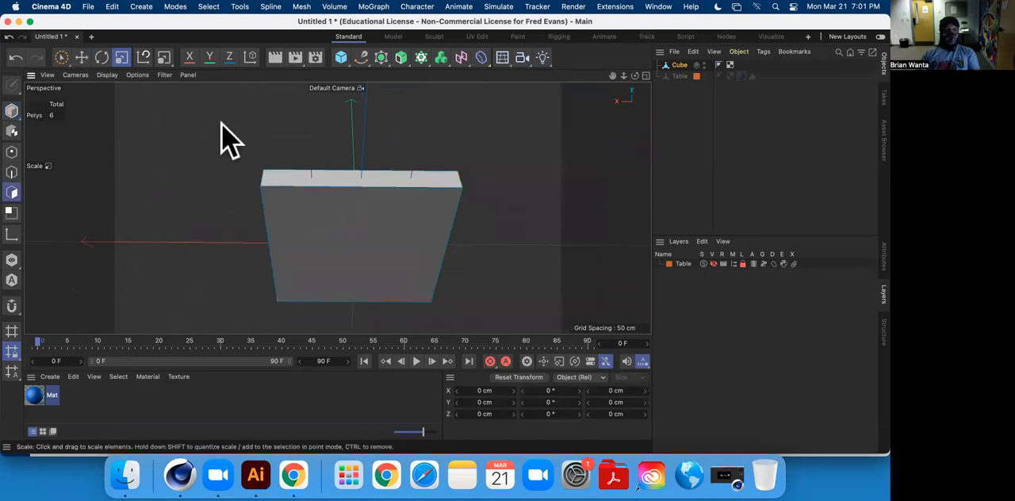
right_click(219, 137)
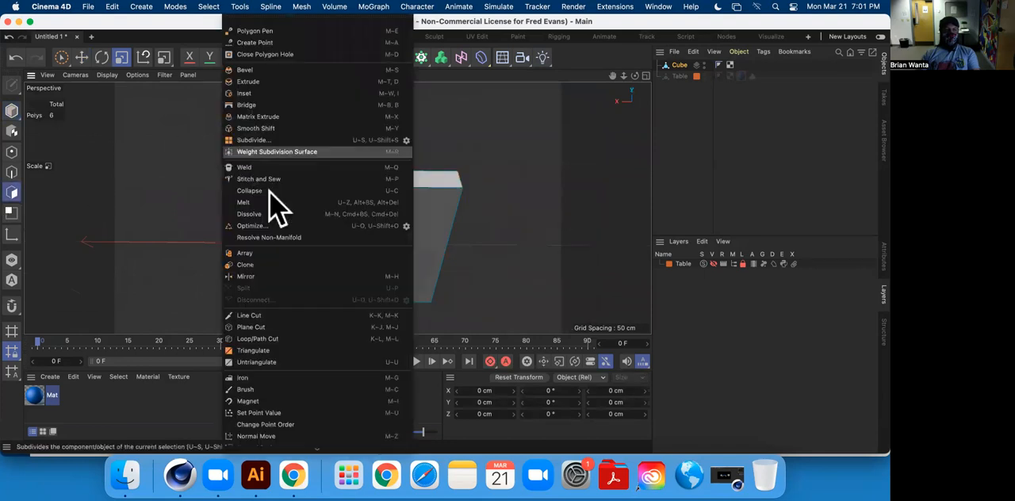
click(311, 338)
click(374, 200)
double_click(302, 124)
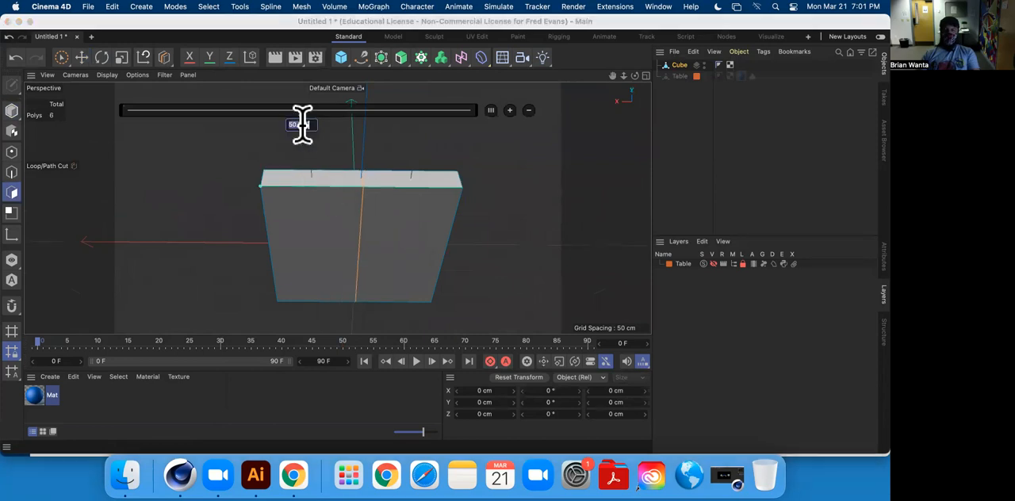
key(Return)
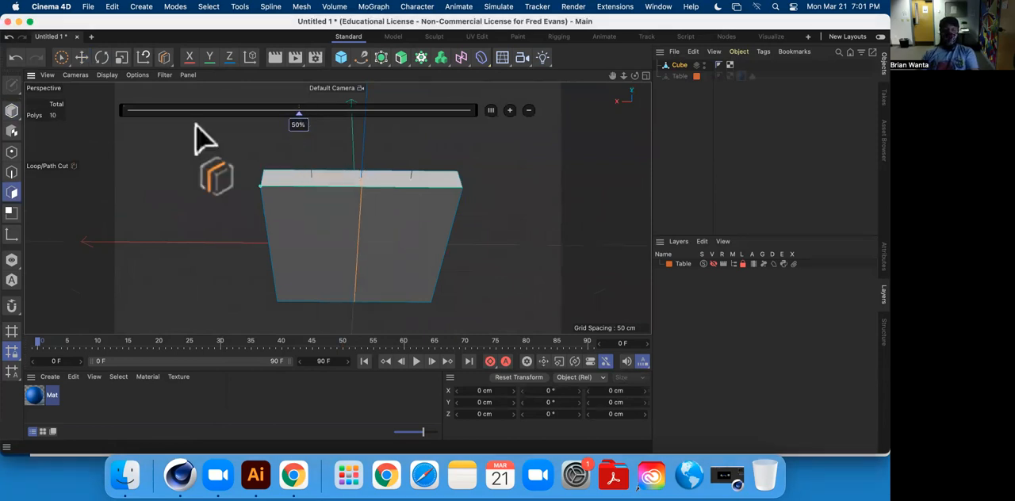
click(81, 59)
Try a second Loop/Path Cut at 25% in one half of the slab, and undo it.
right_click(160, 155)
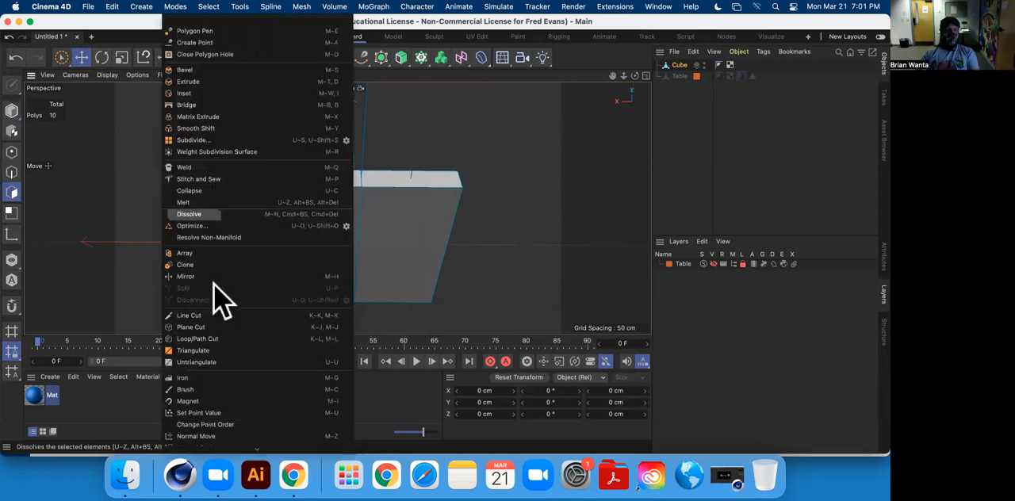
click(217, 340)
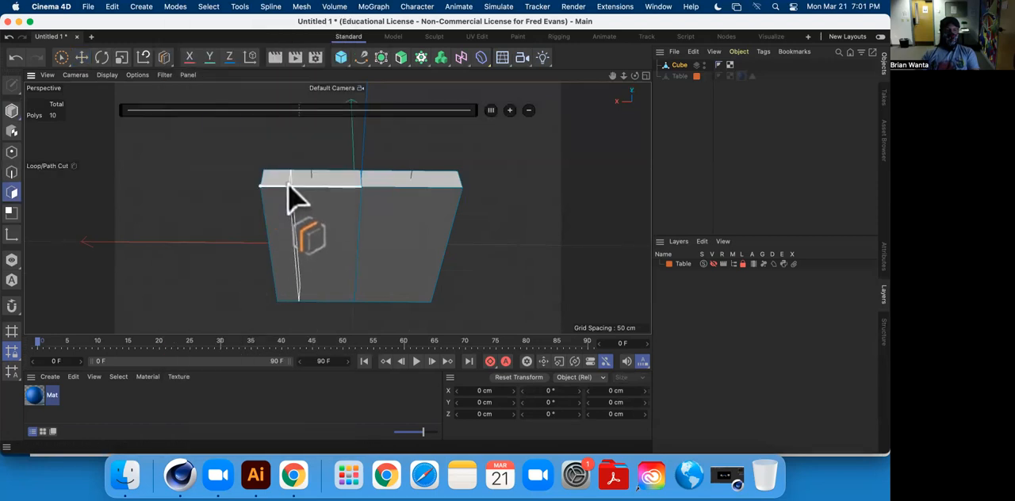
click(289, 190)
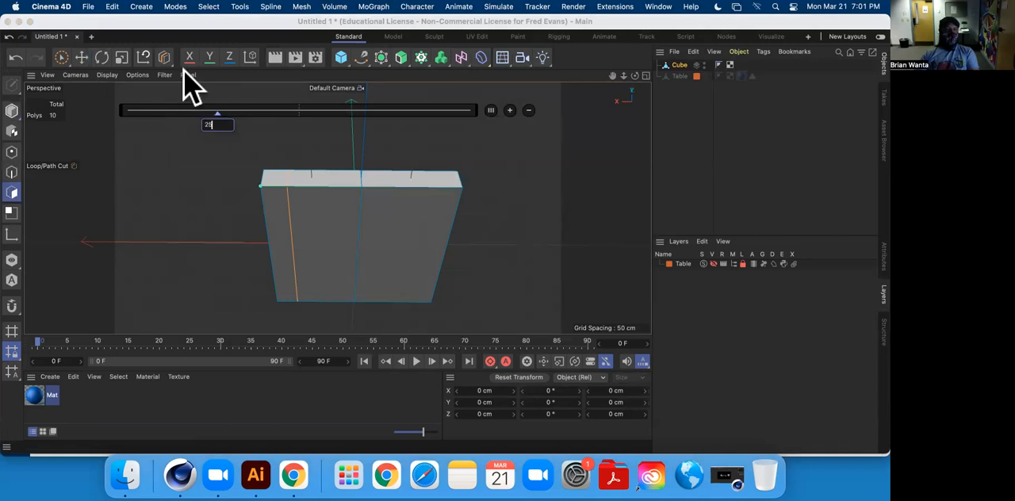
click(86, 58)
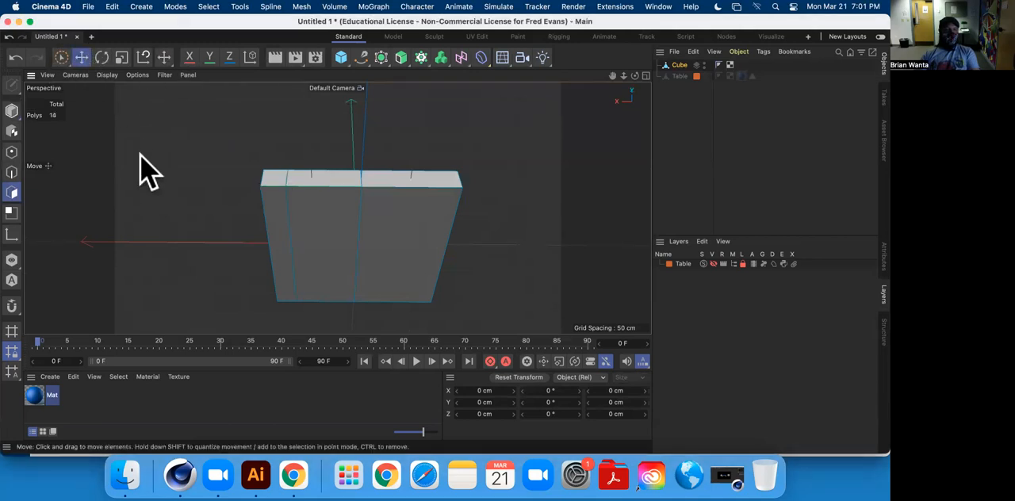
right_click(140, 169)
click(536, 166)
key(super+z)
Detach the polygon modeling commands as a floating palette and close it again.
right_click(533, 162)
click(574, 19)
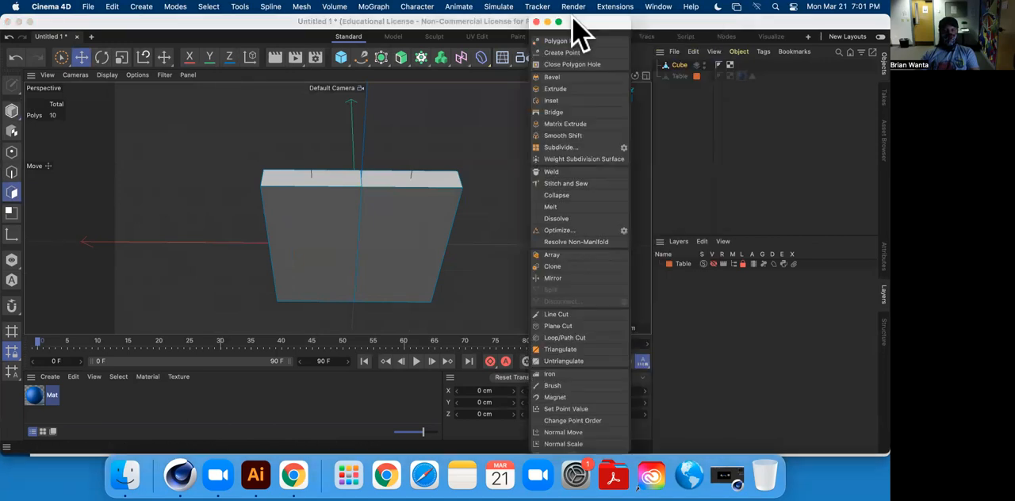
drag(590, 27, 176, 64)
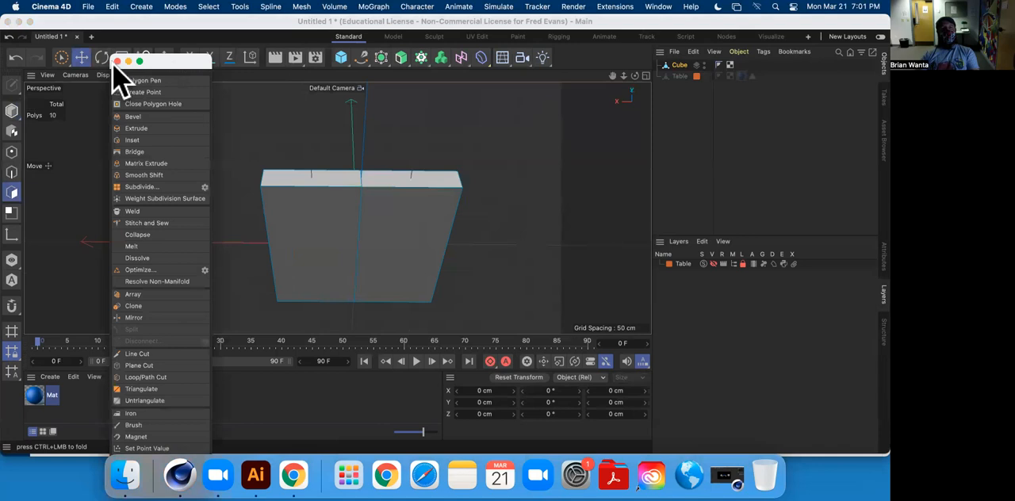
click(119, 58)
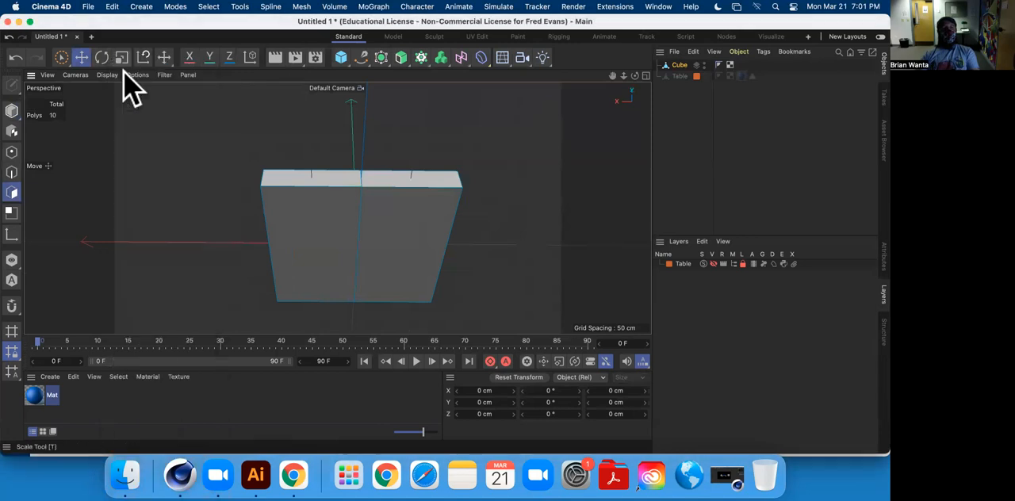
Detach the polygon modeling commands as a floating palette and make a Loop/Path Cut at 25% in one half of the slab.
right_click(162, 147)
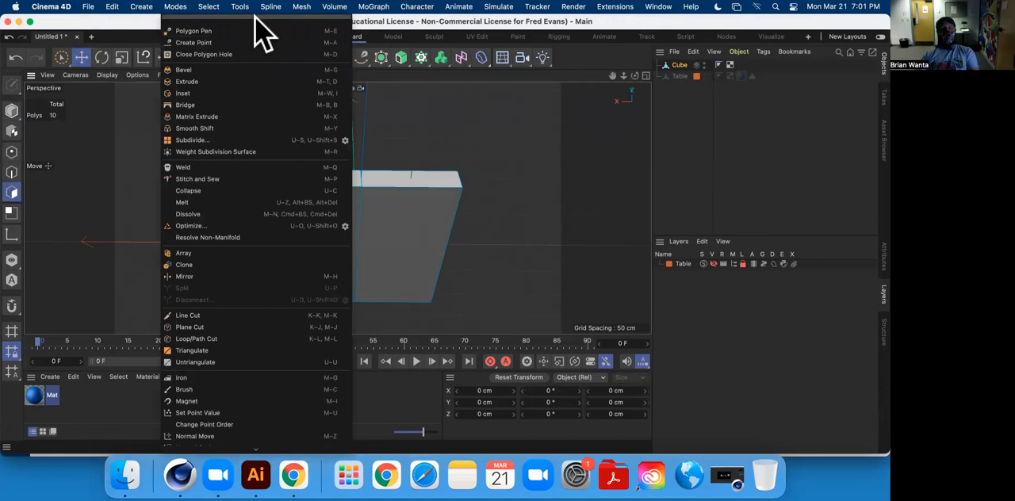
drag(238, 22, 160, 41)
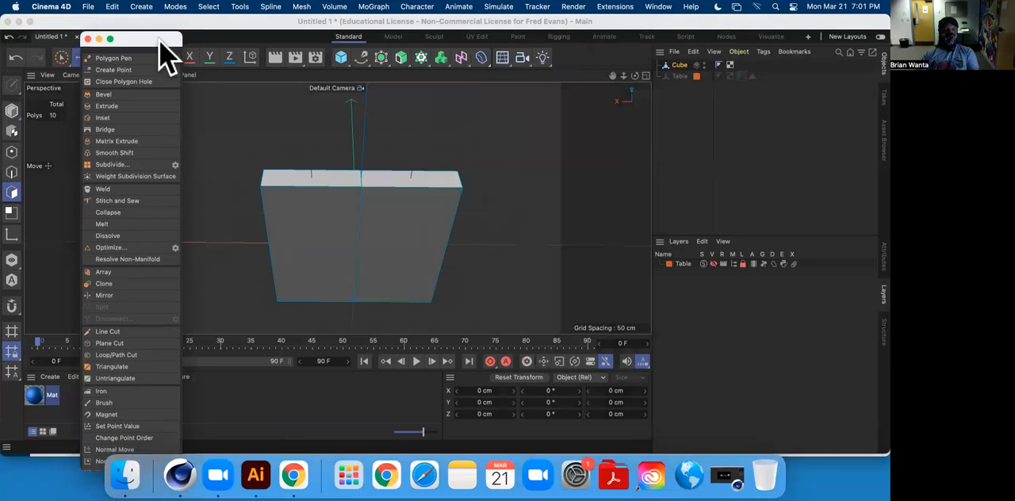
click(117, 354)
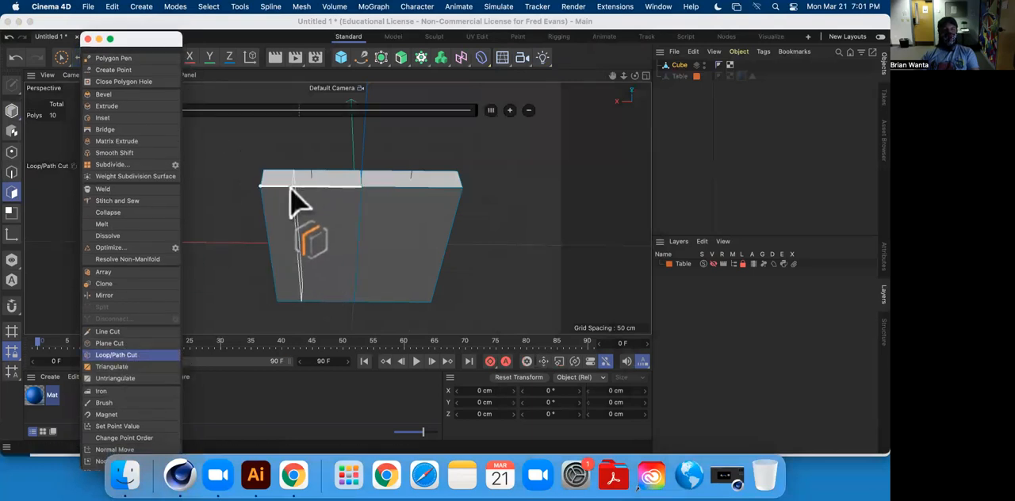
drag(150, 39, 119, 130)
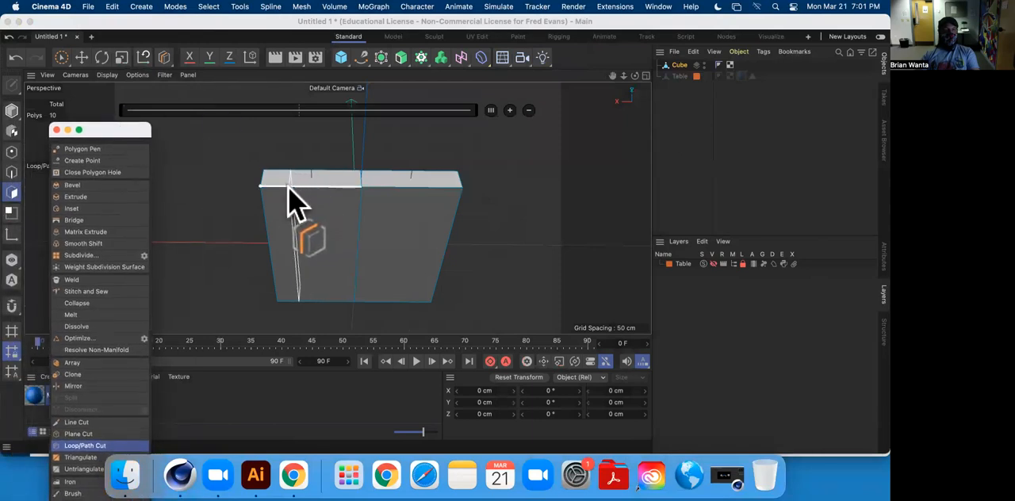
click(292, 203)
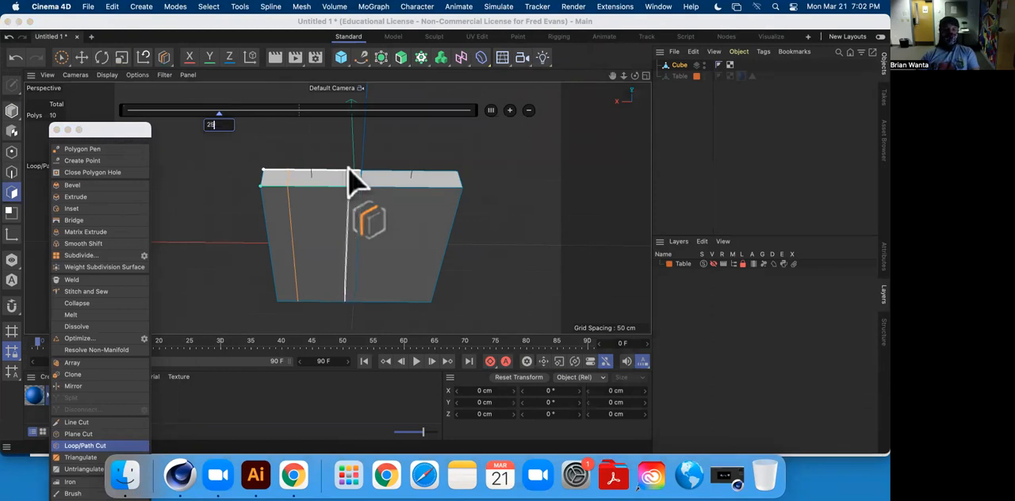
click(353, 181)
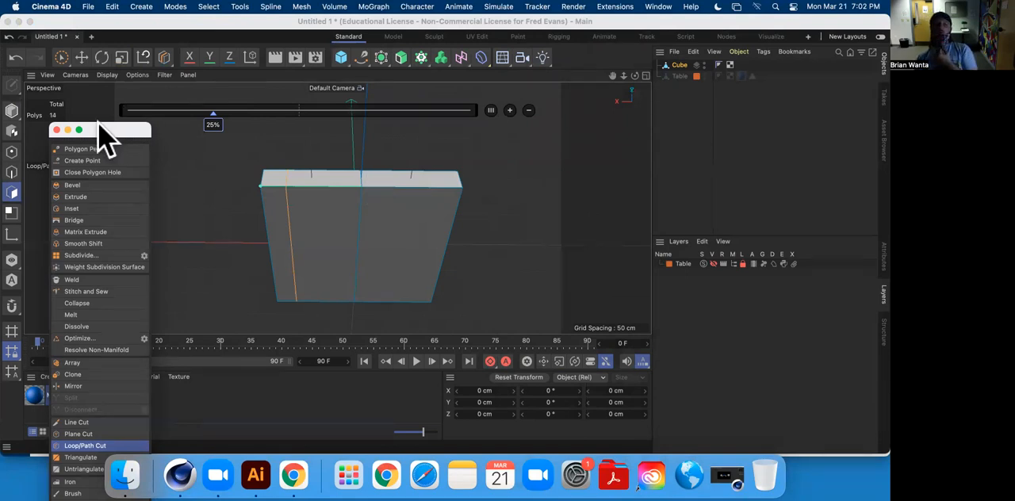
Detach the object creation commands as floating palettes and close all of them again, keeping the polygon modeling palette.
right_click(491, 165)
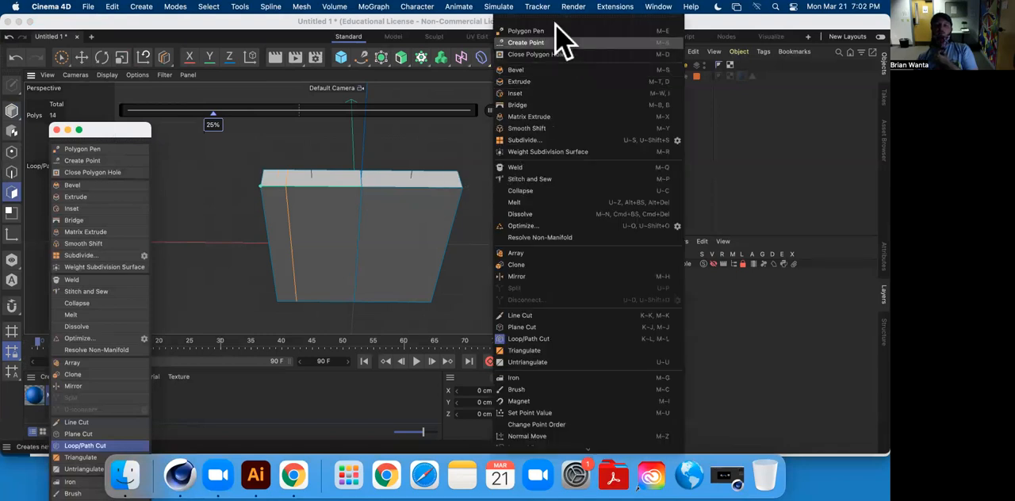
click(227, 264)
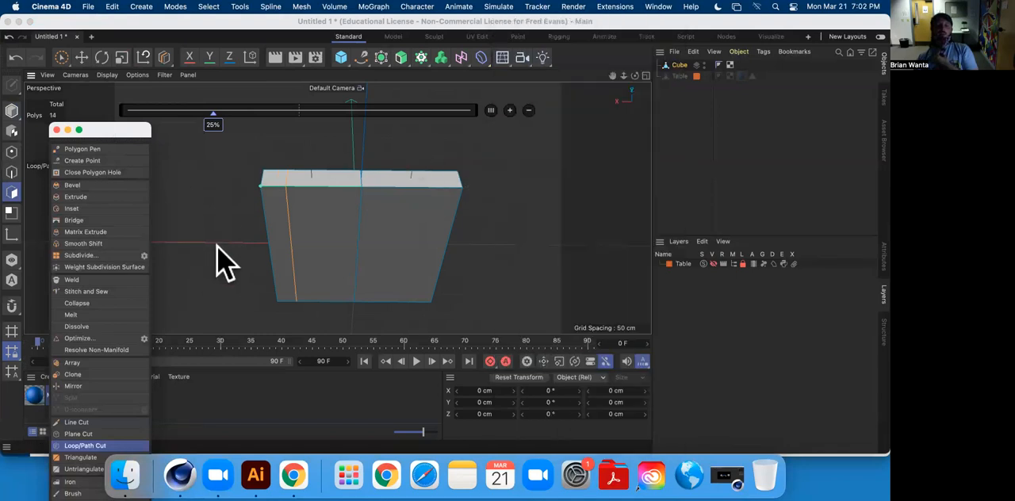
click(149, 7)
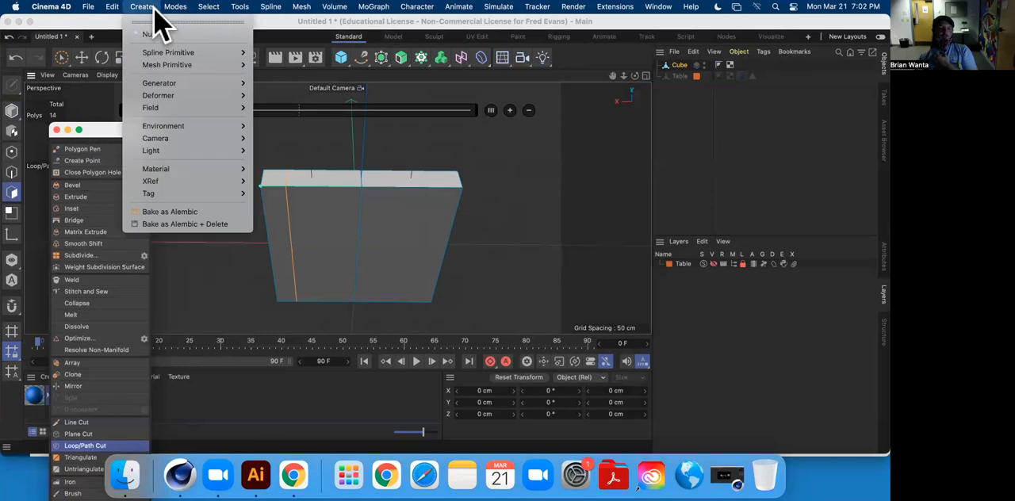
click(215, 23)
drag(192, 34, 631, 133)
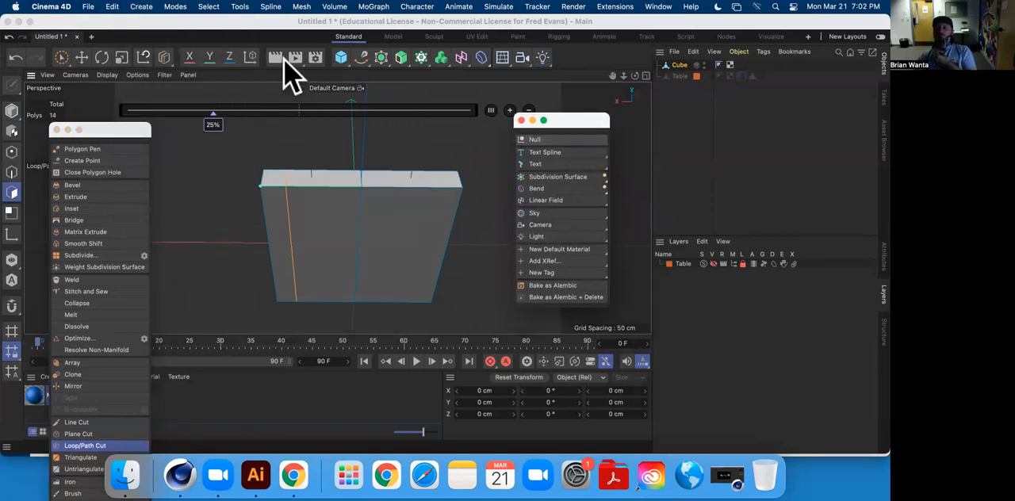
click(172, 8)
mouse_move(133, 10)
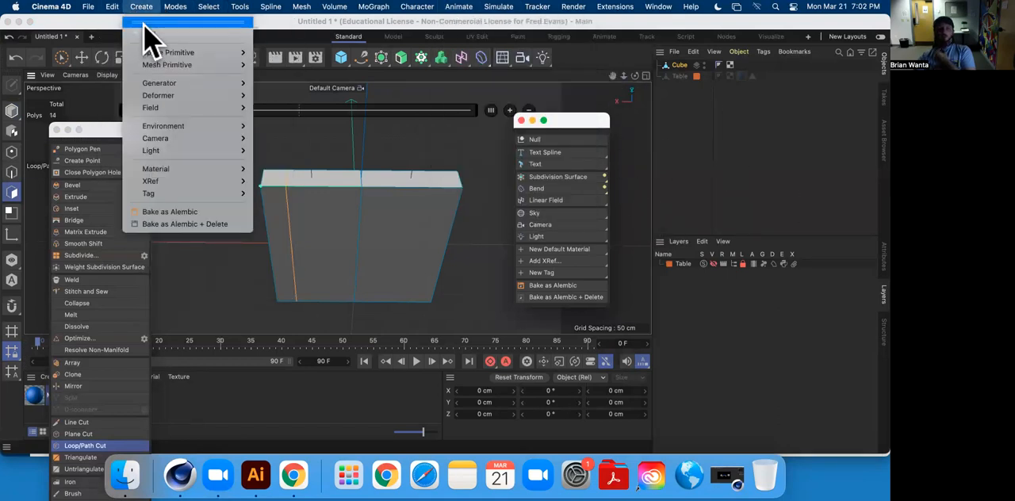
click(143, 23)
drag(200, 24, 483, 115)
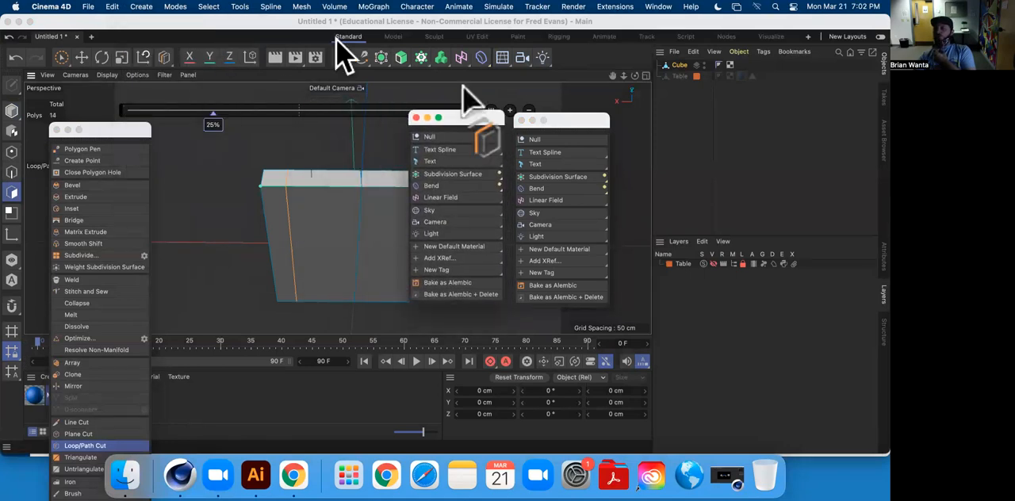
drag(465, 117, 394, 141)
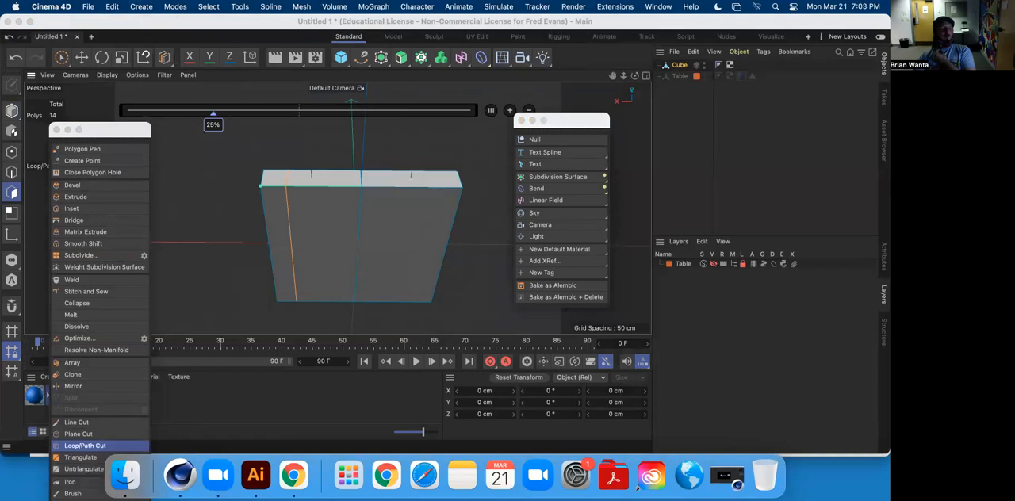
drag(463, 352, 389, 138)
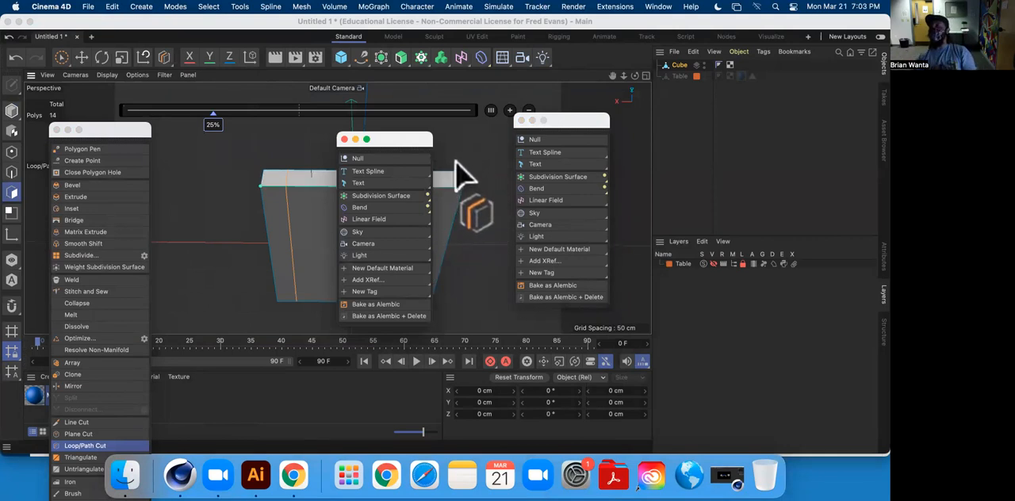
click(142, 6)
click(344, 139)
click(344, 140)
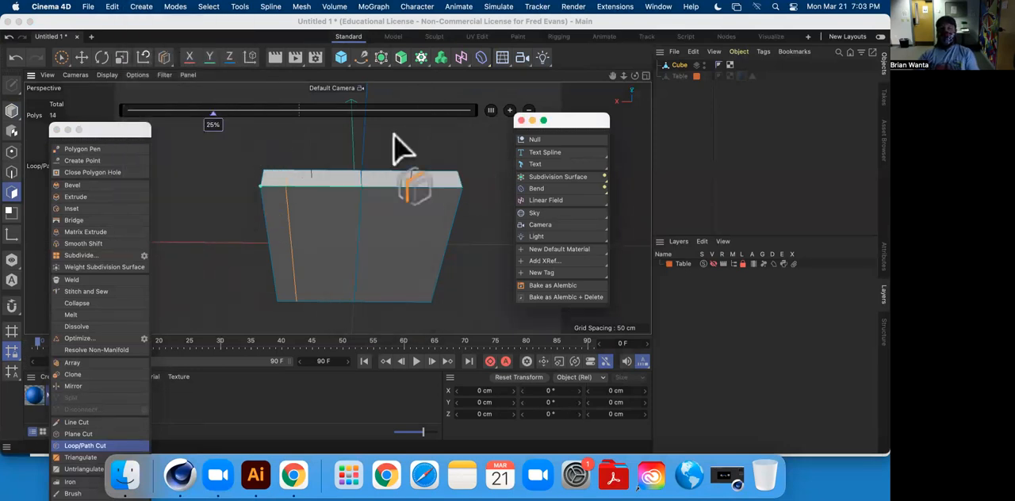
click(521, 121)
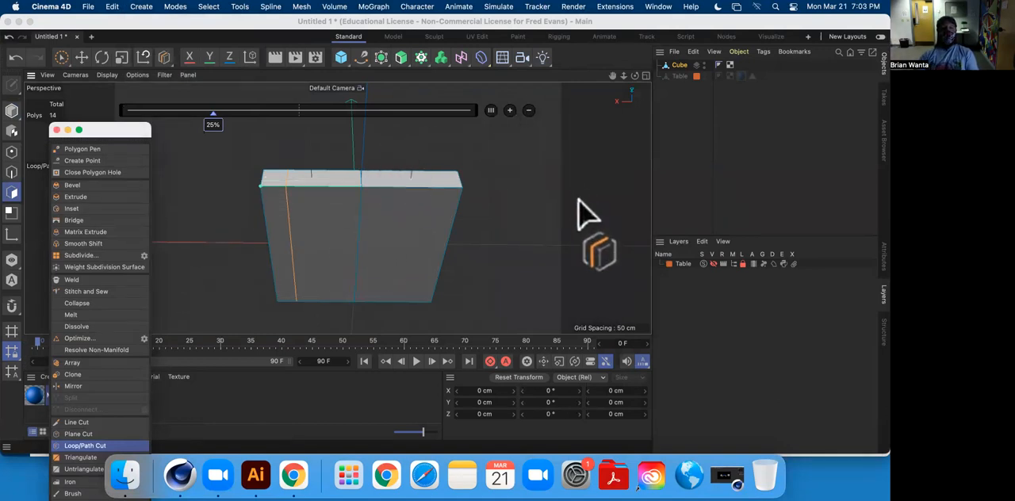
Make a matching Loop/Path Cut at 25% in the other half of the slab.
click(427, 184)
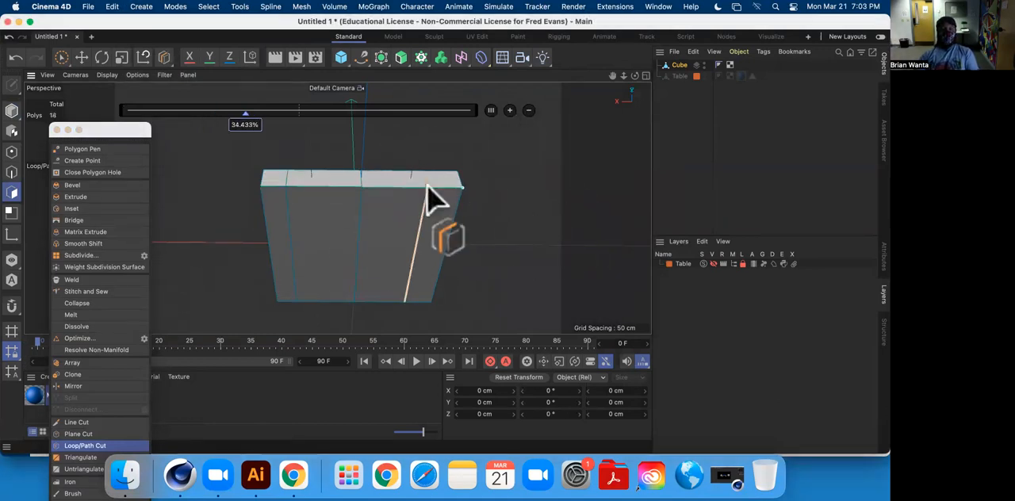
double_click(246, 125)
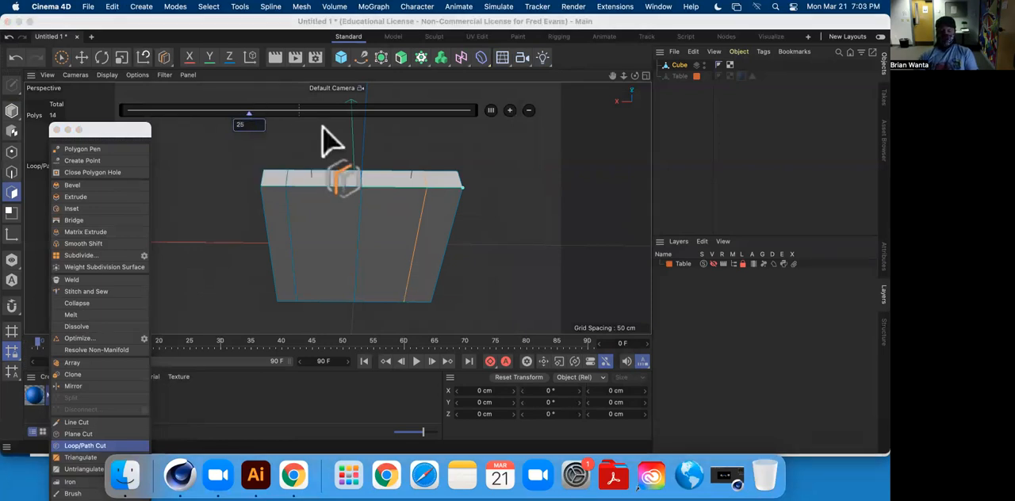
text(25)
key(Return)
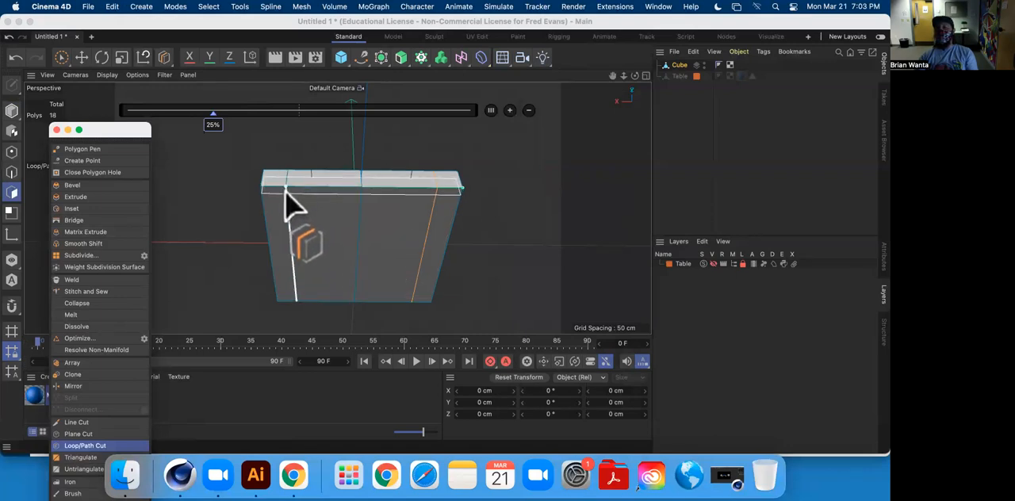
Slide the latest loop cut to about 76% and set it back to 25%.
click(429, 211)
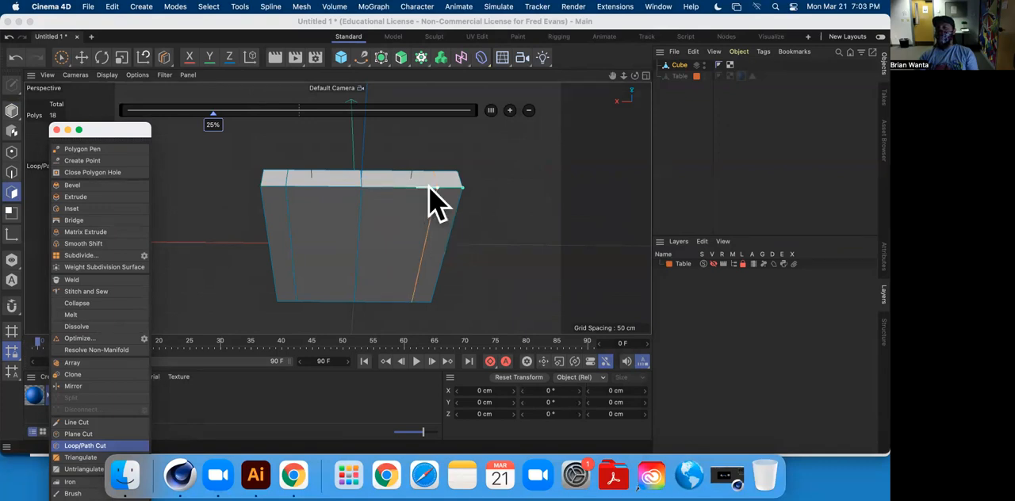
drag(209, 128, 372, 135)
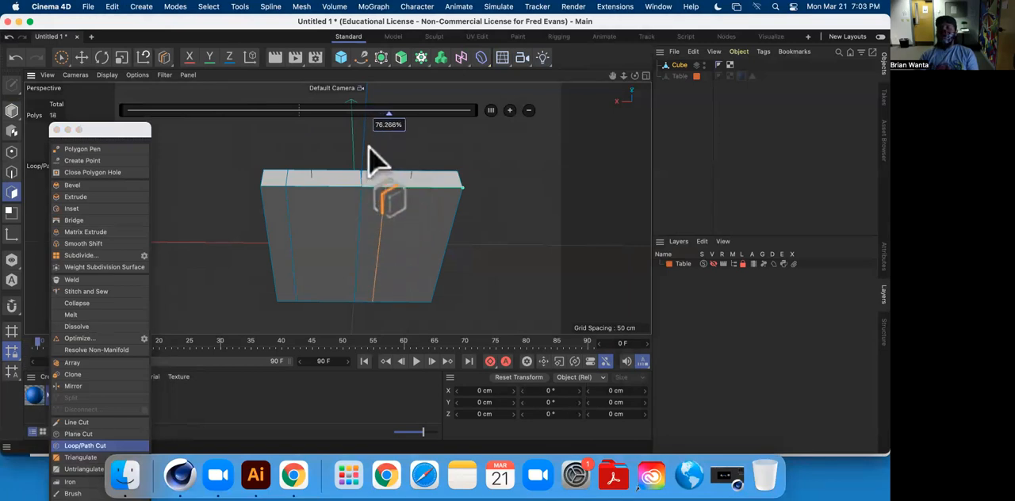
drag(389, 135, 208, 137)
double_click(204, 124)
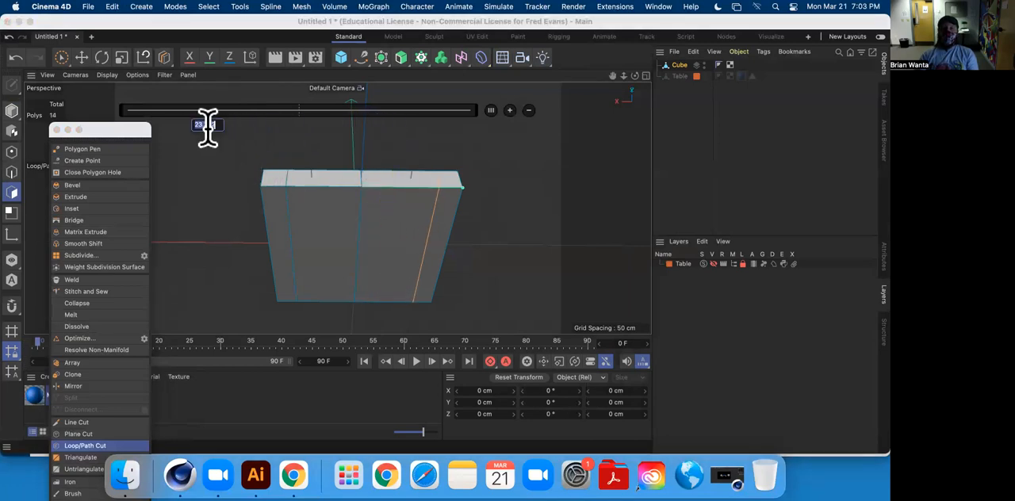
key(Return)
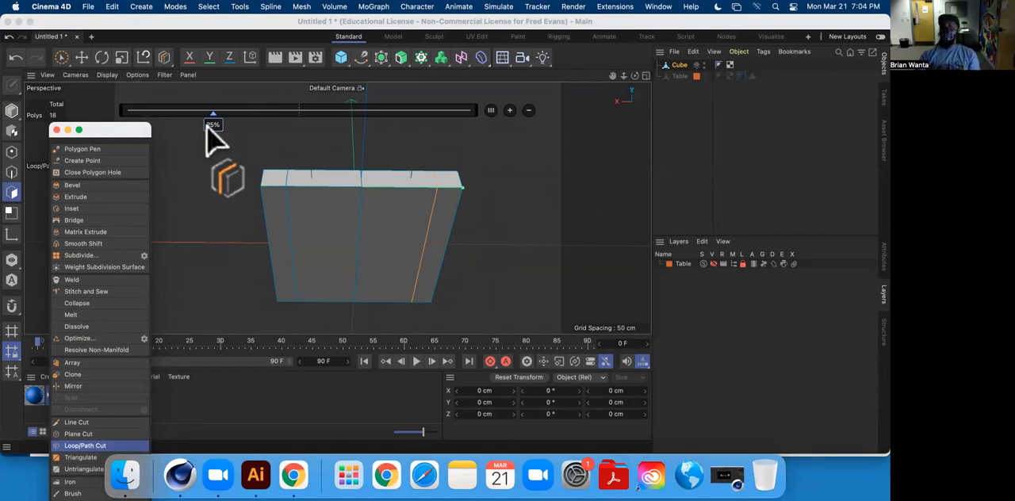
Make a Loop/Path Cut at 50% through the middle of the slab, perpendicular to the existing cuts.
click(81, 57)
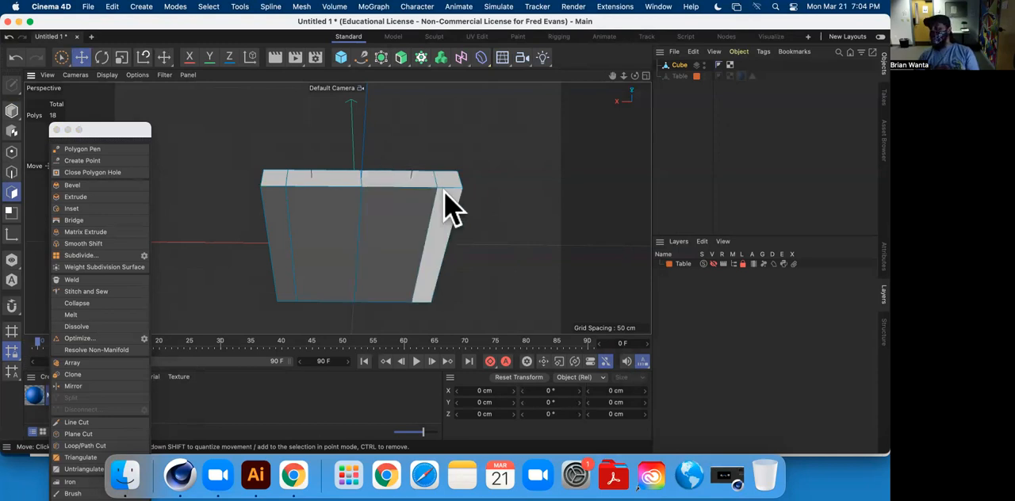
alt+drag(457, 227, 481, 173)
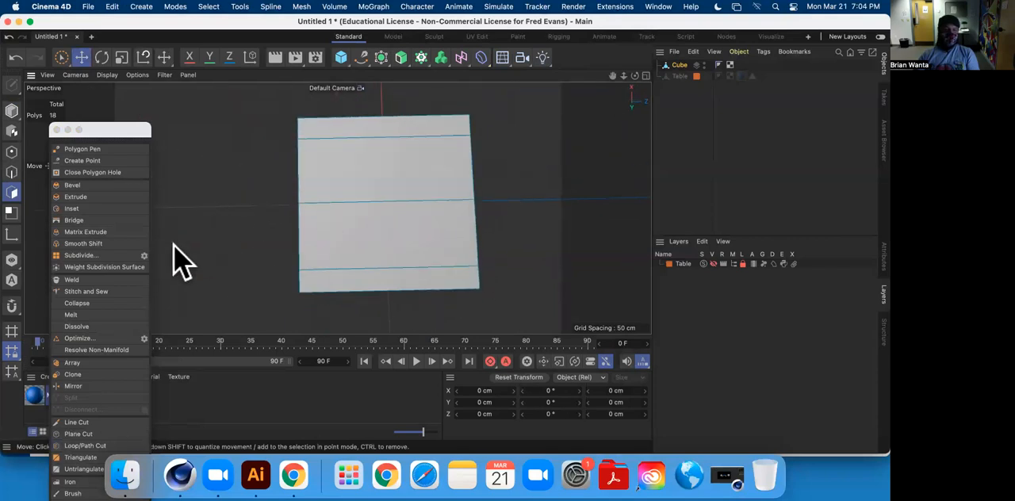
click(87, 446)
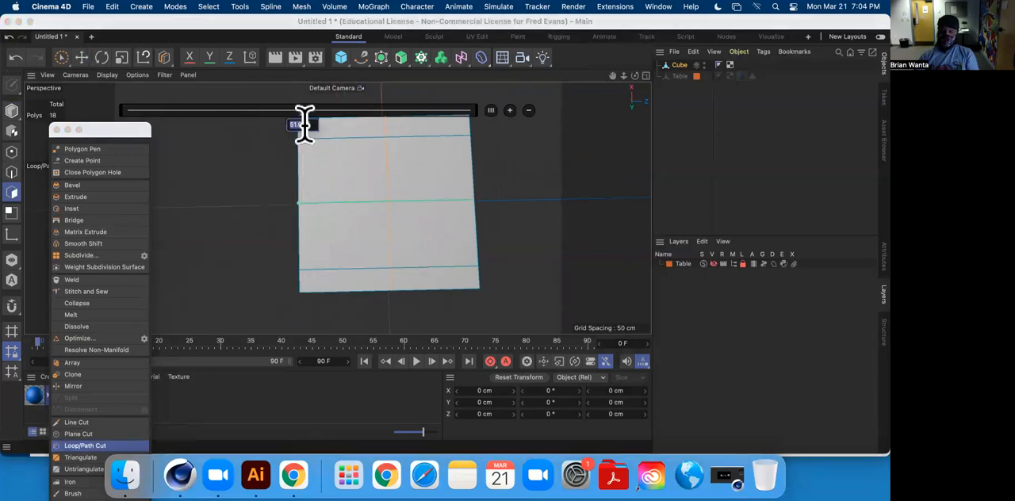
click(305, 124)
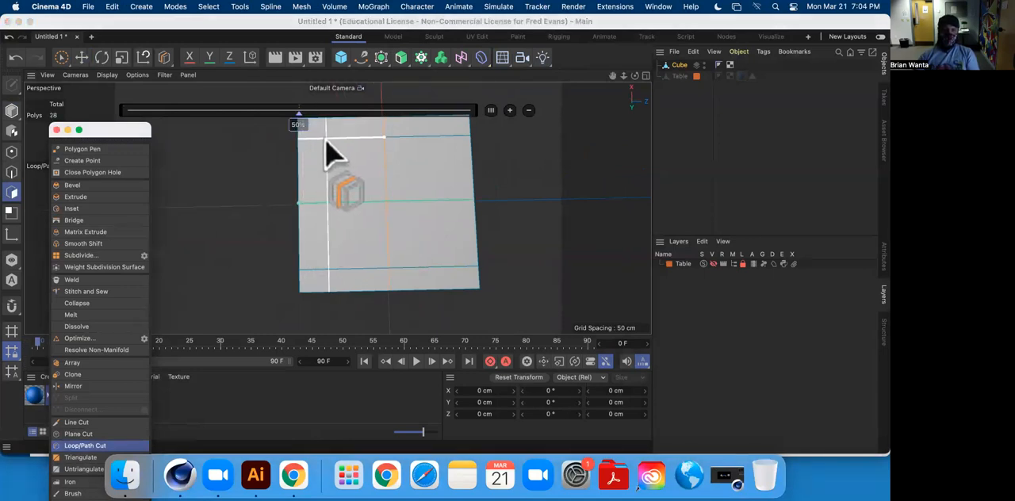
Add a Loop/Path Cut at 75% near the slab's outer edge, on one side of the new perpendicular centre cut.
alt+middle_drag(329, 152, 347, 208)
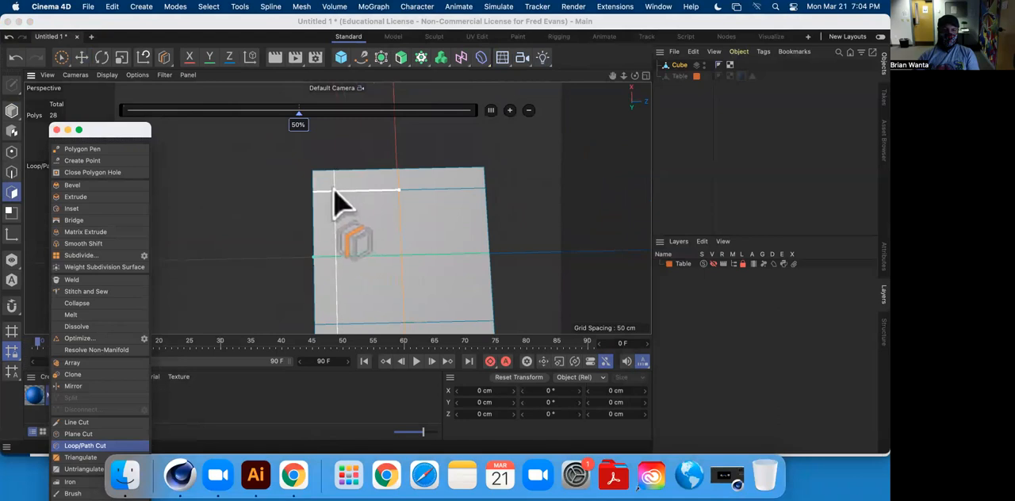
drag(333, 190, 400, 190)
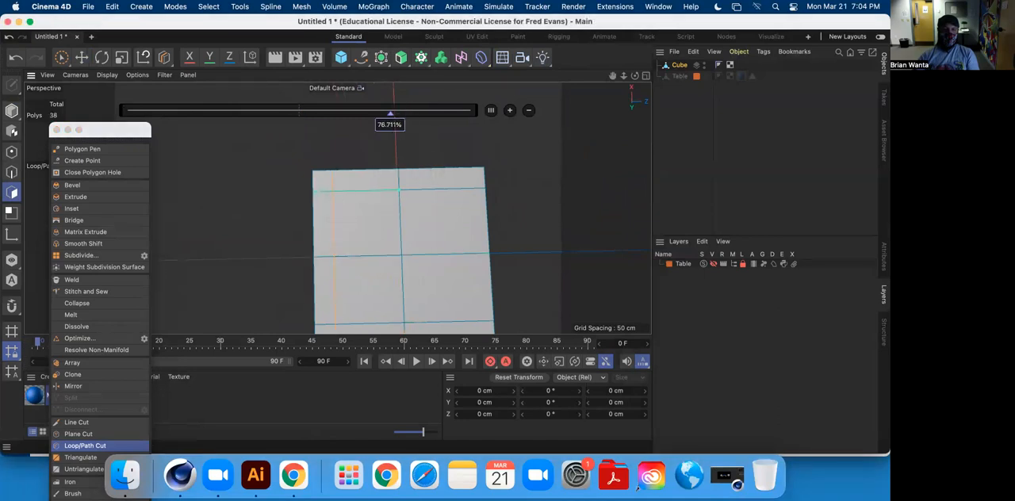
double_click(389, 124)
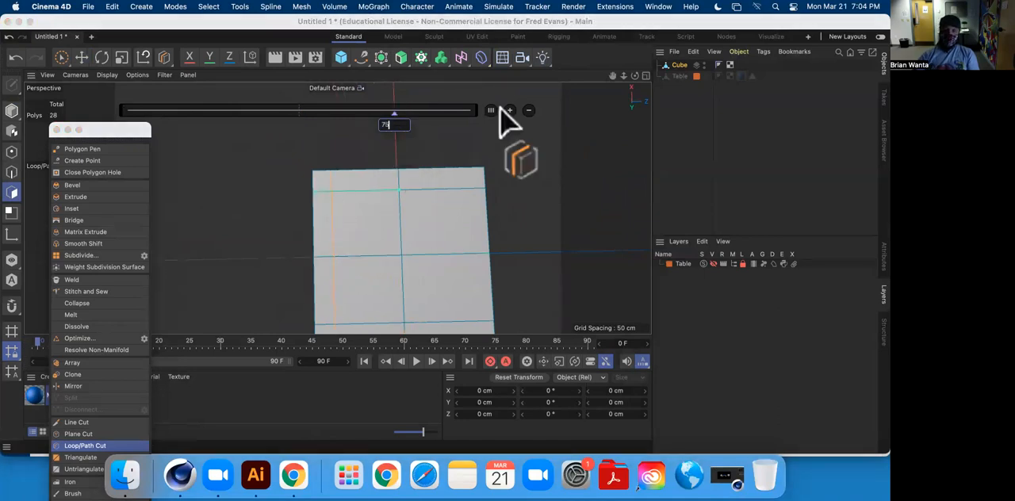
Add a mirrored Loop/Path Cut at 75% on the opposite side of the perpendicular centre cut and leave the cutting tool.
click(460, 189)
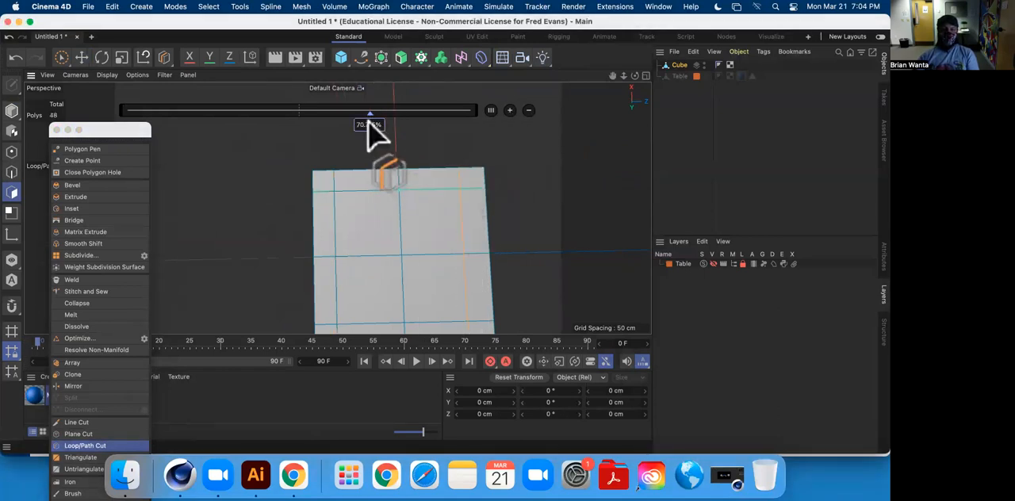
drag(375, 125, 386, 127)
double_click(384, 124)
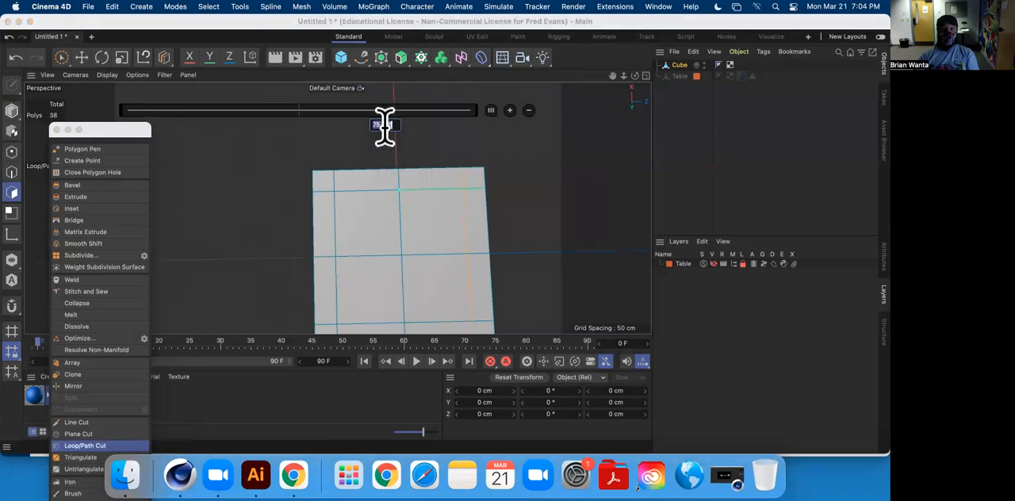
text(75)
click(80, 57)
Dissolve the two perpendicular centre edge loops of the slab, keeping the cuts near its outer edges.
alt+drag(236, 169, 376, 185)
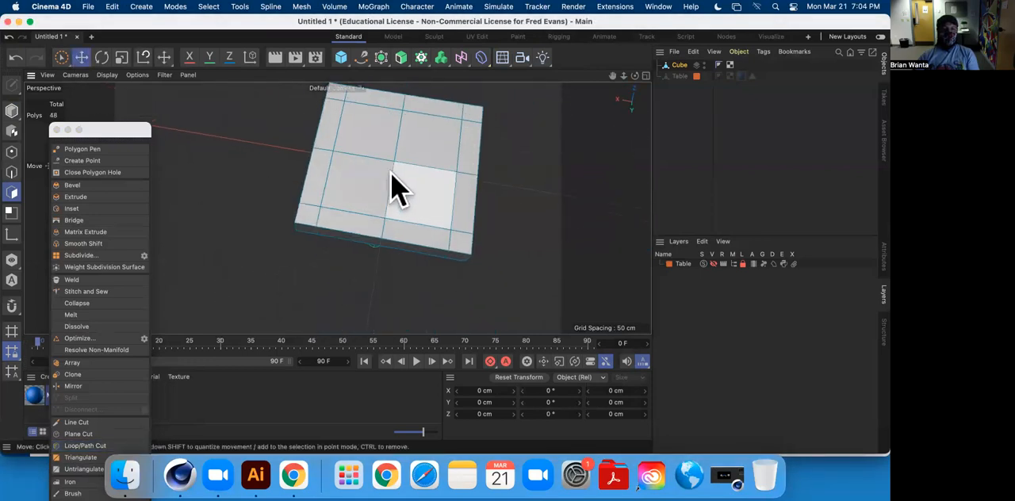
click(12, 172)
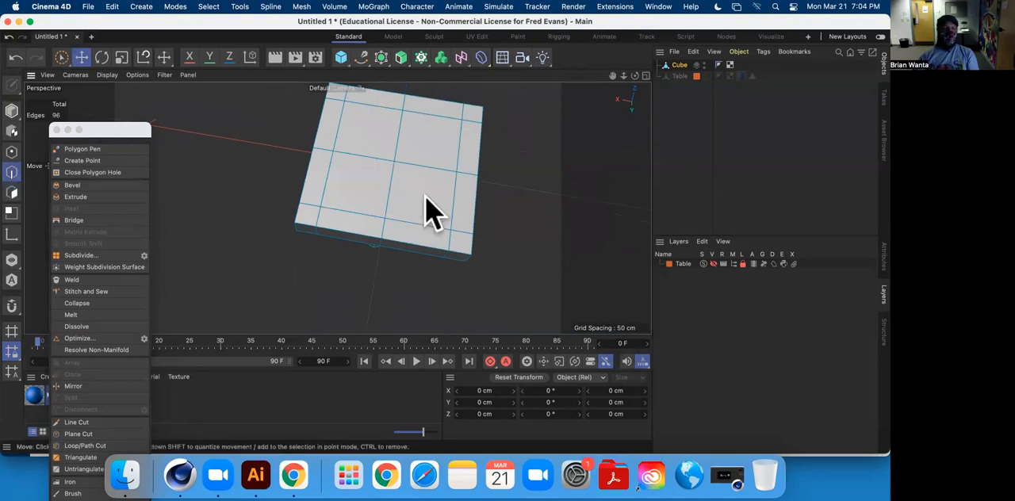
double_click(394, 189)
shift+double_click(443, 166)
right_click(510, 167)
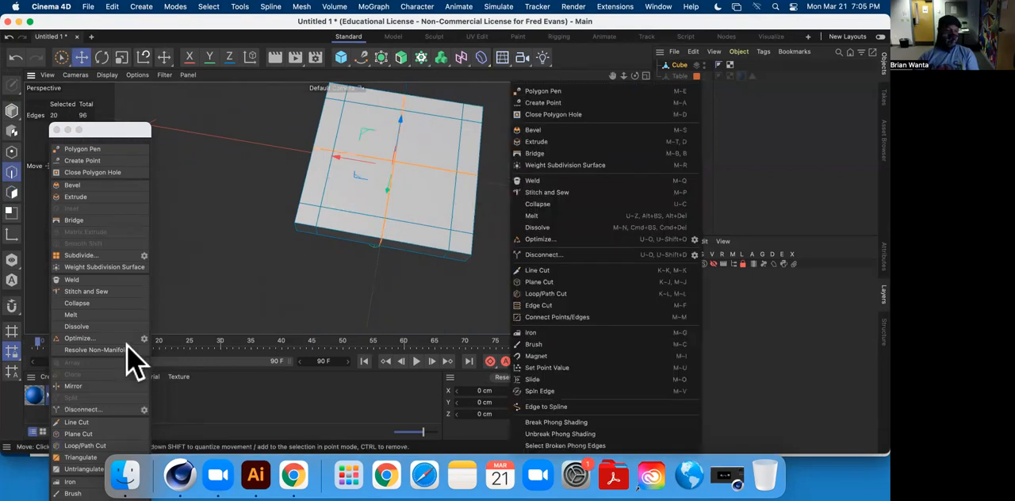
click(84, 326)
Extrude the four corner polygons on the slab's underside about 123 cm downward to form four legs.
alt+drag(471, 256, 437, 237)
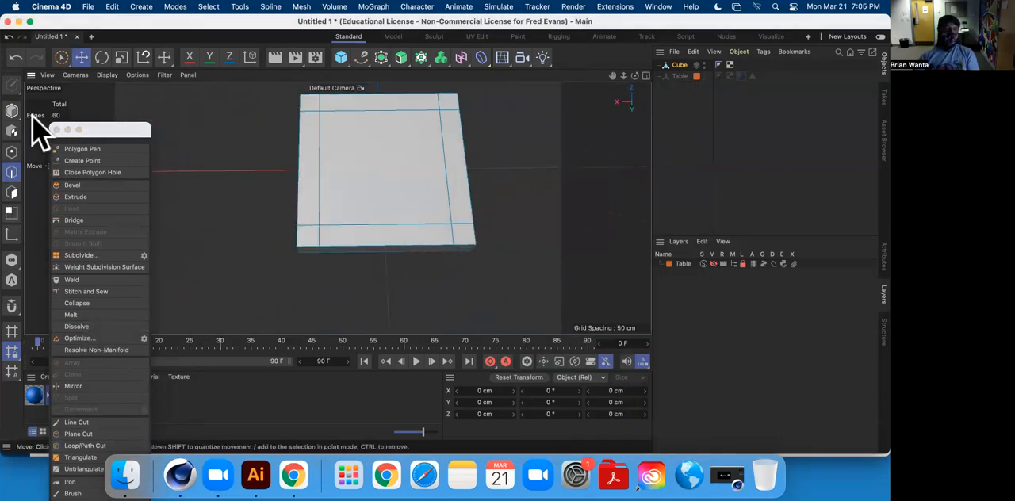
click(12, 192)
click(315, 236)
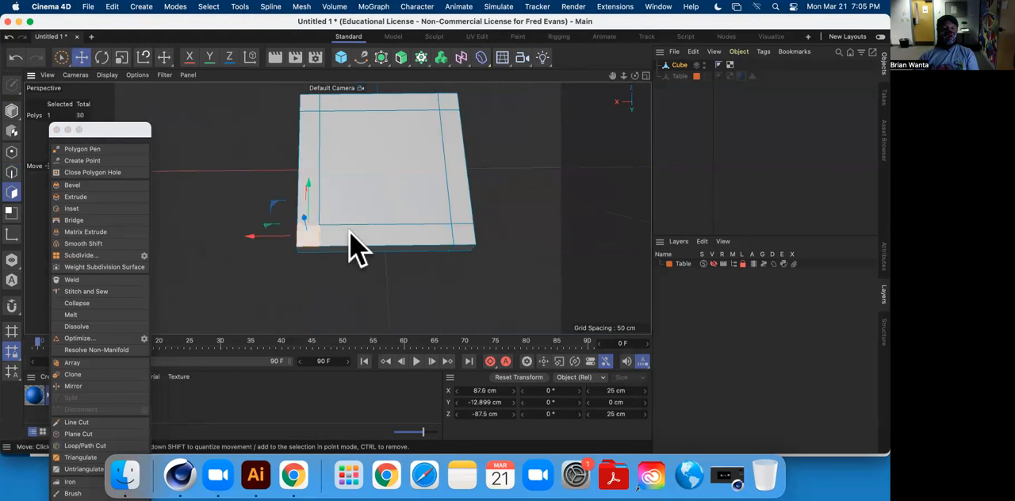
shift+click(464, 238)
shift+click(453, 105)
shift+click(311, 107)
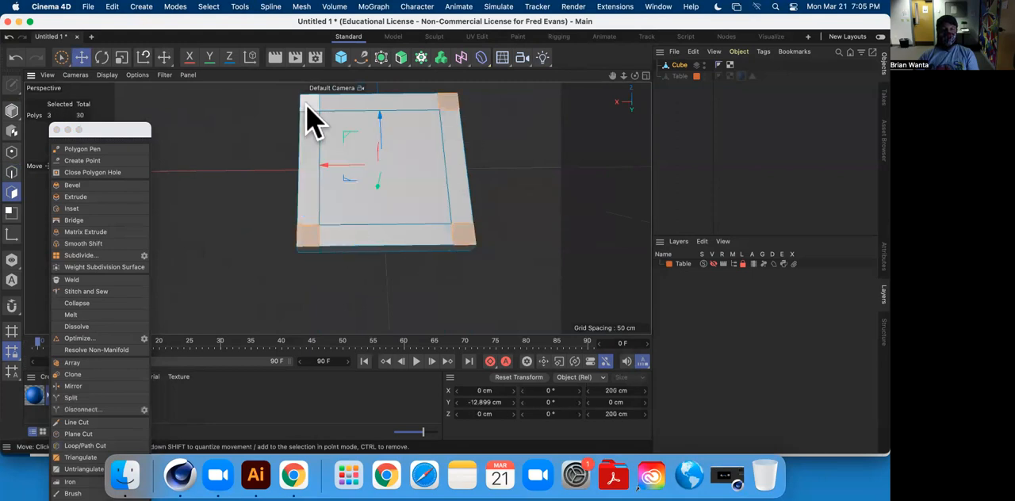
alt+drag(446, 236, 476, 312)
alt+drag(433, 237, 359, 243)
scroll(426, 235, down, 8)
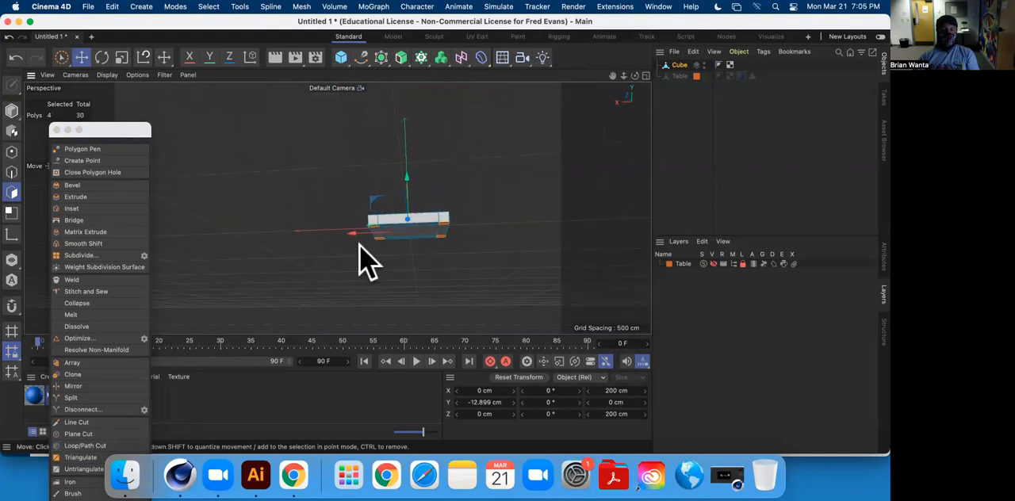
click(101, 197)
alt+middle_drag(385, 218, 288, 167)
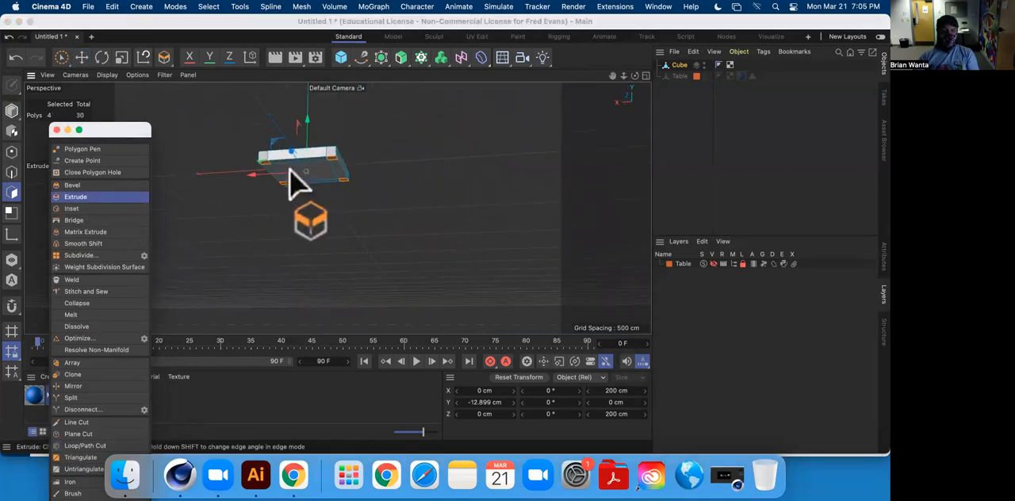
drag(342, 227, 365, 227)
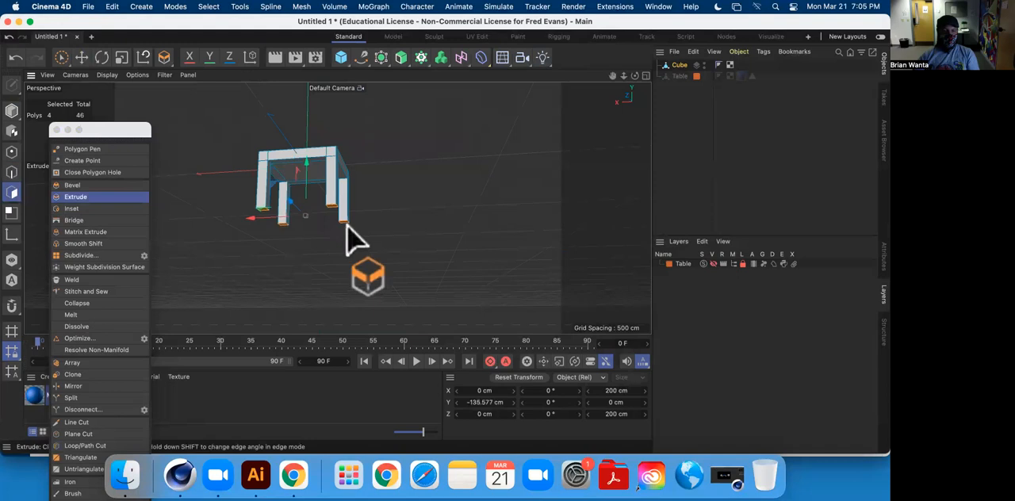
Lengthen the four legs by moving their end polygons down along the vertical axis, and clear the selection.
alt+middle_drag(347, 225, 448, 222)
alt+drag(449, 222, 351, 300)
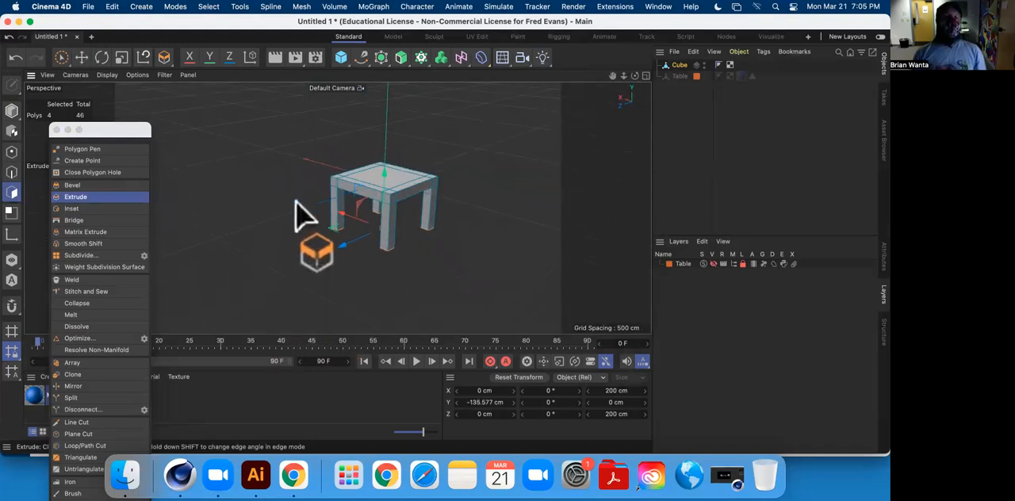
alt+drag(482, 256, 455, 211)
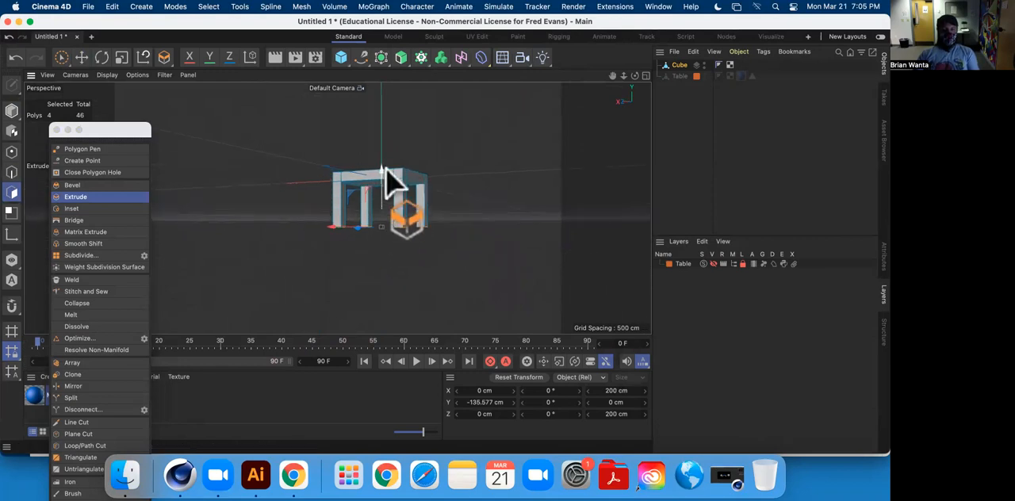
drag(382, 168, 420, 205)
click(80, 57)
click(448, 173)
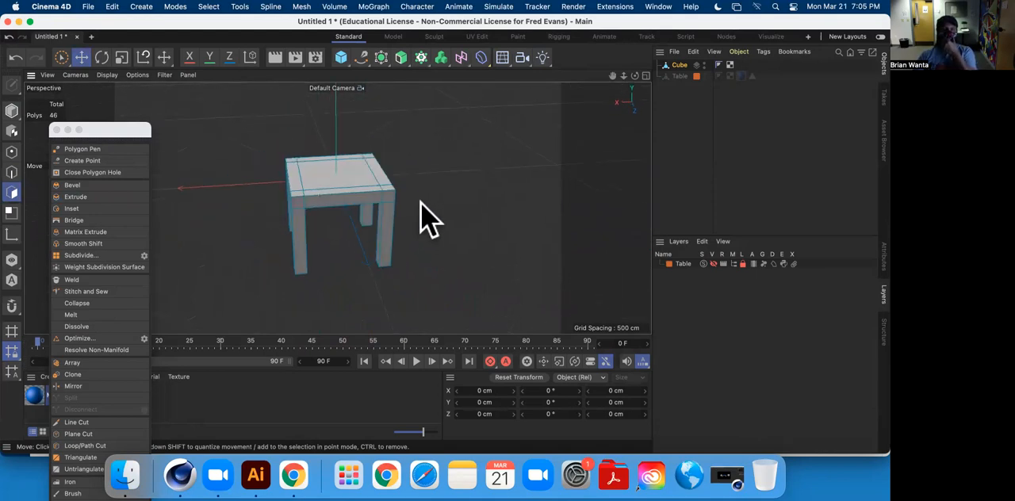
Try to extrude the three polygons along one side of the seat's top about 208 cm upward as a backrest, and undo it.
alt+drag(486, 220, 443, 222)
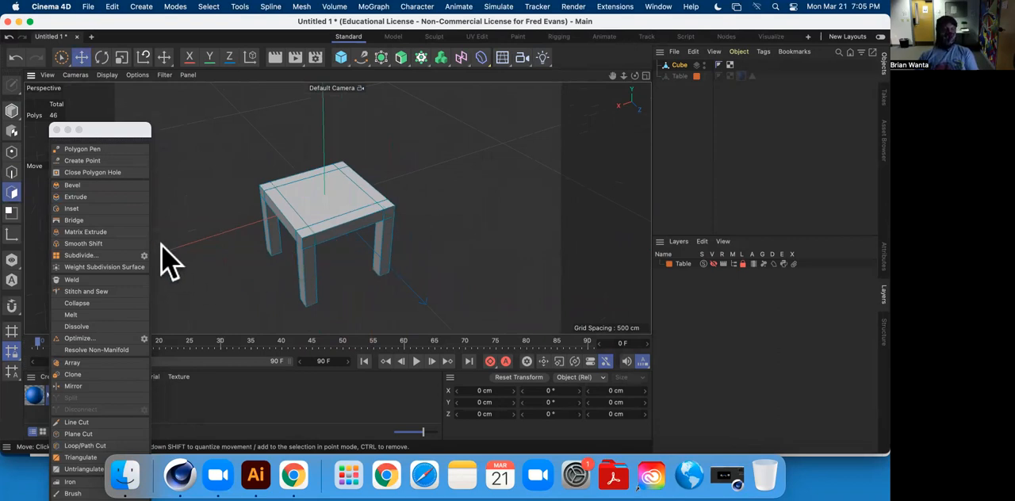
click(284, 210)
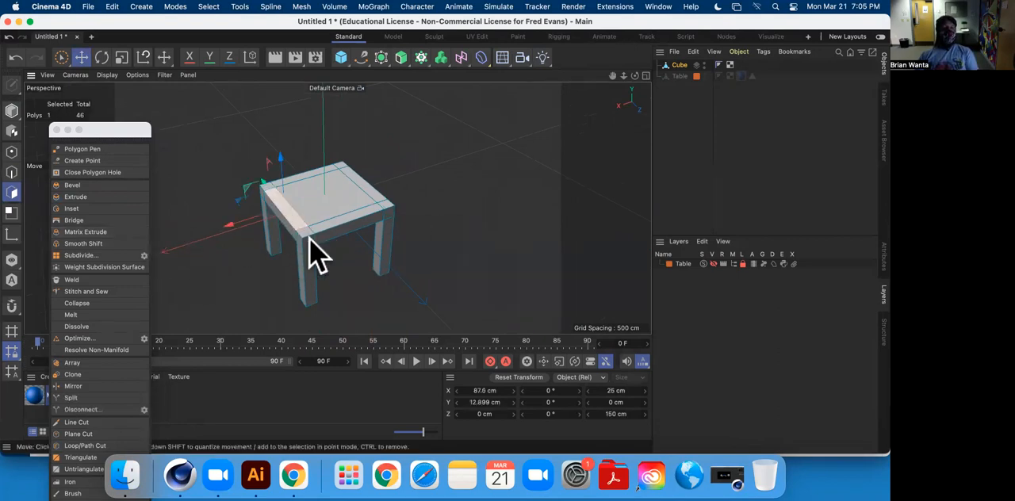
shift+click(281, 218)
alt+drag(272, 227, 408, 306)
shift+click(238, 261)
alt+drag(236, 262, 429, 190)
click(89, 197)
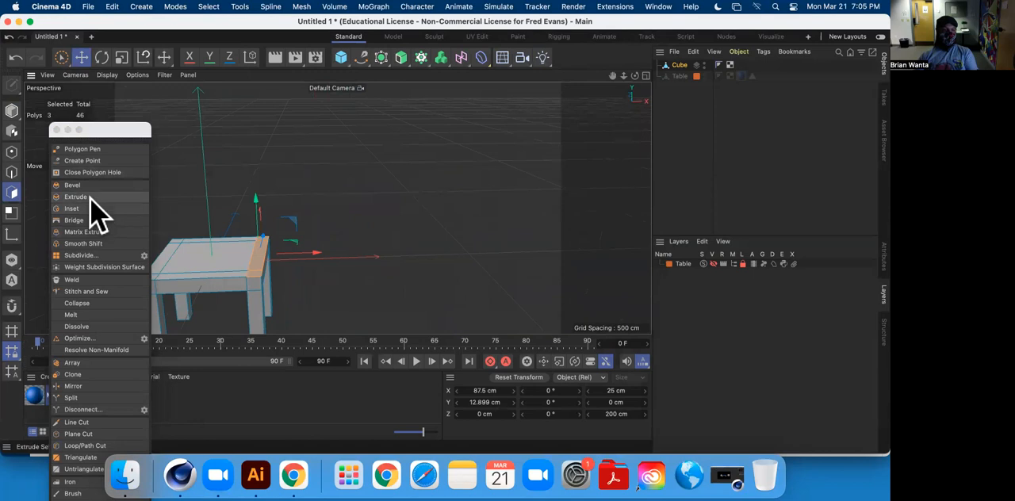
drag(366, 159, 452, 159)
alt+drag(246, 190, 321, 195)
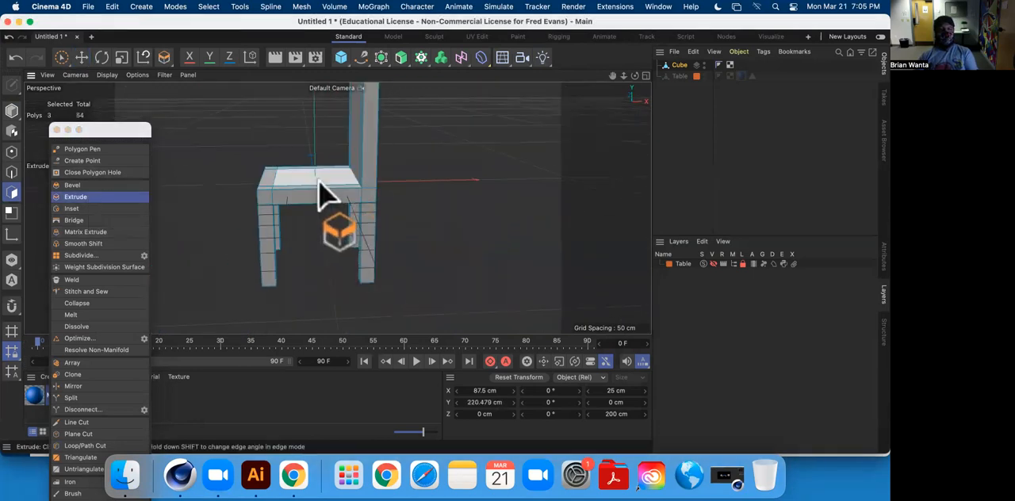
key(super+z)
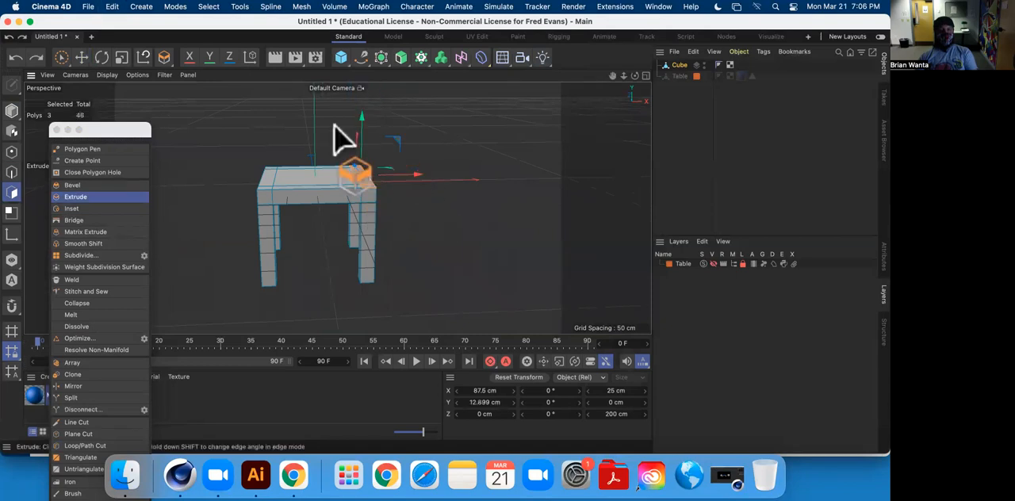
Select the three edges of the seat-top line bordering the backrest-side strip and move them outward to about X 84.7 cm.
click(81, 57)
click(478, 221)
scroll(384, 229, down, 4)
scroll(386, 229, up, 4)
scroll(383, 201, up, 4)
alt+drag(403, 184, 86, 231)
click(12, 171)
click(349, 187)
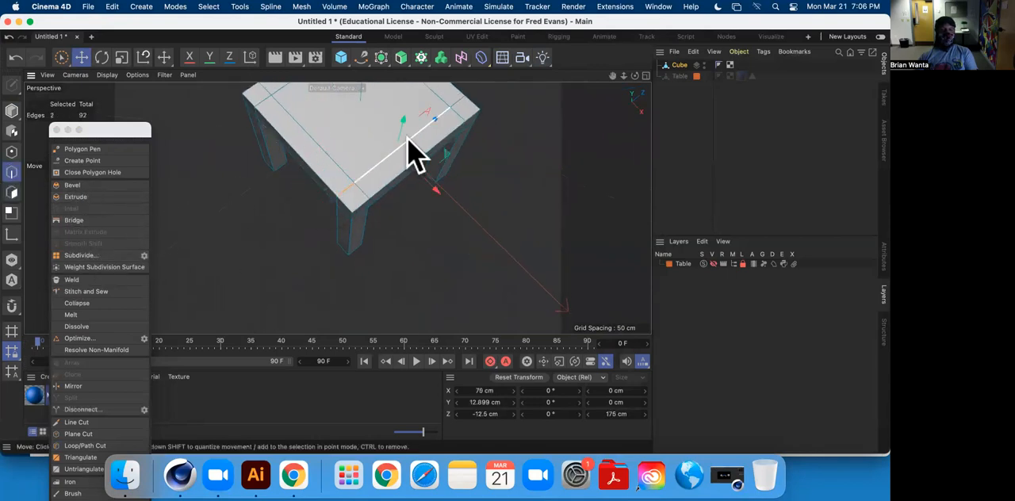
mouse_move(459, 119)
alt+mouse_down()
mouse_move(396, 200)
mouse_move(455, 118)
alt+mouse_up()
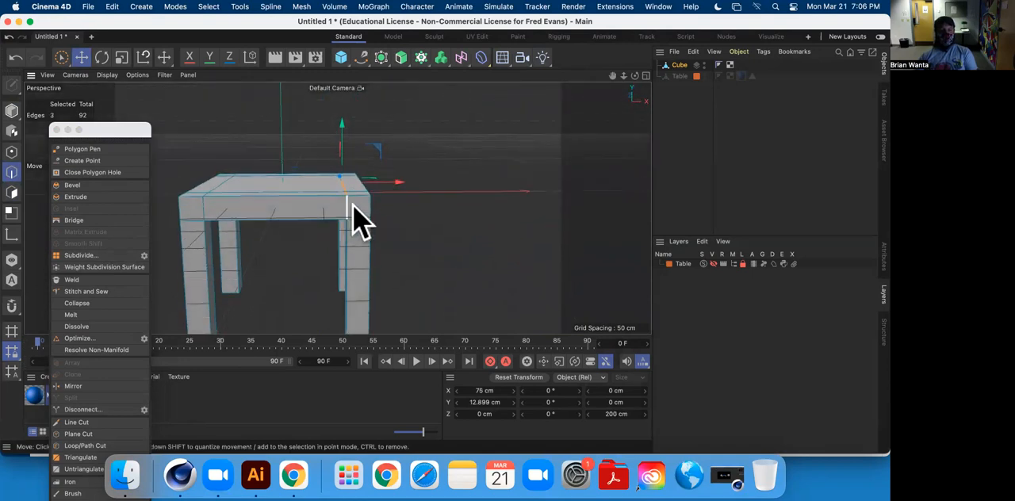
alt+drag(389, 227, 428, 302)
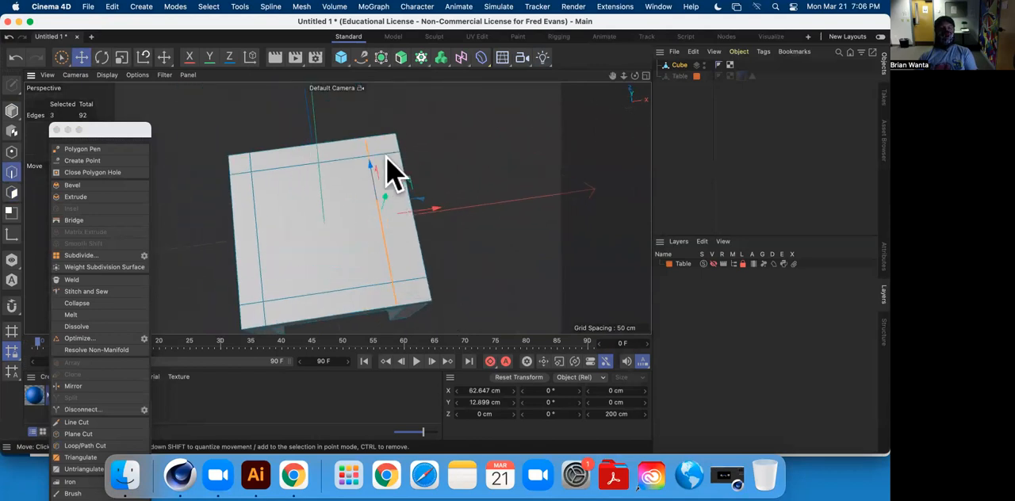
mouse_move(429, 209)
mouse_down()
mouse_move(455, 208)
mouse_move(433, 218)
mouse_up()
alt+drag(422, 253, 443, 157)
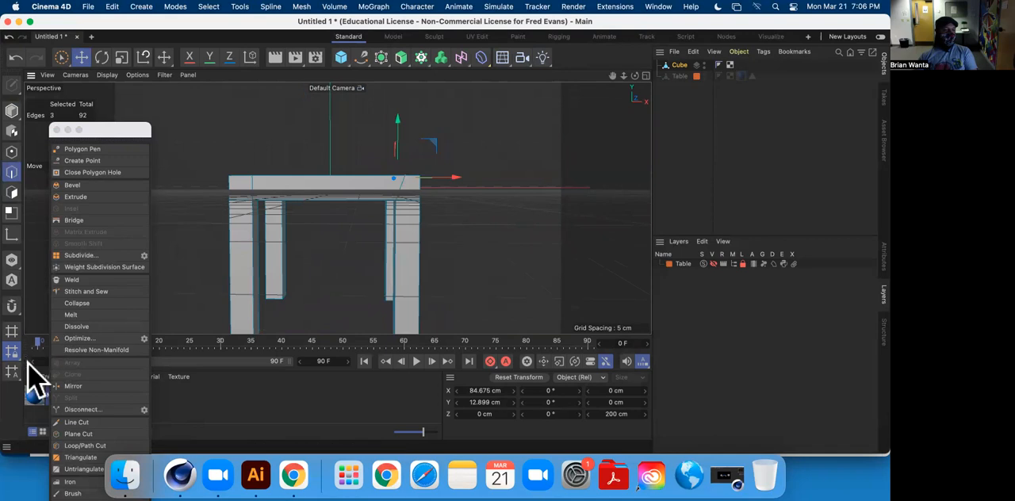
Toggle the workplane display in the viewport filter.
scroll(422, 170, down, 6)
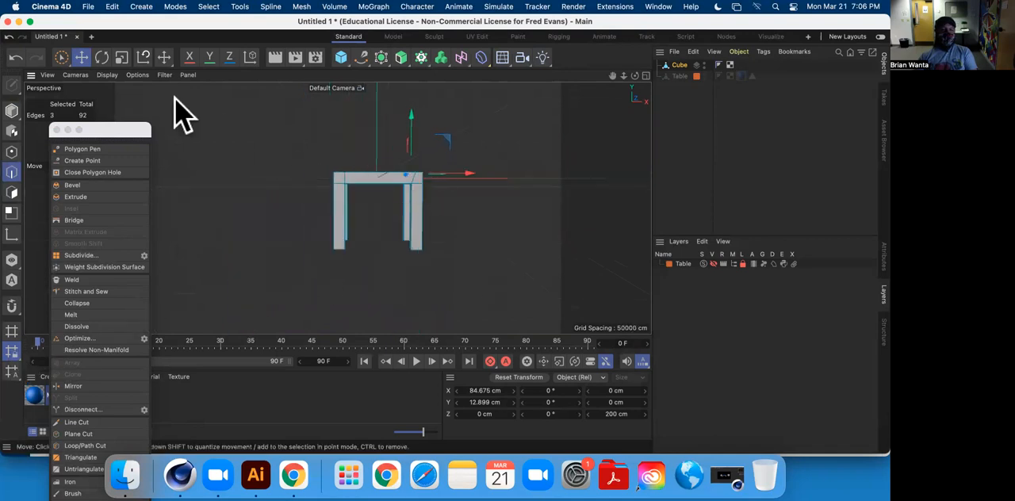
click(163, 76)
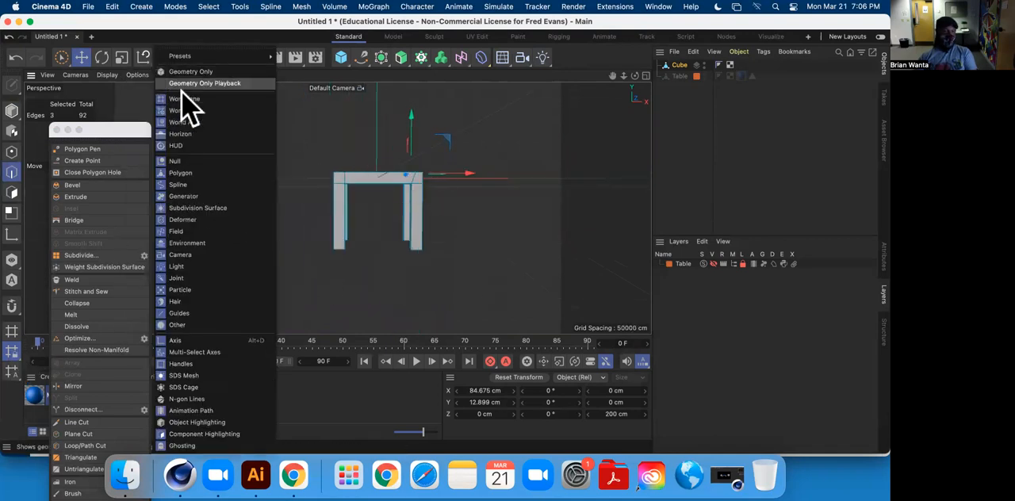
click(219, 99)
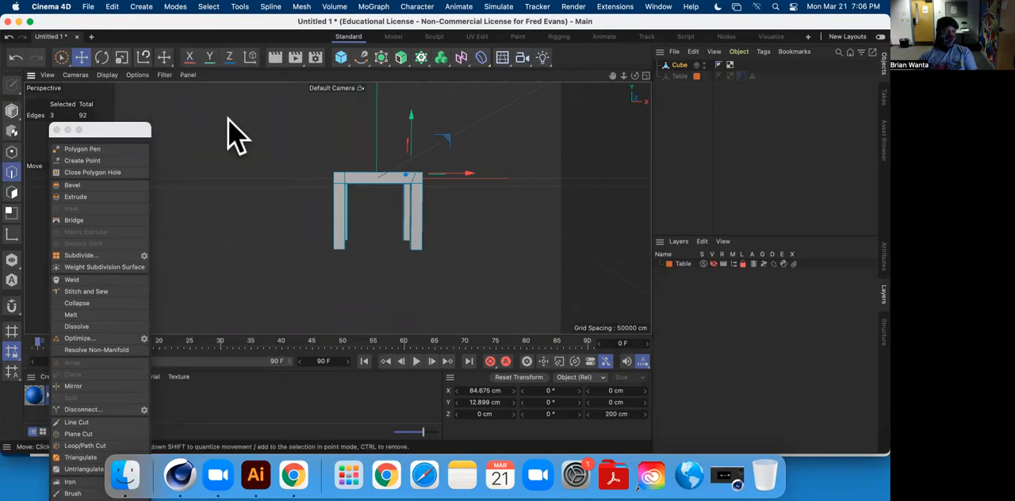
Move the three selected seat-top edges inward to about X 63 cm to widen the side strip.
scroll(448, 195, down, 2)
scroll(435, 206, up, 6)
scroll(437, 197, up, 4)
scroll(478, 233, down, 3)
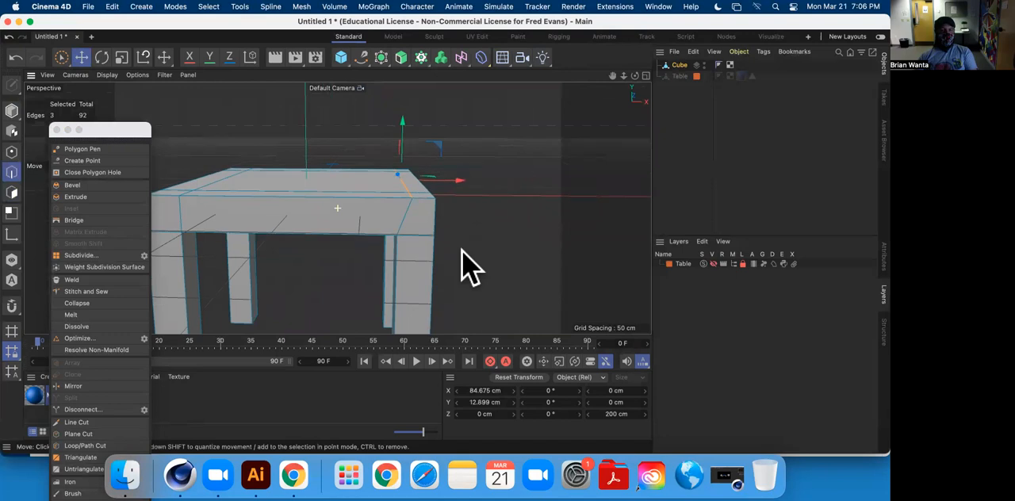
scroll(451, 195, up, 3)
drag(446, 176, 441, 177)
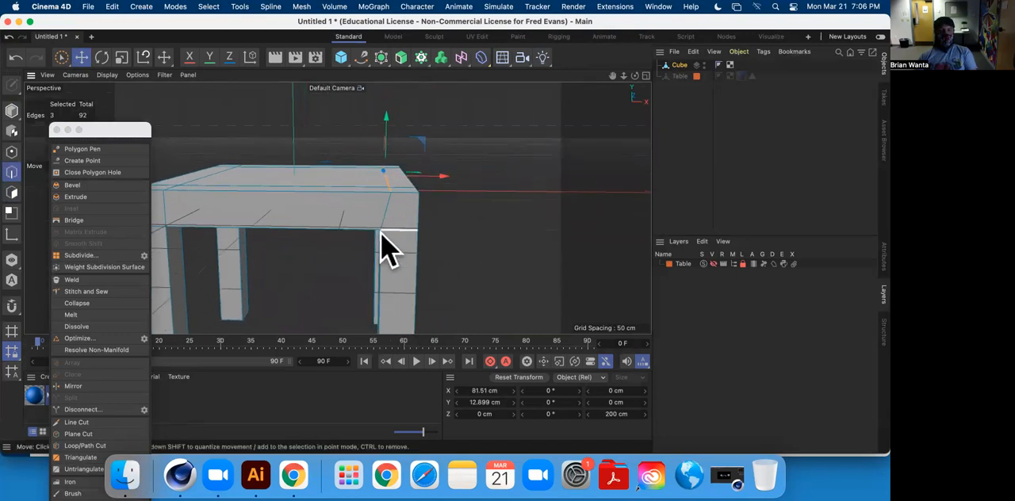
drag(442, 175, 301, 274)
alt+middle_drag(421, 167, 376, 249)
alt+drag(369, 248, 383, 211)
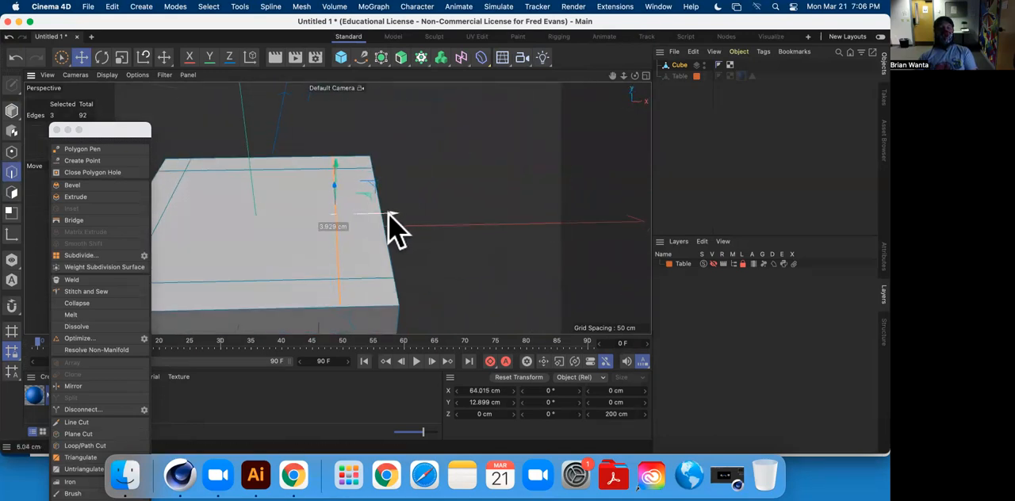
alt+drag(376, 247, 378, 199)
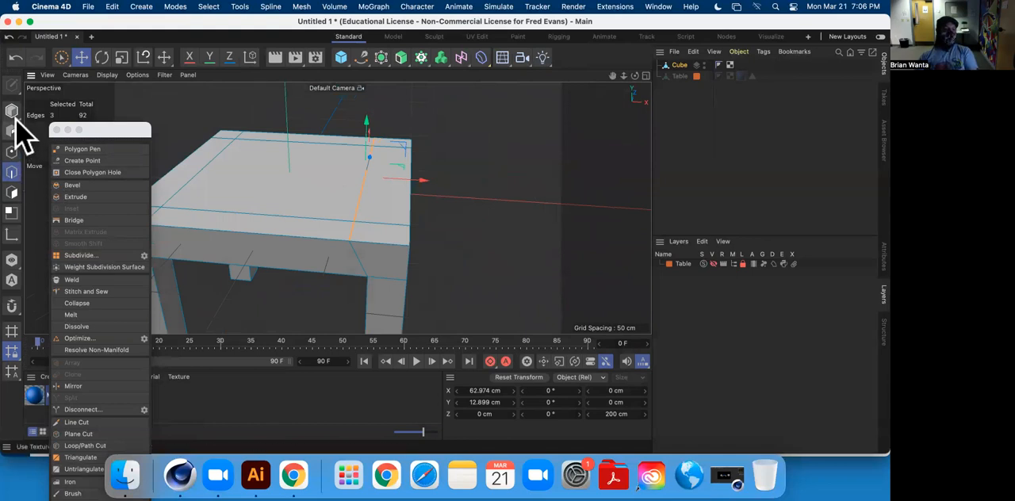
Extrude the three polygons of the widened seat-top strip about 186 cm upward to form the chair's backrest, and clear the selection.
click(13, 194)
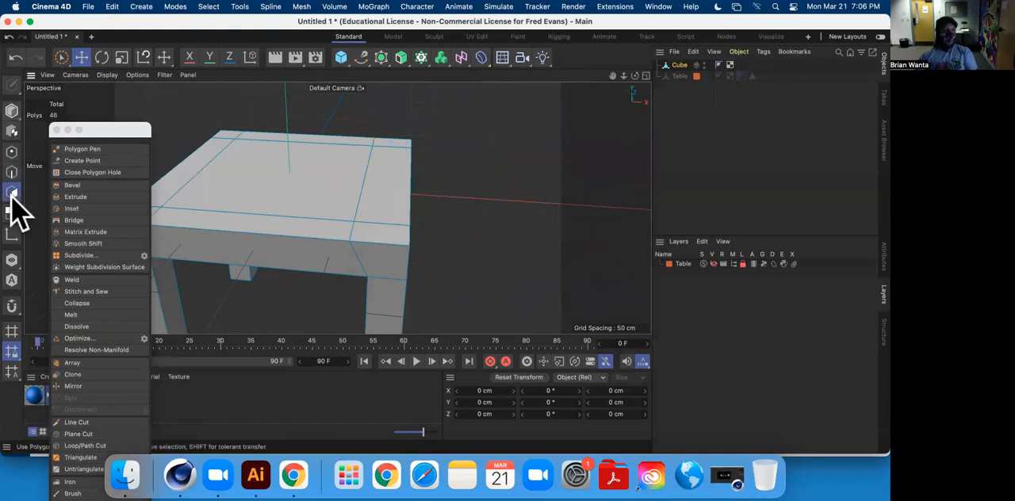
click(393, 231)
shift+click(401, 184)
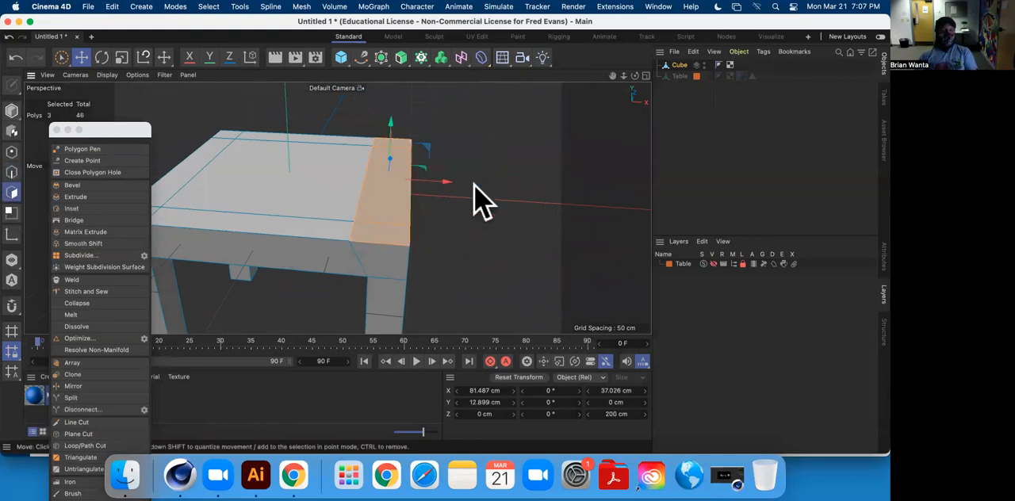
click(86, 196)
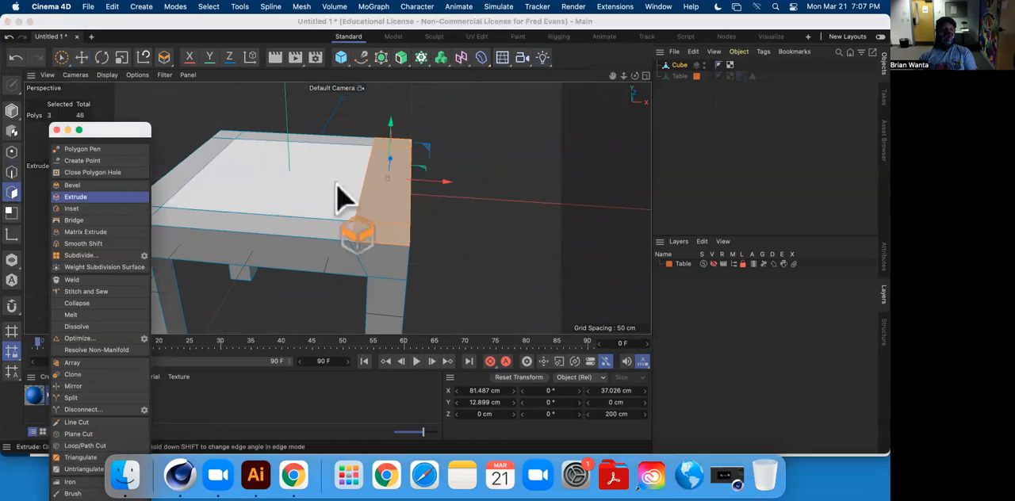
scroll(430, 222, down, 5)
alt+drag(408, 235, 391, 236)
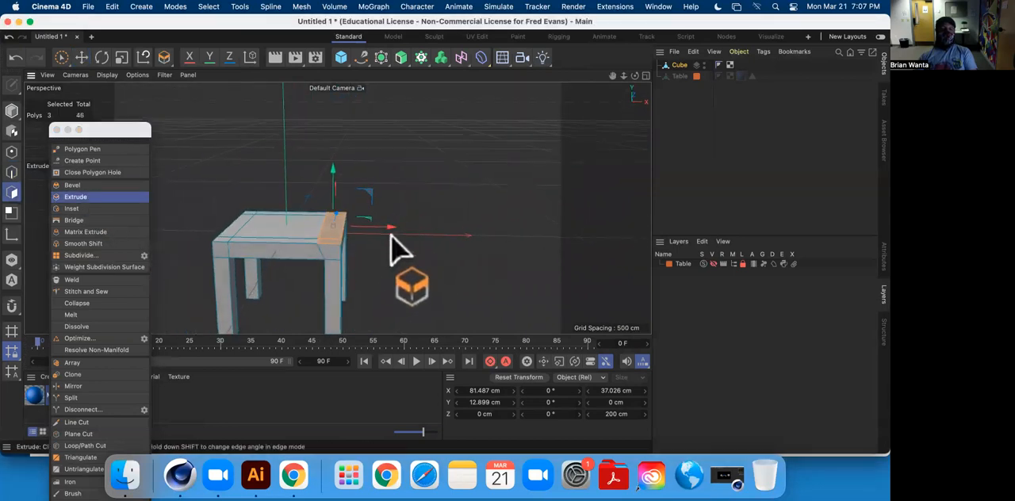
drag(334, 161, 334, 79)
alt+drag(335, 177, 582, 245)
click(79, 58)
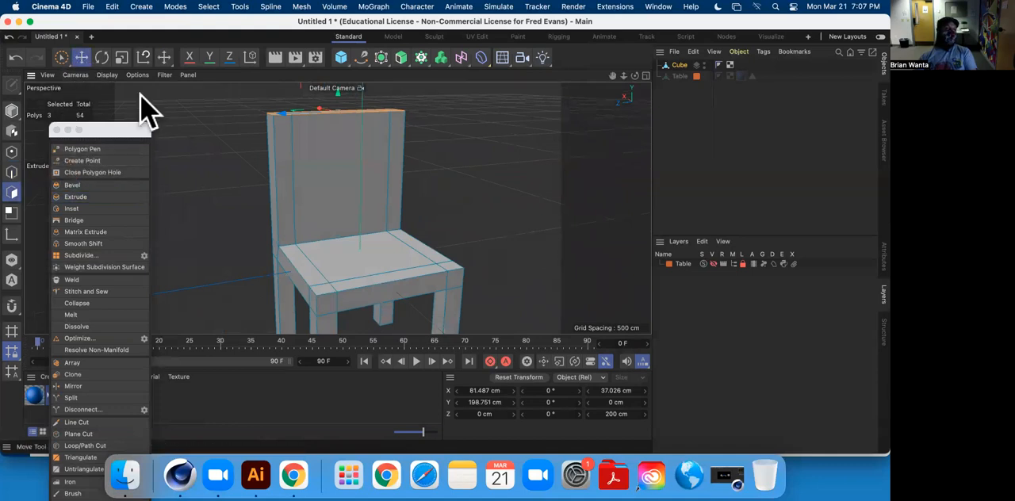
click(466, 209)
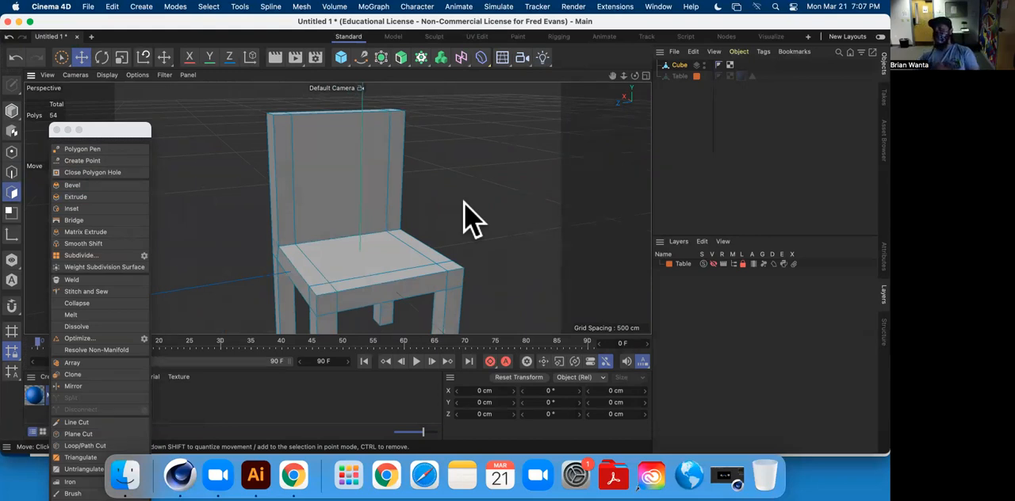
alt+drag(371, 228, 295, 214)
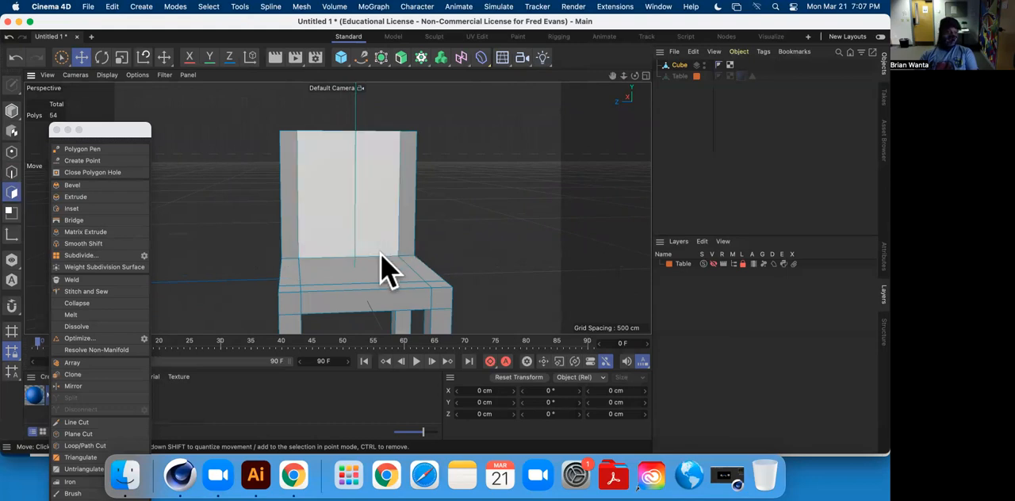
Add three horizontal loop cuts across the backrest: near its middle at about 51%, in the upper half at about 39%, and in the lower half at about 28%.
scroll(269, 273, down, 5)
scroll(270, 274, up, 10)
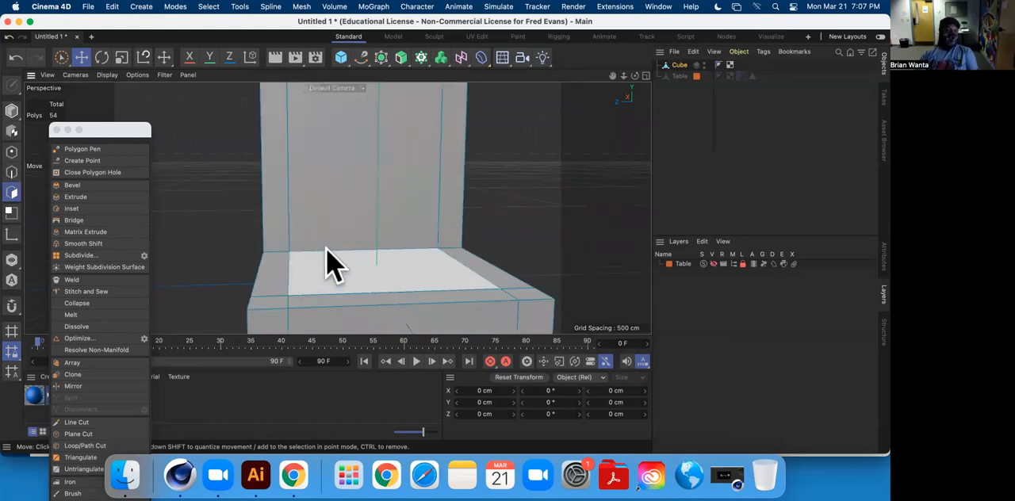
alt+drag(333, 252, 366, 244)
scroll(367, 260, down, 4)
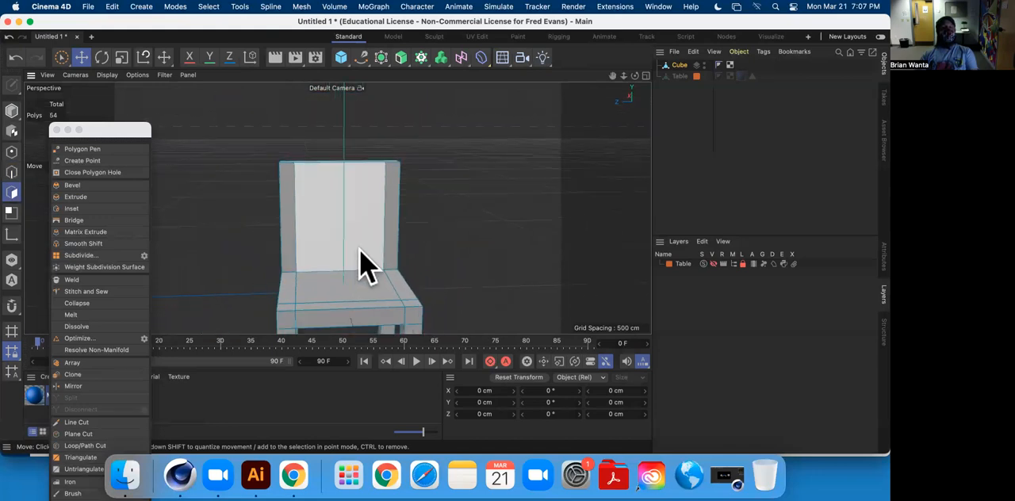
scroll(367, 260, down, 3)
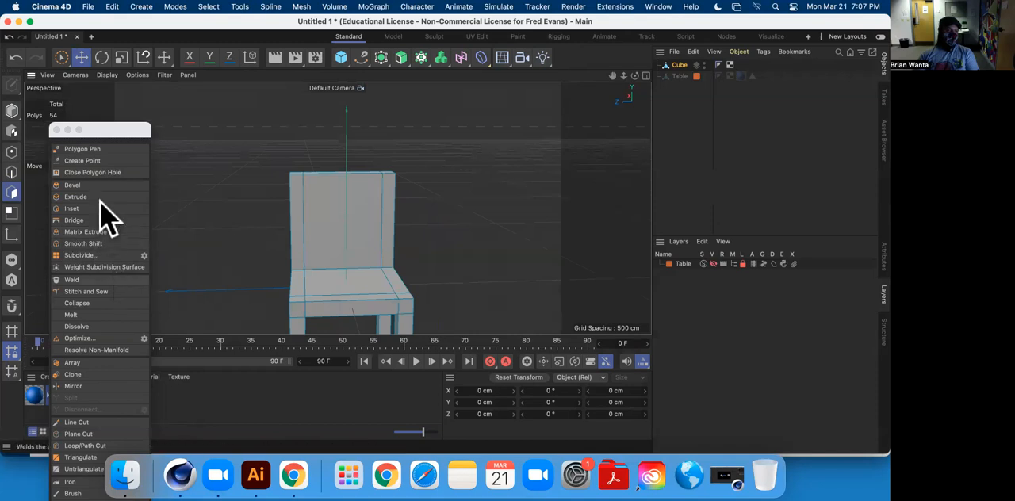
click(84, 447)
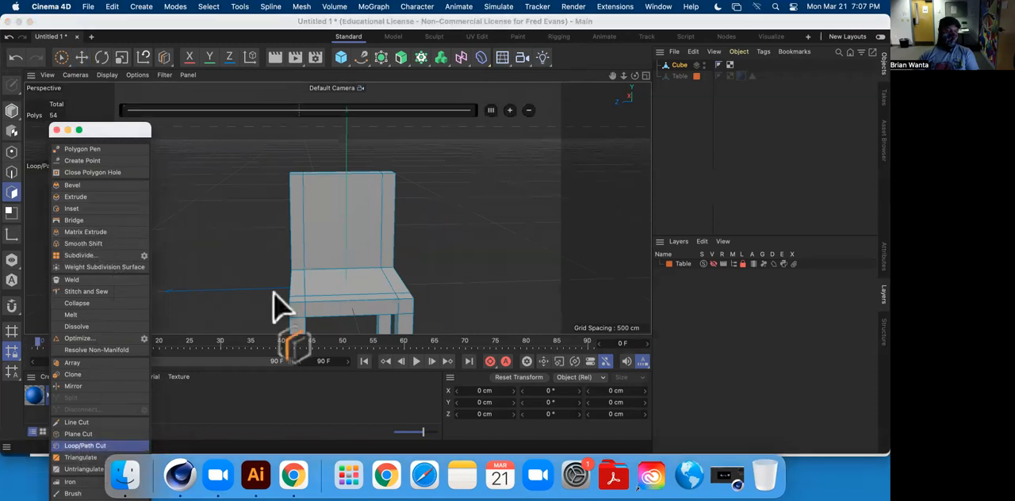
alt+drag(335, 226, 314, 213)
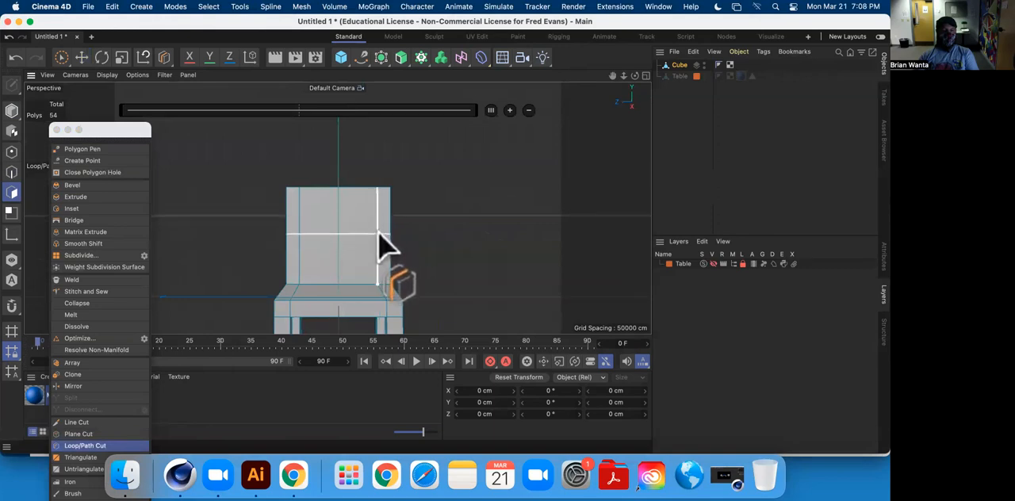
click(379, 245)
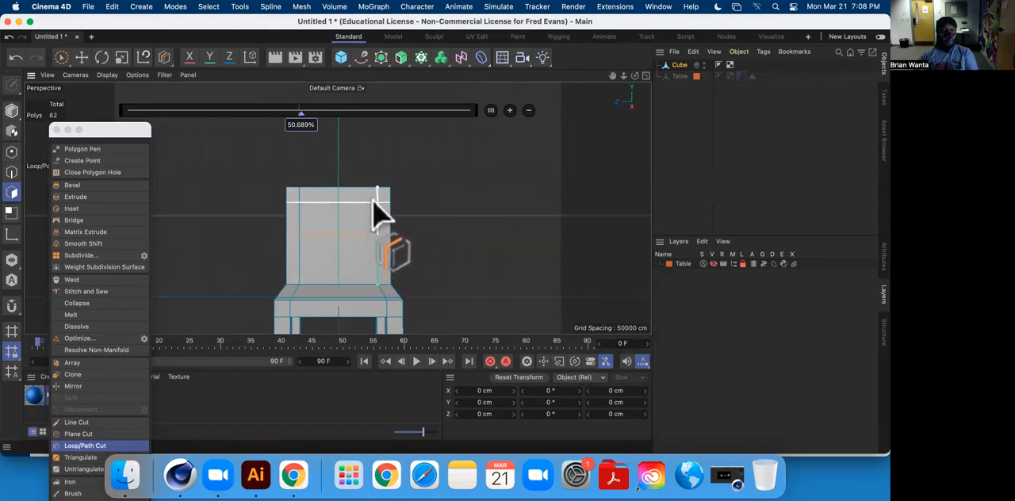
click(379, 214)
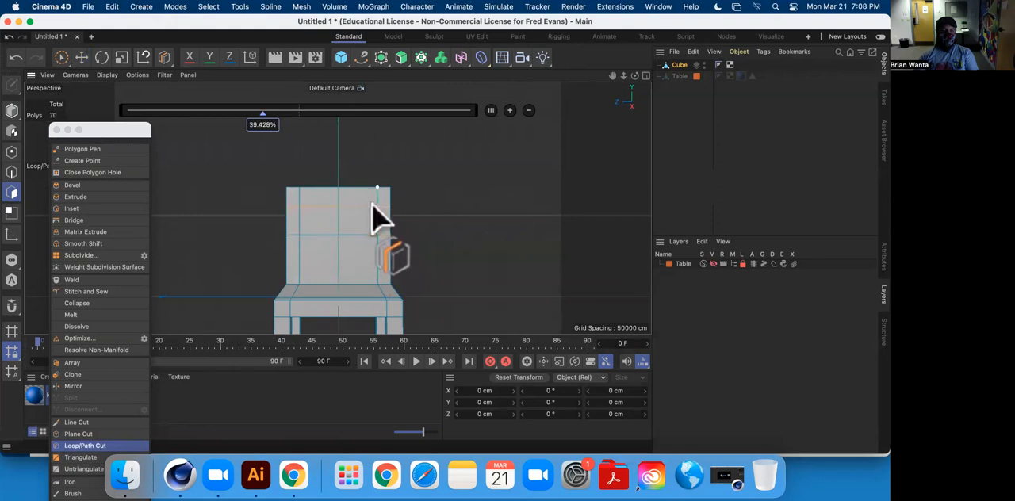
click(381, 270)
Add a vertical loop cut down the centre of the backrest and seat.
alt+drag(465, 250, 309, 200)
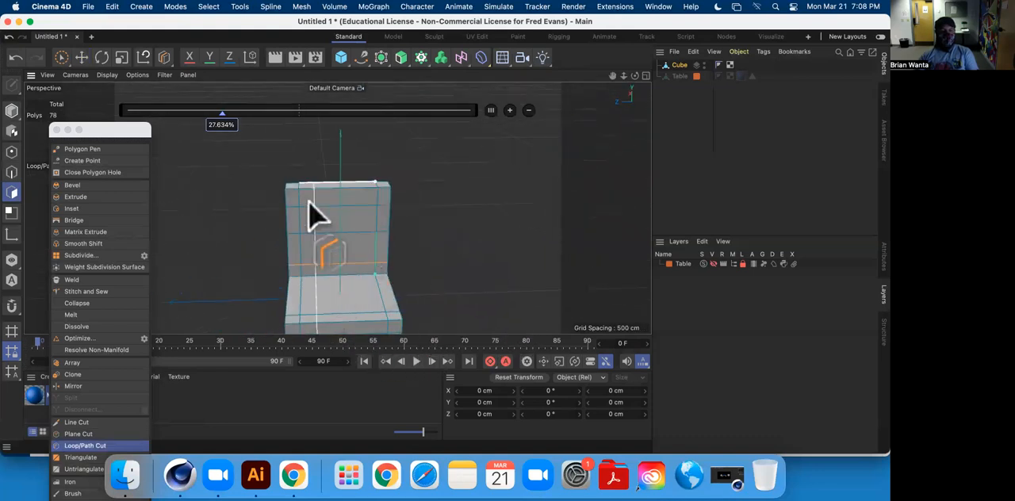
click(338, 204)
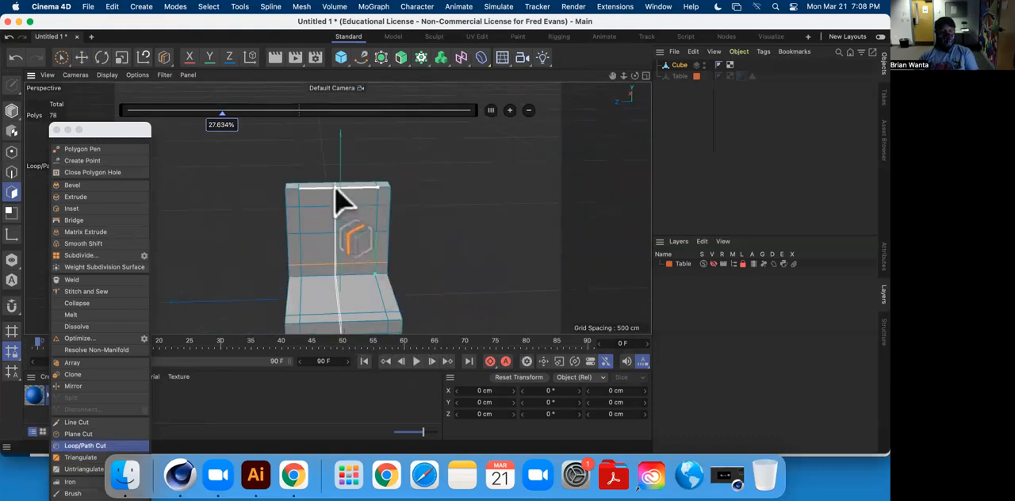
key(super+z)
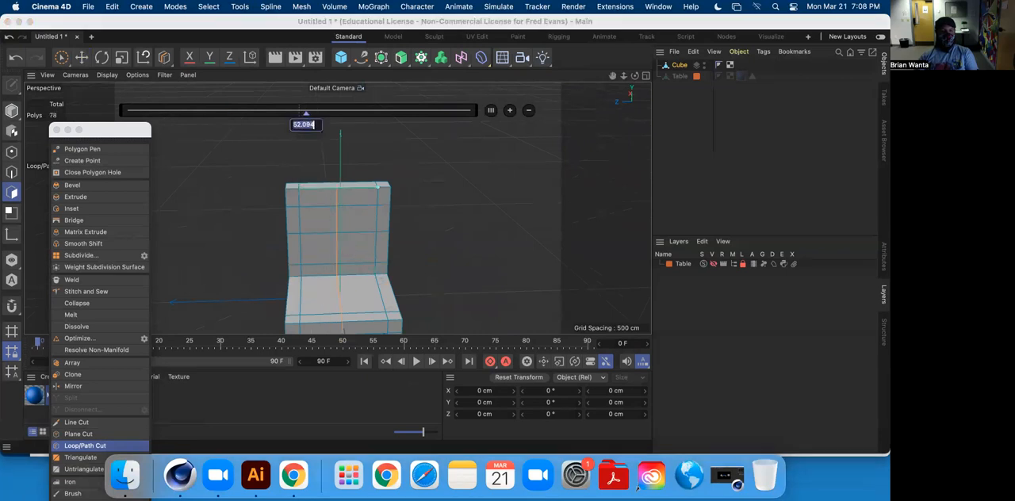
key(Return)
alt+drag(388, 164, 328, 111)
click(82, 58)
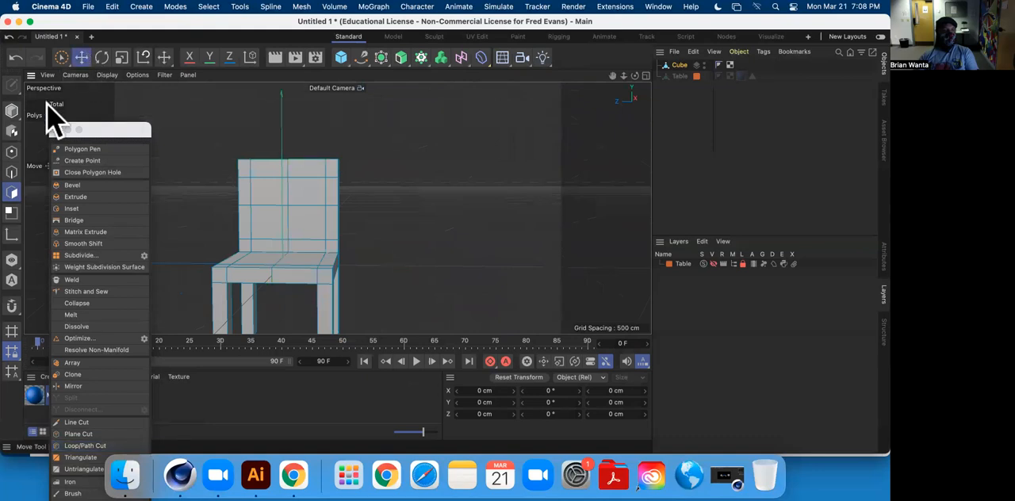
Select the four inner polygons of the backrest's front face, and clear the selection.
click(11, 192)
click(262, 192)
shift+click(314, 195)
shift+click(310, 222)
shift+click(277, 230)
scroll(387, 233, down, 3)
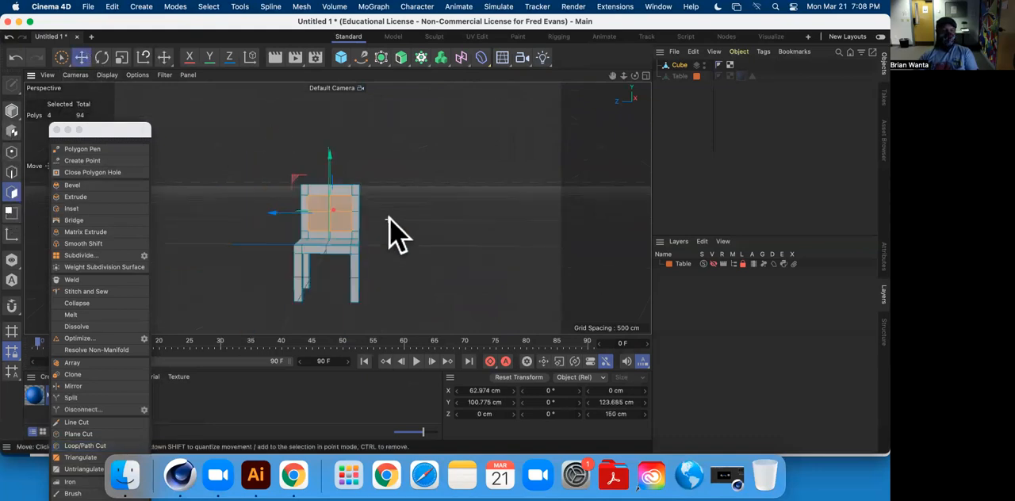
scroll(377, 235, up, 8)
alt+middle_drag(456, 229, 503, 239)
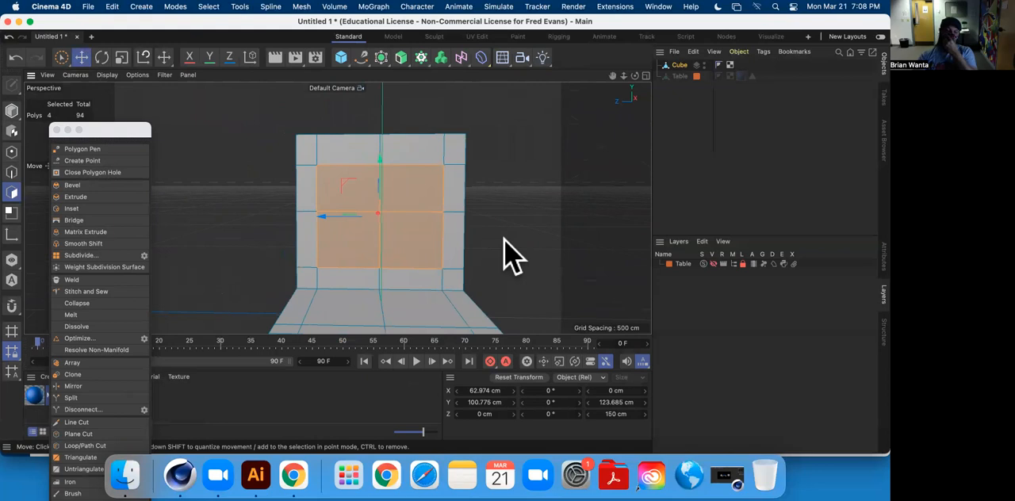
click(527, 230)
scroll(306, 256, up, 5)
mouse_move(372, 228)
alt+middle_down()
mouse_move(303, 231)
mouse_move(359, 221)
alt+middle_up()
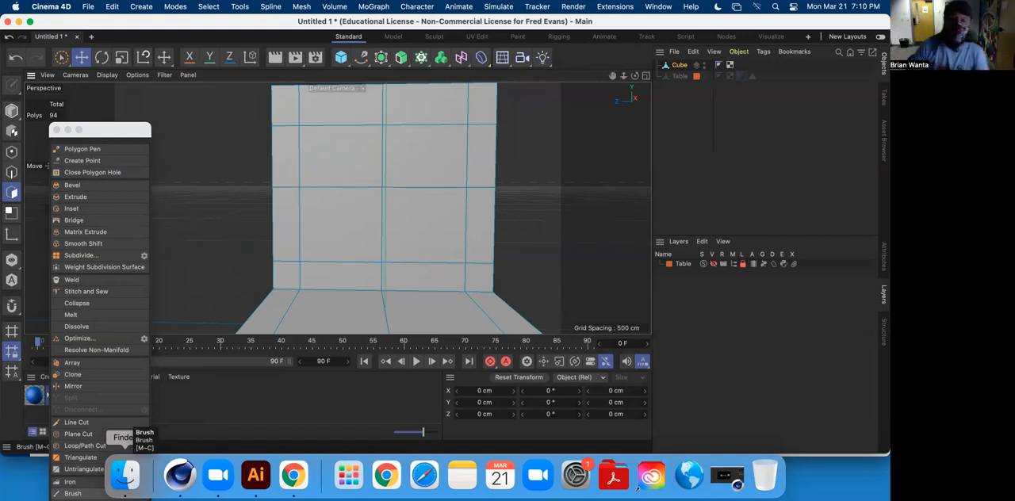
Select the vertical centre edge loop running through the backrest and seat.
alt+middle_drag(363, 190, 376, 174)
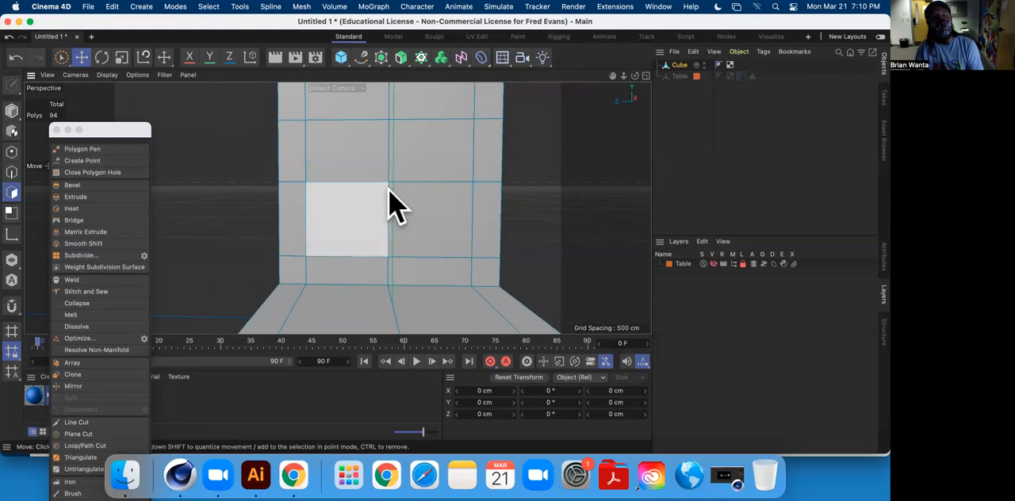
click(12, 172)
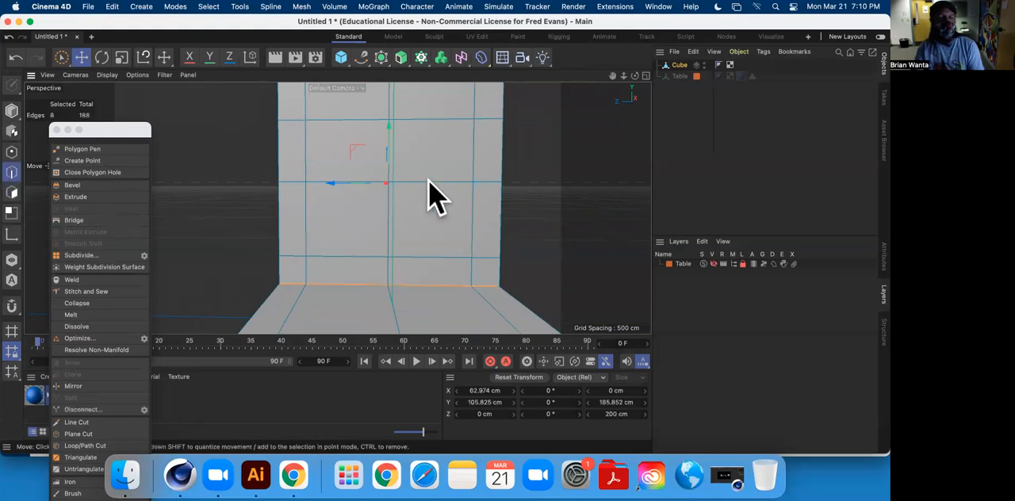
double_click(466, 180)
double_click(389, 238)
alt+drag(307, 195, 314, 241)
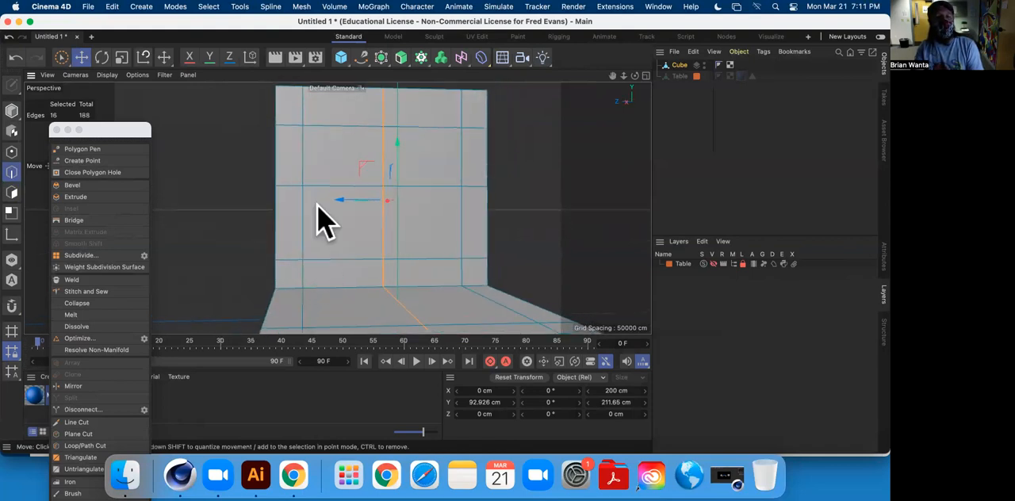
Add a vertical loop cut in the left half of the backrest near its outer strip, offset at 80%.
click(88, 446)
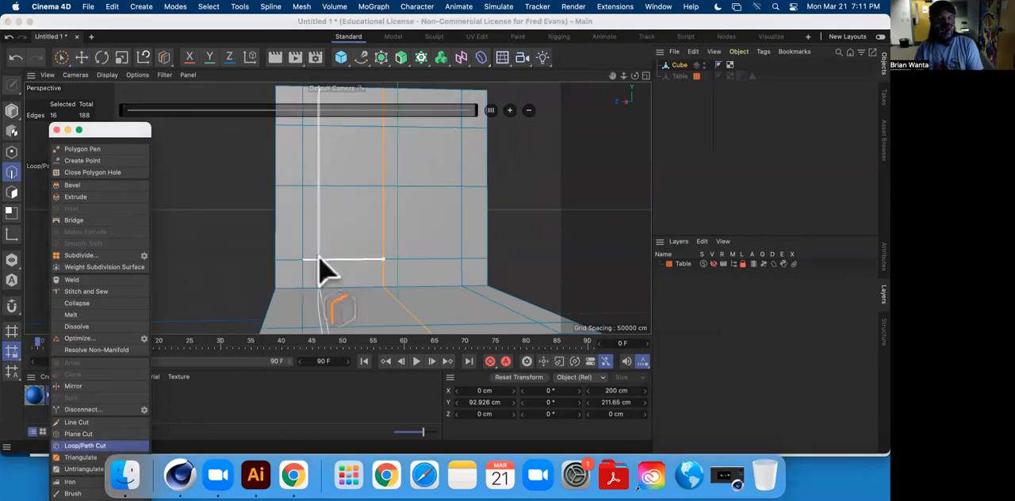
alt+drag(319, 256, 359, 243)
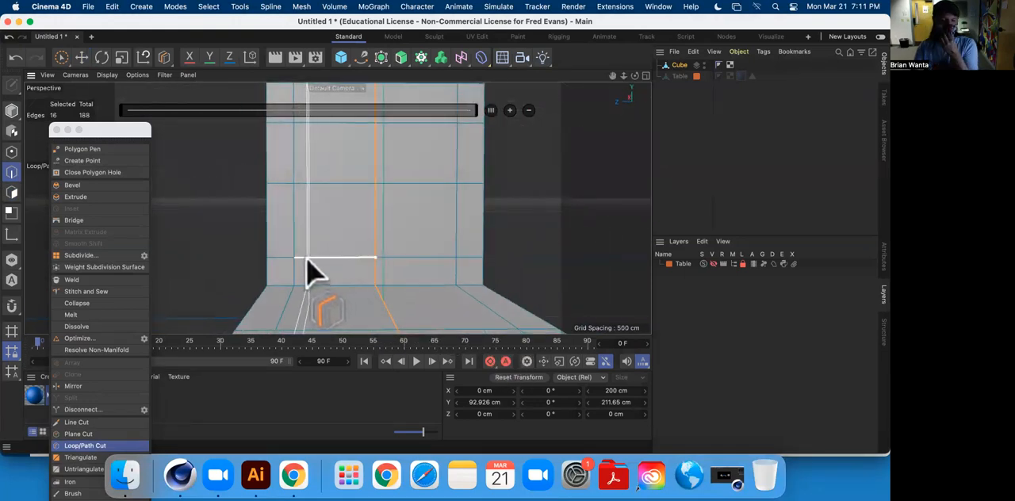
click(310, 270)
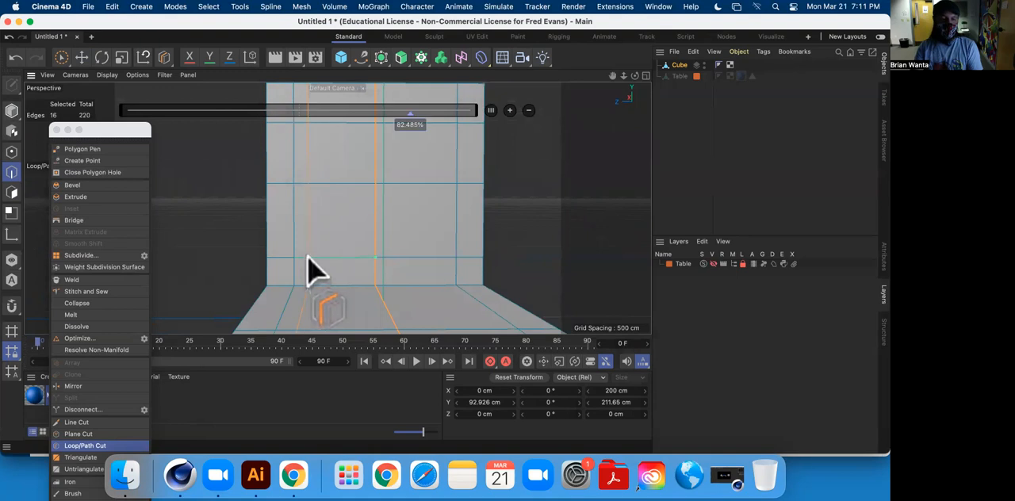
drag(413, 129, 404, 131)
double_click(402, 125)
text(80)
key(Return)
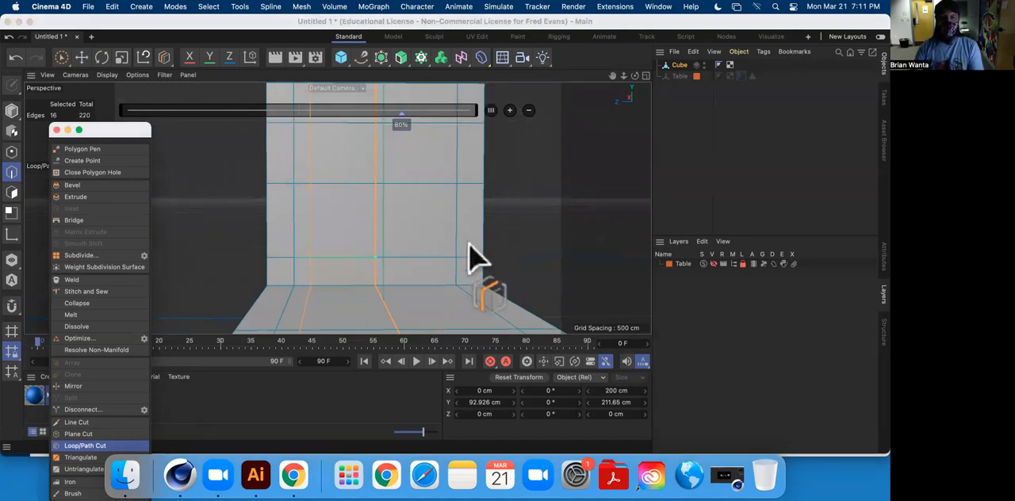
Add a matching vertical loop cut in the right half of the backrest near its outer strip, offset at 20%.
click(444, 270)
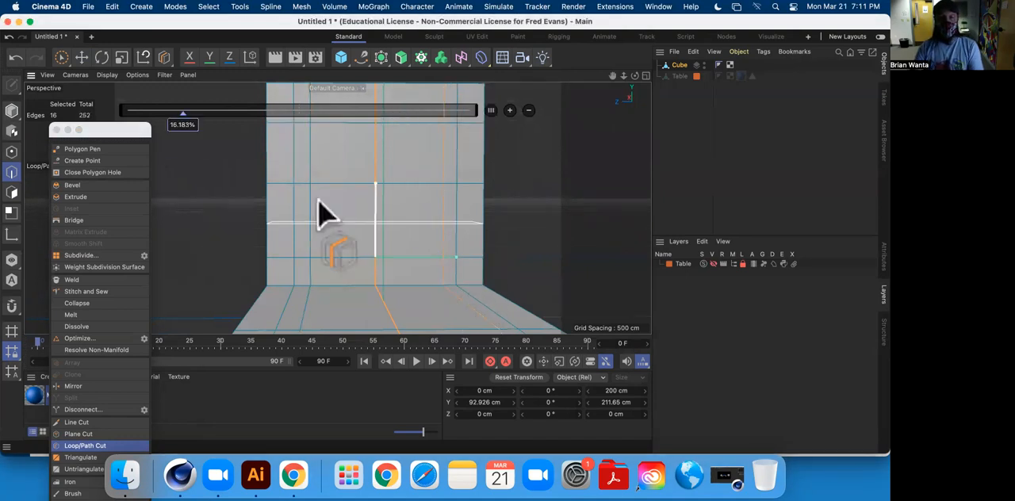
double_click(190, 126)
text(20)
key(Return)
alt+middle_drag(415, 158, 395, 174)
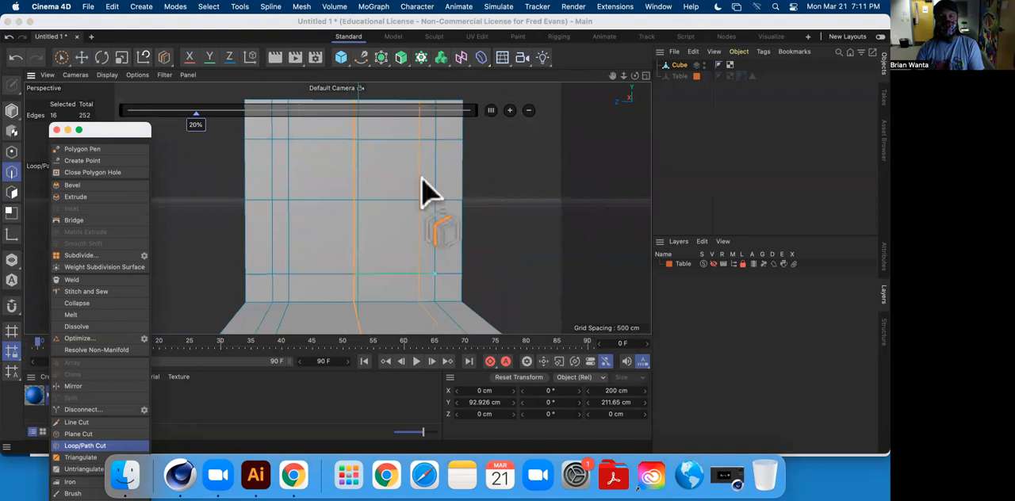
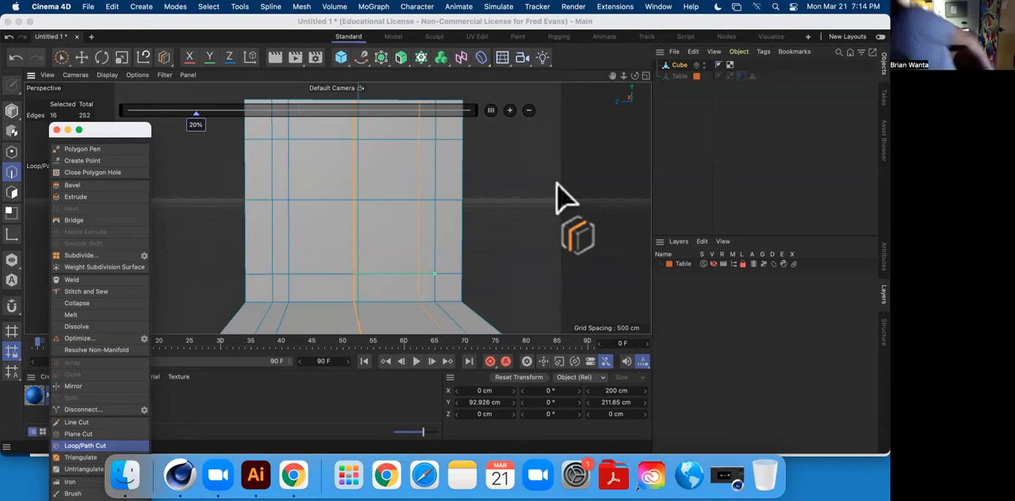
Add a horizontal loop cut in the upper half of the backrest, above its middle edge, offset at 35%.
alt+middle_drag(453, 165, 447, 245)
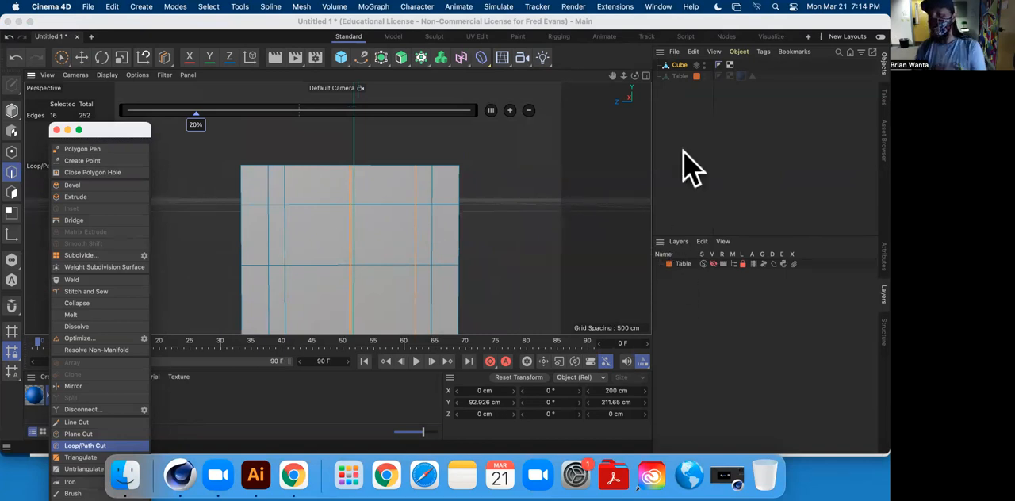
click(697, 77)
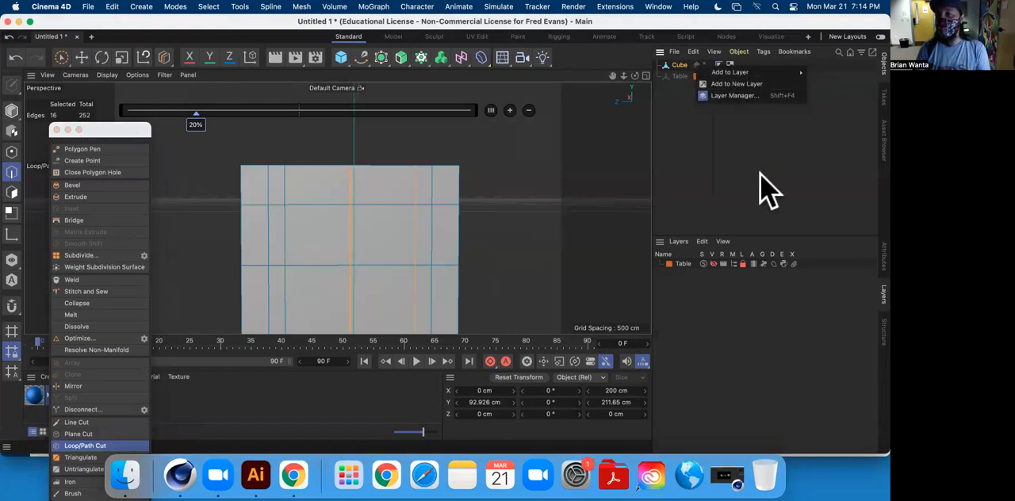
click(517, 164)
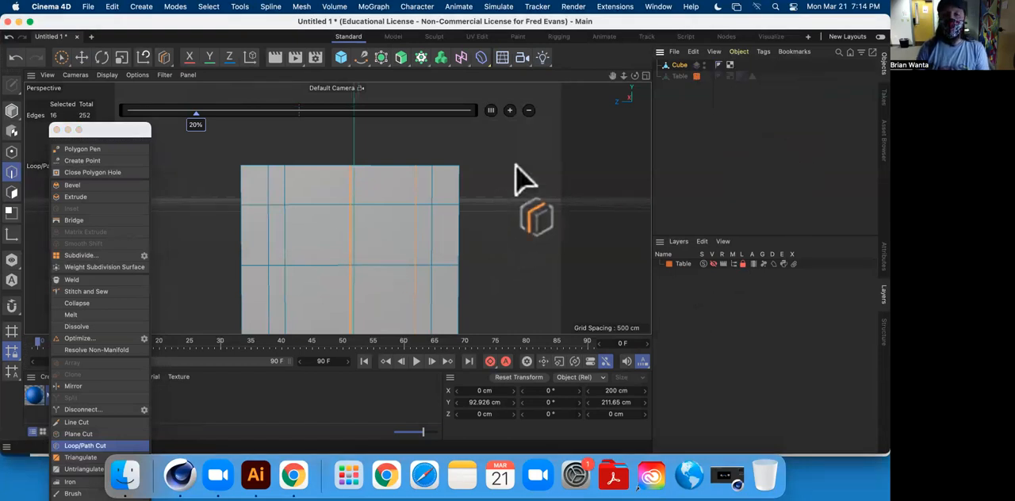
drag(111, 131, 83, 131)
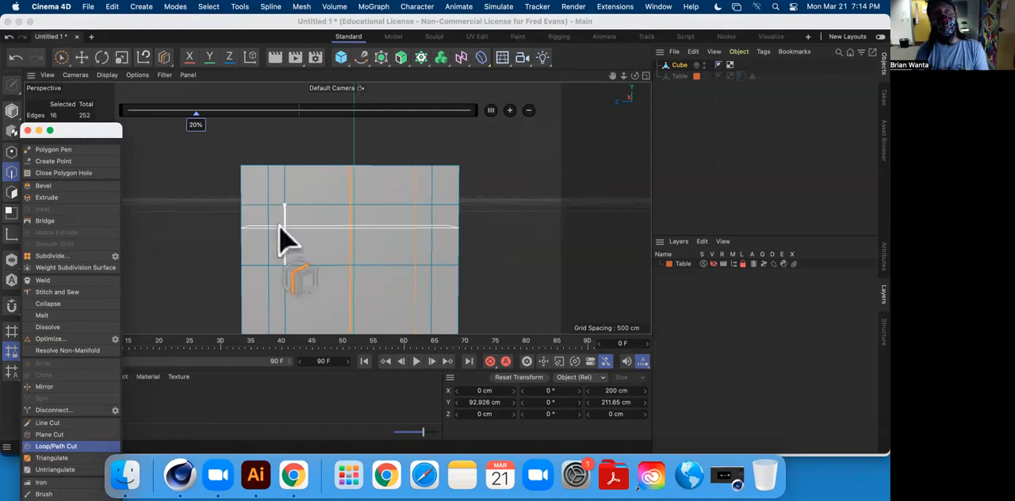
click(280, 228)
double_click(255, 126)
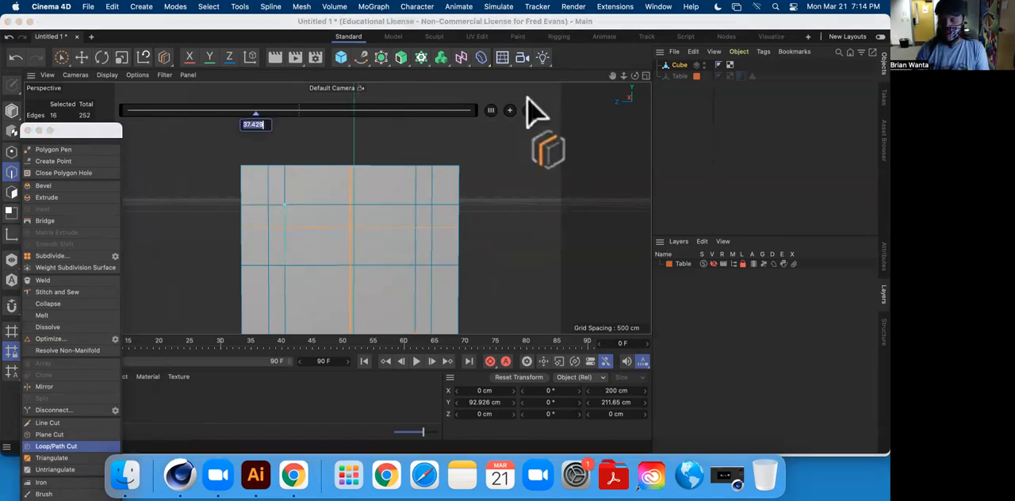
text(35)
key(Return)
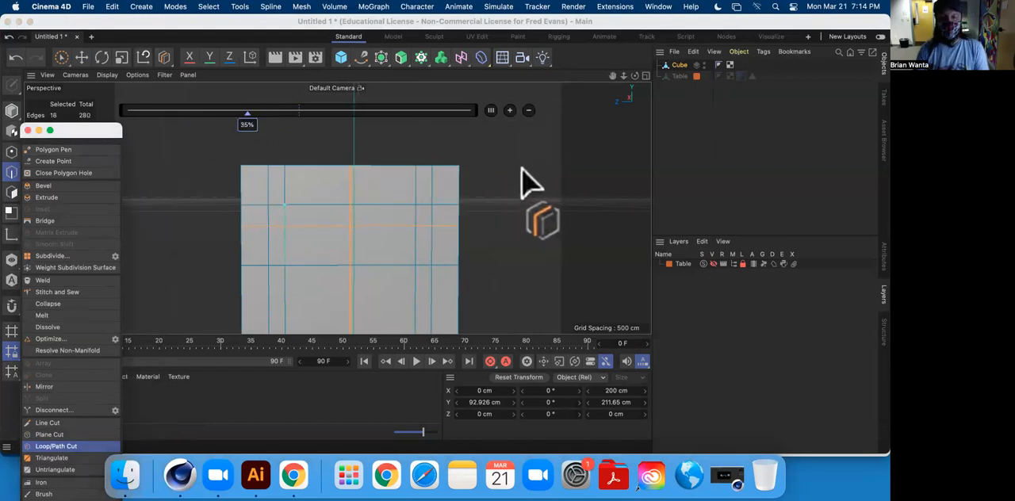
Add a horizontal loop cut in the lower half of the backrest, offset at about 75%.
alt+drag(531, 229, 421, 245)
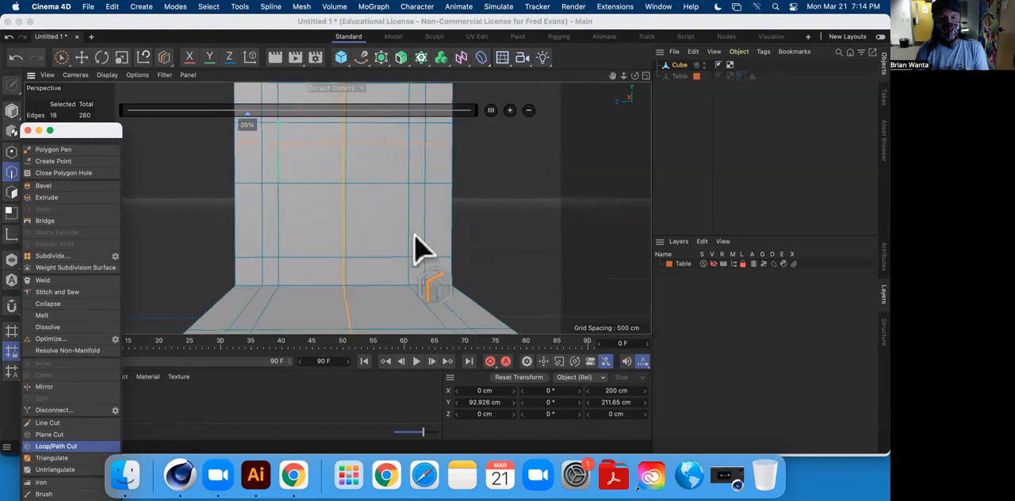
click(405, 243)
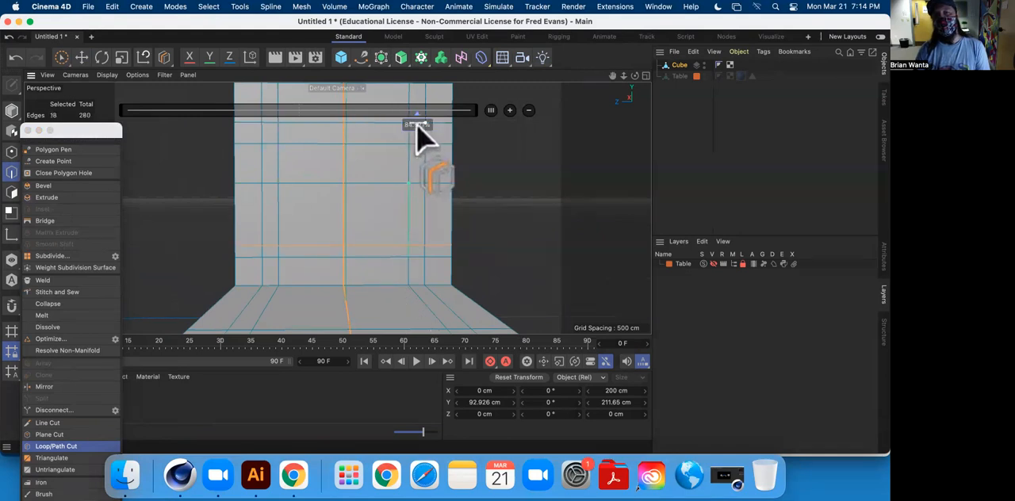
key(super+z)
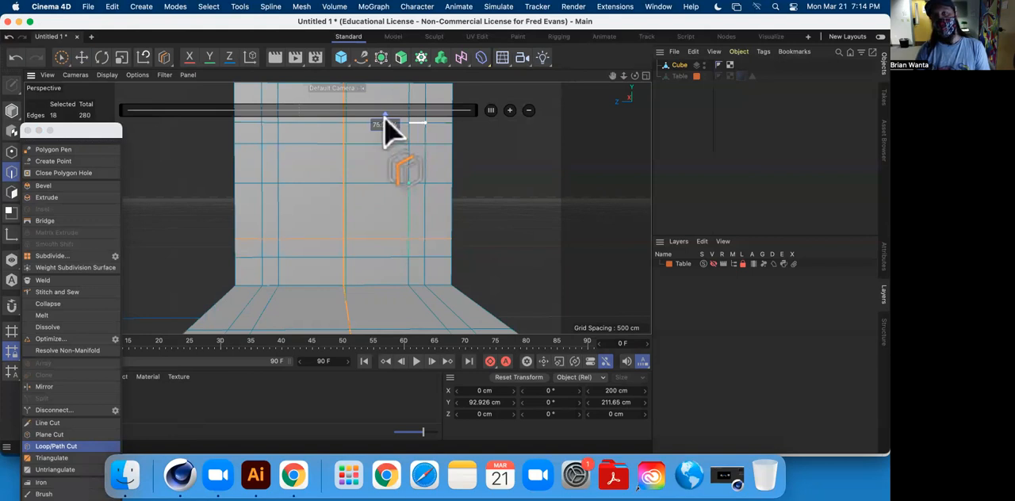
click(385, 119)
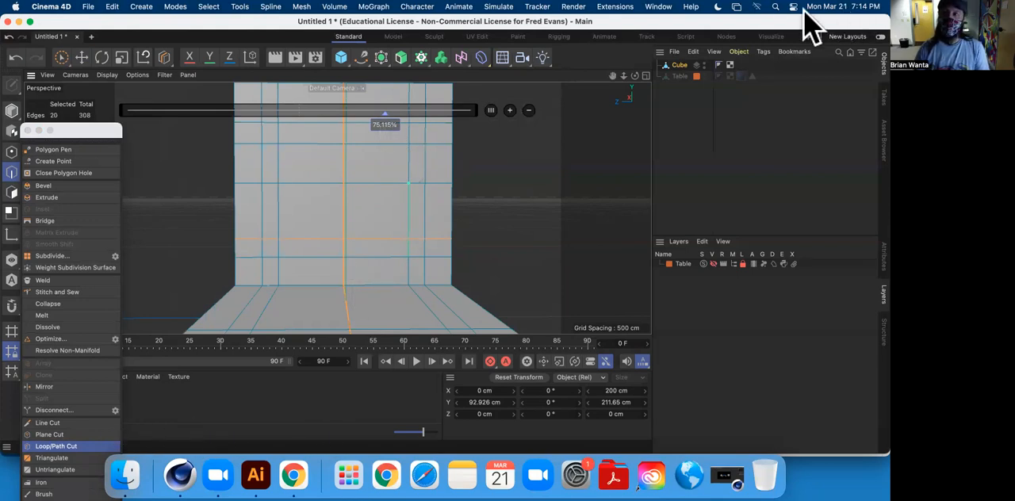
Open Calculator and work out the lower cut's offset that mirrors the upper cut's 35%.
click(775, 7)
text(ca)
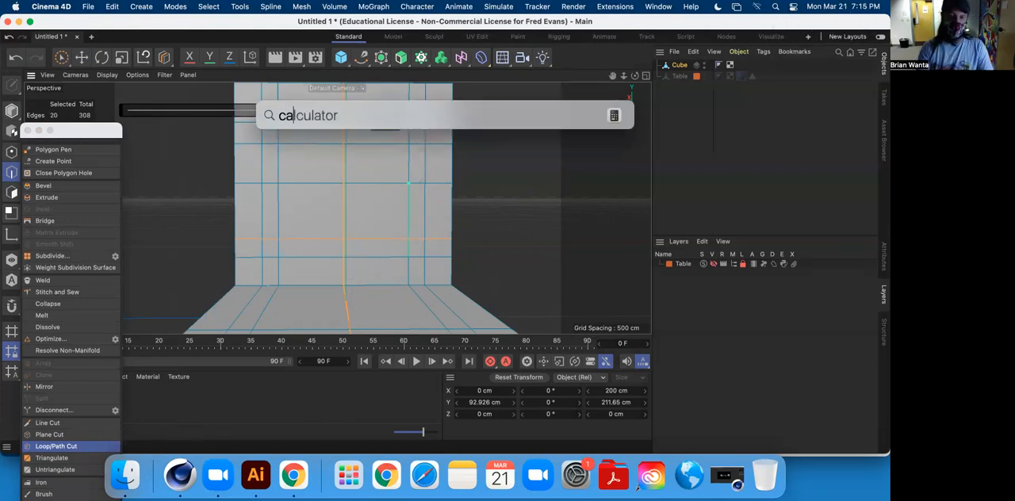
text(lc)
key(Return)
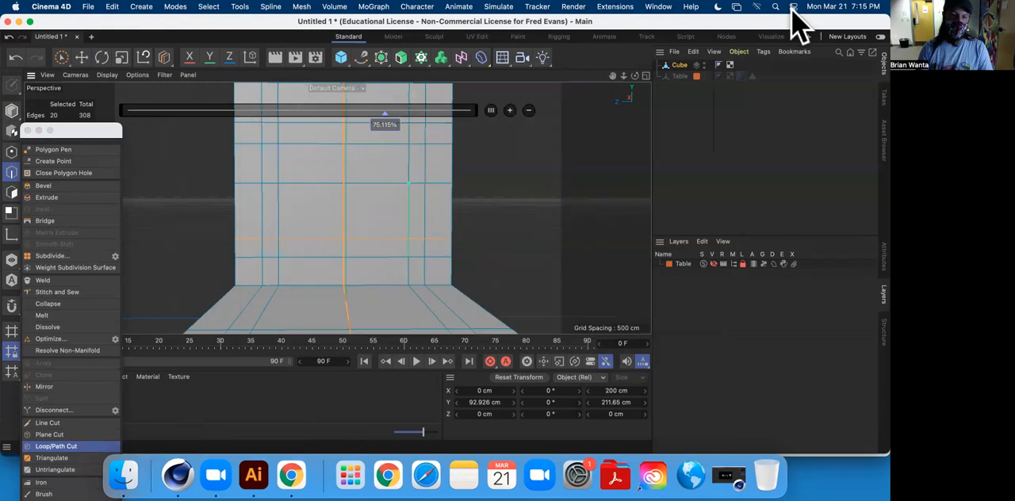
text(50-35)
key(Return)
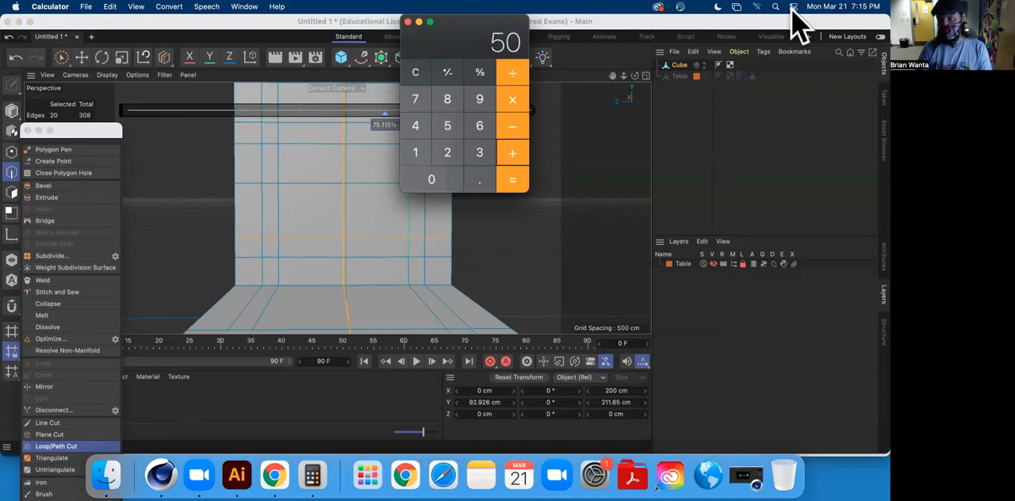
drag(460, 22, 668, 270)
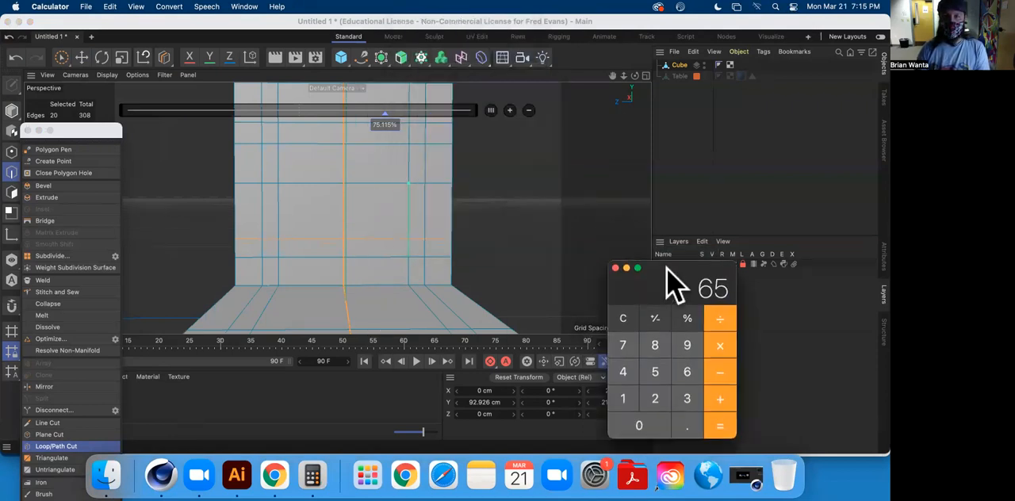
Set the lower horizontal loop cut's offset to 65% in Cinema 4D.
double_click(391, 125)
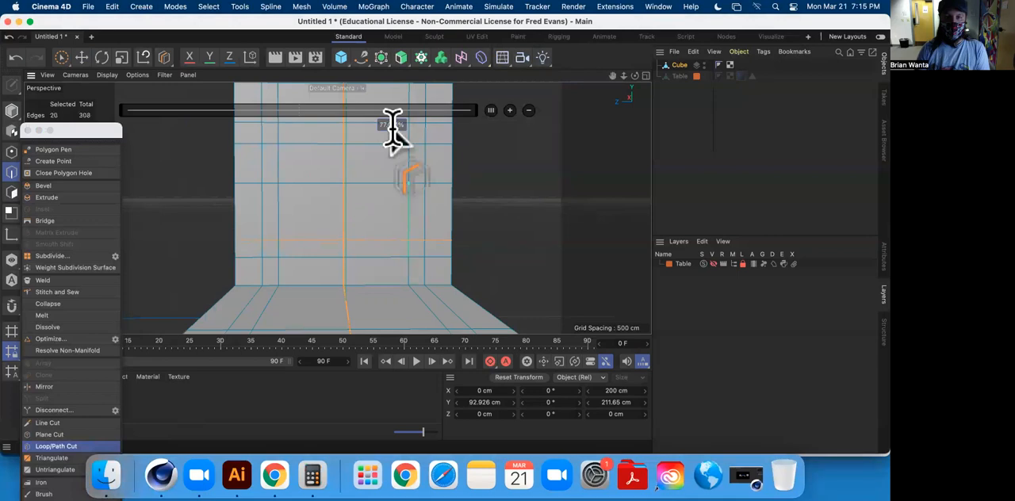
key(Return)
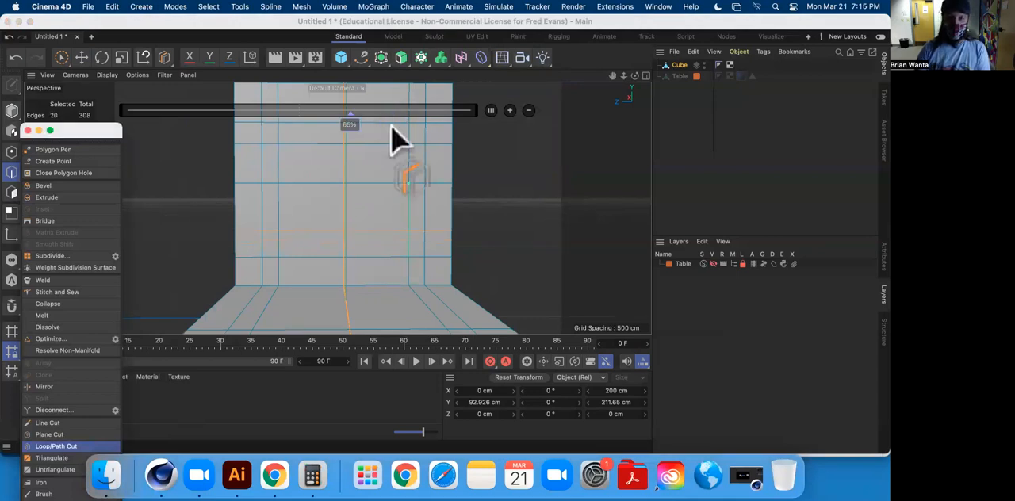
Add horizontal loop cuts just above and below the backrest's middle edge, offsetting the lower one at 40%.
alt+middle_drag(520, 171, 511, 199)
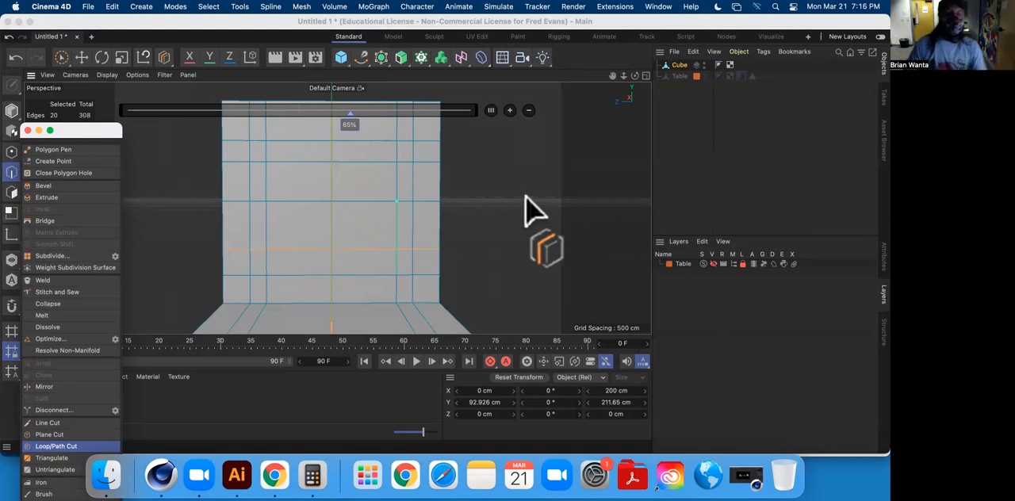
mouse_move(452, 192)
alt+middle_down()
mouse_move(481, 227)
mouse_move(463, 199)
alt+middle_up()
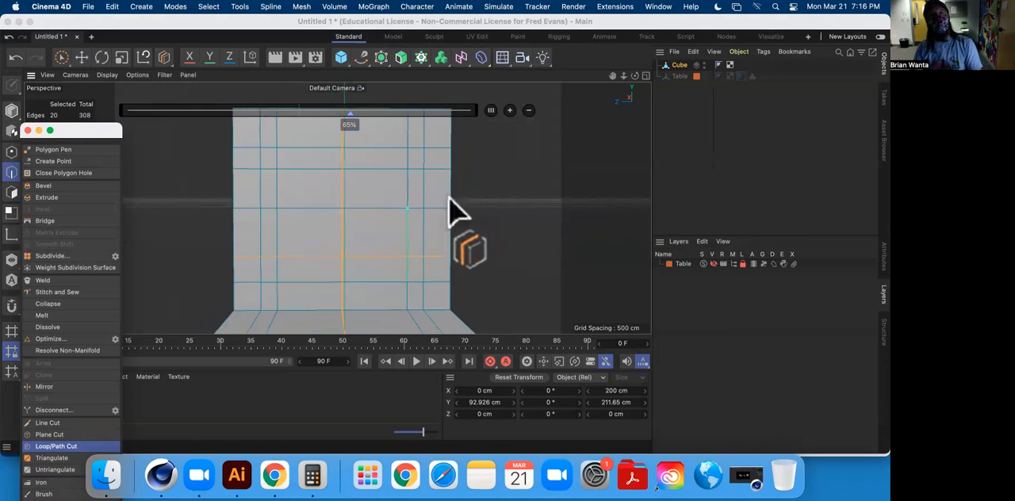
click(342, 195)
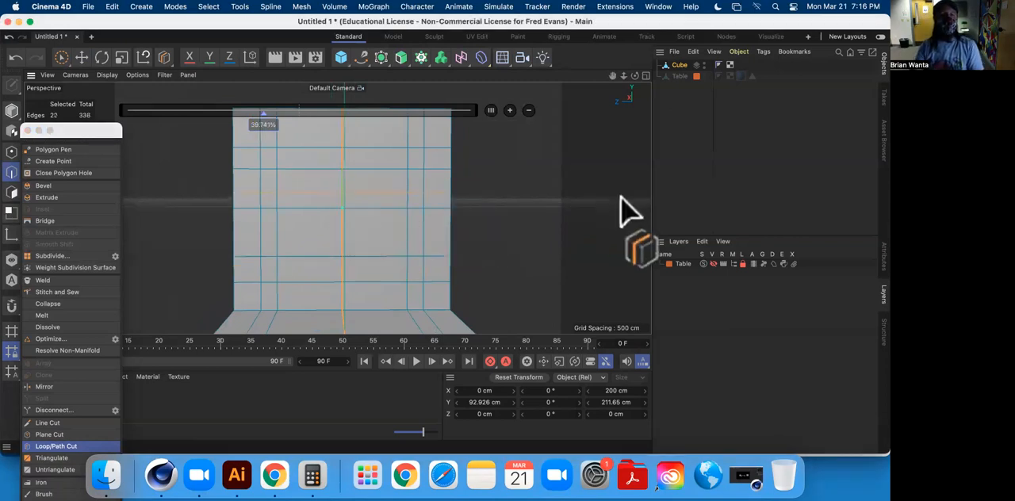
double_click(270, 125)
key(Return)
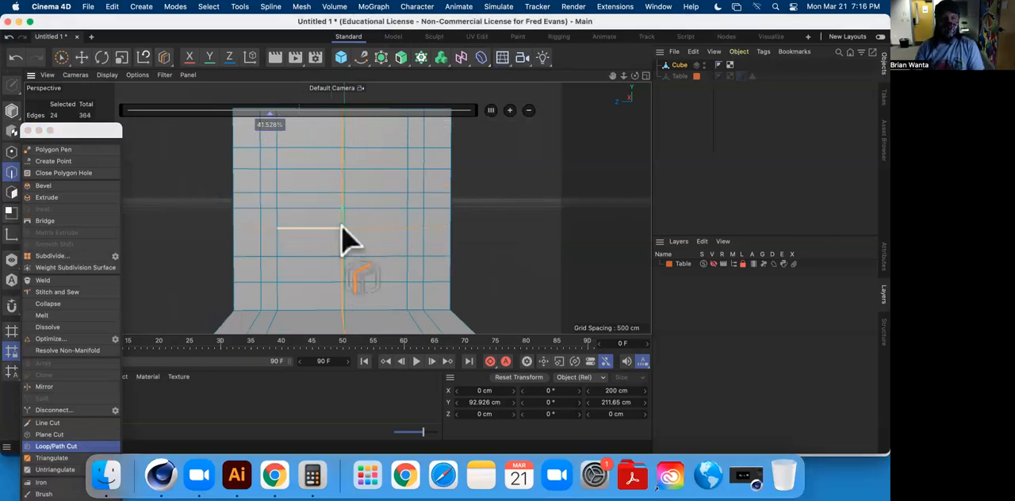
double_click(269, 124)
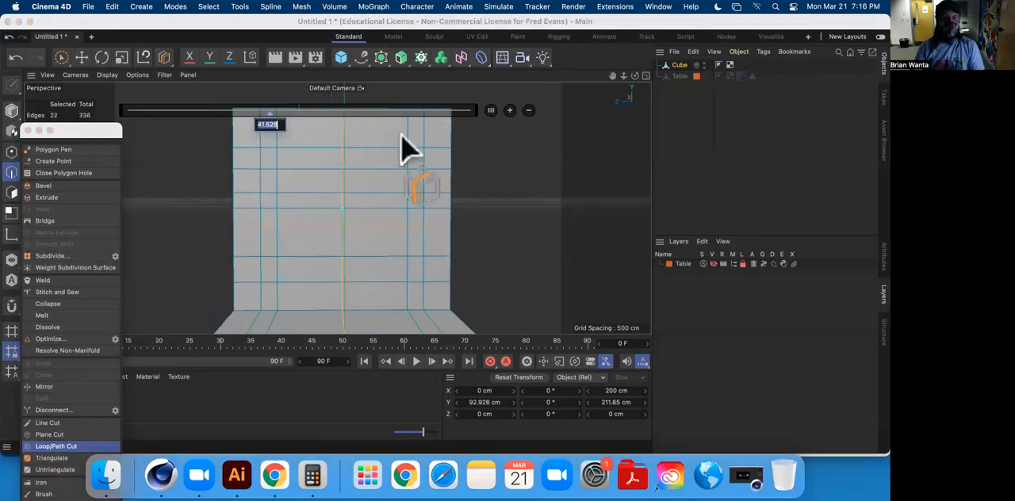
key(Return)
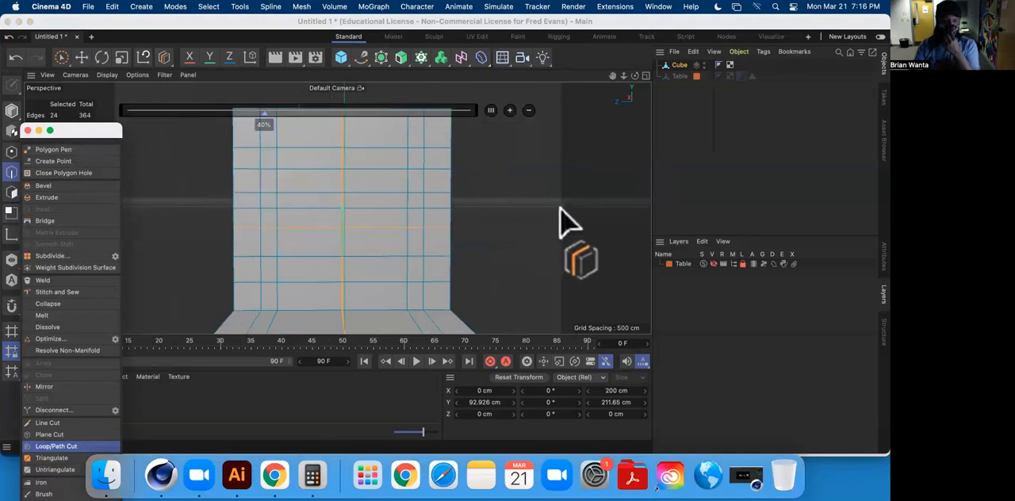
Clear the edge selection and select the top polygon in the backrest's narrow inner left strip.
click(81, 57)
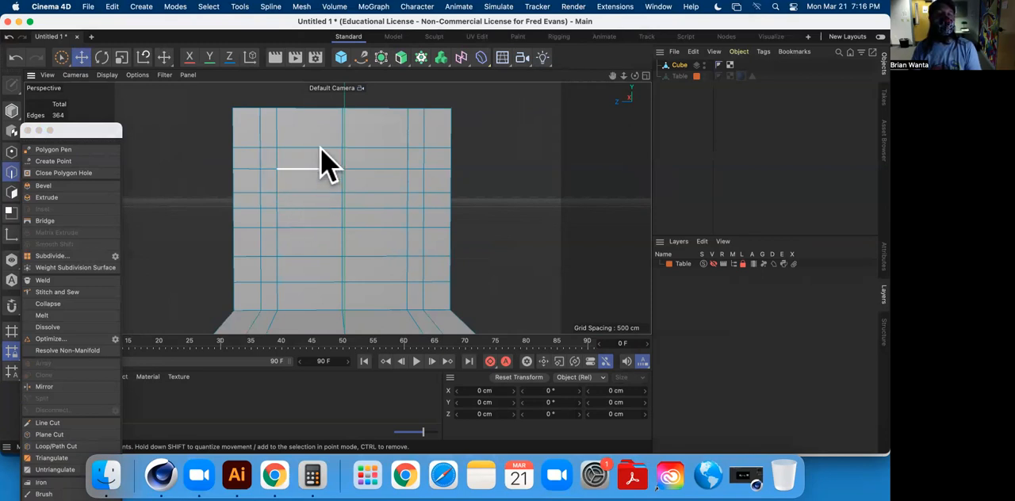
click(11, 191)
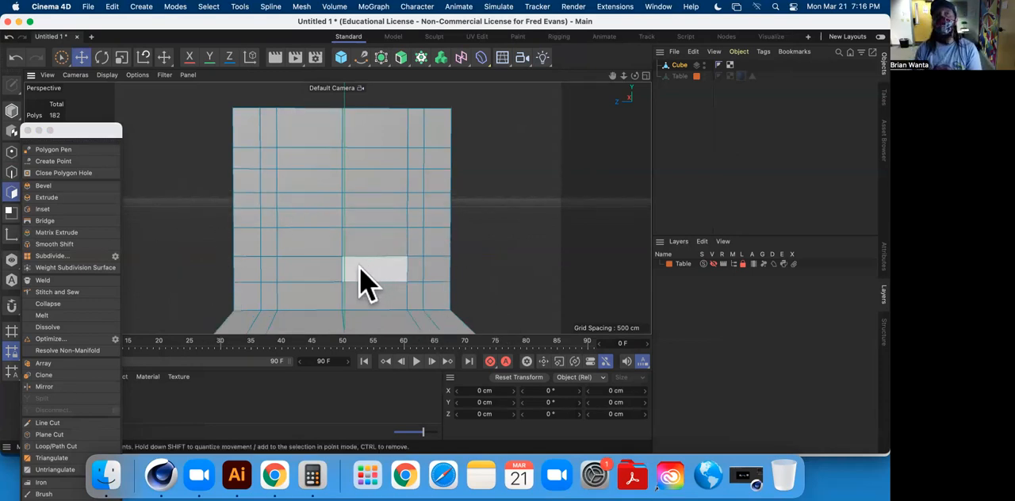
click(272, 133)
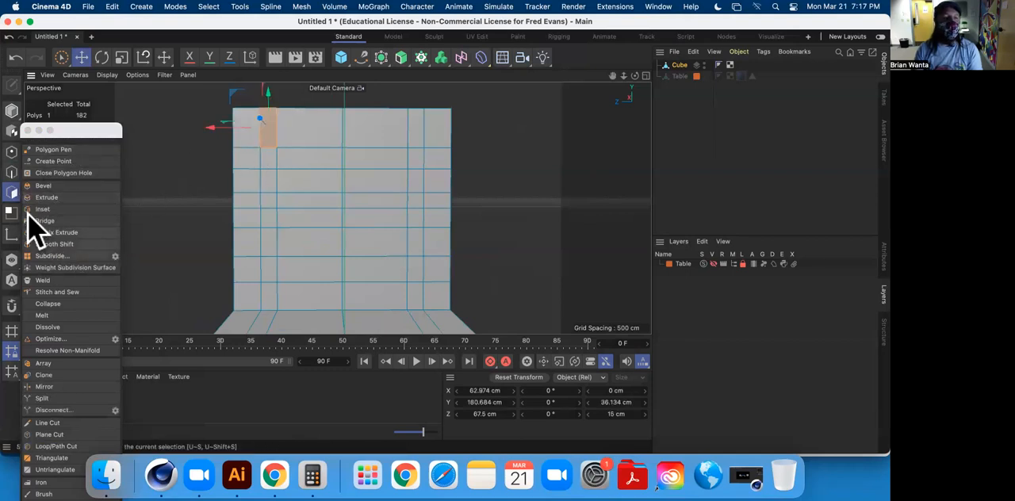
Try a diagonal line cut on the backrest from the centre edge up to the left inner vertical edge.
click(12, 172)
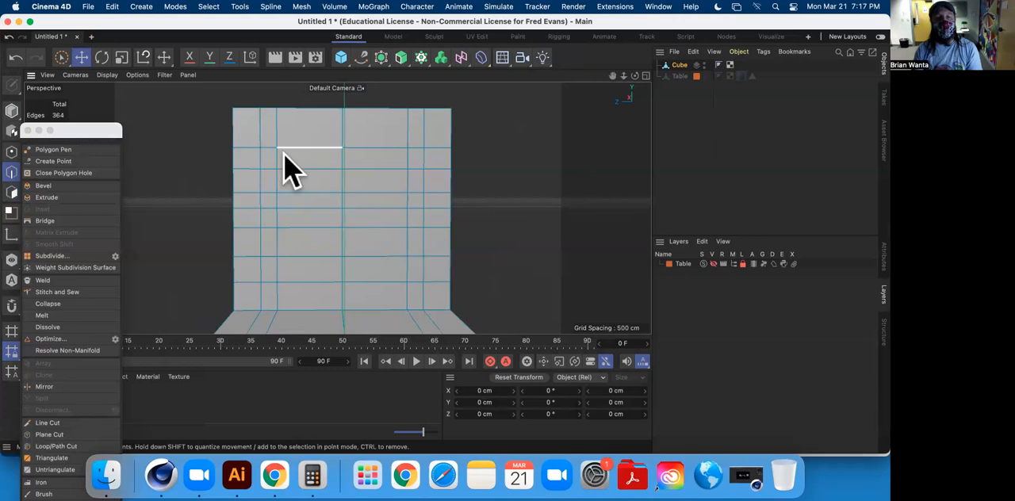
click(44, 423)
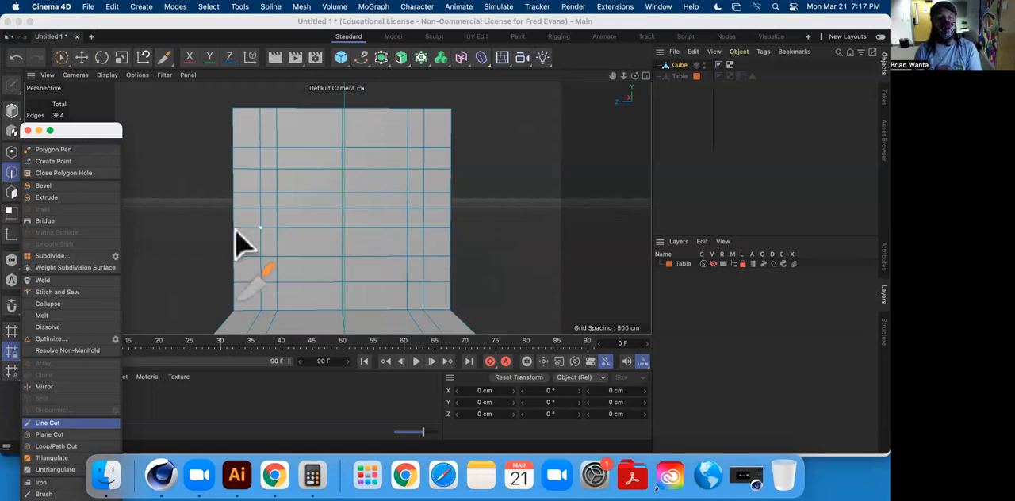
click(277, 192)
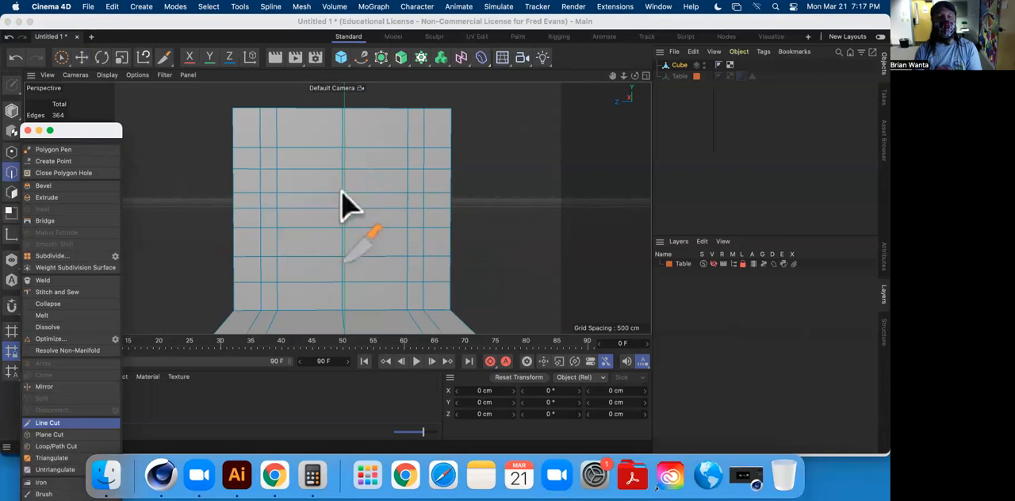
click(342, 192)
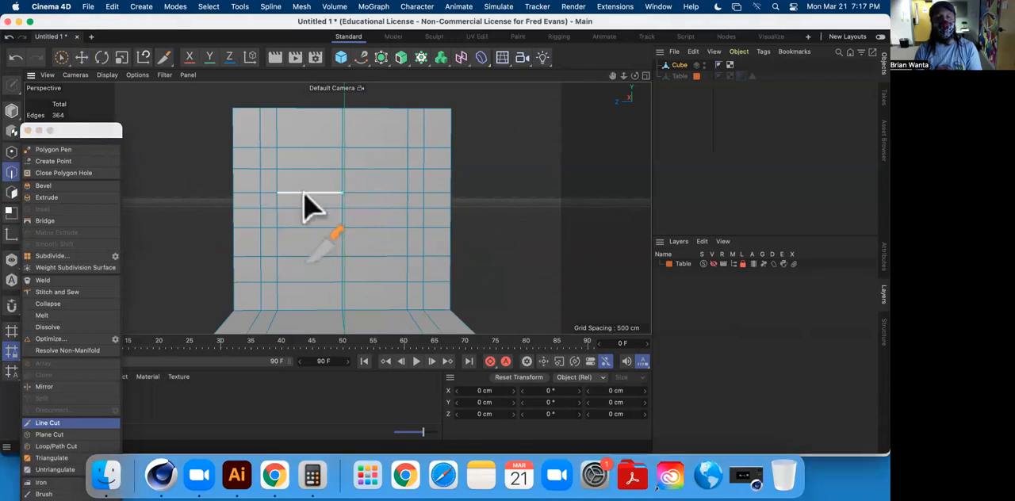
click(277, 148)
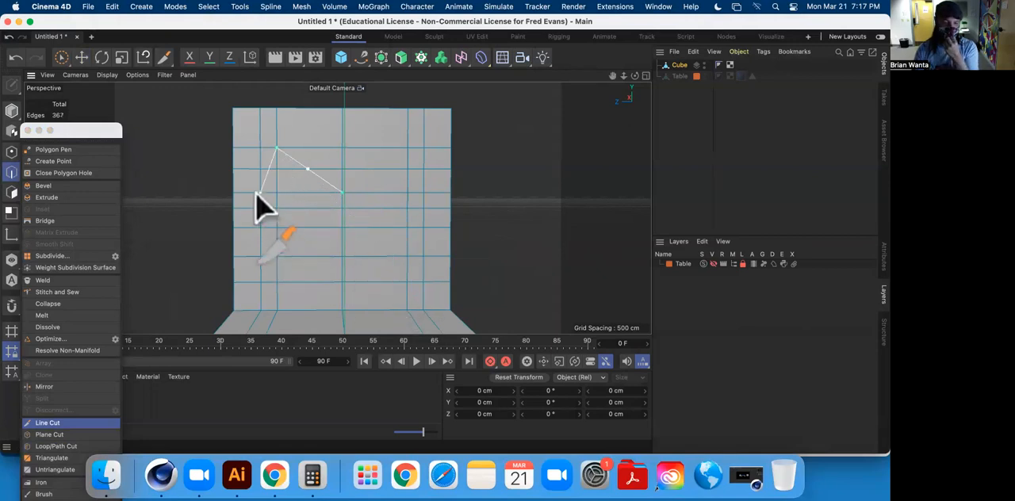
click(81, 57)
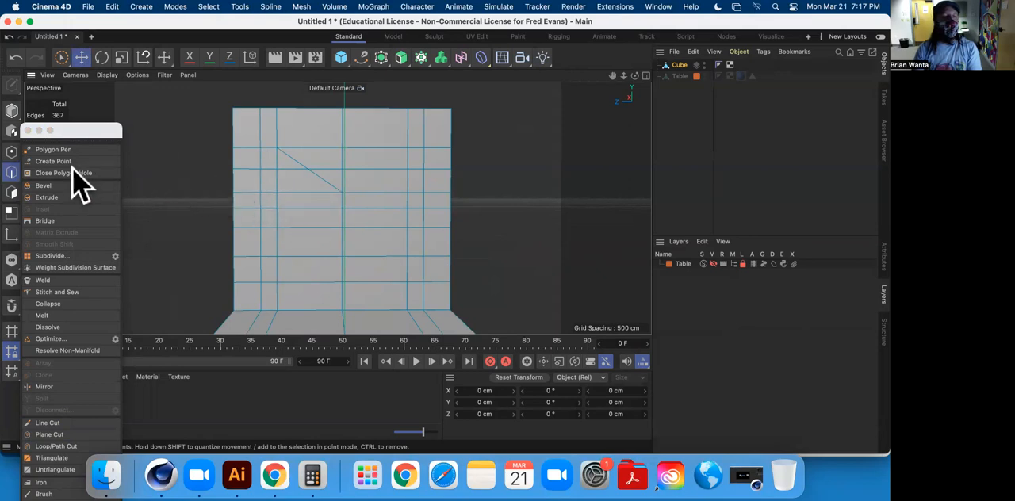
Abandon a second line cut and undo the diagonal cut on the backrest.
click(59, 422)
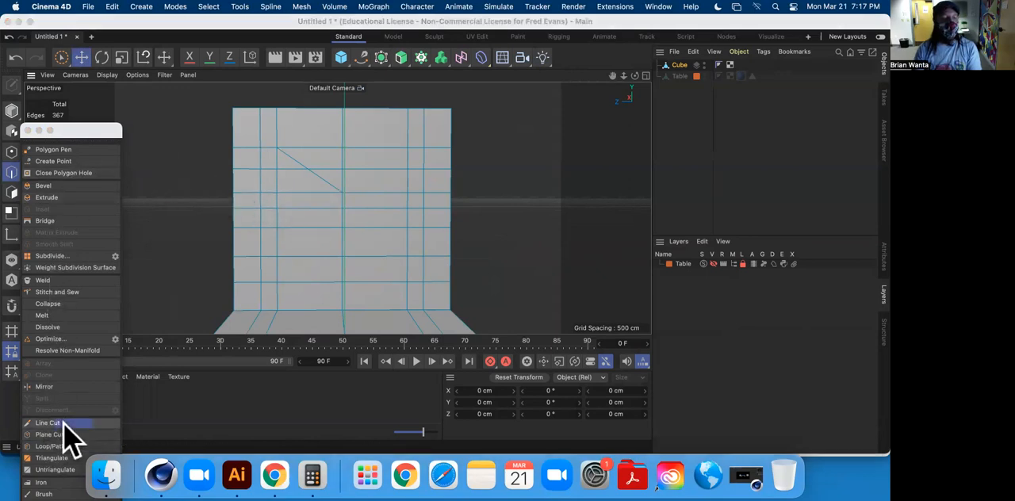
click(278, 168)
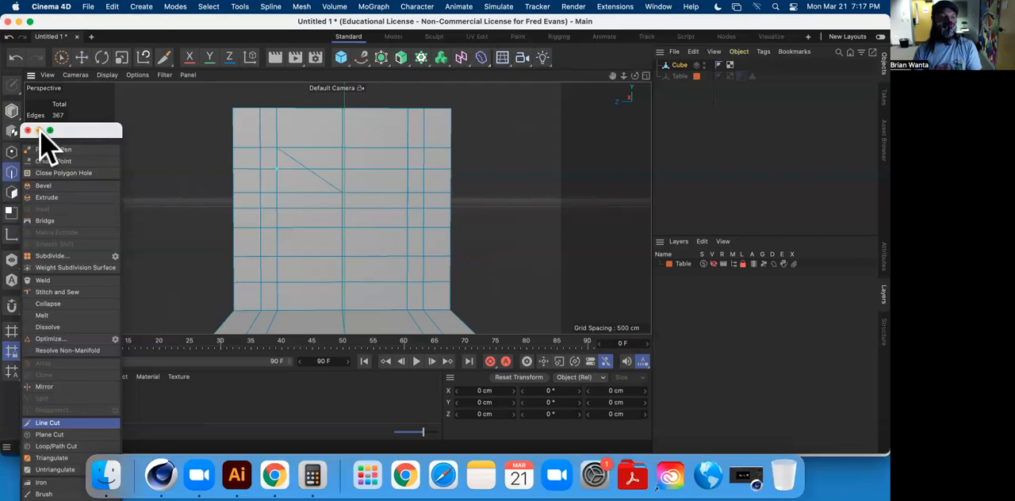
click(81, 57)
key(super+z)
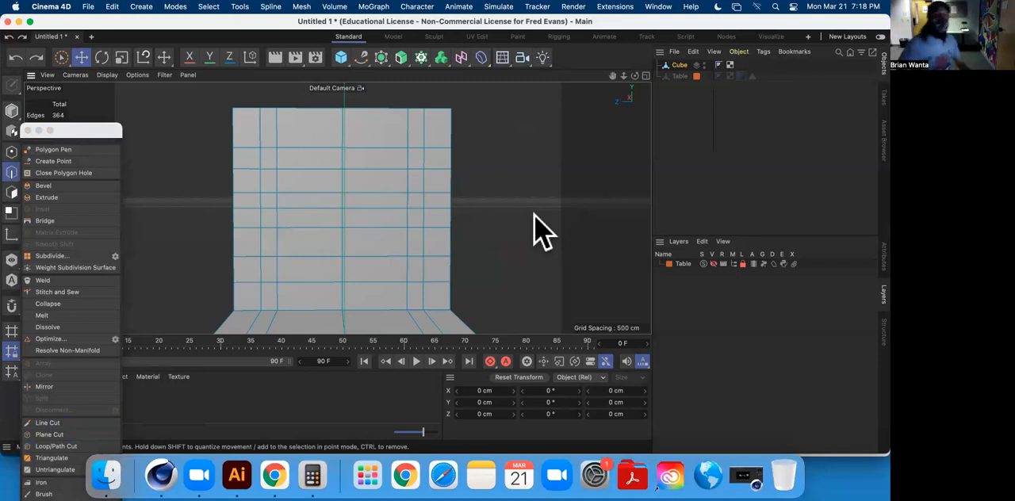
Add vertical loop cuts on both sides of the backrest's centre edge, offset at 30% on the left and 60% on the right.
click(49, 446)
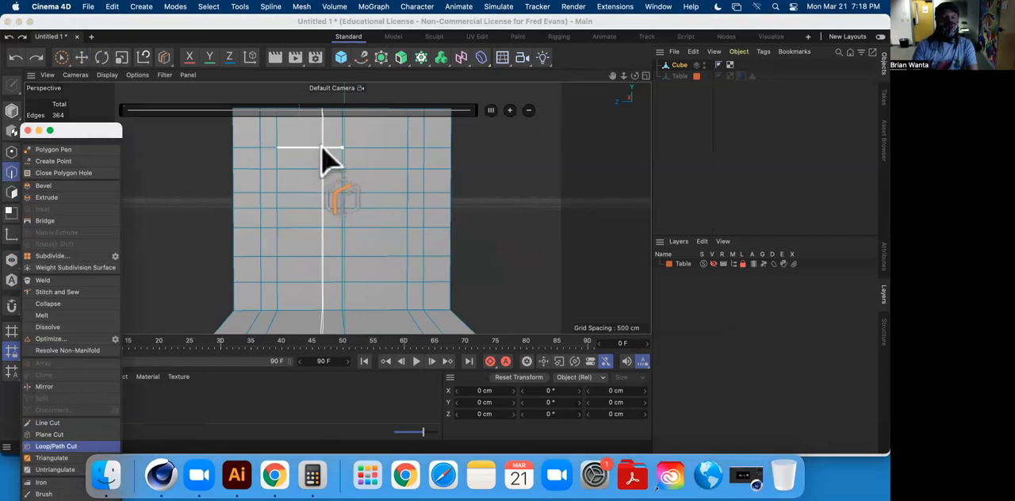
click(328, 162)
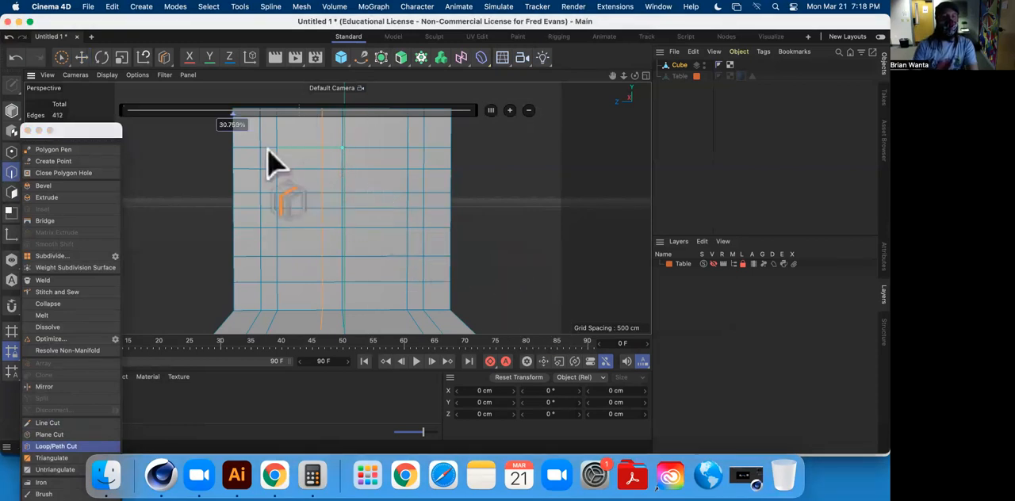
double_click(239, 125)
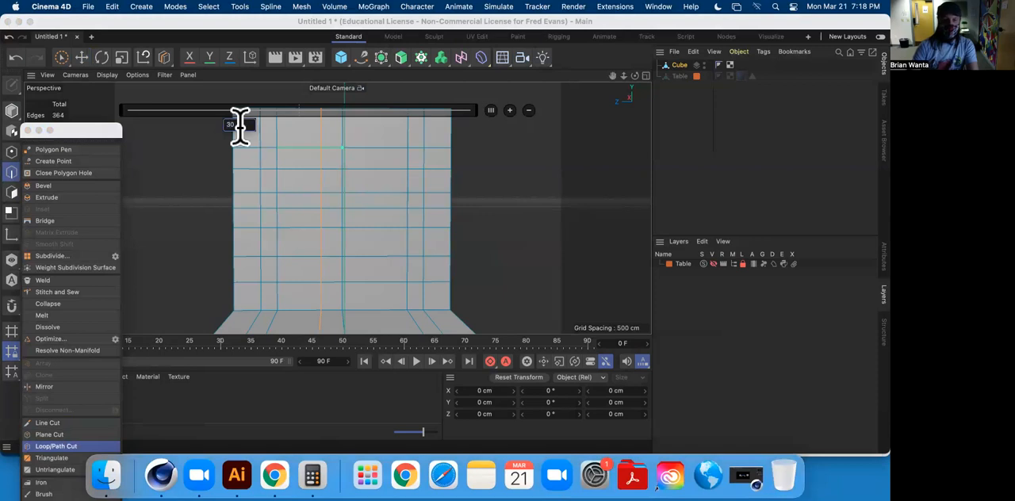
click(370, 165)
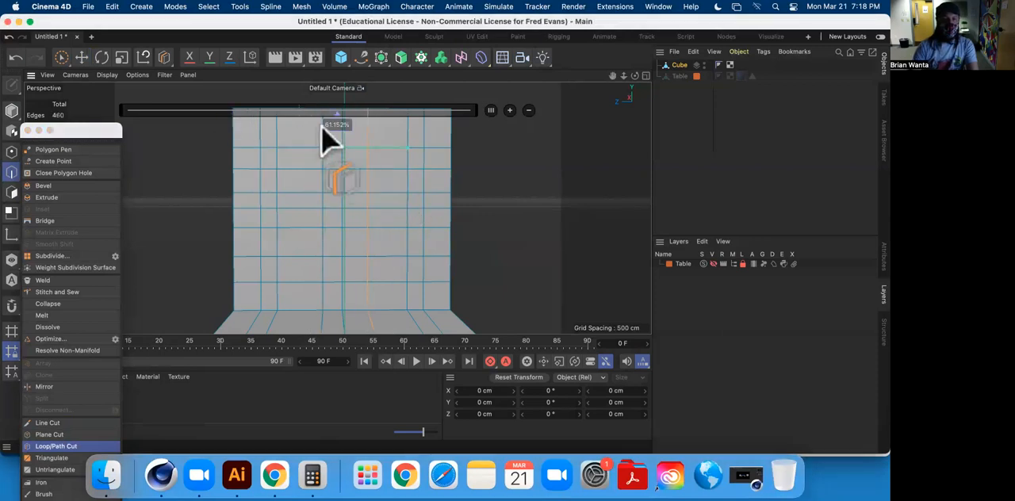
double_click(334, 125)
text(60)
key(Return)
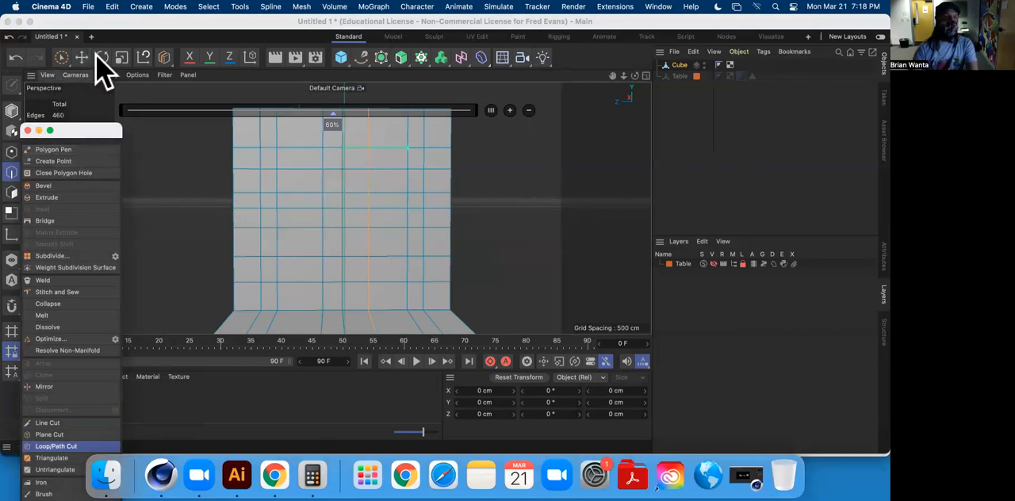
click(80, 57)
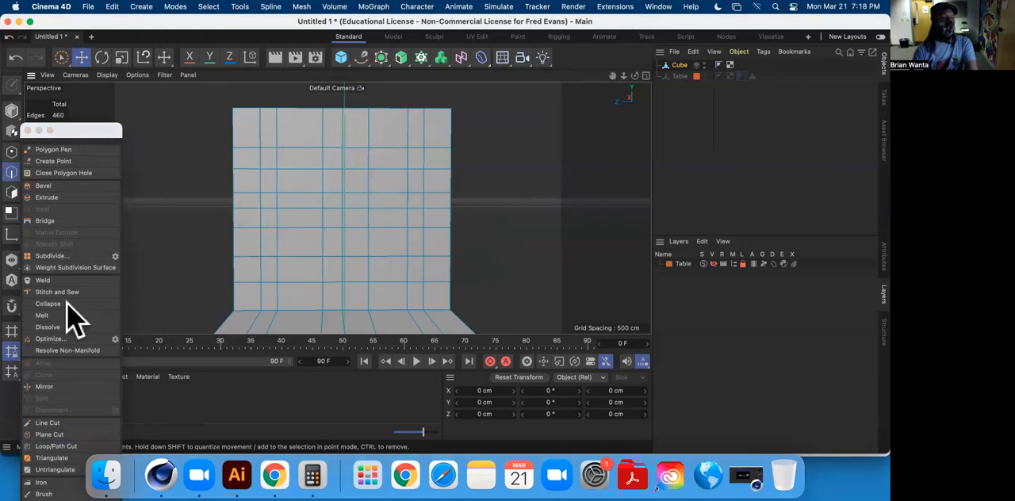
Try a diagonal line cut from the backrest's upper left inner corner down to the centre edge and undo it.
click(49, 422)
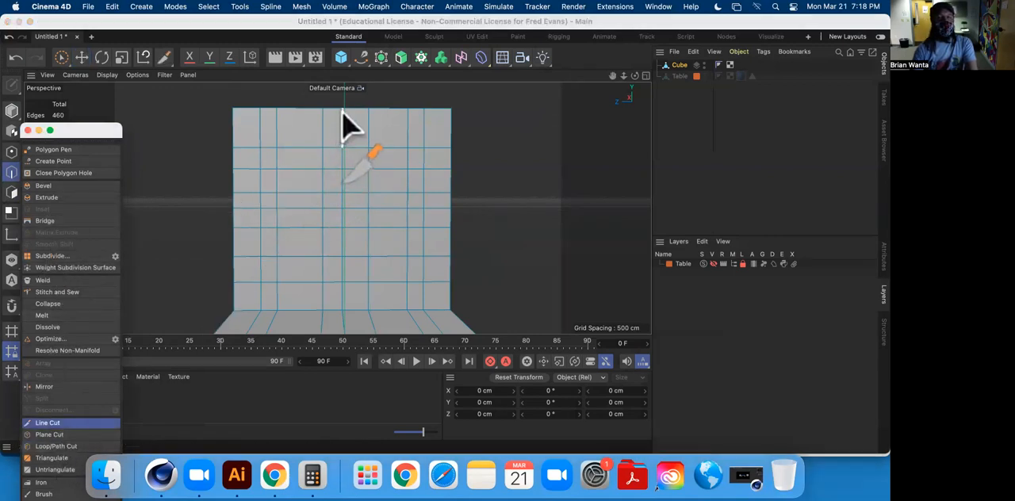
click(275, 148)
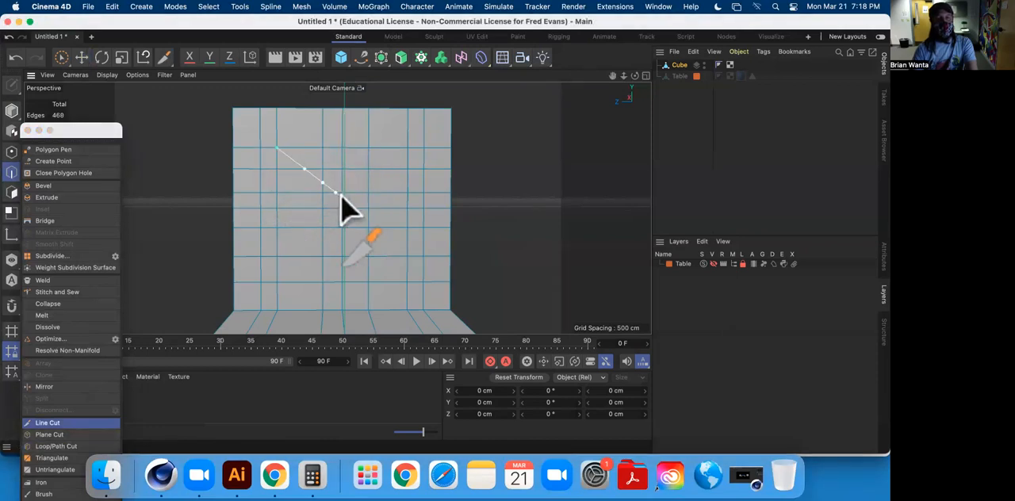
click(342, 196)
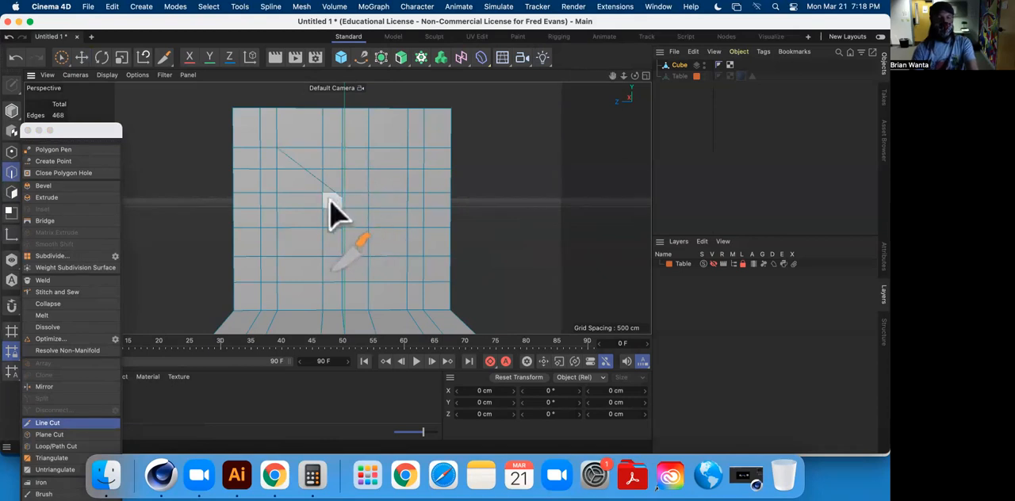
key(super+z)
Line-cut a V on the backrest from the upper left inner corner down to the centre edge and up to the upper right inner corner.
click(277, 149)
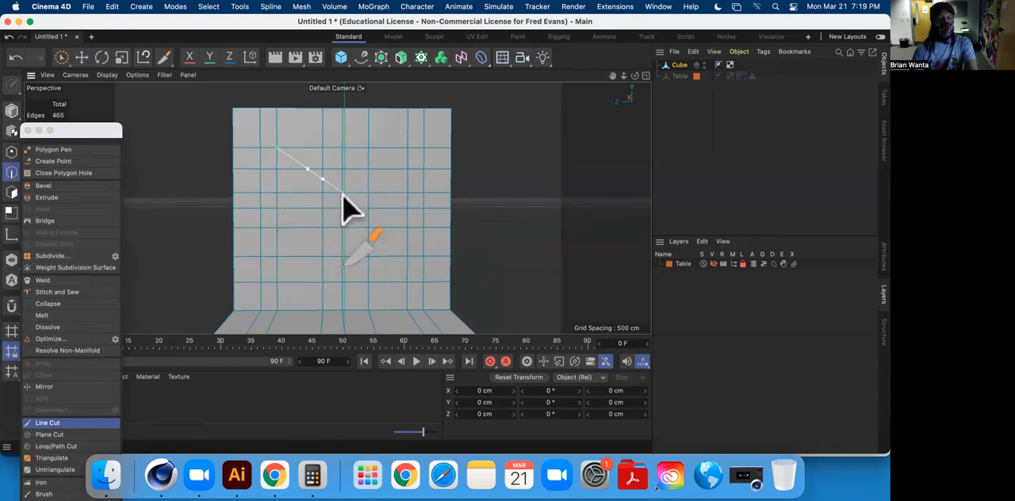
click(342, 193)
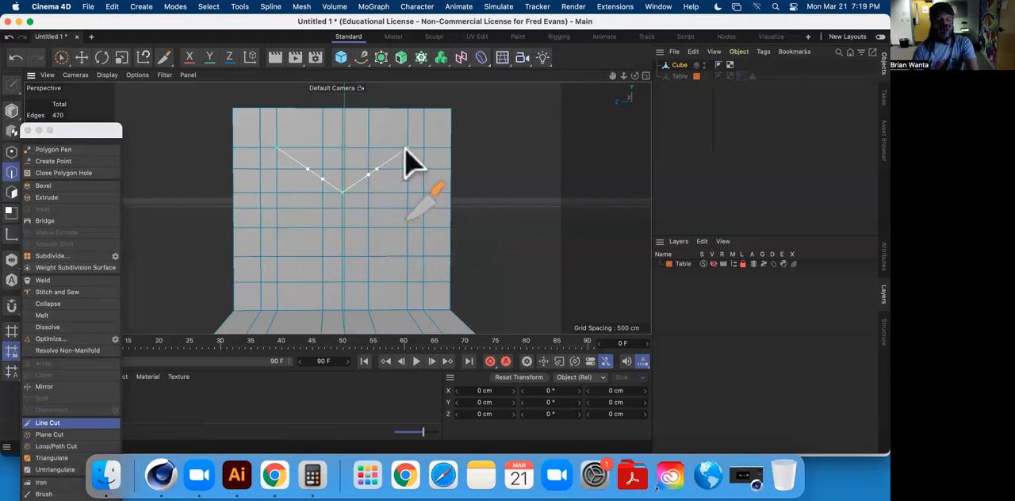
click(406, 149)
click(82, 58)
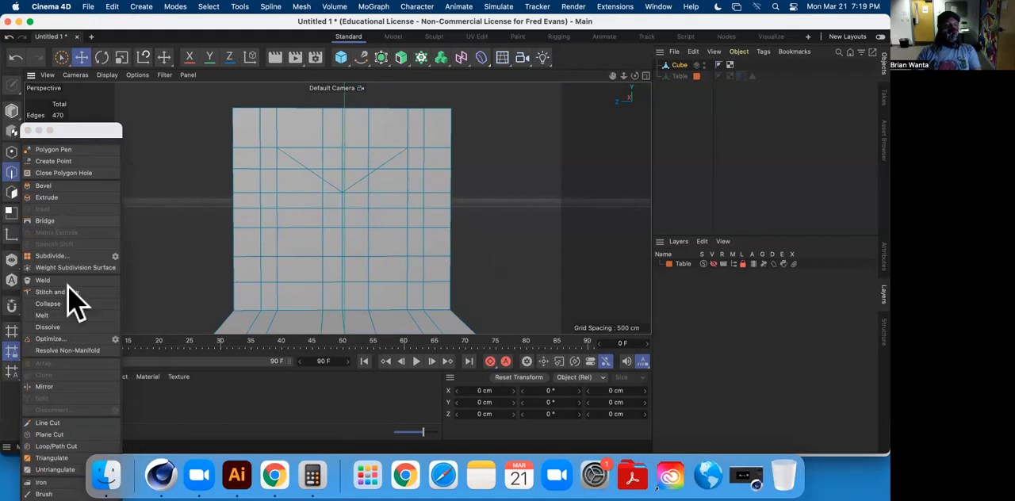
Line-cut an inverted V on the backrest from the lower left inner corner up to the centre edge and down to the lower right inner corner.
click(48, 423)
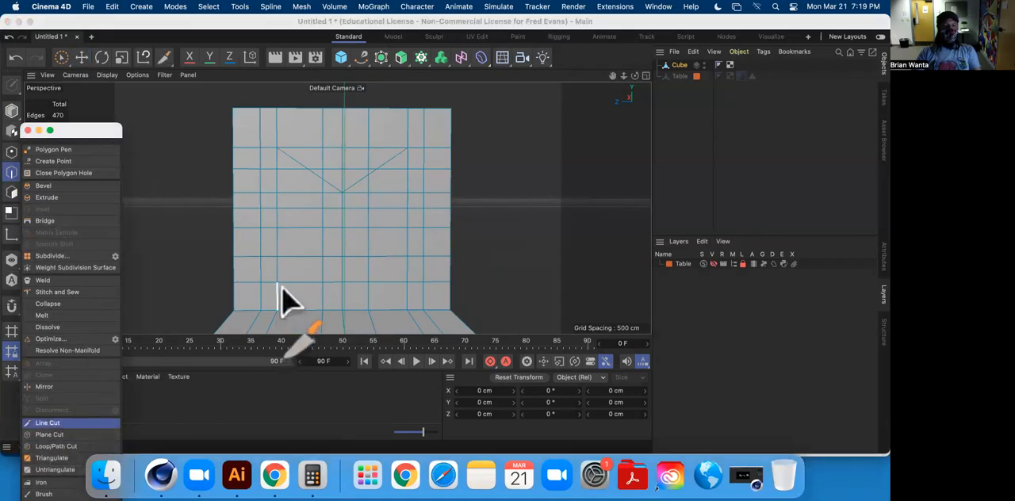
click(277, 283)
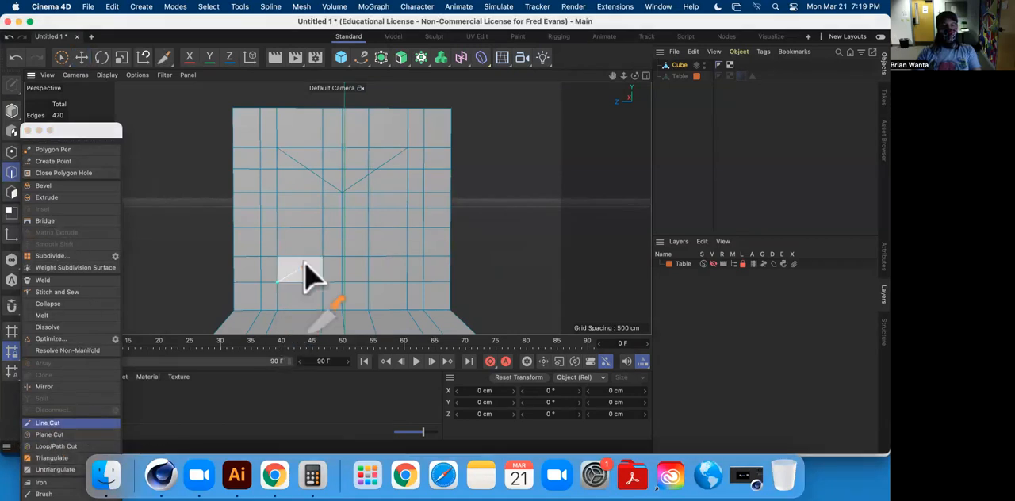
click(342, 228)
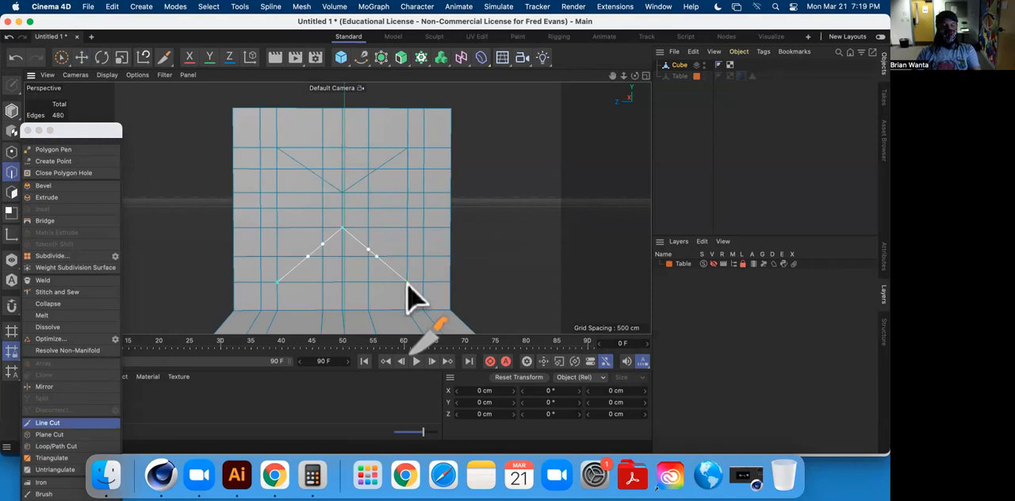
click(81, 57)
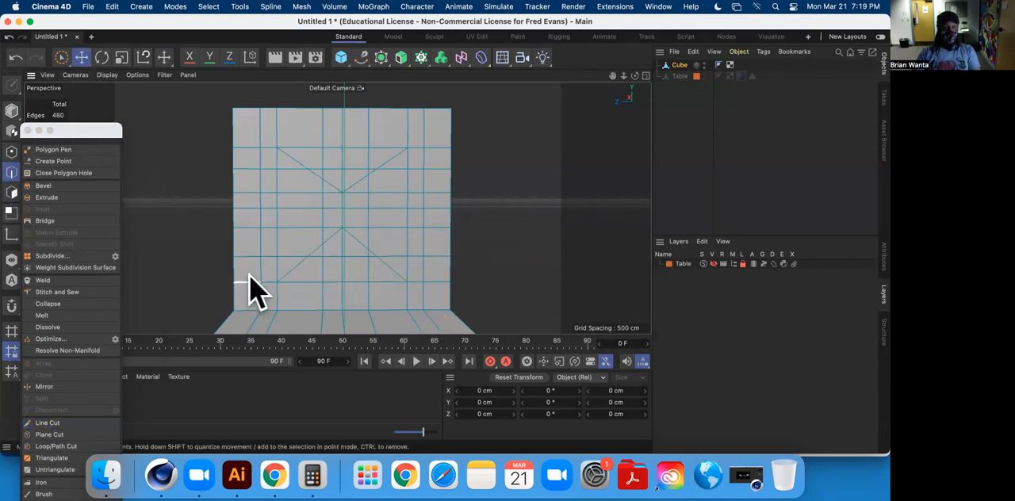
Line-cut two sideways V shapes on the backrest, running from the left and right inner edges to points on the middle horizontal edge.
click(47, 423)
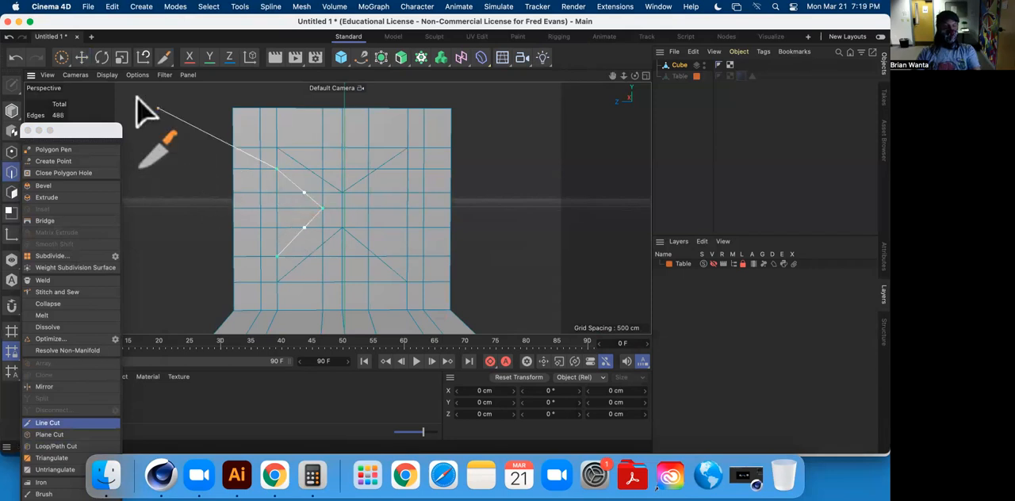
click(81, 57)
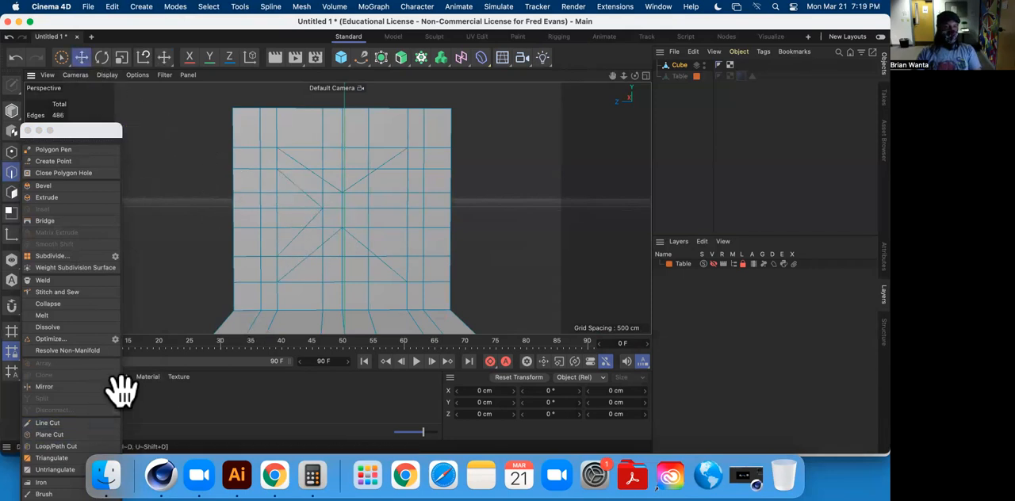
click(48, 422)
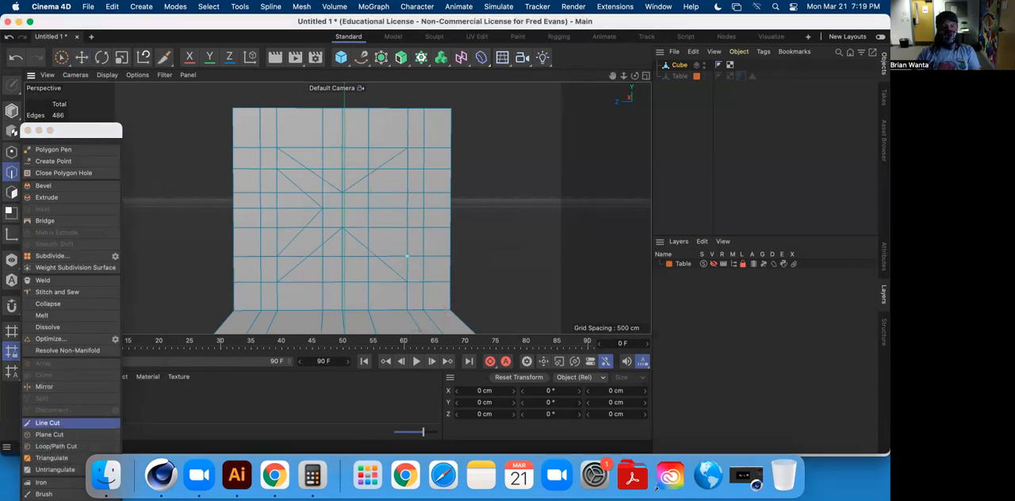
click(368, 208)
click(406, 168)
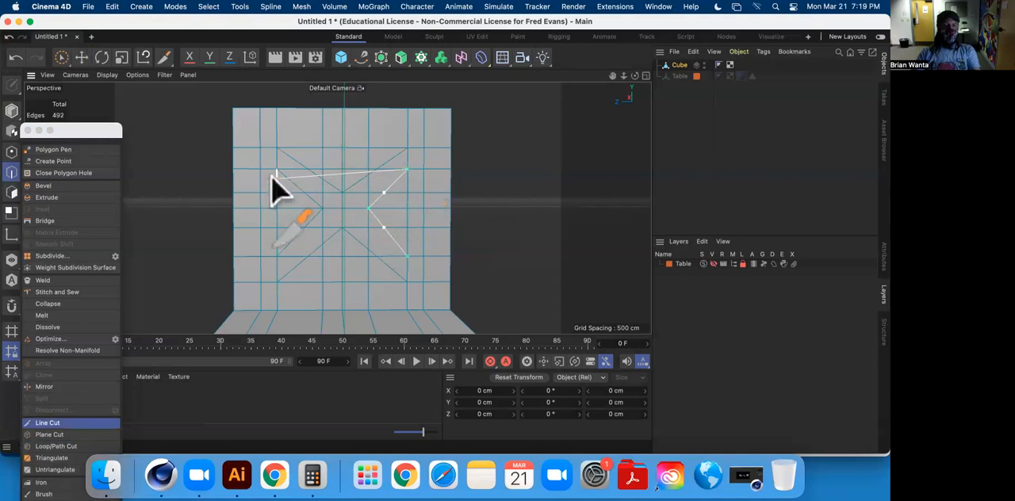
click(82, 57)
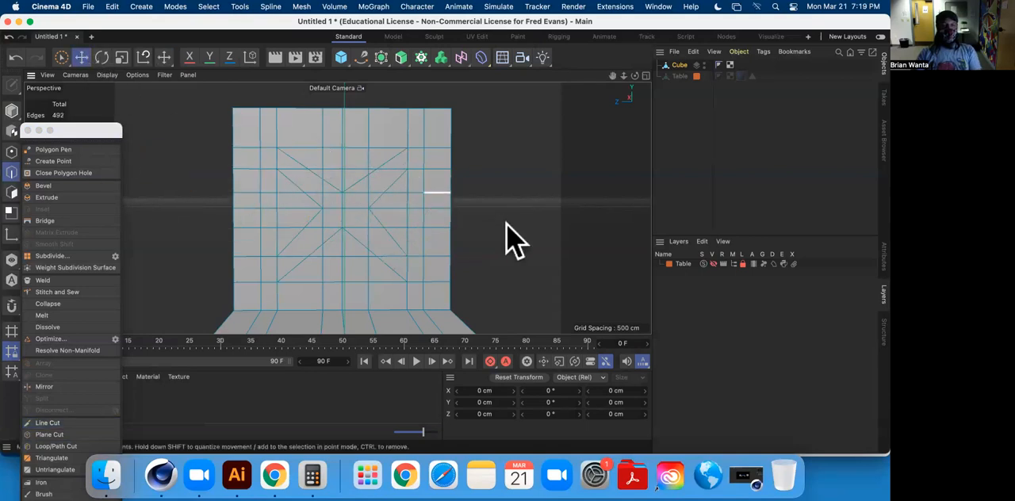
Select the four polygons inside the backrest's left triangle and delete them.
alt+drag(464, 256, 377, 268)
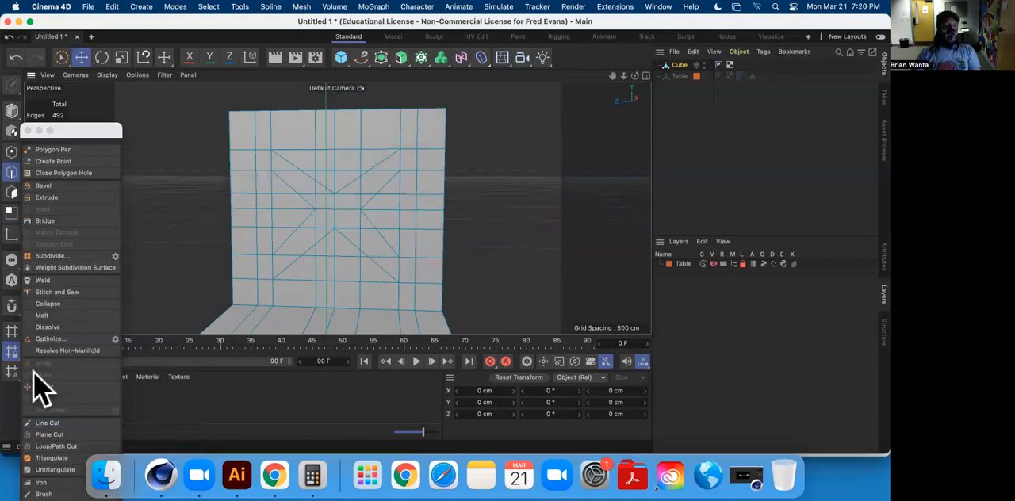
drag(111, 130, 165, 125)
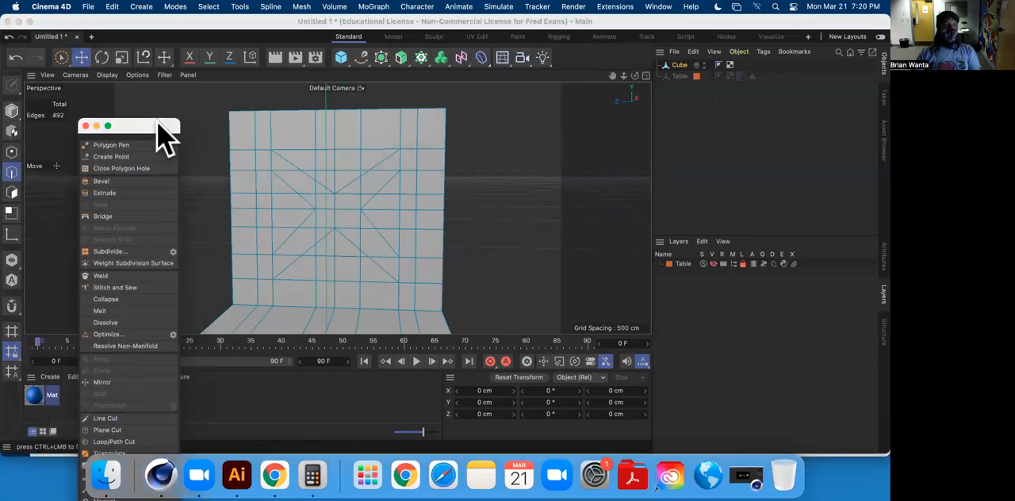
click(11, 191)
click(283, 200)
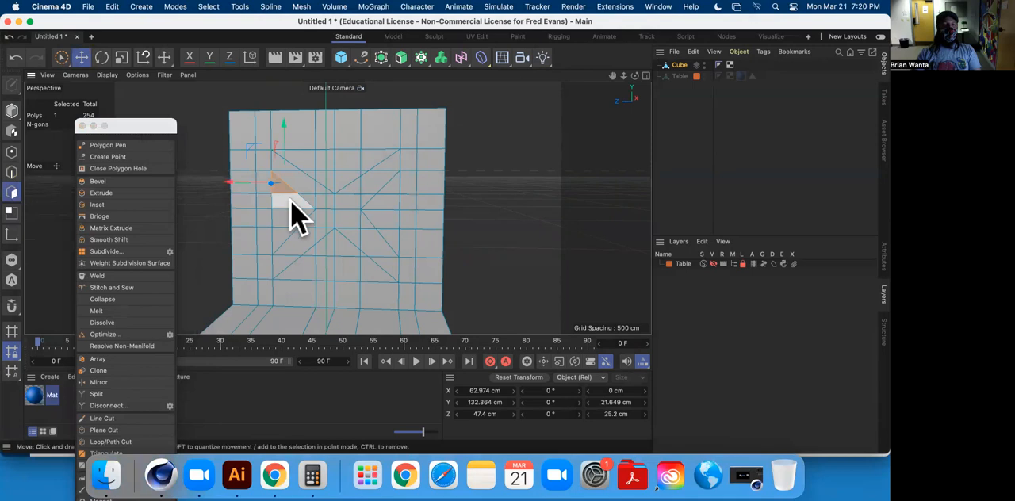
shift+click(284, 234)
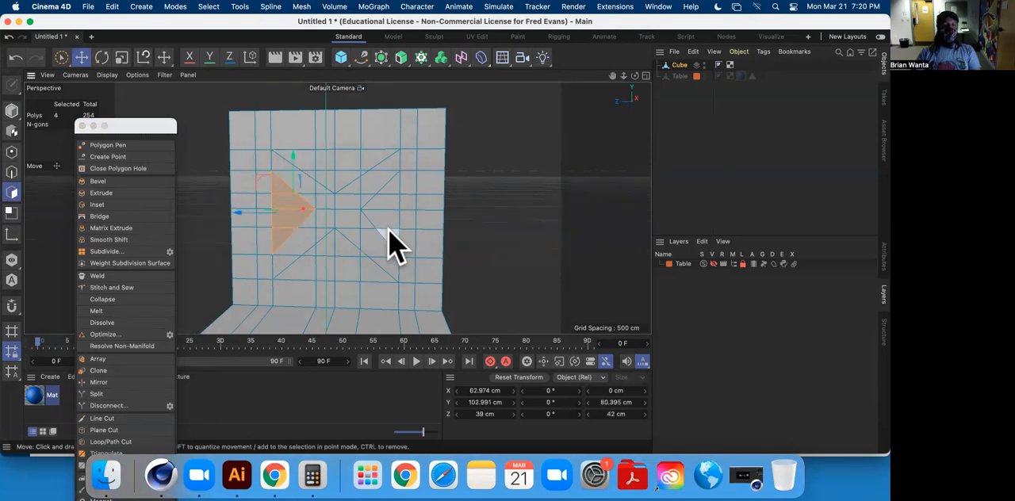
key(Delete)
Select all polygons inside the backrest's upper triangle and delete them.
alt+drag(306, 211, 337, 195)
mouse_move(299, 161)
mouse_down()
mouse_move(364, 168)
mouse_move(322, 179)
mouse_up()
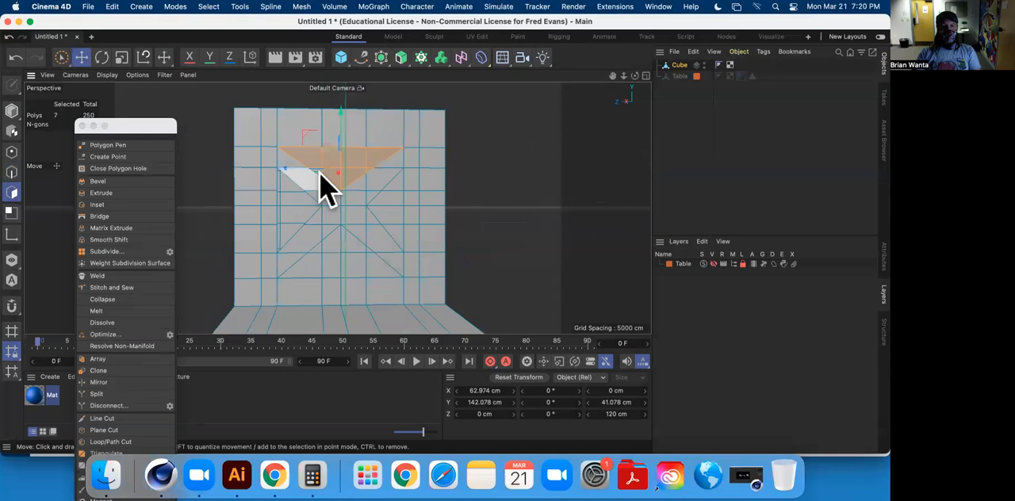
shift+drag(320, 190, 331, 197)
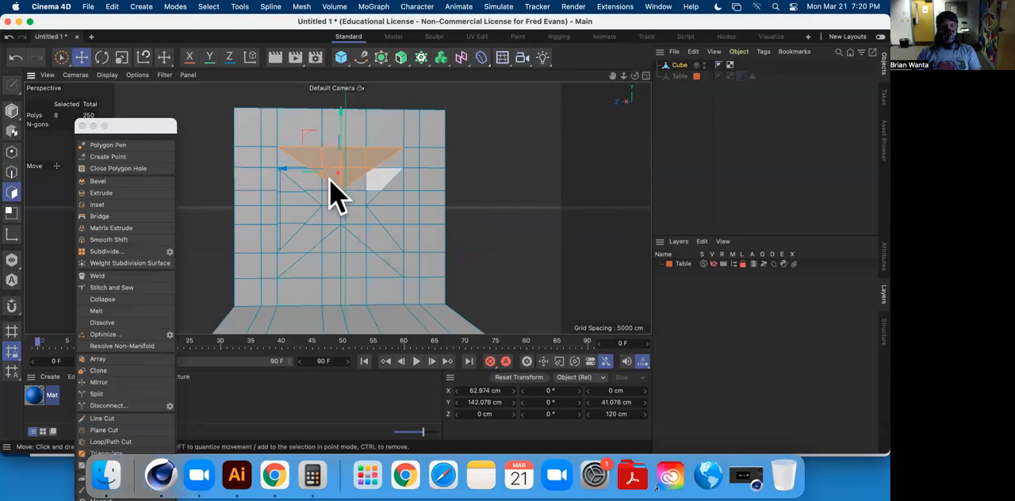
key(Delete)
Select the four polygons inside the backrest's right triangle and delete them.
mouse_move(398, 194)
alt+mouse_down()
mouse_move(361, 233)
mouse_move(391, 186)
alt+mouse_up()
click(397, 184)
shift+click(389, 198)
shift+click(388, 213)
key(Delete)
Select the eight polygons inside the backrest's lower triangle and delete them.
click(371, 270)
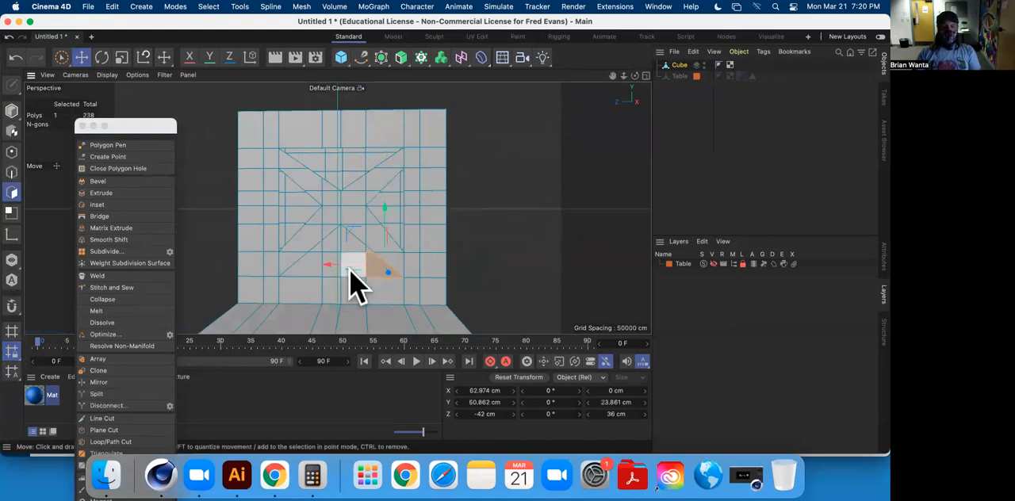
shift+click(350, 272)
shift+click(317, 270)
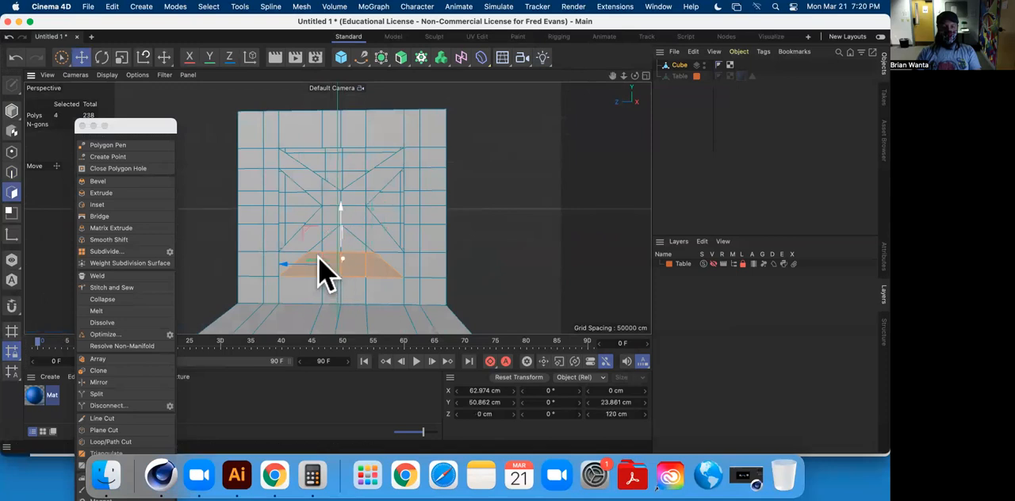
shift+click(318, 245)
shift+click(334, 243)
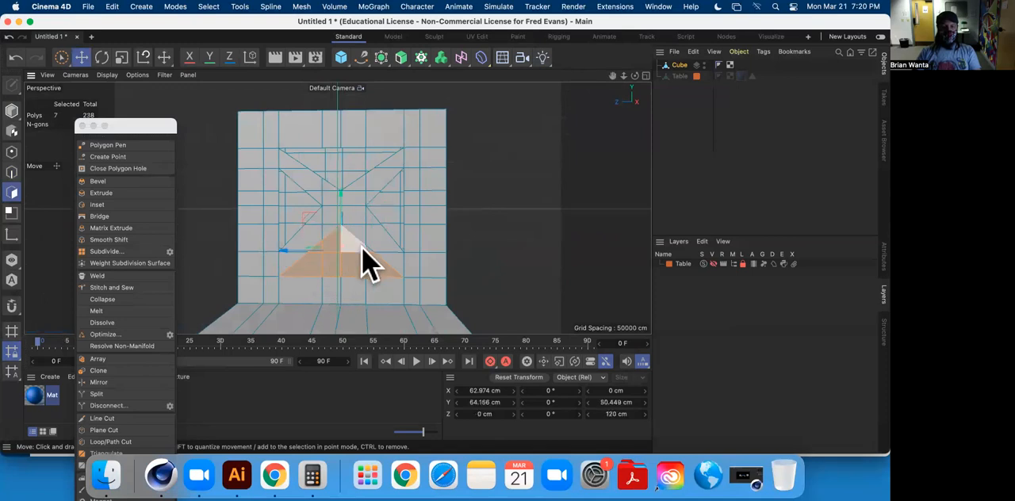
shift+click(382, 267)
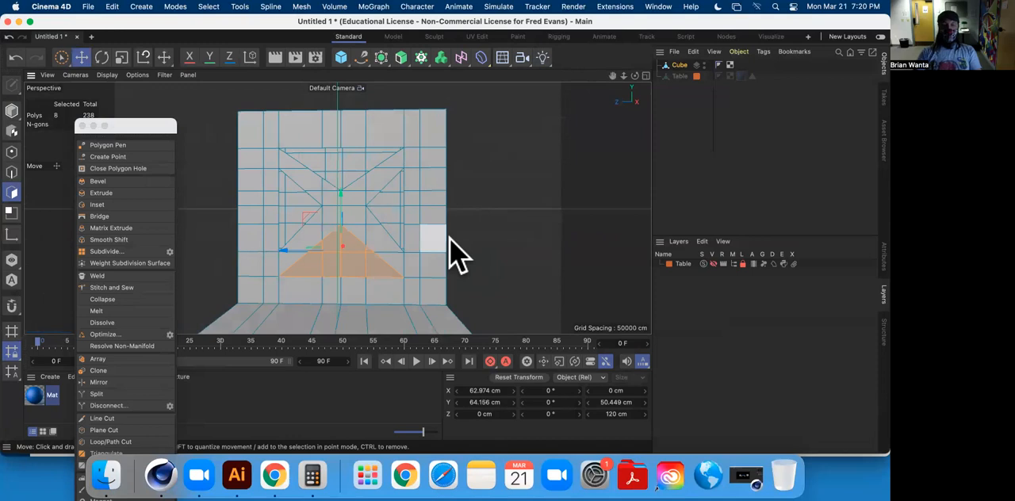
key(Delete)
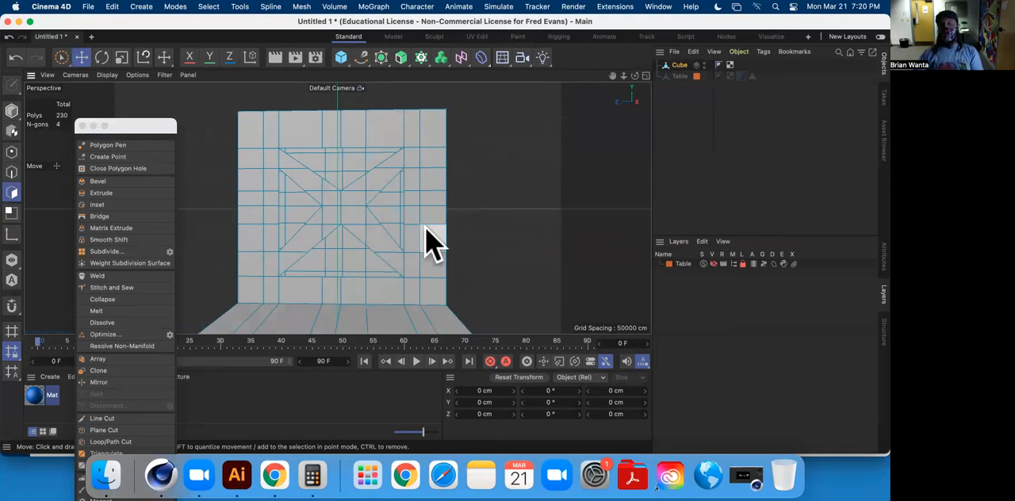
Examine the backrest's triangular openings from several angles and bring its uncut reverse side into view.
alt+middle_drag(424, 224, 400, 231)
alt+drag(400, 231, 410, 222)
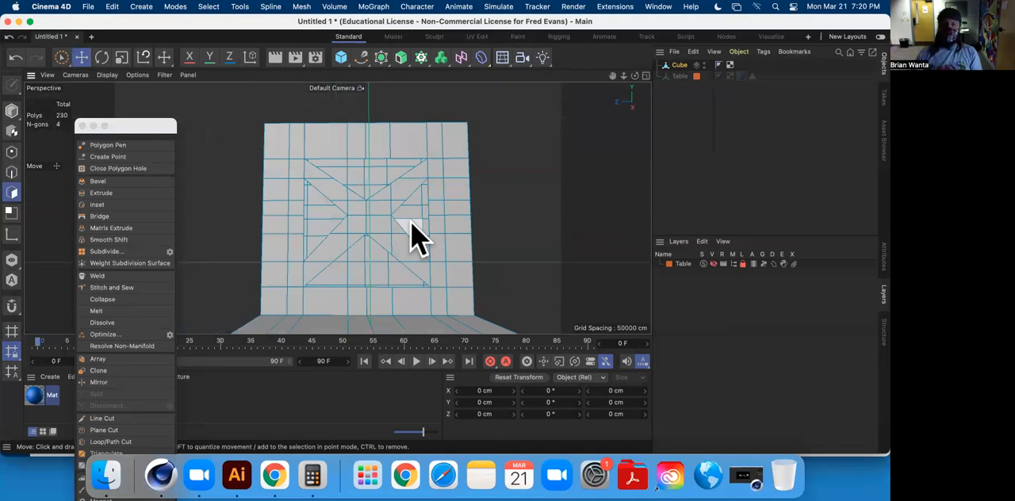
alt+drag(486, 217, 375, 218)
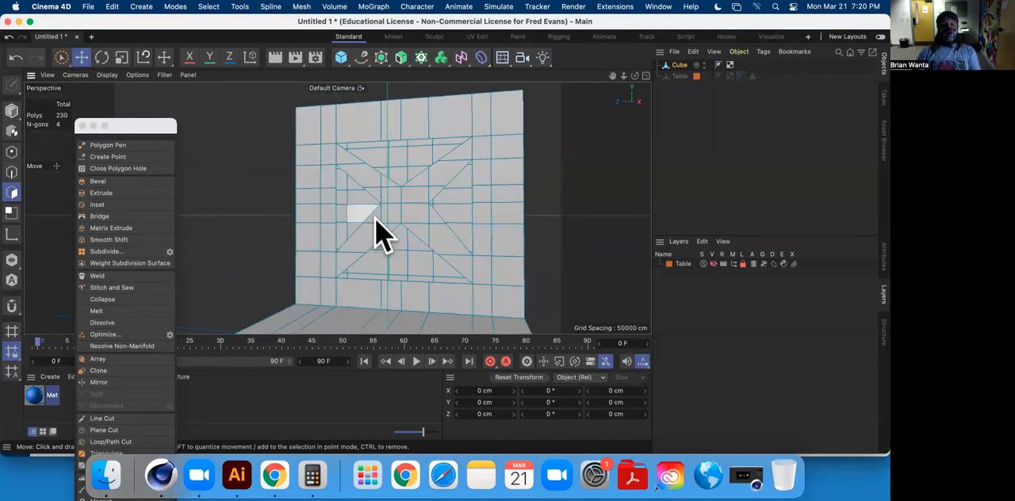
scroll(375, 218, up, 4)
alt+drag(395, 189, 460, 217)
alt+drag(402, 249, 208, 248)
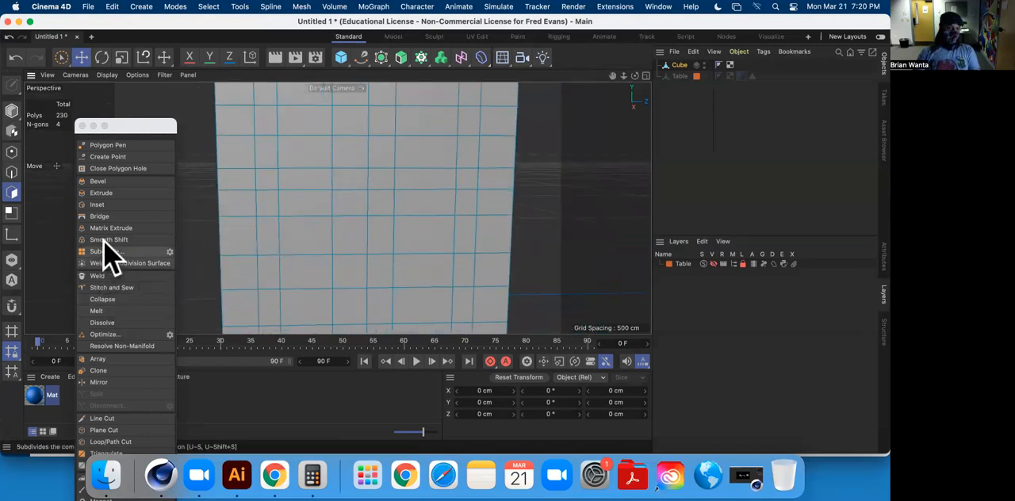
Line Cut a V across the upper grid of the backrest's reverse side to outline the upper triangle's two slanted edges.
click(111, 418)
alt+drag(307, 196, 285, 199)
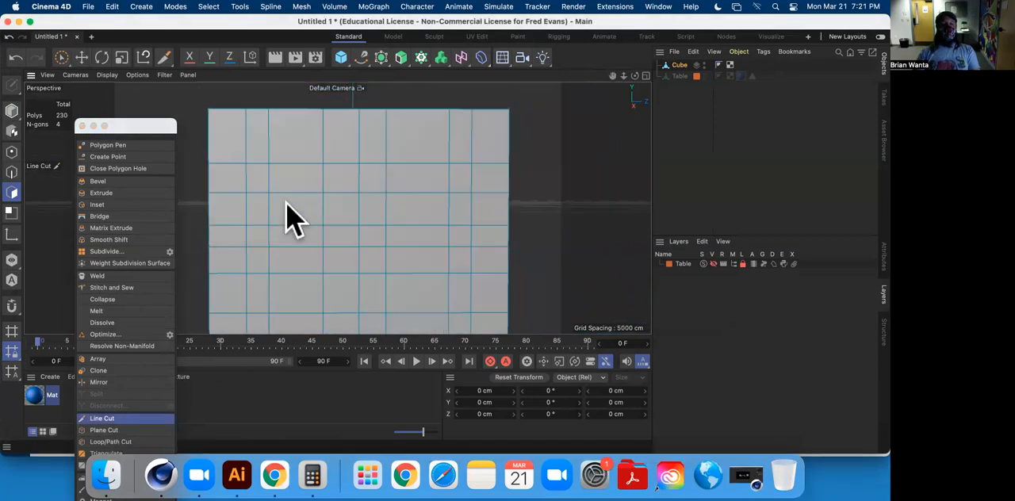
alt+middle_drag(325, 253, 298, 184)
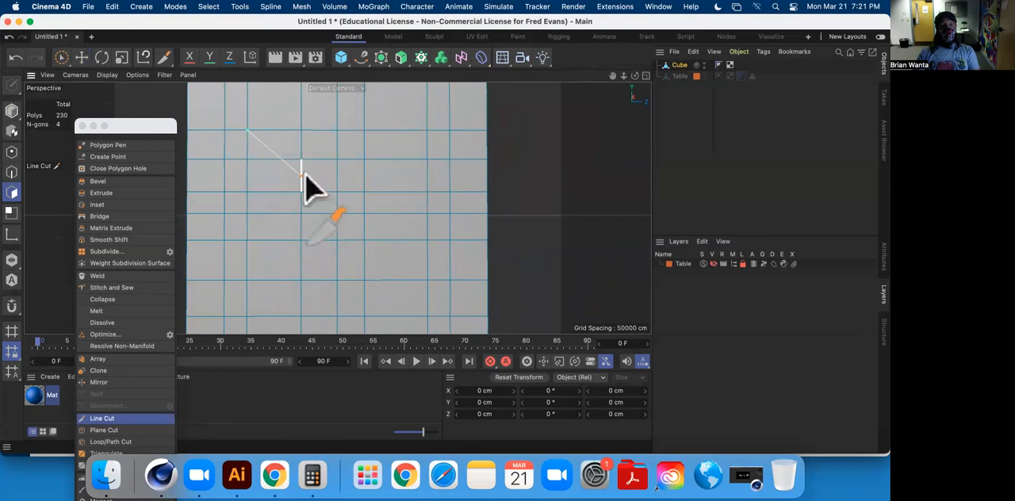
alt+drag(448, 218, 606, 180)
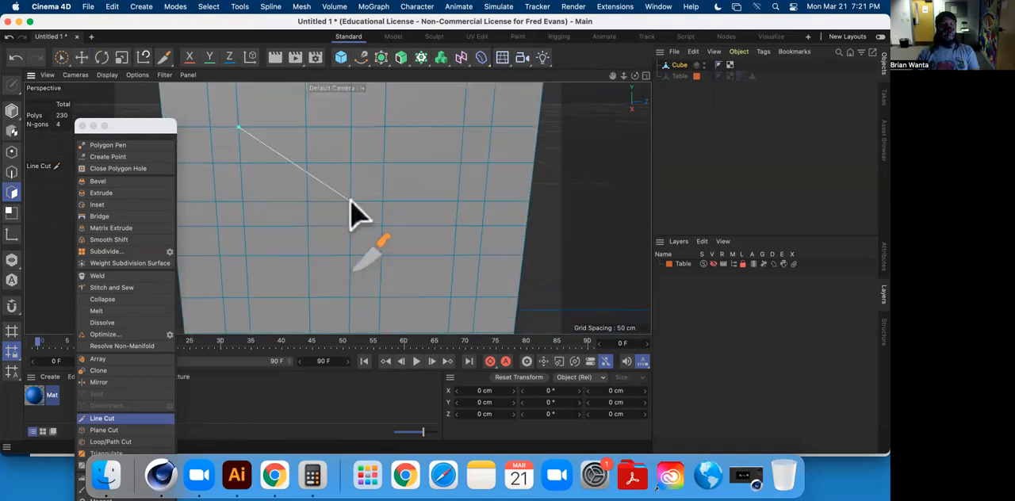
click(351, 202)
click(416, 156)
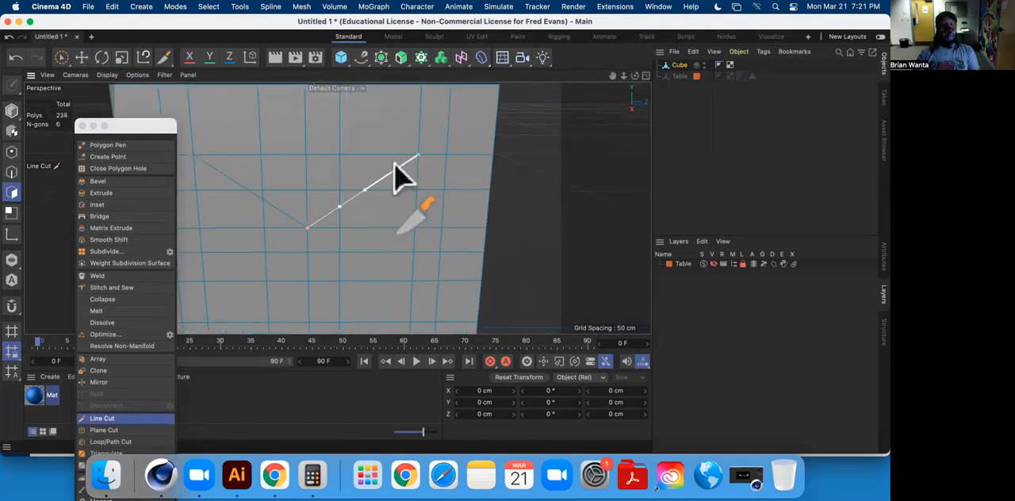
click(83, 56)
Line Cut an inverted V across the lower grid of the backrest's reverse side to outline the lower triangle.
alt+middle_drag(377, 162, 422, 38)
alt+middle_drag(315, 247, 287, 289)
alt+drag(287, 289, 294, 248)
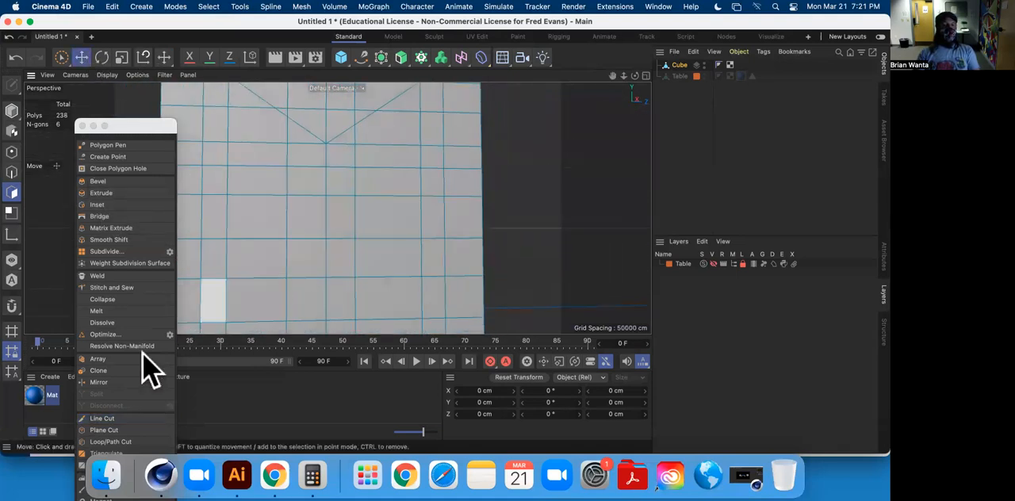
click(111, 418)
mouse_move(261, 300)
alt+mouse_down()
mouse_move(291, 297)
mouse_move(277, 289)
alt+mouse_up()
alt+middle_drag(276, 276, 308, 264)
click(258, 302)
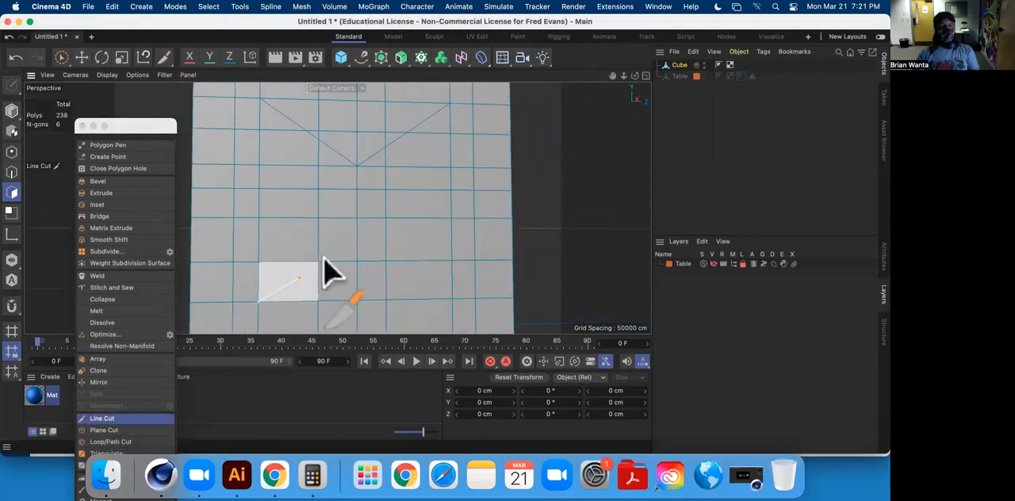
click(358, 219)
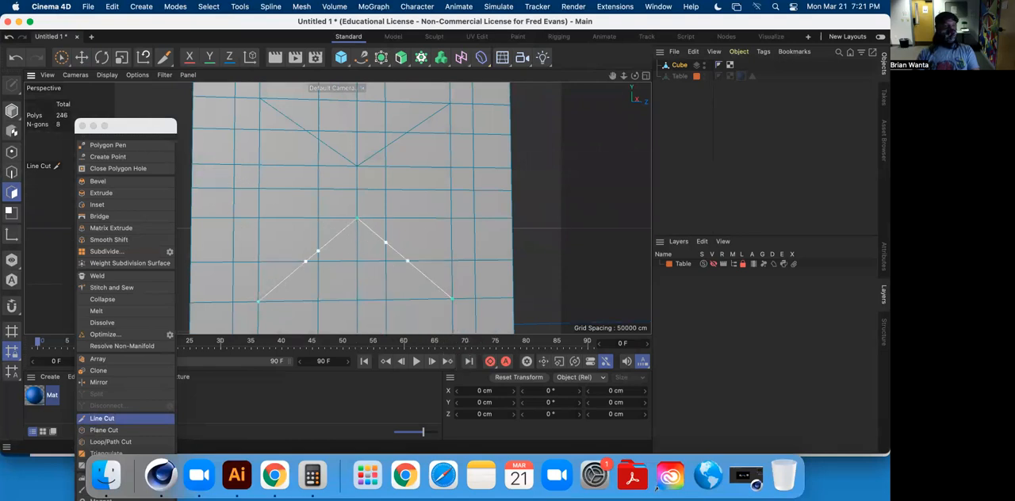
click(82, 54)
Line Cut the two slanted edges of the left triangle on the backrest's reverse side, meeting beside the centre.
alt+middle_drag(437, 218, 402, 218)
alt+drag(322, 234, 318, 242)
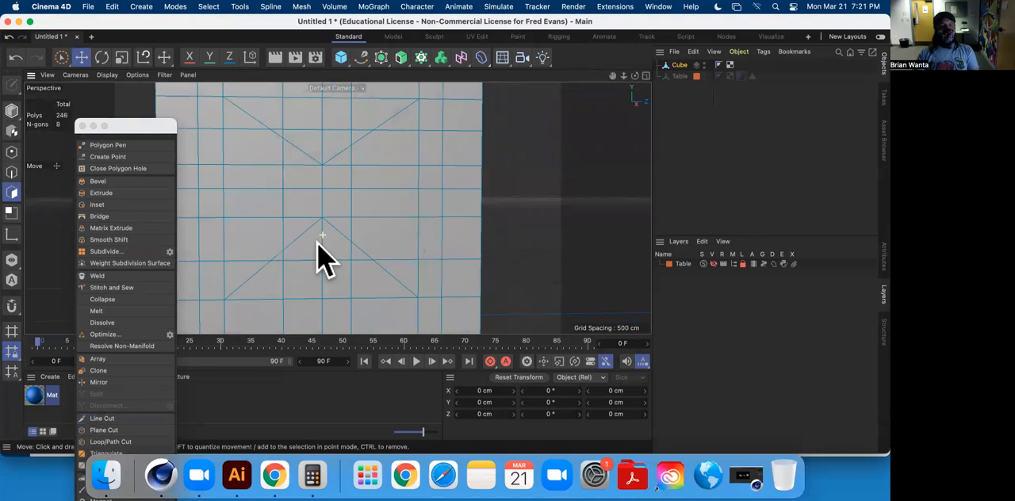
click(115, 419)
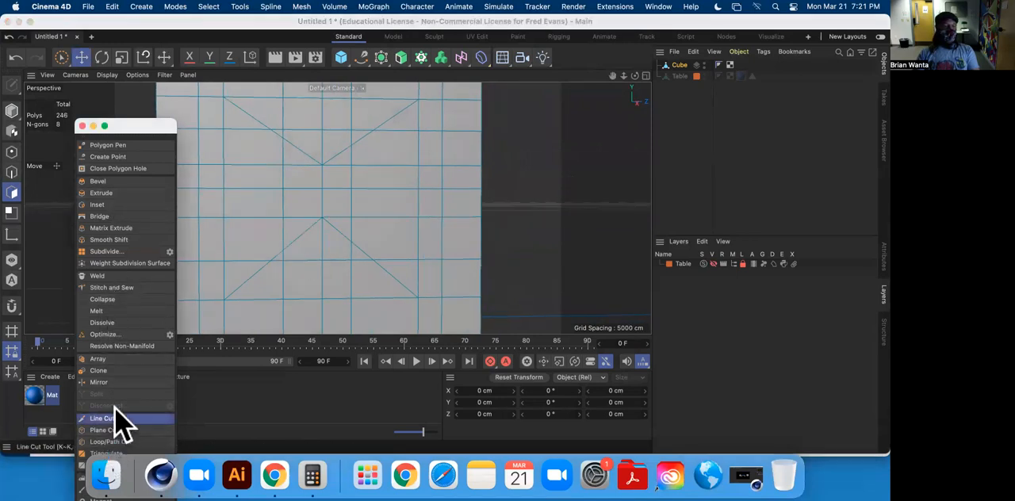
click(225, 261)
click(283, 189)
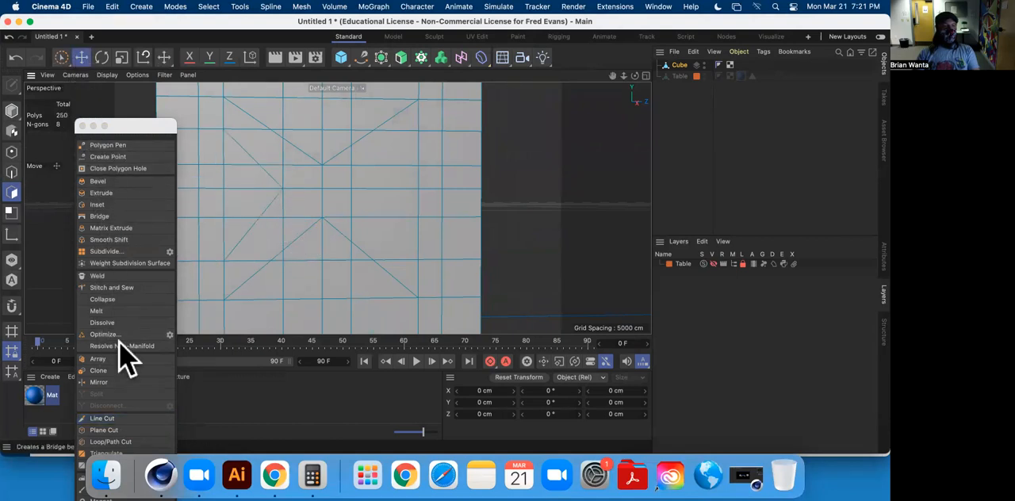
Line Cut the two slanted edges of the right triangle on the backrest's reverse side, mirroring the left one.
click(102, 417)
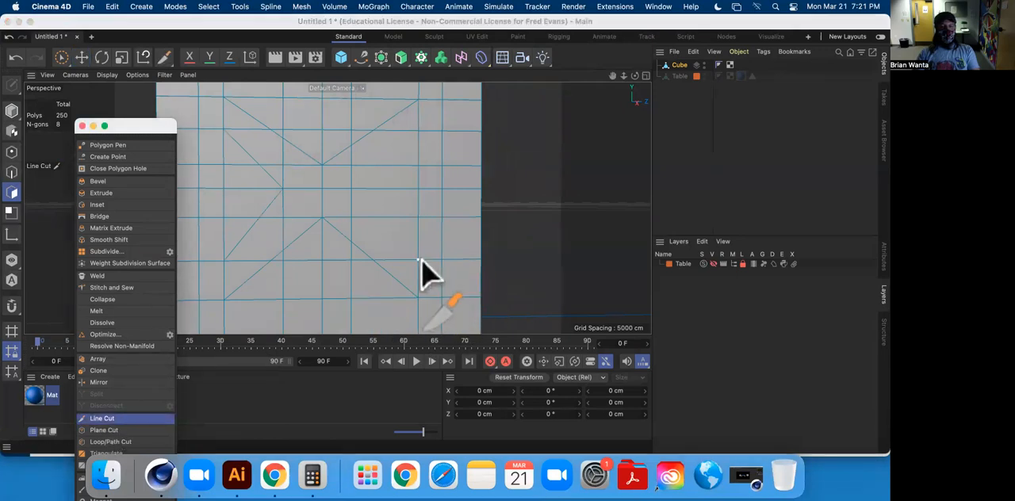
click(419, 259)
click(353, 190)
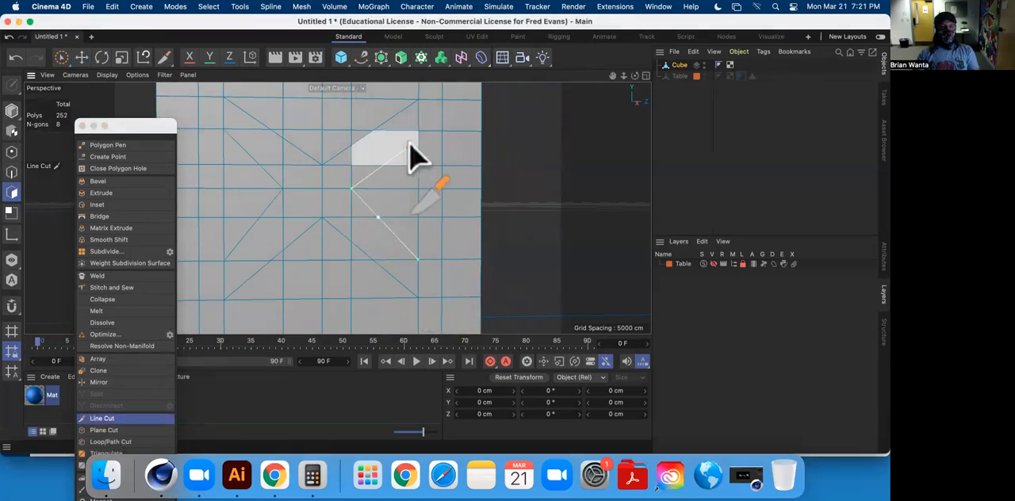
click(81, 57)
Select all polygons inside the left, lower, right and upper triangles on the backrest's reverse side and delete them.
click(229, 146)
shift+click(245, 174)
shift+click(241, 209)
shift+click(236, 232)
shift+click(264, 285)
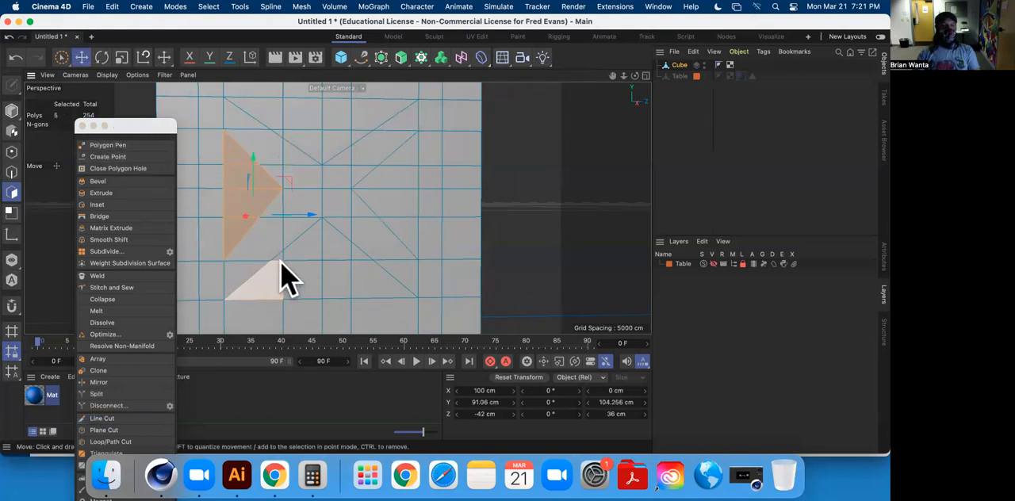
shift+click(280, 256)
shift+click(301, 287)
shift+click(303, 244)
shift+click(333, 247)
shift+click(326, 290)
shift+click(360, 279)
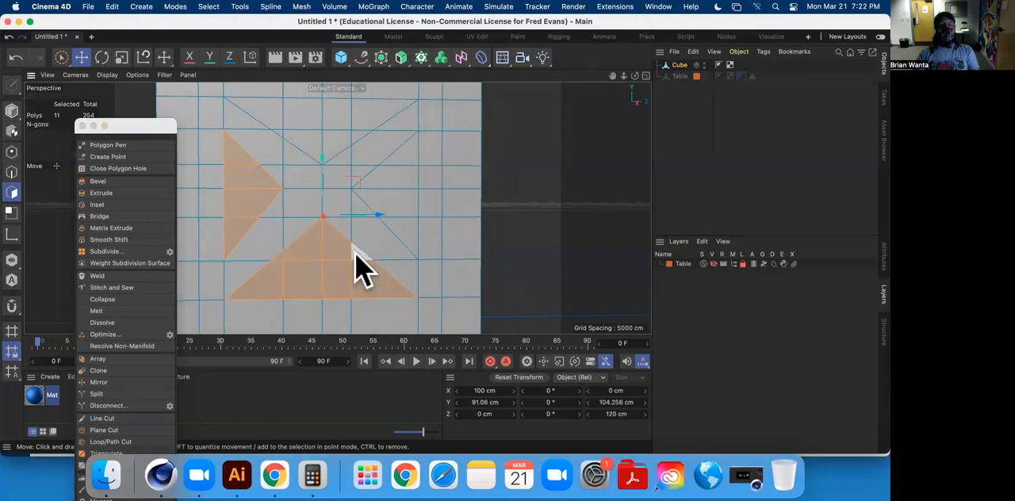
shift+click(406, 240)
shift+click(398, 210)
shift+click(396, 176)
shift+click(409, 142)
alt+middle_drag(401, 143, 403, 216)
shift+click(369, 203)
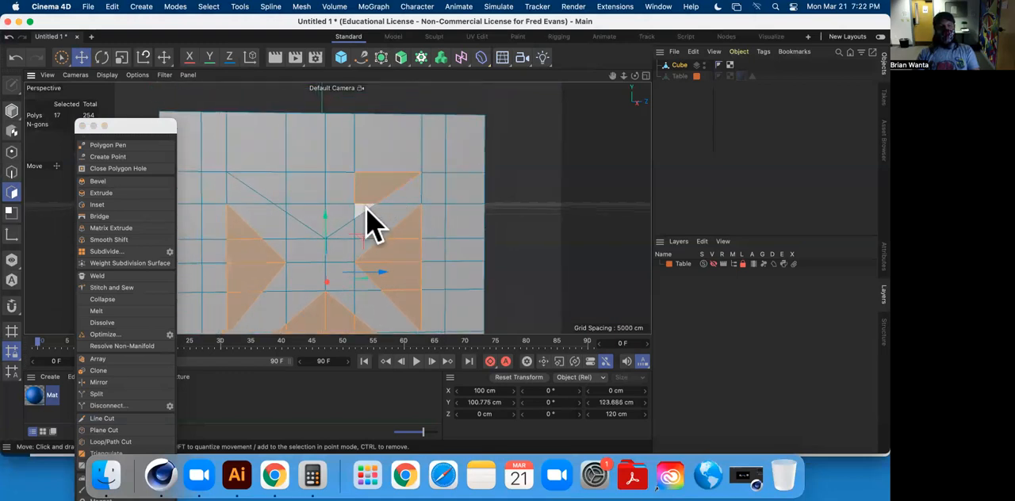
shift+click(339, 218)
shift+click(318, 209)
shift+click(333, 188)
shift+click(291, 194)
shift+click(283, 206)
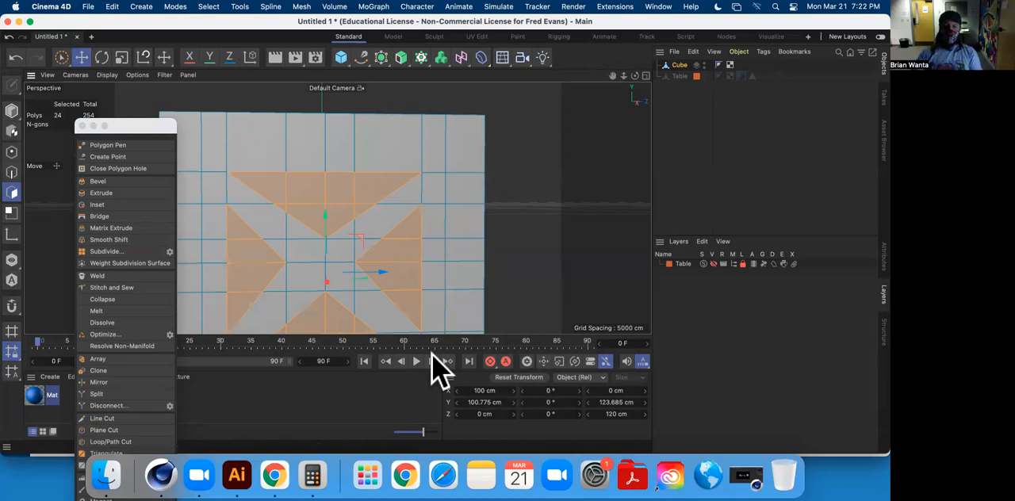
key(Delete)
key(h)
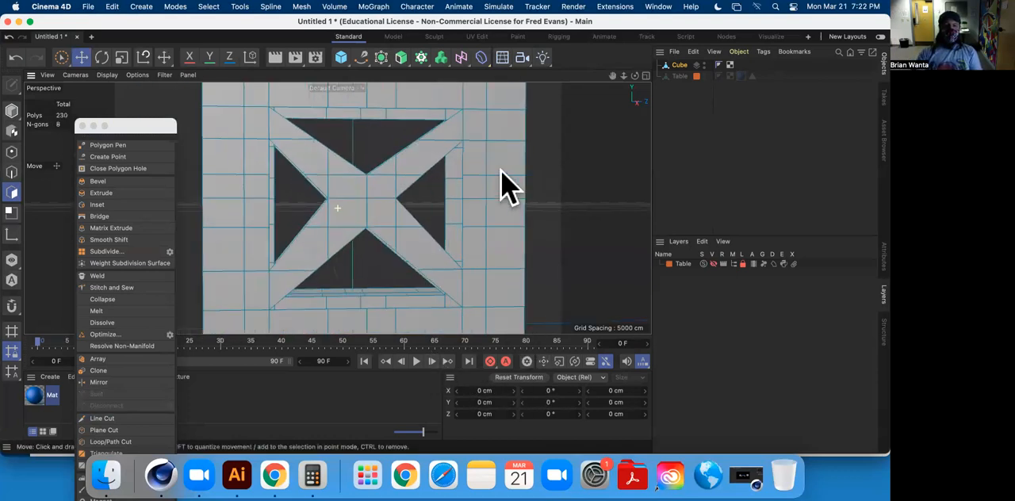
Bridge the front and back edges all around the backrest's upper triangular opening to close its inner walls.
alt+drag(476, 174, 373, 226)
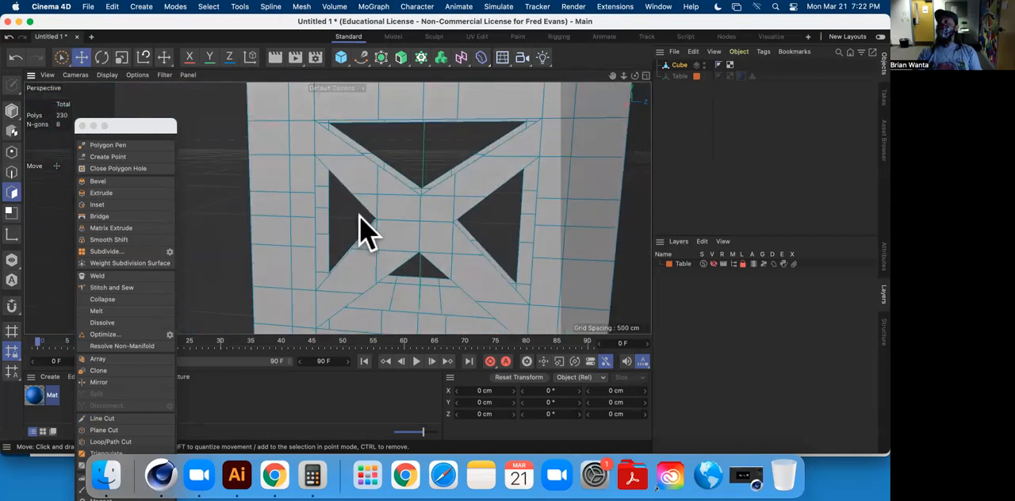
click(117, 216)
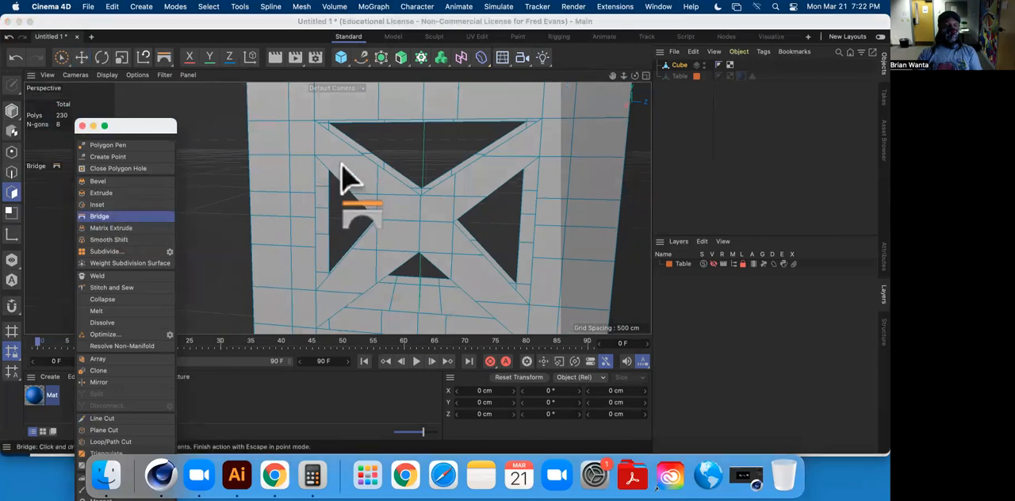
click(12, 172)
alt+drag(329, 163, 366, 143)
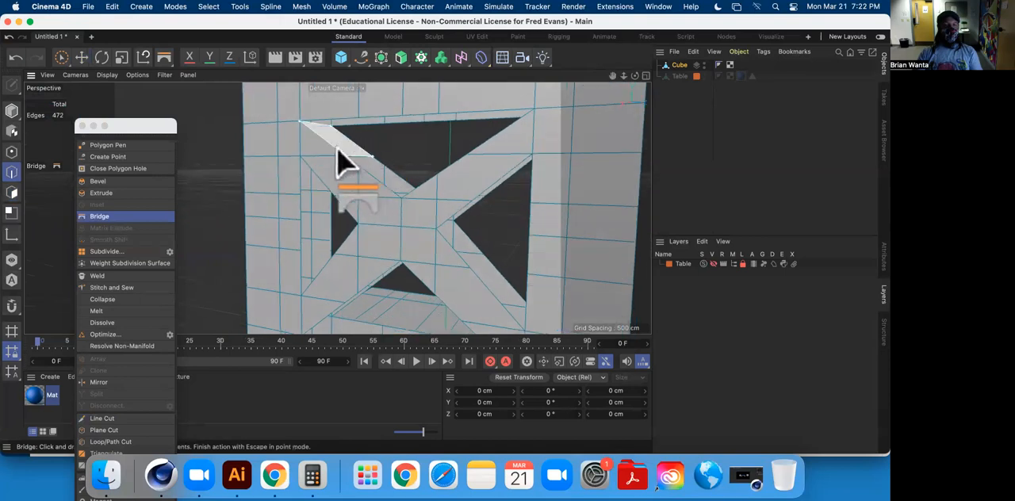
alt+drag(400, 188, 379, 203)
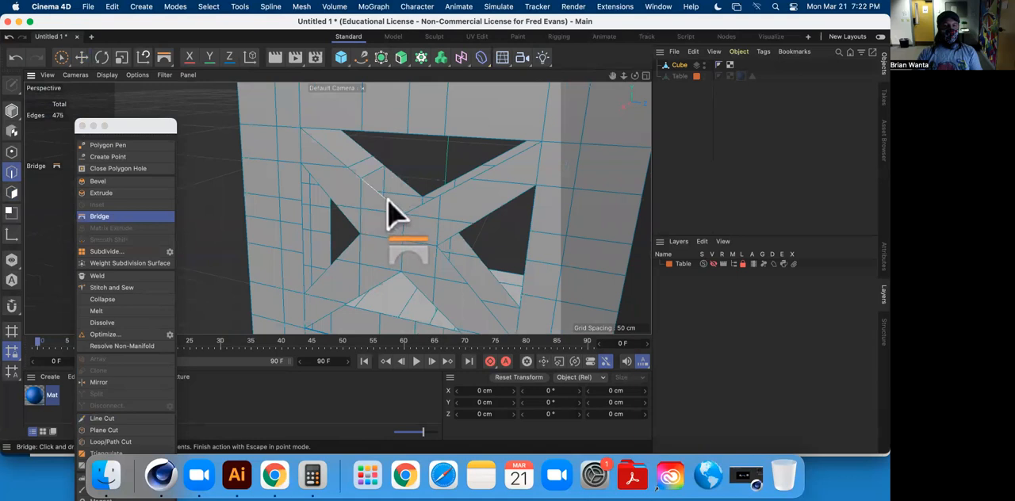
mouse_move(405, 184)
alt+mouse_down()
mouse_move(437, 219)
mouse_move(407, 189)
alt+mouse_up()
alt+drag(474, 172, 410, 204)
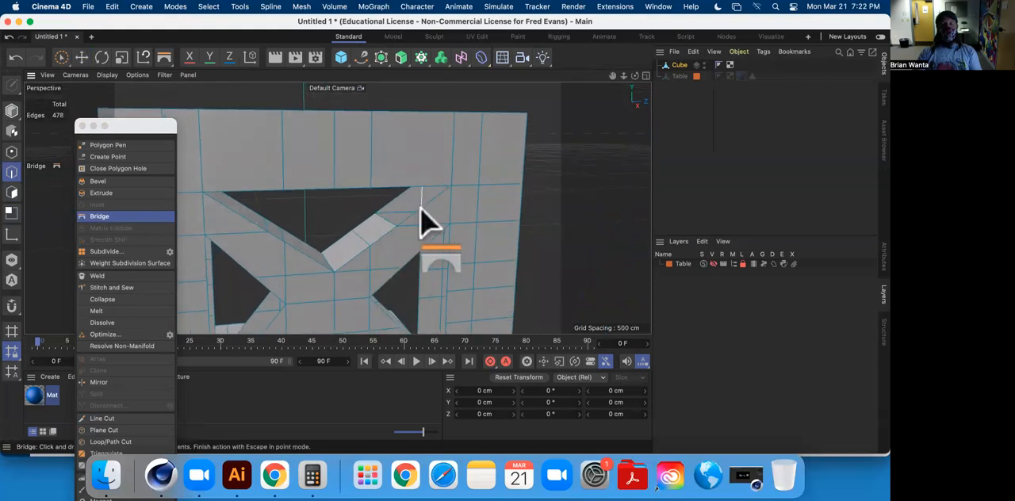
alt+drag(403, 230, 430, 240)
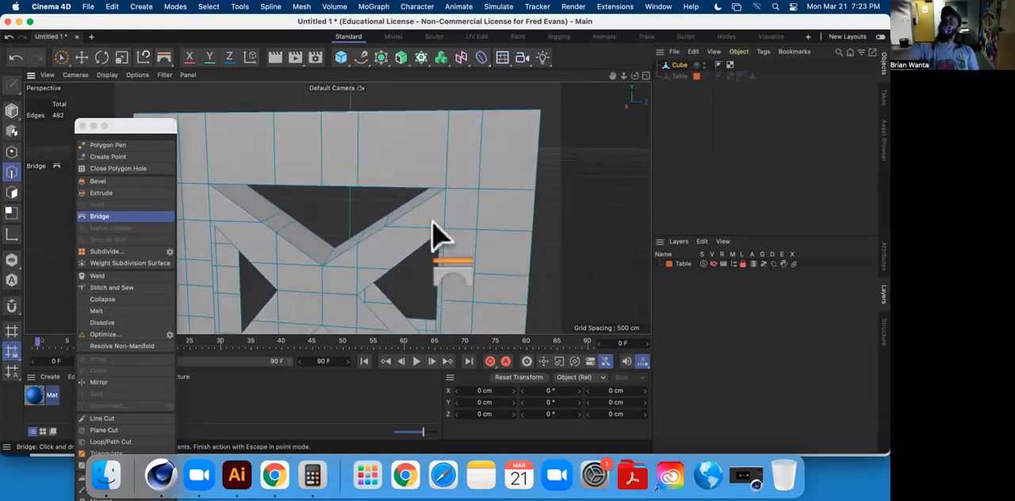
Bridge the front and back edges around the left triangular opening, as seen from the backrest's reverse side.
alt+drag(380, 246, 351, 257)
click(314, 188)
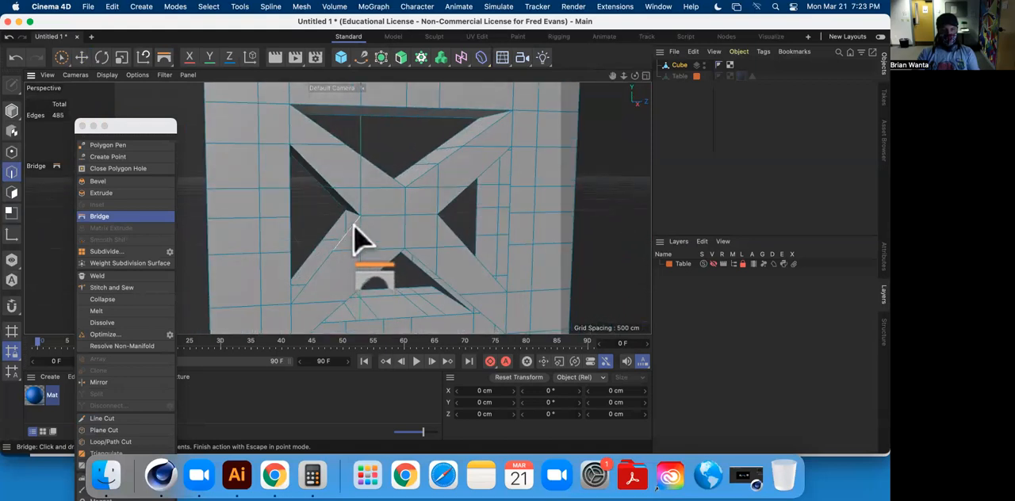
drag(324, 268, 272, 283)
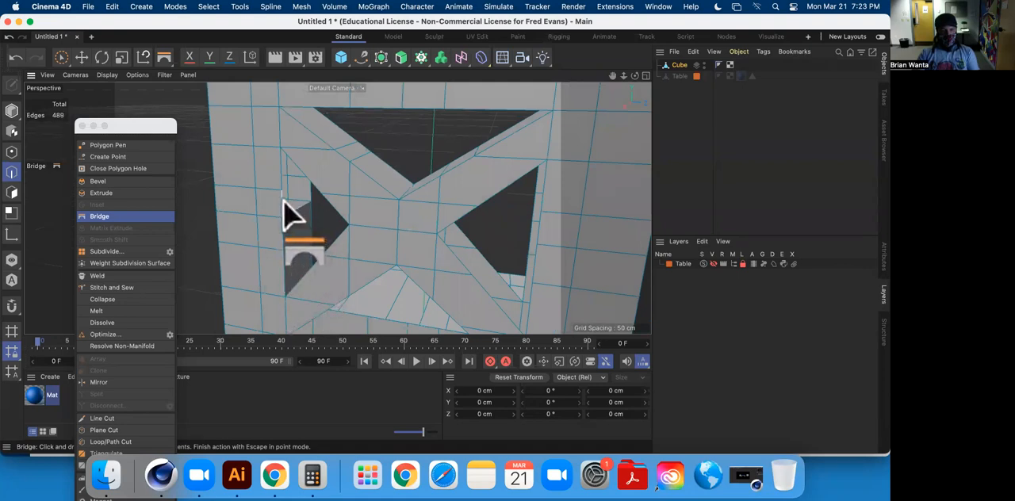
drag(309, 192, 310, 192)
alt+drag(310, 193, 292, 165)
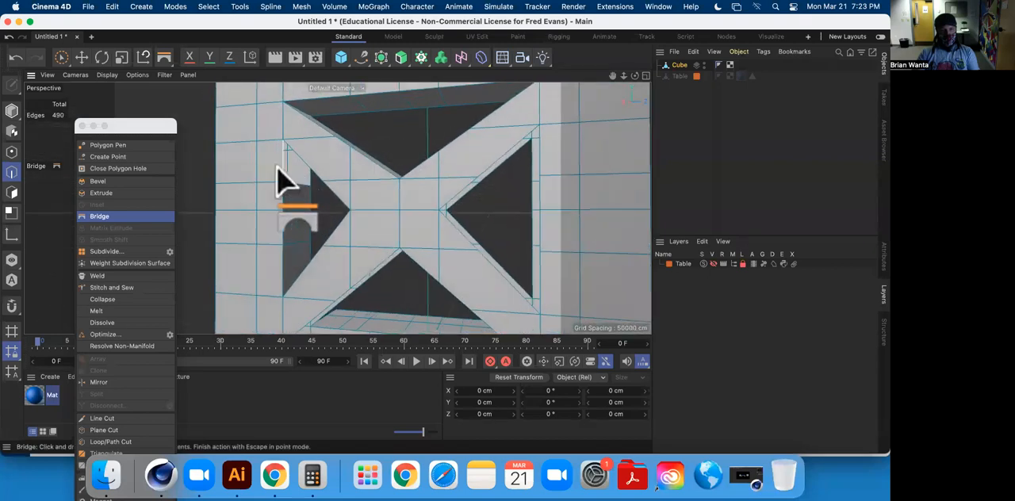
Bridge the front and back edges along the slanted sides and base of the backrest's lower triangular opening.
alt+middle_drag(392, 255, 365, 179)
alt+drag(337, 208, 355, 175)
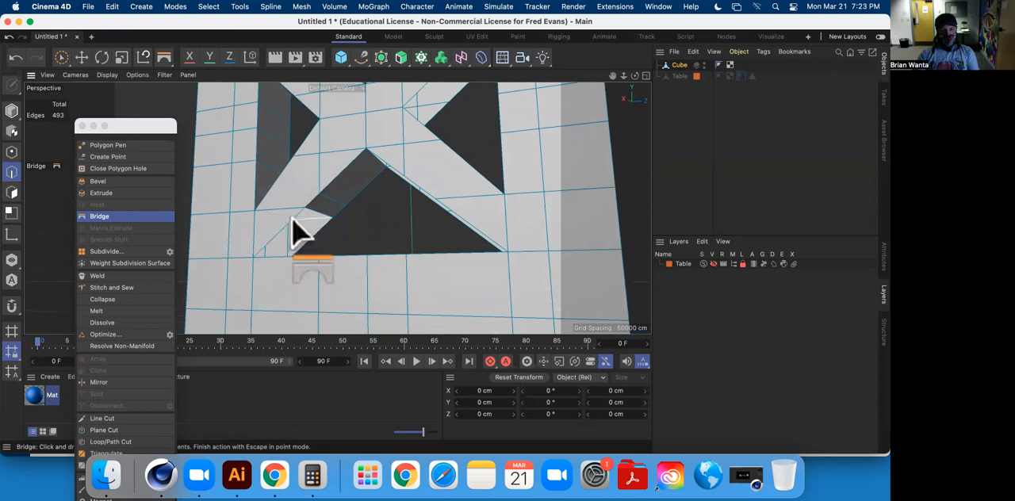
drag(311, 233, 312, 235)
alt+drag(312, 235, 318, 284)
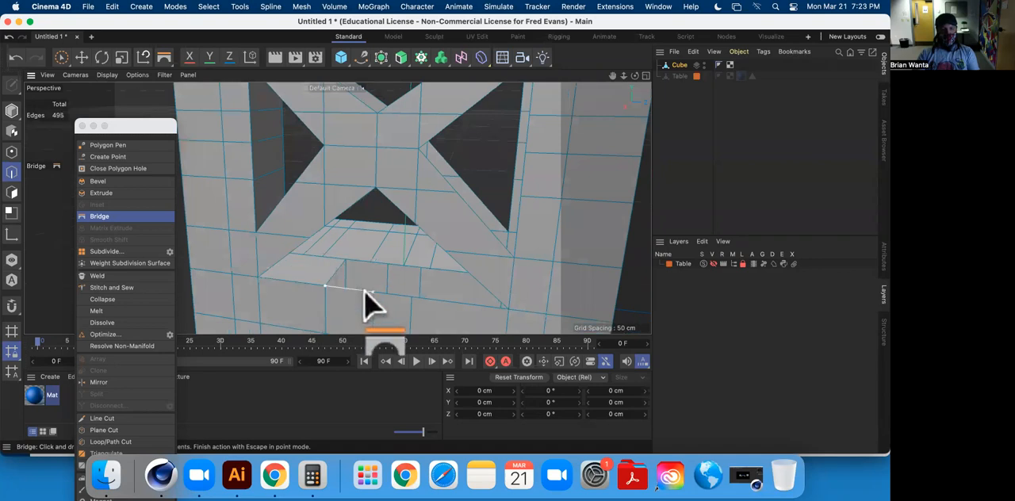
alt+drag(412, 276, 388, 259)
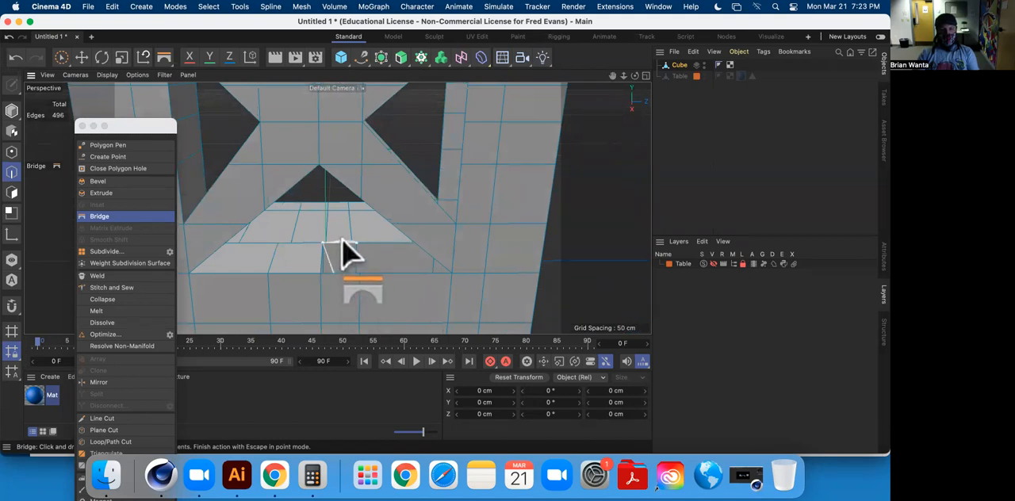
alt+drag(329, 262, 350, 279)
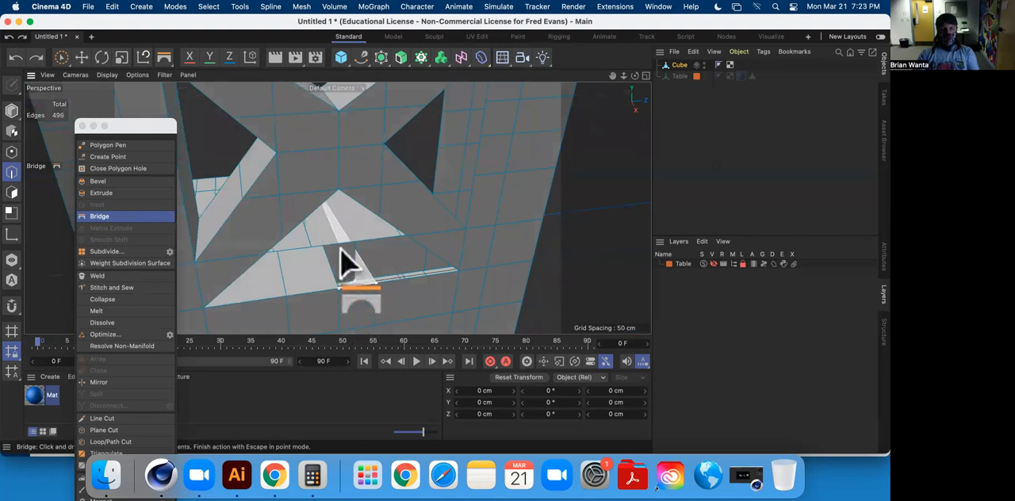
drag(335, 243, 336, 243)
drag(406, 276, 390, 231)
drag(394, 184, 368, 200)
drag(371, 159, 291, 173)
Bridge the front and back edges around the right triangular opening, as seen from the reverse side, and inspect the finished backrest.
alt+drag(409, 188, 354, 234)
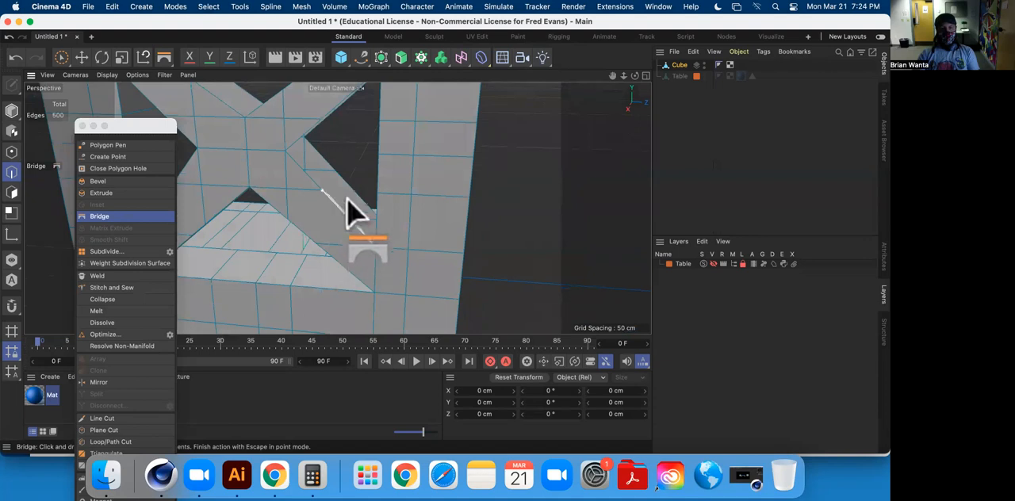
drag(299, 161, 315, 162)
alt+drag(315, 162, 359, 214)
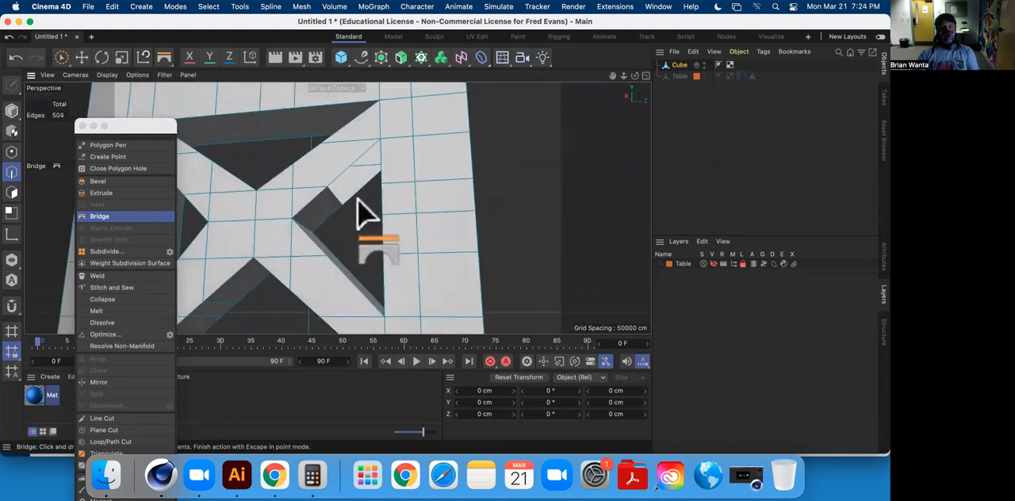
drag(355, 184, 412, 213)
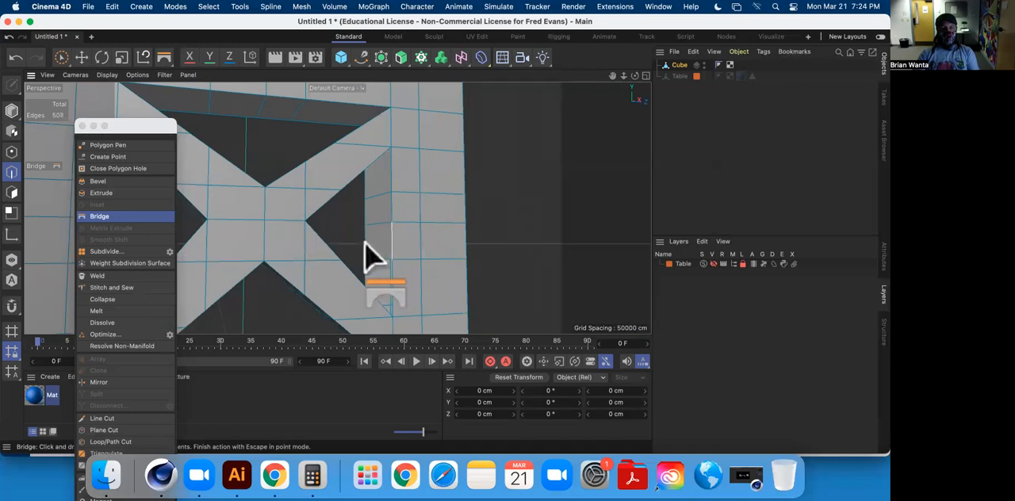
alt+middle_drag(396, 274, 380, 208)
alt+drag(379, 208, 191, 103)
click(81, 57)
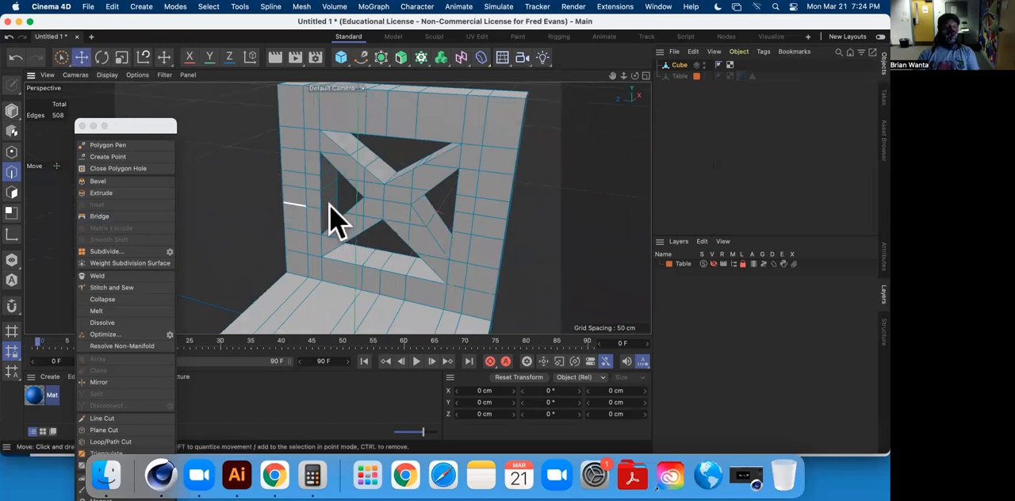
alt+drag(437, 217, 437, 297)
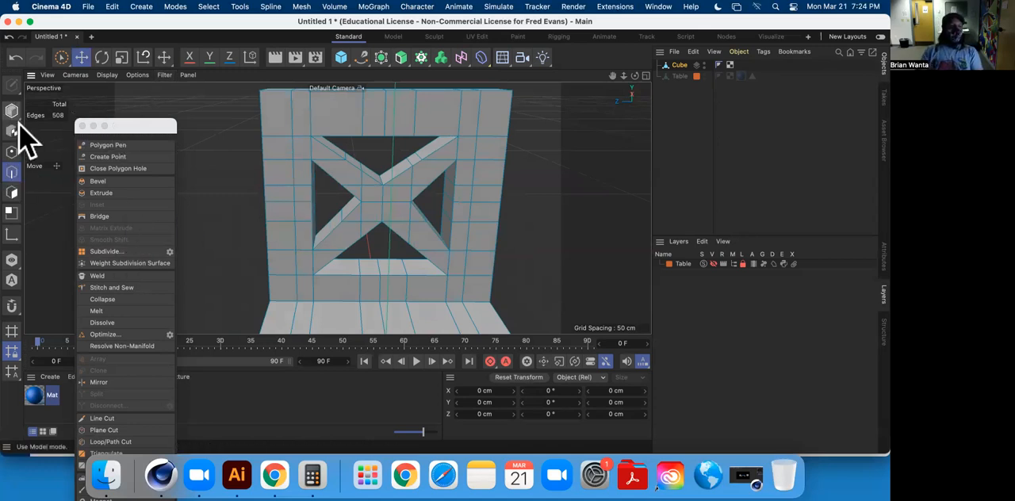
In polygon mode, select the polygons of the X-shaped brace on the backrest's front face.
click(12, 193)
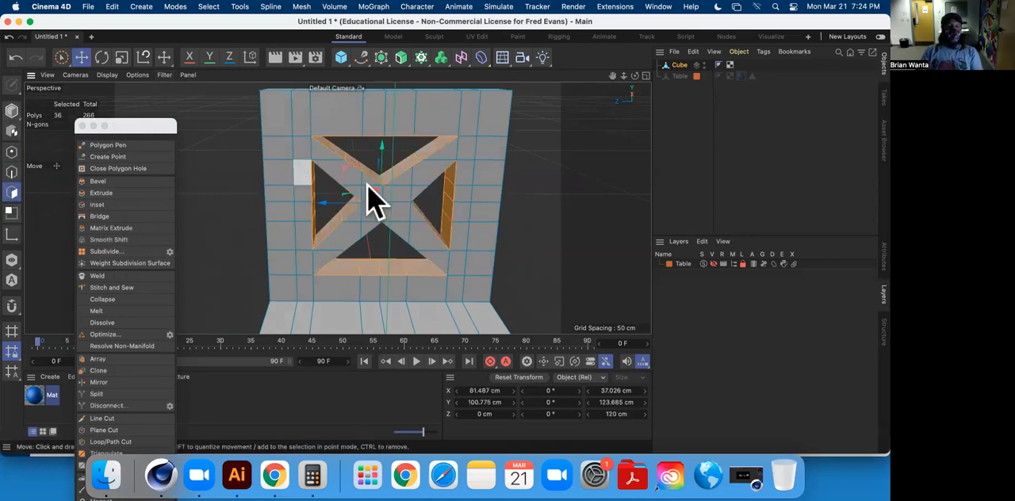
click(321, 153)
scroll(338, 171, down, 2)
shift+click(364, 176)
scroll(338, 171, up, 4)
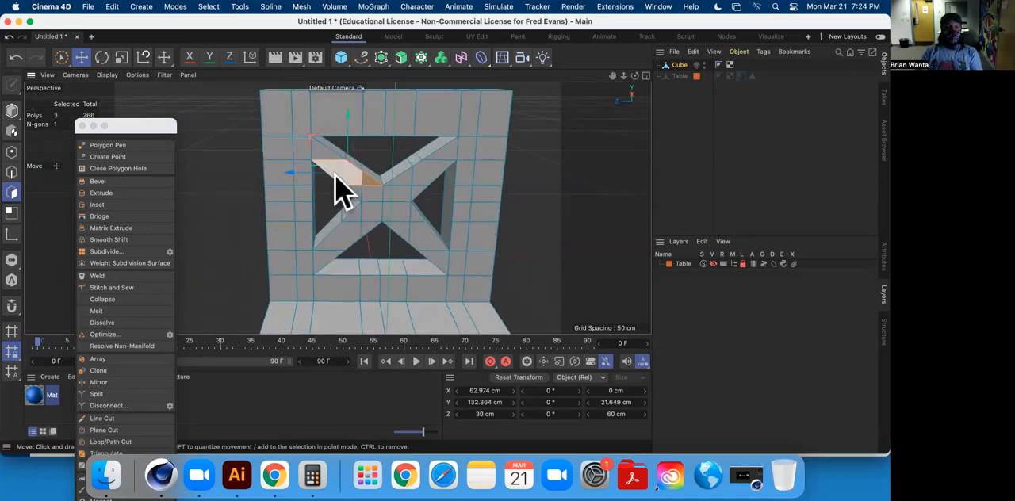
mouse_move(366, 188)
alt+mouse_down()
mouse_move(318, 153)
mouse_move(426, 199)
mouse_move(428, 210)
mouse_move(453, 199)
mouse_move(489, 145)
alt+mouse_up()
shift+click(367, 194)
mouse_move(473, 188)
shift+mouse_down()
mouse_move(333, 286)
mouse_move(431, 259)
mouse_move(445, 242)
mouse_move(472, 280)
mouse_move(467, 272)
shift+mouse_up()
Add the upper arms and the upper centre of the X brace on the backrest's reverse side to the selection.
mouse_move(322, 254)
alt+mouse_down()
mouse_move(572, 278)
mouse_move(353, 167)
mouse_move(304, 176)
mouse_move(362, 196)
mouse_move(361, 151)
mouse_move(332, 182)
alt+mouse_up()
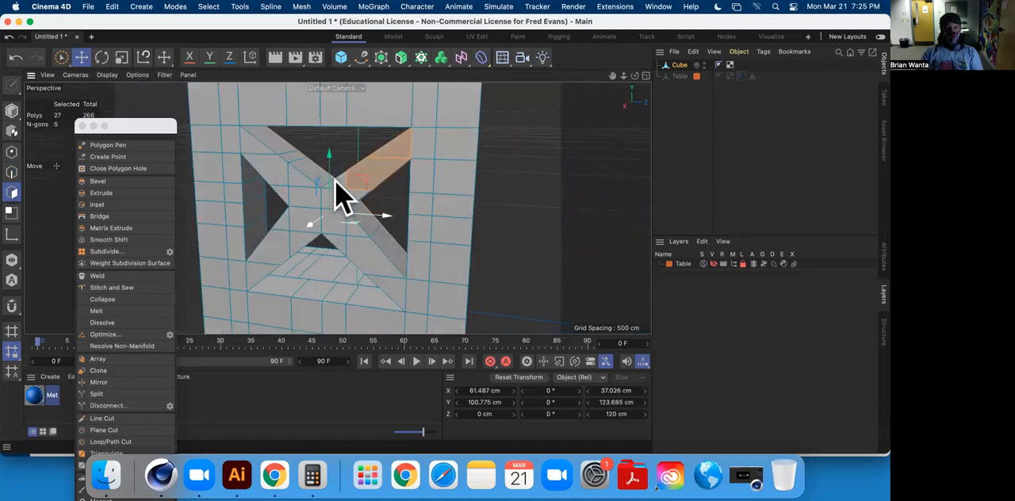
shift+click(355, 196)
shift+click(325, 198)
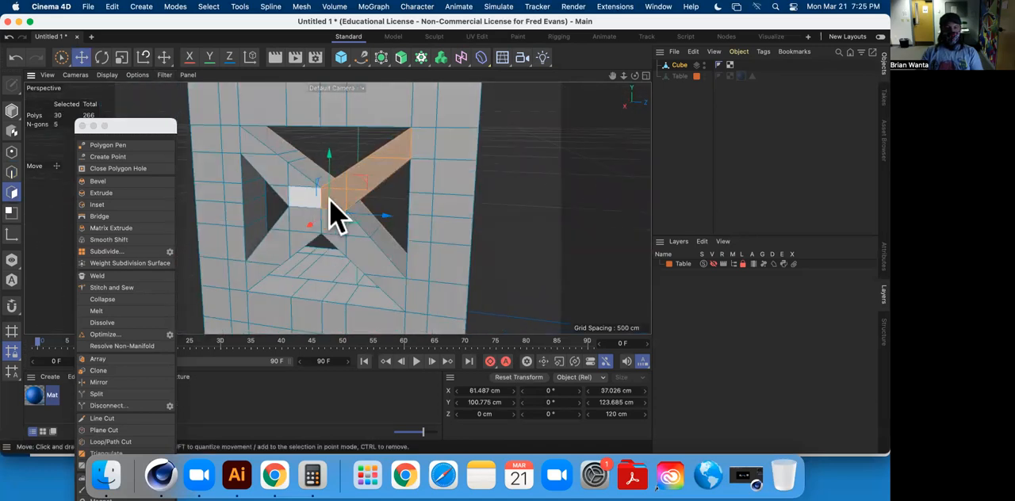
alt+drag(329, 198, 301, 199)
shift+click(295, 198)
shift+click(291, 180)
shift+click(273, 167)
shift+click(244, 139)
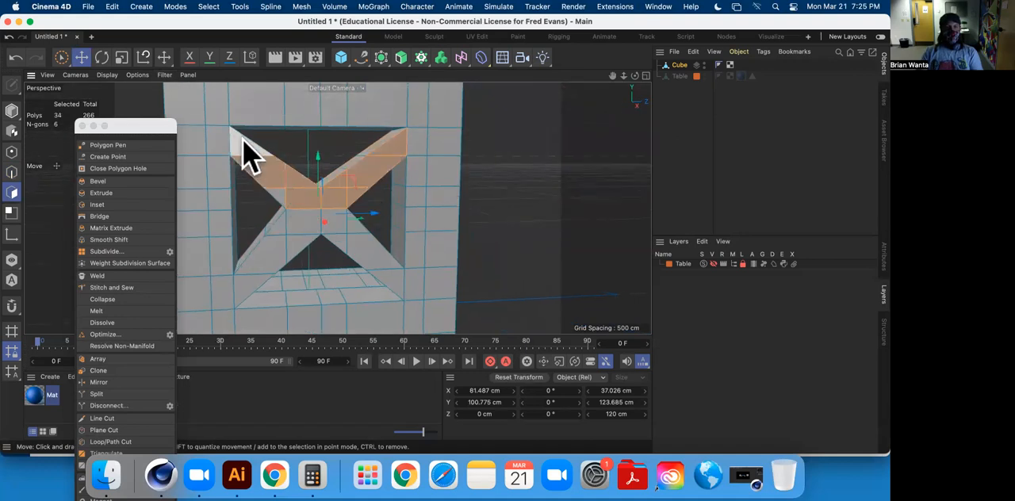
Add the lower arms and the lower centre of the reverse-side X brace to the selection.
shift+click(287, 245)
shift+click(283, 249)
alt+drag(312, 237, 319, 195)
shift+click(306, 244)
alt+drag(399, 202, 311, 207)
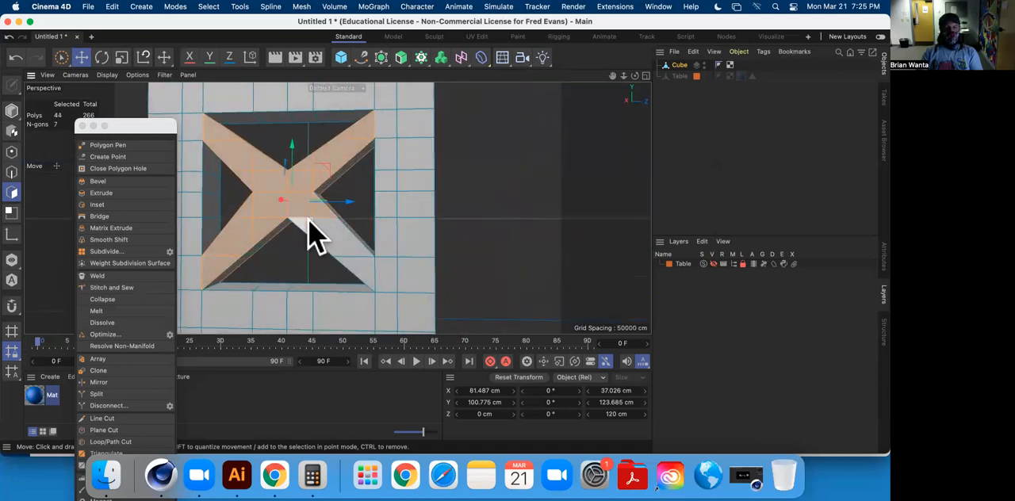
alt+drag(317, 257, 594, 294)
alt+drag(467, 245, 400, 226)
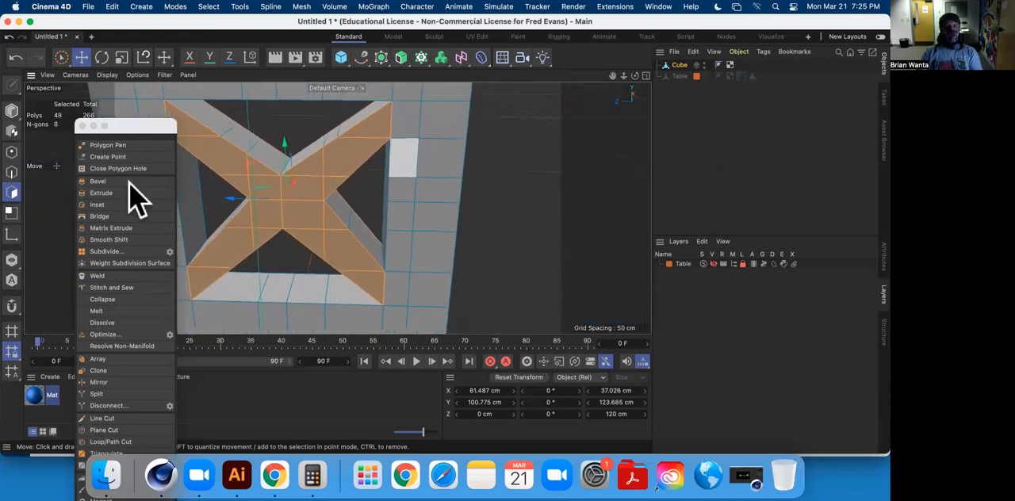
Try to extrude both faces of the X brace inward to thin it, and undo the extrusion.
click(103, 192)
drag(553, 202, 539, 203)
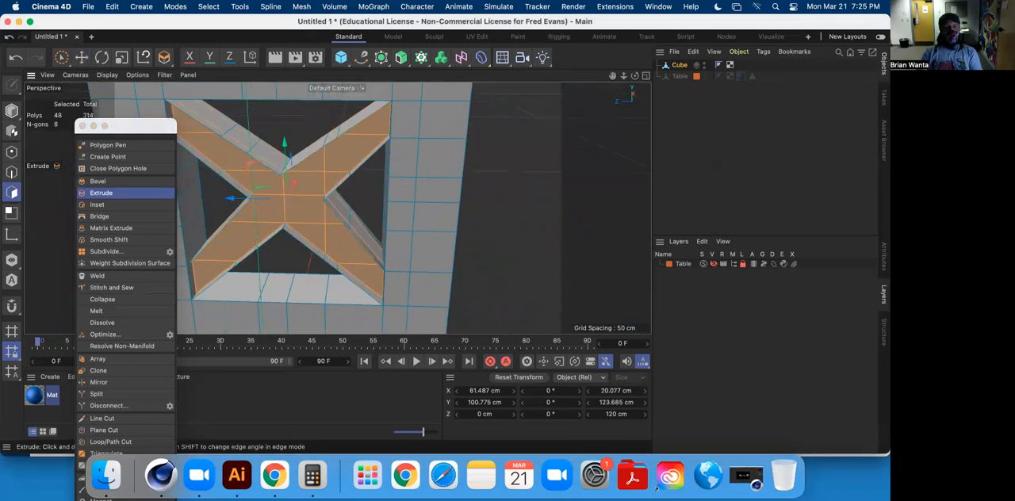
alt+drag(415, 195, 493, 169)
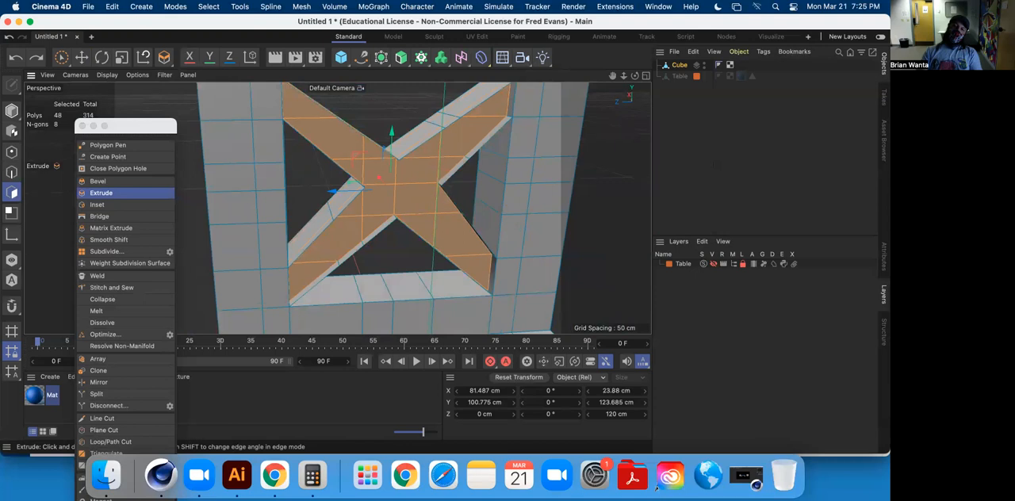
drag(599, 241, 605, 240)
key(super+z)
alt+drag(479, 214, 476, 216)
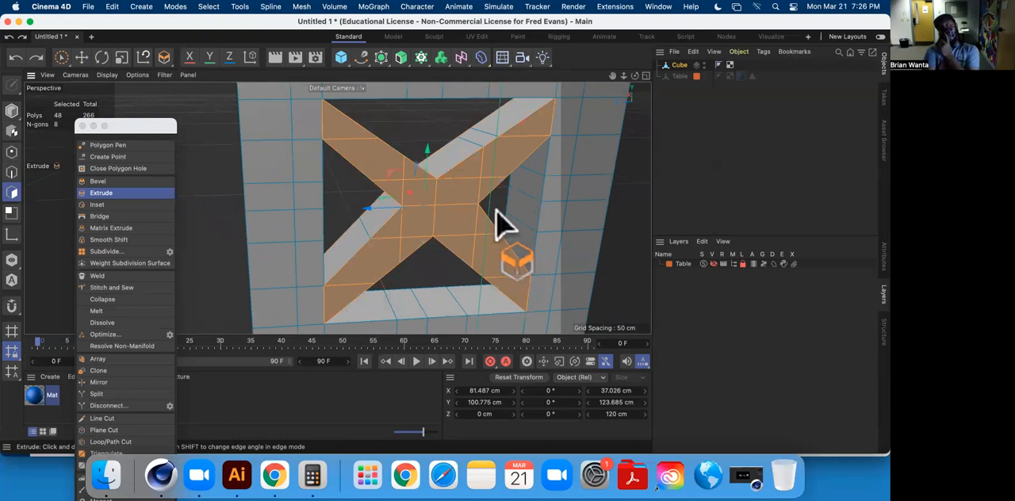
Try extruding the selected X brace faces again, check the result from the side, and undo it.
alt+drag(500, 220, 569, 193)
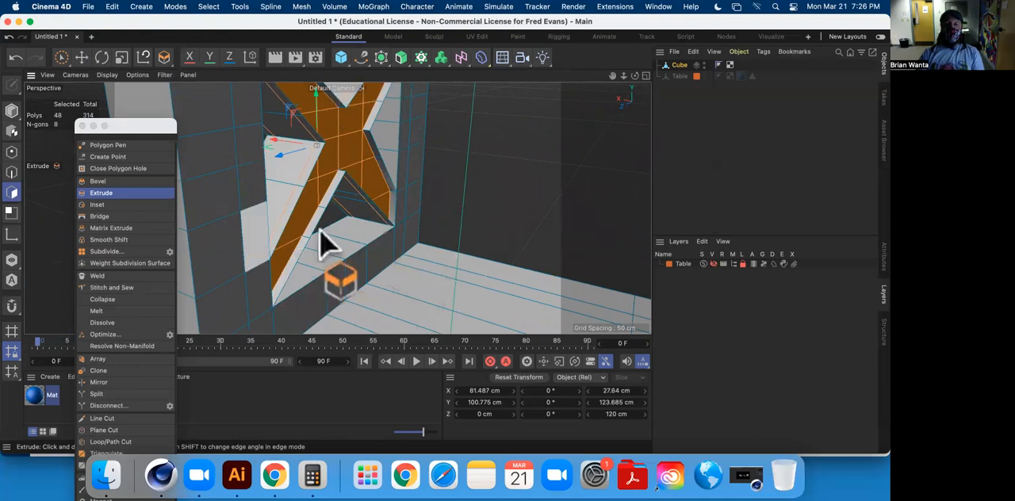
key(super+z)
alt+drag(407, 184, 444, 156)
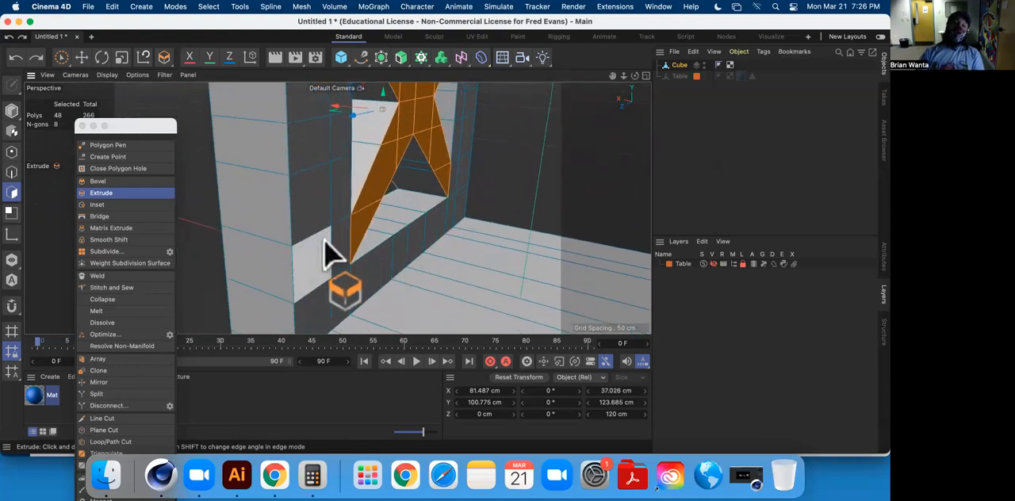
scroll(376, 267, down, 8)
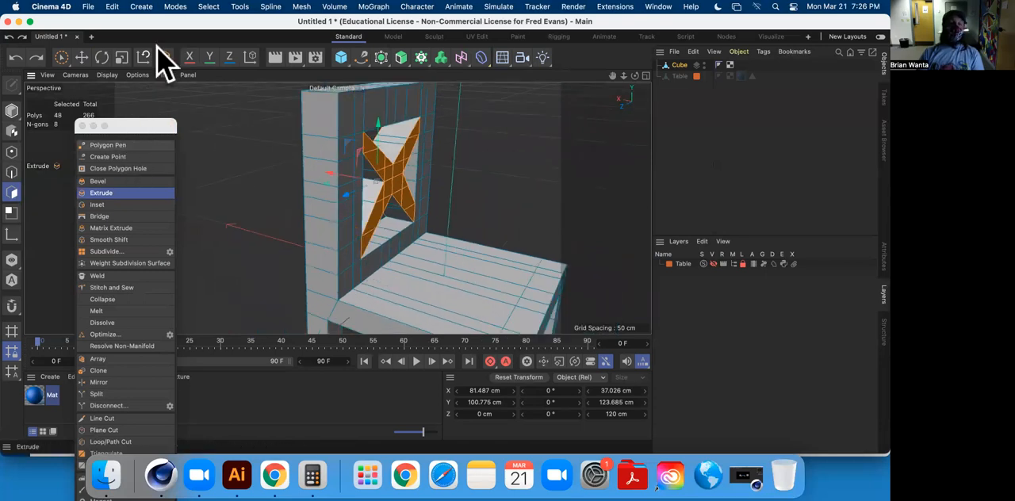
scroll(304, 180, up, 5)
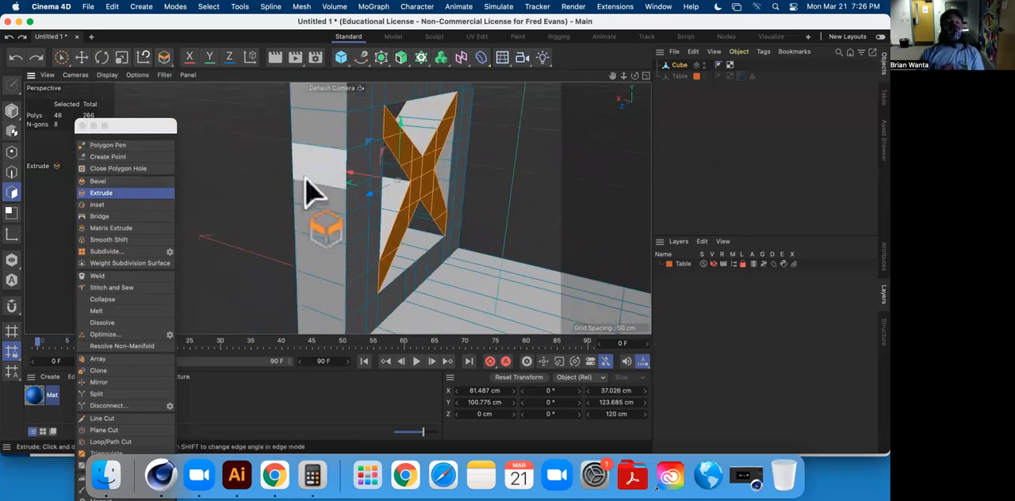
scroll(311, 194, down, 6)
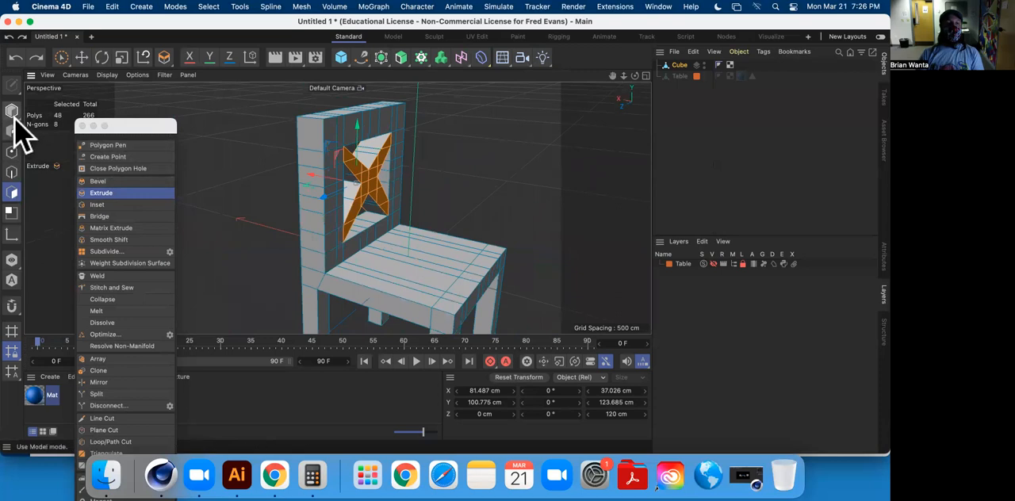
Select the row of polygons along the base of the backrest's front frame, just above the seat.
click(82, 57)
scroll(381, 250, up, 5)
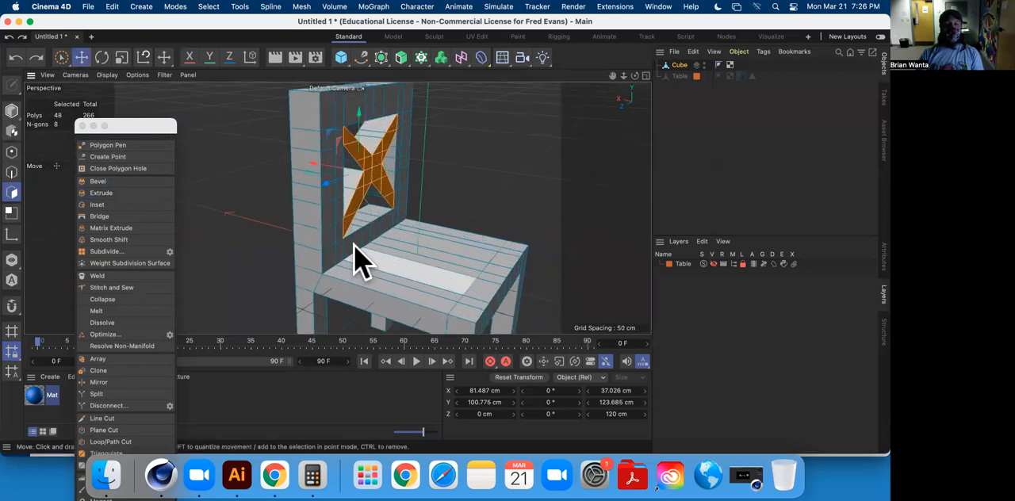
click(328, 258)
shift+click(340, 254)
shift+click(363, 242)
shift+click(369, 237)
shift+click(378, 230)
shift+click(387, 223)
shift+click(398, 216)
shift+click(400, 203)
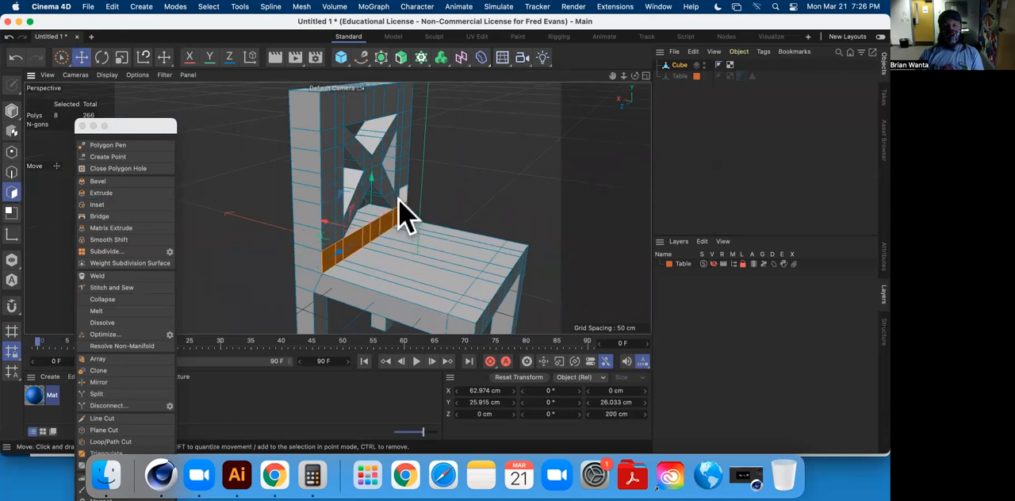
Extend the selection up the right side post of the backrest's front frame to its top corner.
shift+click(402, 179)
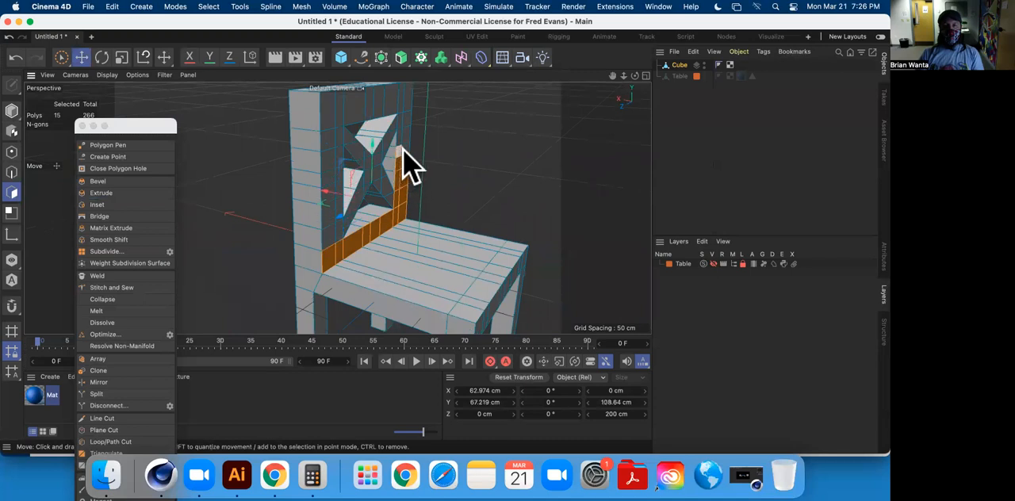
shift+click(402, 121)
shift+click(405, 110)
shift+click(409, 95)
alt+middle_drag(424, 129, 441, 203)
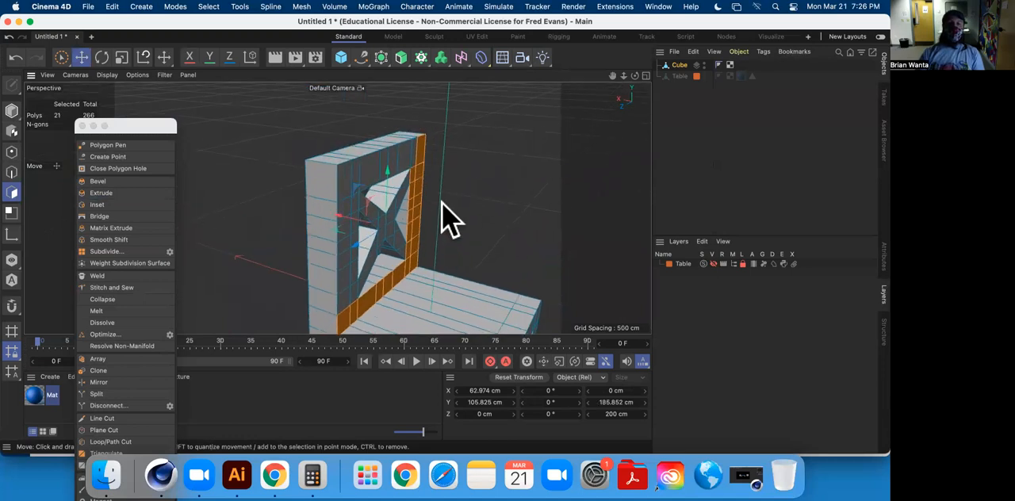
Add the top rail and the left side post to complete the selection of the backrest's front frame.
alt+drag(449, 220, 389, 168)
shift+click(386, 147)
shift+click(369, 147)
shift+click(351, 146)
shift+click(331, 146)
shift+click(311, 147)
shift+click(289, 147)
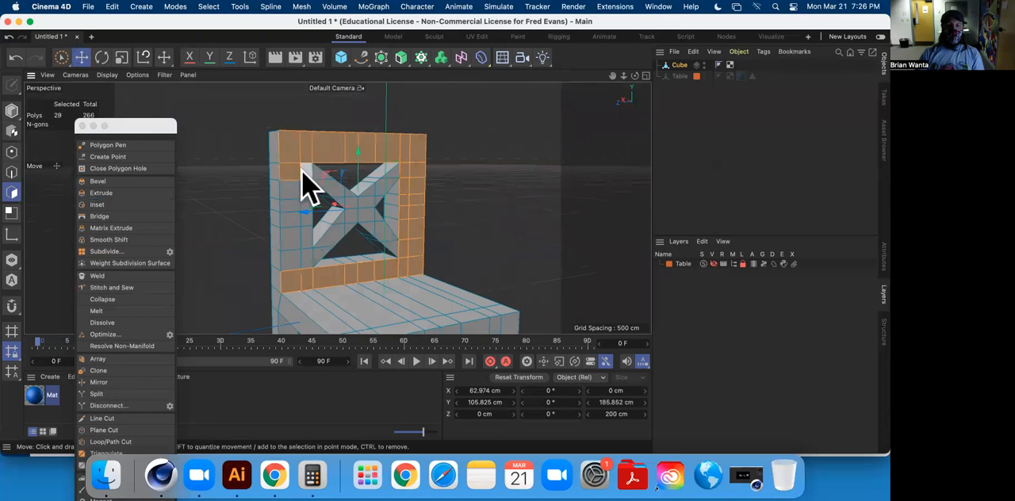
shift+click(294, 192)
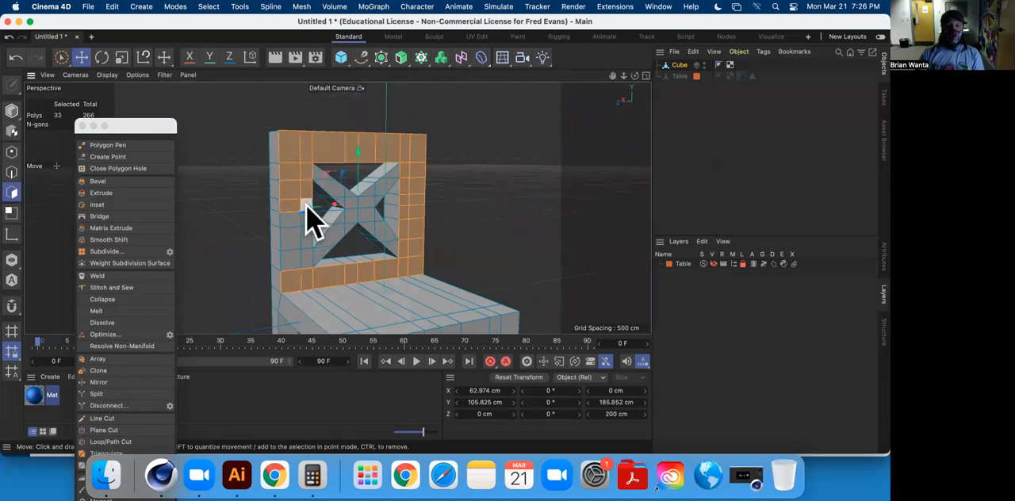
shift+click(292, 235)
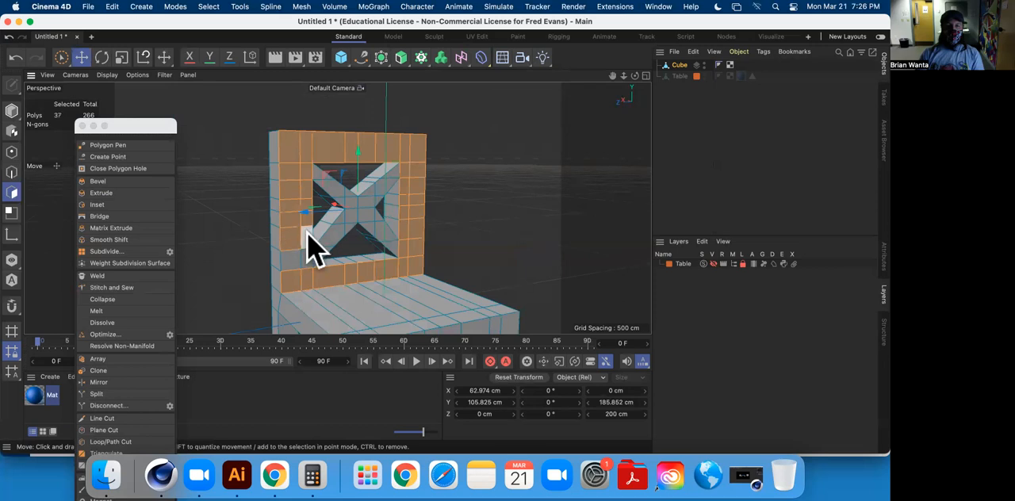
Extrude the backrest's front frame slightly outward around the X brace and clear the selection.
click(119, 193)
alt+drag(485, 187, 339, 204)
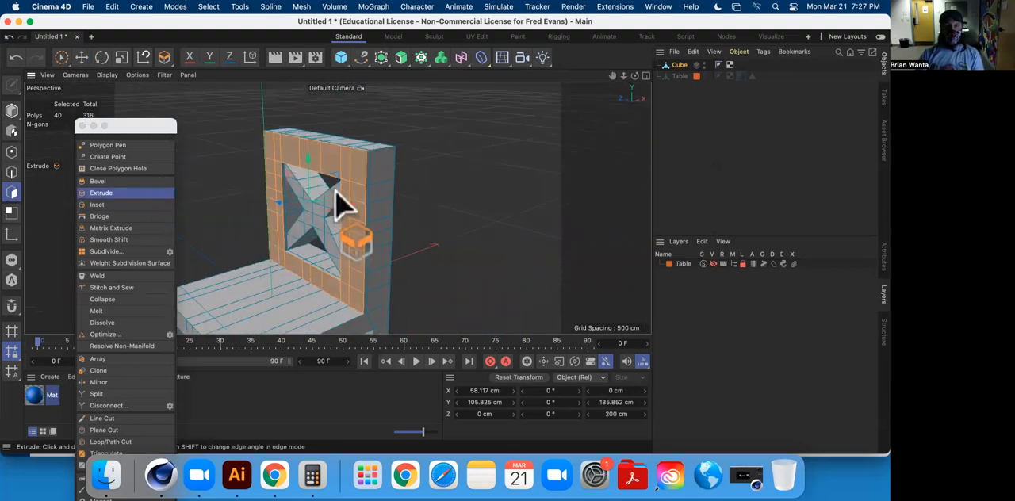
click(84, 57)
click(465, 208)
Select the top rail's polygons across the back of the chair to the far corner.
scroll(402, 196, down, 5)
alt+drag(401, 201, 339, 165)
click(350, 133)
shift+click(368, 131)
shift+click(399, 133)
shift+click(432, 137)
shift+click(458, 136)
shift+click(484, 138)
shift+click(508, 139)
shift+click(527, 143)
Add the upper part of the right side post, as seen from behind, to the rear frame selection.
shift+click(527, 161)
shift+click(510, 167)
shift+click(509, 186)
shift+click(515, 187)
shift+click(504, 210)
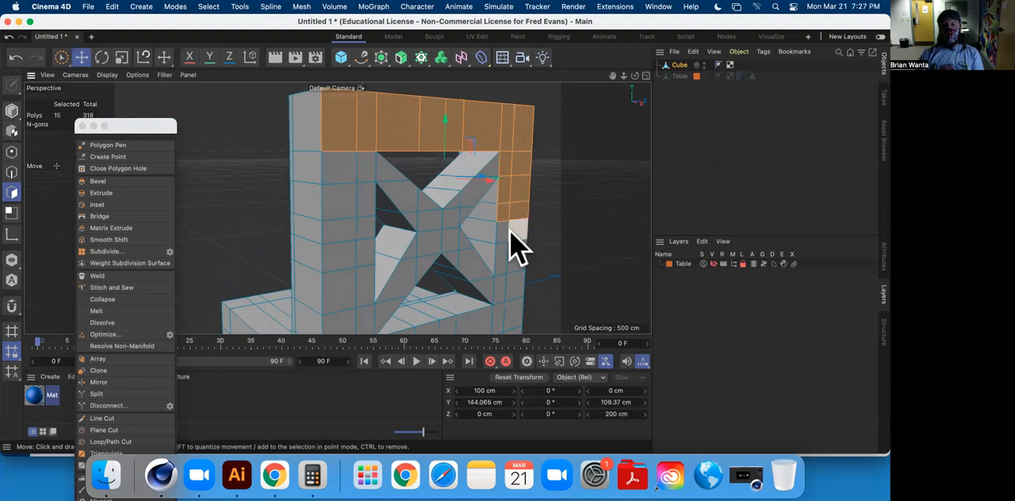
shift+click(512, 235)
shift+click(514, 252)
shift+click(502, 256)
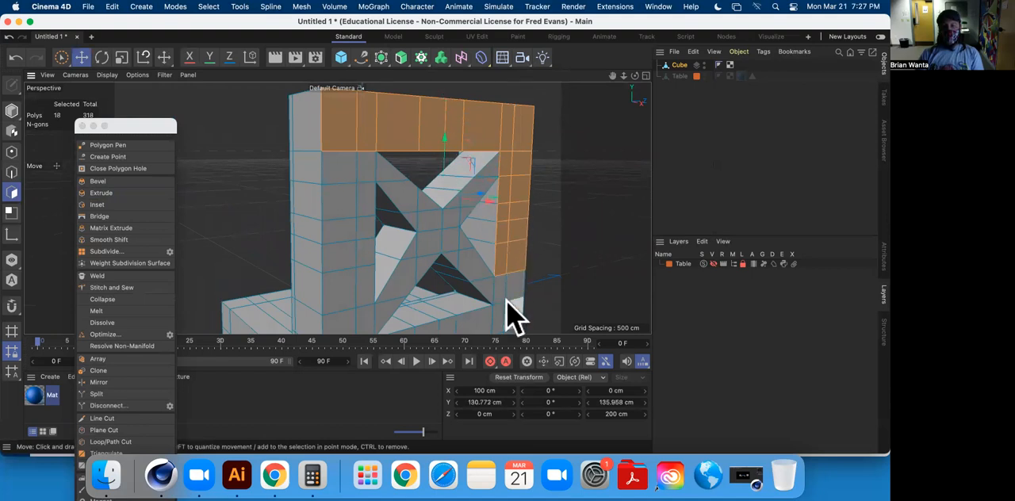
Extend the rear selection down the rest of the right post and onto the back of the leg below it.
alt+middle_drag(496, 278, 478, 214)
shift+click(479, 215)
shift+click(500, 224)
shift+click(496, 242)
shift+click(479, 243)
shift+click(477, 274)
shift+click(490, 276)
shift+click(493, 303)
shift+click(471, 305)
Add the rear lower rail beneath the triangular opening and the back of the left leg to the selection.
alt+middle_drag(469, 296, 457, 230)
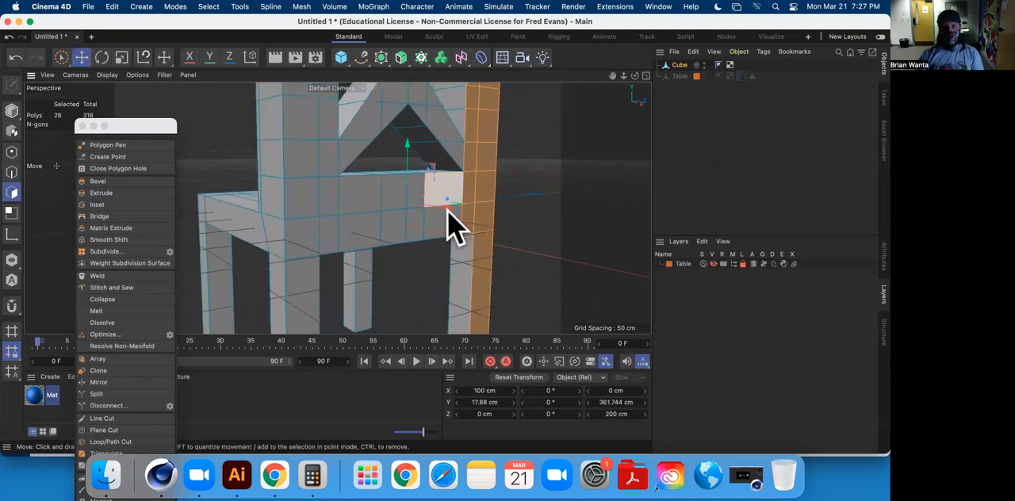
shift+click(419, 233)
shift+click(416, 195)
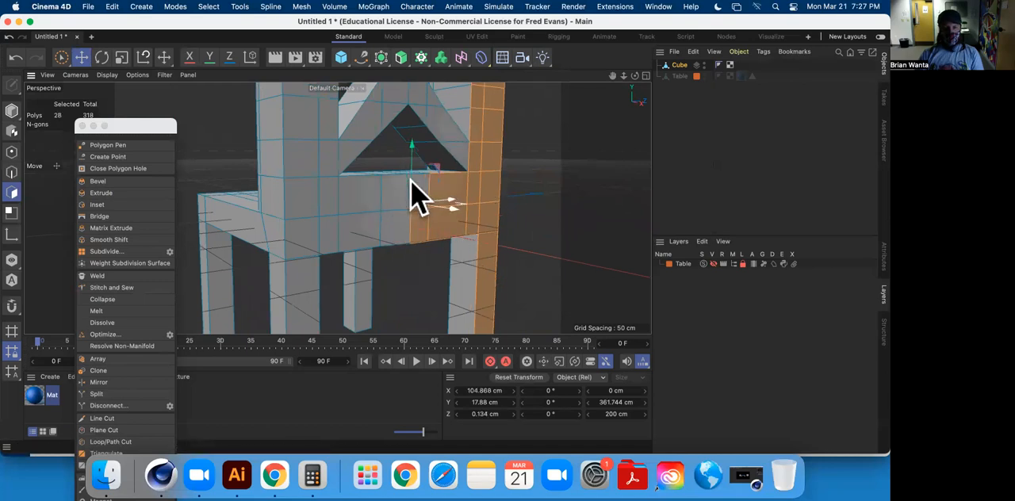
ctrl+click(414, 195)
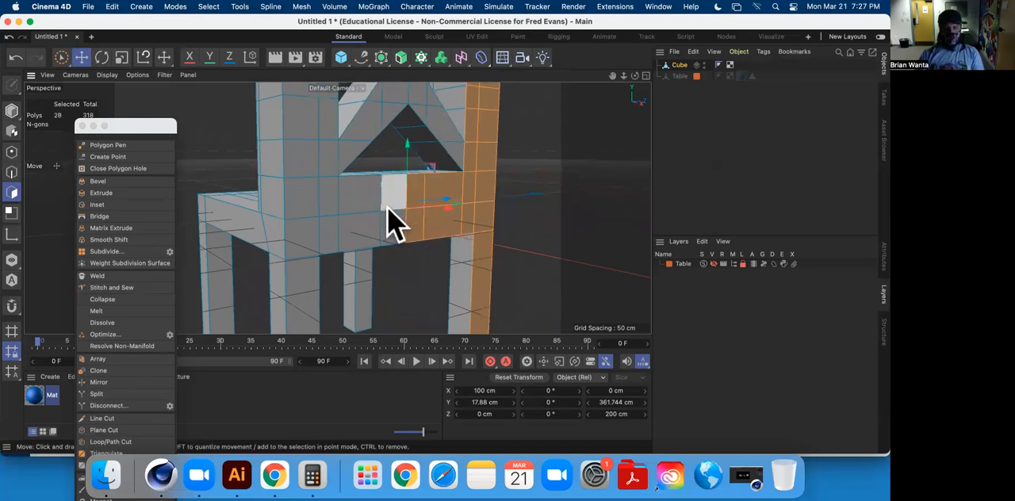
shift+click(393, 226)
shift+click(367, 228)
shift+click(362, 191)
shift+click(333, 196)
shift+click(307, 203)
shift+click(317, 226)
shift+click(328, 227)
shift+click(315, 276)
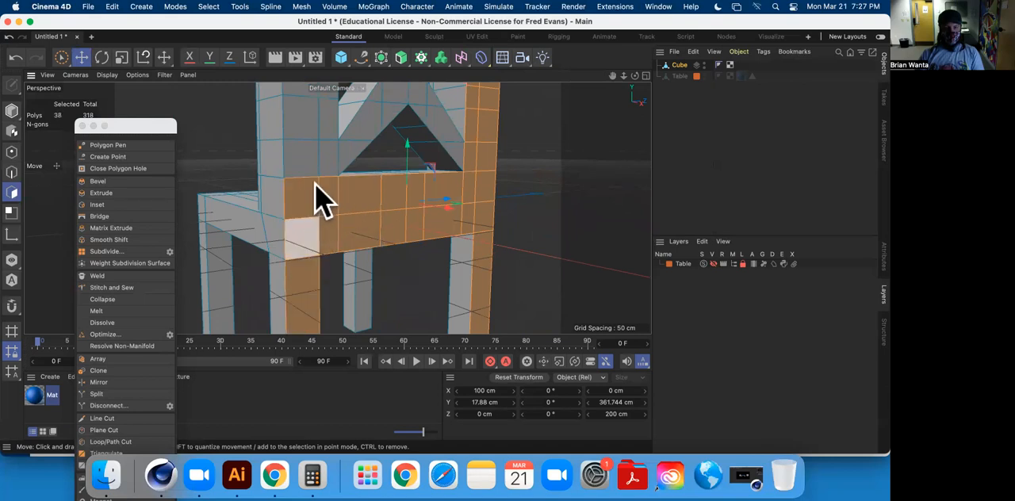
Add the left side post's rear polygons up to the top rail to complete the rear frame selection.
shift+click(315, 162)
shift+click(328, 161)
shift+click(328, 119)
shift+click(302, 120)
alt+middle_drag(341, 104, 370, 293)
shift+click(342, 269)
shift+click(327, 270)
shift+click(324, 252)
shift+click(341, 243)
shift+click(341, 227)
shift+click(317, 218)
shift+click(316, 186)
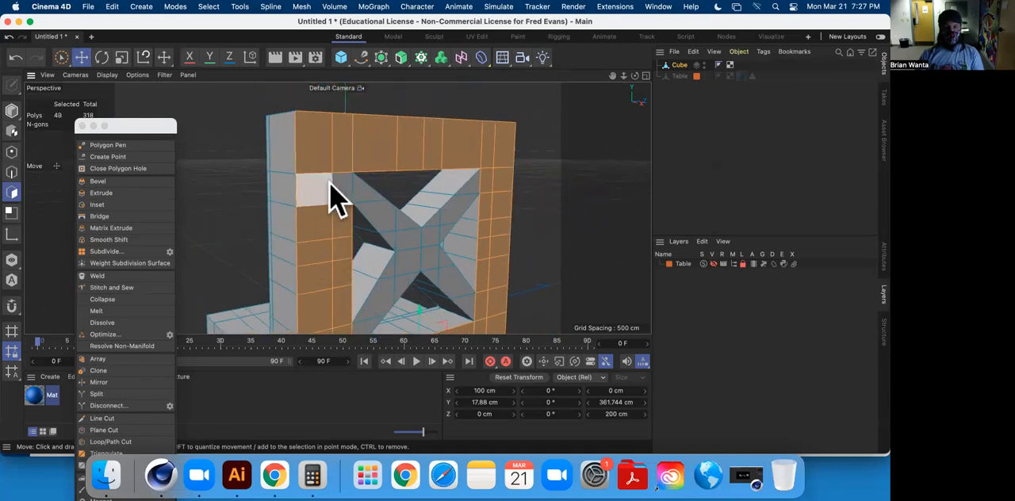
shift+click(340, 190)
Extrude the selected rear frame and leg faces slightly outward and clear the selection.
click(126, 193)
alt+drag(265, 196, 353, 226)
drag(444, 211, 196, 181)
click(82, 57)
click(247, 163)
Inspect the recessed X brace and the extruded frame up close and from the front of the whole chair.
scroll(419, 219, up, 5)
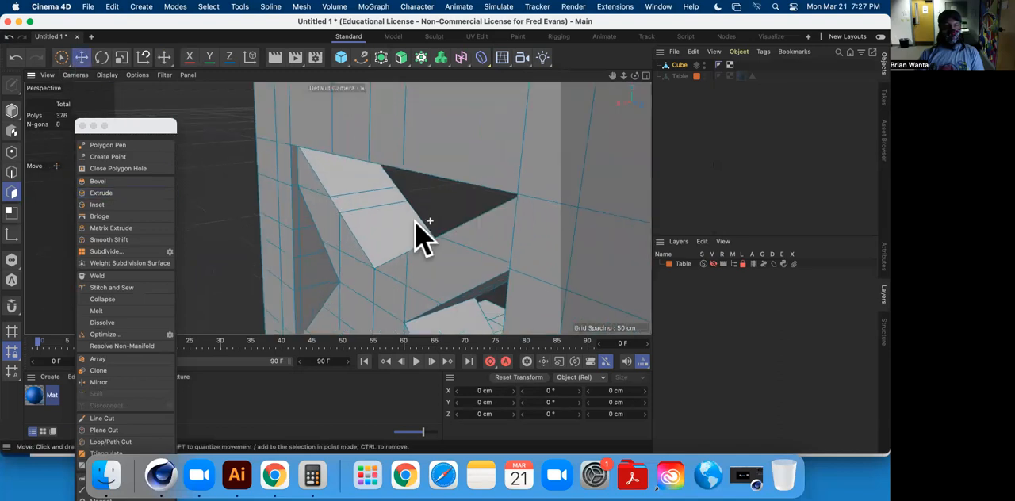
scroll(413, 217, down, 6)
alt+drag(446, 214, 304, 202)
scroll(405, 252, up, 3)
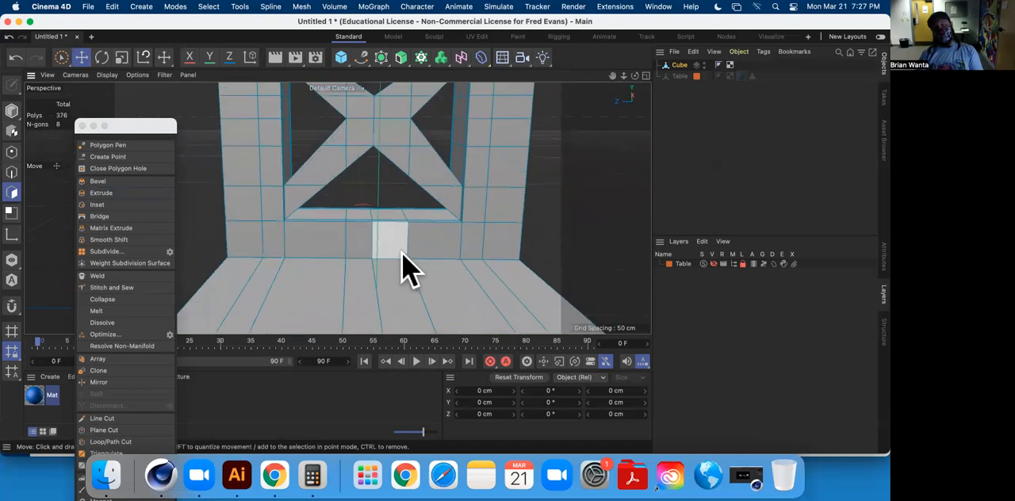
scroll(407, 266, down, 5)
scroll(407, 238, up, 2)
scroll(432, 234, down, 4)
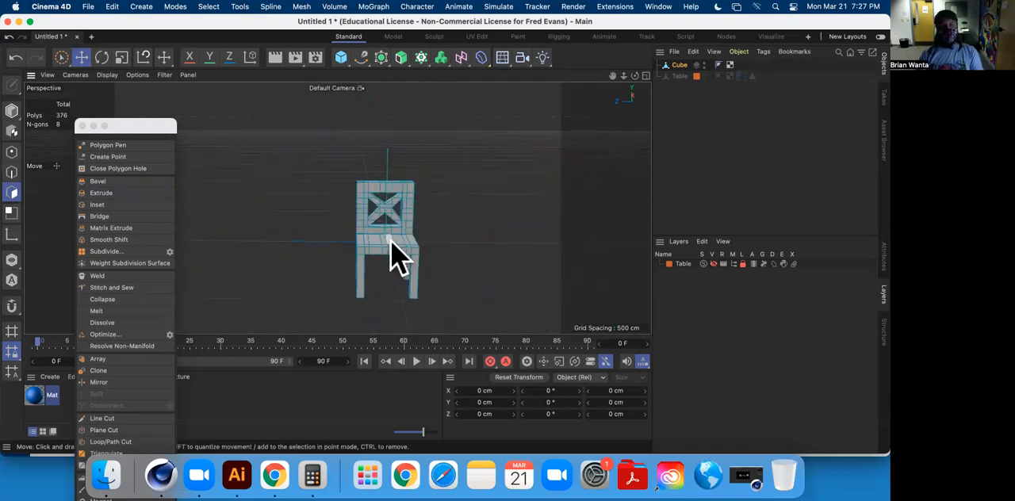
scroll(392, 262, up, 5)
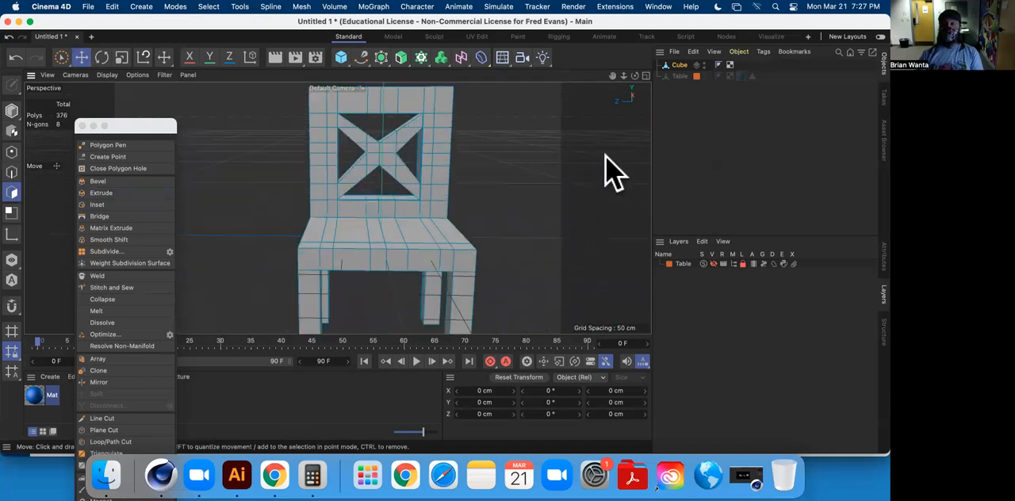
Rename the cube object as Chair and add it to the existing Table layer.
double_click(679, 65)
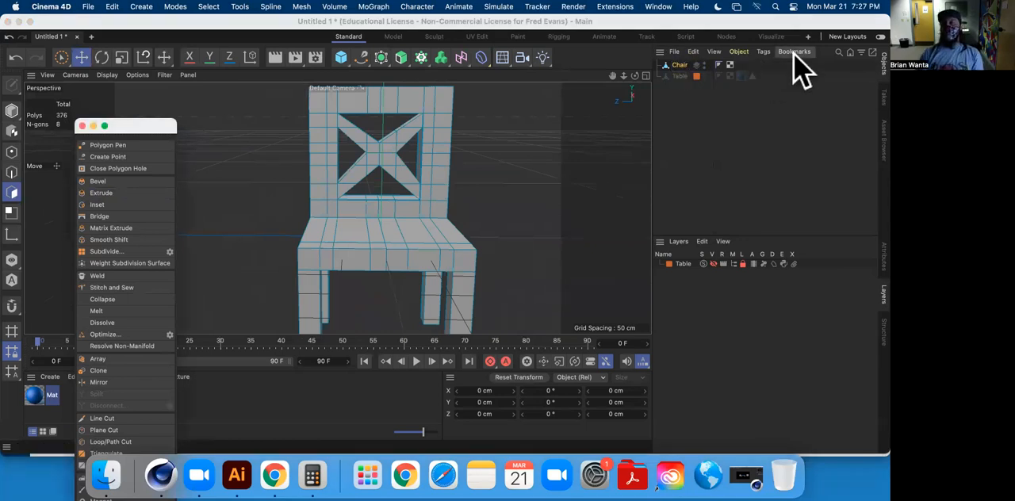
click(697, 67)
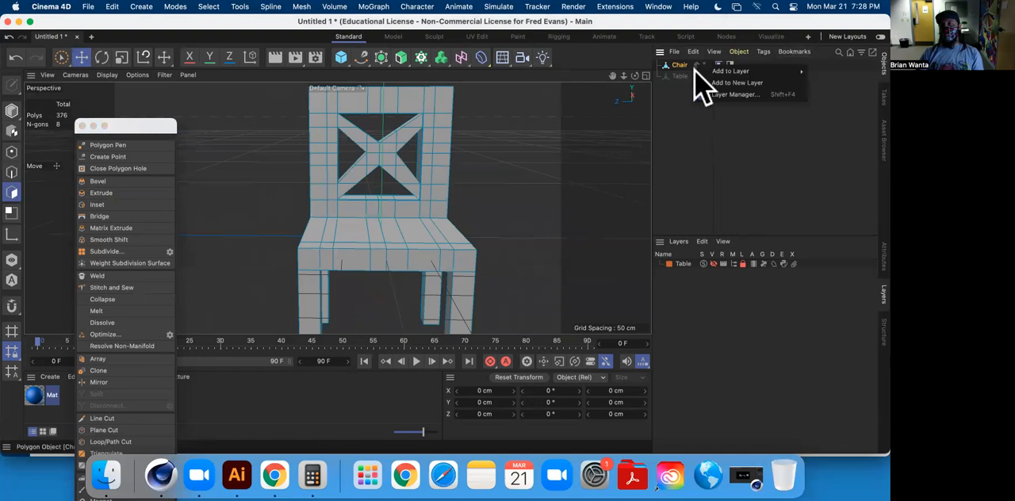
mouse_move(755, 73)
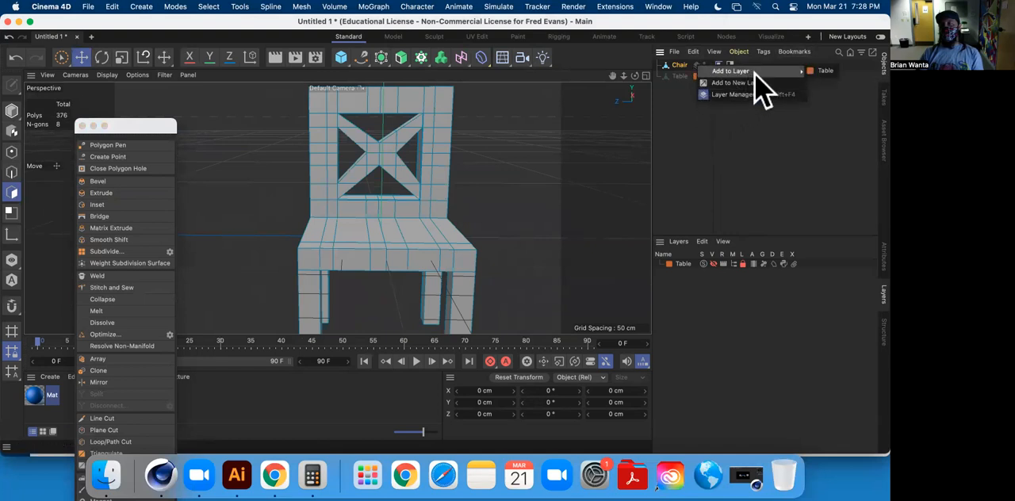
click(826, 70)
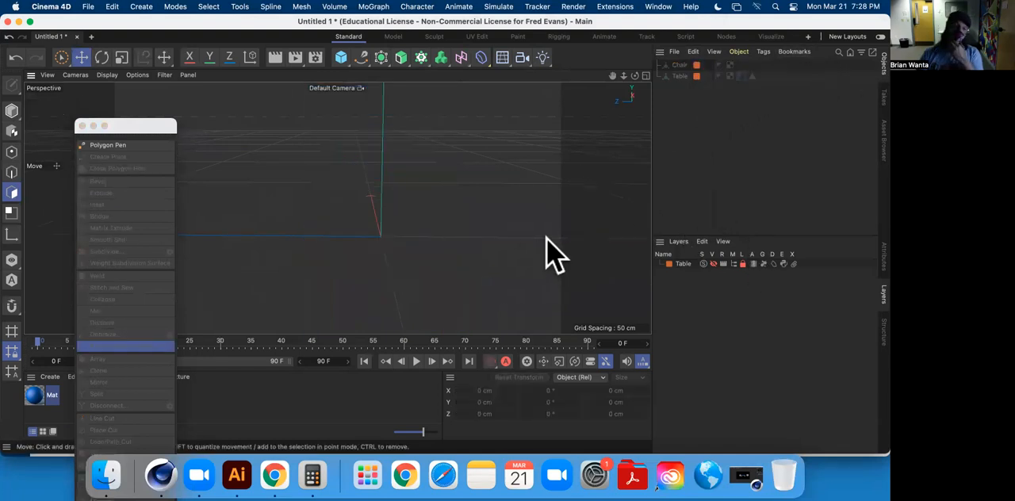
Switch to Chrome, highlight Plate in the assignment's list of objects, and return to Cinema 4D.
click(274, 475)
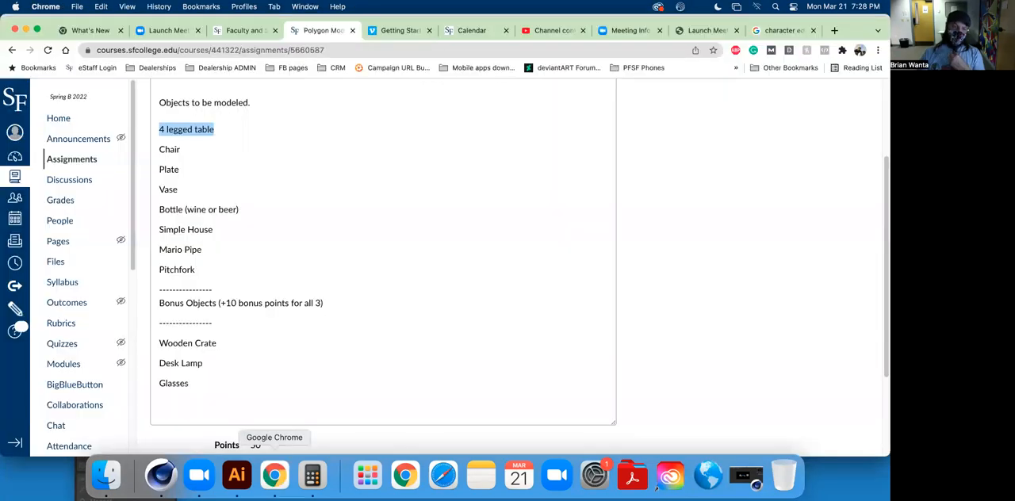
drag(161, 169, 190, 171)
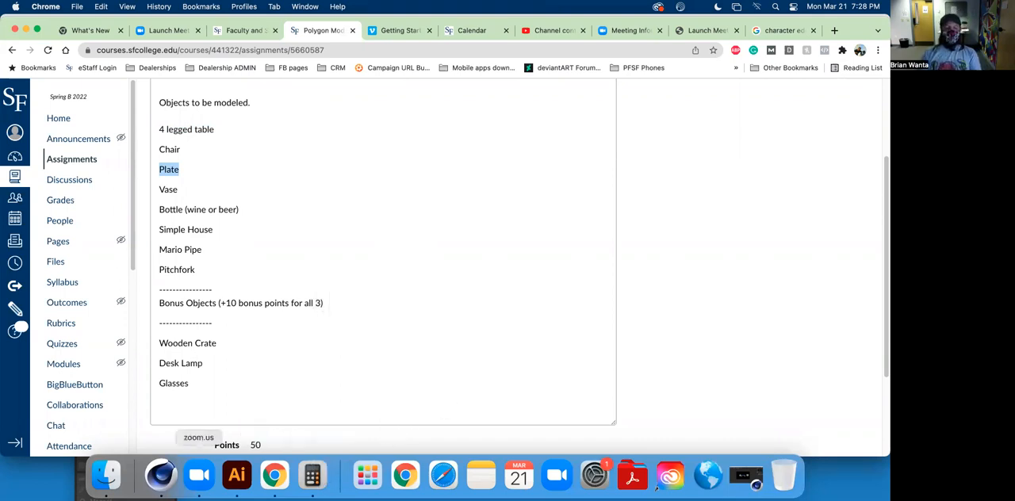
click(161, 475)
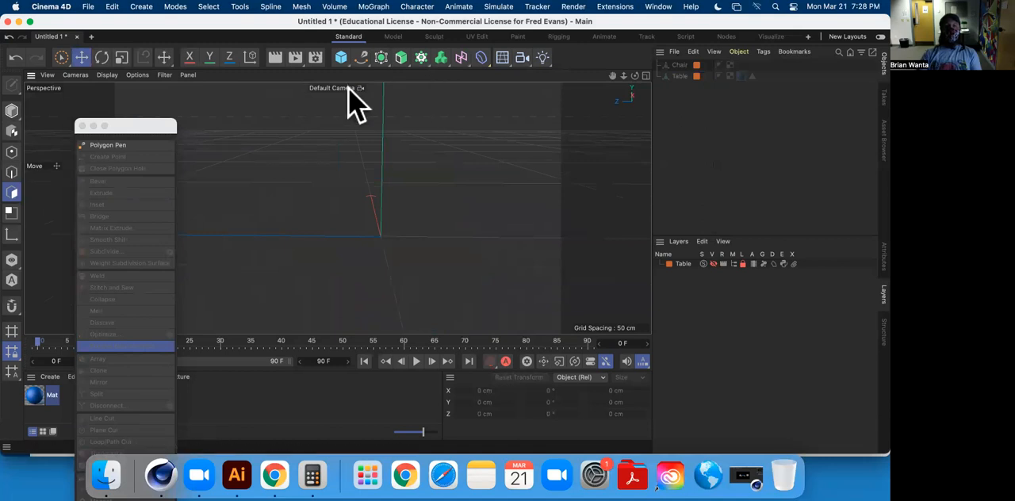
Add a cylinder and a sphere, moving them along Z to opposite sides of the origin.
click(340, 64)
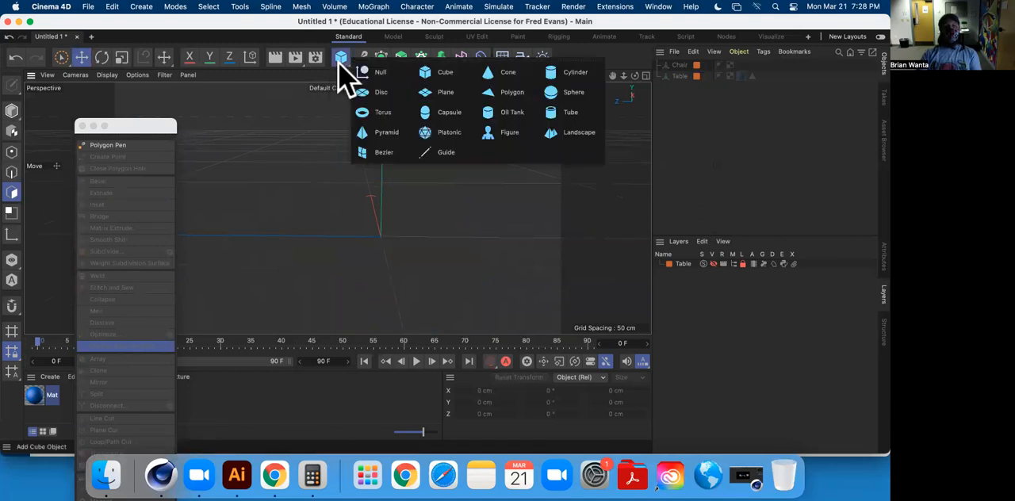
click(575, 72)
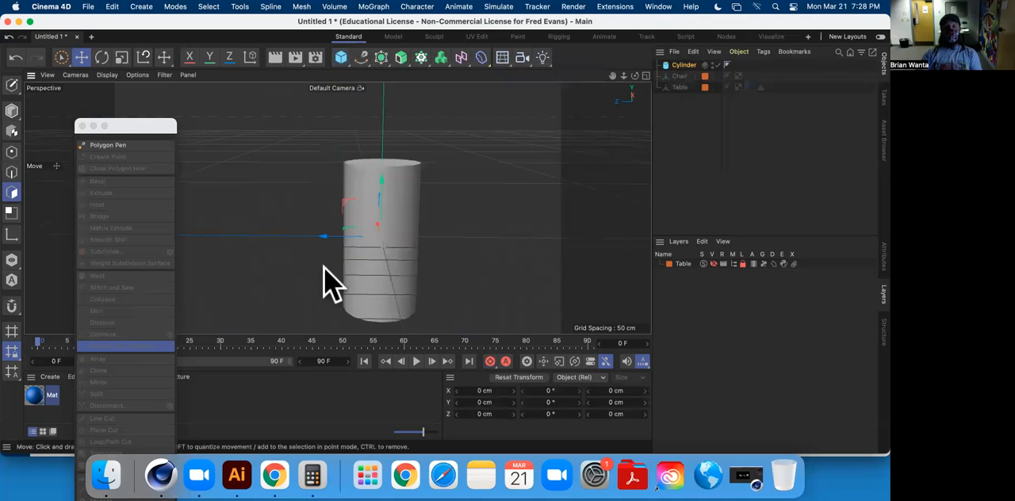
drag(333, 249, 210, 243)
click(337, 62)
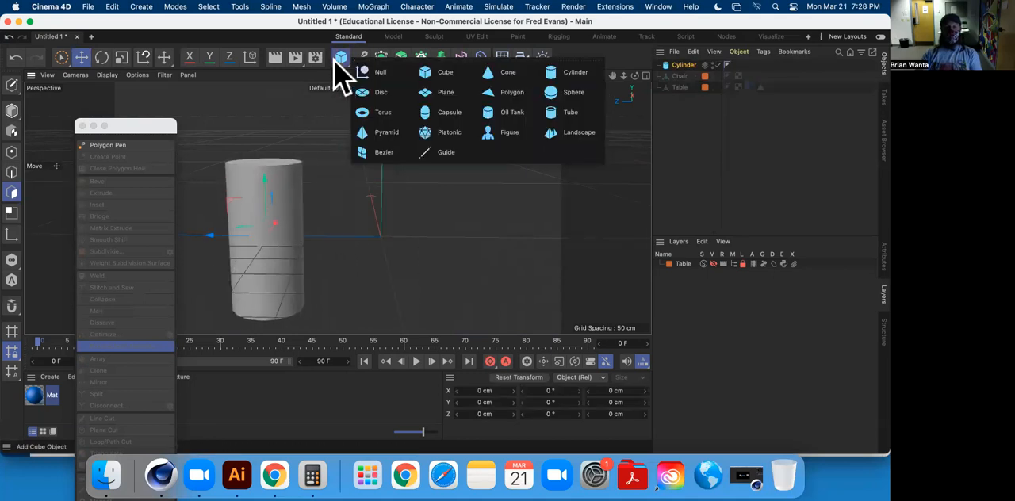
click(574, 92)
drag(328, 253, 587, 237)
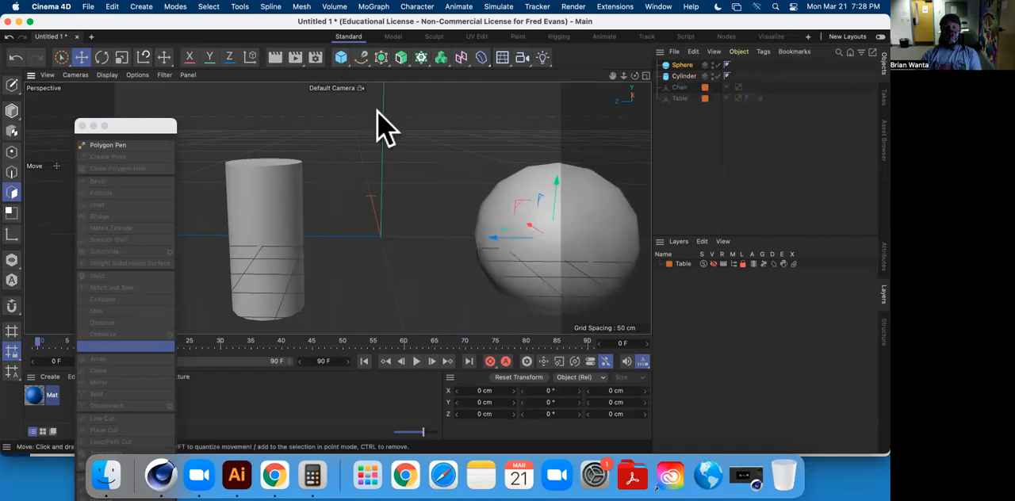
Add a disc at the origin and an oil tank moved along Z past the cylinder.
click(339, 59)
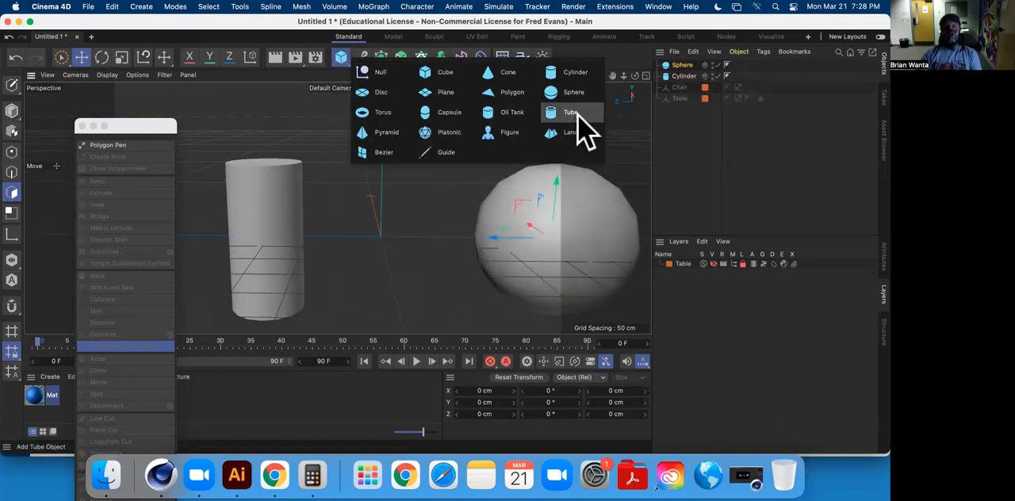
click(374, 92)
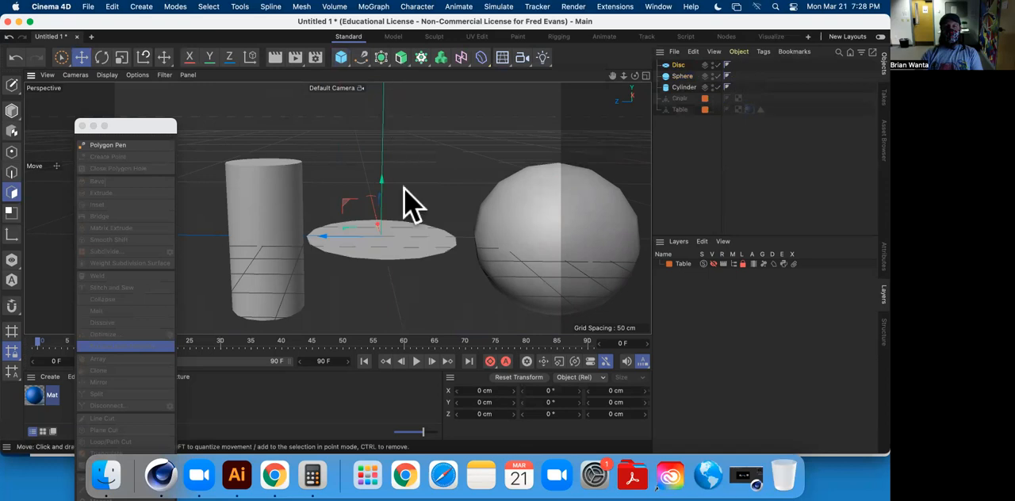
click(340, 60)
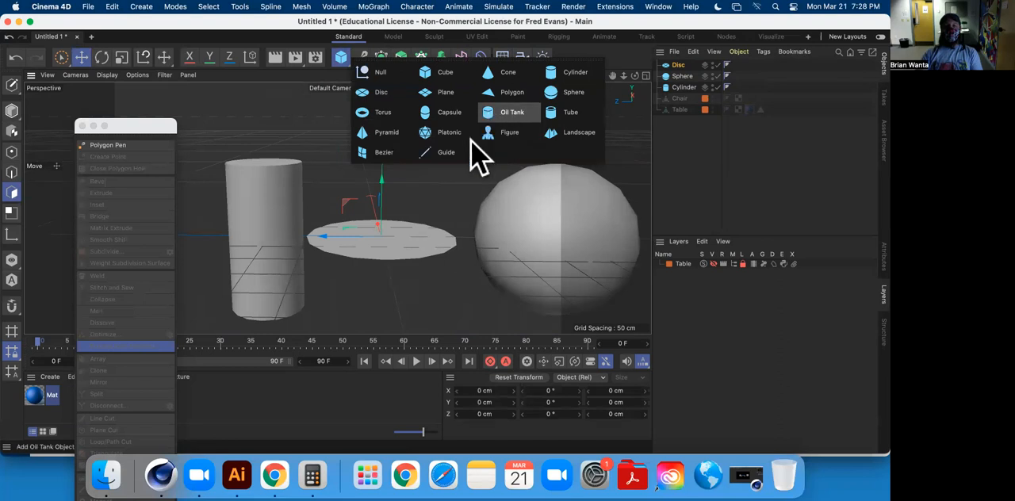
click(508, 113)
drag(324, 234, 201, 234)
alt+middle_drag(346, 181, 523, 155)
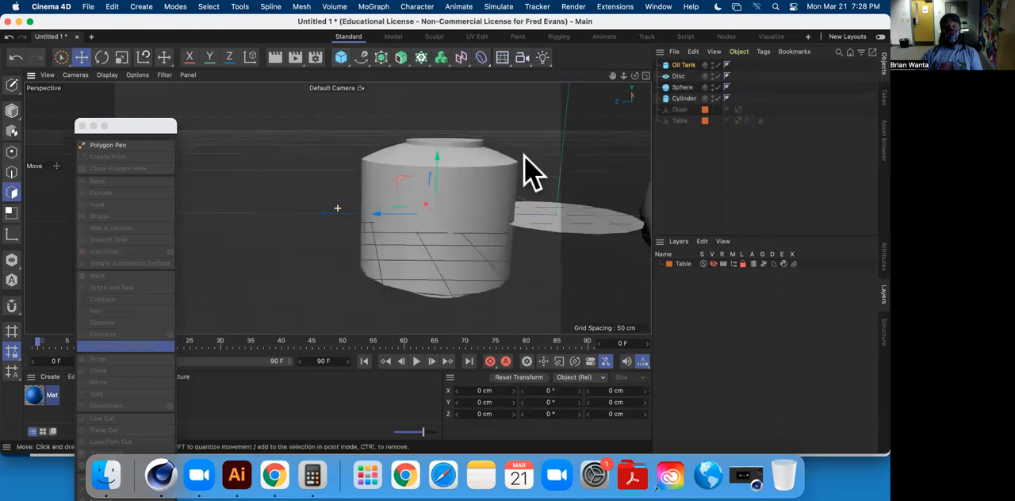
drag(310, 227, 246, 222)
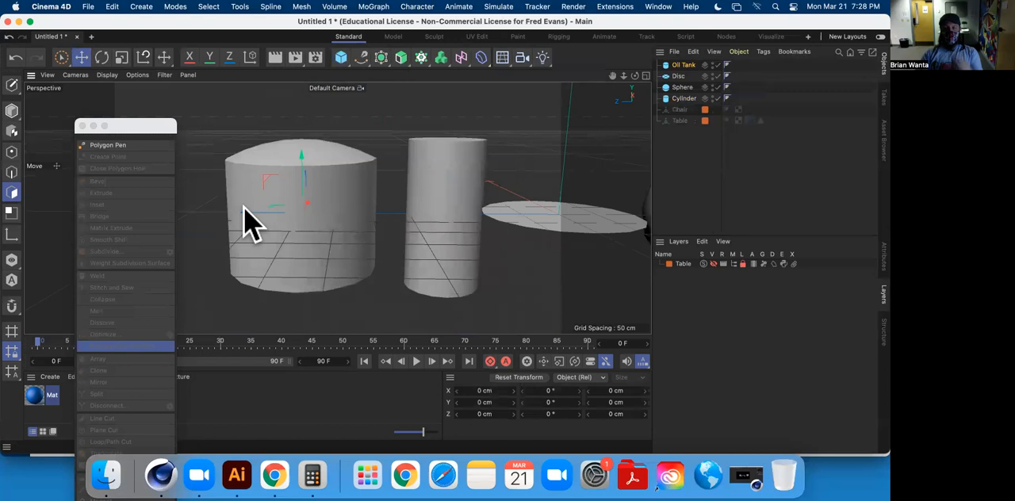
alt+middle_drag(404, 228, 366, 215)
scroll(370, 219, down, 6)
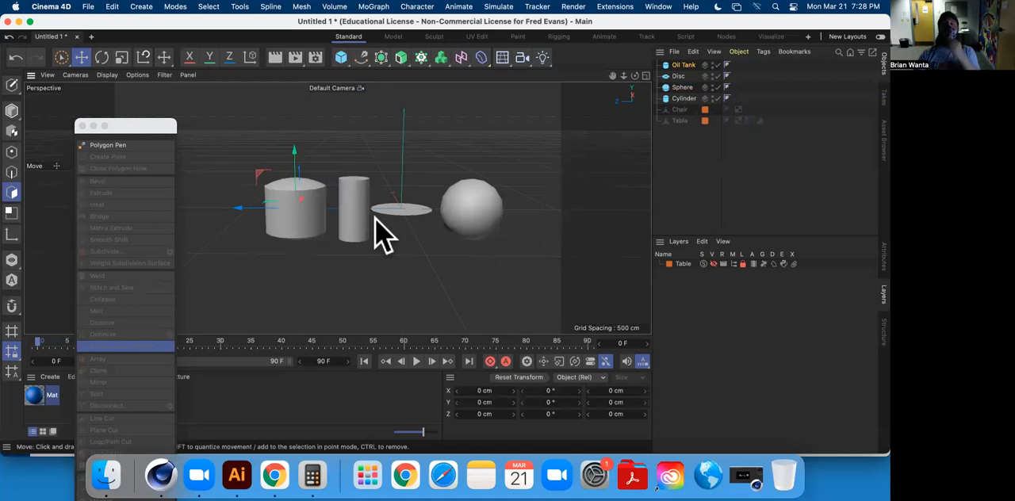
Try converting the oil tank, disc, sphere and cylinder to editable objects in Model mode.
click(674, 99)
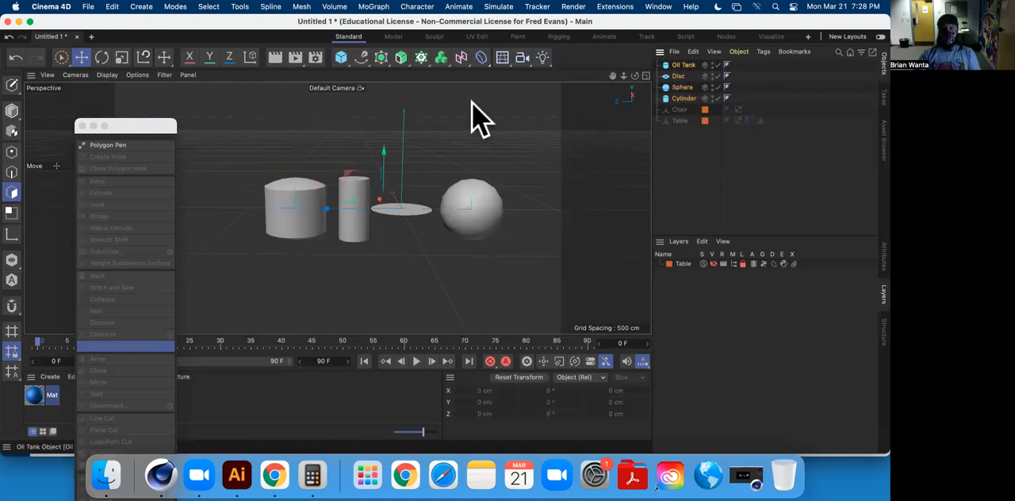
click(11, 84)
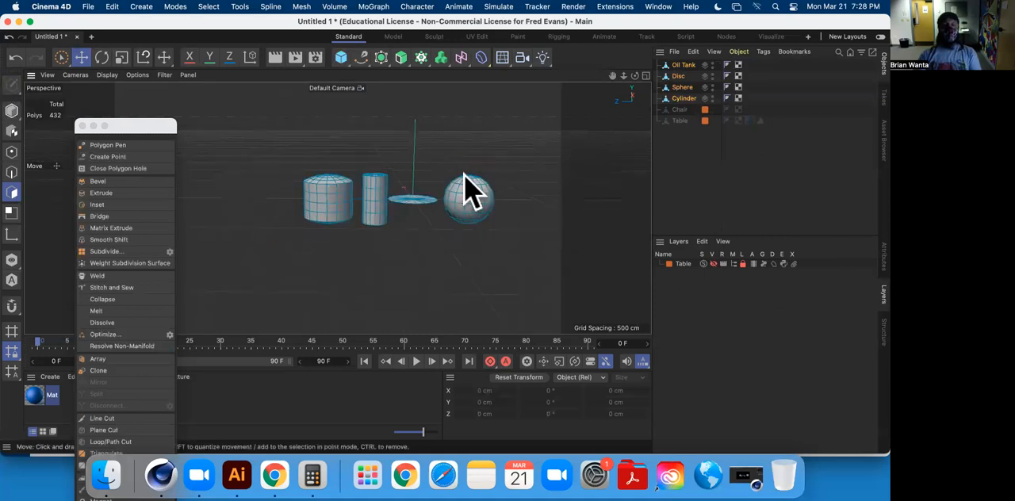
click(11, 111)
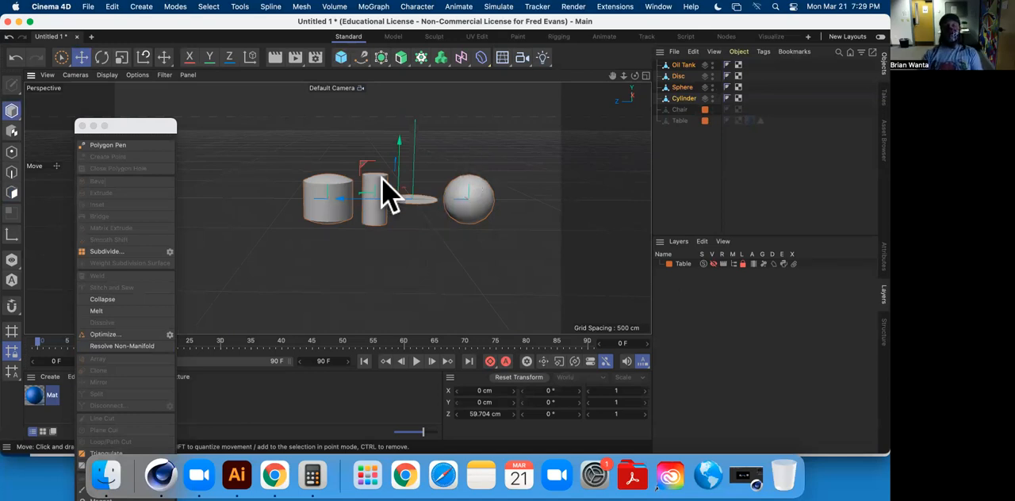
Try flattening the sphere by scaling it along Y to about 79 cm.
scroll(384, 194, up, 6)
mouse_move(385, 306)
alt+mouse_down()
mouse_move(396, 261)
mouse_move(373, 254)
alt+mouse_up()
click(104, 144)
click(504, 197)
click(121, 57)
drag(546, 177, 557, 209)
alt+drag(604, 203, 482, 138)
scroll(476, 166, up, 5)
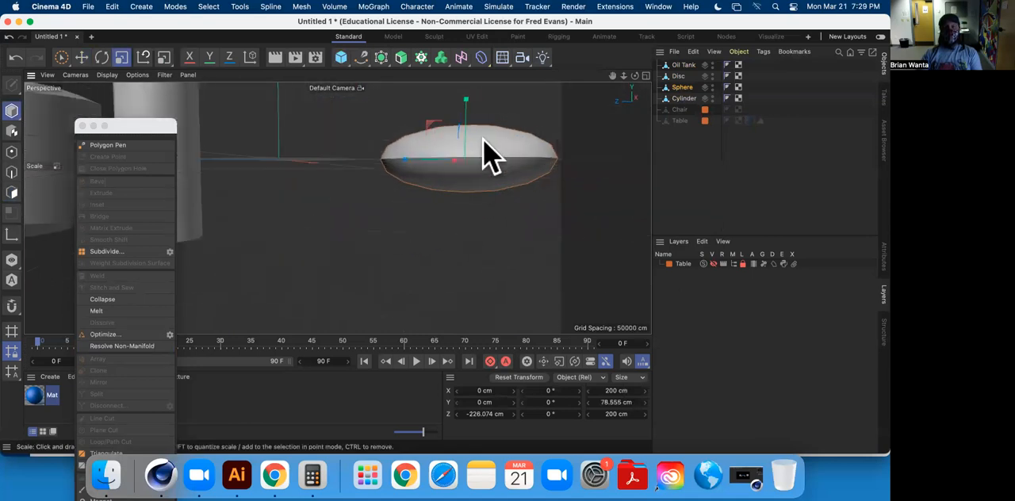
Undo the sphere's scaling and the conversion of the four primitives to editable objects.
key(super+z)
key(super+z)
key(super+z)
key(super+z)
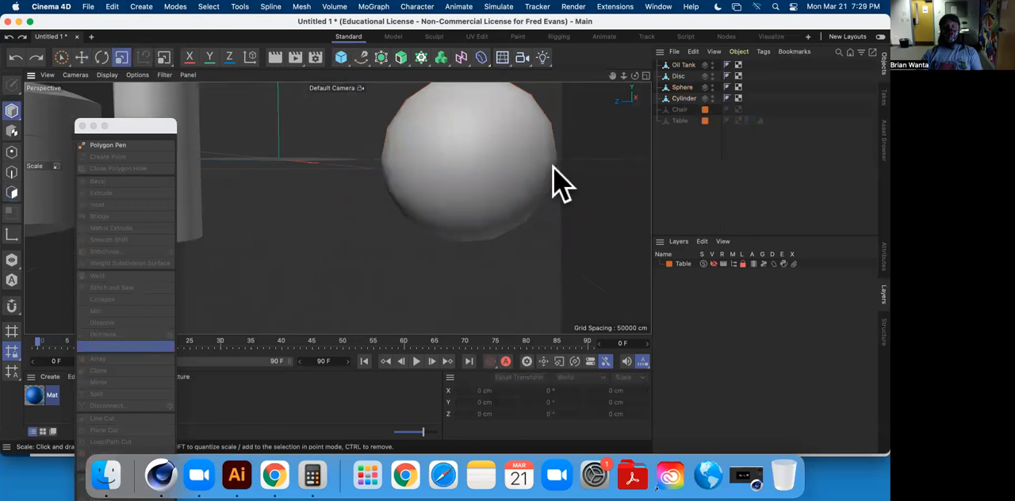
Set the sphere's type to Hemisphere in its object properties.
click(680, 87)
click(883, 257)
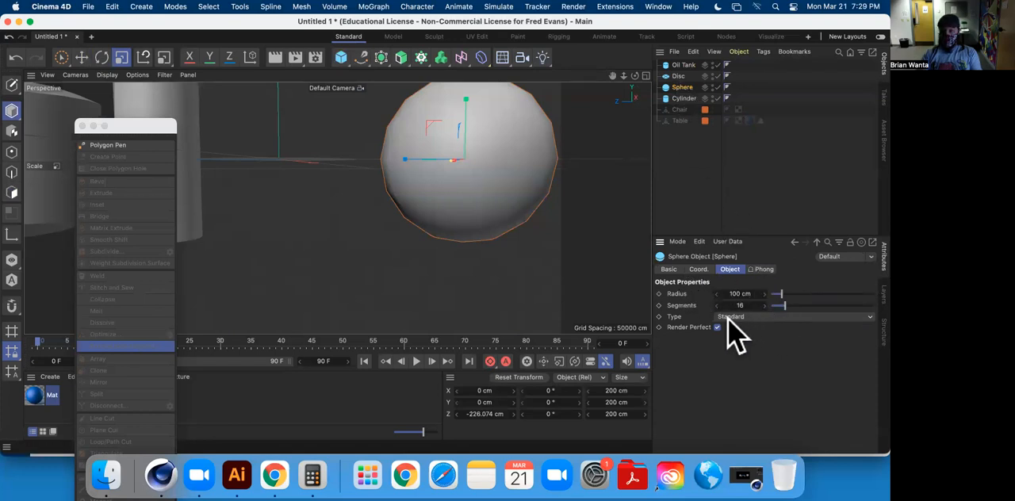
click(758, 270)
click(729, 270)
click(785, 317)
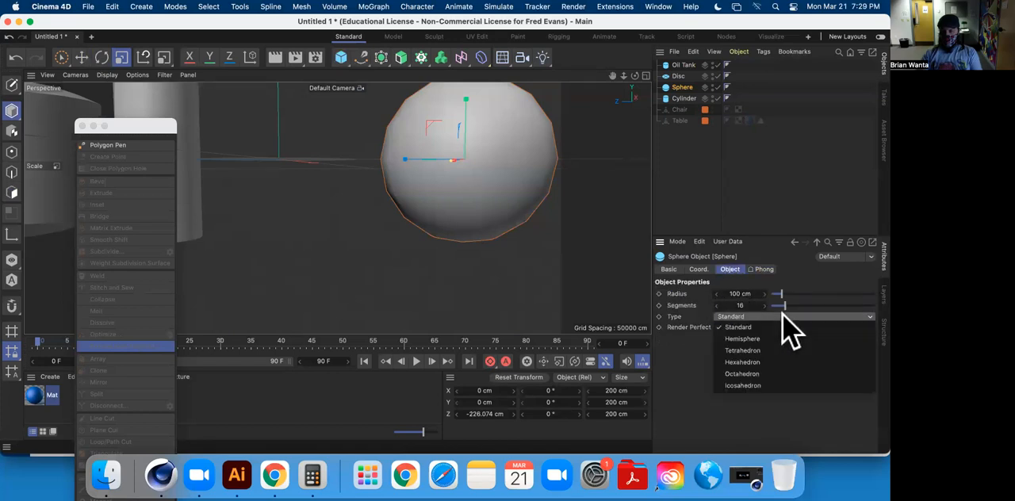
click(782, 339)
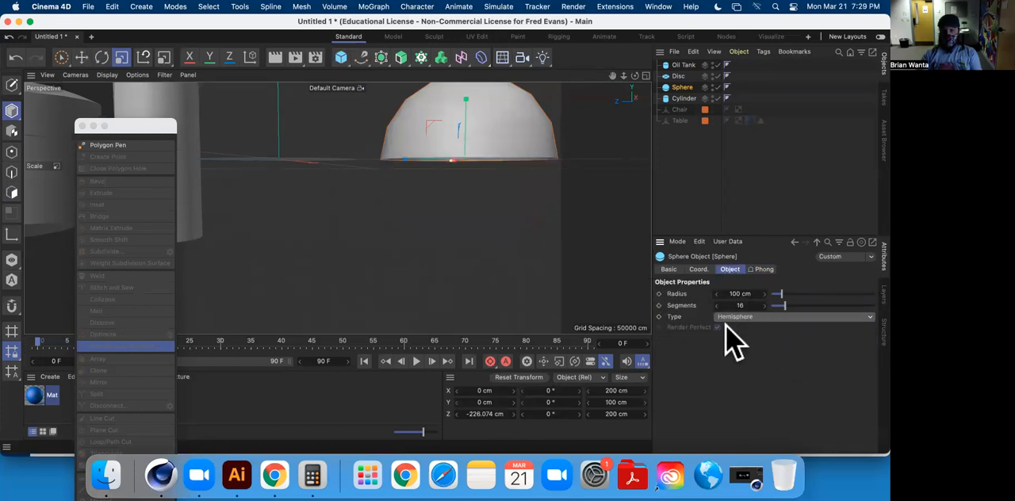
Rotate the hemisphere upside down by setting its bank rotation (R.B) to 180°.
alt+drag(432, 238, 476, 318)
mouse_move(423, 291)
alt+mouse_down()
mouse_move(558, 344)
mouse_move(412, 277)
alt+mouse_up()
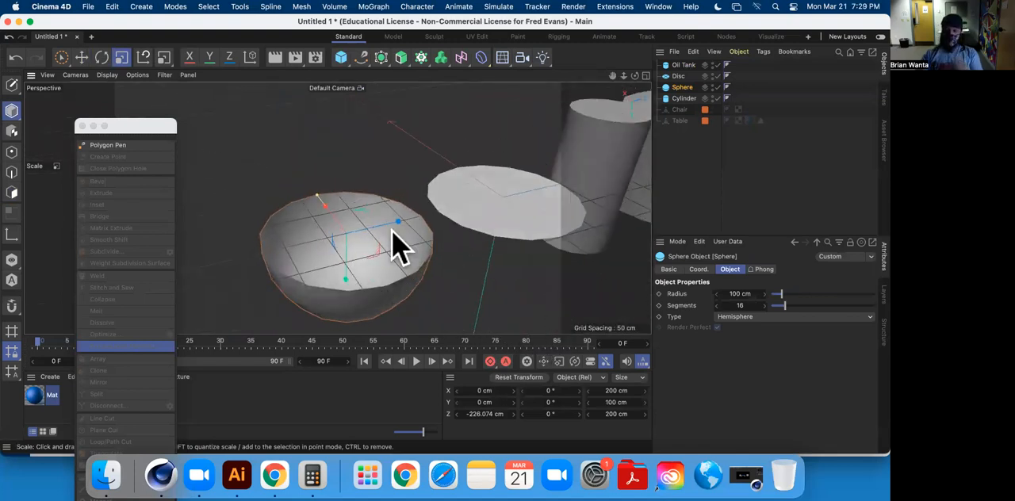
alt+drag(516, 278, 563, 210)
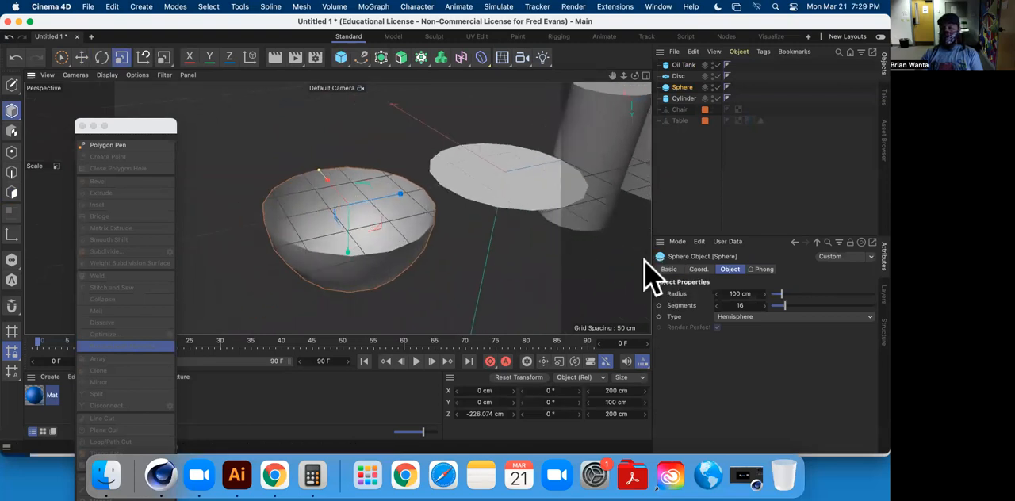
alt+middle_drag(435, 255, 491, 197)
alt+drag(491, 215, 449, 297)
click(101, 60)
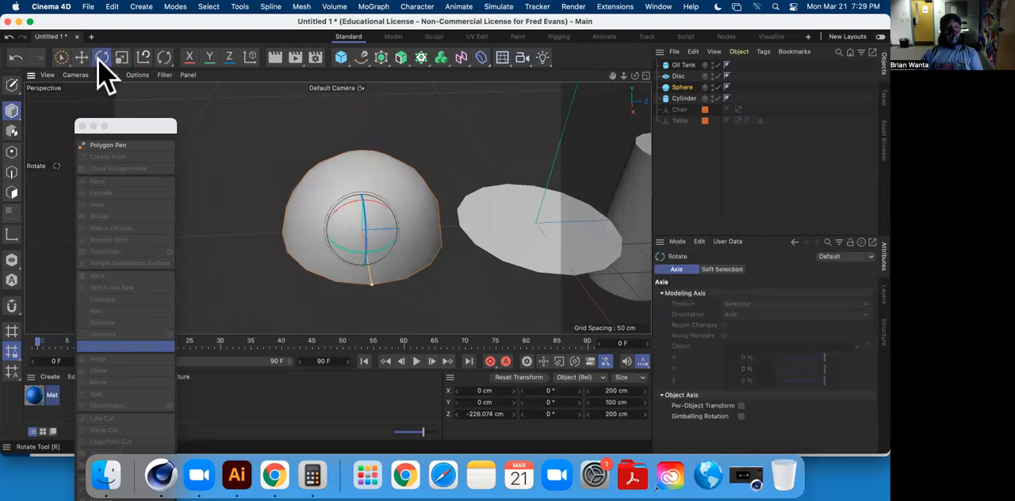
click(677, 88)
click(698, 269)
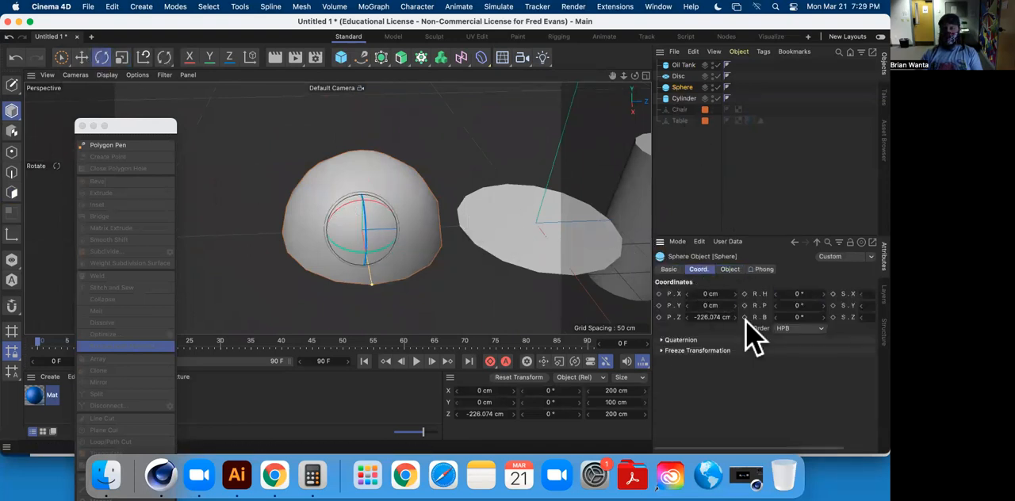
drag(367, 227, 376, 252)
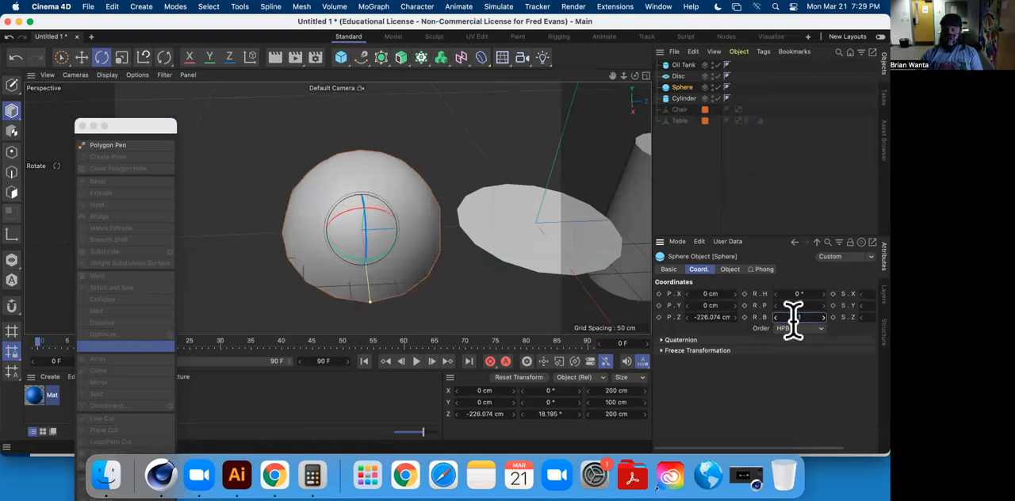
text(180)
key(Return)
Frame the cylinder and the oil tank in turn to examine their shapes up close.
alt+drag(494, 279, 385, 214)
click(408, 238)
key(o)
click(515, 205)
key(o)
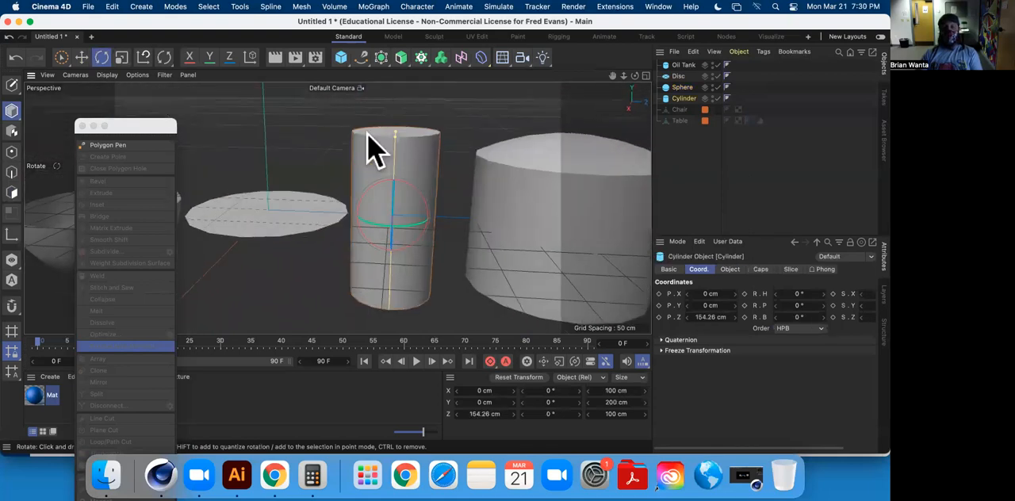
click(510, 186)
key(o)
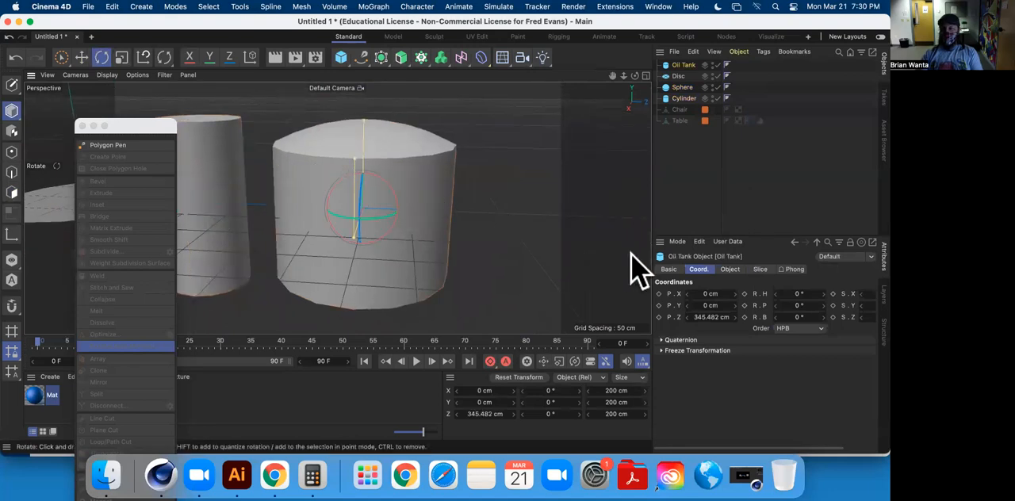
Try the Slice option on the oil tank, turn it back off and review its object properties.
click(730, 268)
click(759, 268)
click(710, 293)
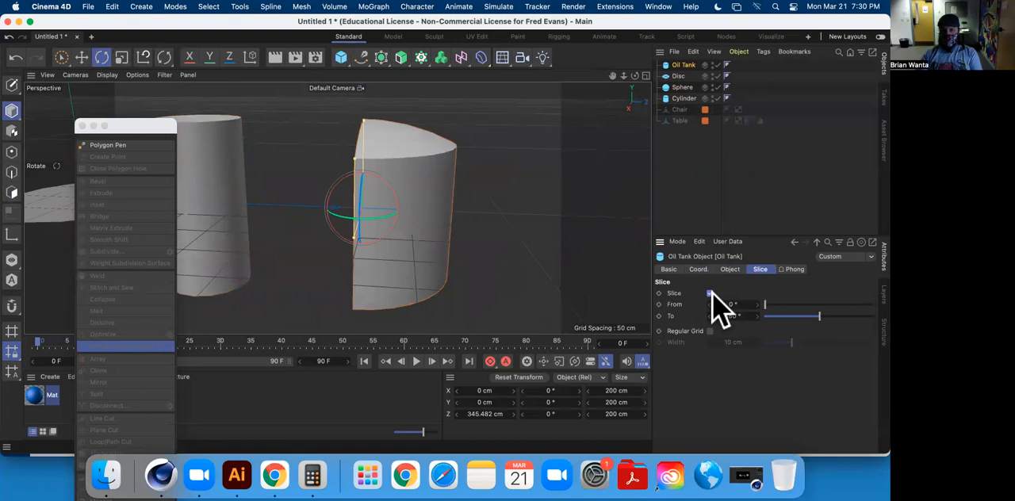
click(709, 293)
click(729, 268)
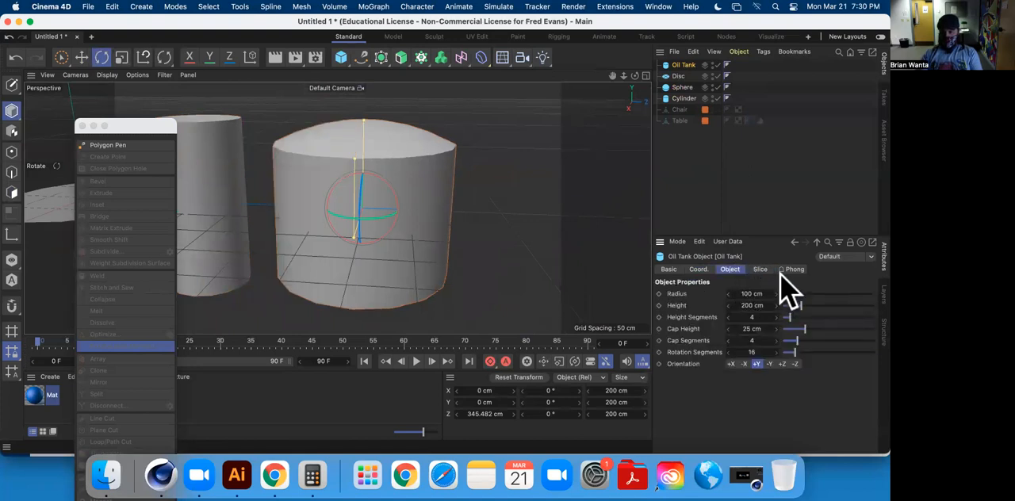
click(758, 269)
click(730, 269)
alt+drag(324, 203, 711, 139)
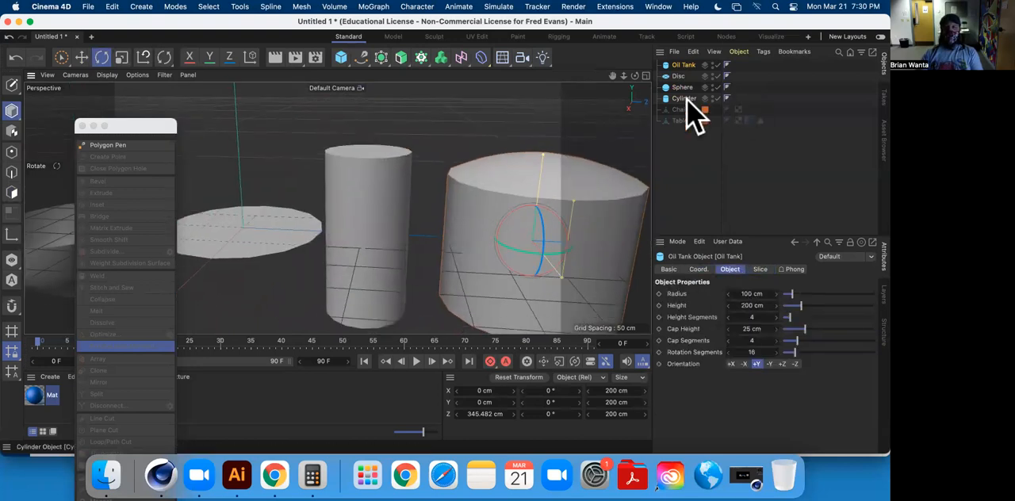
Convert the oil tank, disc, sphere and cylinder primitives into editable polygon objects.
shift+click(683, 98)
alt+drag(249, 210, 333, 238)
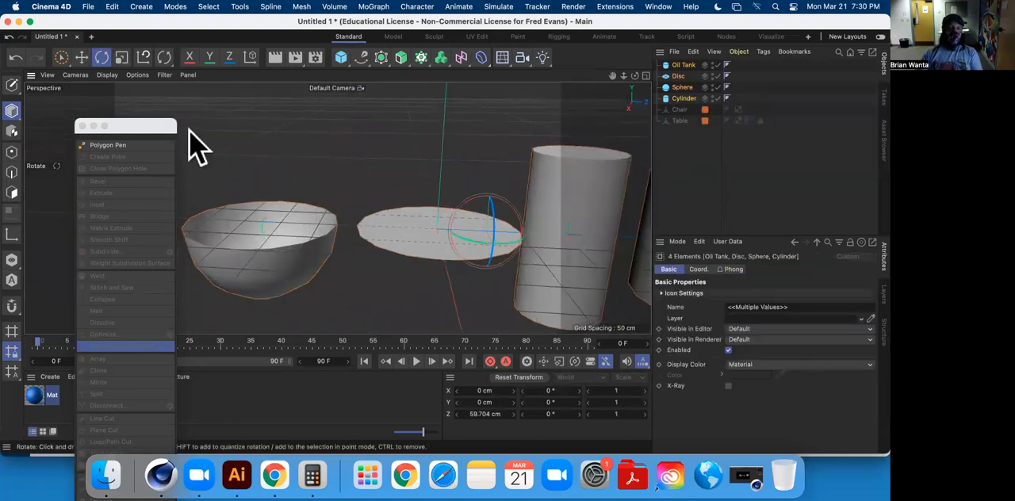
click(11, 85)
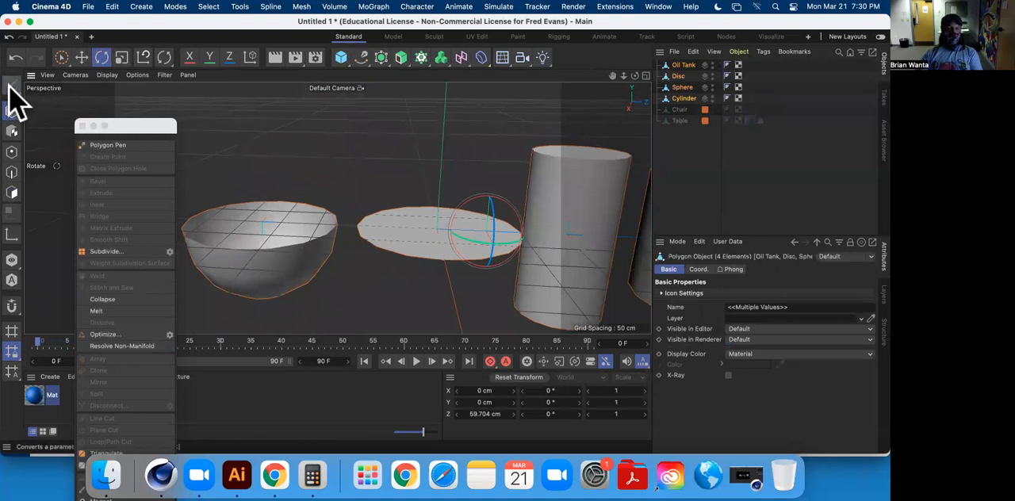
Scale the upside-down hemisphere down along its vertical axis into a shallow plate about 9.1 cm high.
click(682, 87)
alt+drag(441, 208, 167, 186)
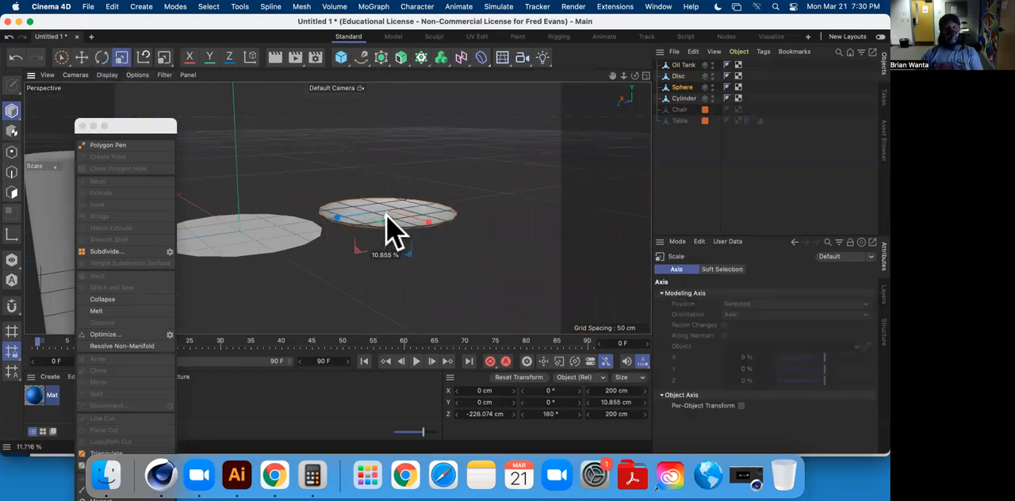
alt+drag(420, 242, 307, 196)
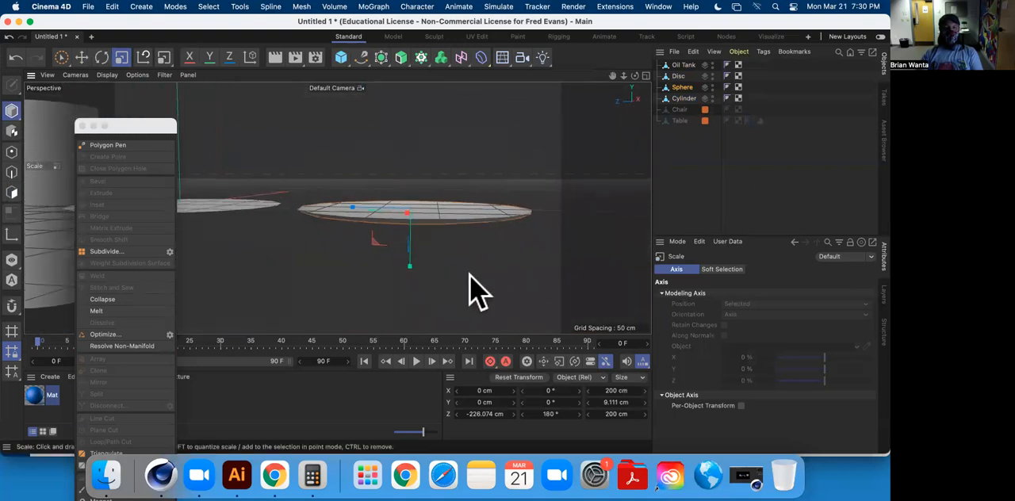
click(469, 274)
alt+drag(442, 246, 419, 219)
click(422, 235)
Select all polygons of the flattened hemisphere and extrude them by 2.7 cm to give the plate thickness.
click(12, 192)
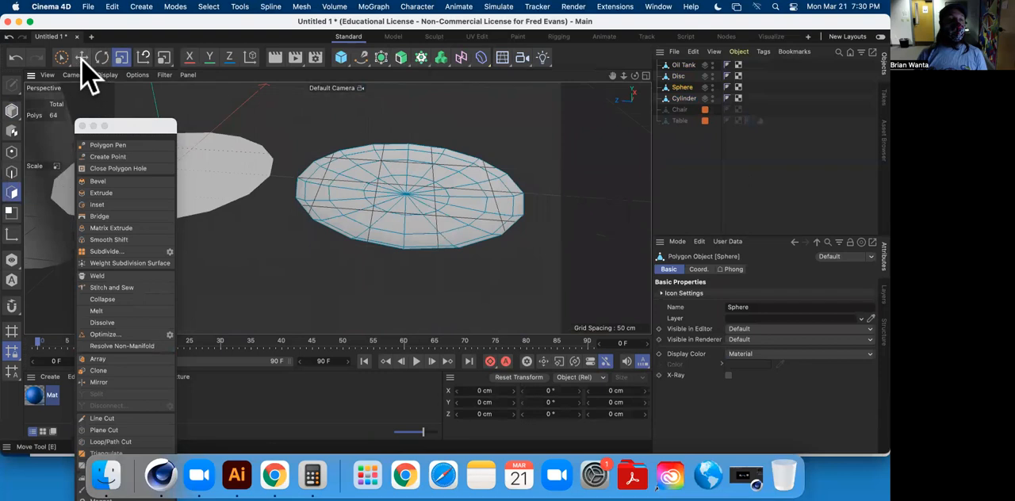
drag(62, 57, 95, 90)
alt+drag(295, 136, 477, 166)
right_click(476, 163)
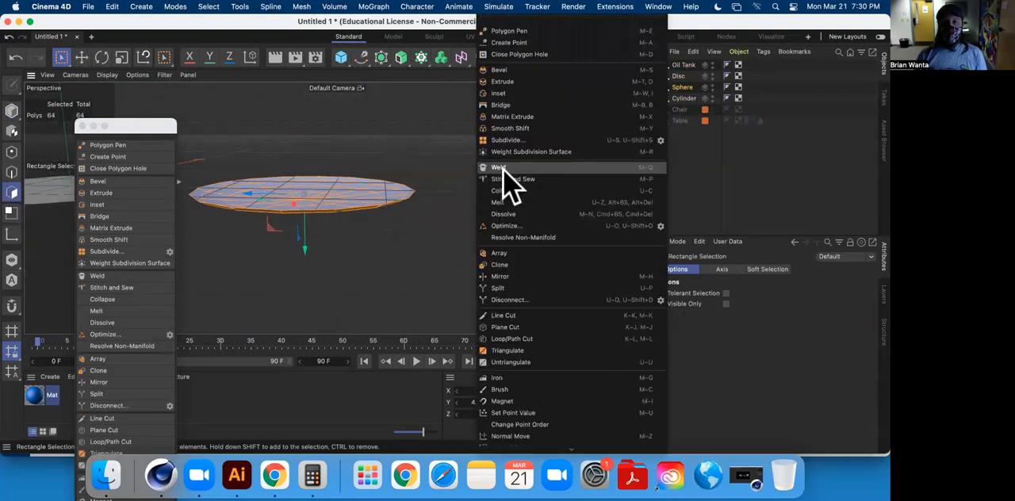
click(524, 81)
drag(486, 174, 512, 174)
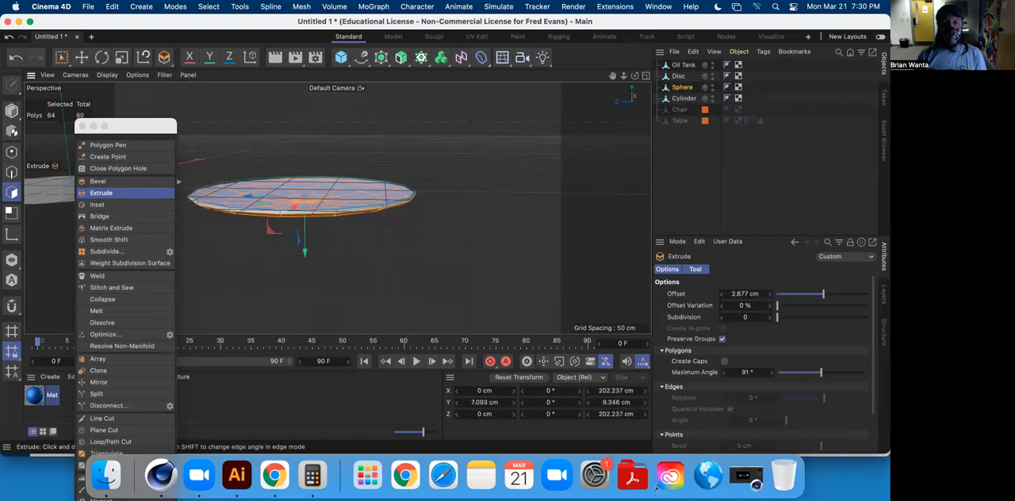
alt+middle_drag(373, 196, 466, 176)
mouse_move(372, 209)
alt+mouse_down()
mouse_move(365, 169)
mouse_move(379, 210)
alt+mouse_up()
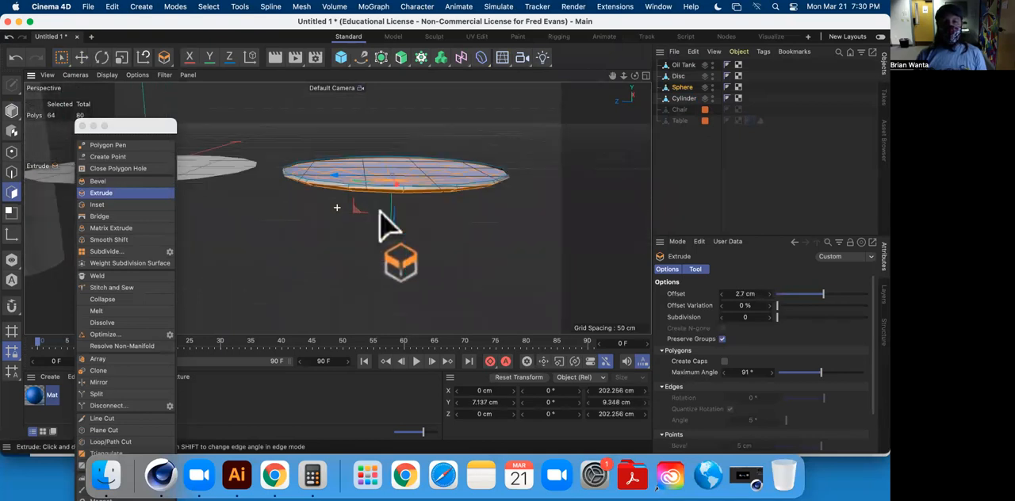
Turn on Create Caps for the plate's extrusion and check its rim from the side.
scroll(315, 189, down, 3)
scroll(317, 194, up, 6)
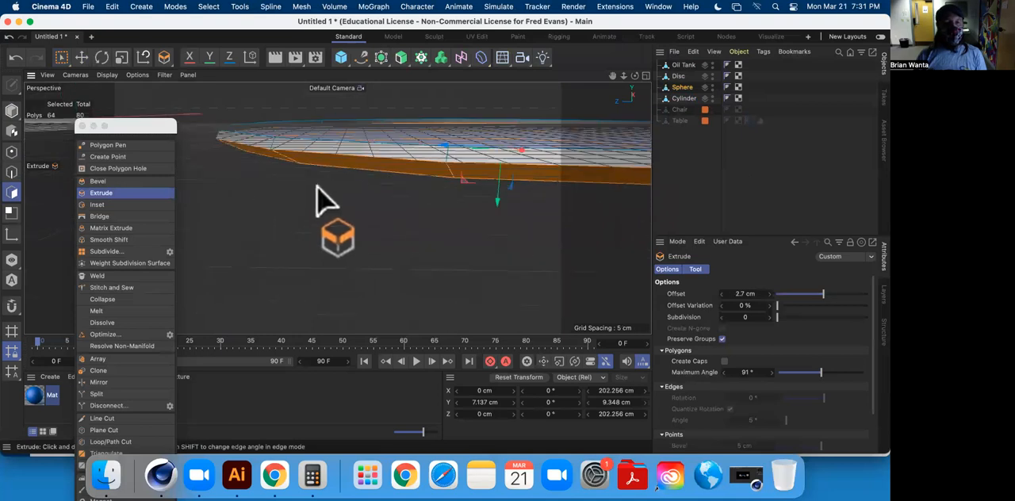
alt+drag(382, 189, 452, 212)
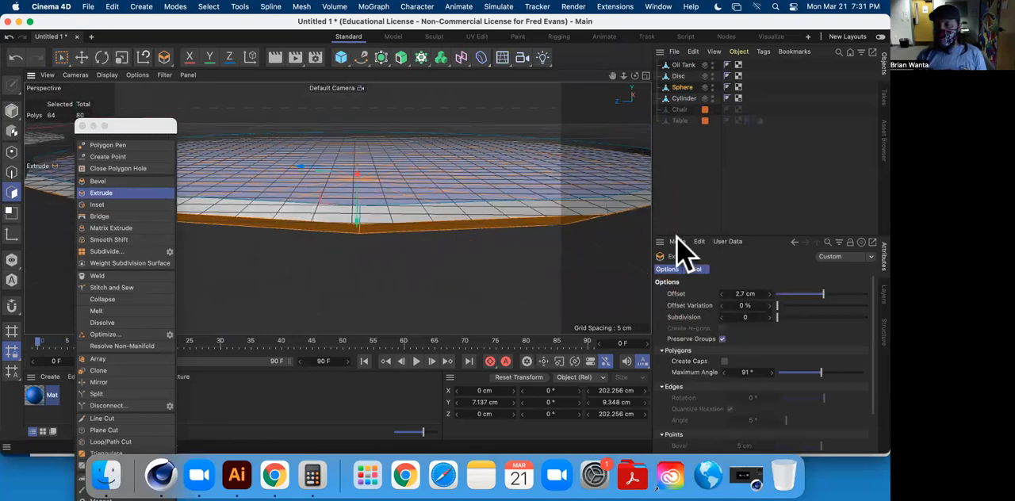
click(724, 362)
alt+drag(424, 256, 428, 207)
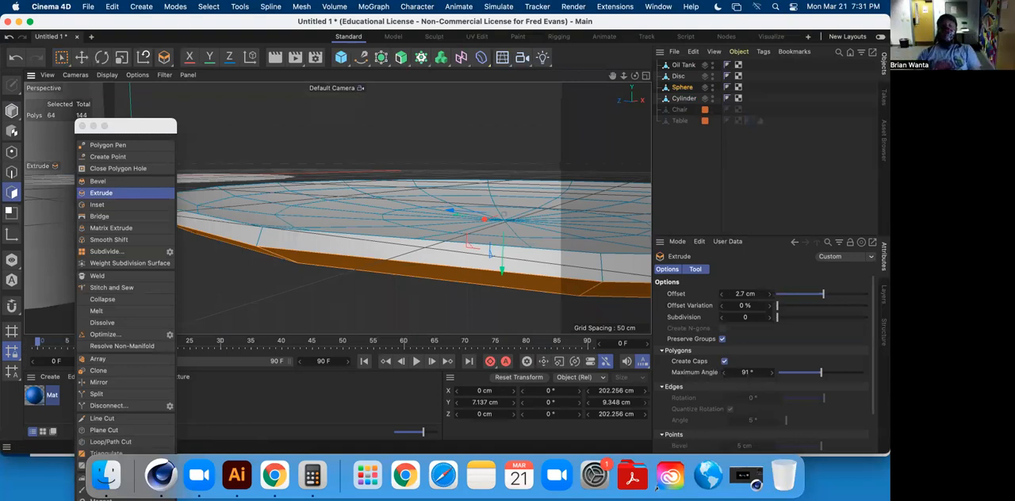
scroll(389, 245, down, 8)
alt+drag(388, 271, 652, 169)
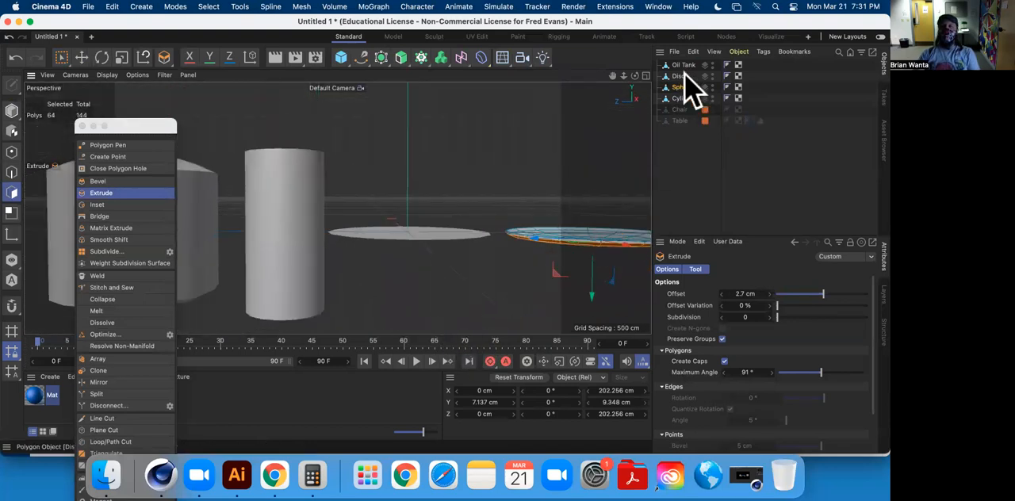
Move the disc's centre point down about 5.8 cm so that the disc dips towards its middle.
click(680, 76)
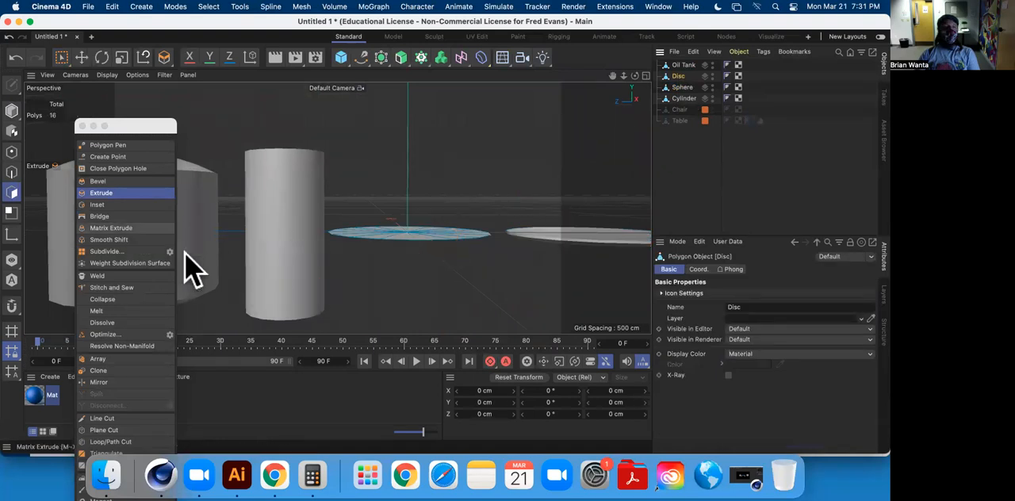
click(81, 58)
alt+drag(372, 228, 414, 283)
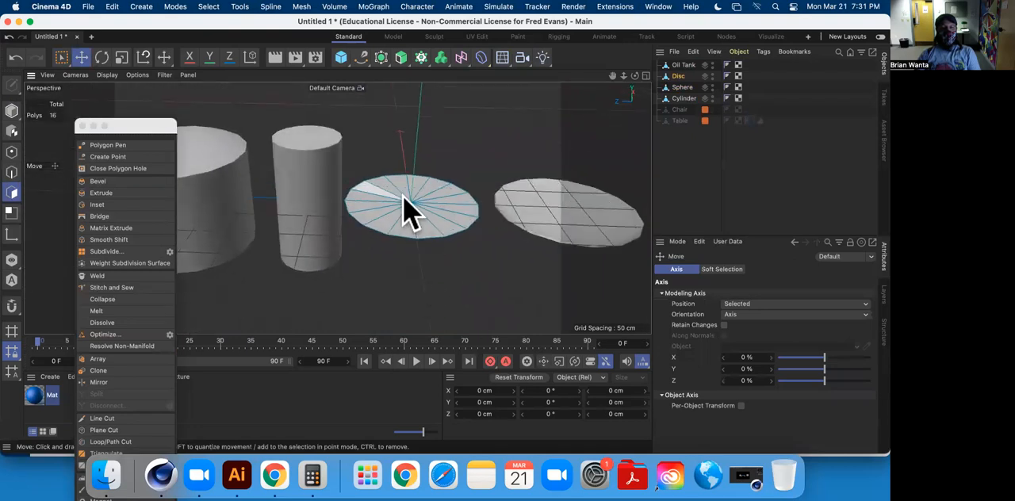
click(12, 151)
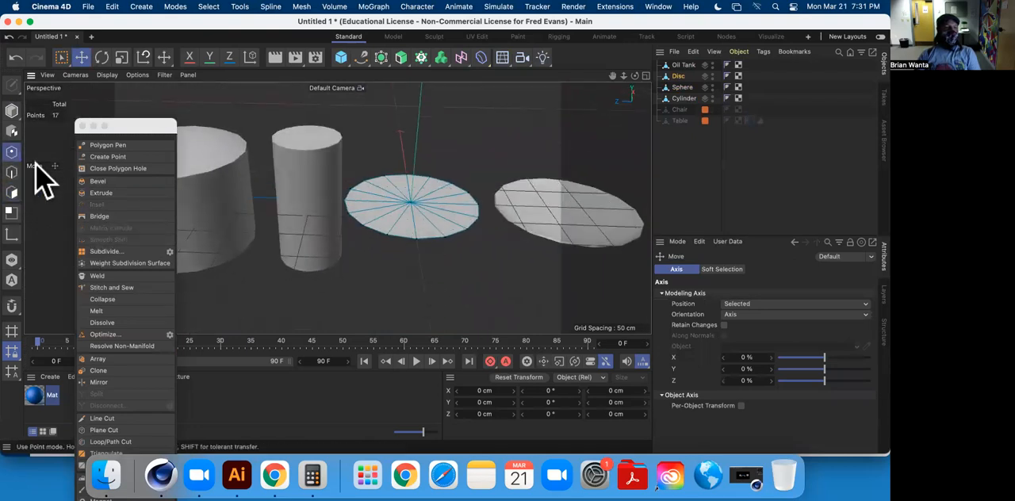
click(407, 203)
alt+drag(426, 233, 416, 176)
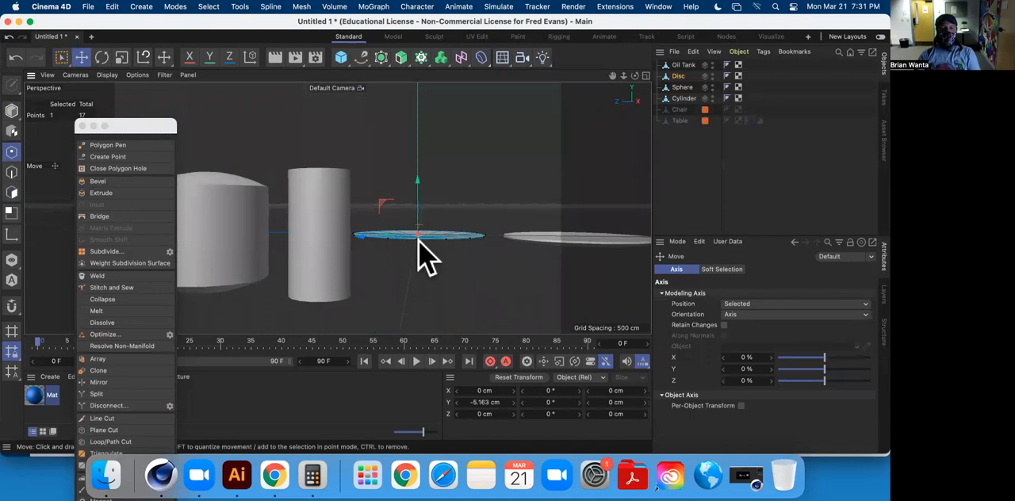
scroll(428, 256, up, 5)
alt+drag(428, 235, 422, 258)
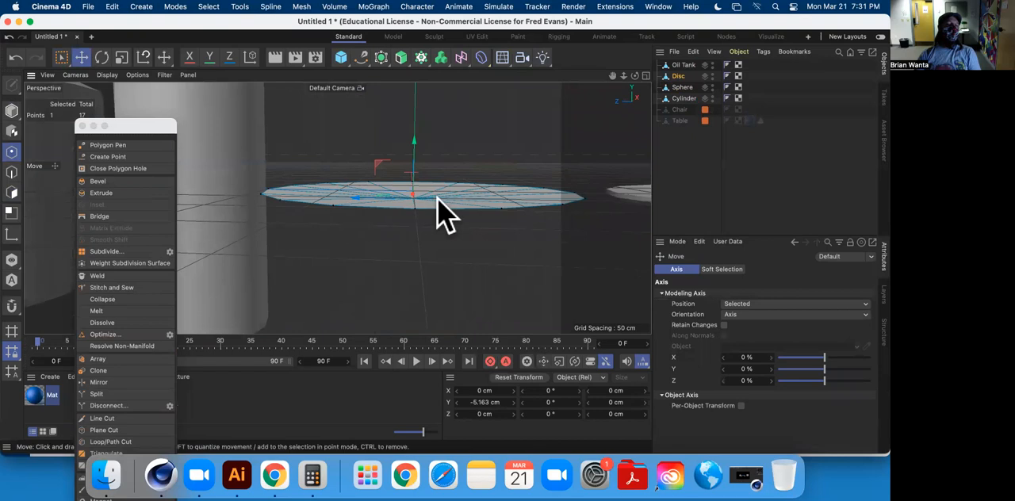
drag(410, 154, 383, 120)
scroll(428, 233, up, 3)
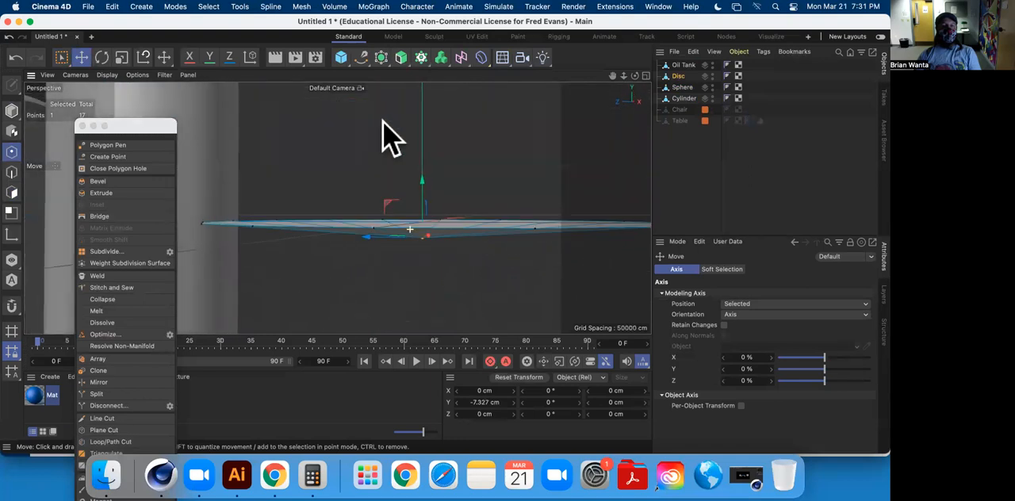
drag(429, 156, 444, 224)
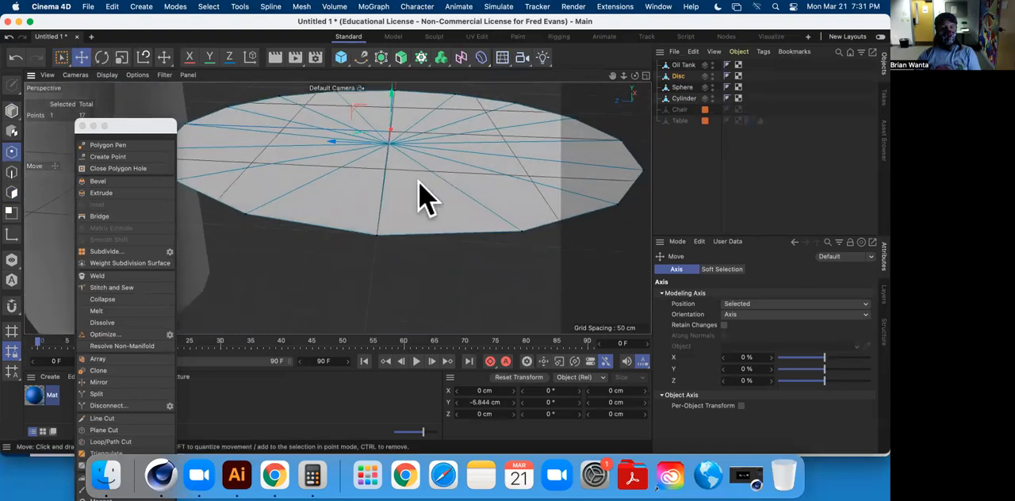
Add a loop cut close to the disc's rim at about 4.1% offset and lower the centre point to about -11.3 cm.
click(131, 441)
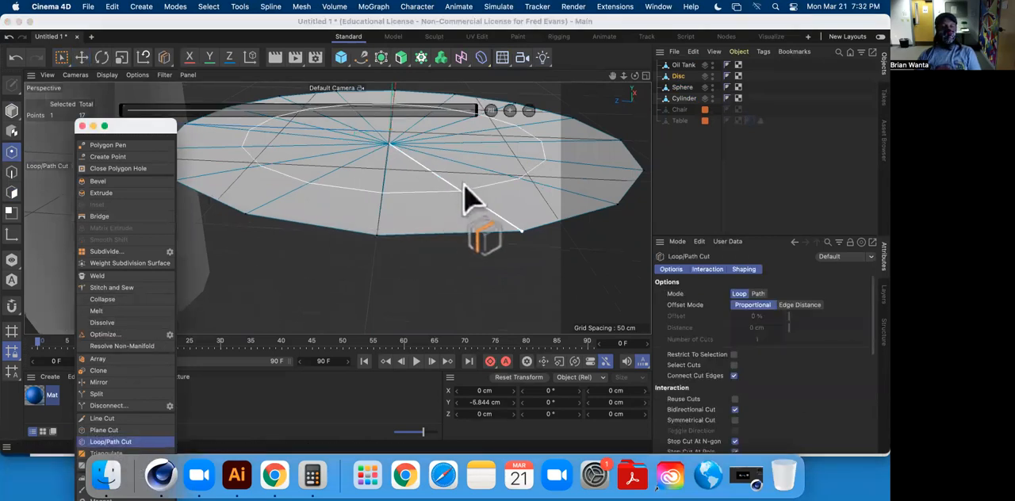
click(514, 226)
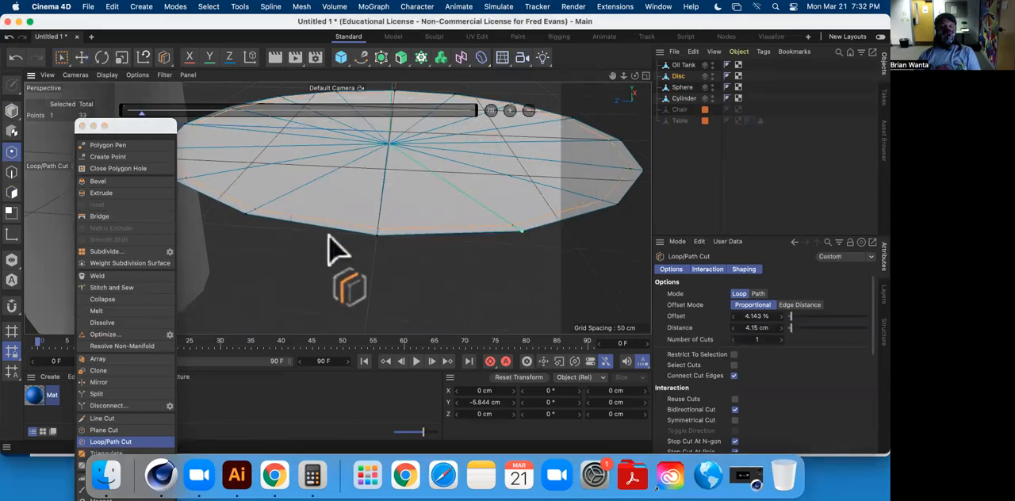
click(80, 58)
drag(391, 90, 394, 104)
alt+drag(392, 136, 216, 176)
alt+drag(312, 187, 428, 228)
click(415, 198)
Select all of the disc's polygons and extrude them by about 3.4 cm with Create Caps enabled.
click(12, 193)
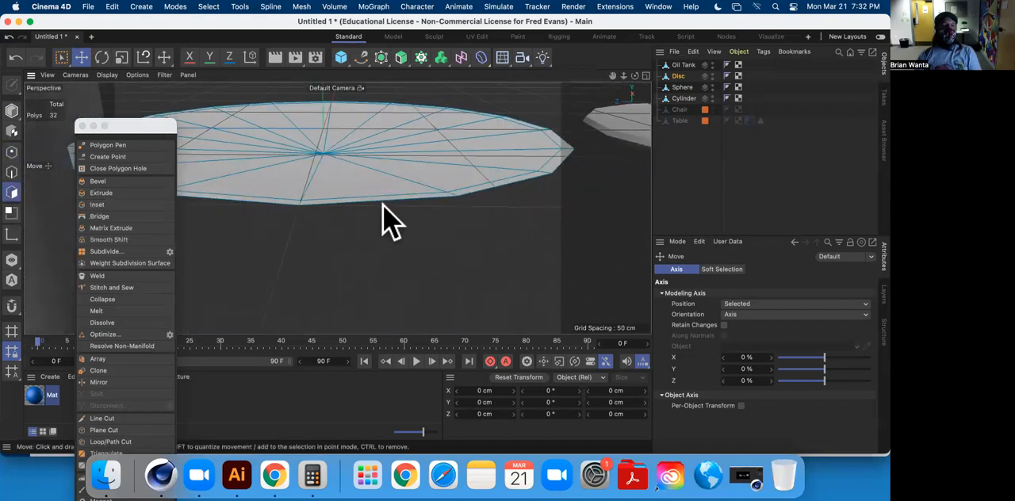
scroll(386, 203, down, 5)
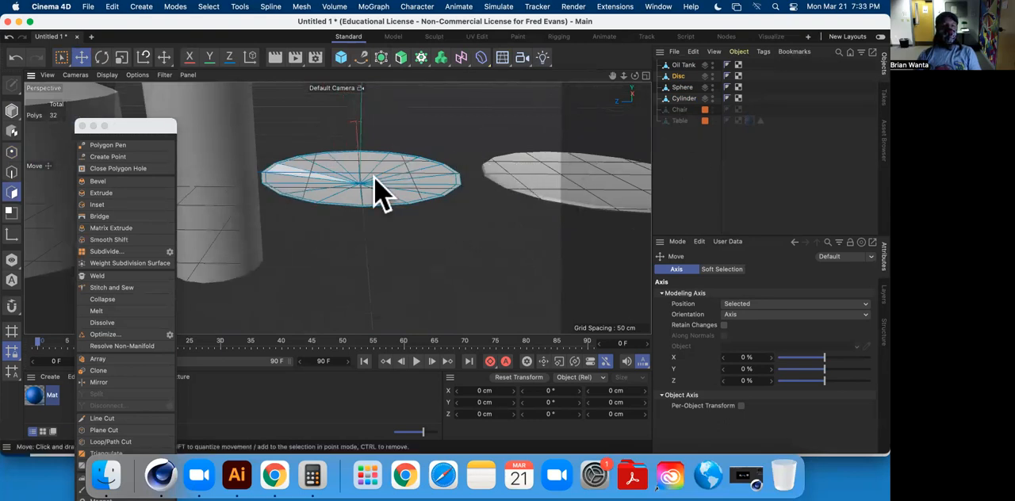
alt+drag(340, 201, 364, 186)
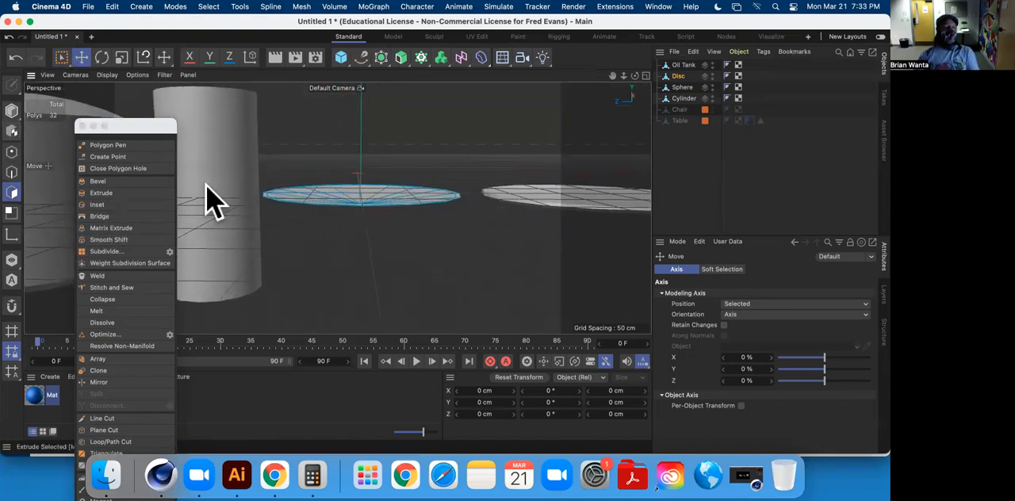
click(68, 64)
drag(238, 136, 492, 273)
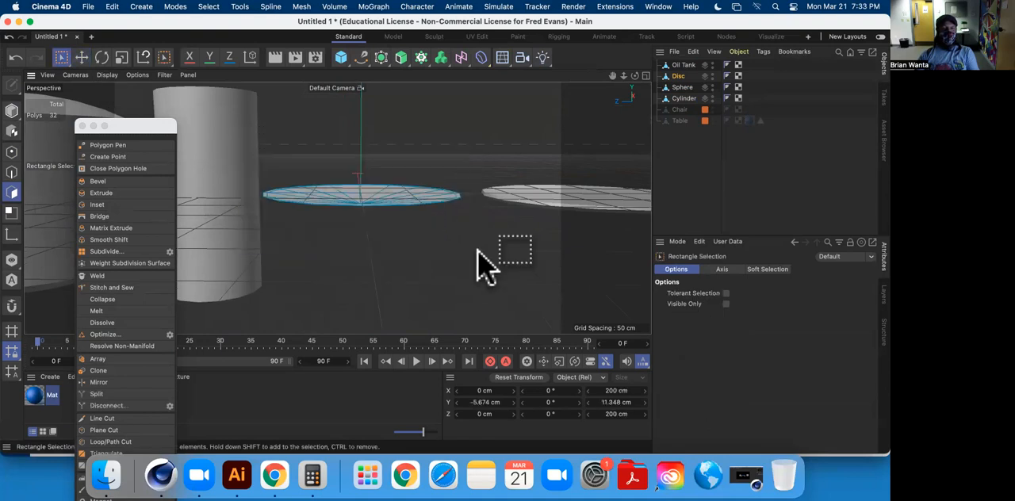
click(111, 193)
drag(444, 275, 416, 276)
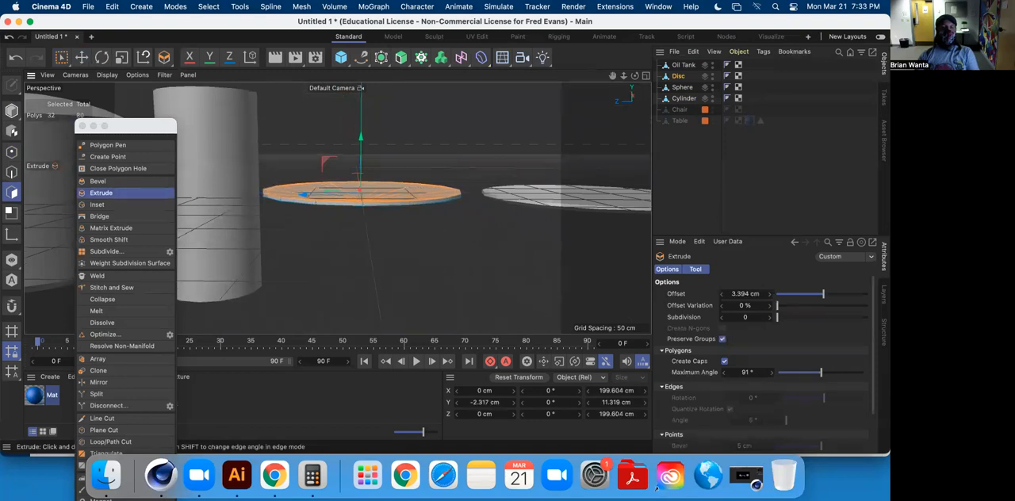
click(85, 59)
click(440, 241)
alt+drag(344, 233, 334, 255)
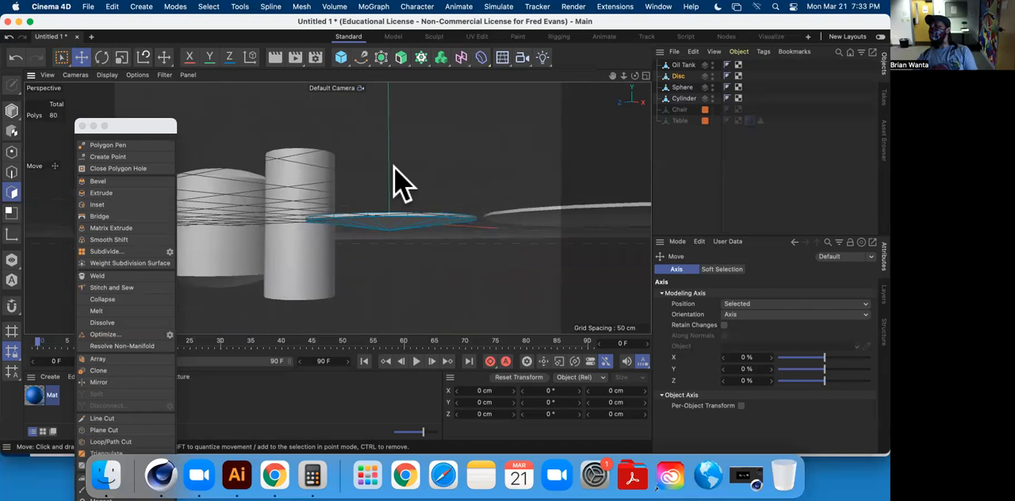
Scale the cylinder along its vertical axis down to a flat round slab about 6 cm high.
alt+drag(470, 177, 362, 166)
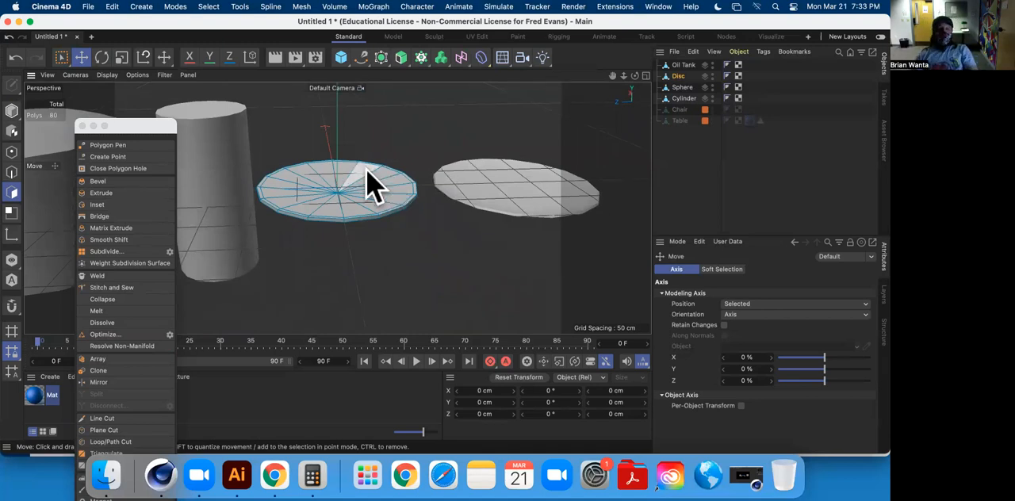
alt+middle_drag(385, 175, 472, 200)
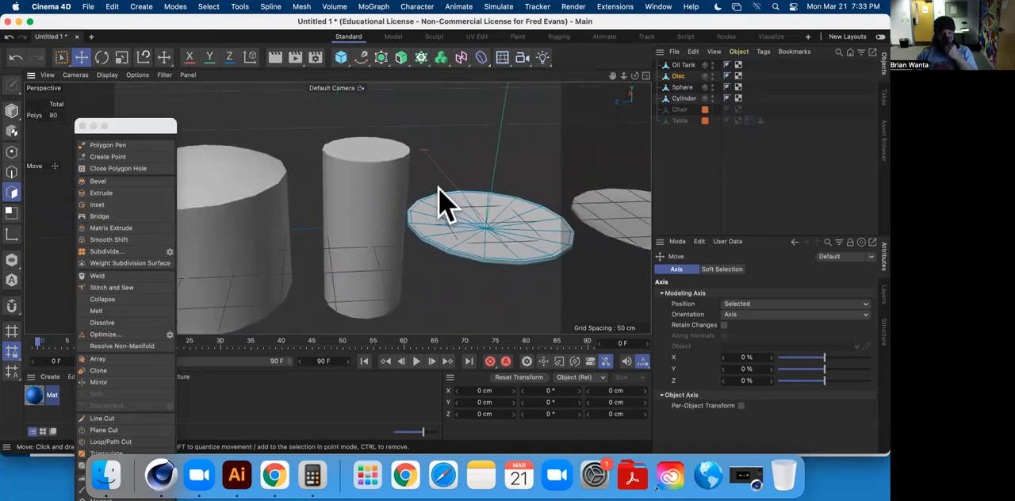
mouse_move(420, 209)
alt+mouse_down()
mouse_move(386, 230)
mouse_move(465, 204)
mouse_move(333, 168)
mouse_move(431, 199)
alt+mouse_up()
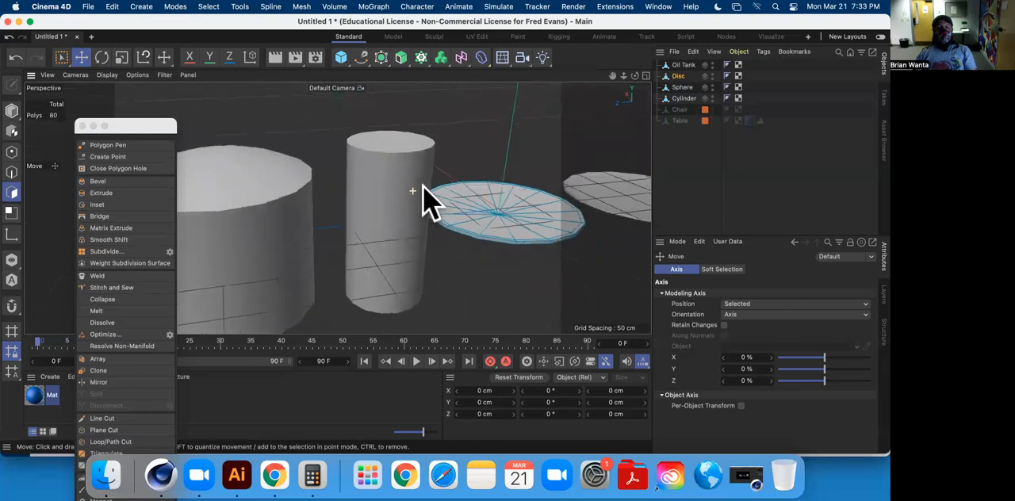
click(682, 98)
click(12, 111)
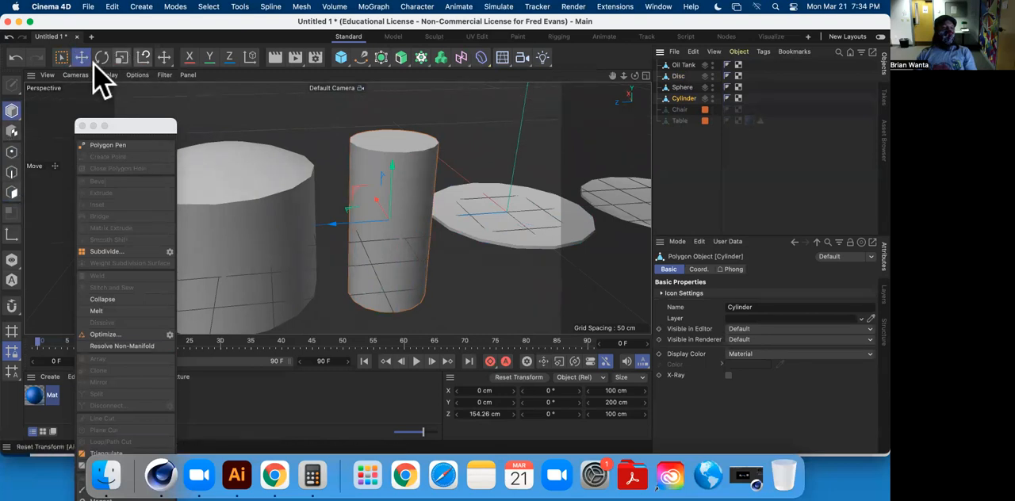
click(121, 58)
drag(395, 172, 405, 222)
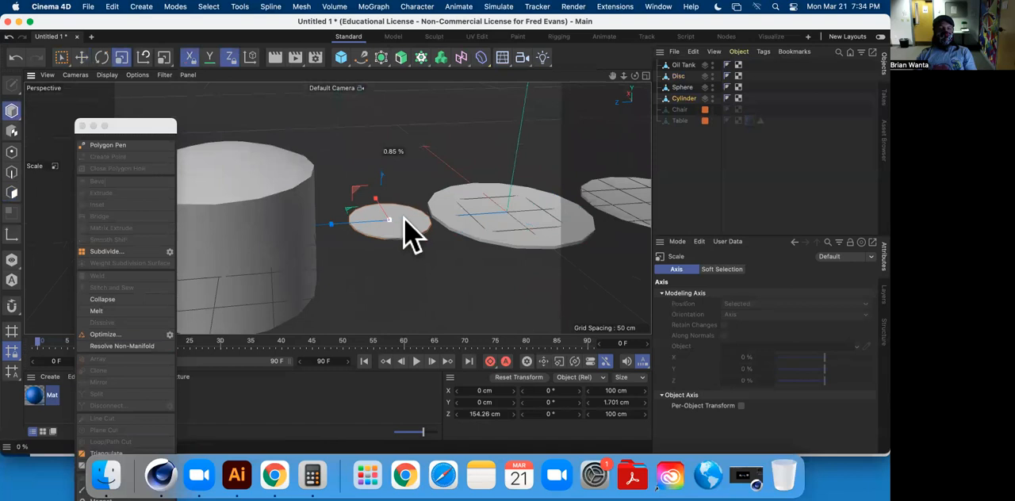
scroll(374, 234, down, 3)
scroll(371, 237, up, 10)
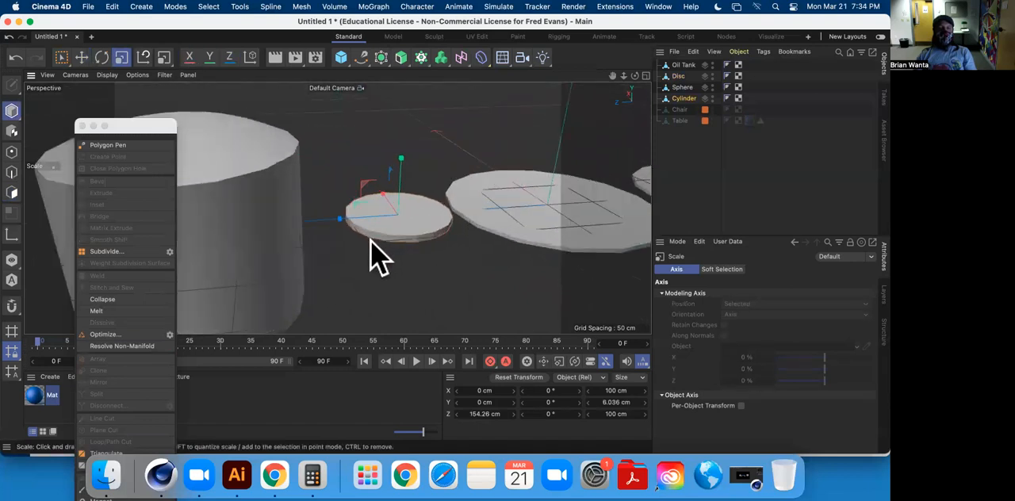
Select all the polygons on the flattened cylinder's top face and inset them by about 2.6 cm.
alt+drag(484, 210, 388, 226)
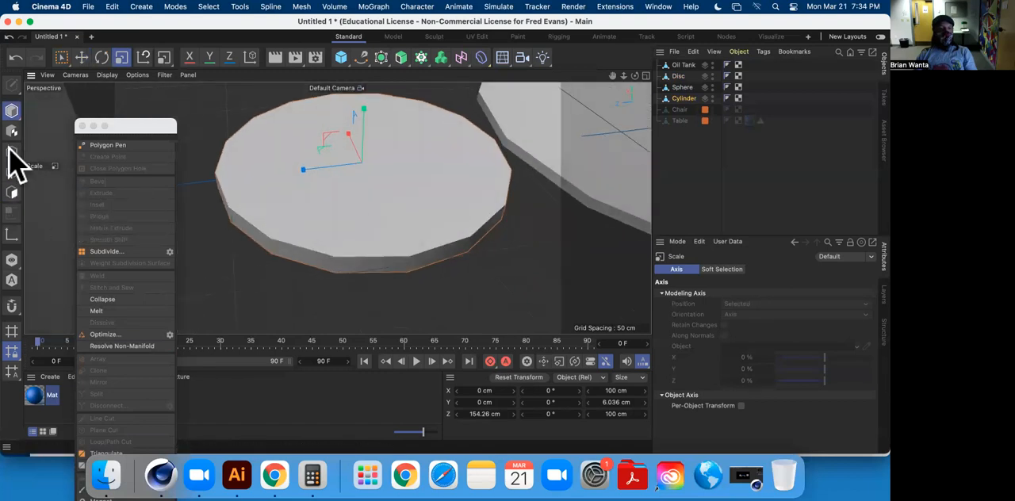
click(12, 193)
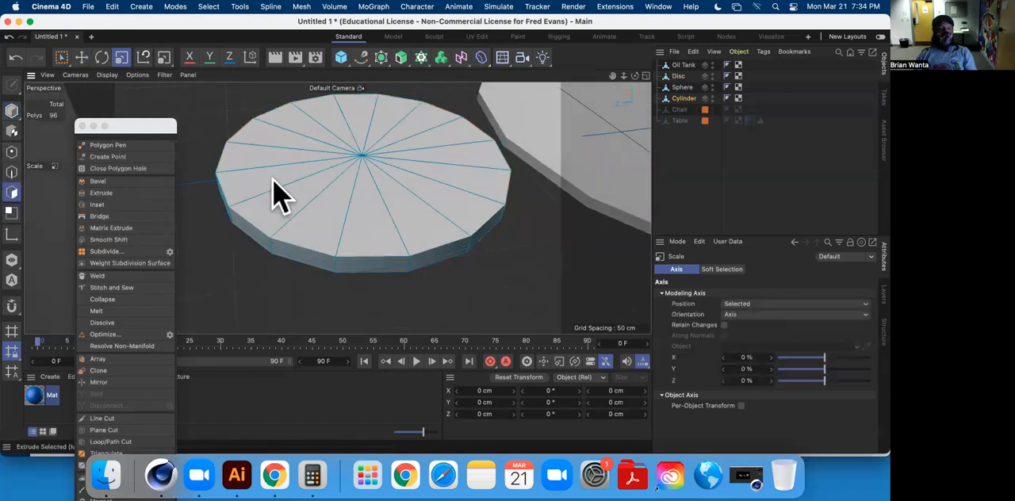
click(59, 57)
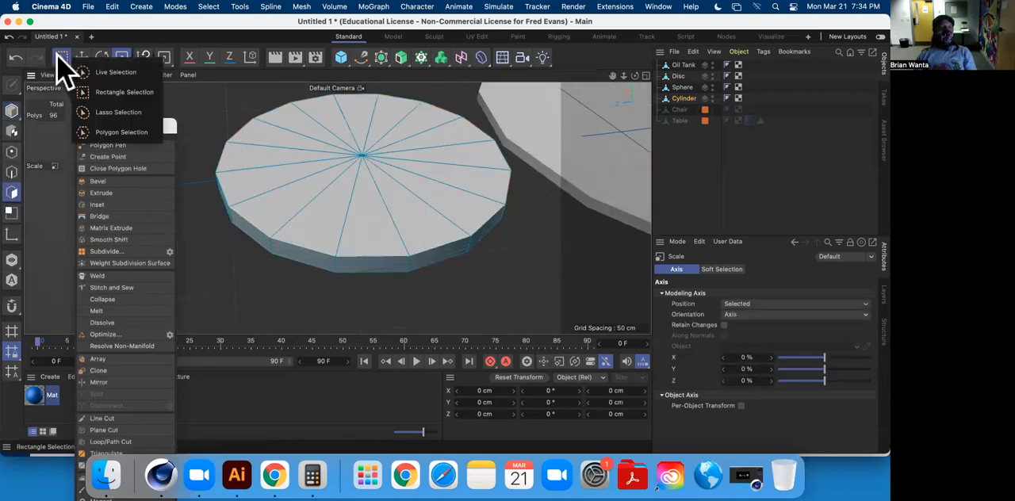
click(117, 72)
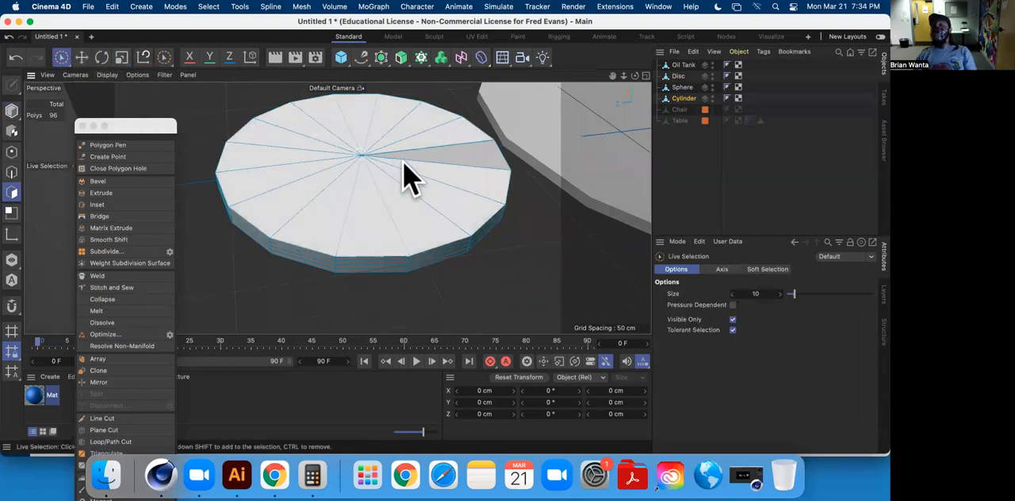
mouse_move(430, 177)
mouse_down()
mouse_move(424, 150)
mouse_move(315, 153)
mouse_move(339, 192)
mouse_move(418, 181)
mouse_up()
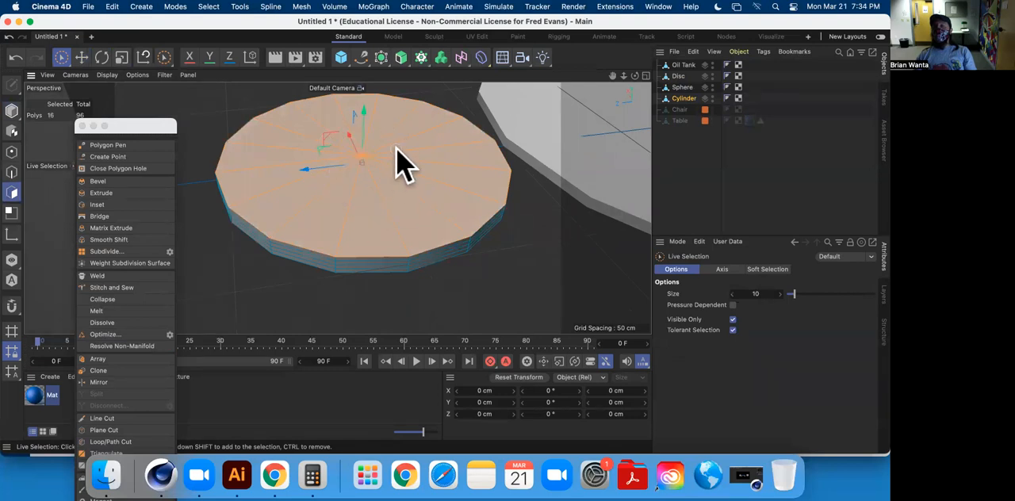
mouse_move(396, 182)
alt+mouse_down()
mouse_move(367, 147)
mouse_move(396, 198)
mouse_move(375, 119)
mouse_move(310, 91)
mouse_move(344, 181)
mouse_move(410, 140)
mouse_move(375, 120)
mouse_move(452, 199)
mouse_move(468, 145)
mouse_move(397, 199)
alt+mouse_up()
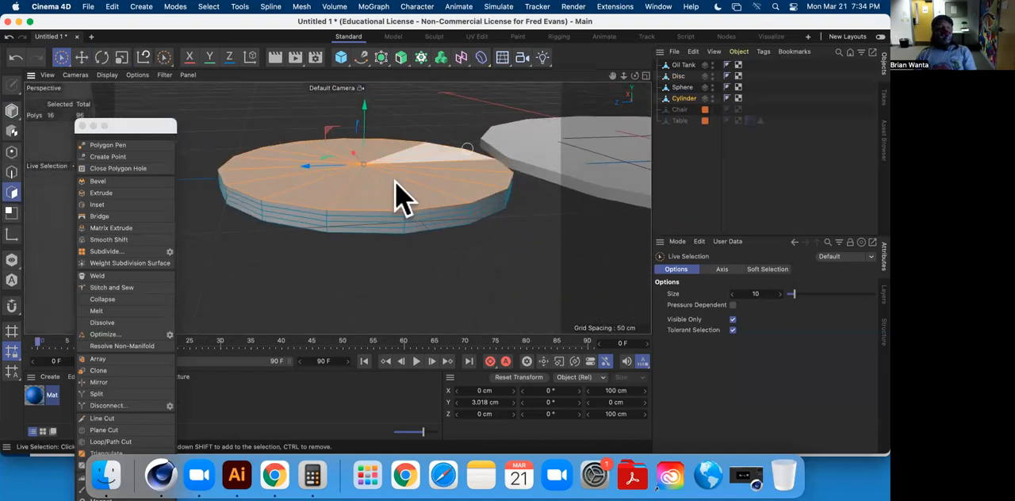
click(117, 206)
drag(471, 274, 474, 273)
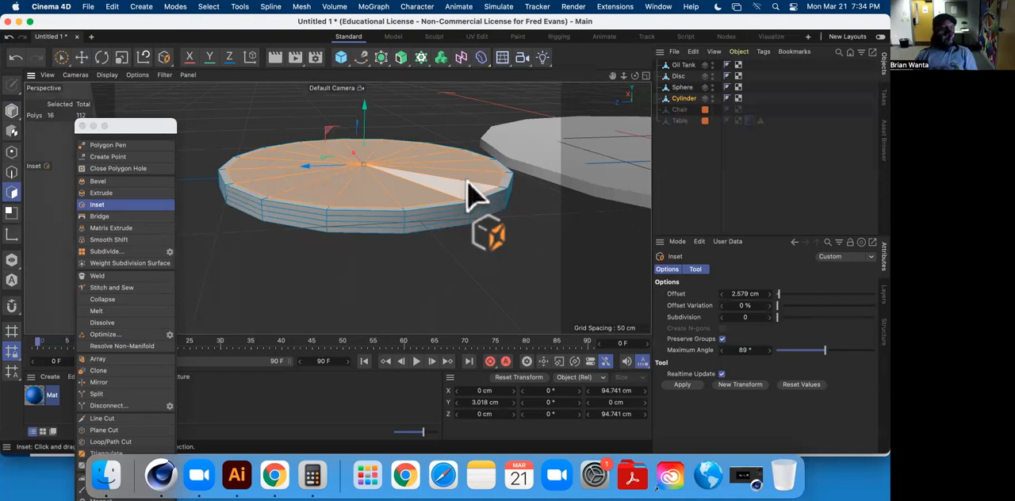
Extrude the cylinder's inset top polygons downward by about -4.9 cm with Create Caps disabled to leave a raised rim.
click(120, 191)
drag(528, 240, 509, 240)
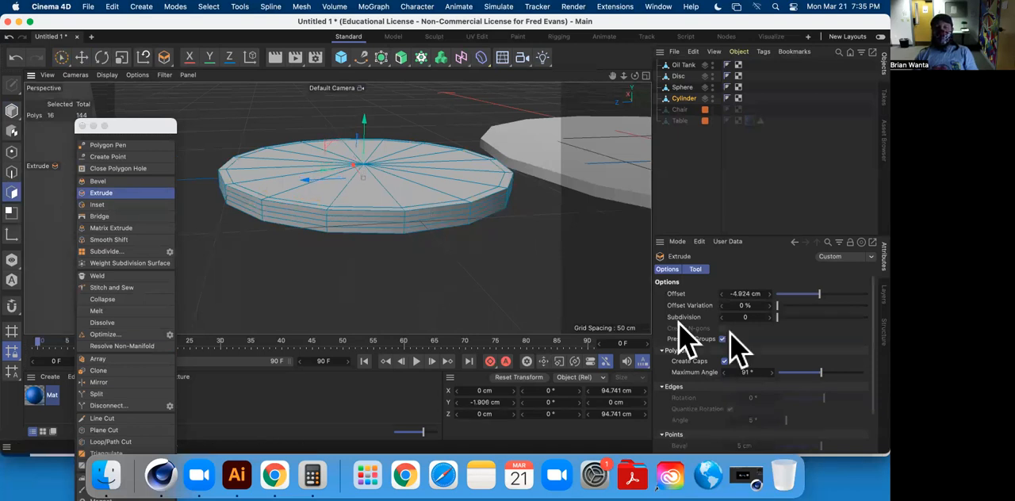
click(723, 361)
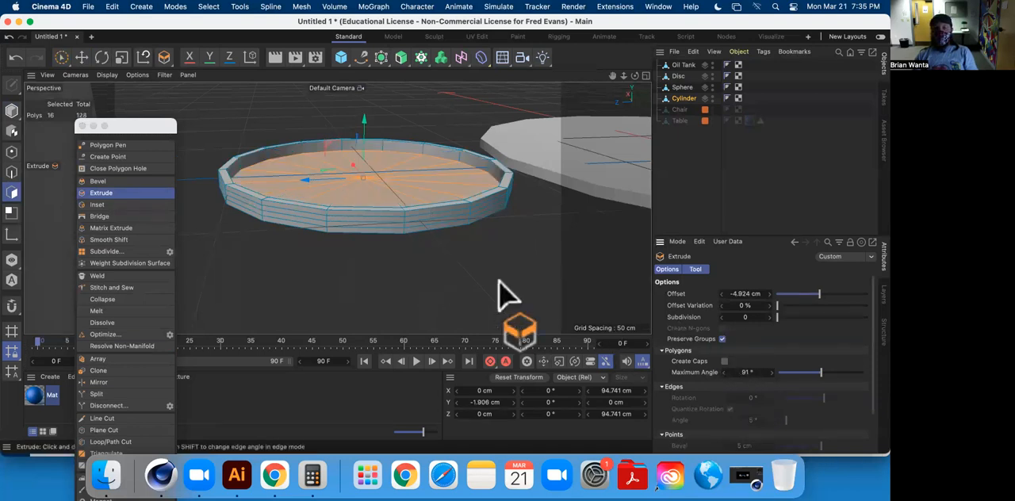
drag(366, 124, 415, 147)
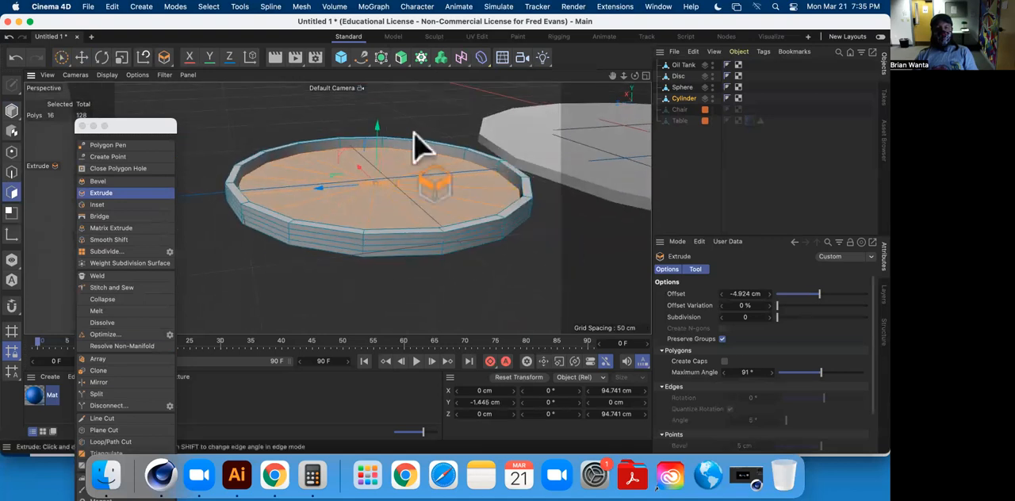
scroll(507, 226, down, 10)
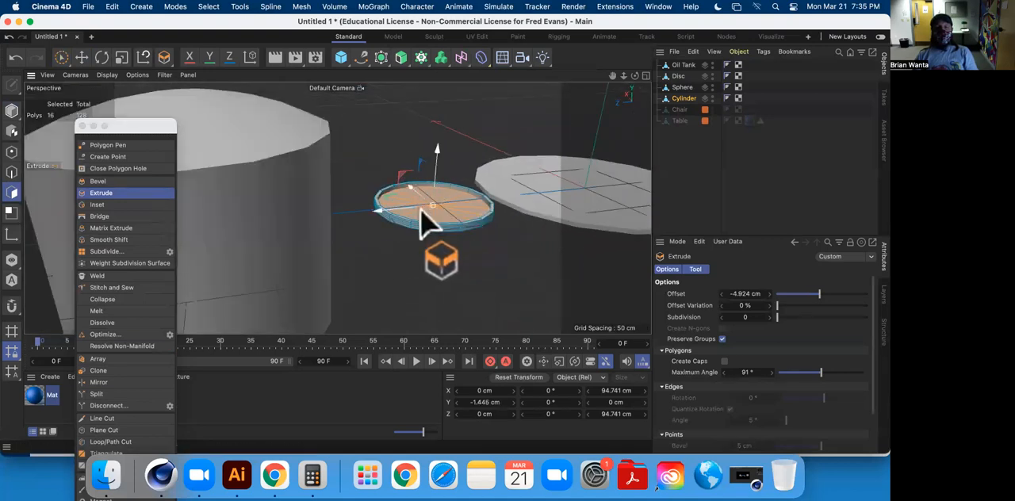
Select the Oil Tank as a whole object and raise it to about 77.1 cm on Y.
alt+drag(337, 236, 254, 188)
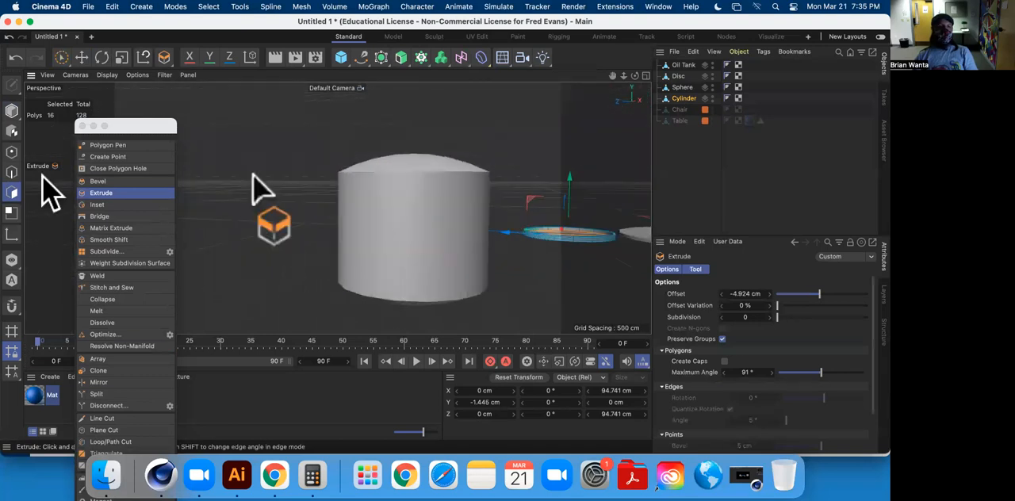
click(81, 57)
click(681, 66)
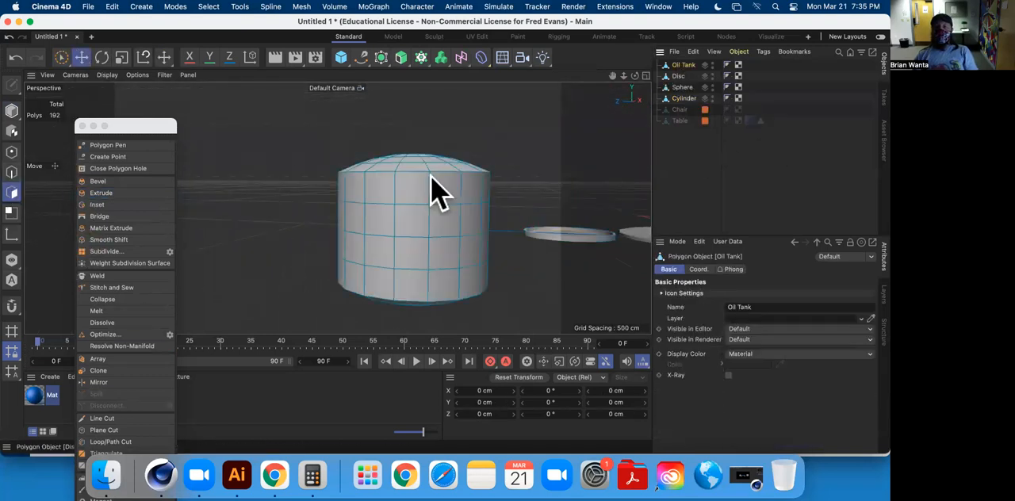
click(11, 111)
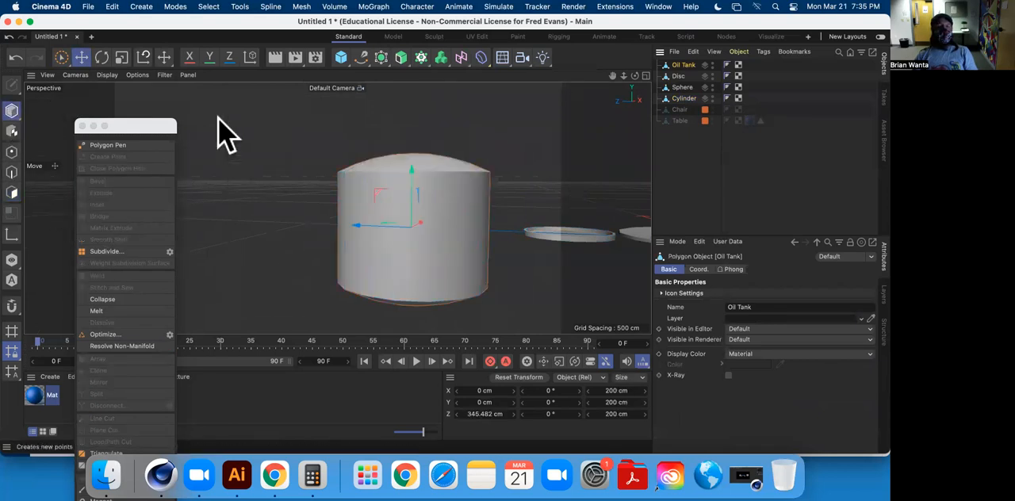
alt+drag(390, 273, 452, 265)
drag(383, 179, 376, 129)
alt+drag(428, 280, 147, 148)
Scale the oil tank along its vertical axis down to a height of about 126 cm.
click(121, 57)
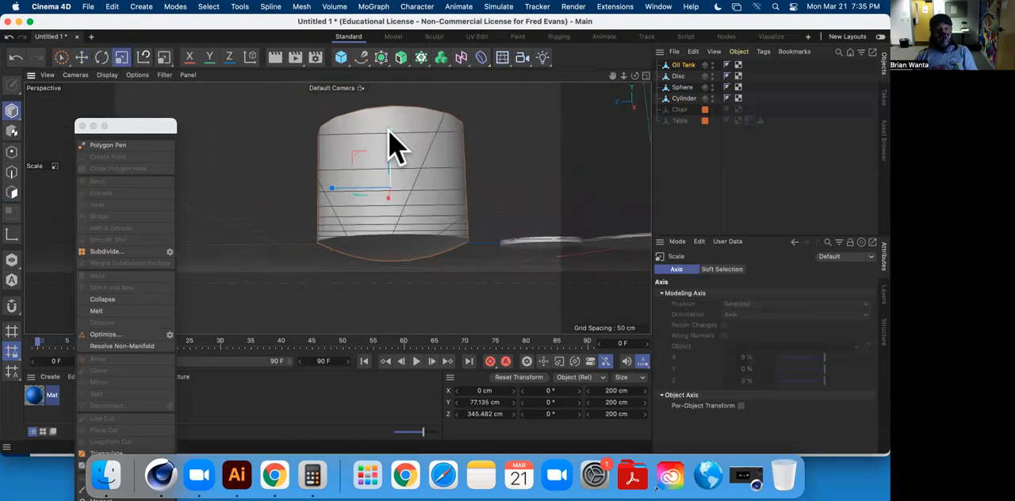
middle_click(409, 168)
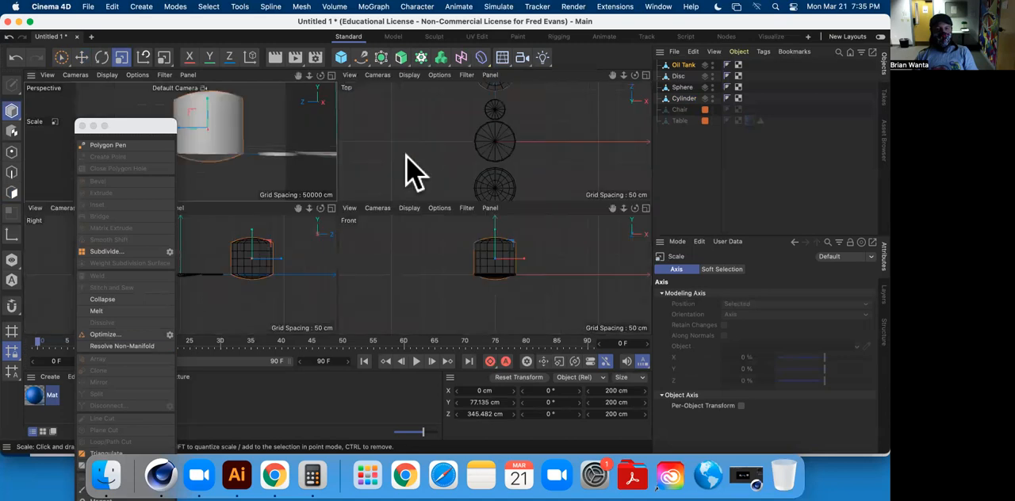
middle_click(555, 289)
scroll(401, 222, up, 5)
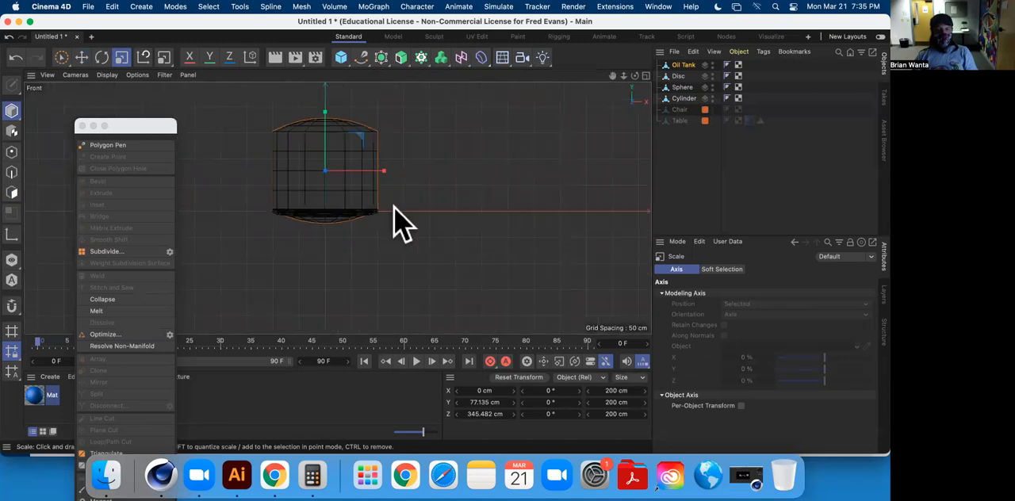
scroll(444, 230, down, 4)
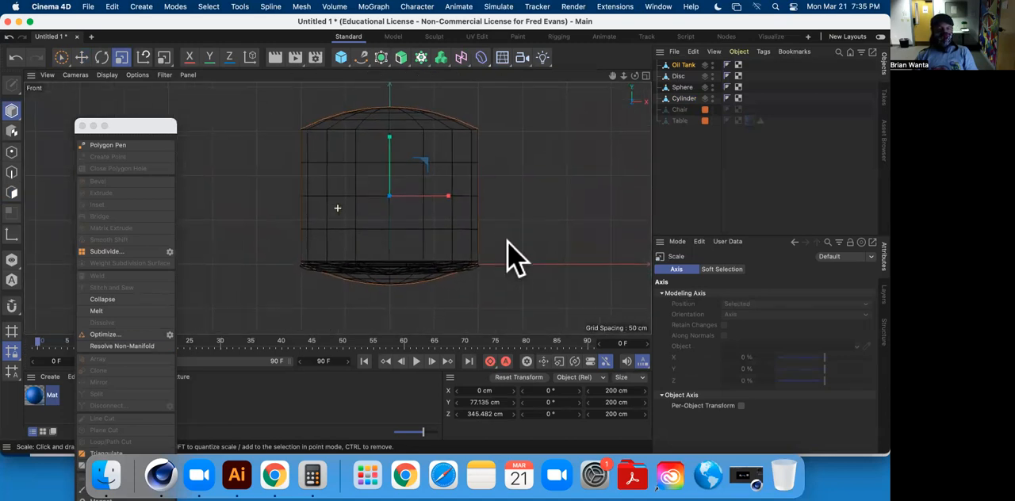
middle_click(490, 236)
middle_click(284, 282)
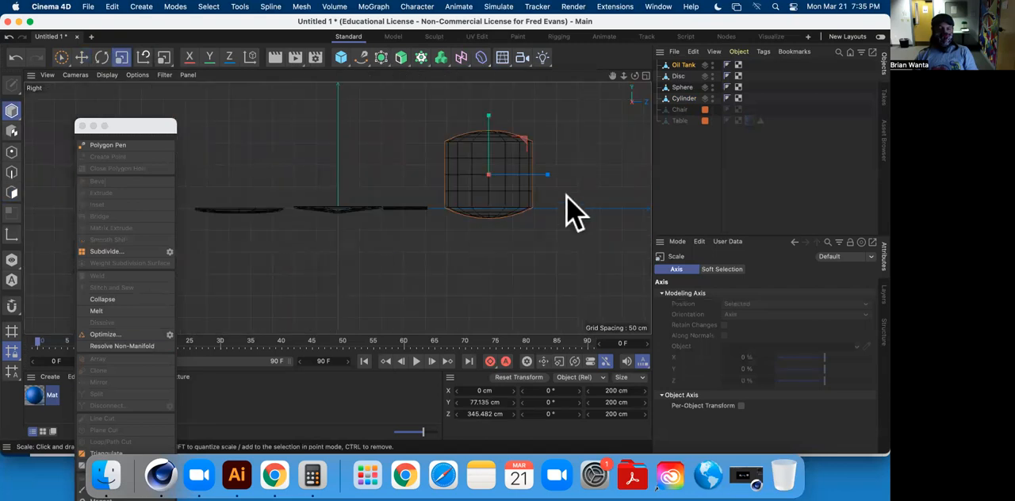
scroll(566, 203, up, 6)
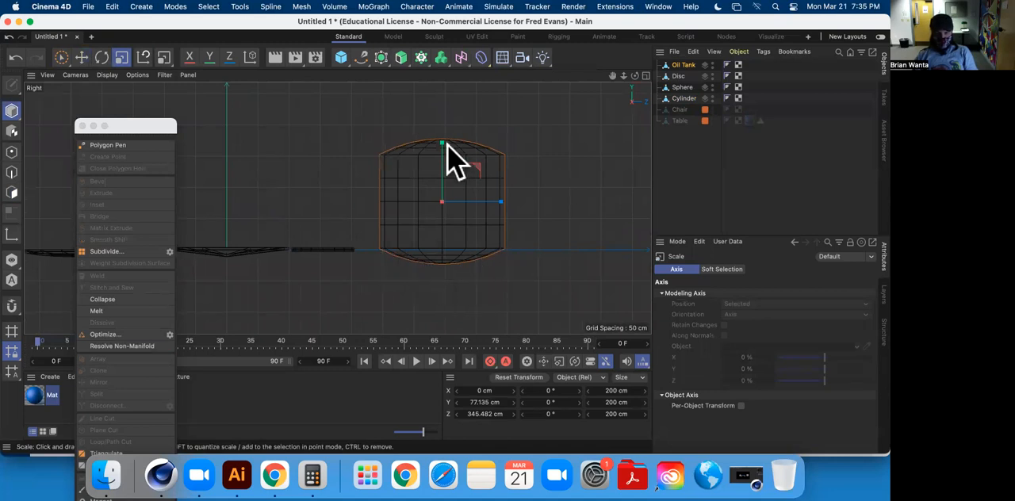
drag(441, 144, 444, 162)
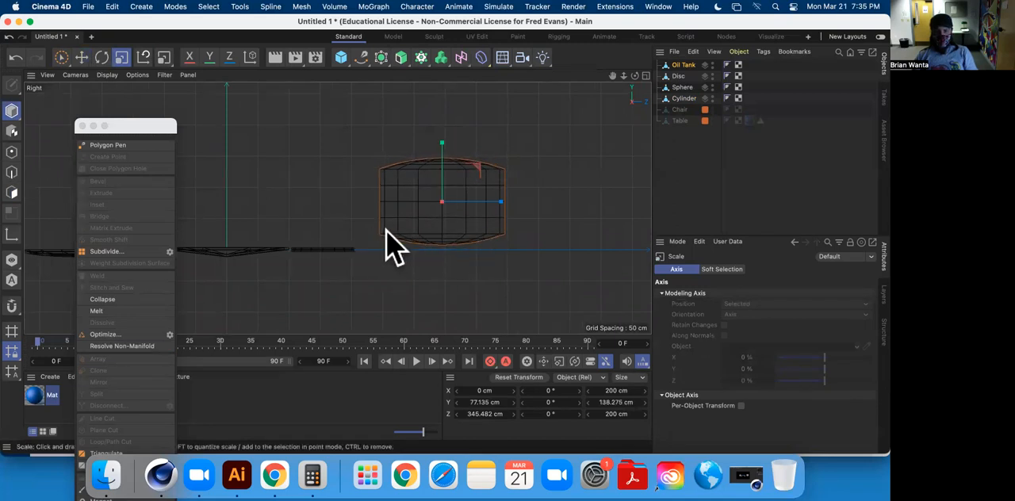
drag(442, 144, 451, 169)
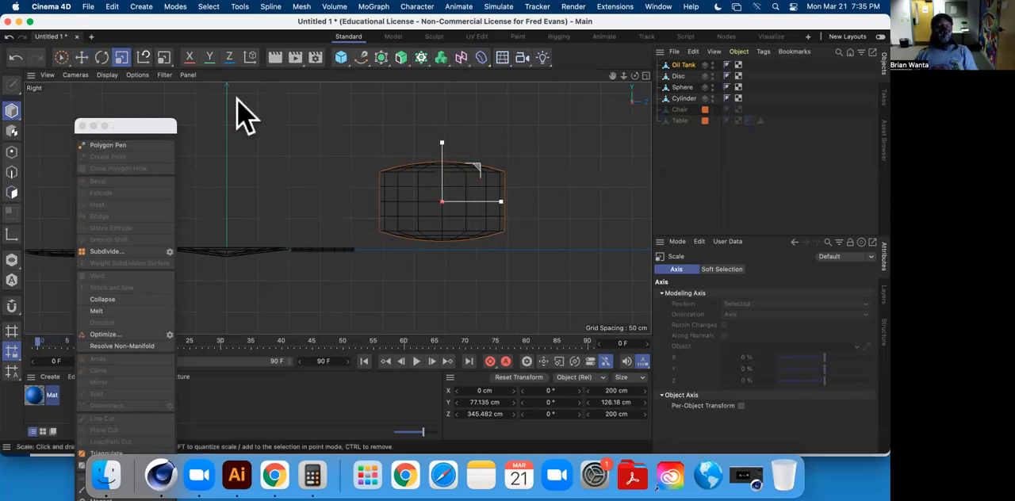
Lower the oil tank to about 54 cm on Y.
middle_click(262, 175)
middle_click(261, 169)
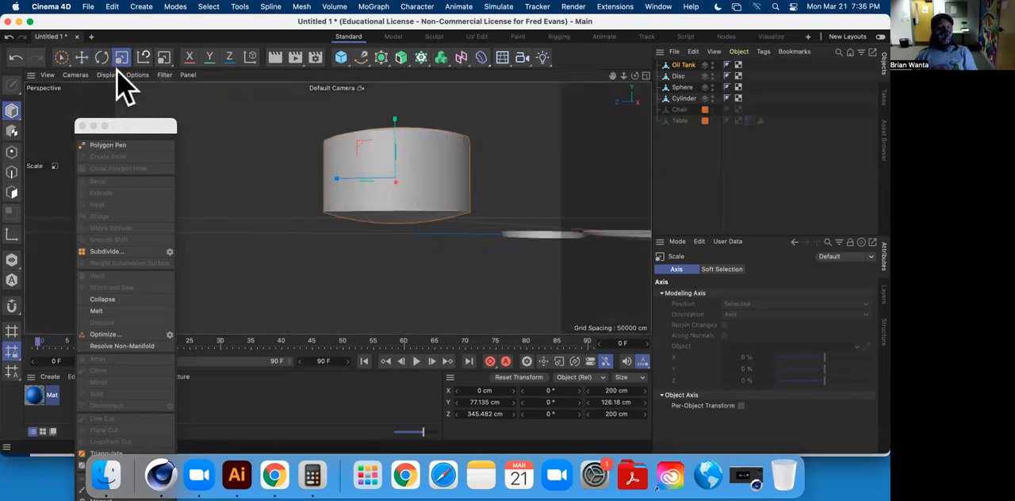
click(80, 58)
drag(395, 119, 401, 137)
scroll(424, 210, up, 2)
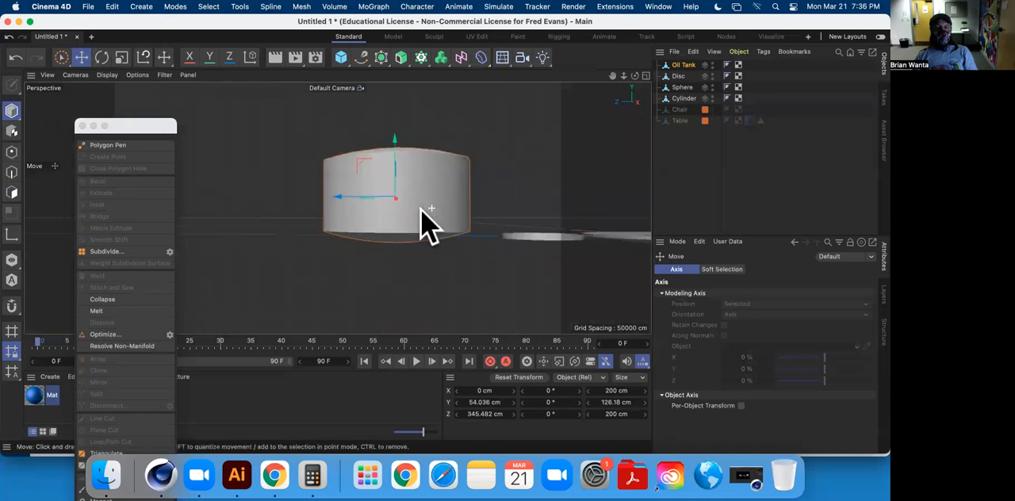
Select the oil tank's domed top and upper side polygons in the Right view and delete them, keeping the lower wall and base.
click(12, 193)
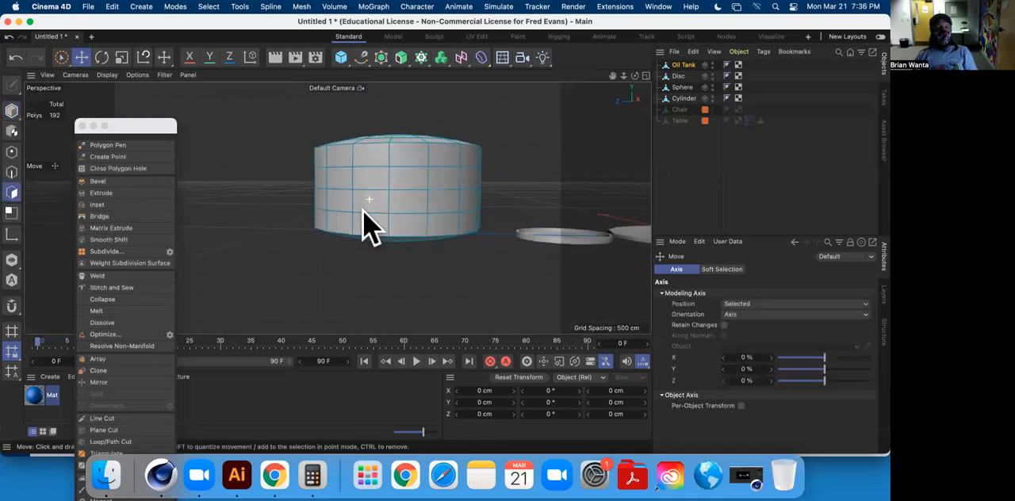
alt+drag(379, 203, 375, 197)
alt+drag(312, 136, 317, 158)
drag(59, 57, 111, 93)
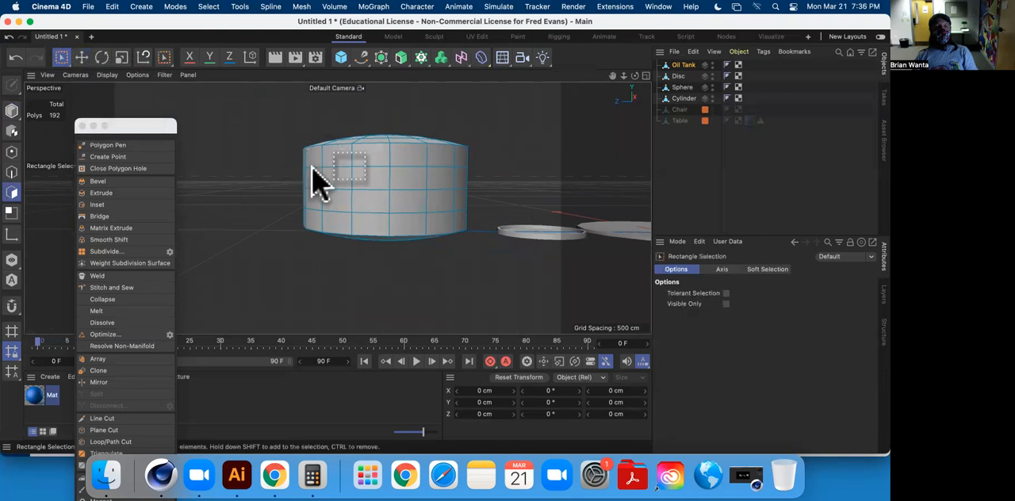
middle_click(333, 187)
middle_click(263, 255)
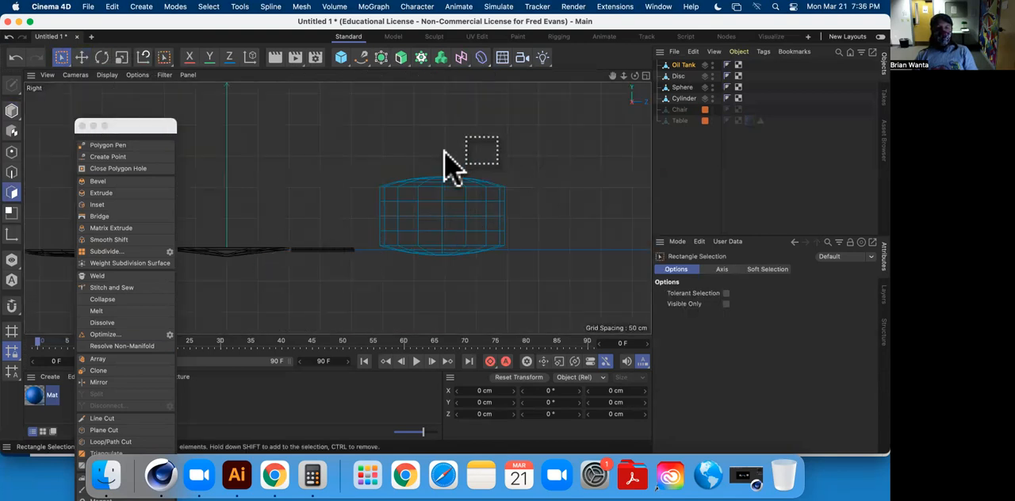
drag(339, 134, 555, 235)
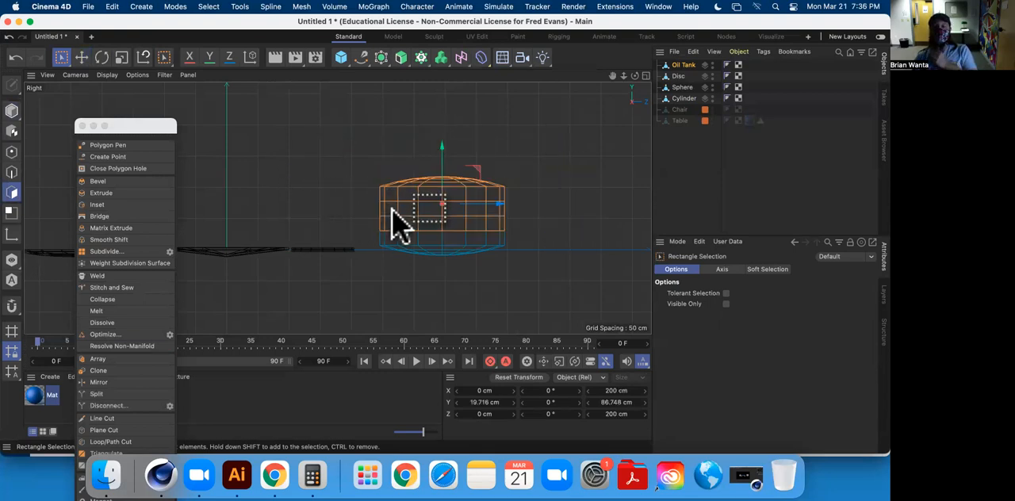
drag(348, 122, 538, 236)
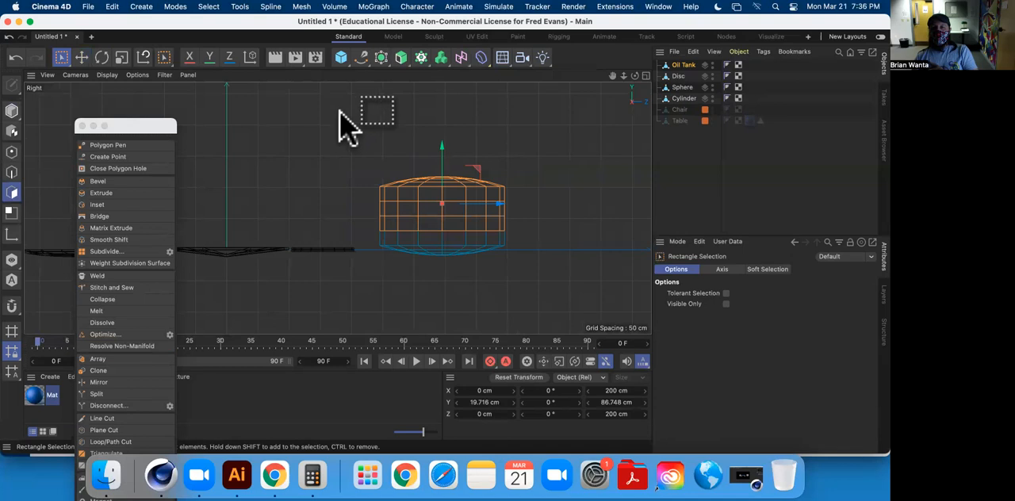
drag(342, 106, 553, 240)
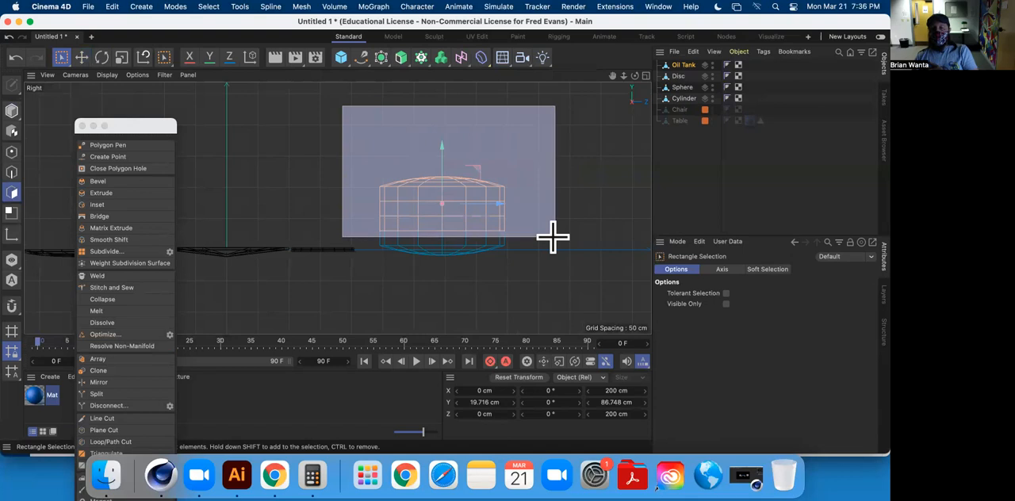
drag(553, 237, 553, 237)
middle_click(347, 174)
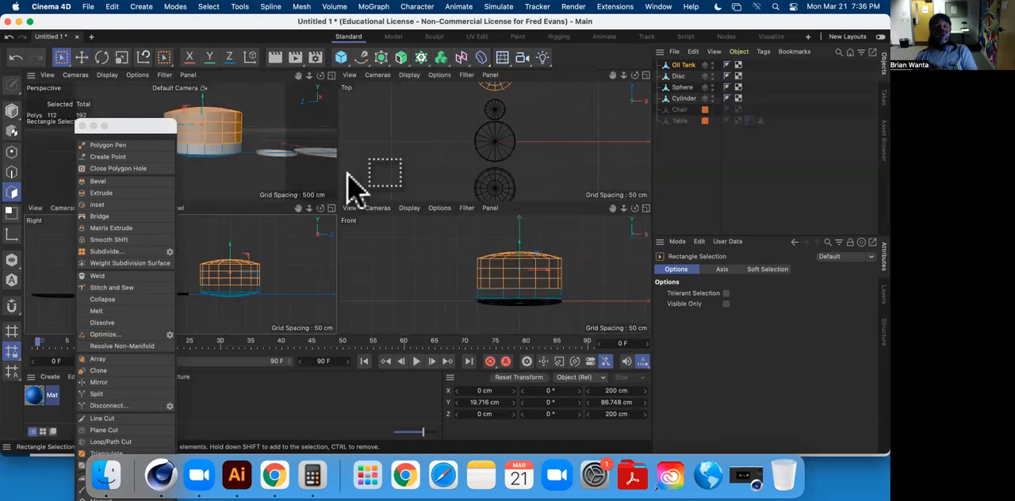
middle_click(278, 169)
key(Delete)
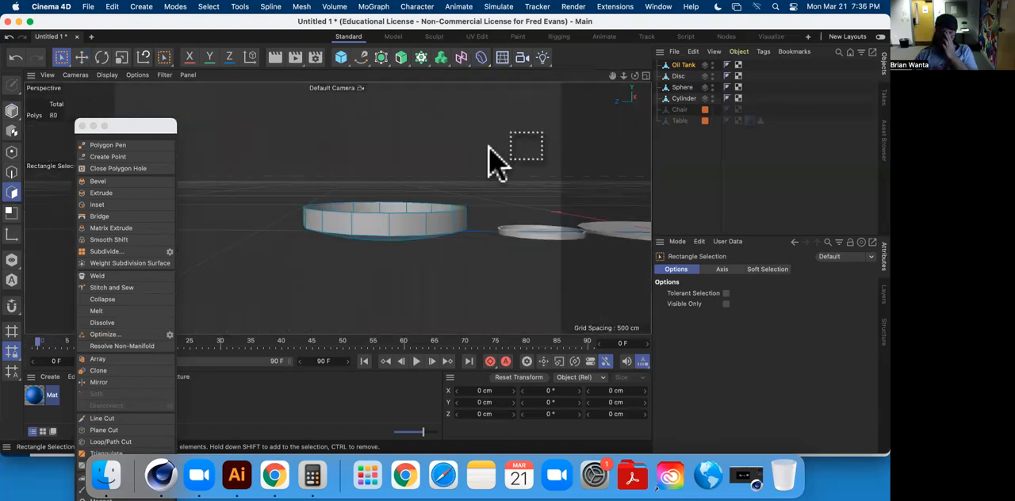
Select the edge loop around the oil tank's open rim and lower it to about -42.5 cm on Y.
click(81, 57)
click(11, 172)
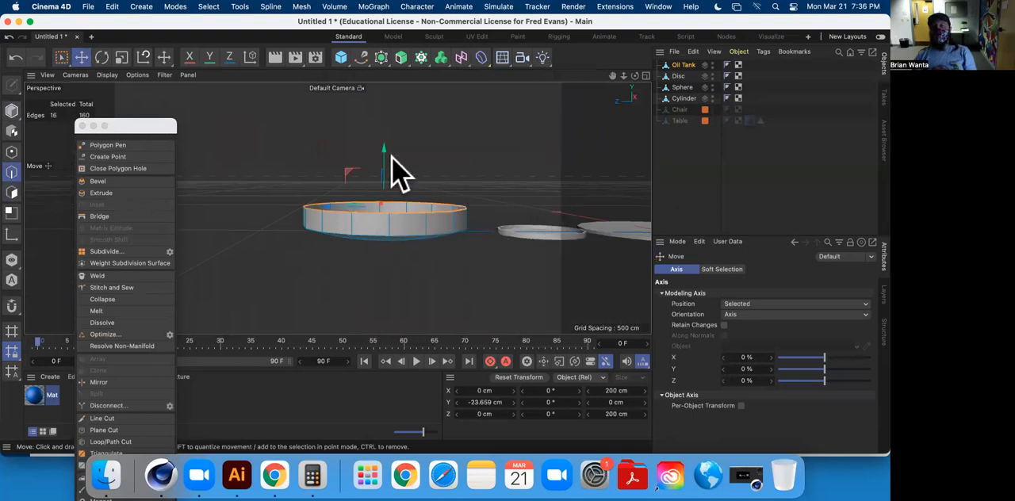
drag(388, 152, 395, 162)
scroll(420, 274, up, 5)
mouse_move(388, 243)
alt+mouse_down()
mouse_move(344, 225)
mouse_move(407, 229)
mouse_move(401, 219)
mouse_move(520, 260)
mouse_move(596, 256)
mouse_move(531, 227)
mouse_move(474, 256)
mouse_move(555, 282)
mouse_move(460, 240)
mouse_move(460, 283)
mouse_move(552, 283)
mouse_move(469, 265)
mouse_move(452, 240)
mouse_move(396, 252)
alt+mouse_up()
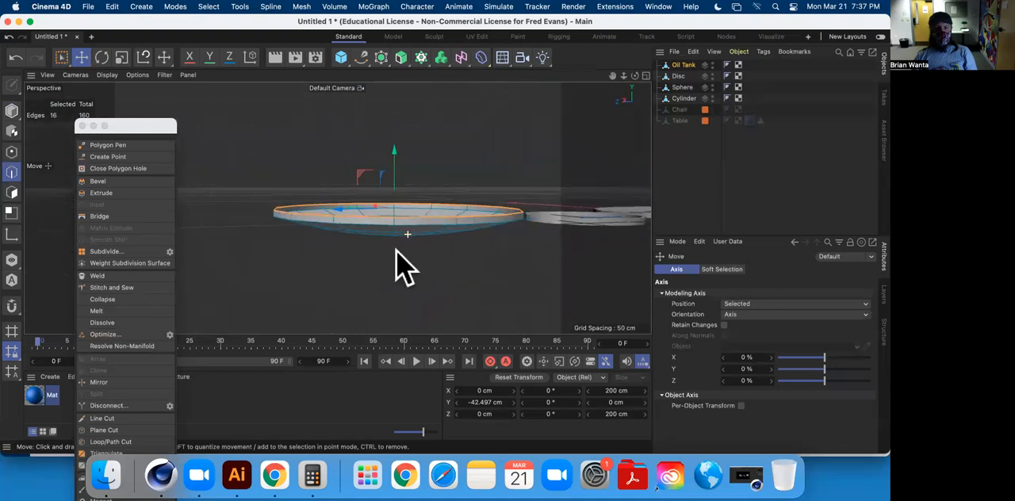
Select the ring of side wall polygons all the way around the oil tank in polygon mode.
double_click(313, 231)
click(314, 231)
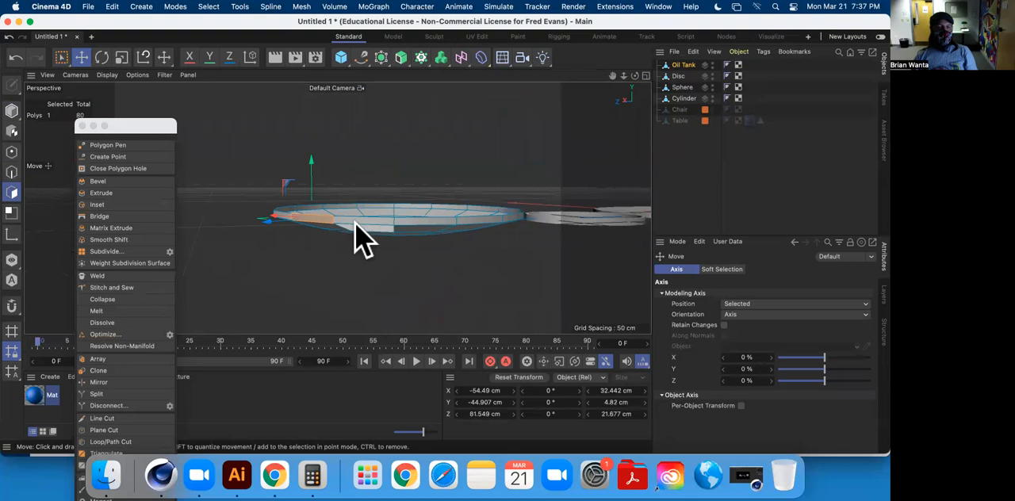
shift+click(405, 219)
shift+click(488, 219)
shift+click(512, 217)
alt+drag(535, 220, 446, 208)
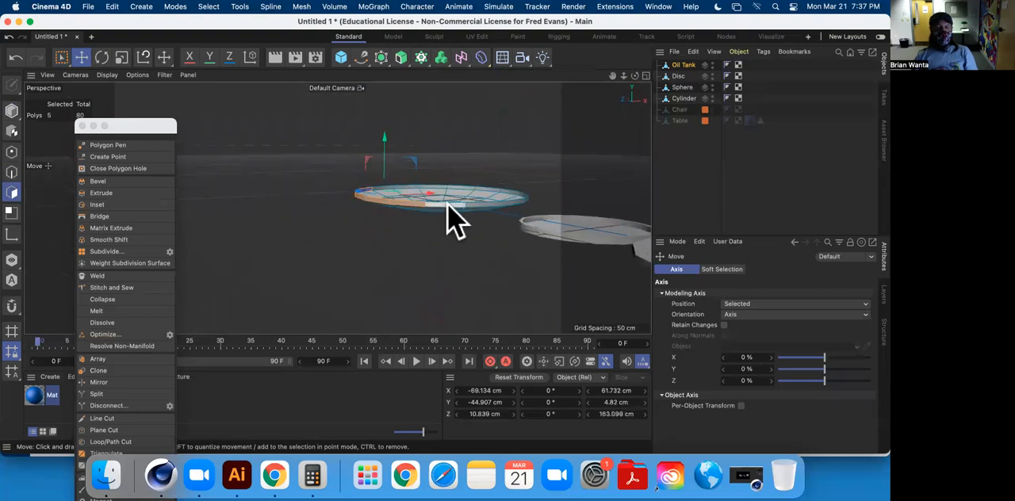
shift+click(446, 204)
shift+click(476, 203)
shift+click(504, 203)
alt+drag(506, 207, 386, 212)
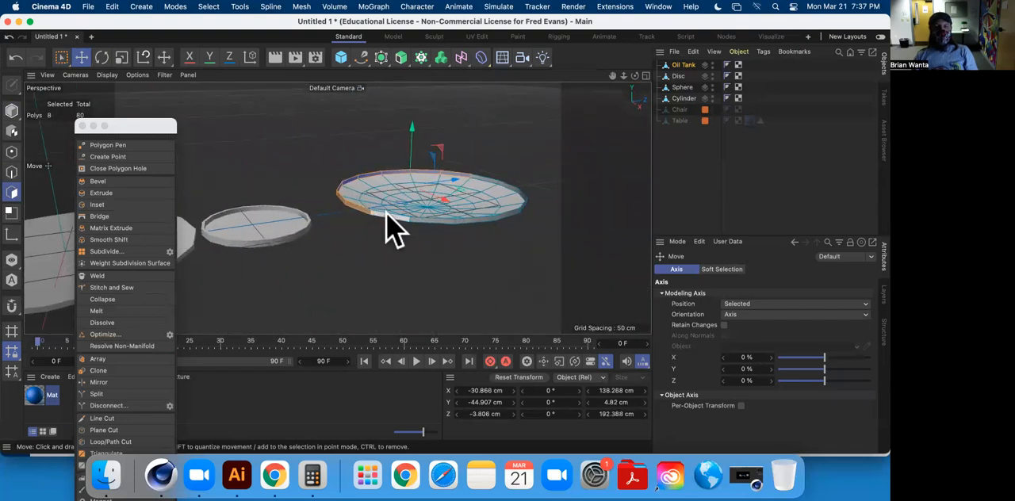
shift+click(389, 229)
shift+click(422, 227)
shift+click(500, 214)
alt+drag(529, 208, 279, 208)
shift+click(292, 205)
shift+click(341, 207)
alt+drag(393, 229, 344, 199)
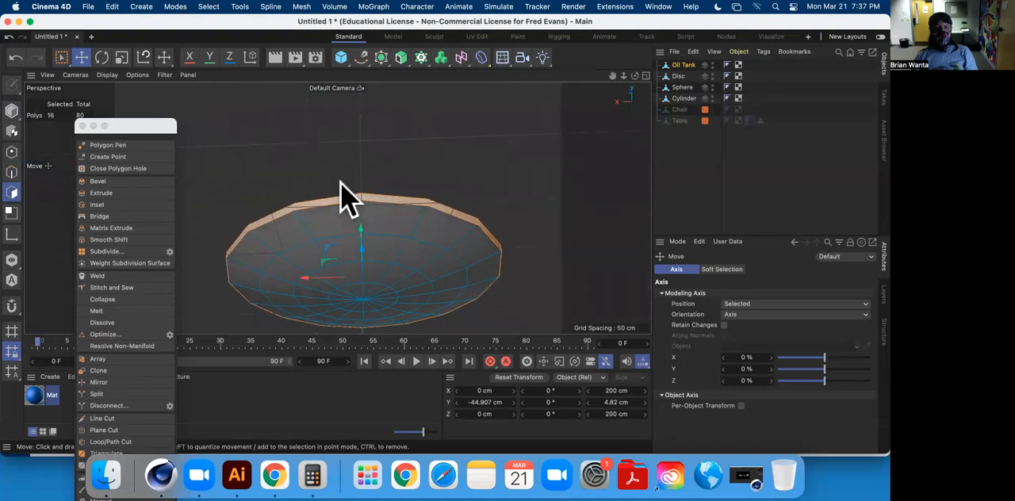
Add polygons on the oil tank's curved base to the side wall selection.
shift+click(344, 227)
shift+click(374, 230)
shift+click(400, 242)
shift+click(437, 245)
shift+click(474, 271)
shift+click(474, 288)
shift+click(460, 280)
alt+drag(428, 206, 302, 230)
Select all of the oil tank's polygons with Rectangle Selection, extrude them by about 3.8 cm, and clear the selection.
click(58, 58)
alt+drag(388, 202, 535, 252)
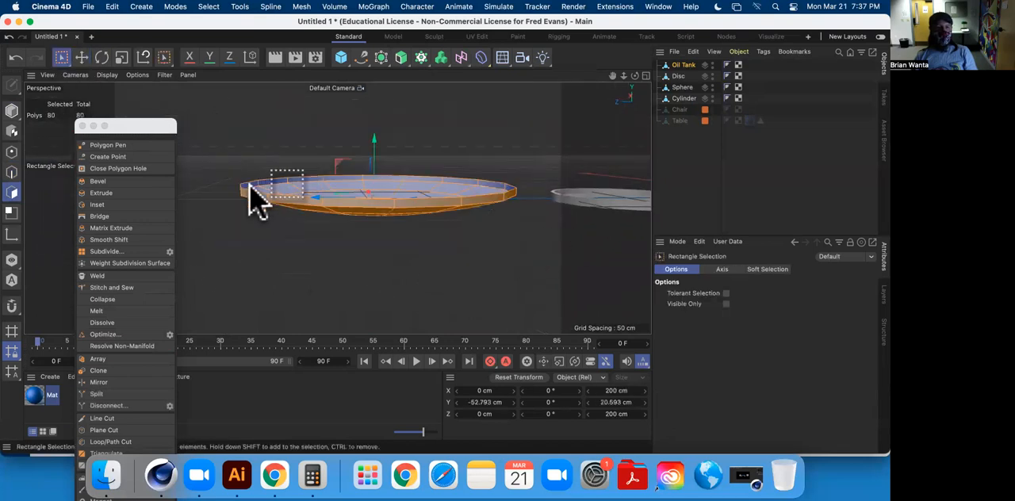
click(102, 193)
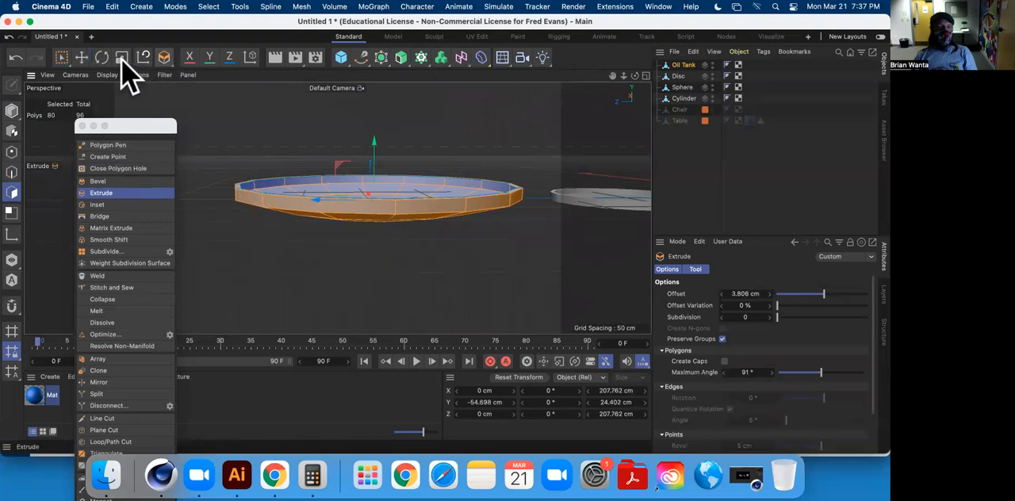
click(82, 60)
click(444, 267)
Add a loop cut around the oil tank's underside at about 16.9% offset, just outside an existing edge ring.
alt+drag(444, 266, 359, 208)
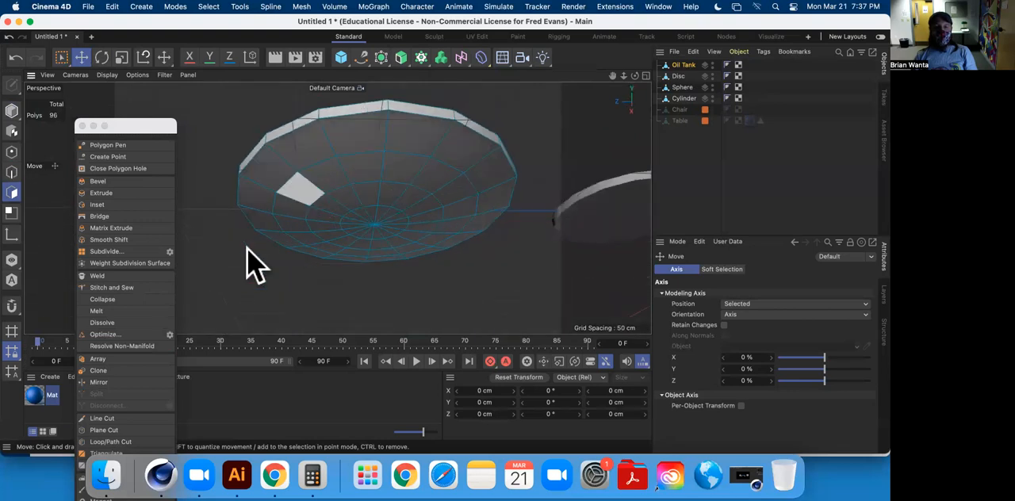
click(139, 442)
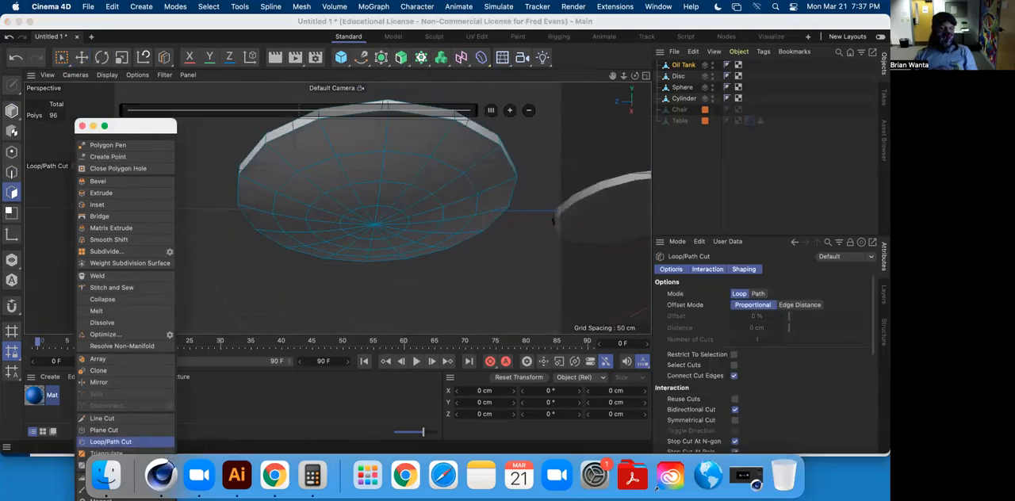
click(325, 193)
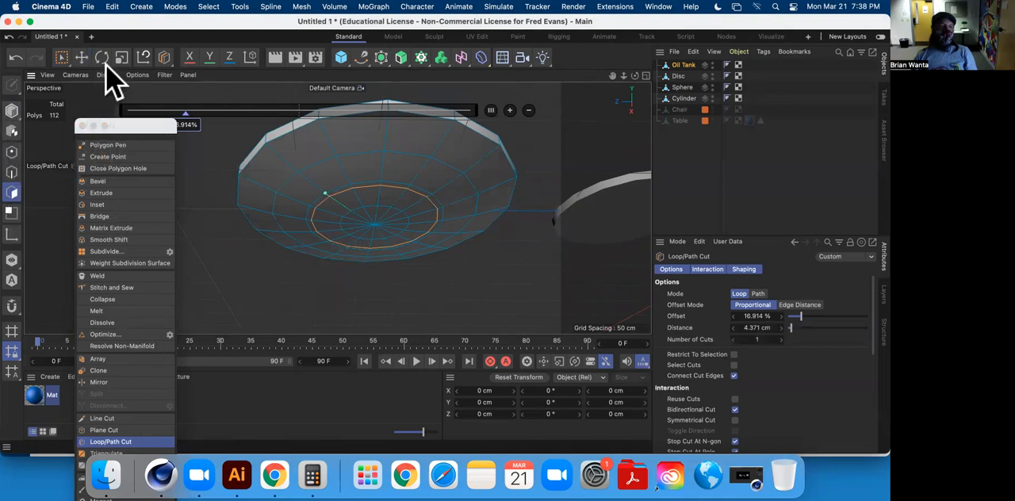
Select the full ring of narrow polygons beside the new loop cut on the oil tank's underside.
click(82, 58)
click(319, 199)
shift+click(340, 190)
shift+click(378, 186)
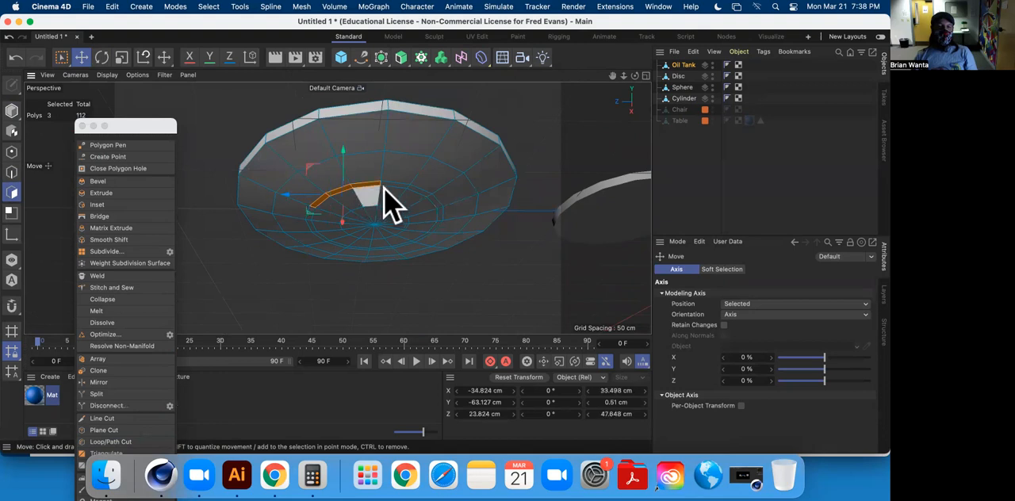
shift+click(391, 185)
shift+click(409, 189)
shift+click(435, 204)
shift+click(438, 213)
shift+click(438, 224)
shift+click(425, 234)
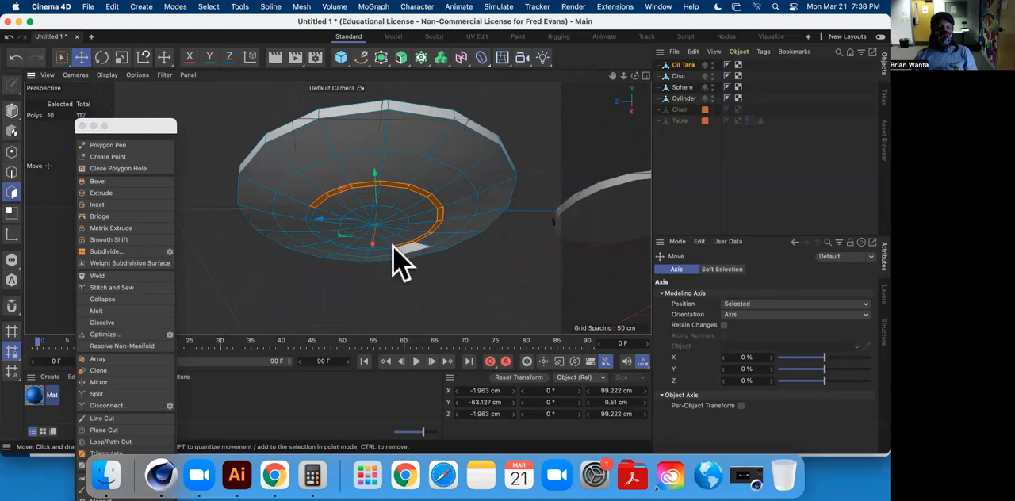
shift+click(355, 251)
shift+click(311, 222)
shift+click(310, 211)
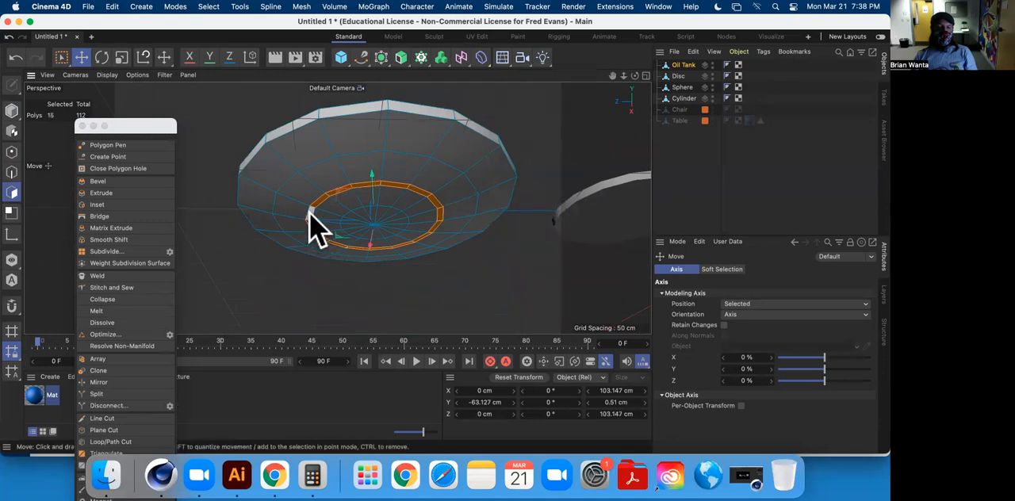
Try extruding the narrow underside ring by about 2.7 cm to form a plate foot.
click(101, 193)
drag(247, 239, 379, 184)
alt+drag(379, 183, 366, 140)
scroll(374, 227, down, 2)
scroll(357, 238, up, 8)
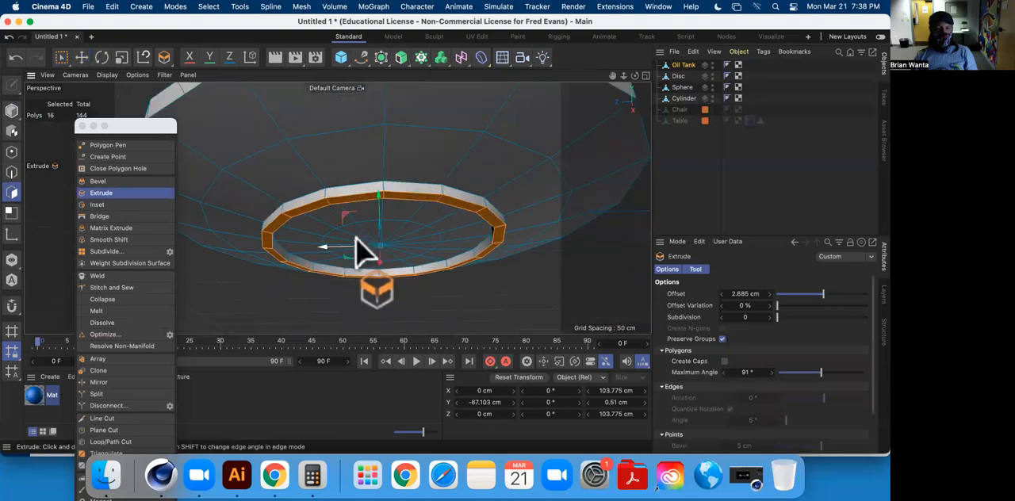
scroll(357, 238, up, 6)
alt+drag(396, 239, 374, 254)
scroll(380, 222, down, 10)
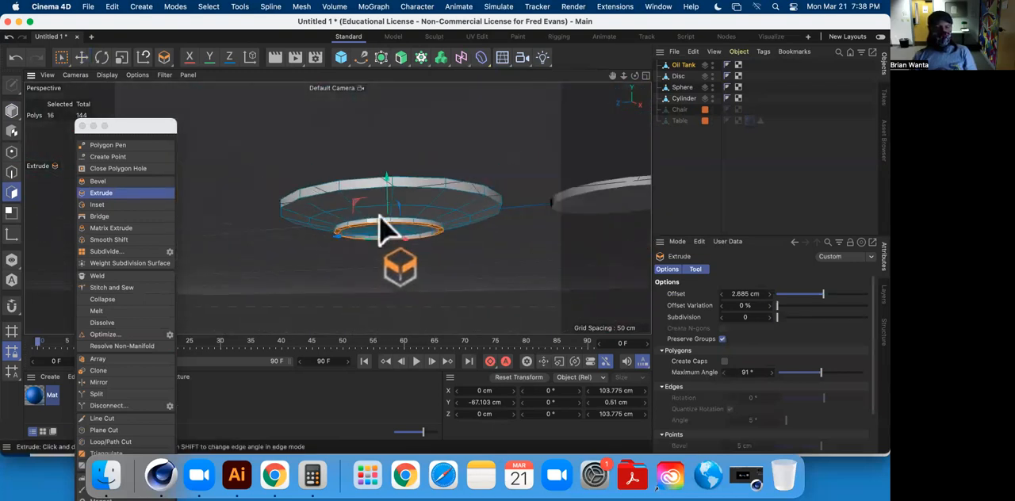
click(81, 57)
click(289, 131)
alt+drag(321, 147, 398, 272)
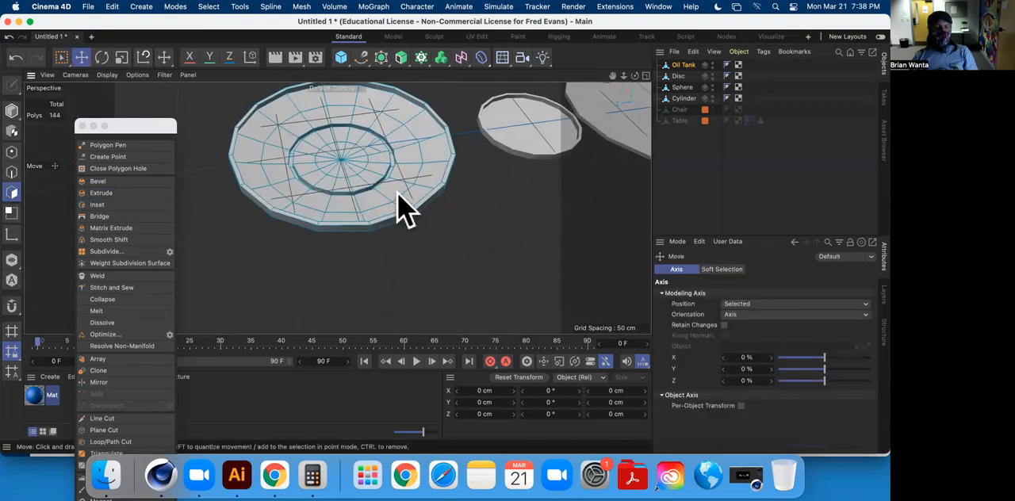
Undo the deselection and the extrusion of the underside ring.
key(super+z)
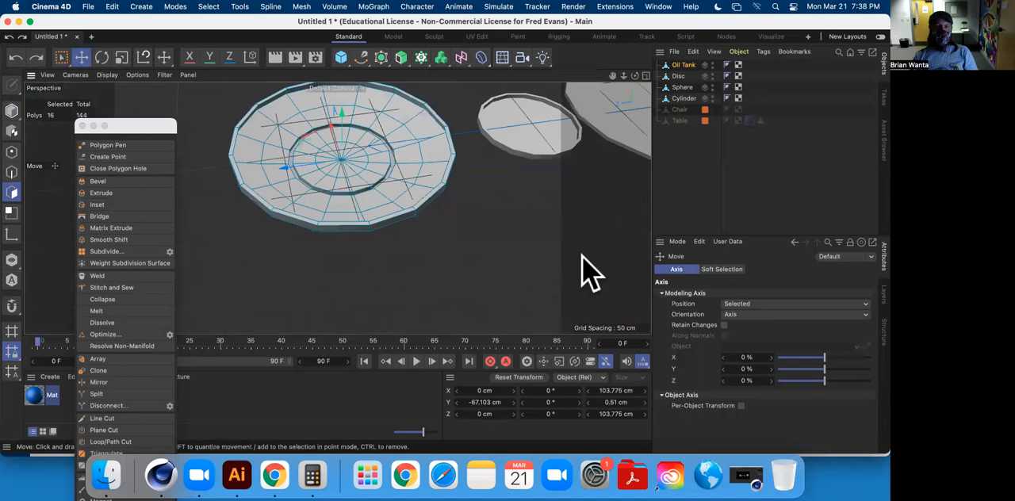
alt+drag(566, 272, 284, 171)
scroll(389, 226, down, 5)
scroll(389, 228, up, 4)
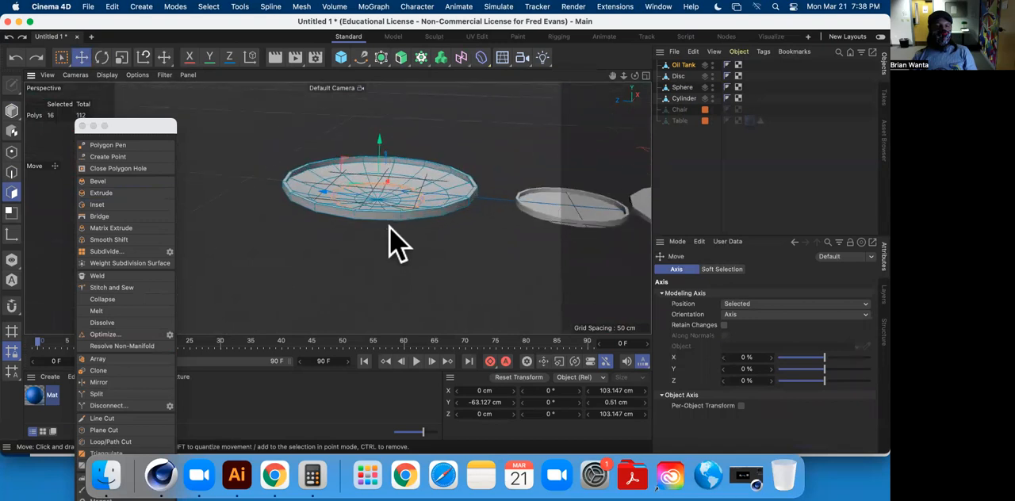
Extrude the selected underside ring by about 4.4 cm to form the plate's foot.
alt+drag(339, 282, 357, 199)
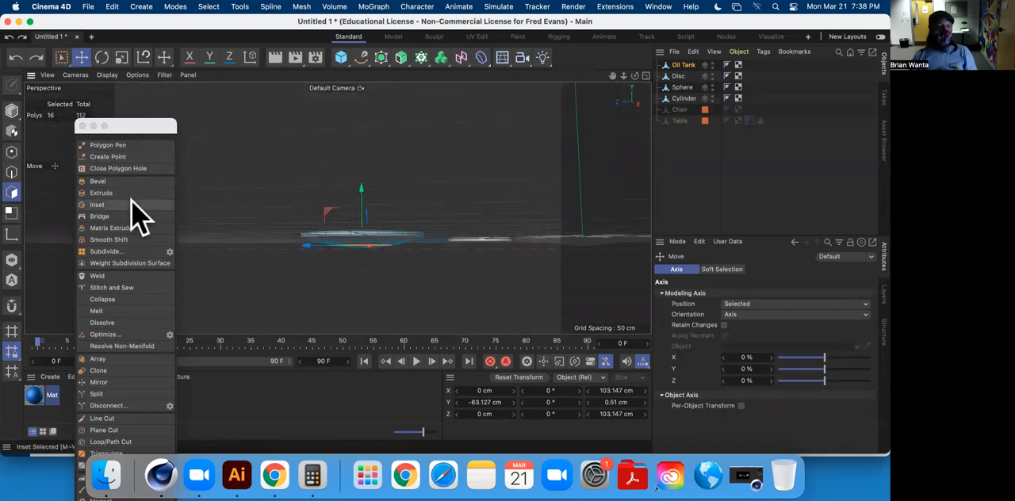
click(101, 193)
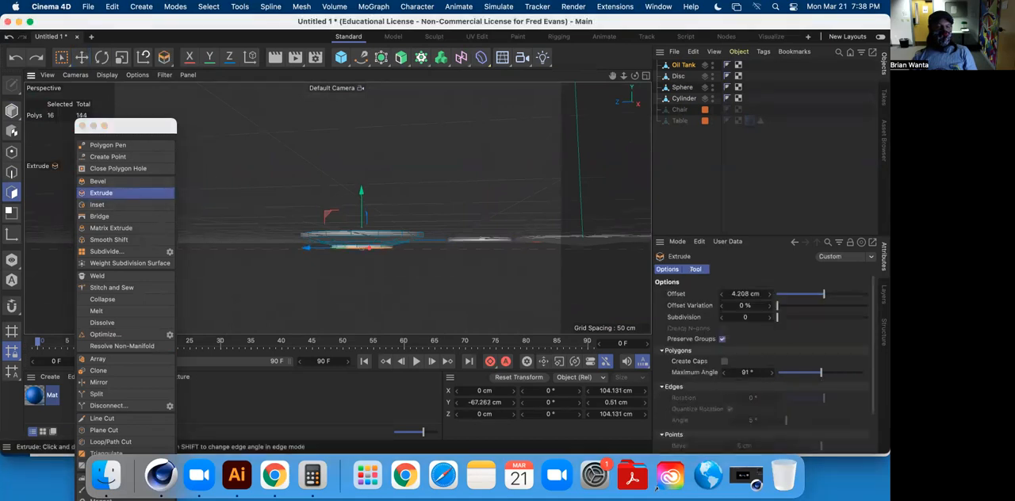
drag(251, 157, 255, 157)
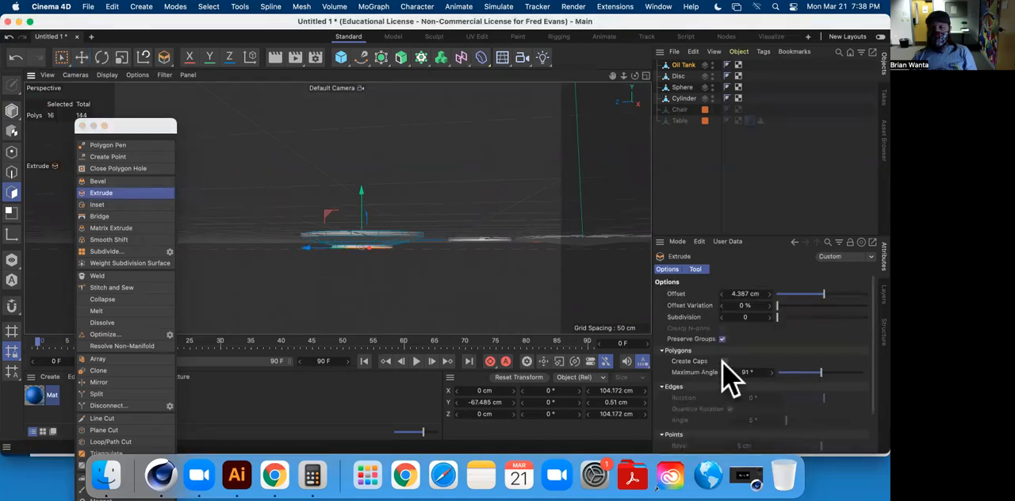
alt+drag(362, 186, 387, 211)
alt+drag(403, 268, 448, 257)
click(81, 57)
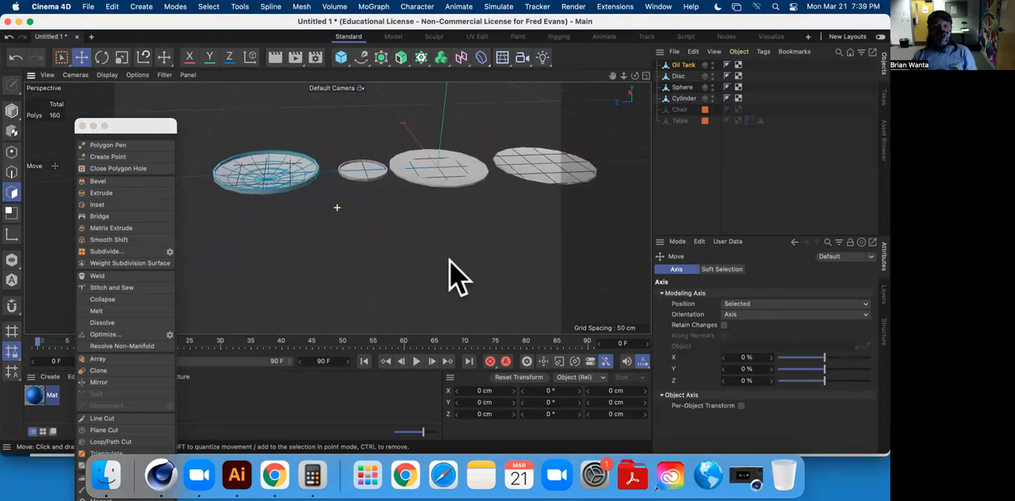
Rename the Oil Tank, Disc, Sphere and Cylinder objects each as Plate.
click(666, 198)
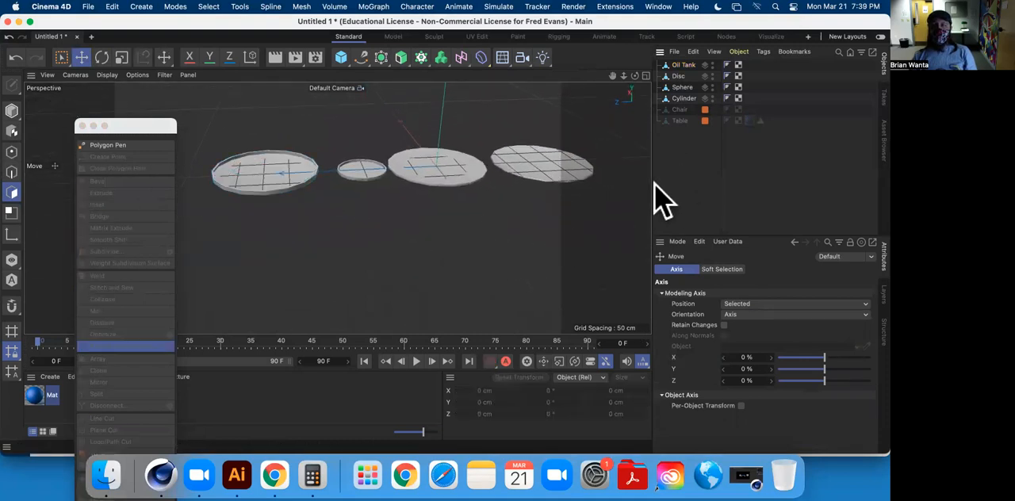
click(684, 98)
shift+click(684, 66)
double_click(685, 65)
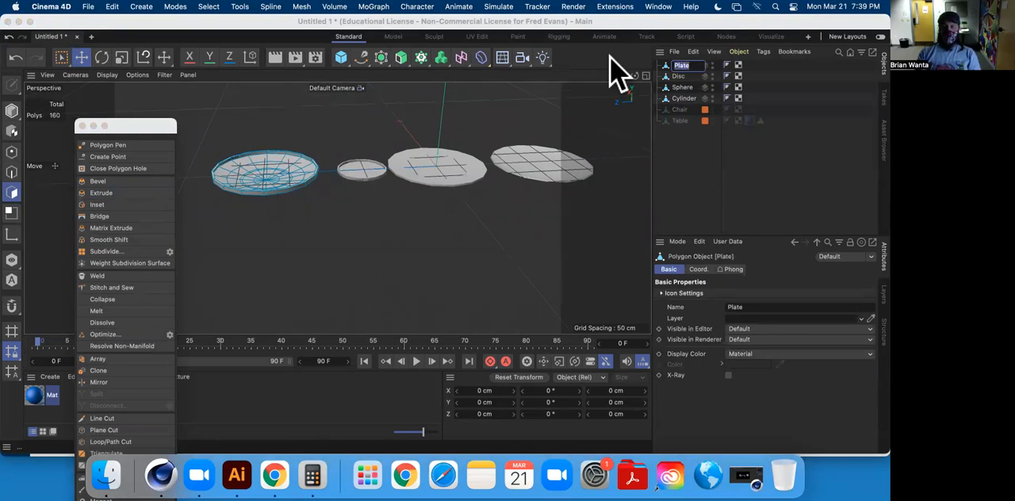
key(Tab)
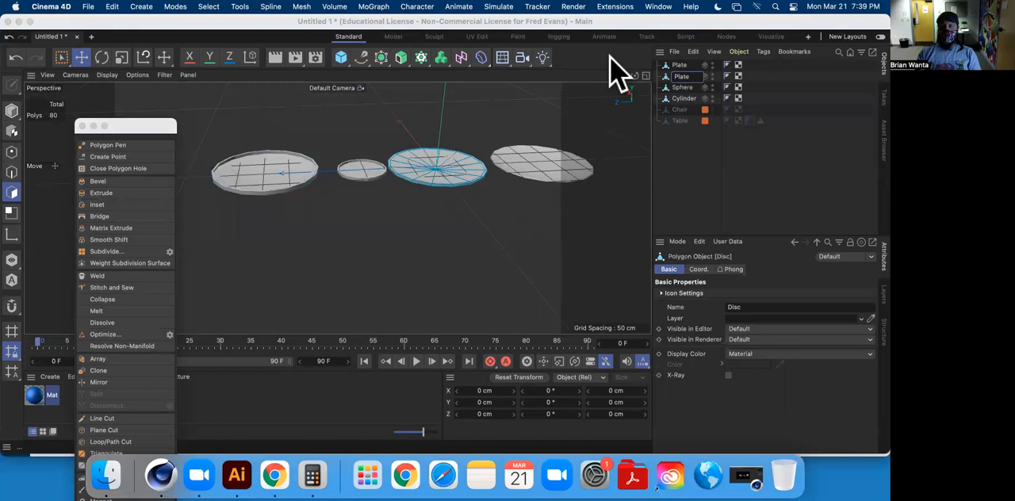
key(Tab)
text(Plate)
key(Tab)
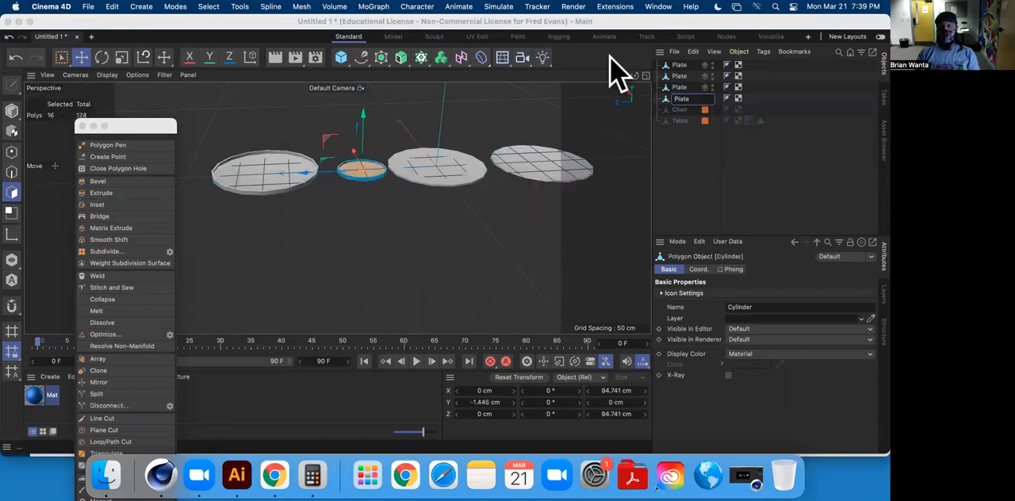
key(Up)
key(Up)
key(Up)
key(Down)
key(Down)
key(Down)
key(Up)
key(Up)
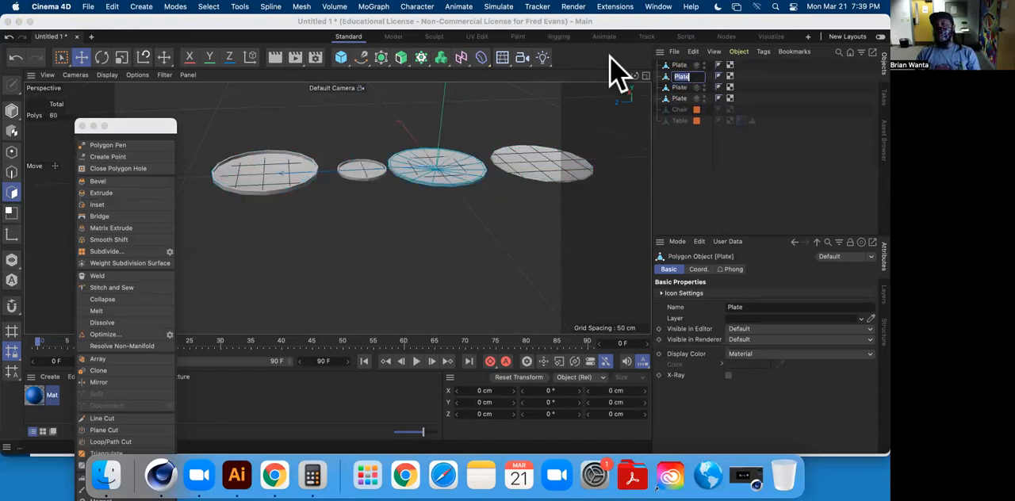
key(Up)
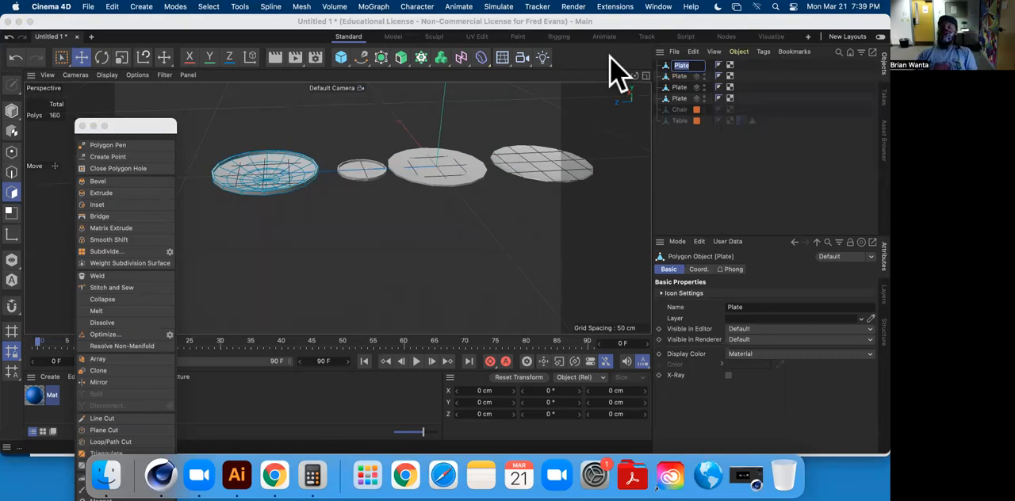
key(Down)
key(Up)
key(Down)
key(Up)
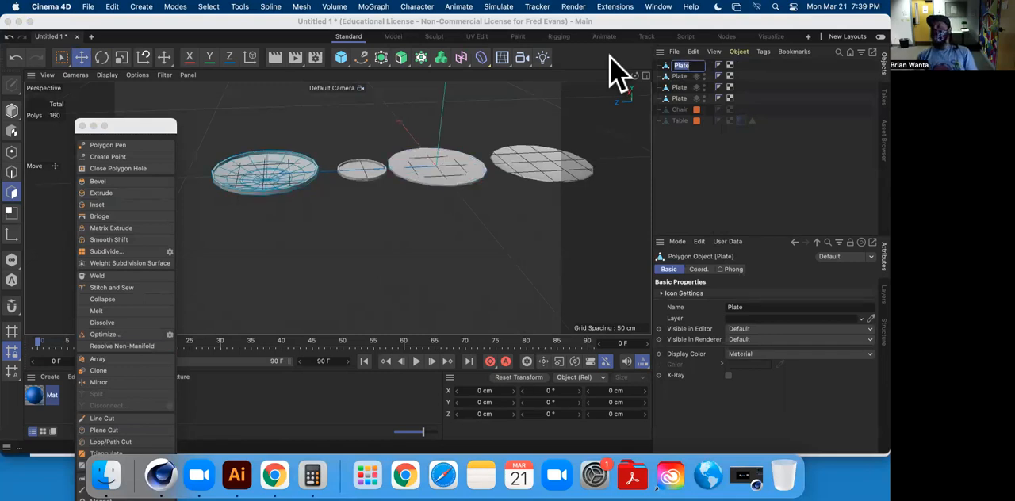
key(Down)
key(Up)
key(Down)
key(Down)
key(Down)
key(Return)
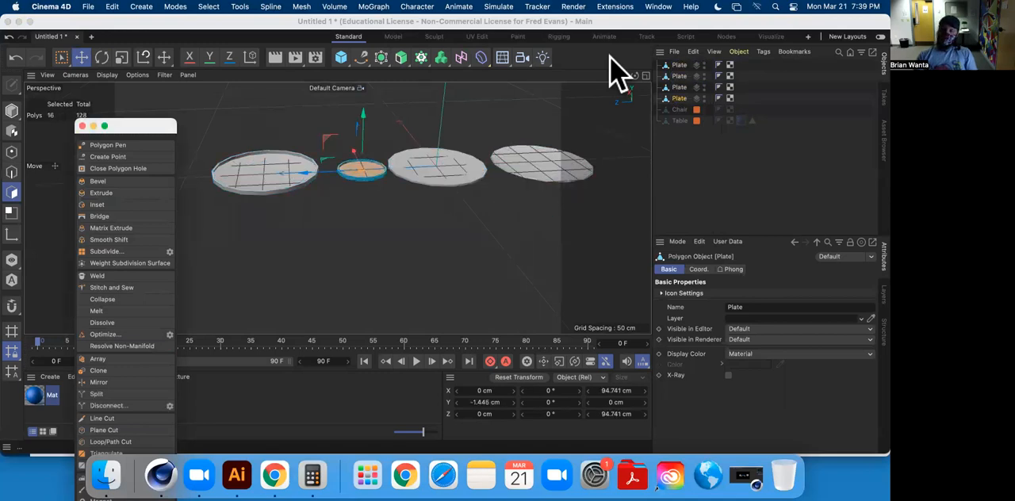
double_click(679, 65)
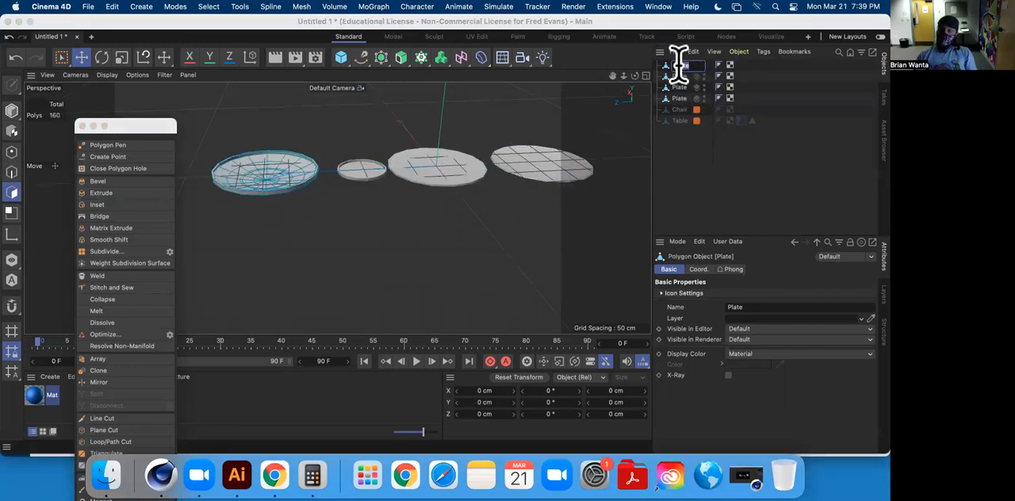
key(Down)
key(Down)
key(Up)
key(Up)
key(Down)
key(Down)
key(Down)
key(Up)
key(Up)
key(Down)
key(Up)
key(Up)
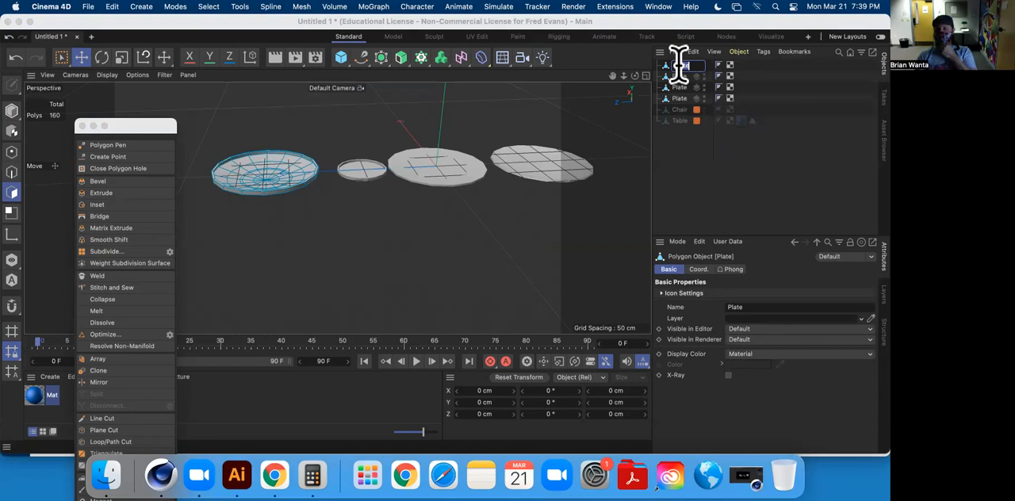
key(Down)
key(Down)
key(Down)
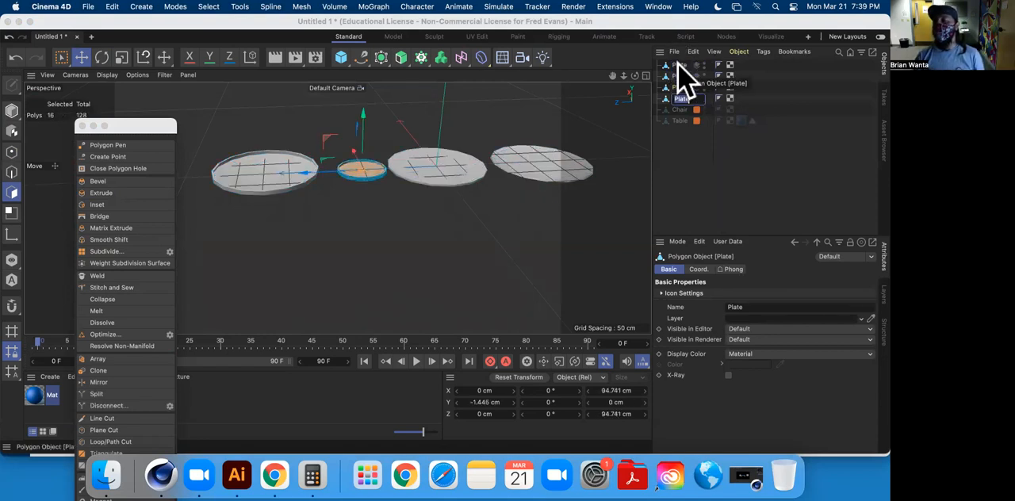
key(Escape)
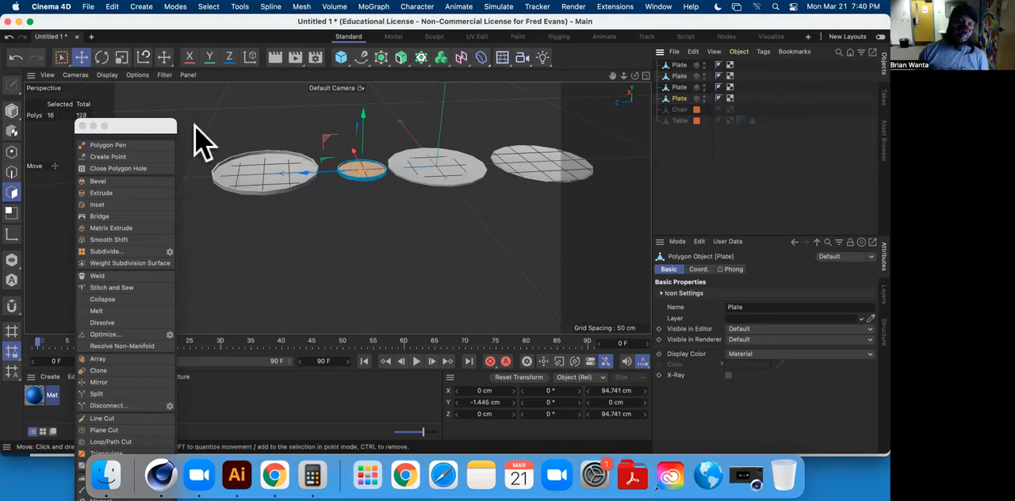
Add all four Plate objects to the existing Table layer.
alt+drag(386, 234, 351, 177)
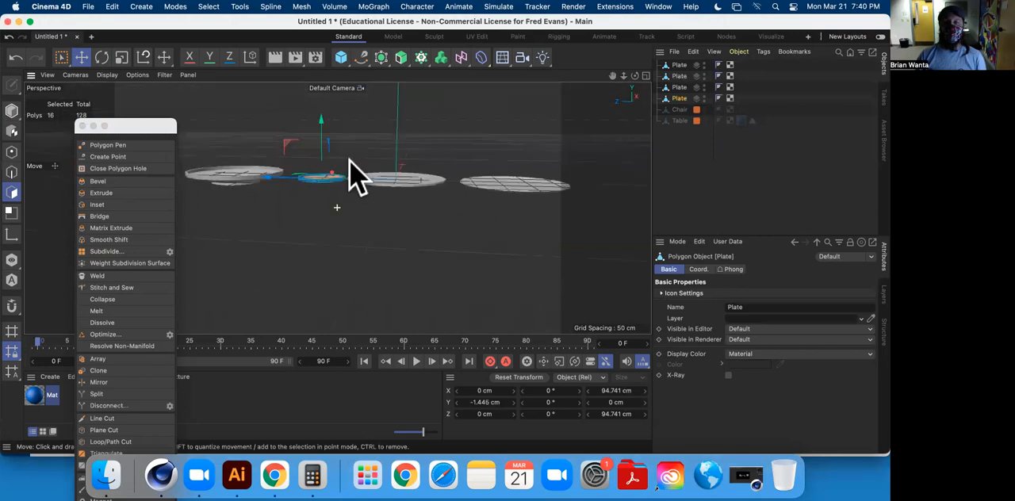
shift+click(680, 65)
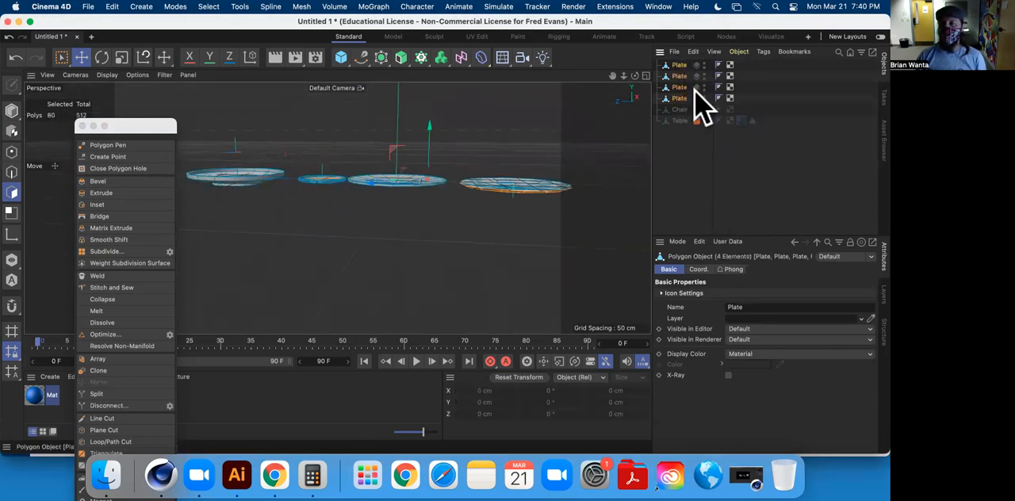
click(882, 295)
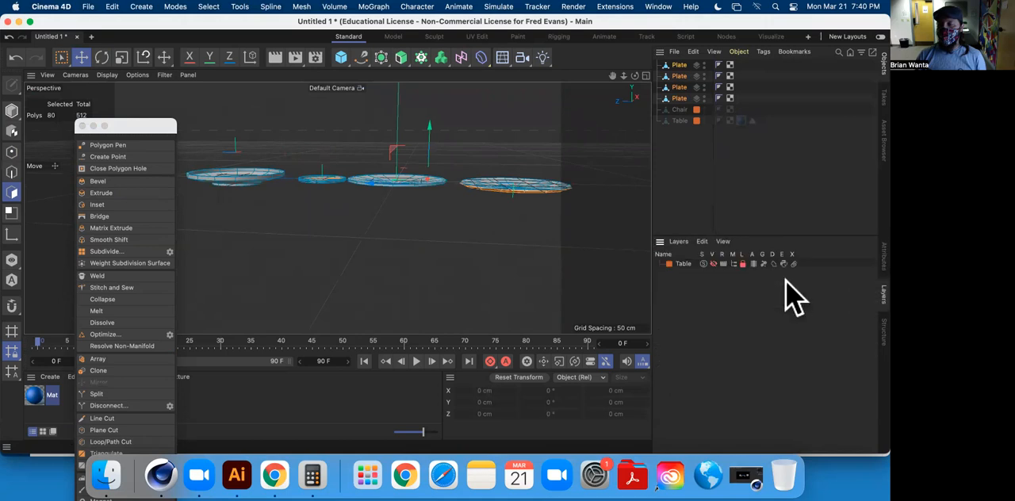
click(677, 242)
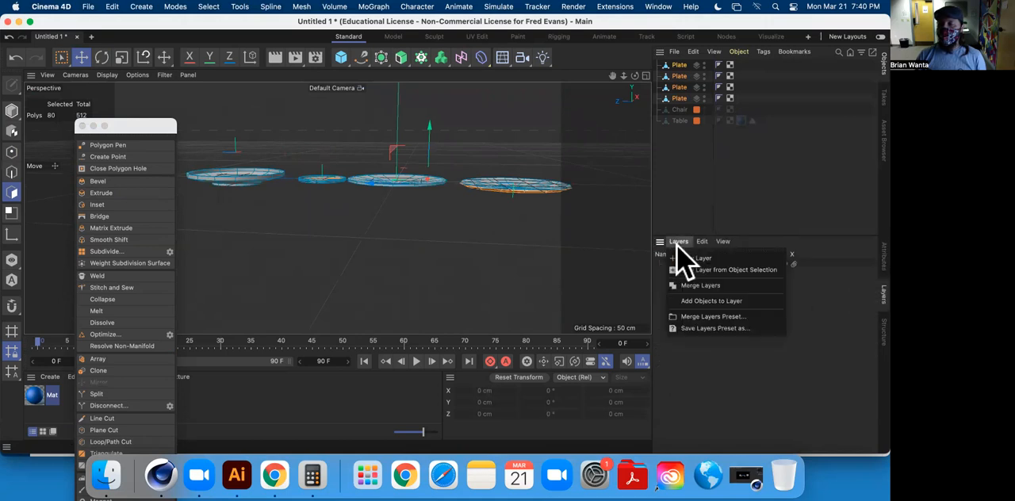
click(759, 302)
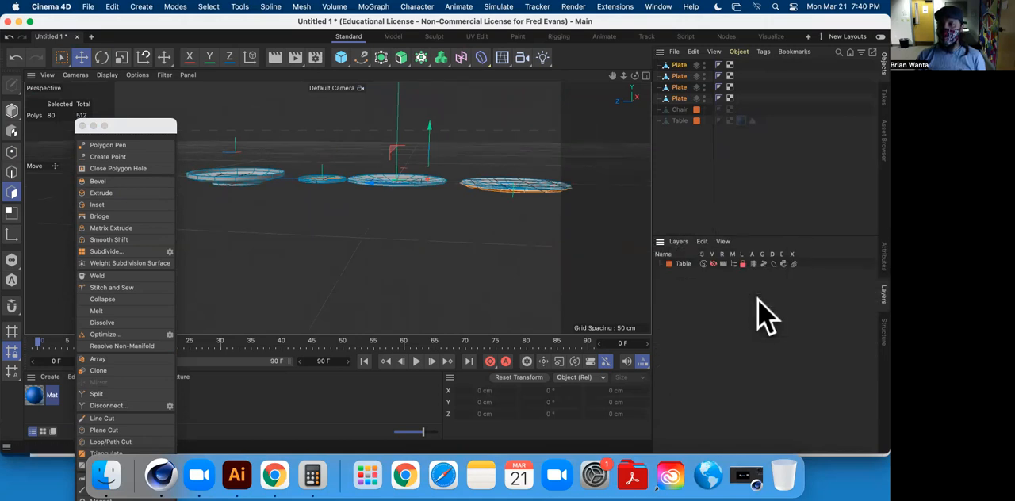
click(678, 242)
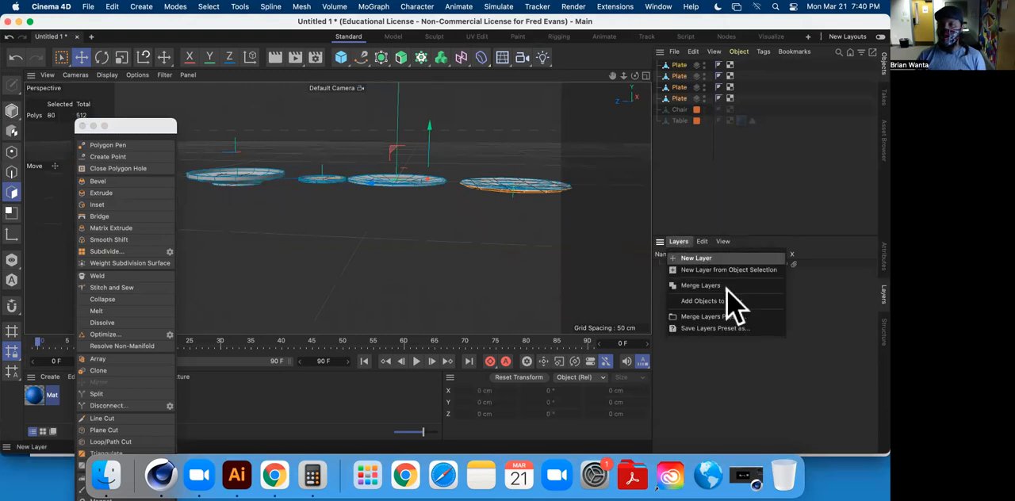
click(746, 301)
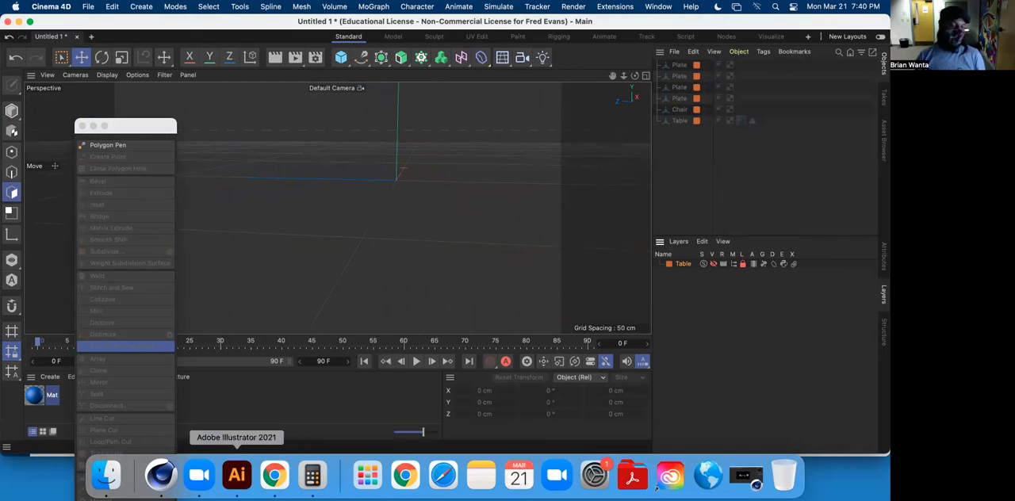
Switch to Chrome, highlight Vase in the assignment's list of objects to be modeled, and return to Cinema 4D.
click(275, 474)
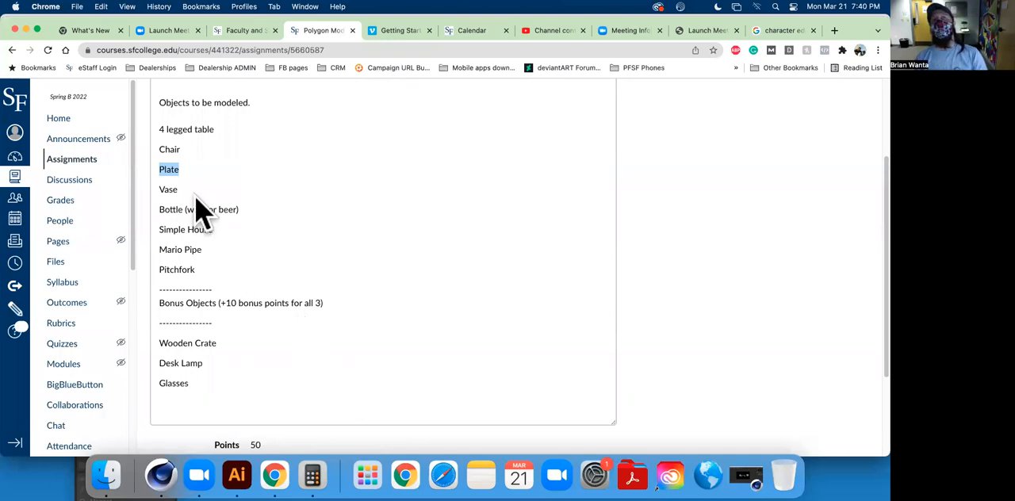
double_click(168, 189)
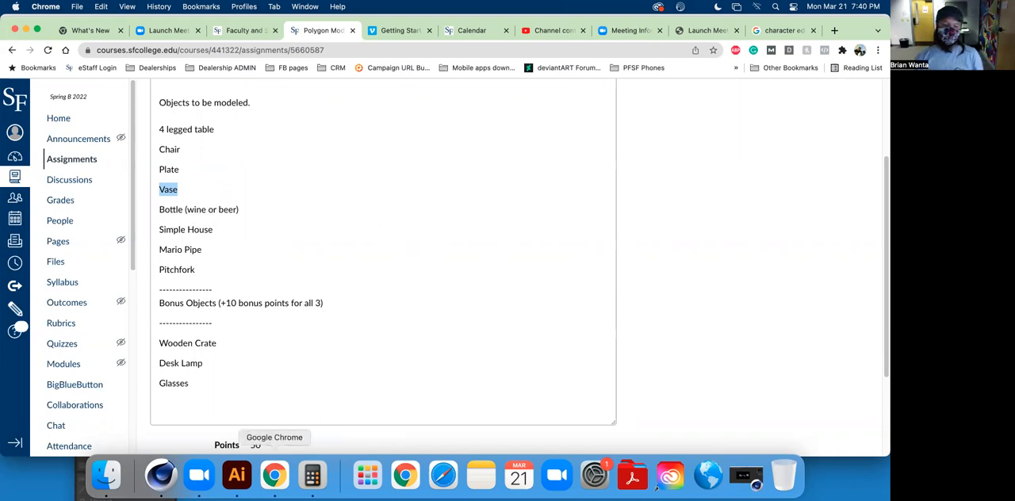
click(161, 475)
Add a Cone primitive and move it away from the origin in the negative Z direction.
alt+drag(347, 231, 375, 268)
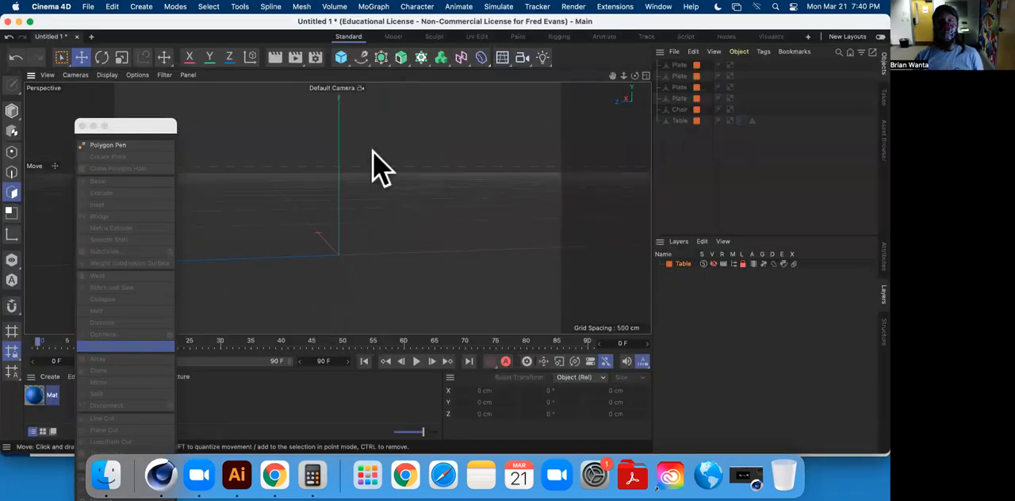
click(343, 59)
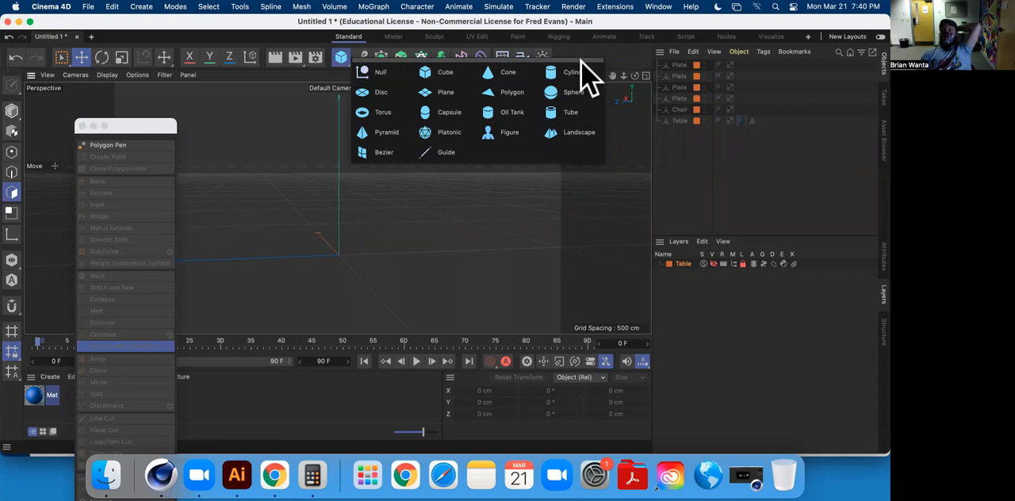
click(524, 78)
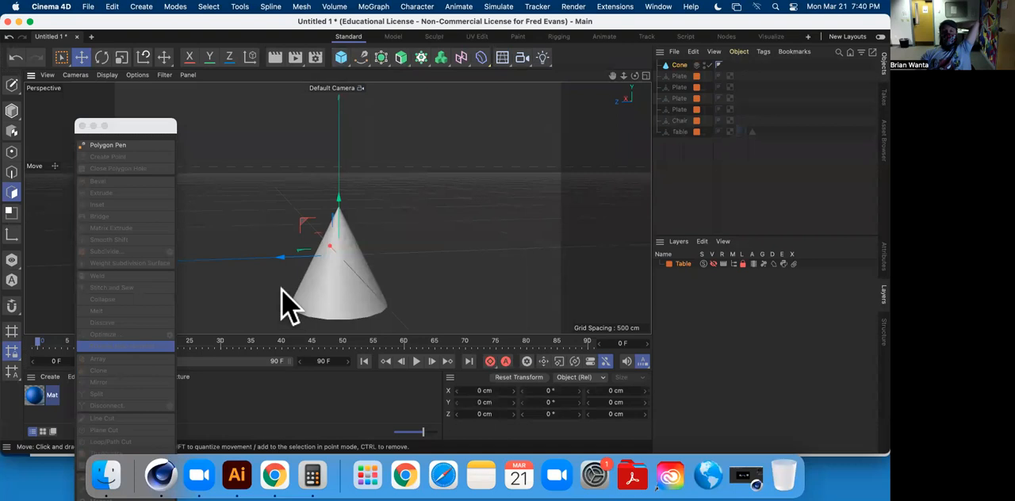
drag(284, 257, 403, 199)
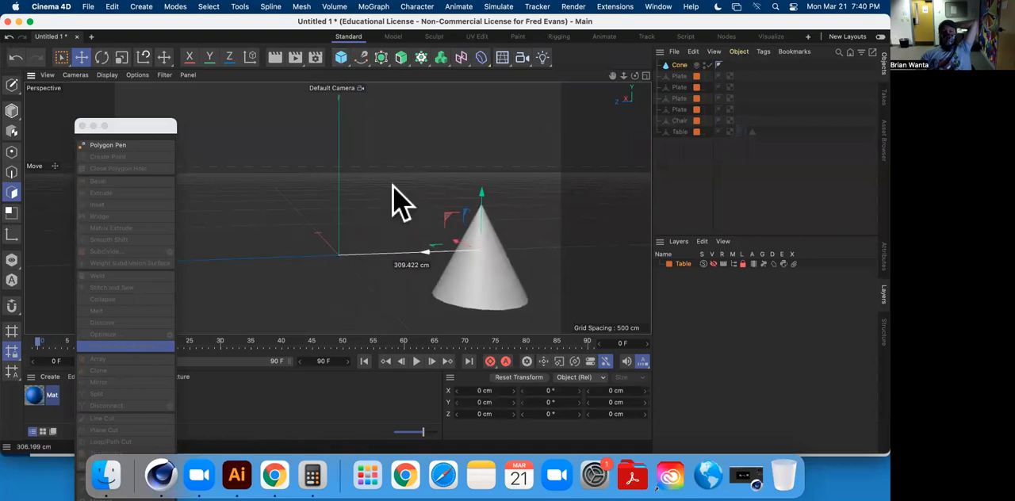
Add a Tube primitive and move it in the positive Z direction, to the opposite side of the origin from the cone.
click(345, 62)
click(561, 116)
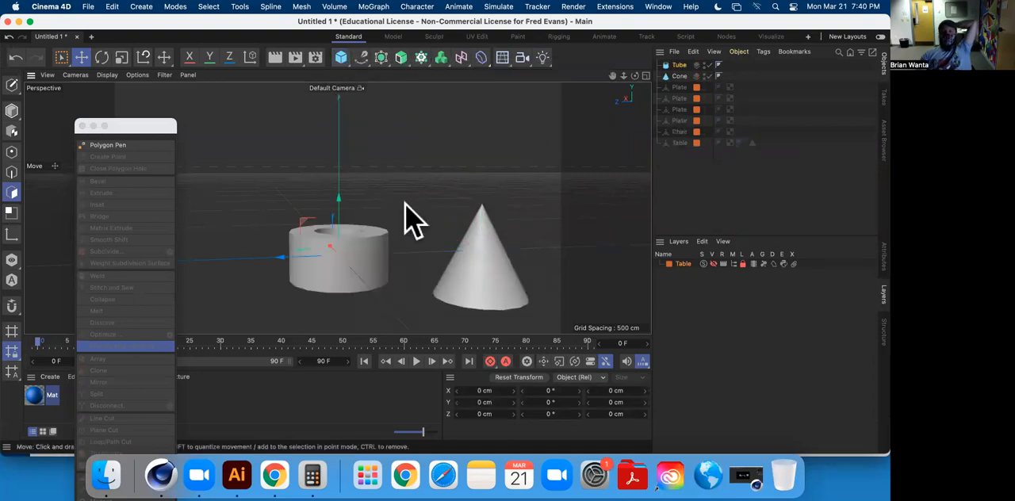
drag(286, 270, 114, 290)
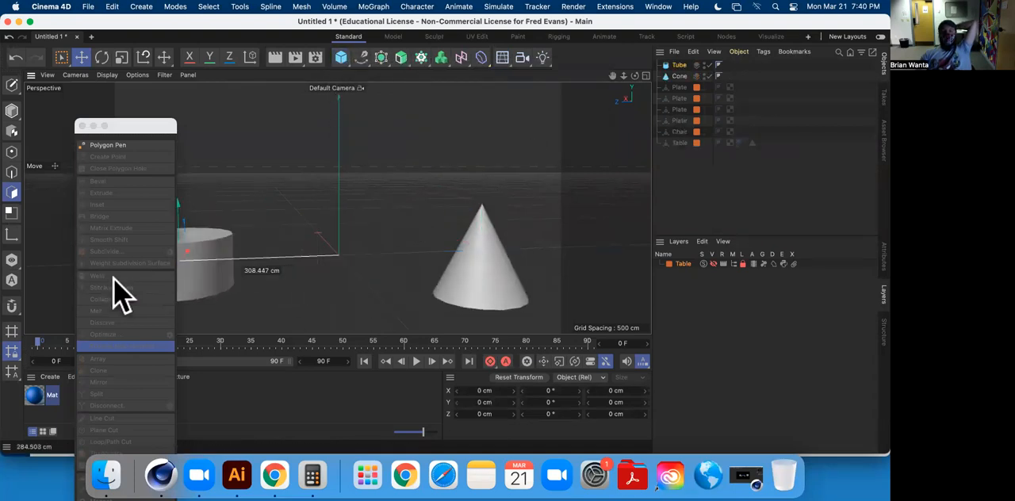
Open the choice of primitive objects for adding another base shape.
click(345, 63)
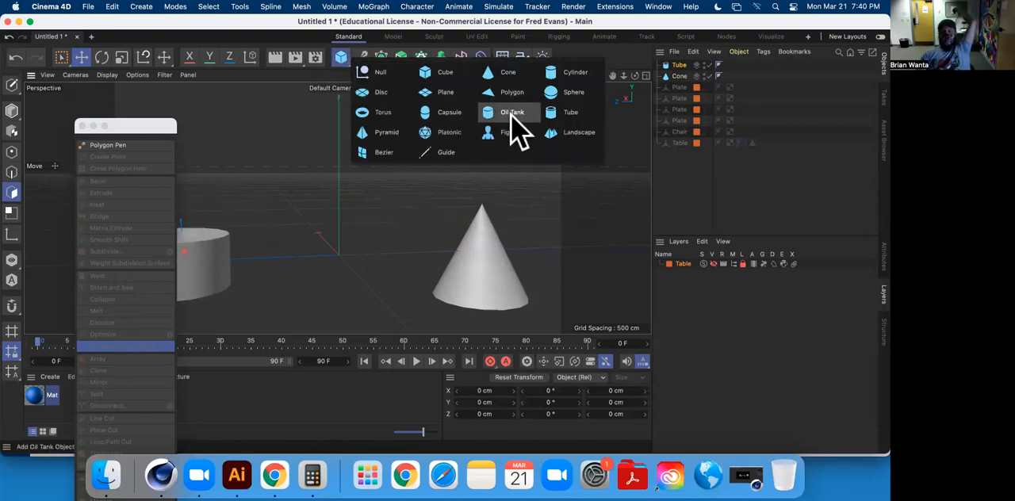
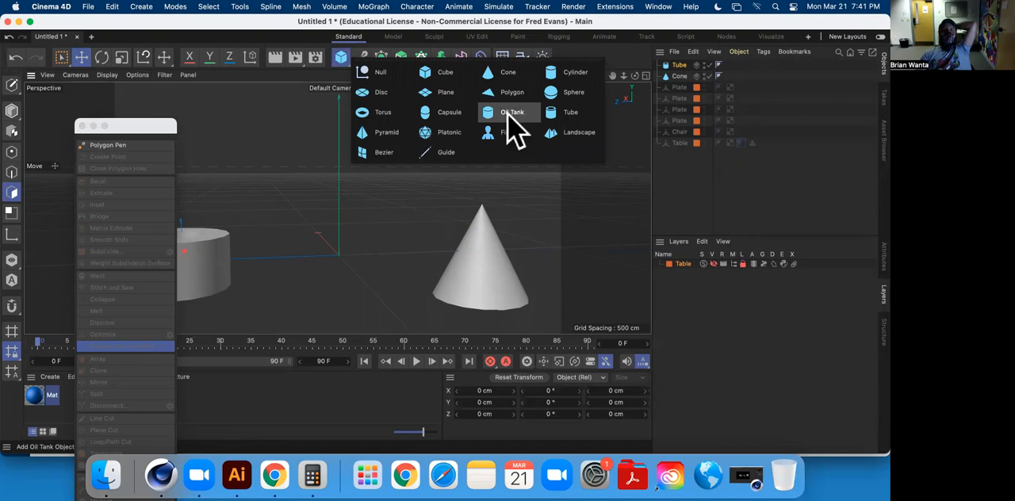
Add a Torus primitive and move it in the positive Z direction, beyond the tube.
click(395, 115)
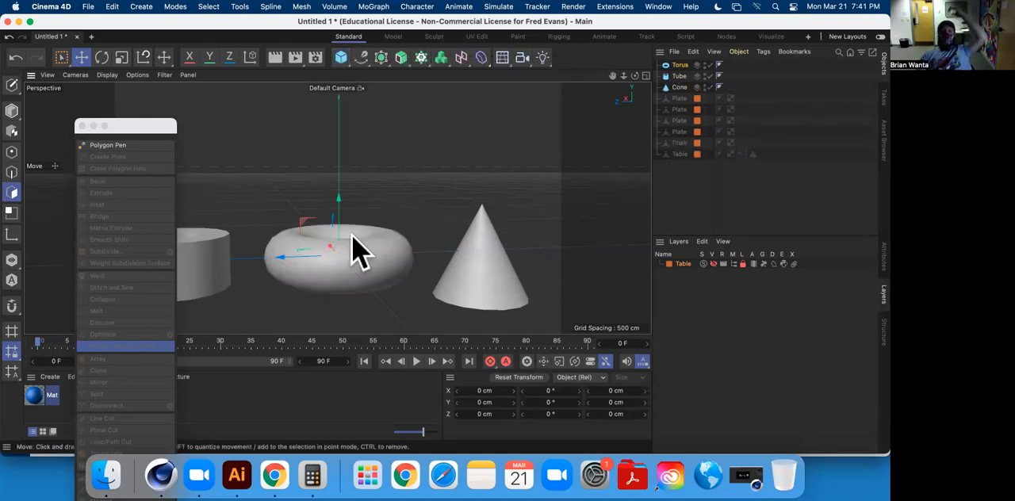
alt+drag(373, 236, 337, 210)
scroll(341, 216, down, 6)
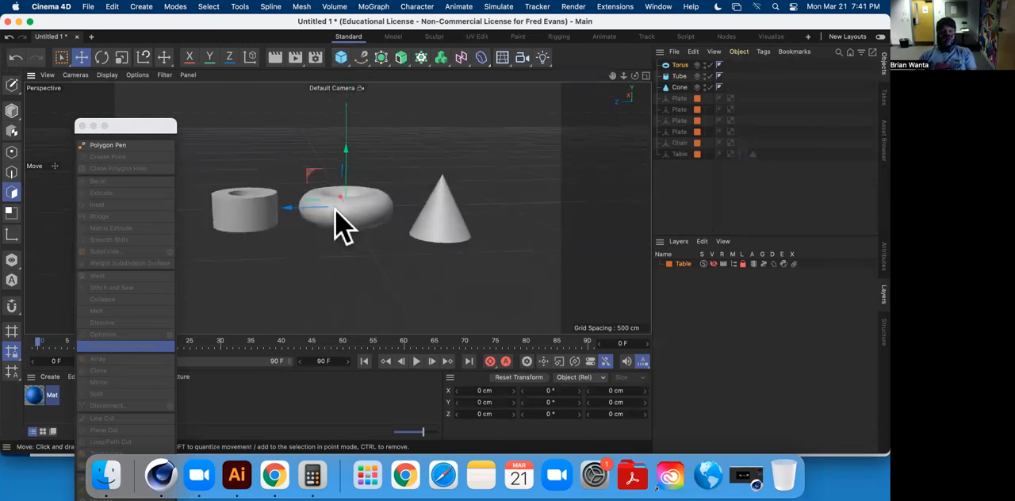
alt+middle_drag(359, 203, 433, 211)
drag(394, 217, 238, 222)
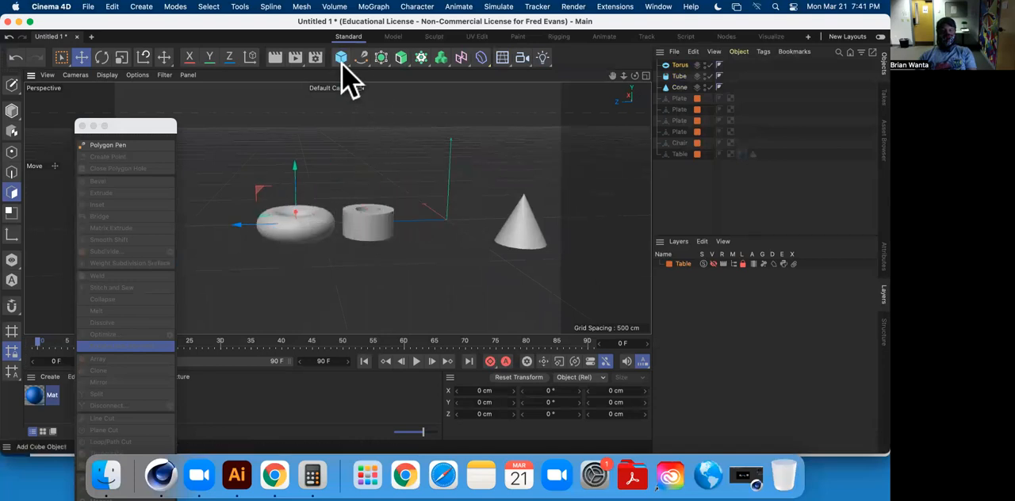
Add a Cylinder primitive at the origin, between the tube and the cone.
click(341, 57)
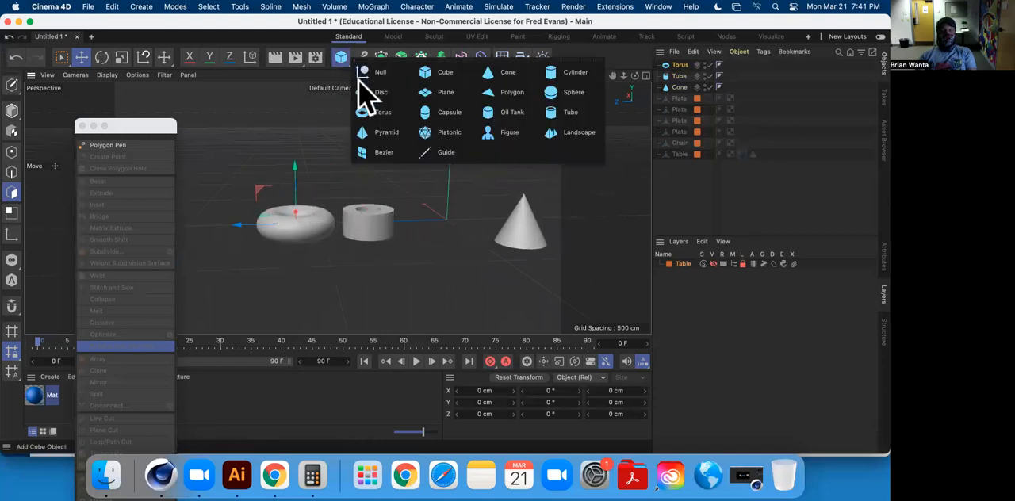
click(567, 76)
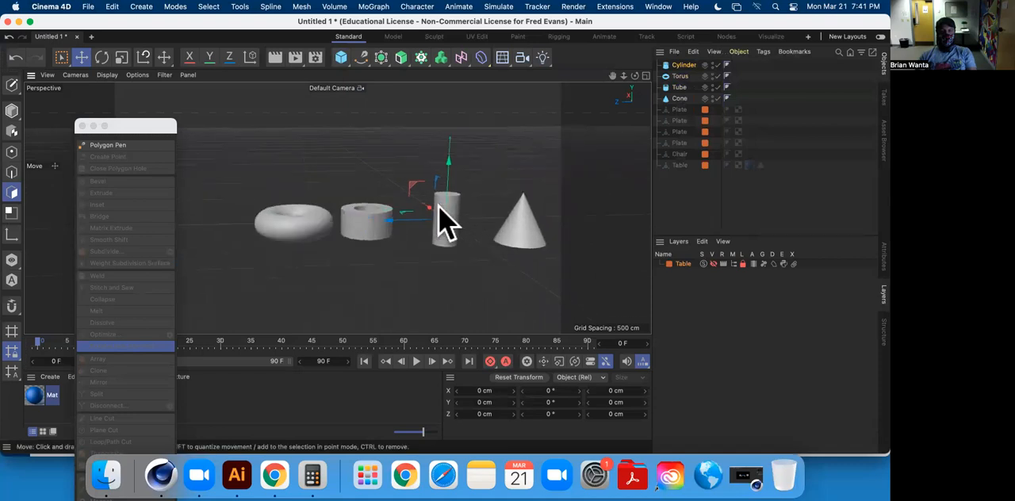
scroll(437, 220, up, 3)
alt+middle_drag(434, 240, 342, 220)
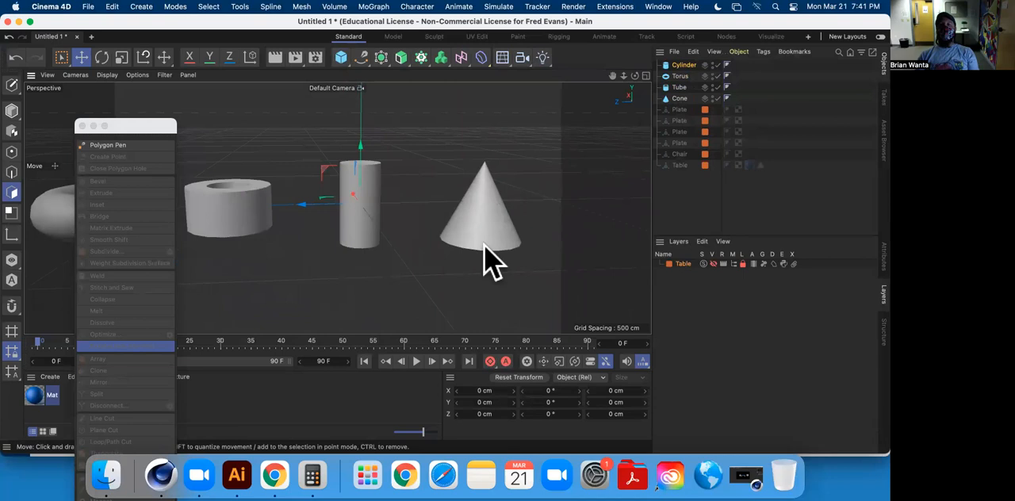
Select the cylinder alone and make it editable.
click(679, 98)
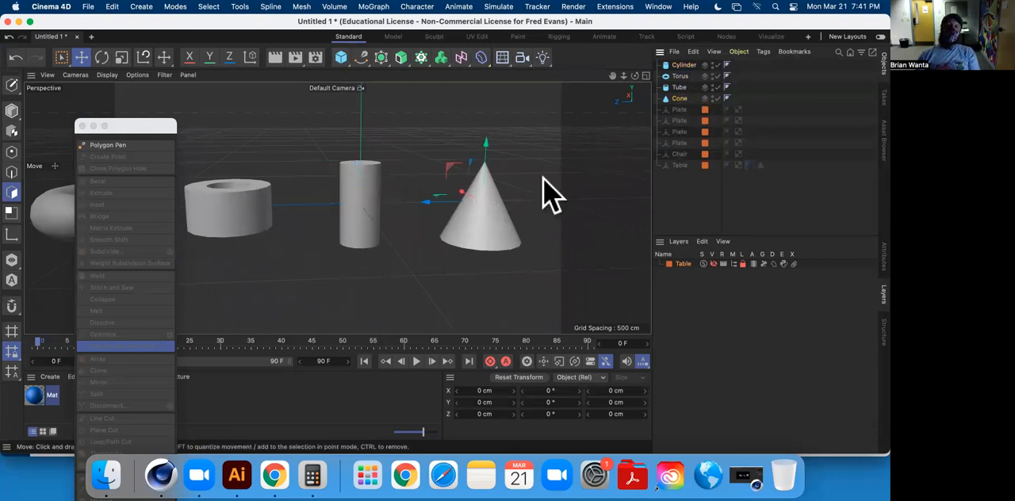
alt+middle_drag(329, 208, 347, 233)
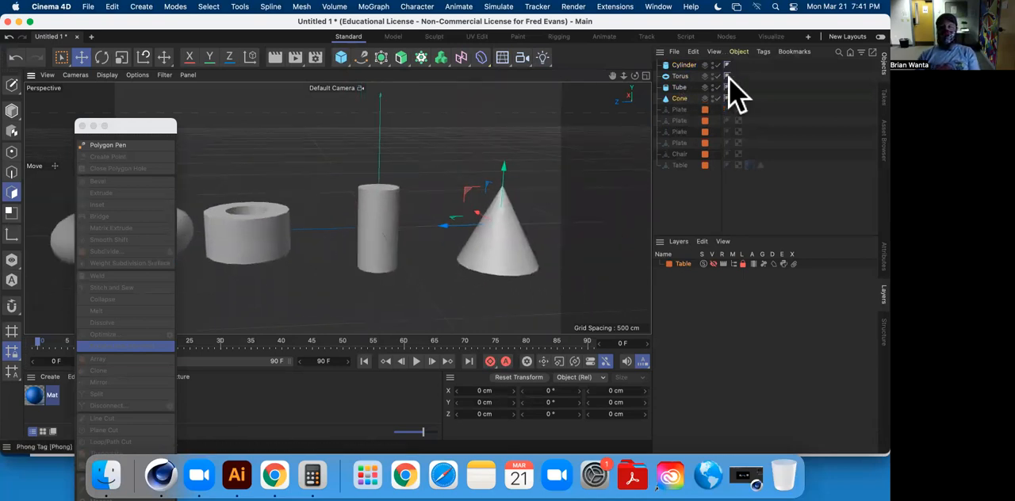
click(682, 65)
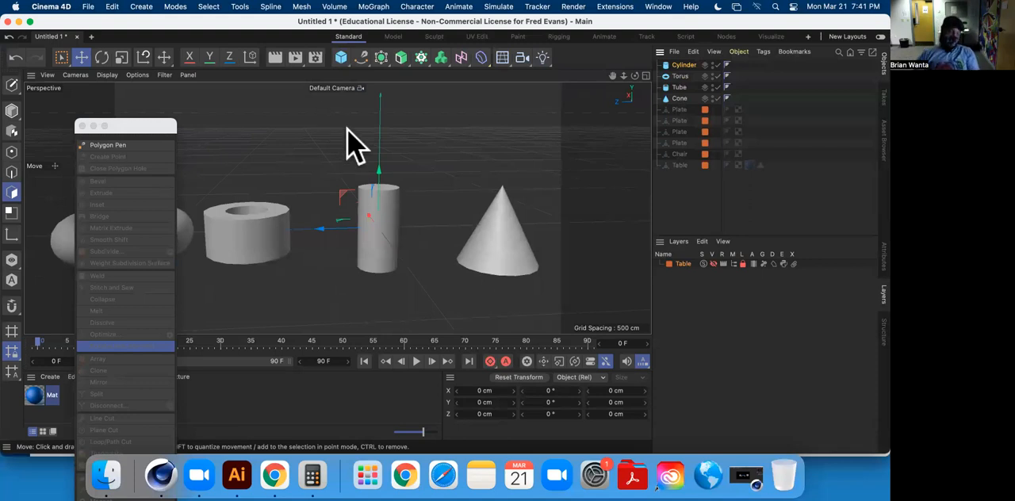
click(11, 84)
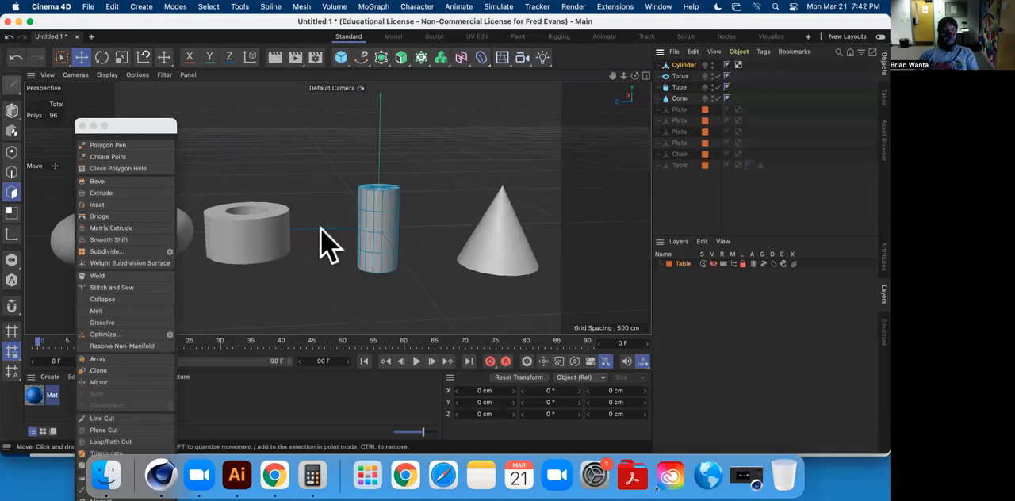
Select the cylinder's edge loop at Y -50 cm and scale it outward to about 126 cm across for the vase's belly.
scroll(312, 177, down, 1)
scroll(399, 230, down, 4)
scroll(399, 242, up, 1)
scroll(389, 245, down, 3)
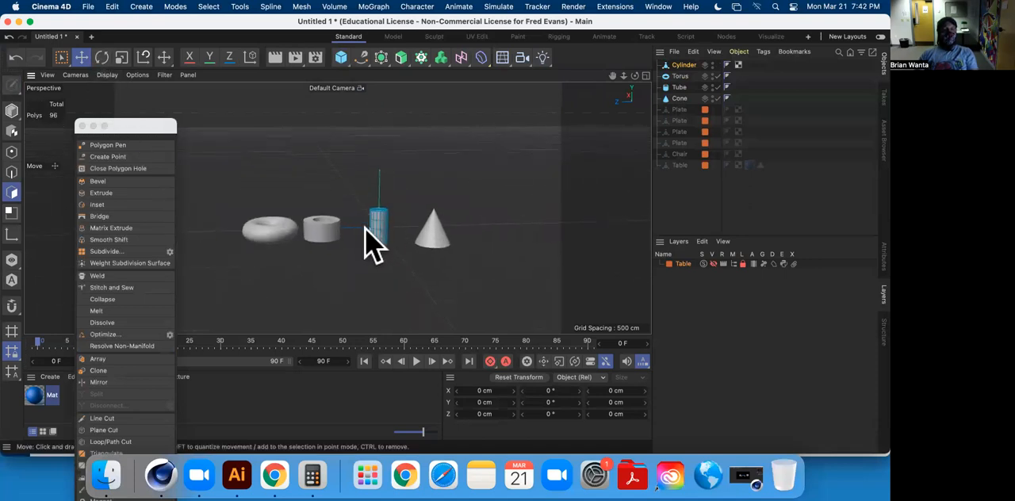
scroll(375, 250, up, 6)
scroll(375, 244, up, 6)
alt+drag(402, 241, 383, 213)
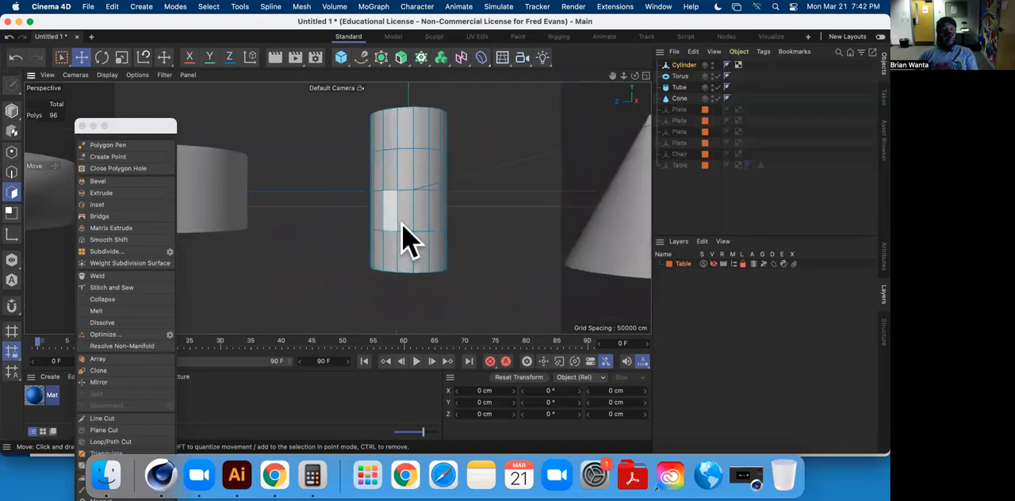
click(12, 173)
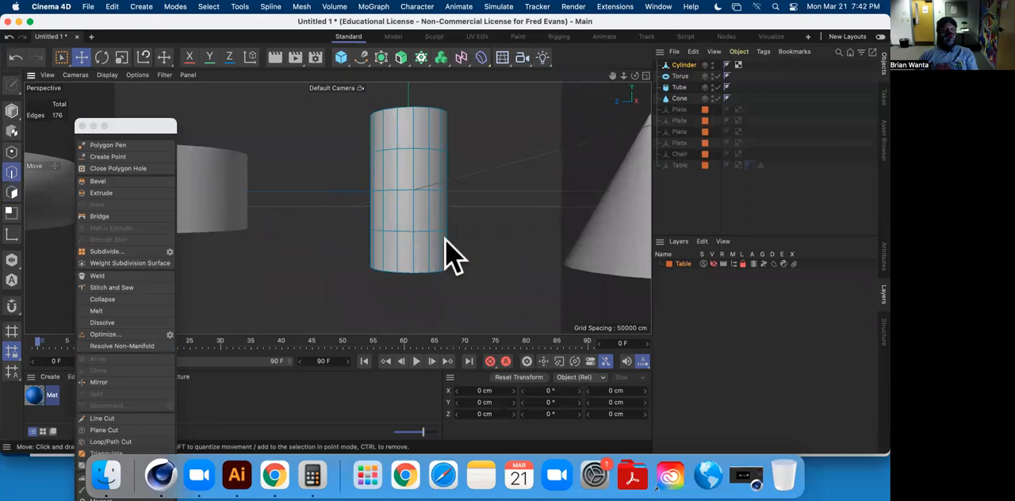
click(420, 232)
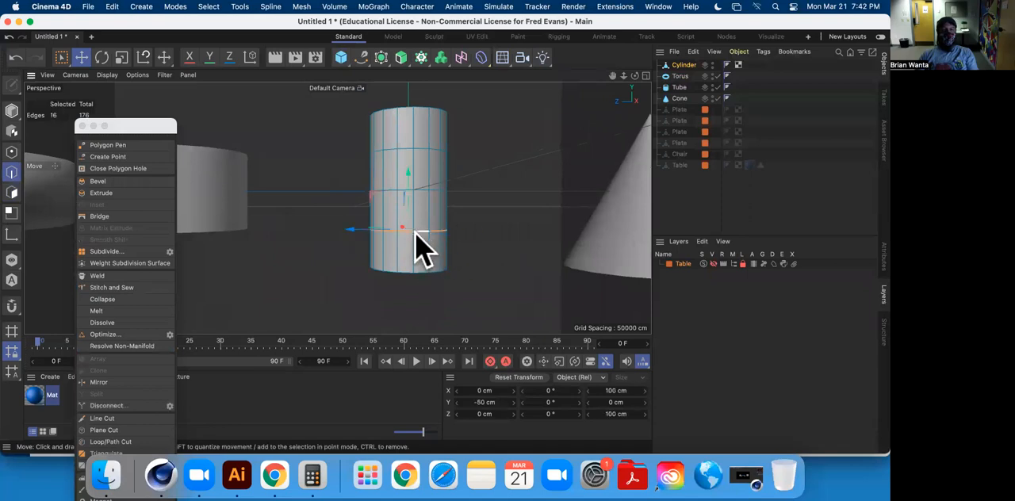
alt+drag(403, 260, 423, 300)
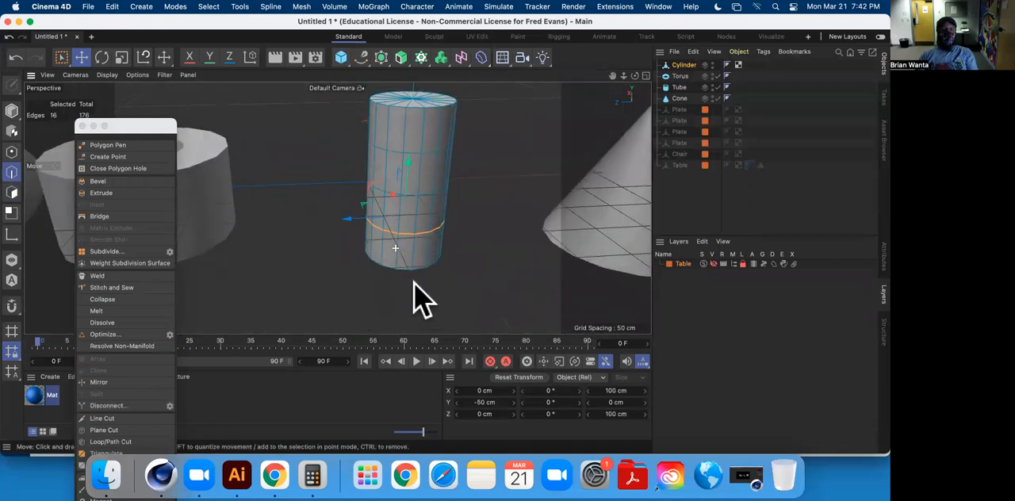
click(122, 58)
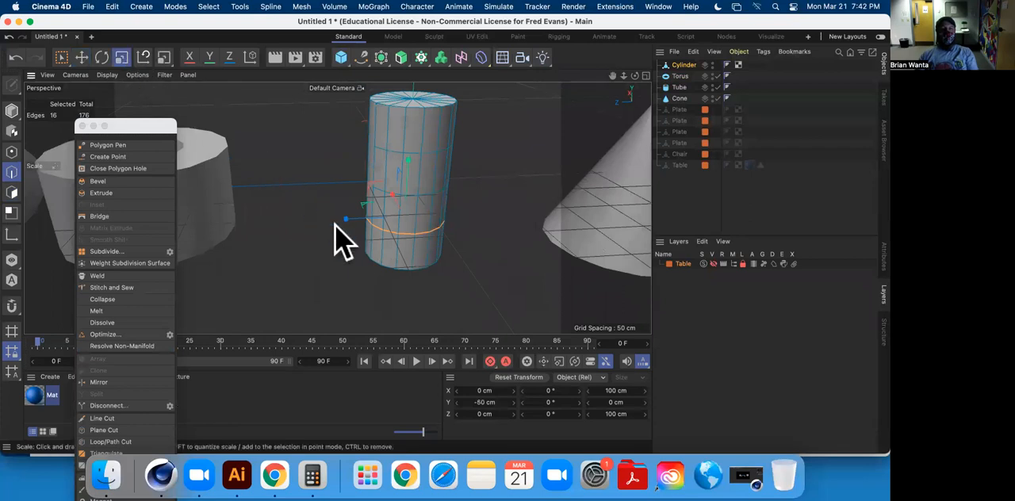
alt+drag(356, 256, 408, 268)
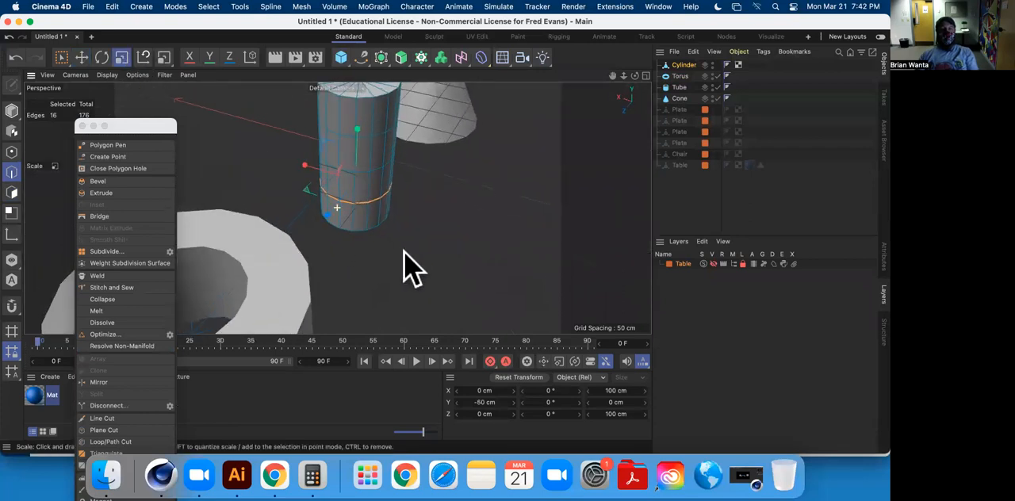
mouse_move(328, 217)
mouse_down()
mouse_move(315, 225)
mouse_move(323, 220)
mouse_up()
key(super+z)
alt+middle_drag(342, 187, 420, 232)
alt+drag(419, 233, 396, 243)
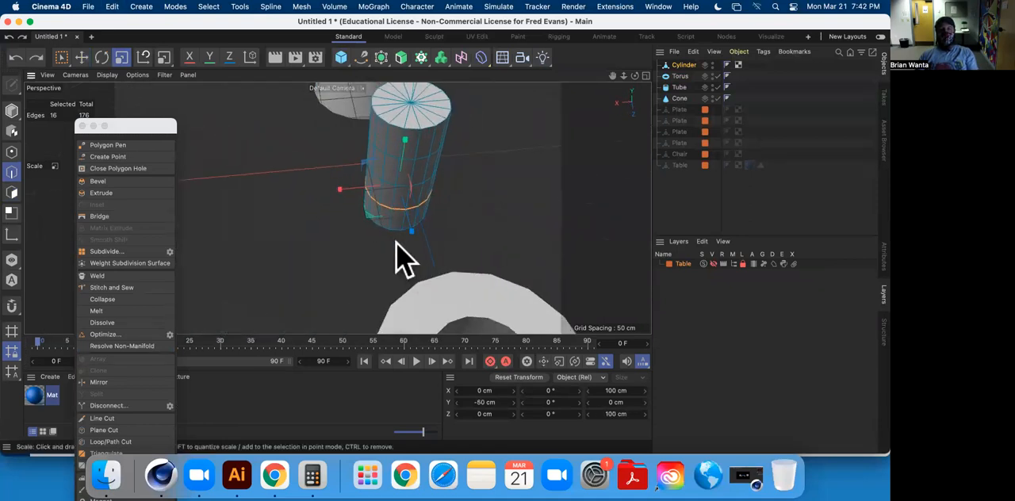
drag(364, 217, 400, 191)
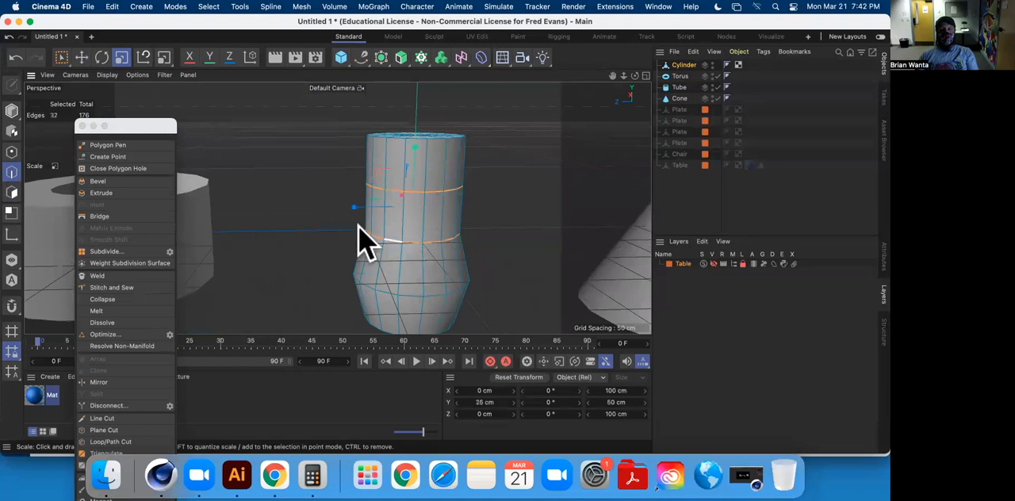
Scale the two upper edge loops of the cylinder inward together to about 71.6 cm across to form the neck.
alt+drag(354, 235, 460, 295)
drag(394, 213, 251, 236)
alt+drag(484, 220, 523, 199)
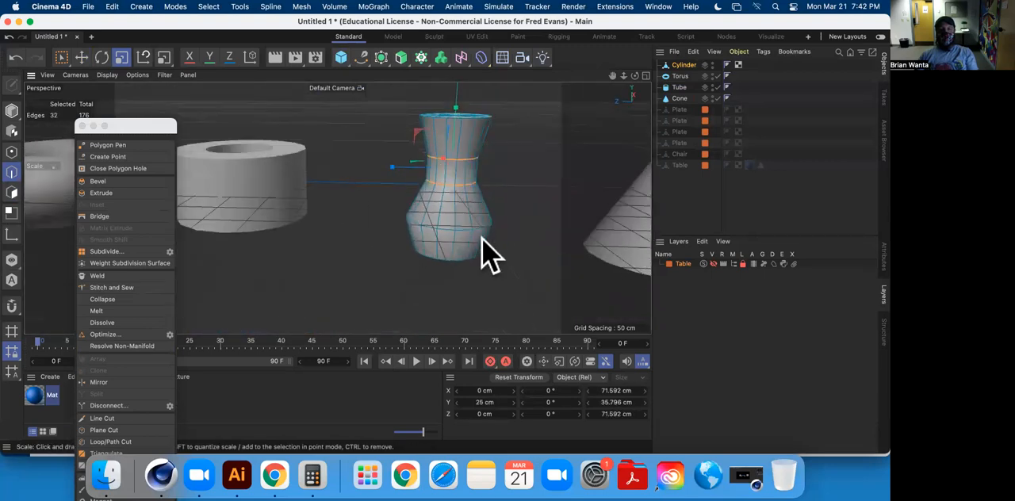
Scale the edge loop around the vase's base inward to about 92.3 cm across.
alt+drag(502, 272, 526, 324)
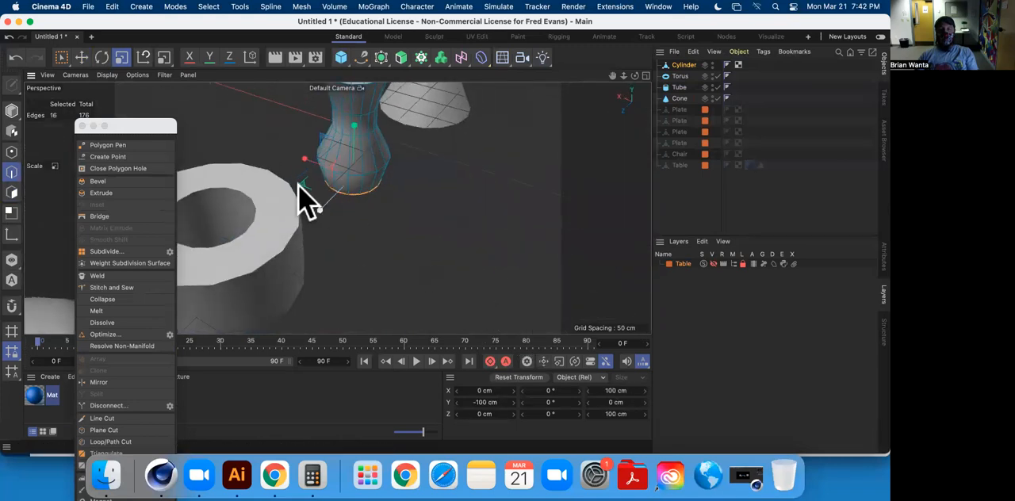
drag(300, 183, 270, 193)
scroll(406, 202, down, 3)
scroll(406, 201, up, 6)
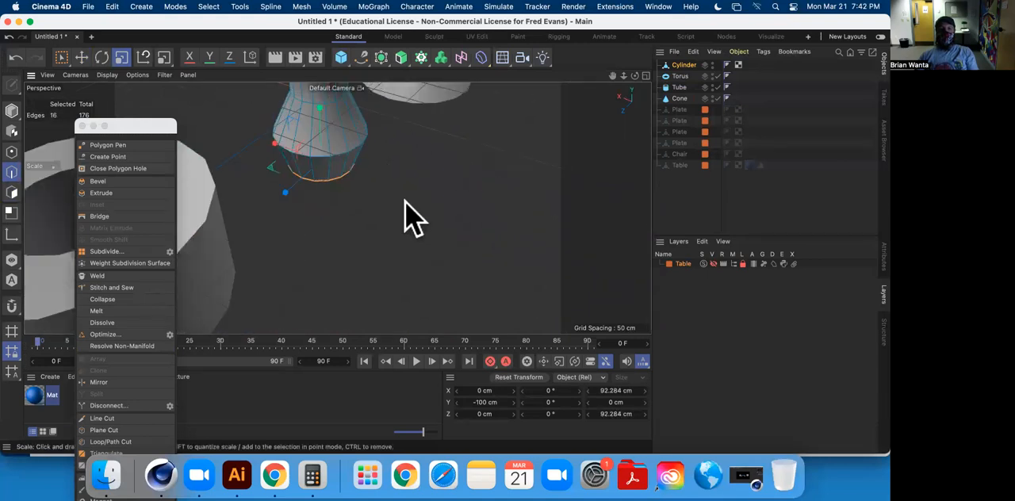
Bevel the edge loop around the vase's widest part into a rounded band about 27 cm tall.
alt+drag(420, 226, 385, 261)
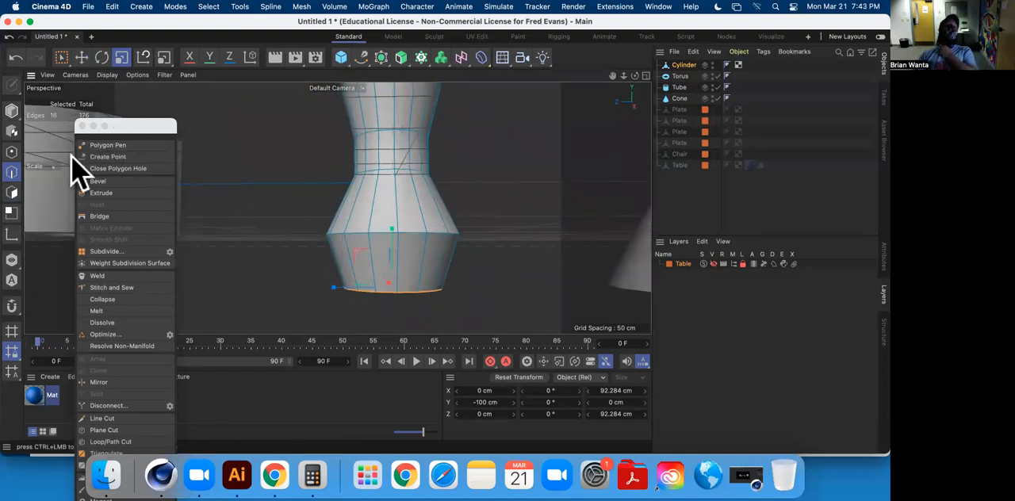
click(378, 230)
double_click(377, 228)
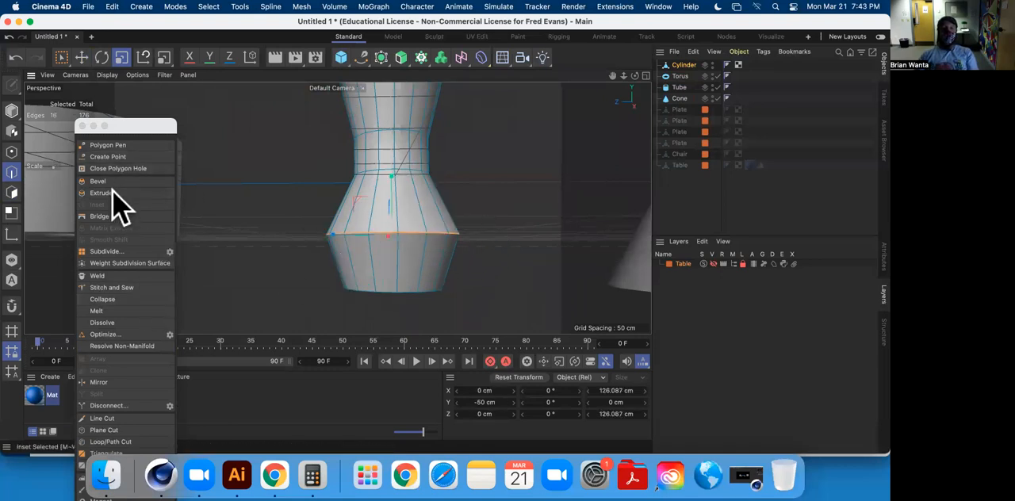
click(111, 181)
drag(261, 215, 310, 215)
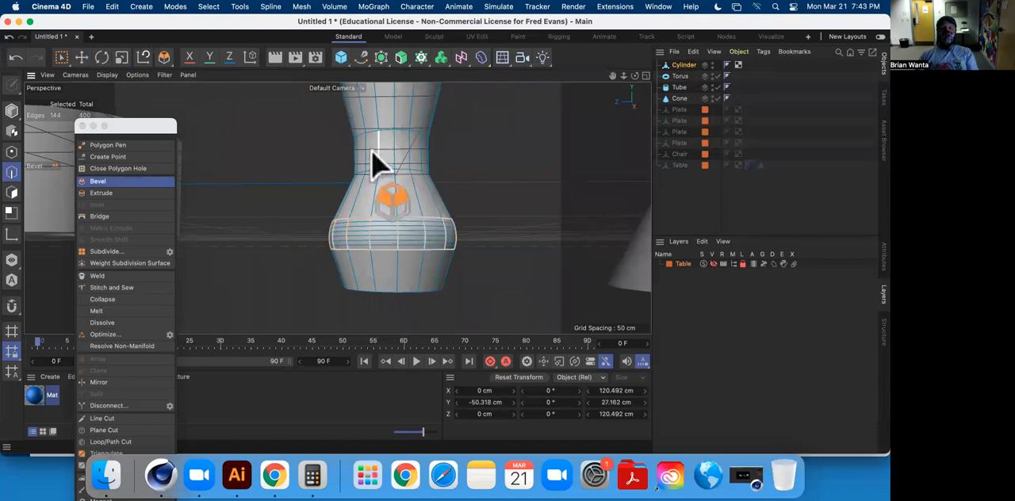
Bevel the edge loop at the lower end of the neck into a band about 16.7 cm tall.
alt+middle_drag(335, 165, 330, 211)
alt+drag(331, 211, 351, 237)
double_click(358, 217)
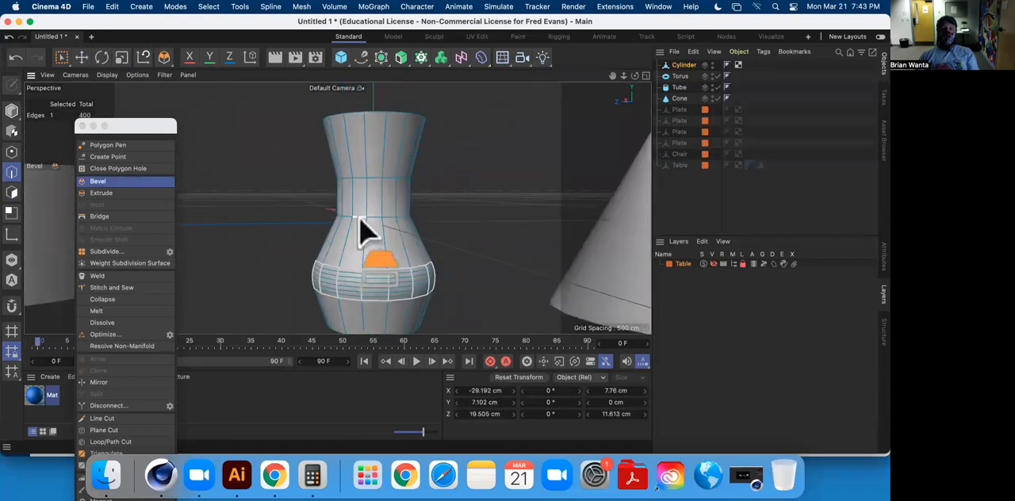
drag(509, 198, 516, 198)
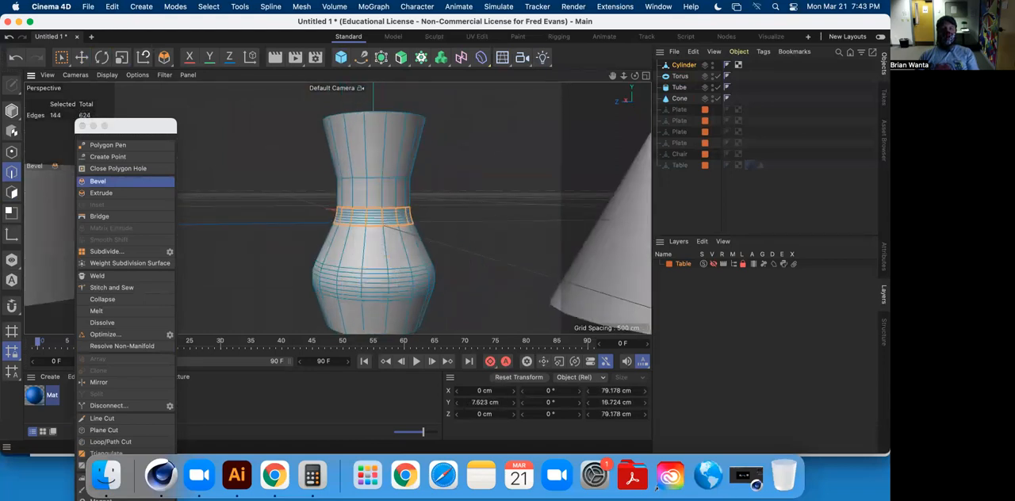
Bevel the neck's upper edge loop about 20 cm tall and the base edge loop about 4.4 cm tall, and clear the edge selection.
click(375, 179)
drag(397, 189, 420, 207)
alt+middle_drag(413, 192, 369, 87)
double_click(329, 238)
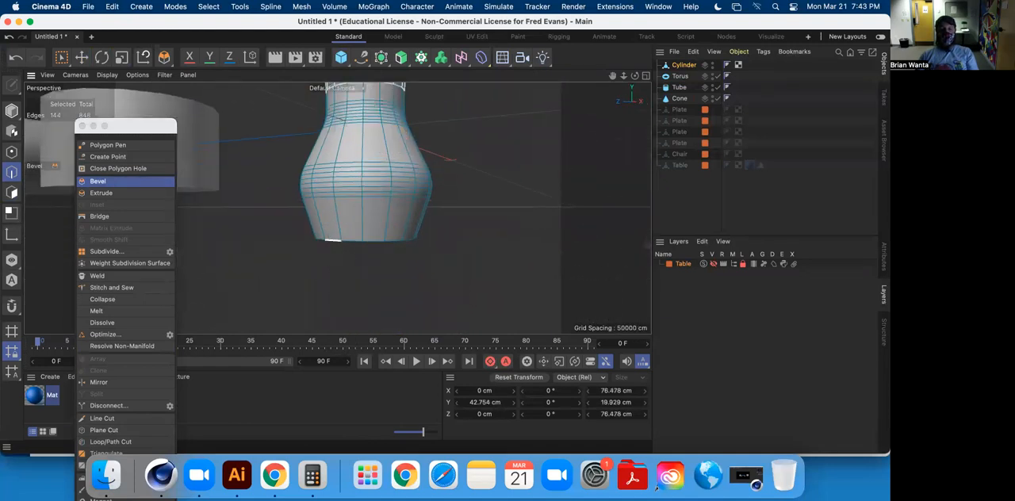
drag(490, 255, 493, 256)
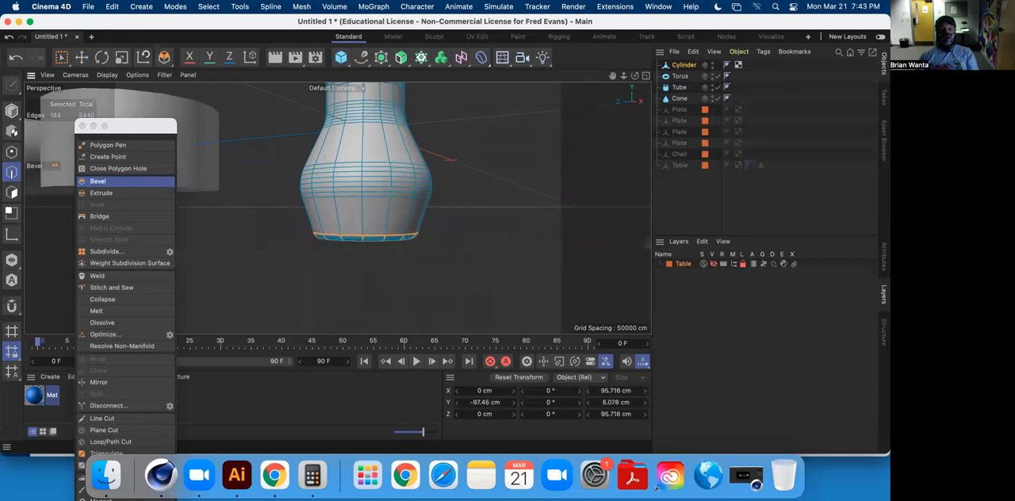
click(81, 57)
click(453, 177)
Deselect the vase and examine the shading of its beveled surface from several angles.
alt+drag(453, 176, 303, 268)
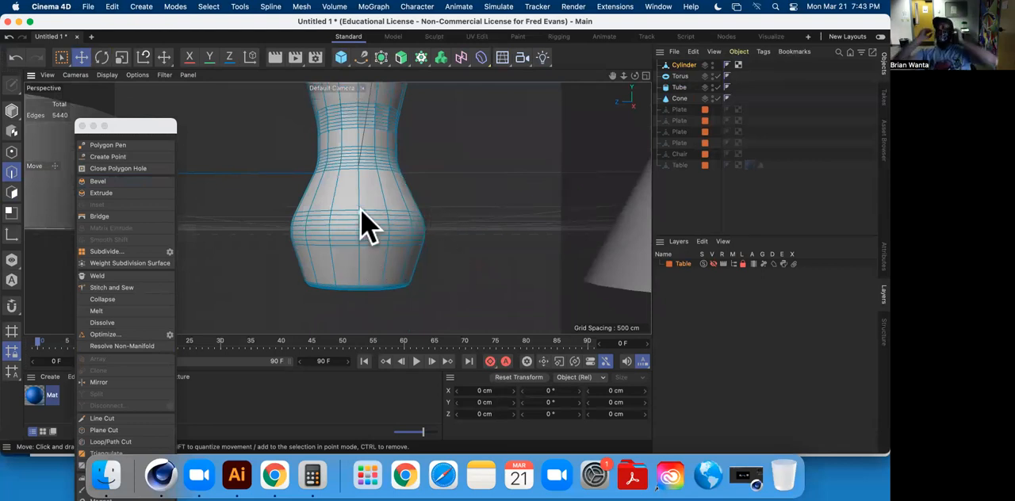
alt+drag(352, 206, 397, 235)
alt+drag(378, 147, 441, 164)
key(super+z)
mouse_move(476, 198)
alt+mouse_down()
mouse_move(512, 172)
mouse_move(491, 191)
alt+mouse_up()
click(491, 190)
alt+drag(345, 250, 323, 224)
click(673, 208)
alt+middle_drag(410, 181, 425, 247)
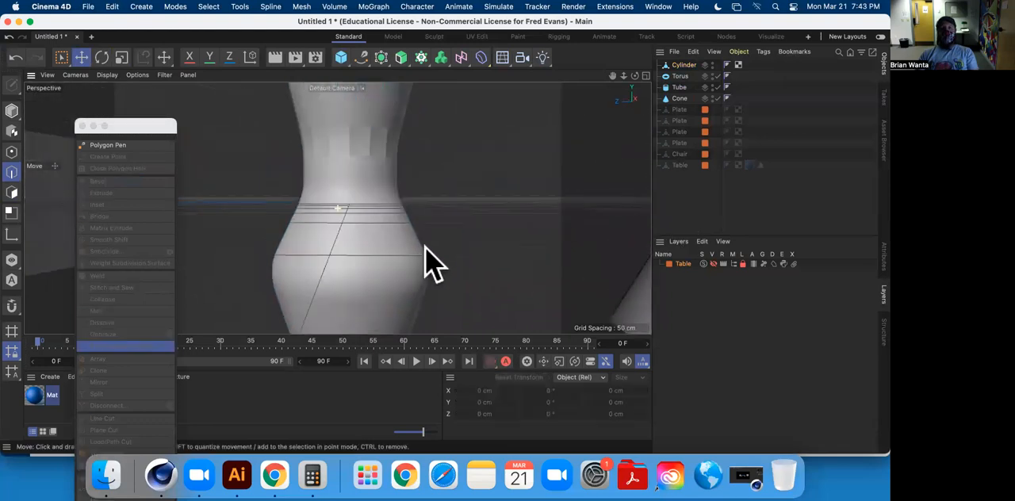
alt+drag(426, 262, 356, 159)
Undo the bevels on the vase's base and on the neck's upper edge loop.
key(super+z)
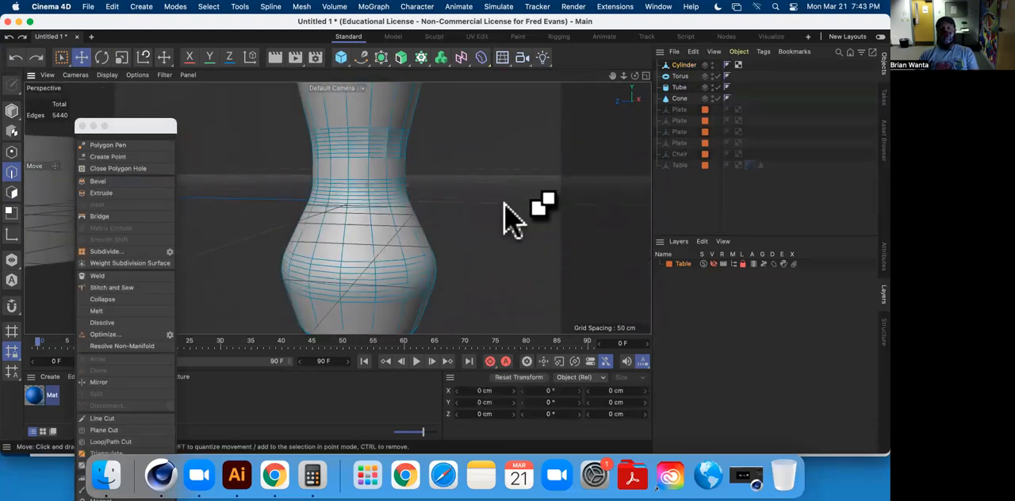
key(super+z)
key(super+z)
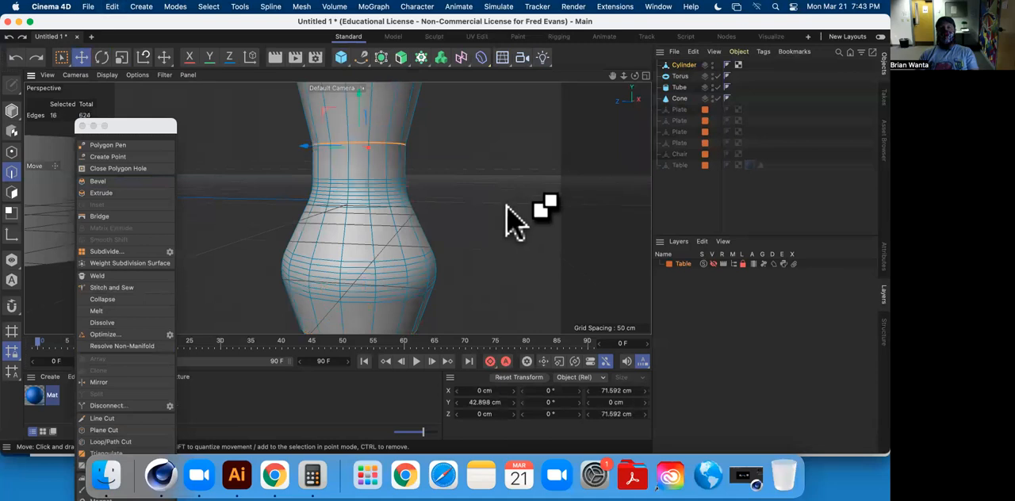
Bevel the neck's upper edge loop into a band about 26 cm tall and clear the edge selection.
click(108, 181)
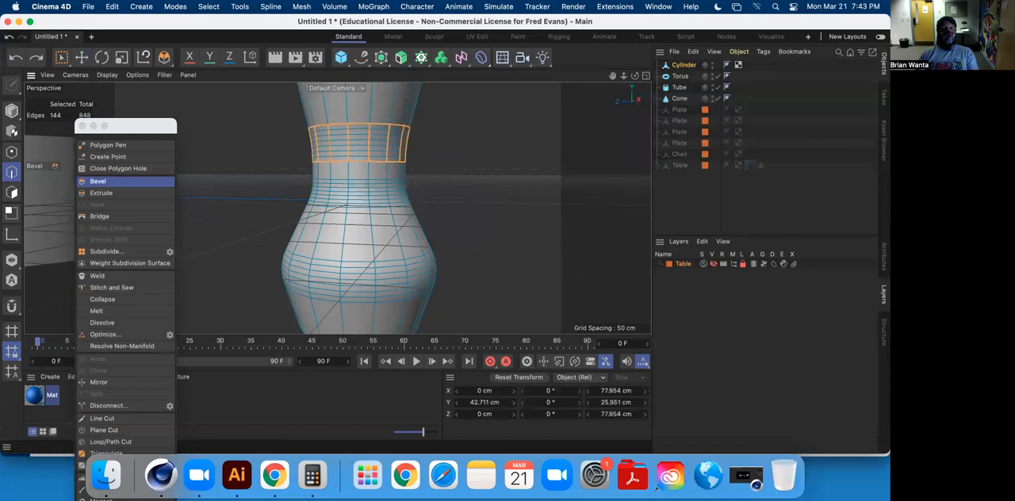
click(81, 57)
click(474, 185)
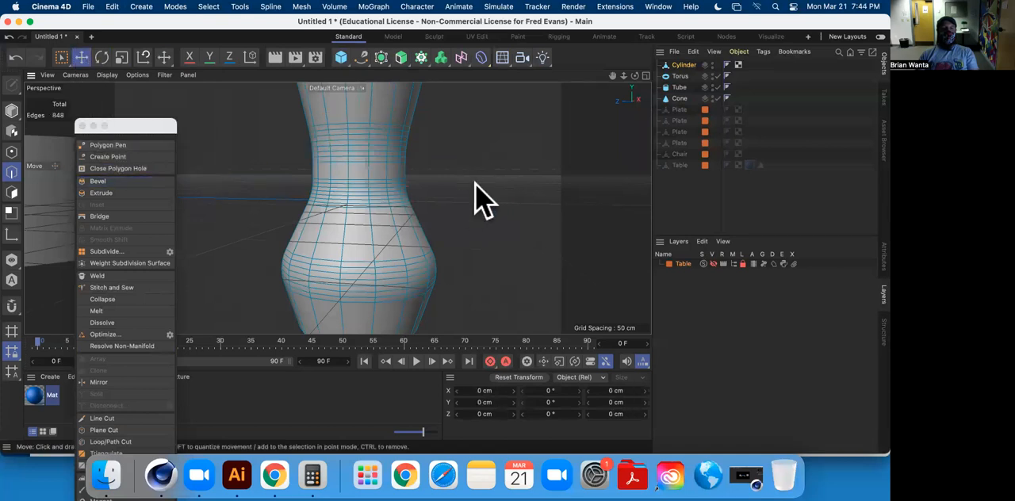
Deselect the vase and examine the shading of its beveled neck and belly from a lower angle.
alt+drag(405, 193, 474, 195)
click(709, 193)
alt+drag(337, 208, 367, 193)
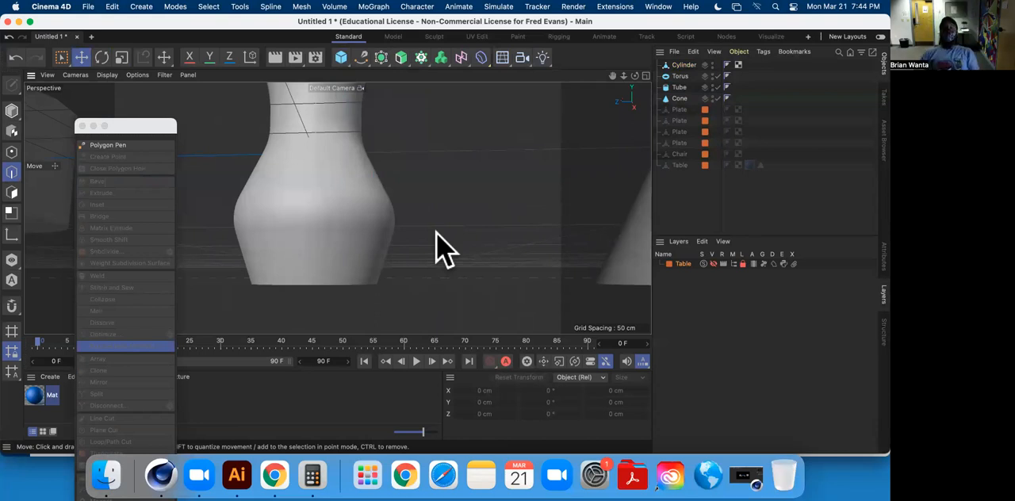
Undo the bevels on the vase's neck and belly, back to the selected belly edge loop.
key(super+z)
key(super+z)
key(super+z)
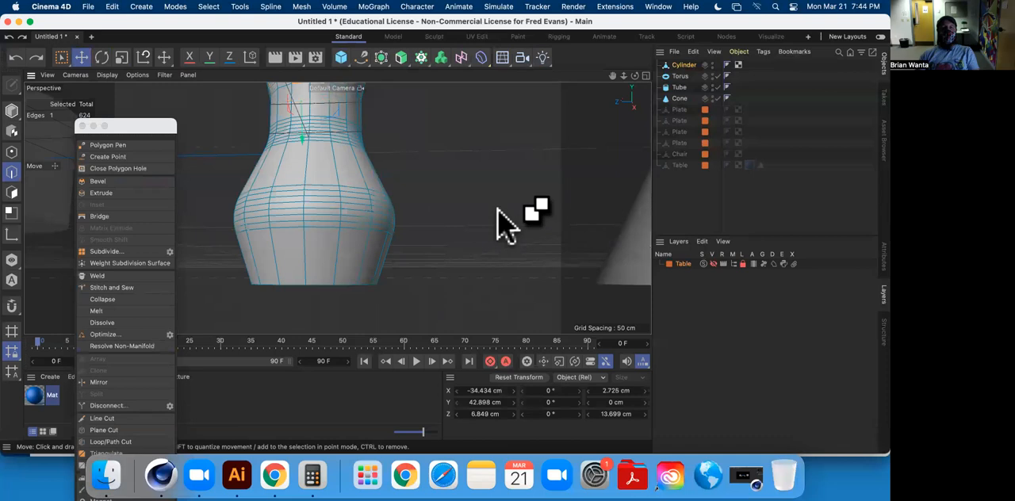
key(super+z)
key(super+z)
key(super+z)
Bevel the belly edge loop with an offset of about 17.9 cm and set the subdivision to 4.
alt+drag(420, 195, 371, 226)
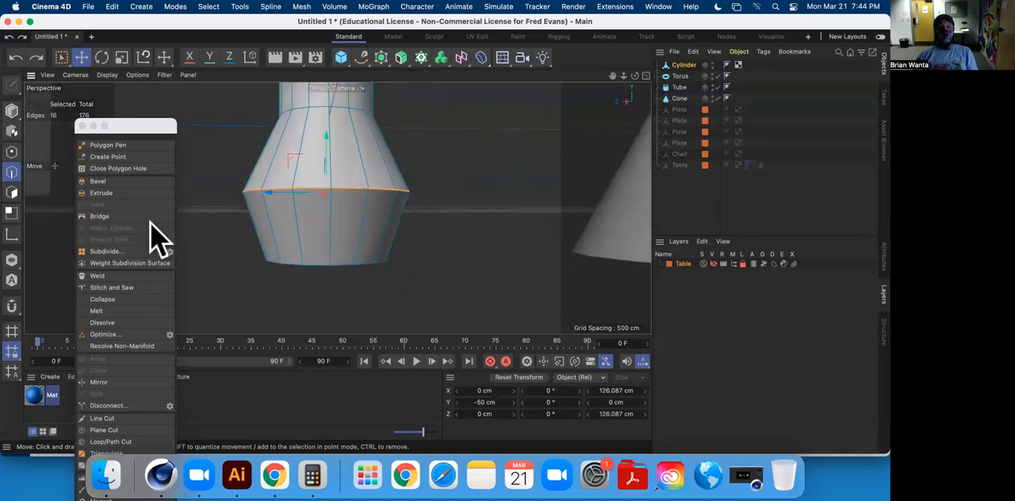
click(98, 181)
drag(465, 187, 523, 188)
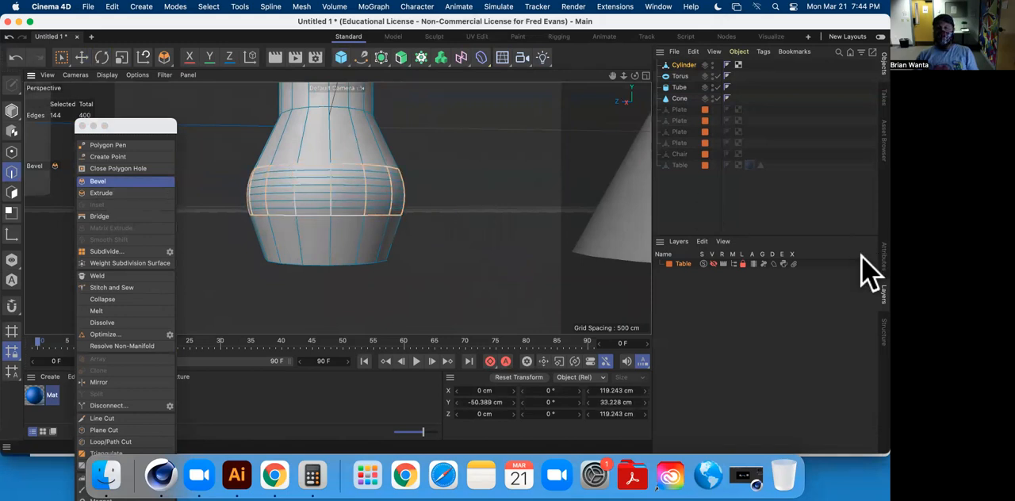
click(883, 257)
mouse_move(792, 327)
mouse_down()
mouse_move(783, 327)
mouse_move(783, 343)
mouse_move(786, 327)
mouse_up()
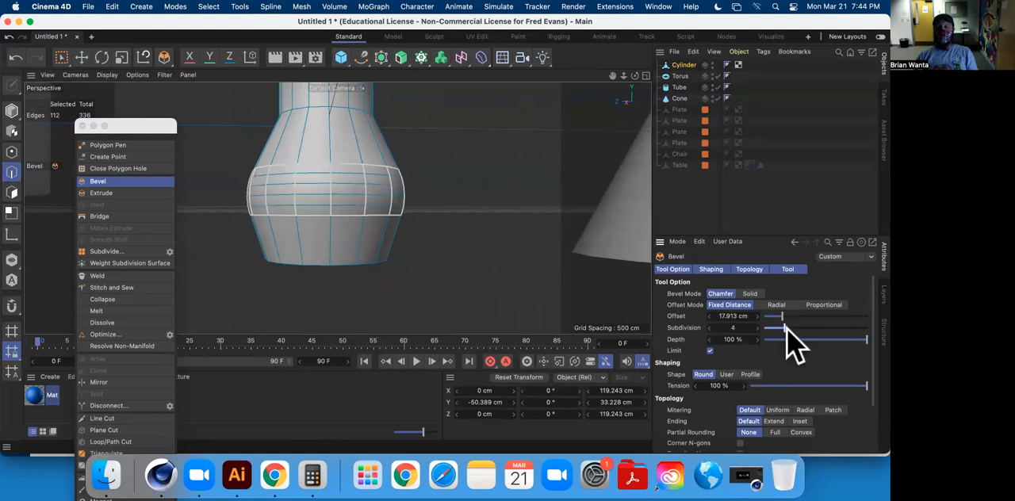
Bevel the neck's upper and lower edge loops together with an offset of about 12.9 cm, and clear the edge selection.
alt+middle_drag(402, 207, 419, 333)
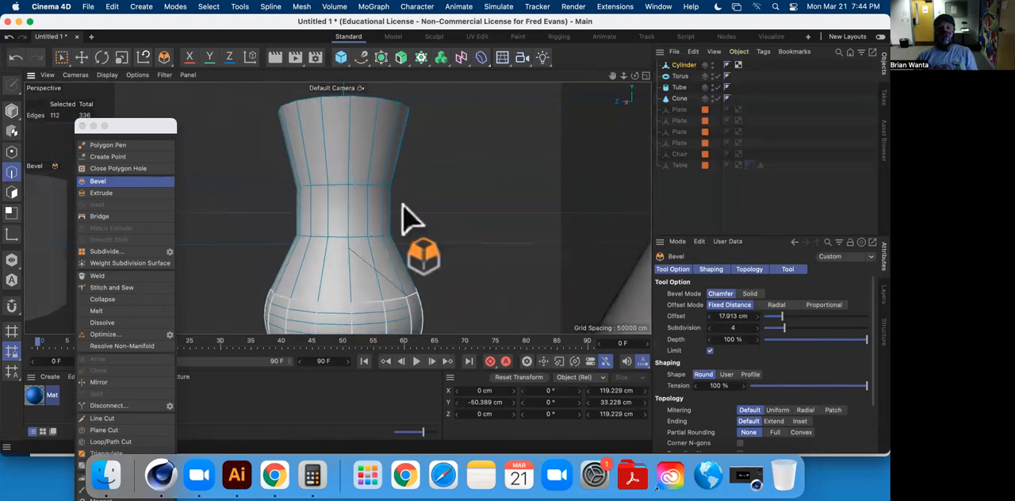
click(361, 242)
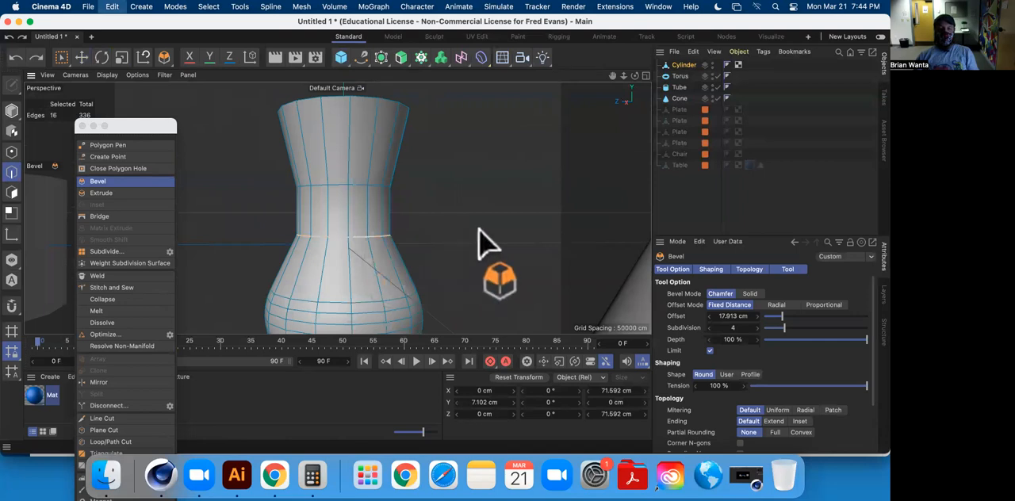
click(87, 59)
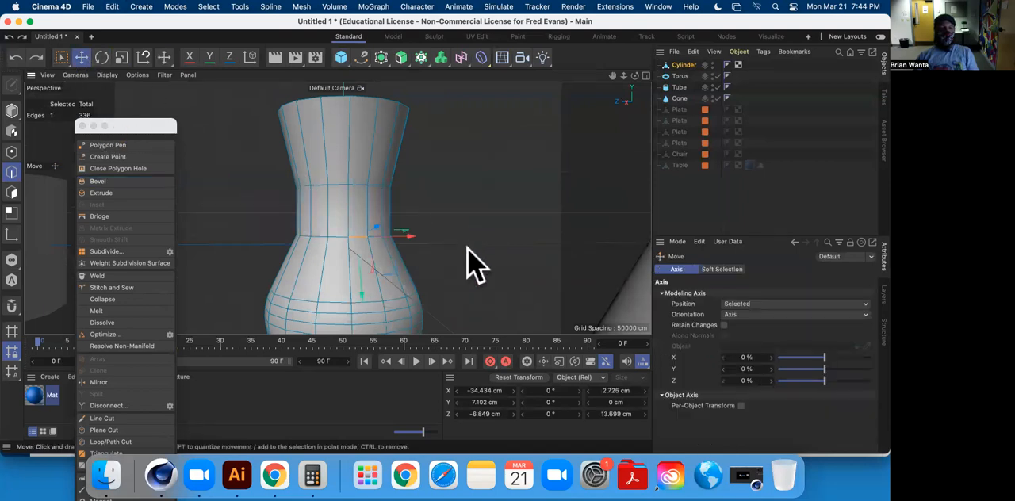
double_click(353, 234)
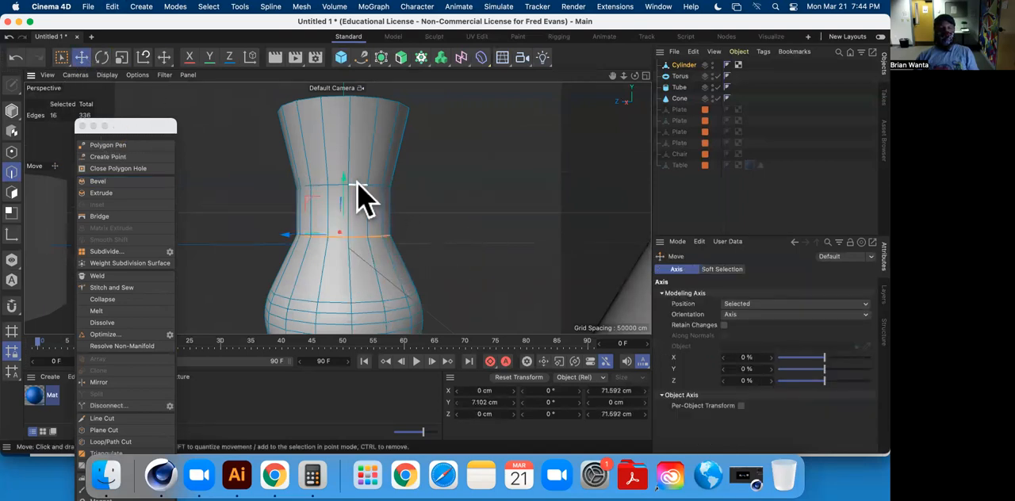
click(99, 180)
drag(442, 209, 531, 208)
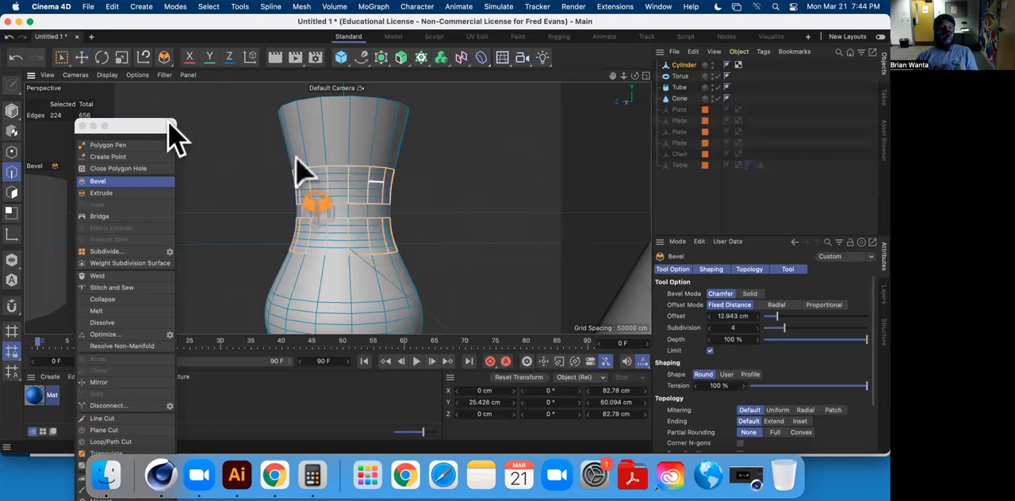
click(82, 57)
click(450, 204)
Bevel the vase's base edge loop with an offset of about 4.8 cm.
alt+middle_drag(462, 223, 447, 118)
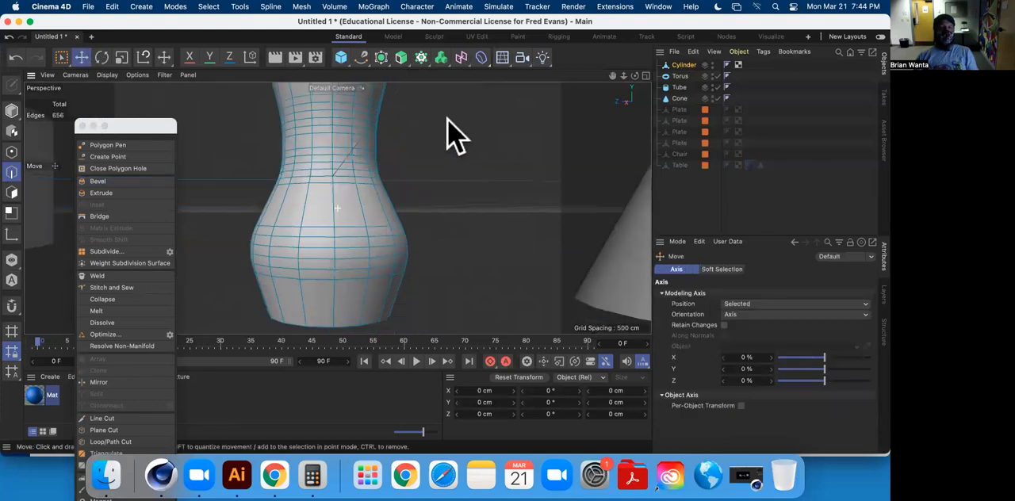
alt+drag(447, 118, 437, 161)
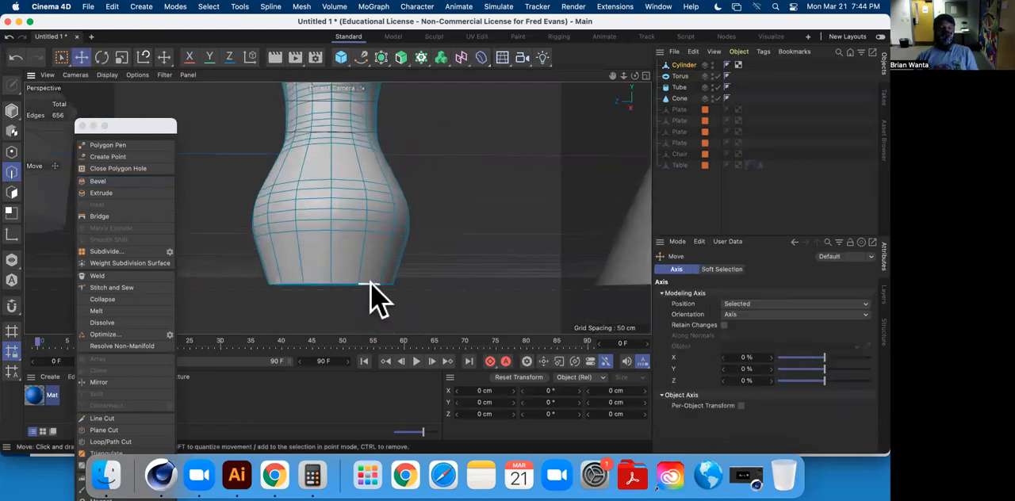
click(98, 181)
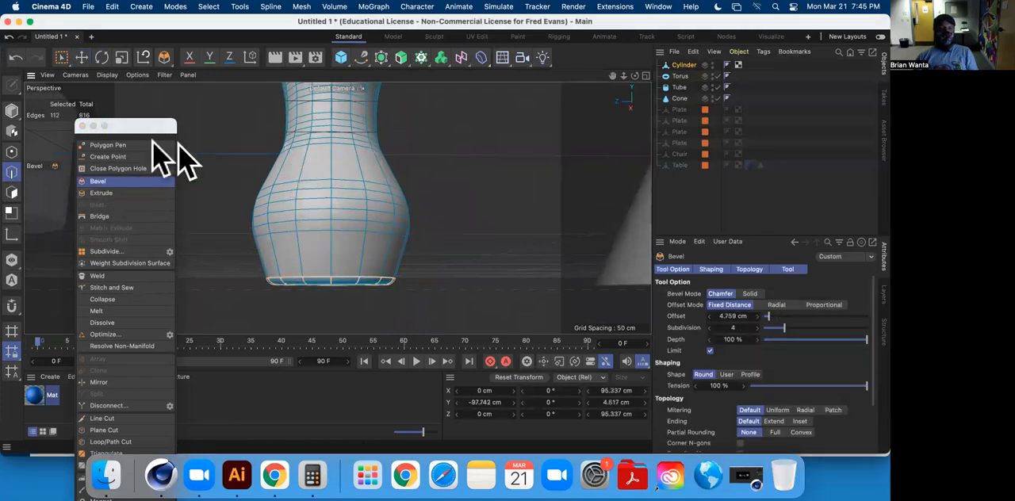
Select all polygons of the vase's top cap with Live Selection and inset them by about 10.9 cm.
alt+drag(400, 152, 430, 232)
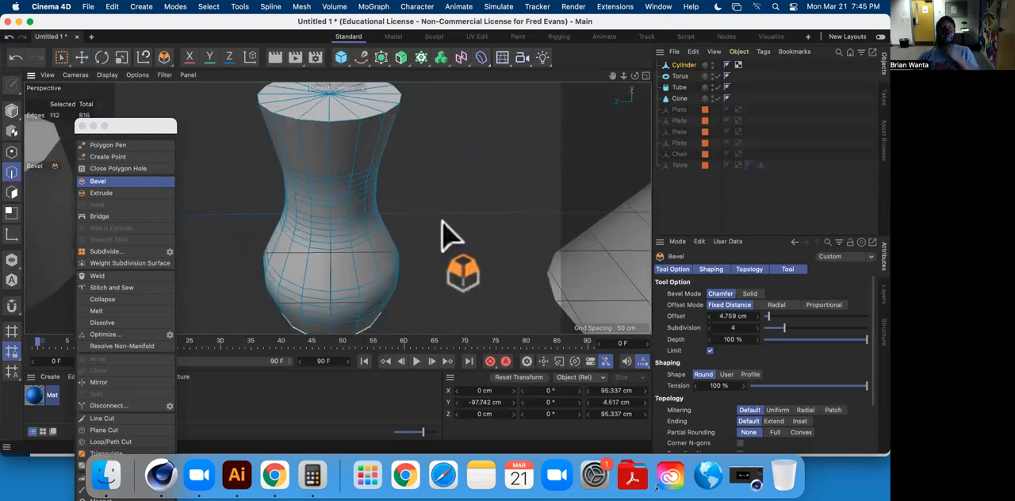
alt+drag(459, 177, 450, 237)
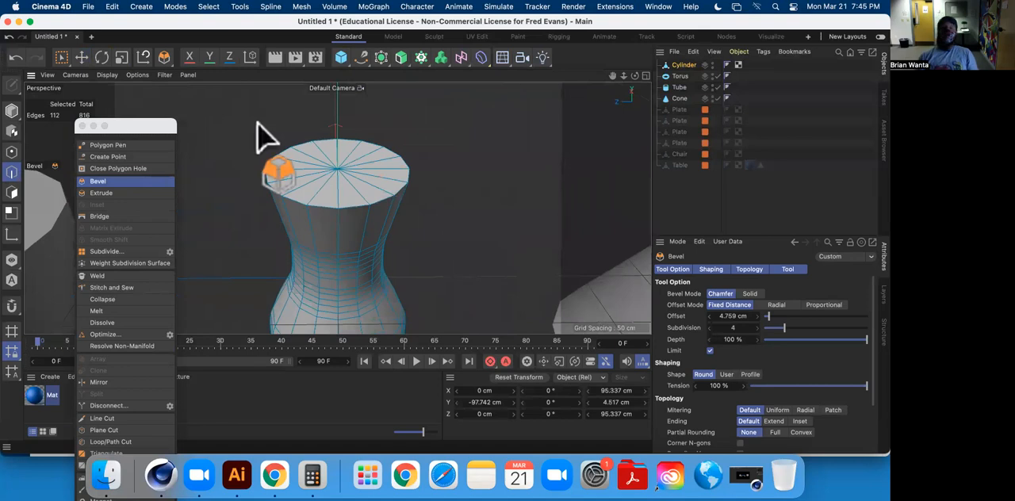
drag(67, 62, 89, 70)
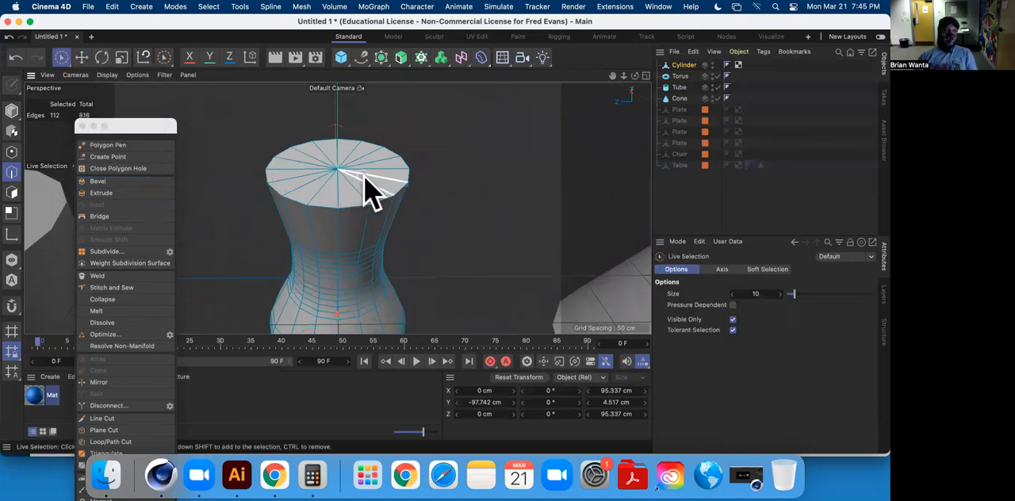
click(12, 192)
mouse_move(333, 195)
mouse_down()
mouse_move(372, 170)
mouse_move(317, 181)
mouse_up()
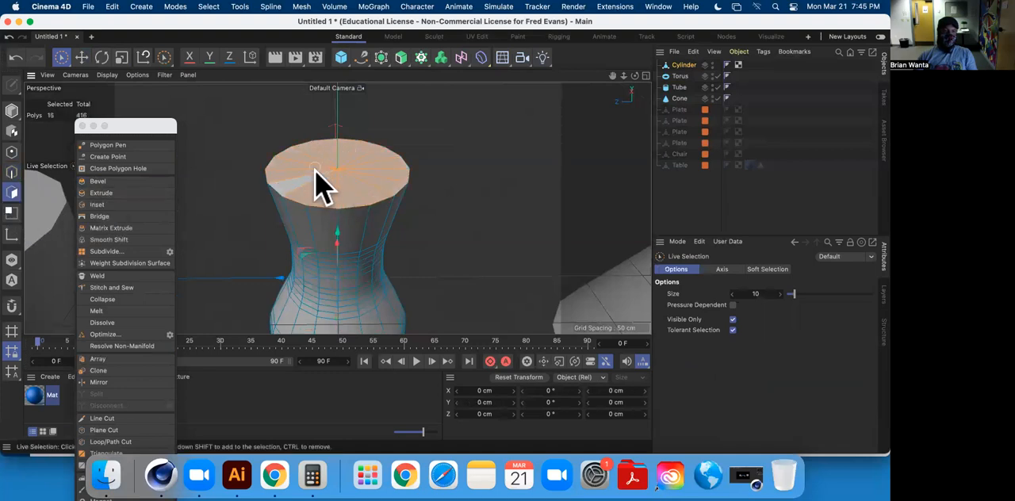
click(119, 204)
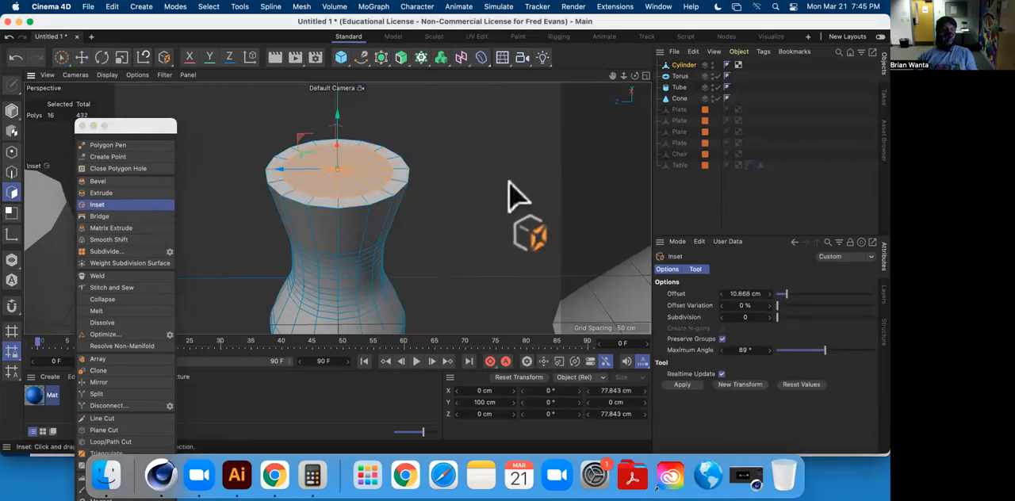
Extrude the inset top polygons about 31.4 cm down into the vase, with Create Caps turned off.
click(103, 193)
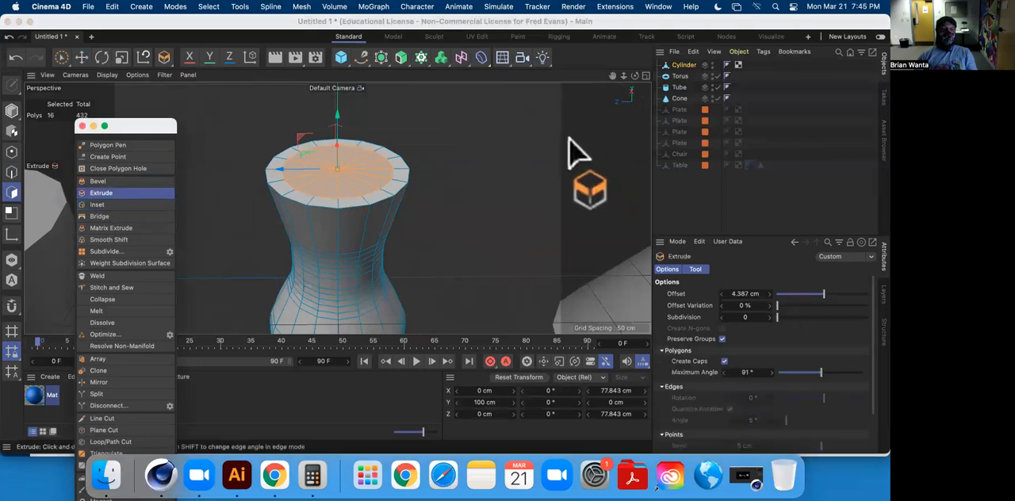
drag(578, 163, 564, 163)
drag(490, 163, 474, 163)
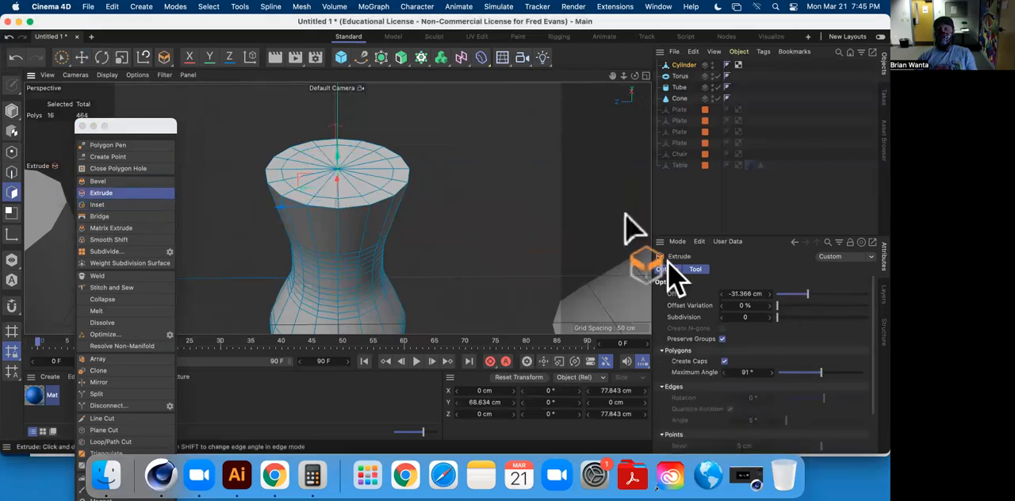
click(724, 361)
alt+drag(423, 190, 429, 166)
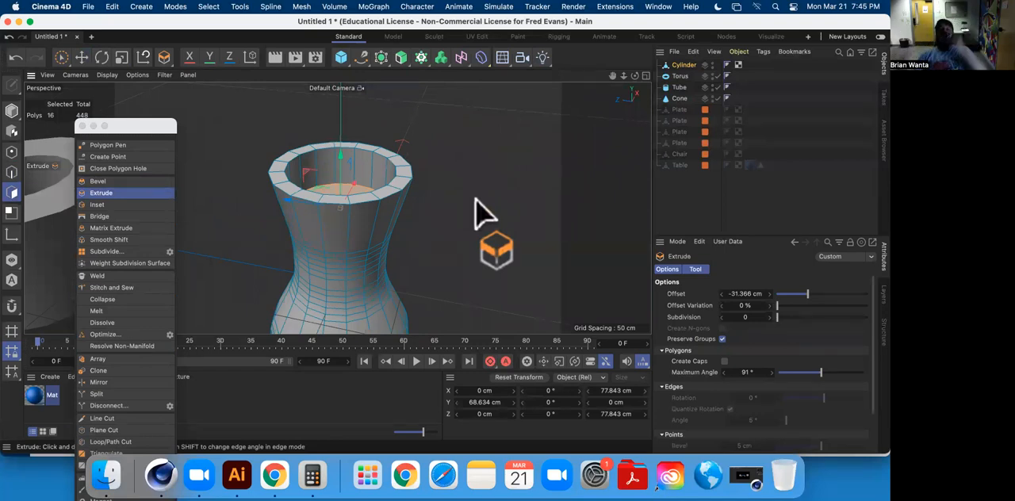
In the front view, move the cavity's floor polygons down to about Y 30.6 cm.
middle_click(446, 226)
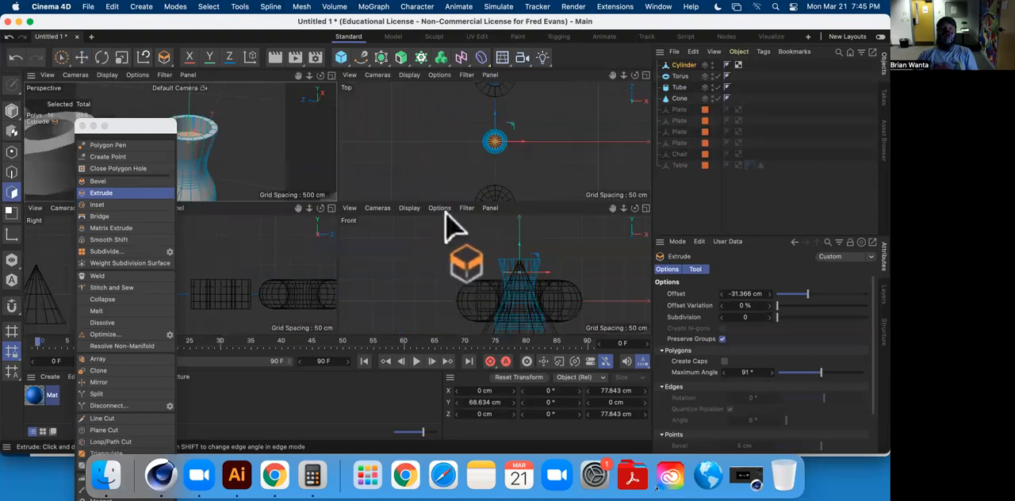
middle_click(524, 287)
scroll(386, 229, up, 5)
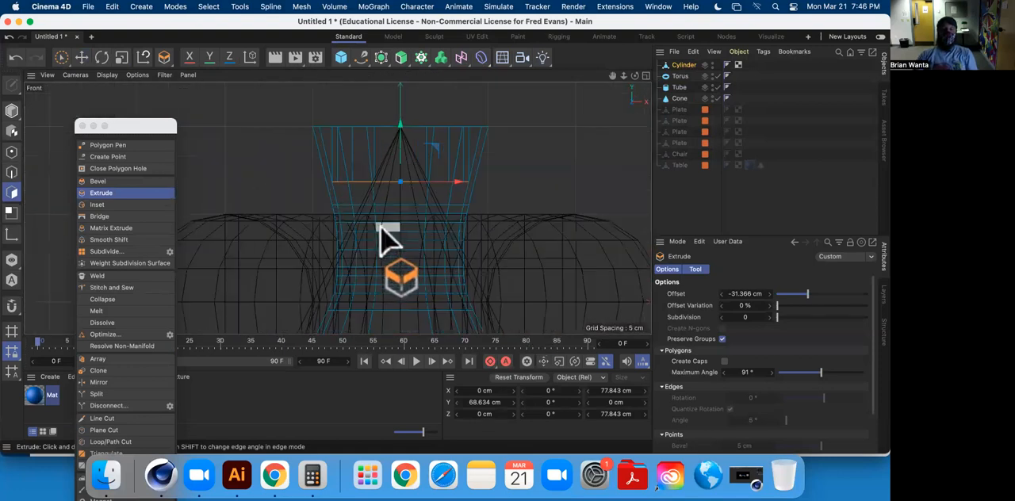
drag(401, 135, 406, 204)
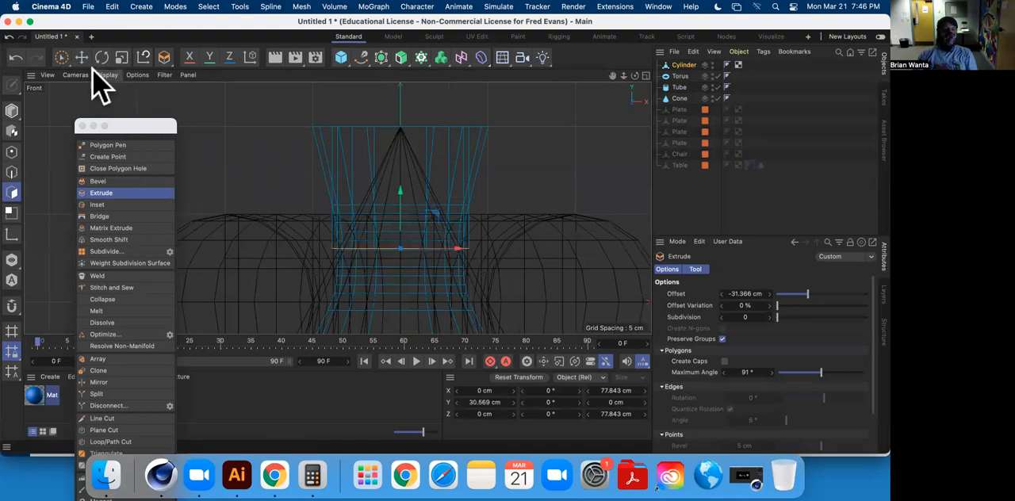
Scale the cavity's floor polygons down to about 61.2 cm across to fit inside the narrow neck.
click(121, 59)
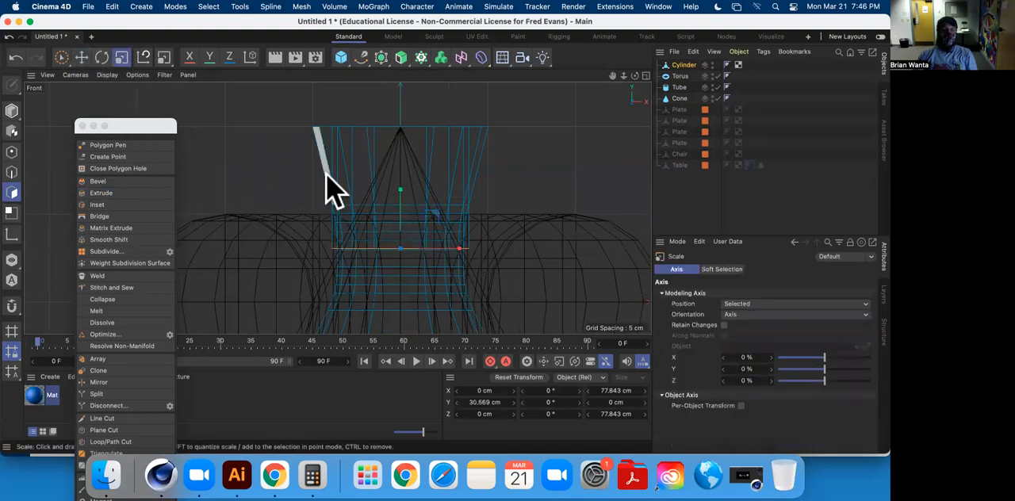
middle_click(329, 182)
middle_click(238, 154)
alt+drag(468, 266, 210, 298)
Extrude the cavity's floor polygons about 44.3 cm further down into the vase.
alt+drag(406, 249, 361, 150)
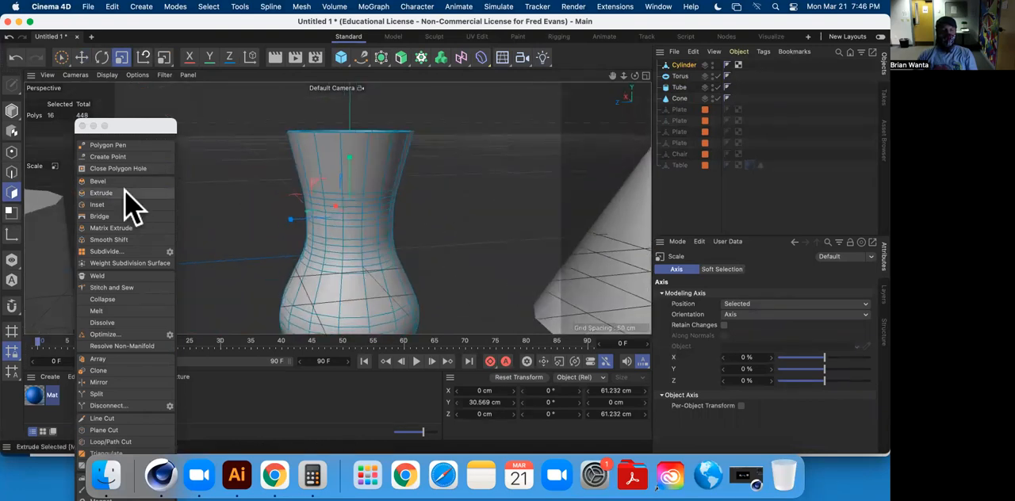
click(111, 193)
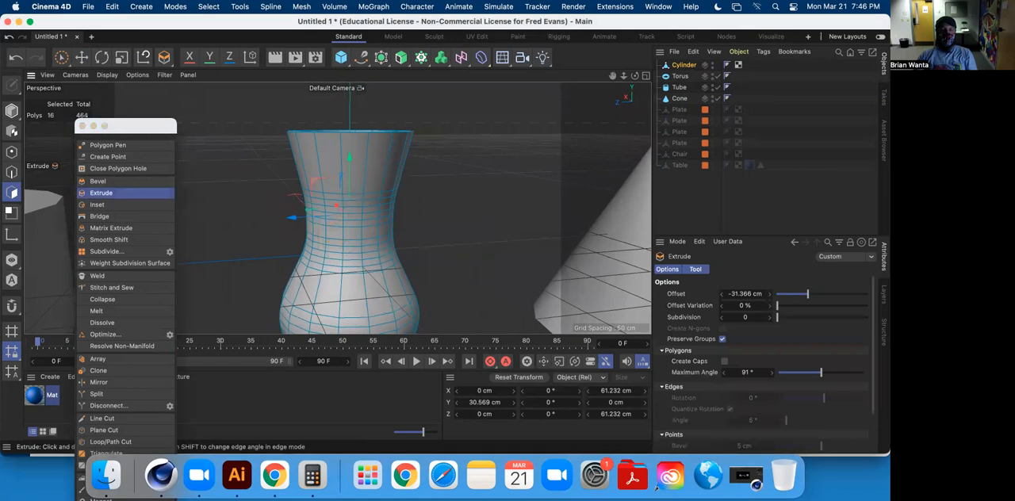
alt+drag(481, 164, 471, 225)
Show the vase in the front view and disable the Torus, Tube and Cone objects.
middle_click(470, 224)
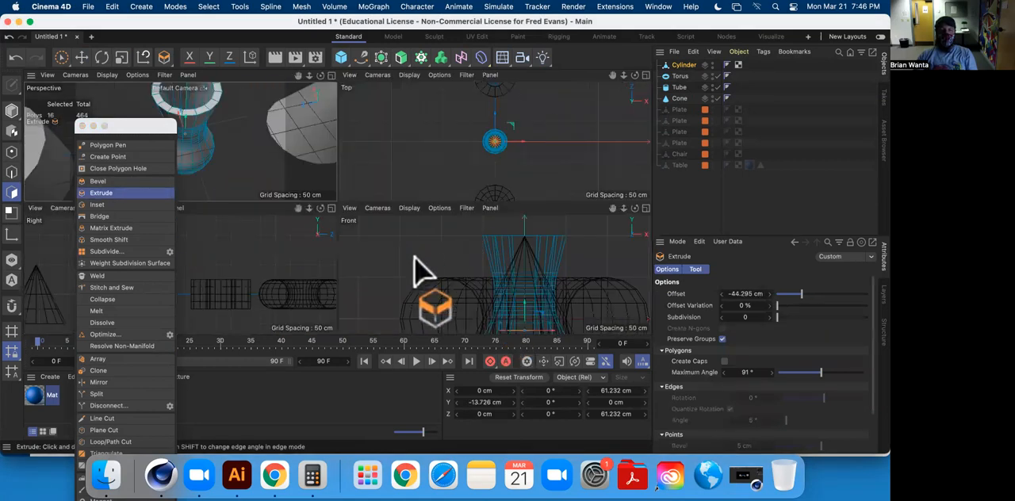
alt+middle_drag(569, 268, 511, 203)
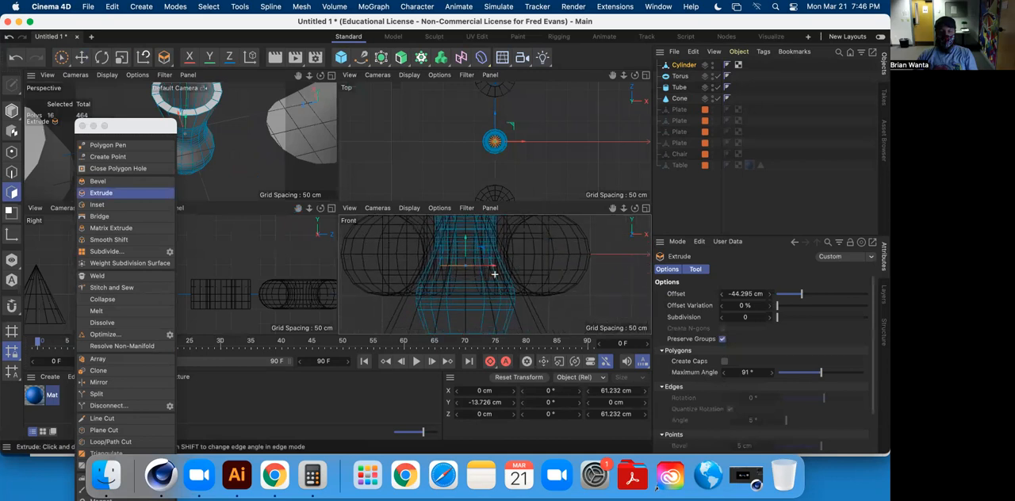
middle_click(547, 260)
alt+middle_drag(440, 180, 542, 235)
alt+middle_drag(442, 234, 515, 210)
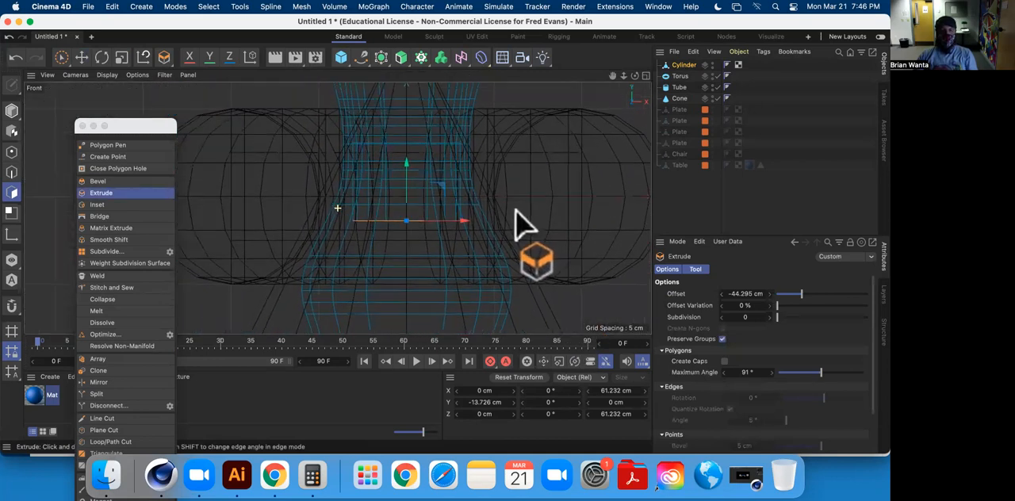
click(718, 77)
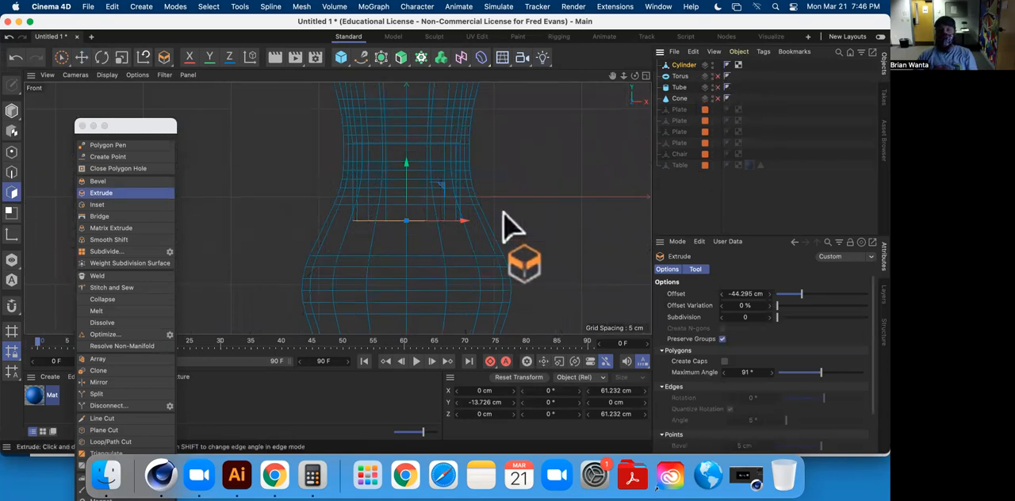
Lower the cavity's floor polygons to about Y -47.1 cm, into the vase's belly.
alt+middle_drag(481, 147, 559, 222)
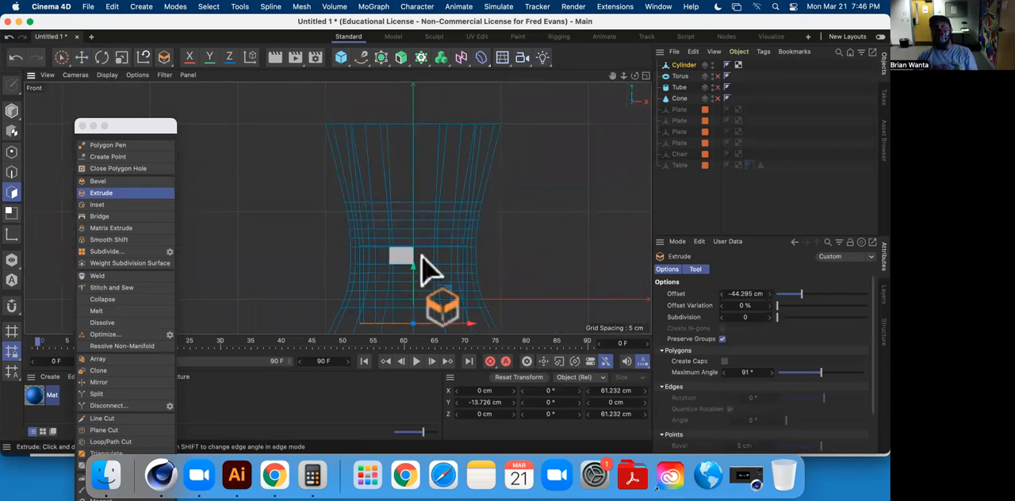
alt+middle_drag(508, 248, 513, 210)
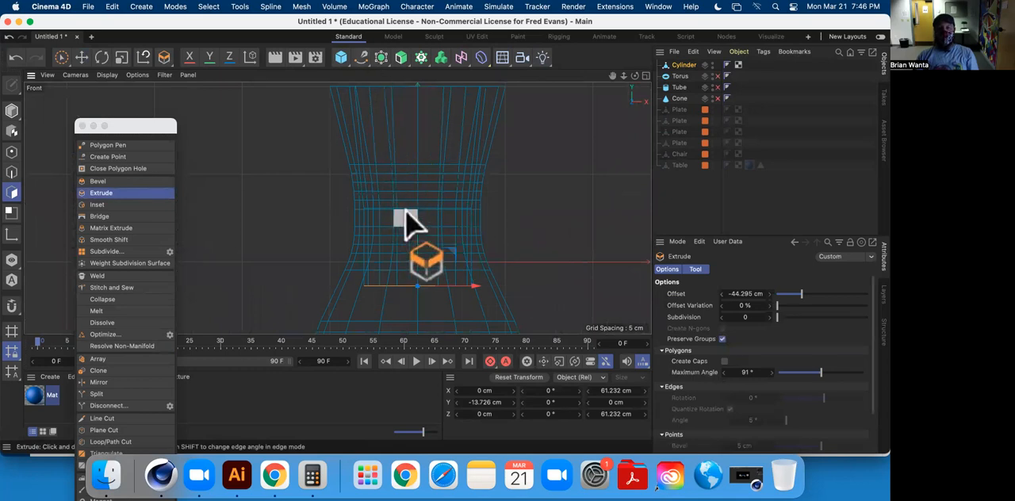
alt+middle_drag(401, 215, 449, 121)
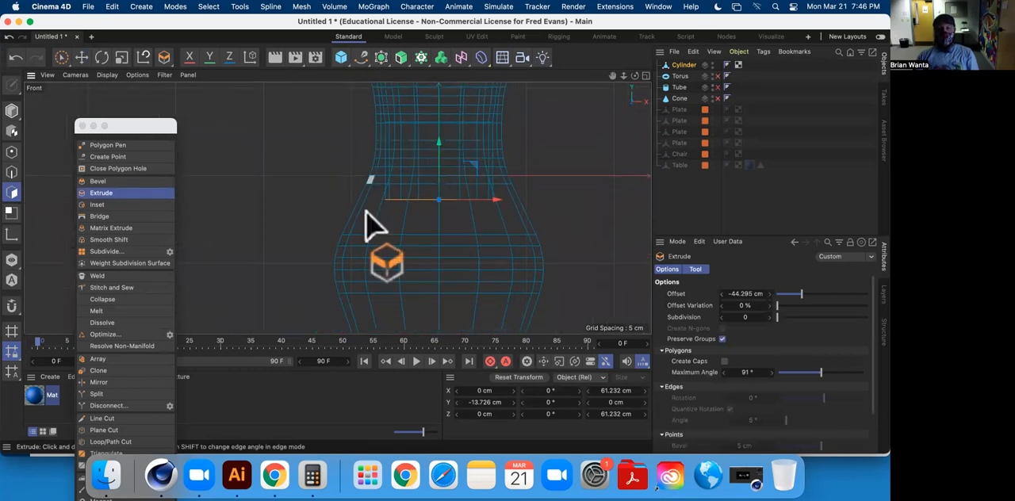
drag(441, 141, 449, 215)
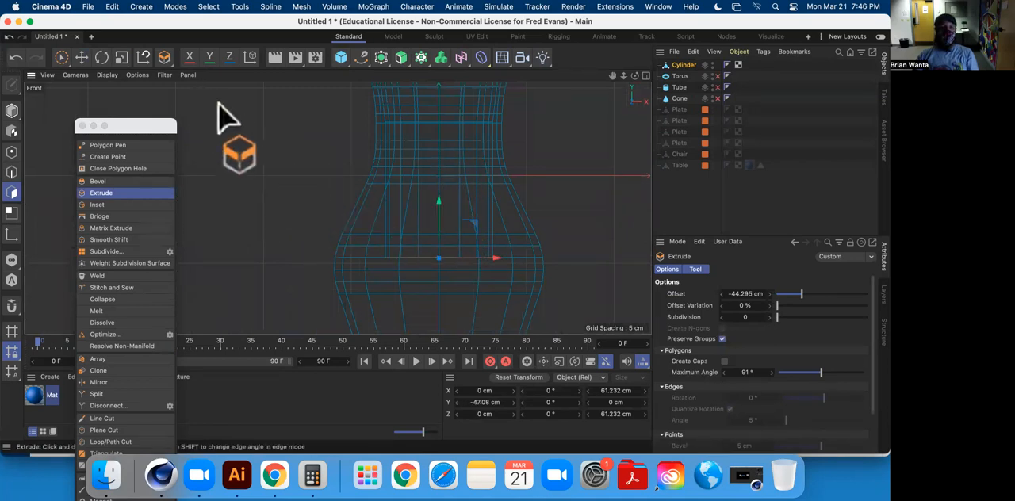
Scale the cavity's floor polygons up to about 98 cm across in the top view, leaving nothing selected at the end.
middle_click(257, 147)
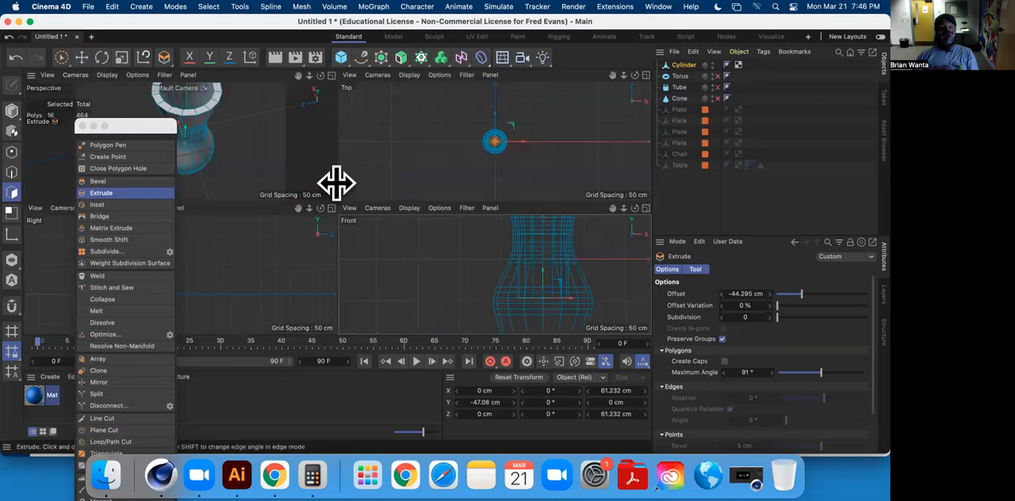
middle_click(467, 198)
scroll(308, 185, up, 10)
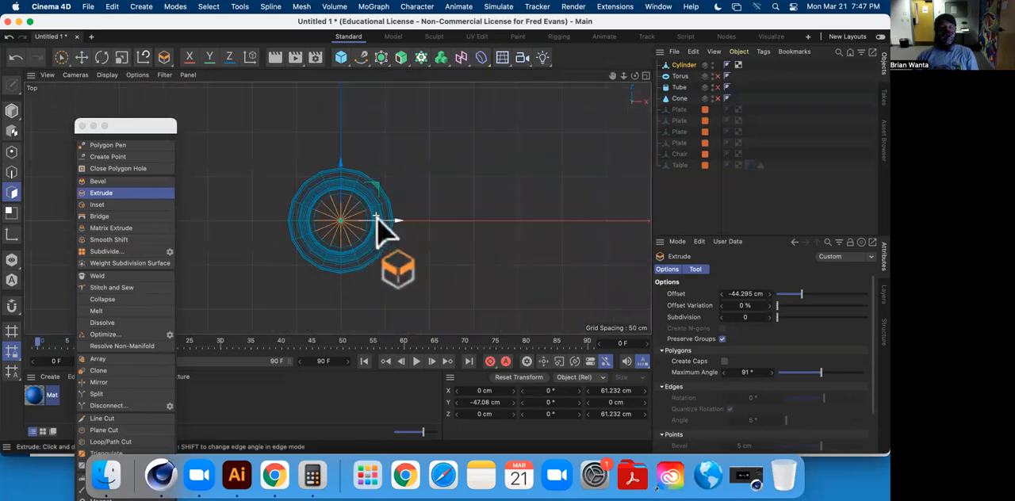
click(122, 57)
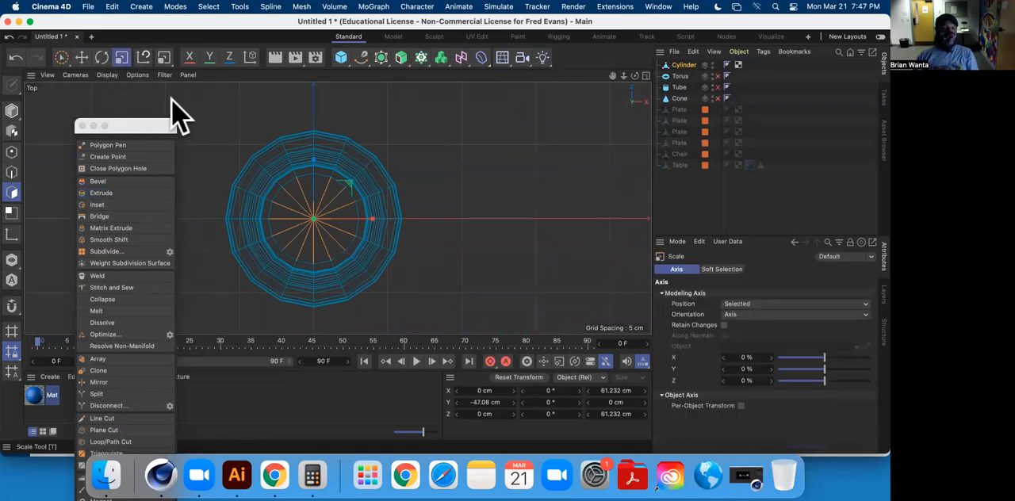
drag(363, 169, 696, 7)
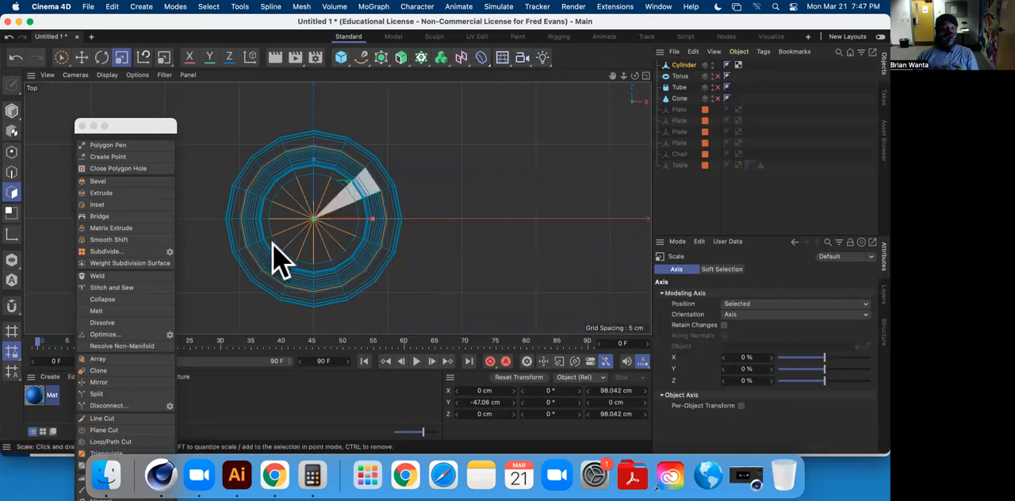
middle_click(499, 181)
middle_click(487, 244)
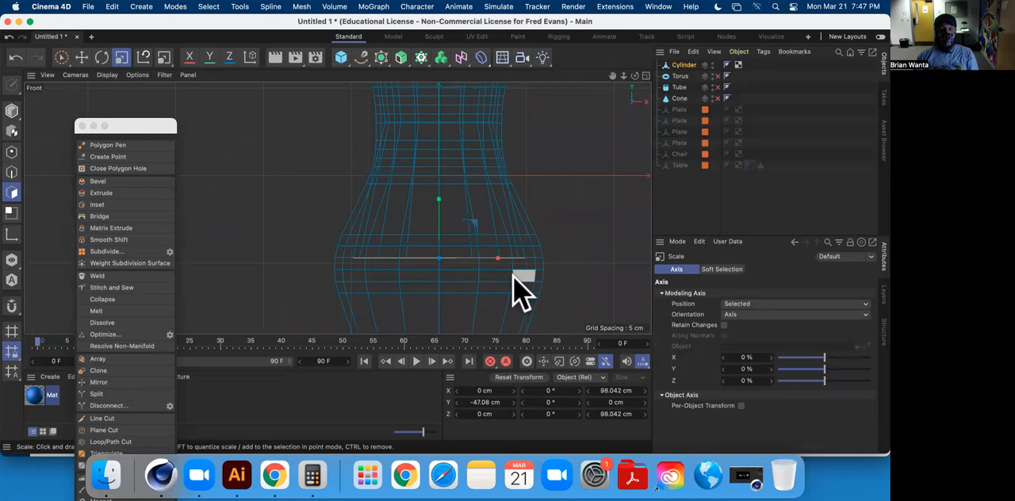
middle_click(516, 293)
key(ctrl+a)
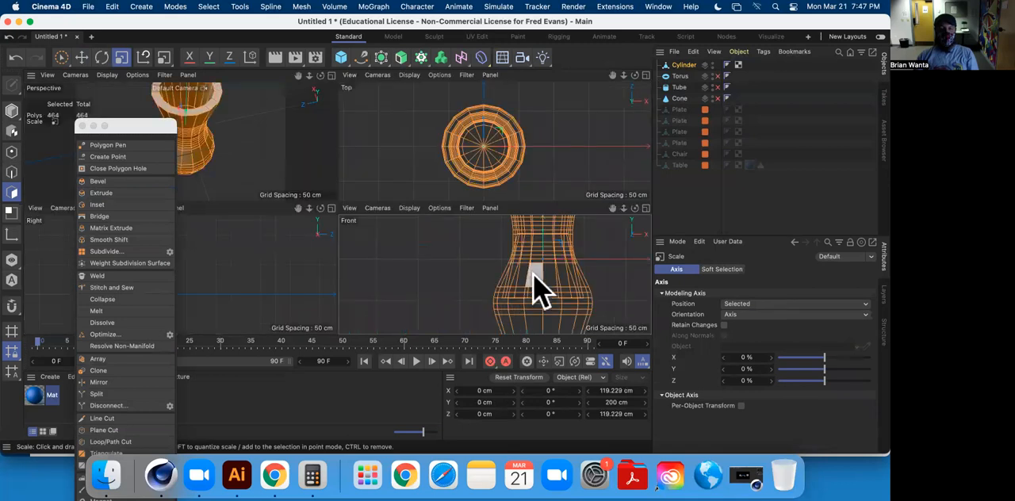
key(ctrl+shift+a)
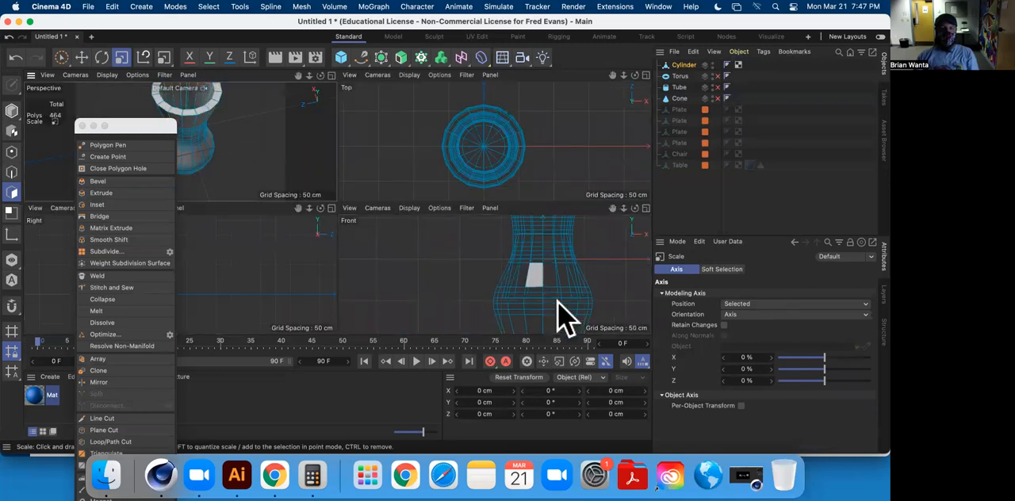
Inspect the vase's hollow interior and outer profile in the perspective and front views.
middle_click(237, 176)
middle_click(377, 183)
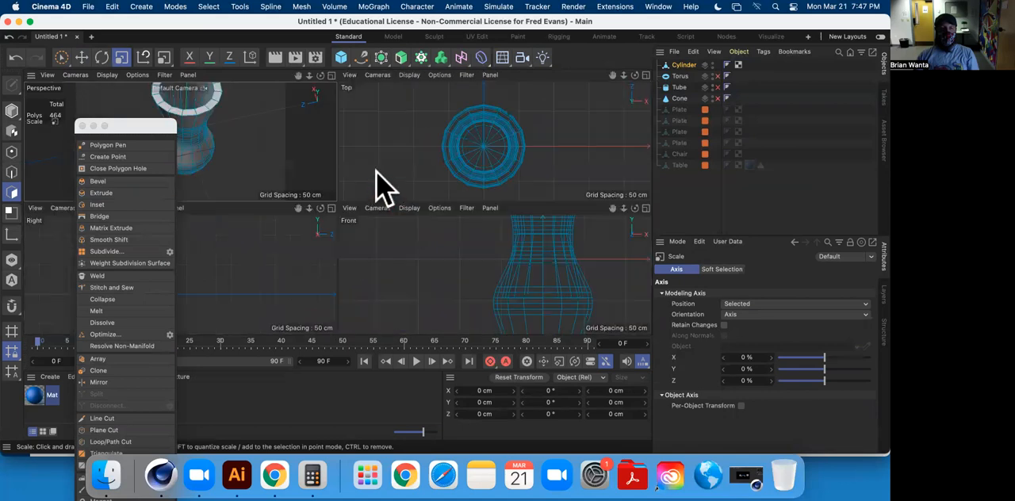
middle_click(248, 153)
alt+drag(351, 153, 397, 273)
alt+middle_drag(348, 291, 349, 249)
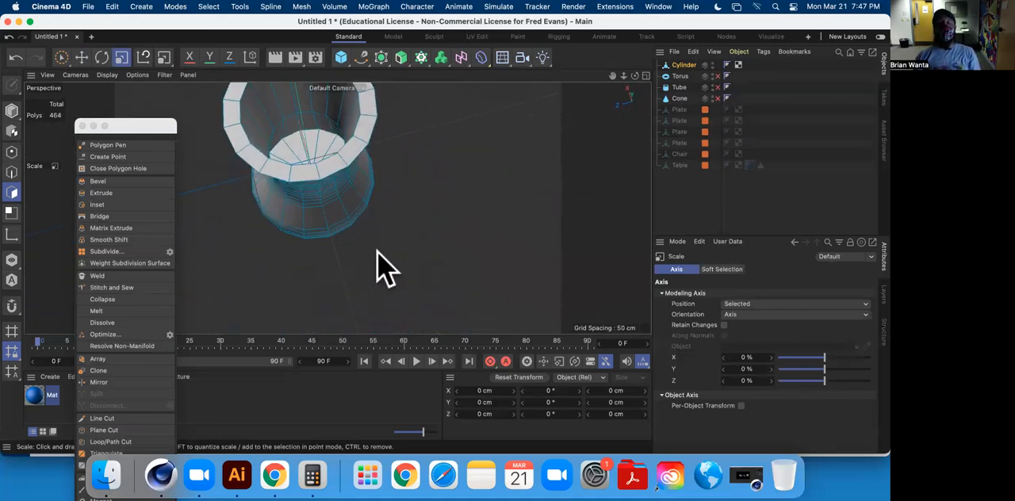
middle_click(377, 250)
middle_click(546, 304)
alt+middle_drag(540, 265, 517, 164)
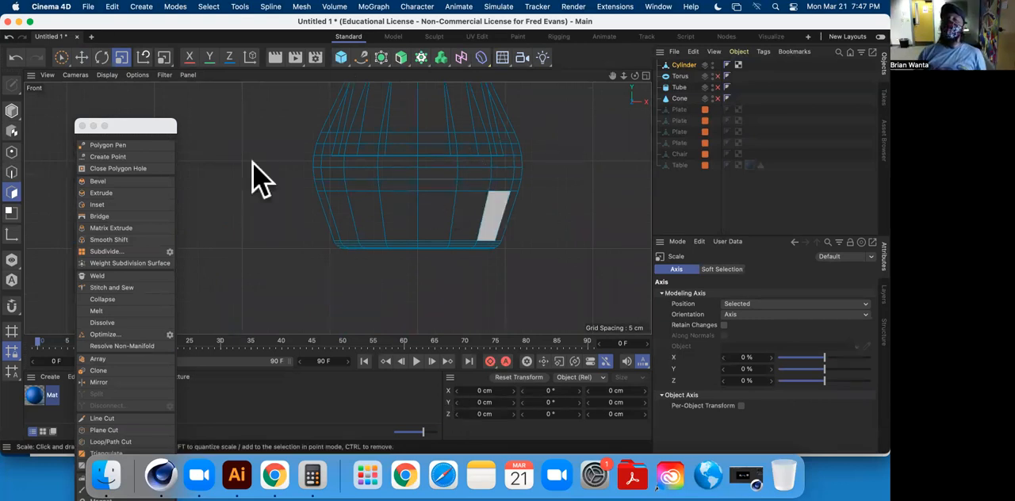
drag(453, 208, 449, 262)
alt+middle_drag(441, 248, 456, 227)
alt+middle_drag(400, 102, 381, 161)
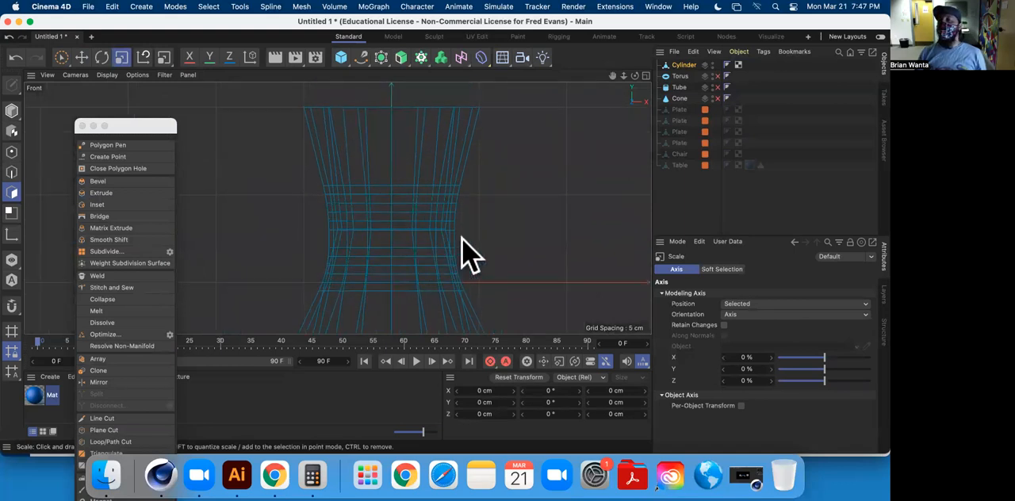
alt+middle_drag(486, 254, 447, 84)
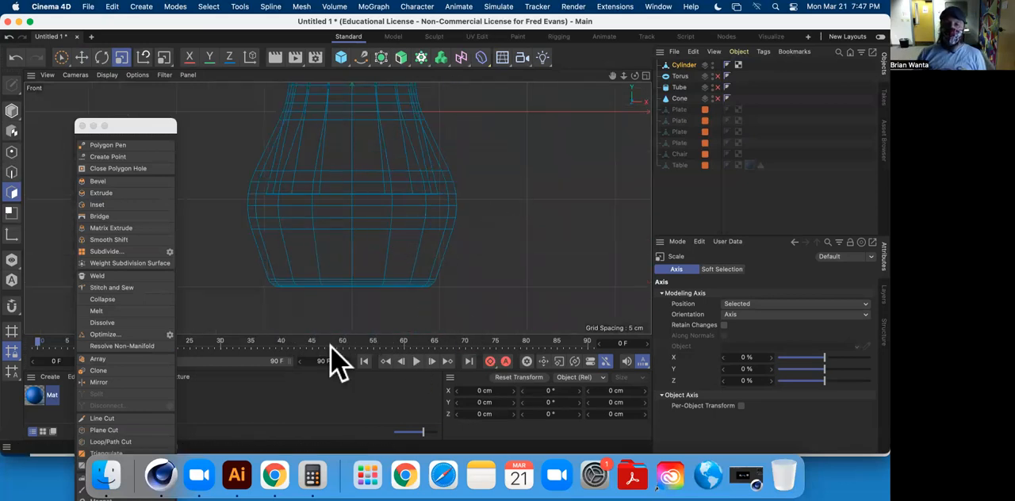
middle_click(456, 228)
middle_click(289, 178)
scroll(402, 238, down, 5)
alt+drag(357, 174, 413, 254)
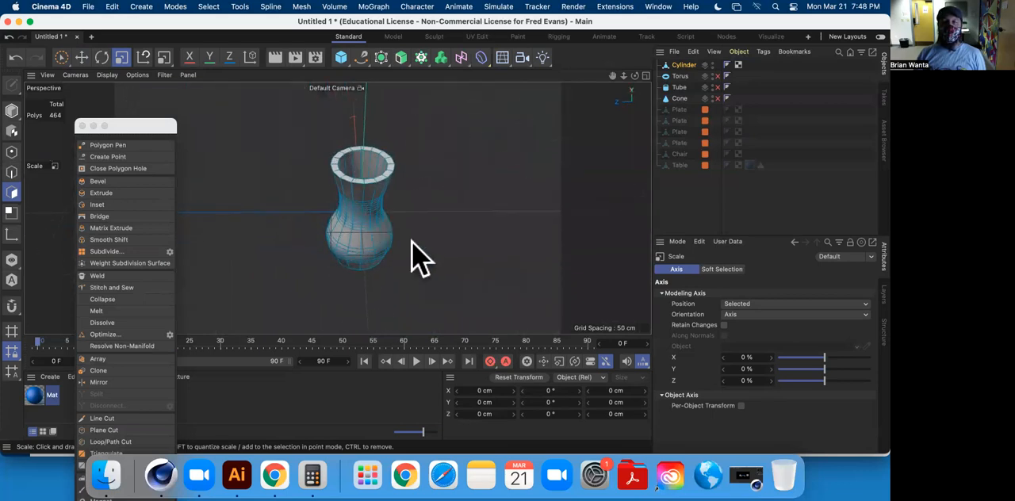
Re-enable the Torus and convert it into an editable polygon object.
scroll(428, 222, down, 5)
click(717, 76)
alt+middle_drag(356, 148, 544, 152)
alt+drag(453, 180, 408, 218)
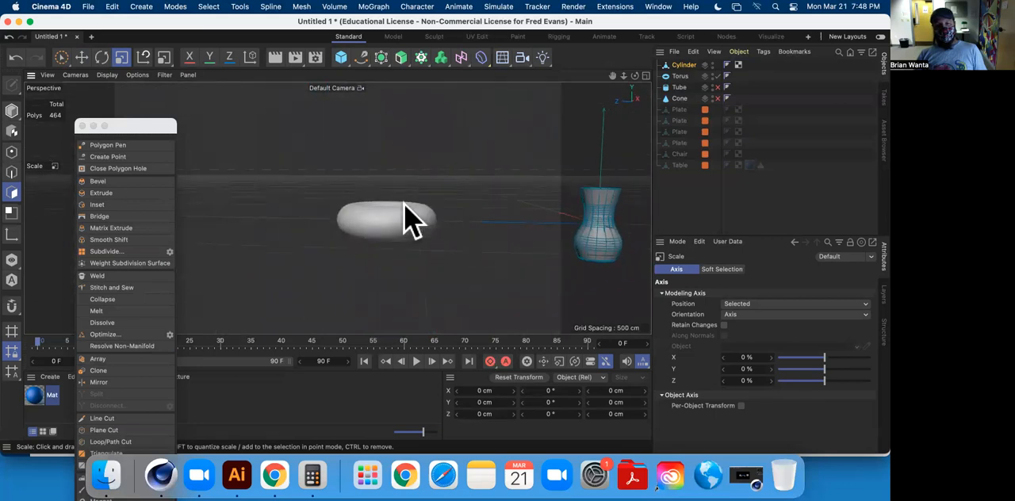
click(679, 76)
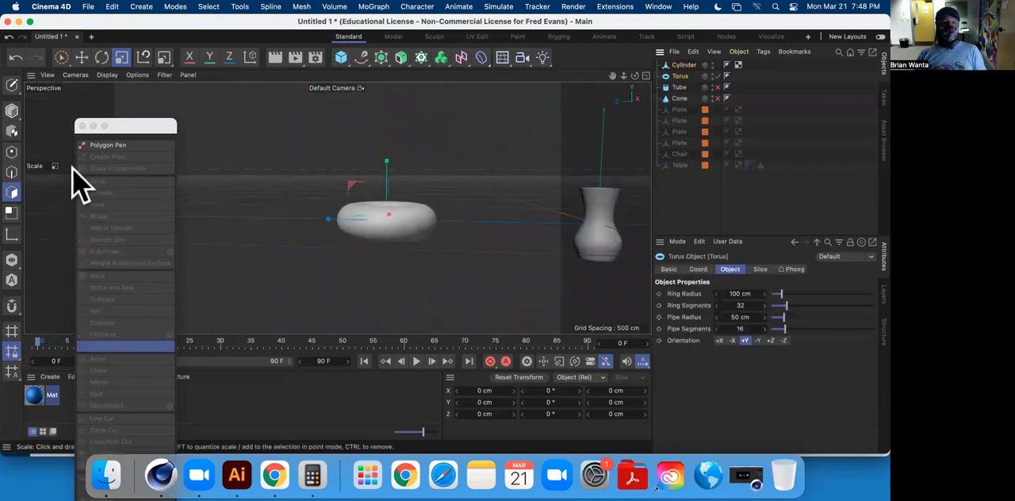
click(12, 86)
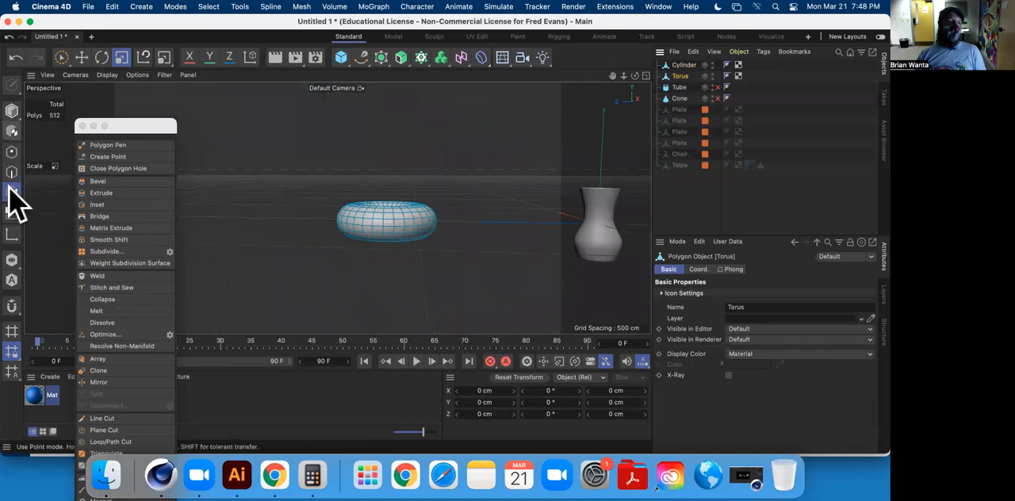
Stretch the whole torus vertically to about 339 cm tall.
click(12, 111)
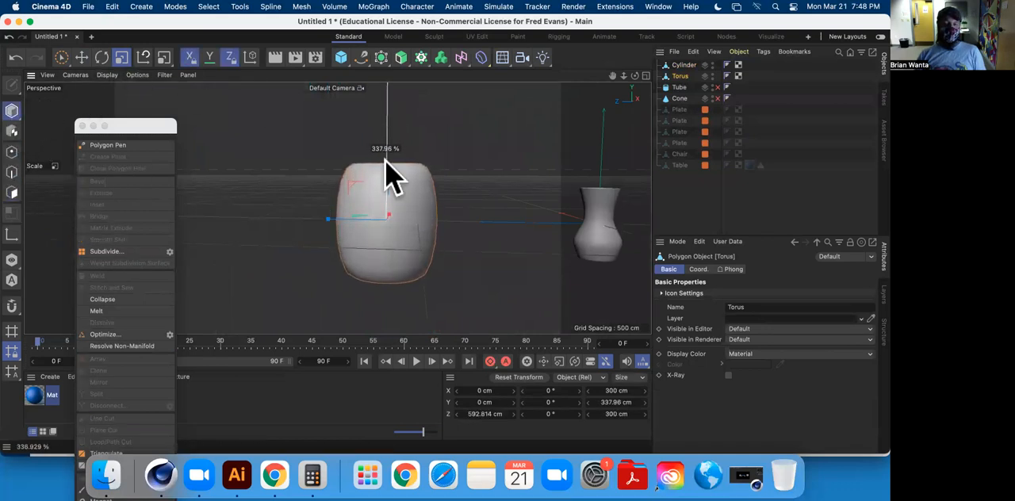
alt+drag(384, 208, 296, 168)
alt+drag(426, 242, 406, 254)
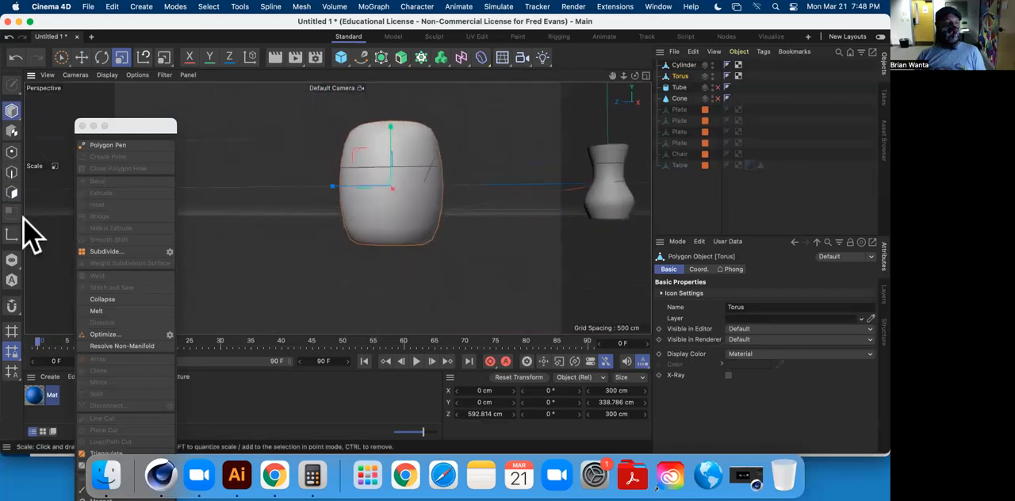
Select the full ring of polygons inside the torus's lower opening with Live Selection and delete it.
click(12, 192)
alt+drag(428, 252, 179, 260)
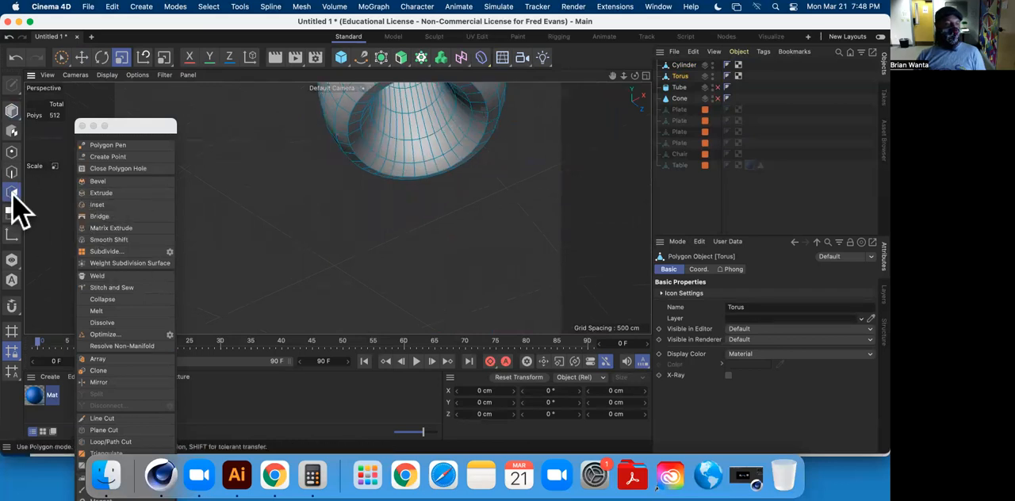
alt+drag(344, 158, 360, 208)
click(332, 174)
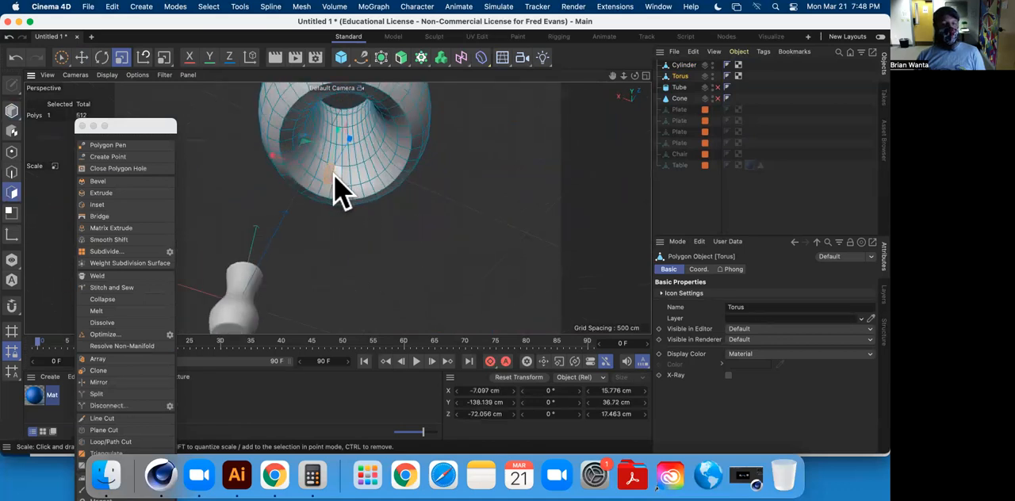
click(63, 58)
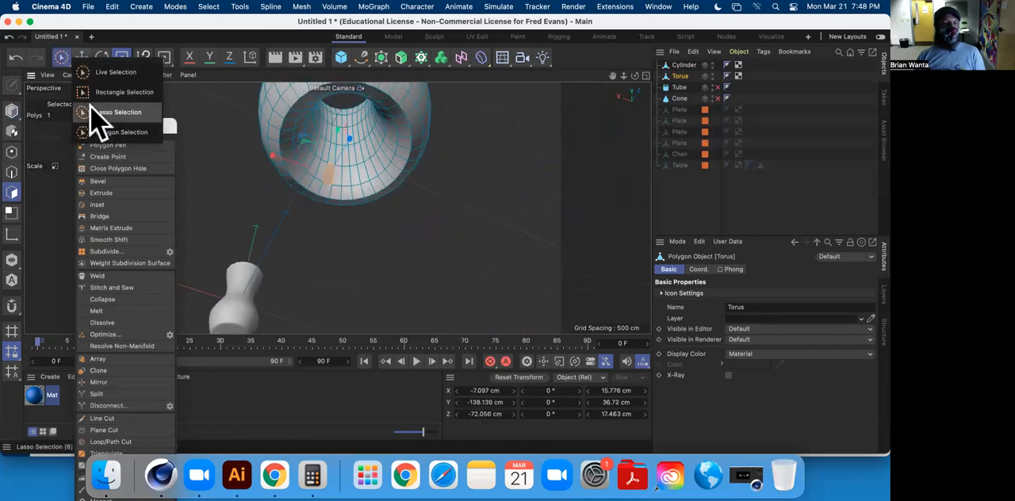
click(113, 74)
scroll(333, 191, up, 5)
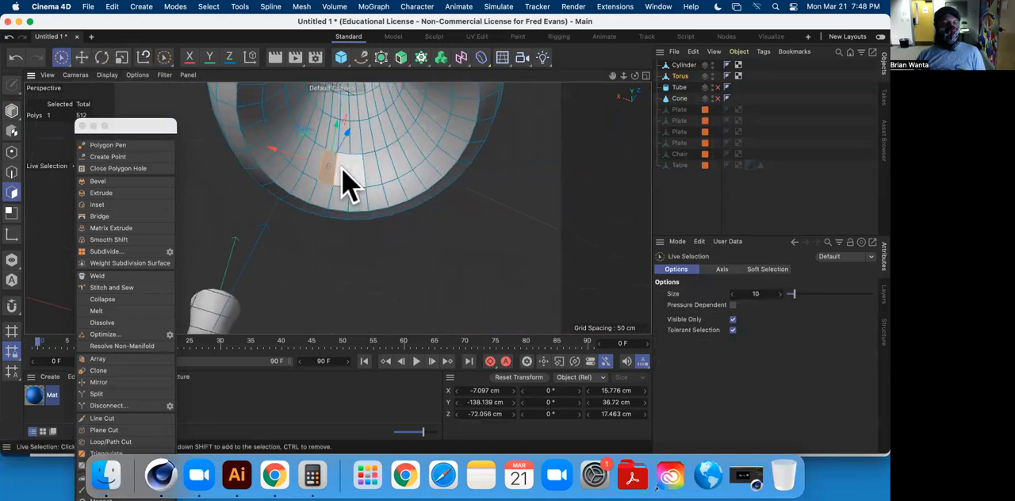
mouse_move(432, 139)
alt+mouse_down()
mouse_move(419, 155)
mouse_move(485, 113)
mouse_move(537, 152)
mouse_move(347, 228)
mouse_move(385, 249)
mouse_move(254, 154)
mouse_move(254, 163)
mouse_move(234, 162)
mouse_move(260, 189)
alt+mouse_up()
shift+drag(423, 149, 468, 115)
alt+middle_drag(453, 177, 331, 227)
mouse_move(331, 226)
alt+mouse_down()
mouse_move(413, 197)
mouse_move(501, 214)
mouse_move(352, 240)
alt+mouse_up()
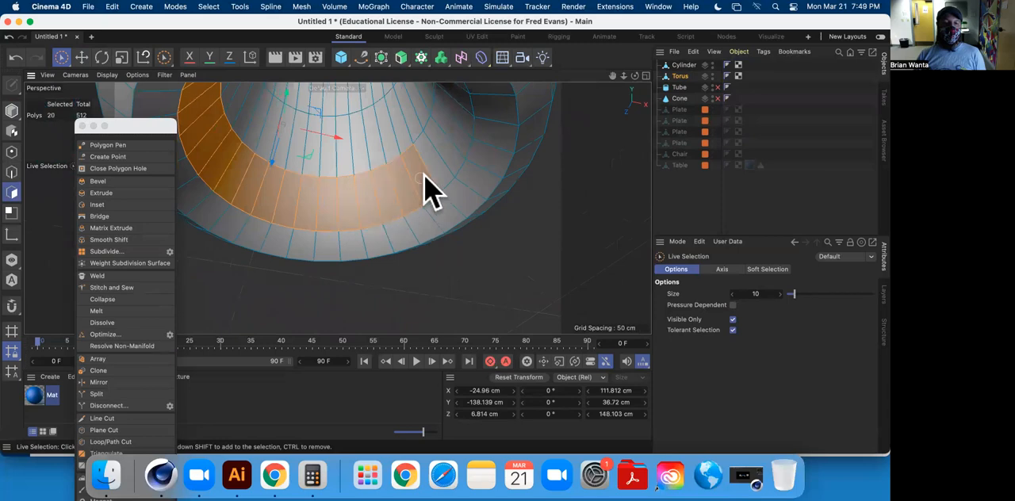
mouse_move(470, 155)
alt+mouse_down()
mouse_move(374, 243)
mouse_move(423, 245)
mouse_move(378, 241)
mouse_move(421, 215)
alt+mouse_up()
shift+drag(533, 137, 514, 175)
alt+middle_drag(481, 207, 342, 257)
mouse_move(342, 258)
alt+mouse_down()
mouse_move(365, 246)
mouse_move(471, 242)
alt+mouse_up()
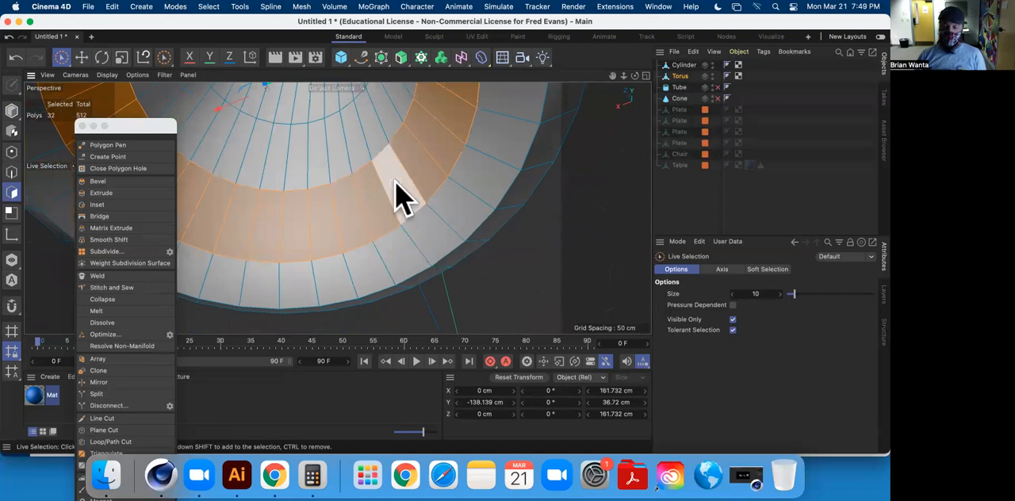
key(super+shift+a)
Close both polygon holes left by the deleted ring, on the torus's outer base and on its inner cavity, with N-gons.
alt+drag(351, 186, 619, 105)
scroll(304, 211, up, 3)
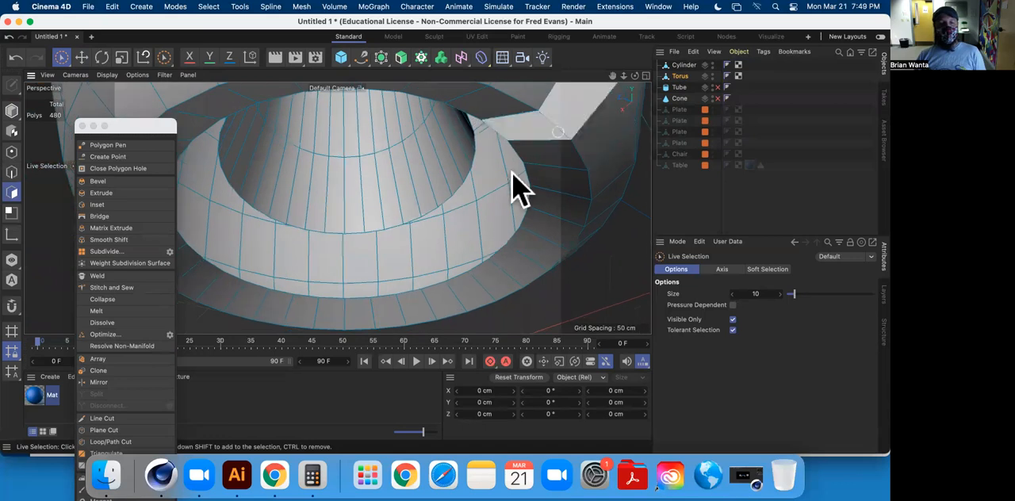
scroll(437, 227, down, 5)
mouse_move(427, 220)
alt+mouse_down()
mouse_move(381, 103)
mouse_move(426, 220)
mouse_move(369, 118)
mouse_move(427, 223)
mouse_move(351, 114)
mouse_move(434, 214)
alt+mouse_up()
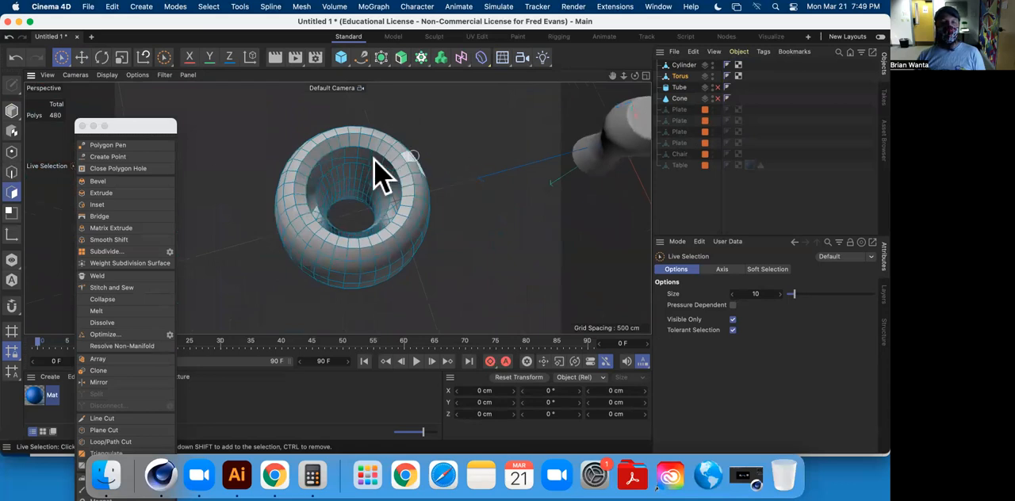
click(113, 169)
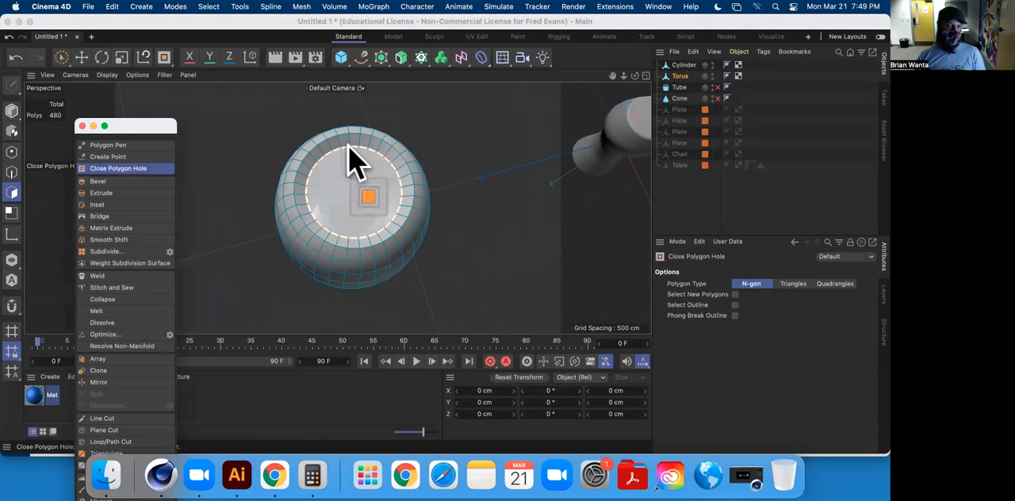
click(349, 147)
alt+drag(367, 159, 333, 290)
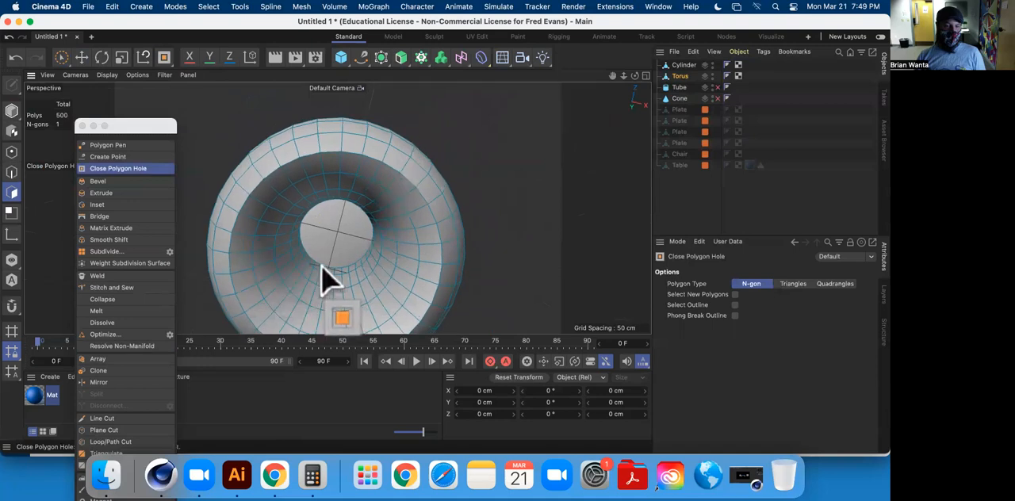
scroll(319, 258, down, 3)
scroll(320, 265, up, 10)
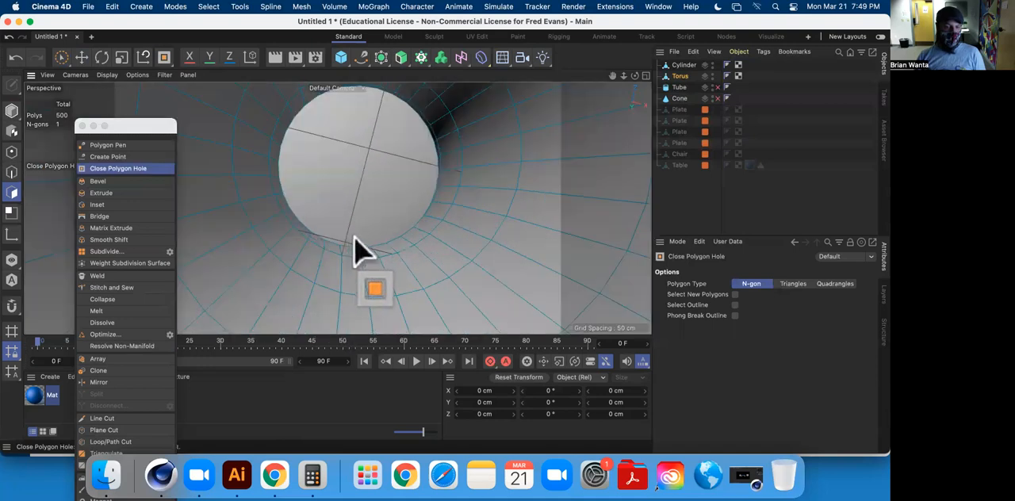
scroll(357, 236, up, 10)
alt+drag(388, 252, 447, 216)
click(444, 165)
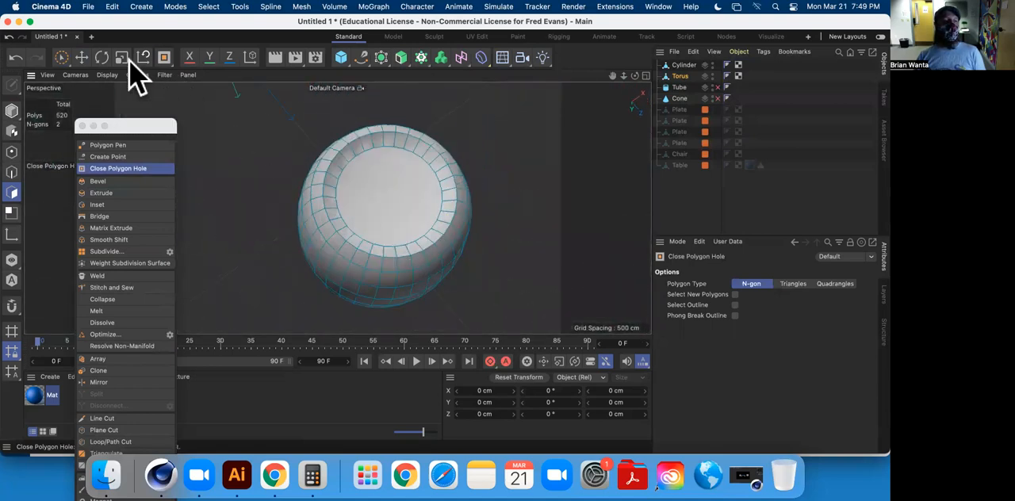
Cut the torus's round base cap into quarters with two perpendicular Line Cuts, using the Single Line option.
click(81, 57)
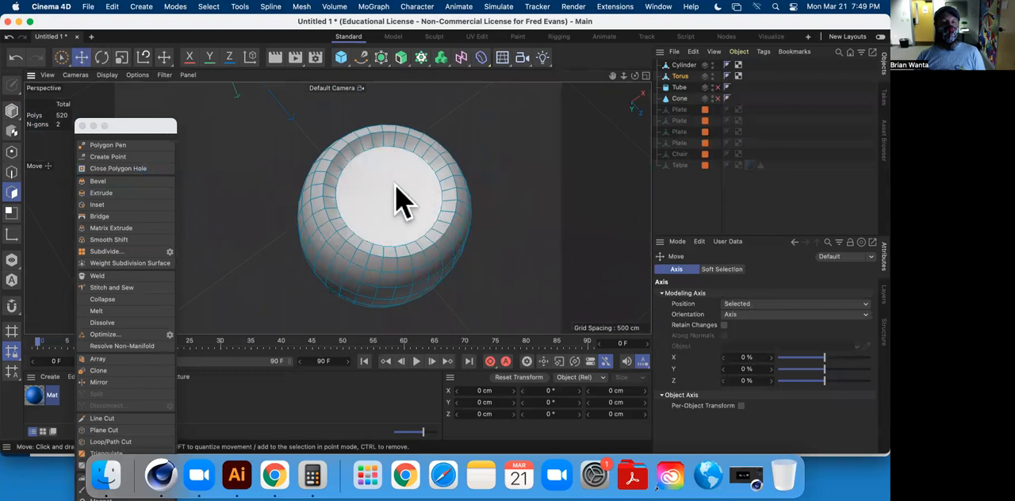
alt+drag(401, 230, 317, 209)
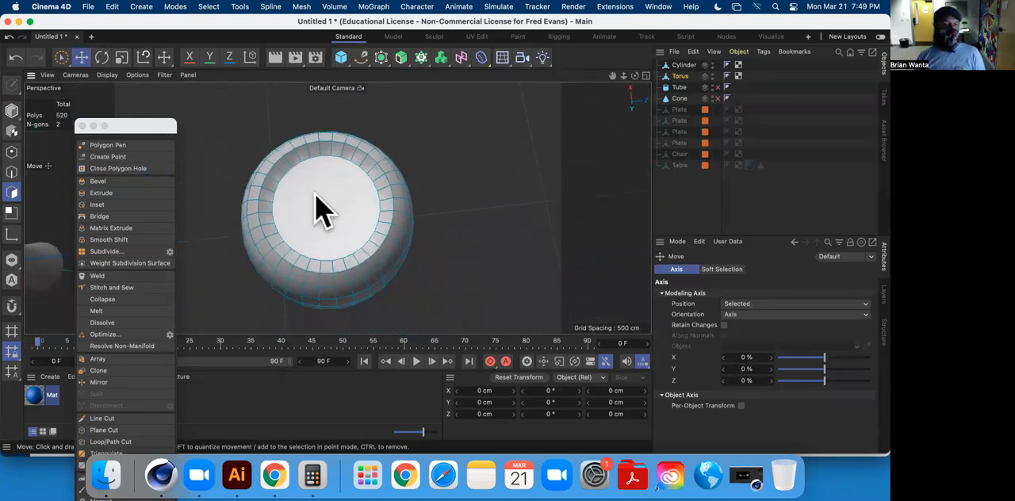
click(114, 418)
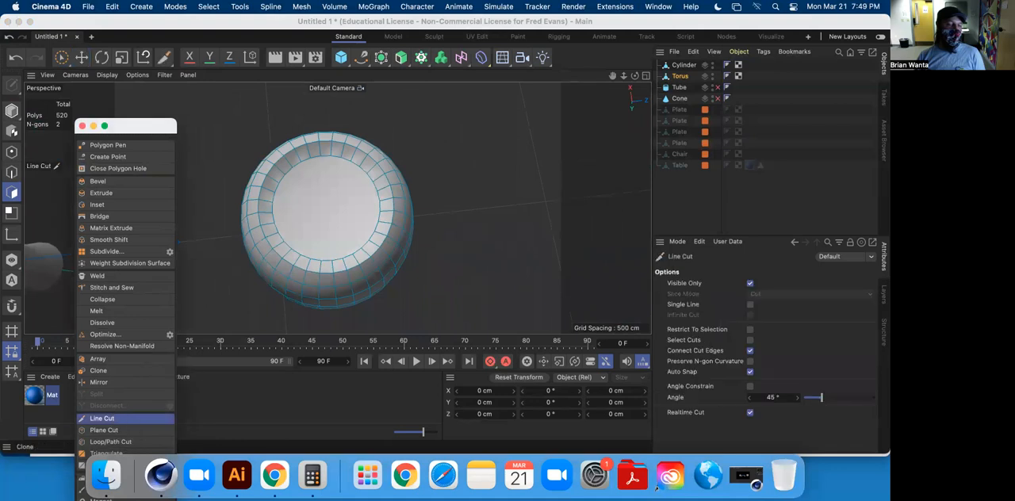
click(750, 304)
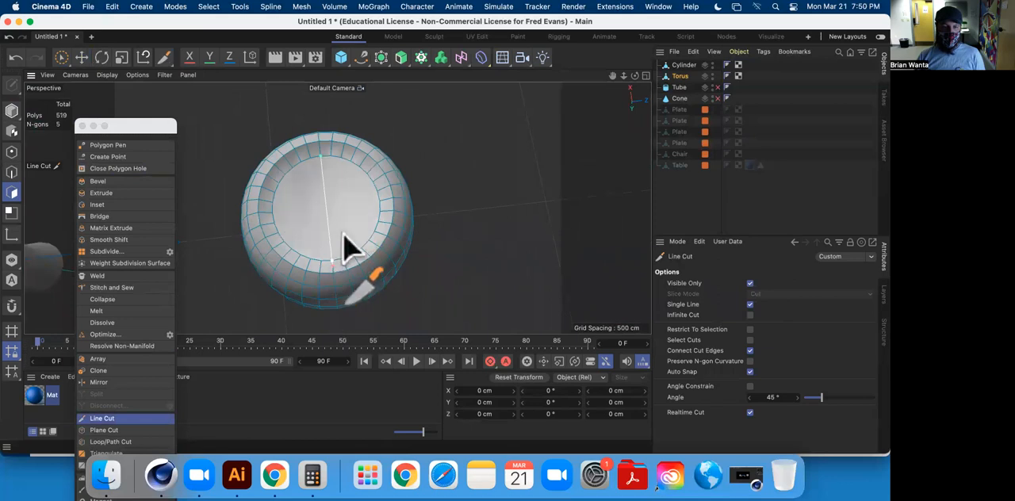
click(381, 201)
click(271, 212)
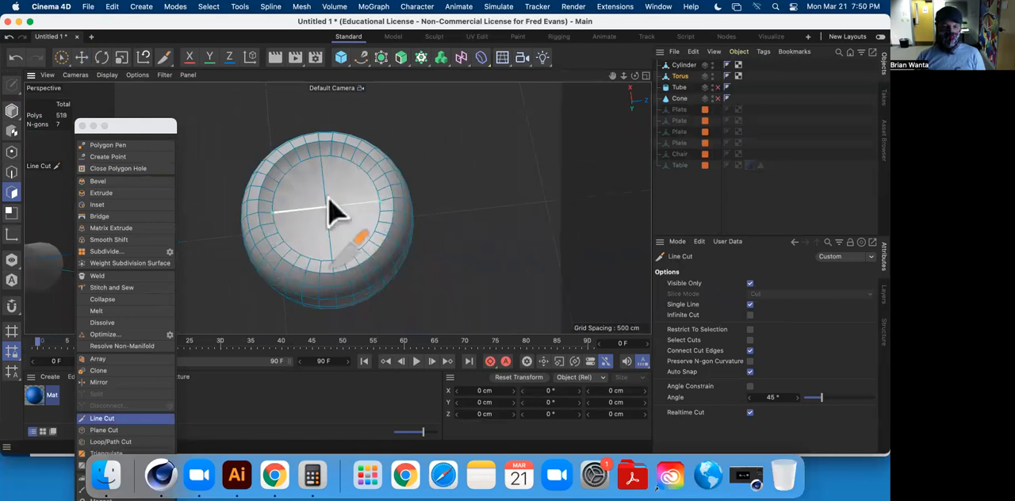
Try a diagonal Line Cut across the torus's base cap, and undo the cuts back to the single first dividing line.
click(359, 168)
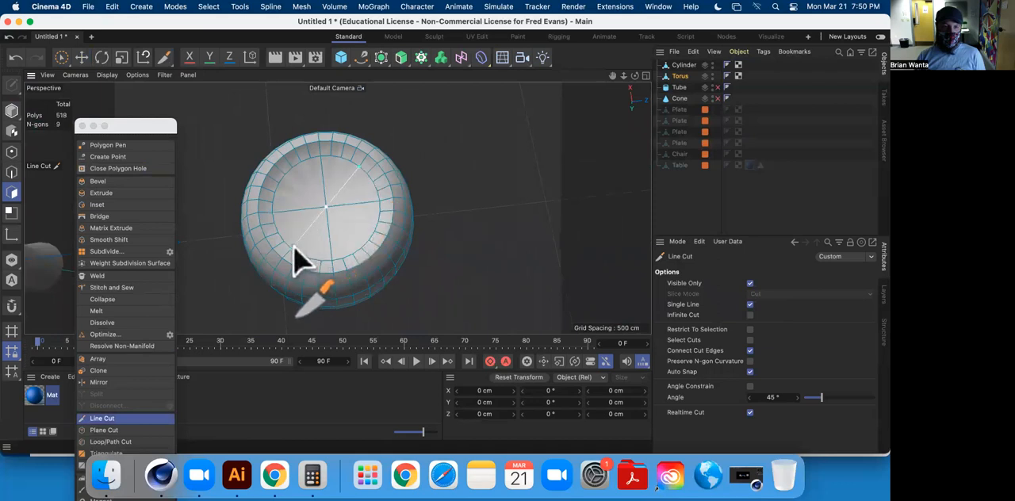
click(293, 252)
click(292, 168)
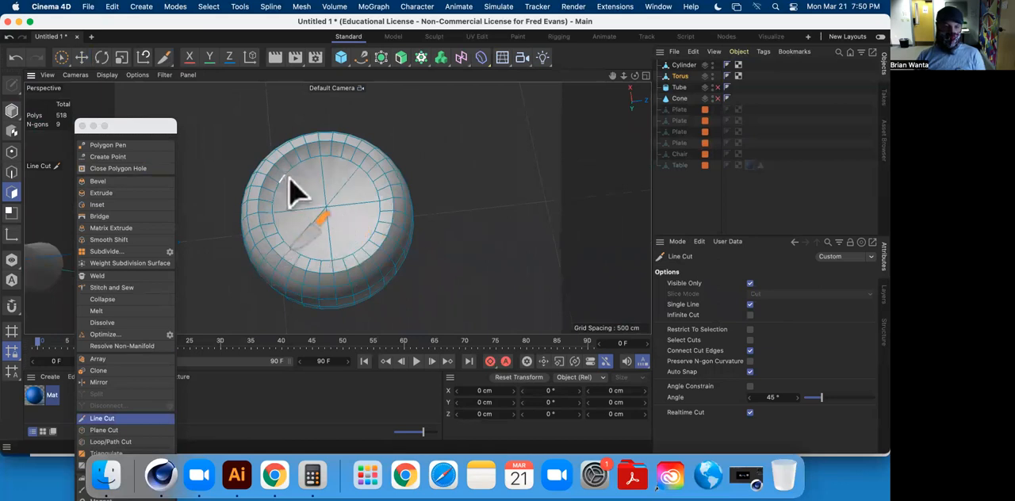
key(super+z)
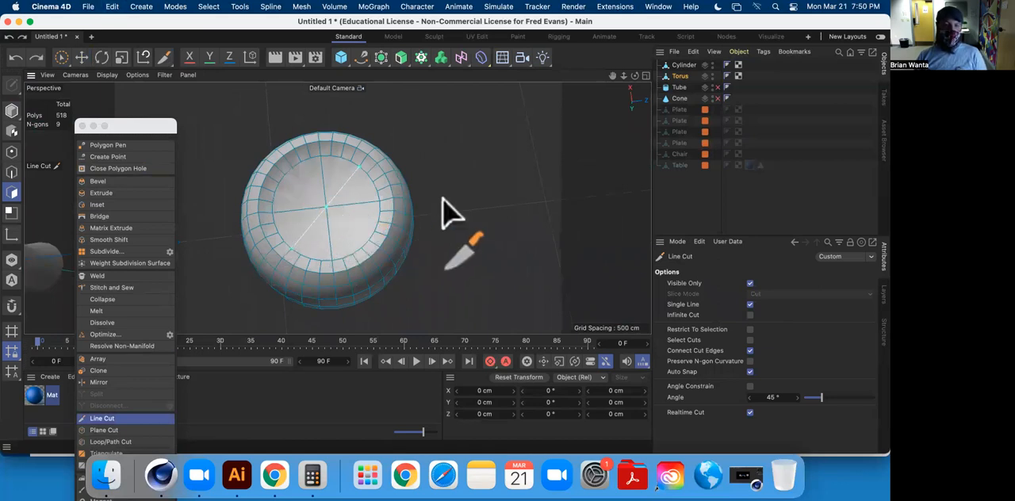
key(super+z)
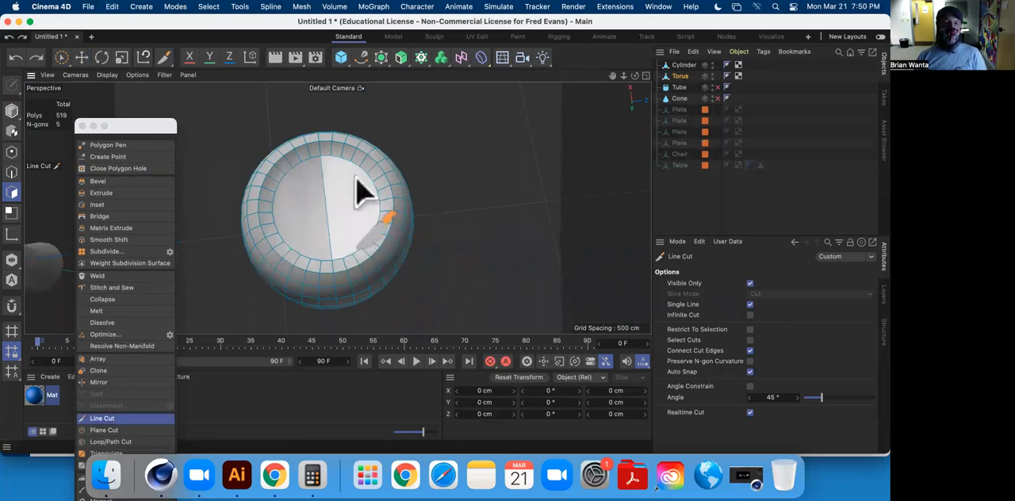
Slice the torus's base cap into narrow parallel strips with Line Cuts between opposite rim points, adding one crosswise cut.
click(332, 157)
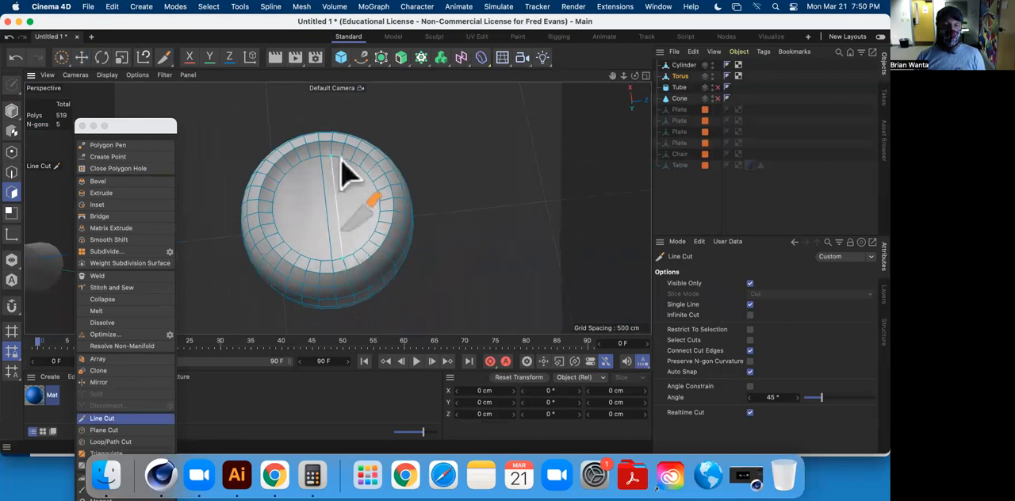
click(353, 253)
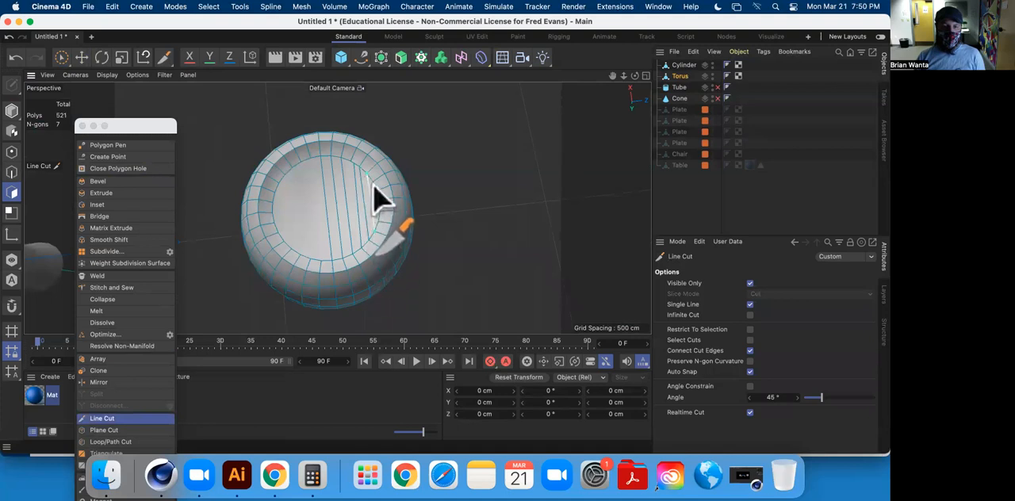
click(276, 193)
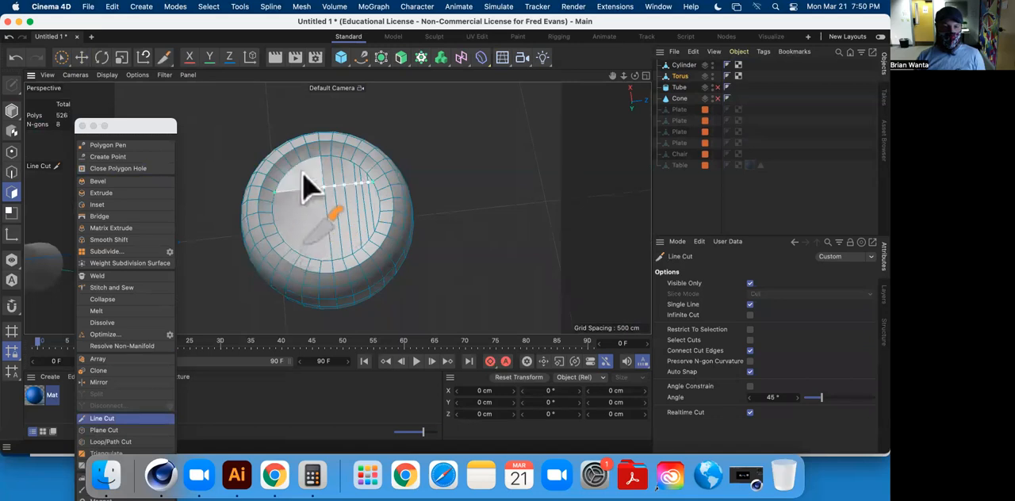
click(312, 160)
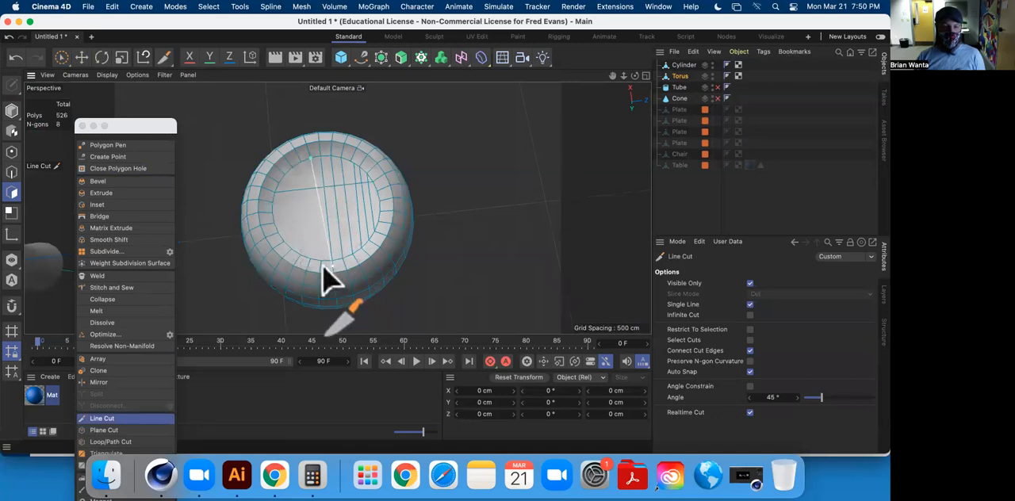
click(321, 263)
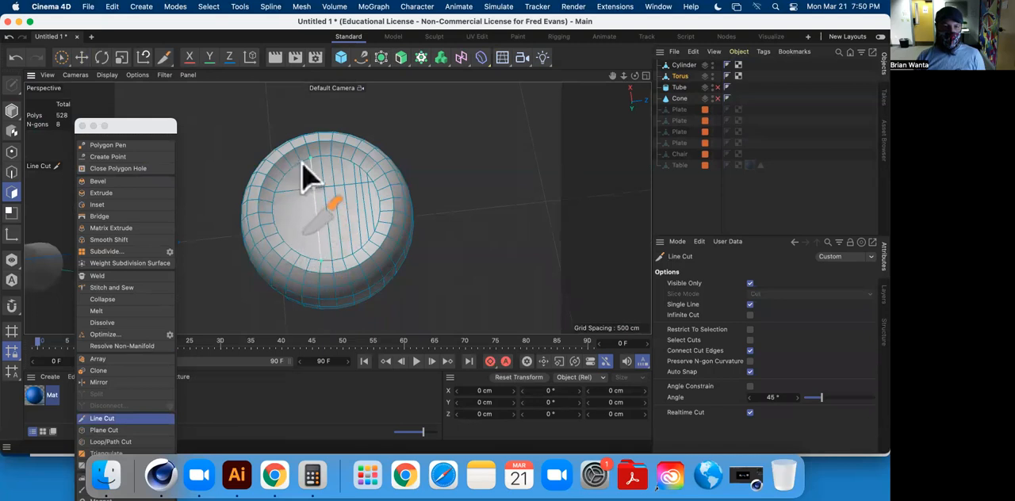
click(302, 163)
click(312, 261)
click(292, 168)
click(304, 257)
click(284, 175)
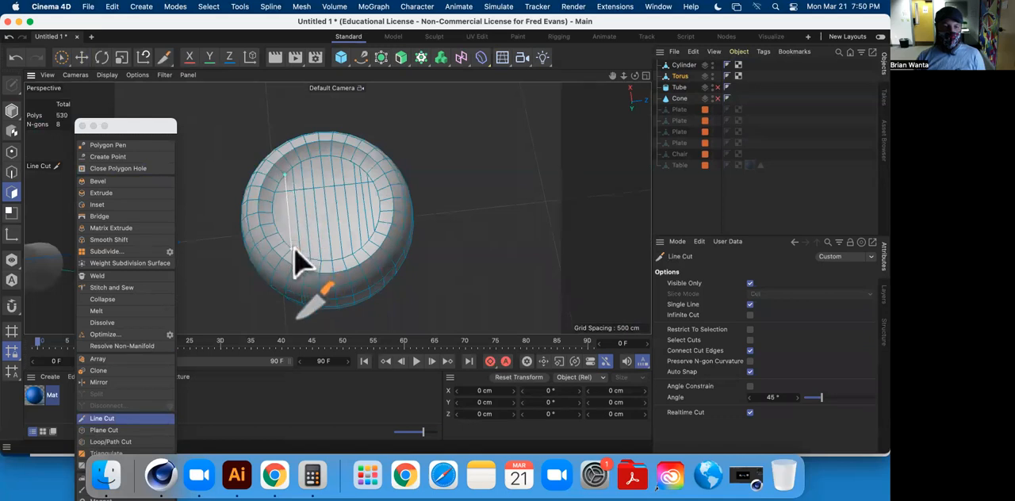
Add further crosswise Line Cuts over the strips so the torus's base cap forms a grid.
click(275, 202)
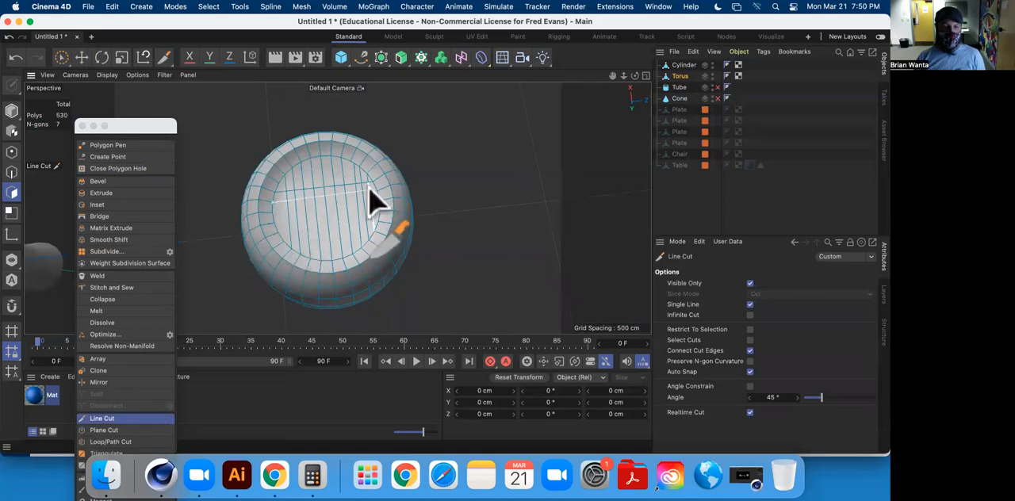
click(376, 191)
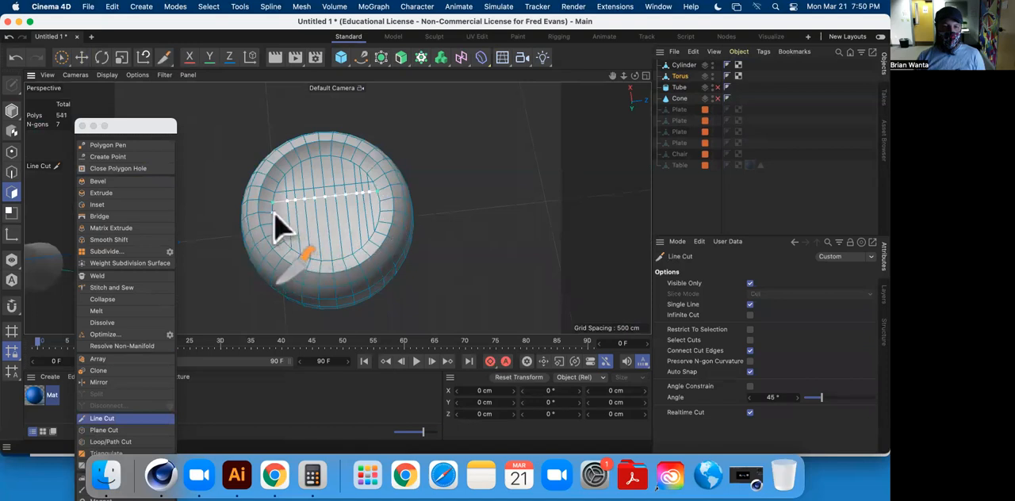
click(379, 211)
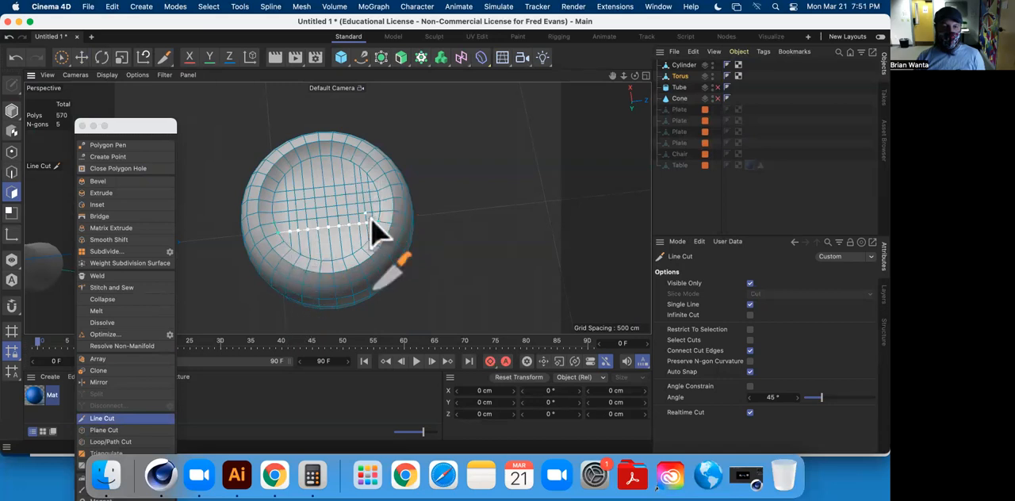
Enable the Tube object so it shows beside the other vessels, and make it editable.
click(82, 58)
alt+drag(450, 155, 477, 322)
alt+middle_drag(442, 188, 411, 247)
scroll(412, 247, down, 5)
alt+drag(412, 246, 480, 266)
click(717, 87)
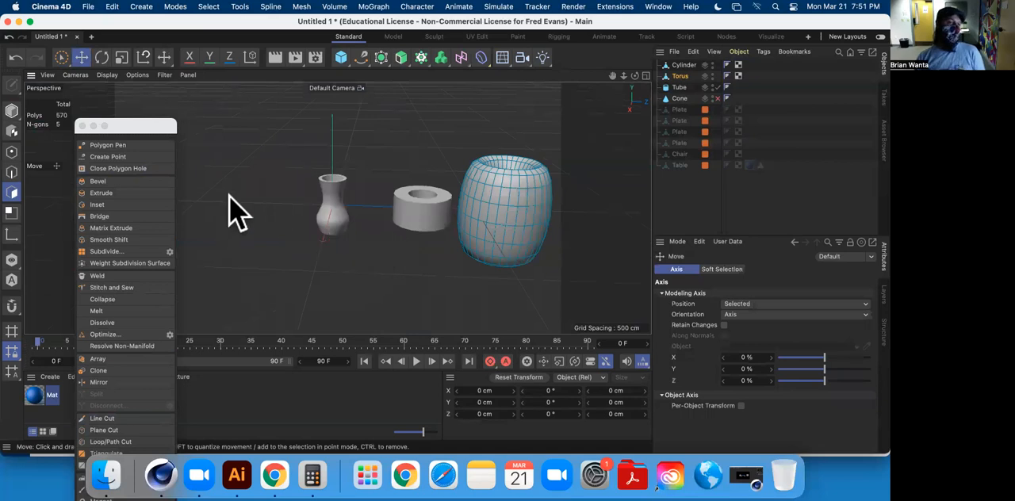
scroll(408, 261, up, 5)
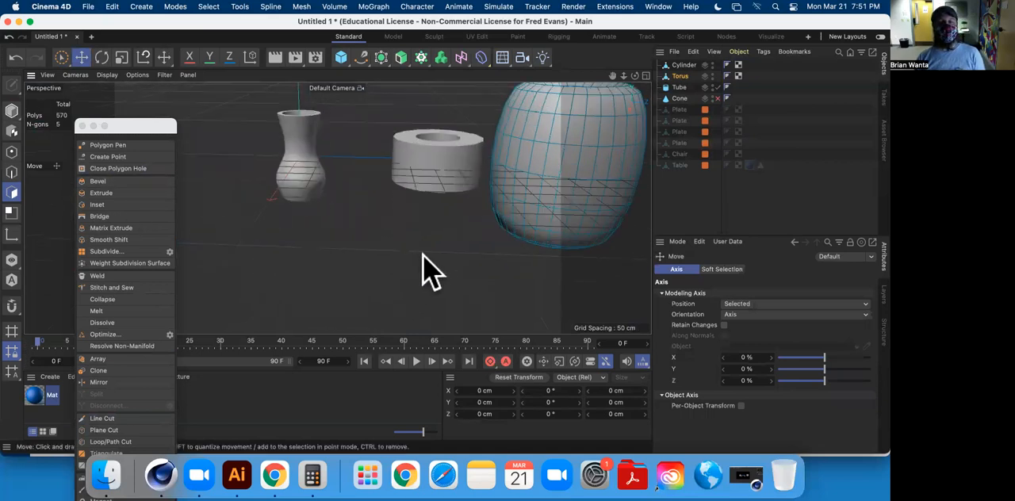
alt+drag(422, 272, 399, 118)
alt+drag(421, 199, 278, 175)
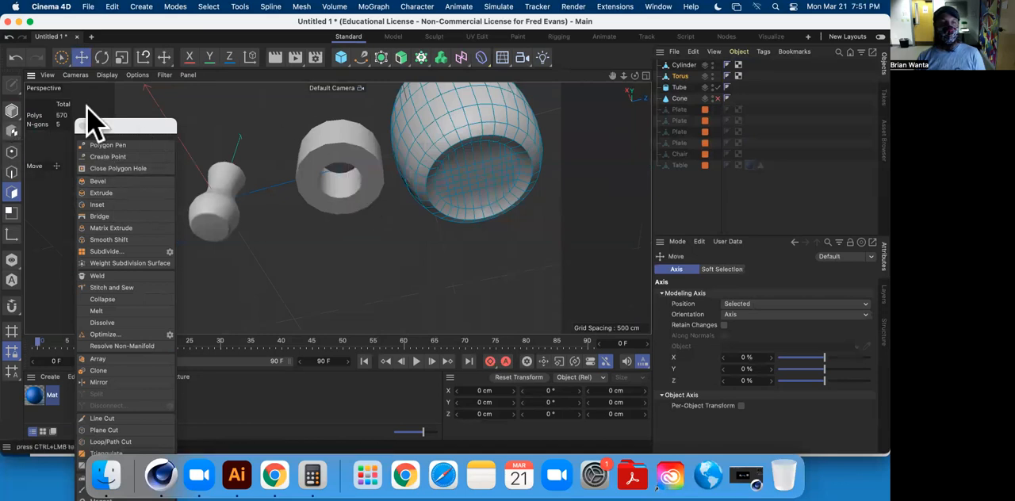
click(679, 87)
click(11, 84)
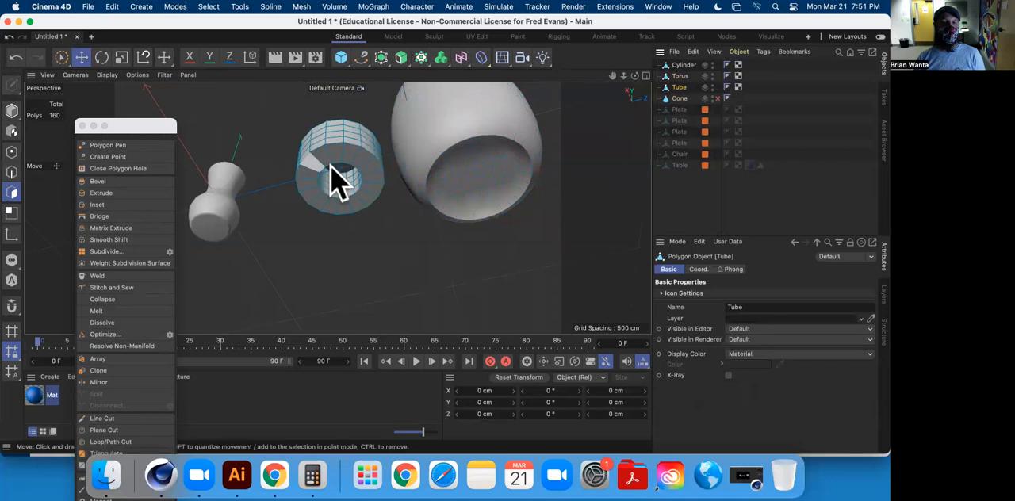
Stretch the whole tube vertically to about 250 cm tall in Model mode.
click(10, 109)
alt+drag(337, 155, 334, 131)
click(121, 57)
alt+drag(334, 131, 342, 173)
alt+drag(326, 205, 317, 281)
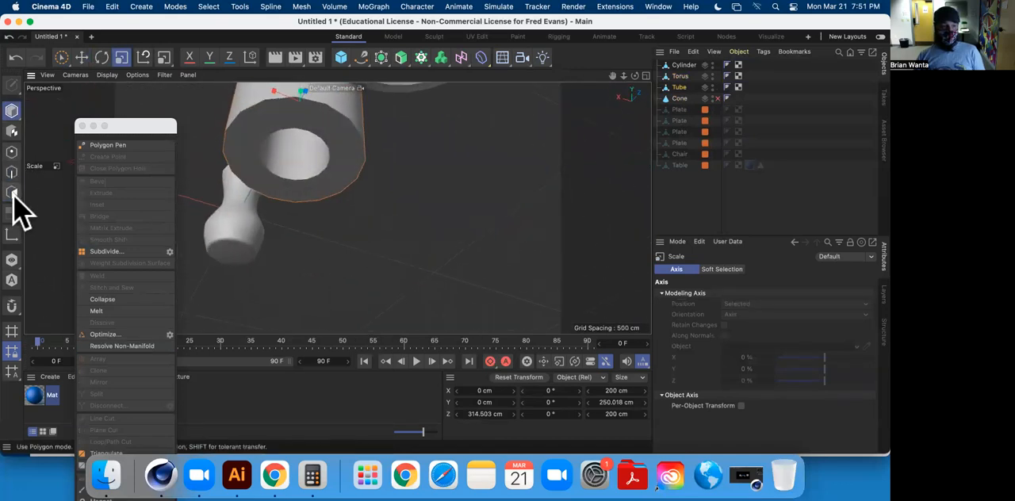
Select the full ring of polygons on the tube's underside and delete it.
click(12, 193)
alt+drag(281, 168, 337, 186)
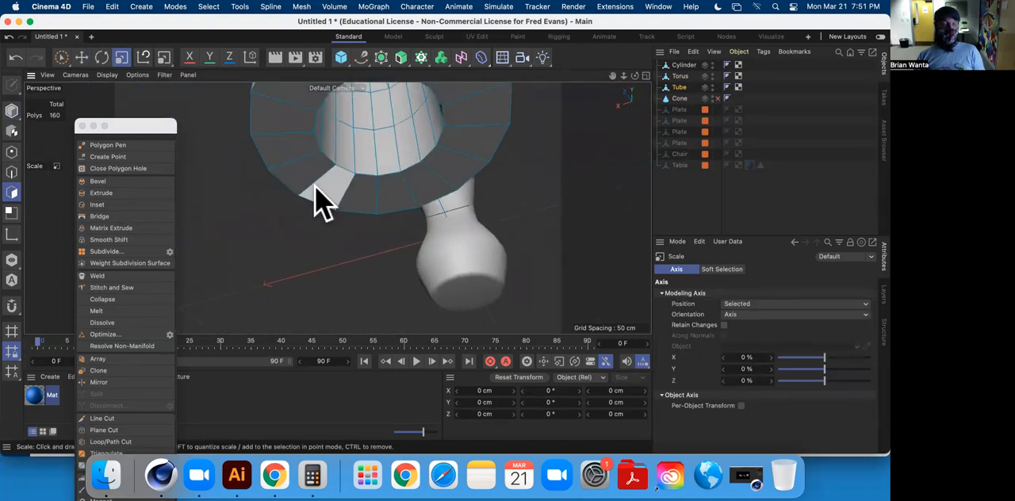
mouse_move(374, 197)
alt+mouse_down()
mouse_move(368, 272)
mouse_move(385, 150)
mouse_move(405, 172)
mouse_move(328, 121)
mouse_move(270, 119)
mouse_move(242, 131)
mouse_move(225, 204)
mouse_move(245, 229)
mouse_move(327, 266)
alt+mouse_up()
key(Delete)
alt+drag(288, 203, 235, 120)
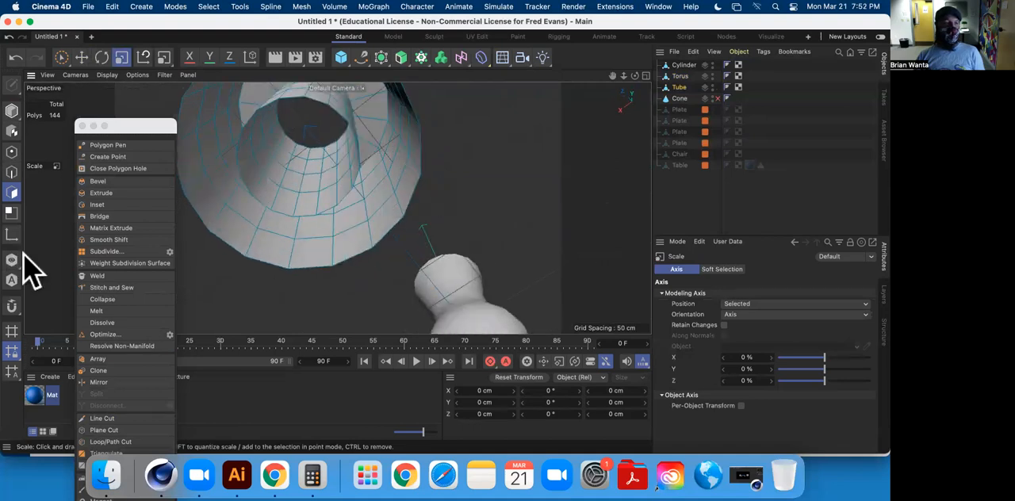
Close the lower end of the tube's inner wall with an N-gon using Close Polygon Hole.
click(117, 168)
click(246, 171)
alt+drag(246, 171, 329, 295)
alt+drag(331, 188, 190, 107)
Select the tube's outer bottom edge loop and move it down to about Y -163 cm, below the inner floor.
click(82, 57)
alt+drag(374, 199, 366, 238)
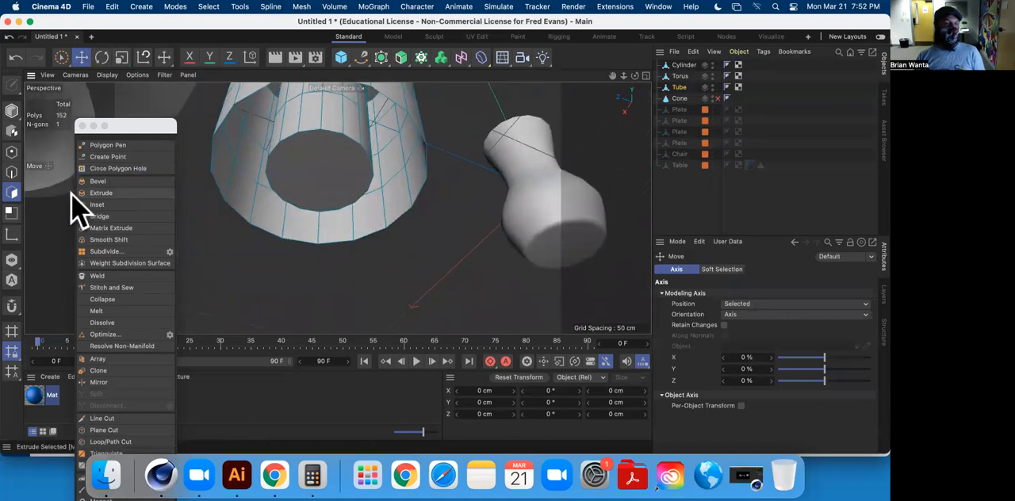
alt+drag(262, 245, 241, 74)
click(11, 173)
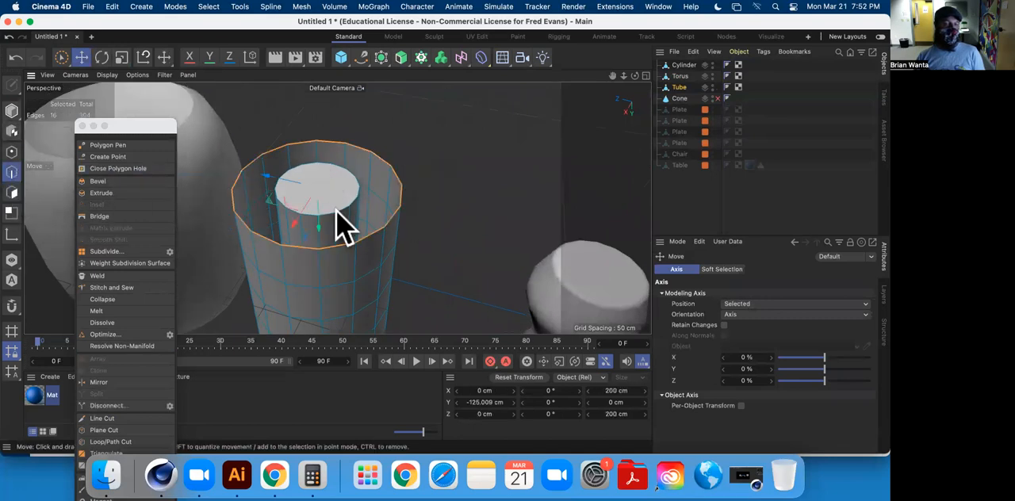
drag(318, 226, 314, 209)
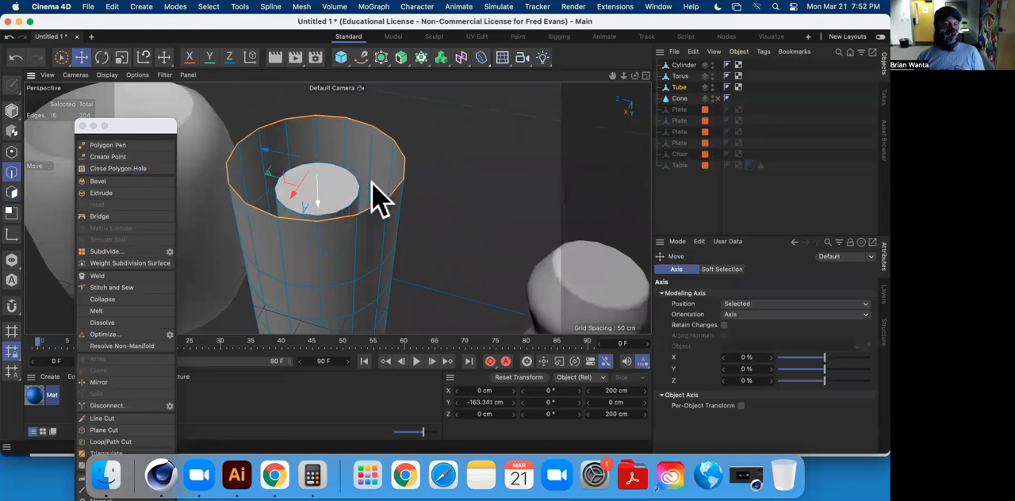
Try closing the tube's outer bottom hole with an N-gon.
click(117, 168)
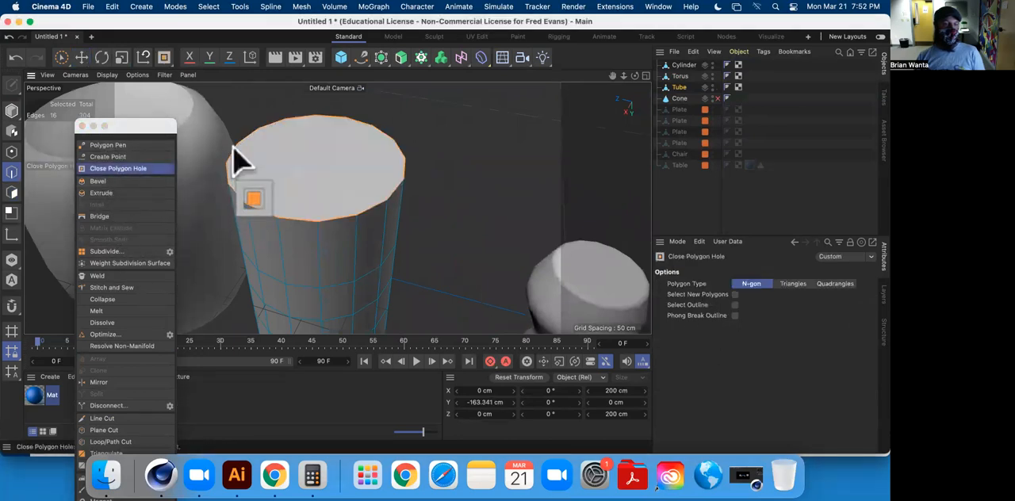
alt+drag(403, 174, 419, 321)
alt+drag(402, 213, 391, 287)
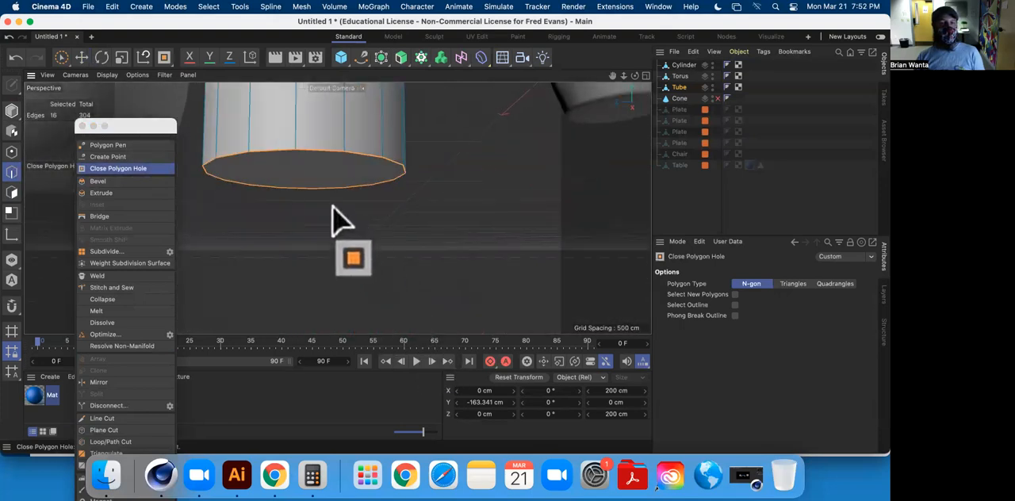
scroll(332, 195, down, 5)
alt+drag(227, 199, 299, 267)
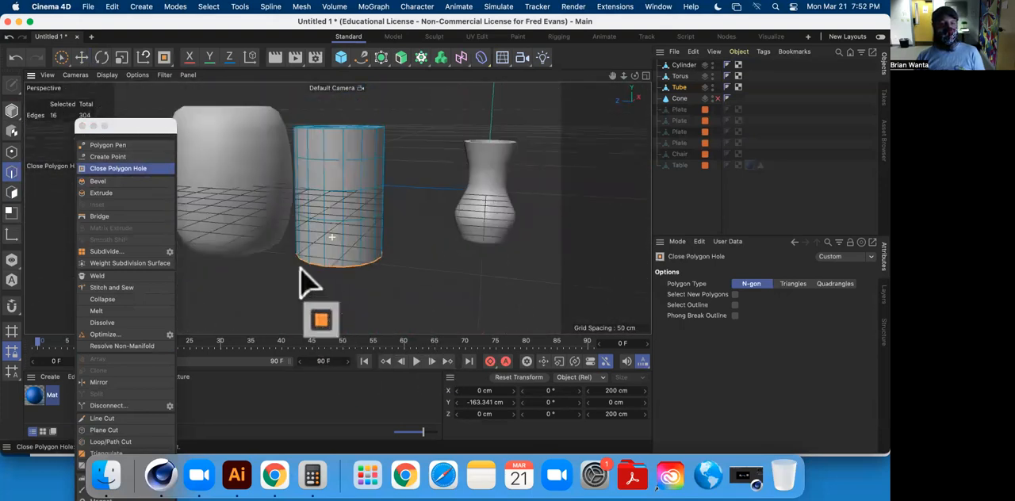
click(81, 57)
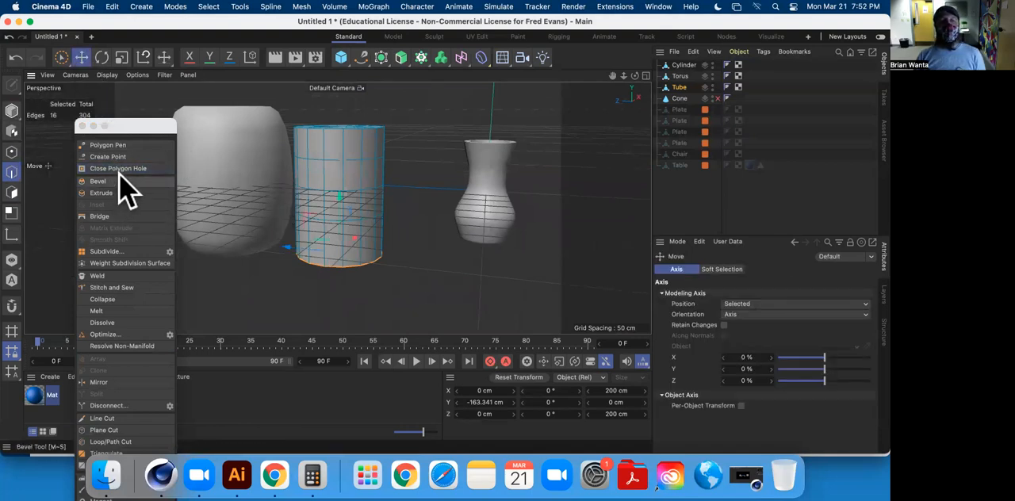
alt+drag(294, 192, 412, 182)
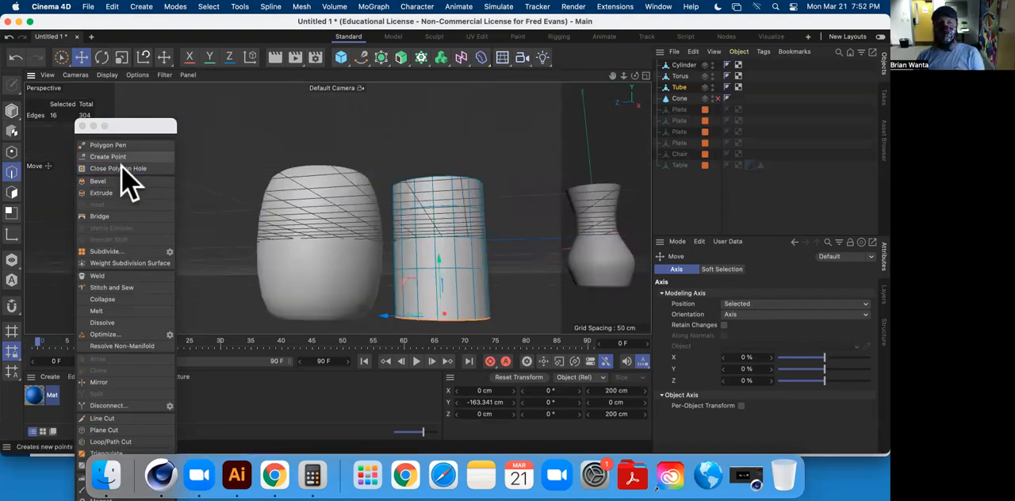
alt+drag(491, 262, 428, 159)
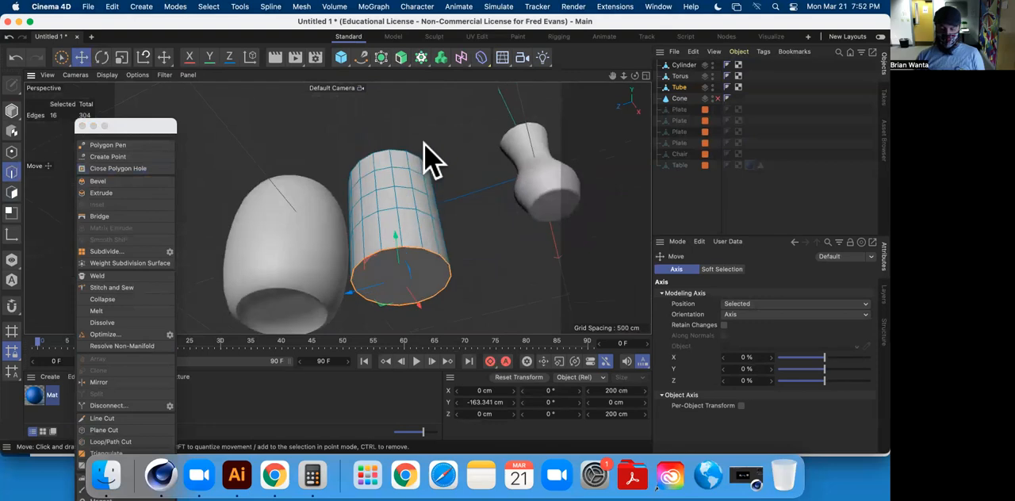
Close the tube's outer bottom hole with Close Polygon Hole set to the Quadrangles polygon type.
click(111, 168)
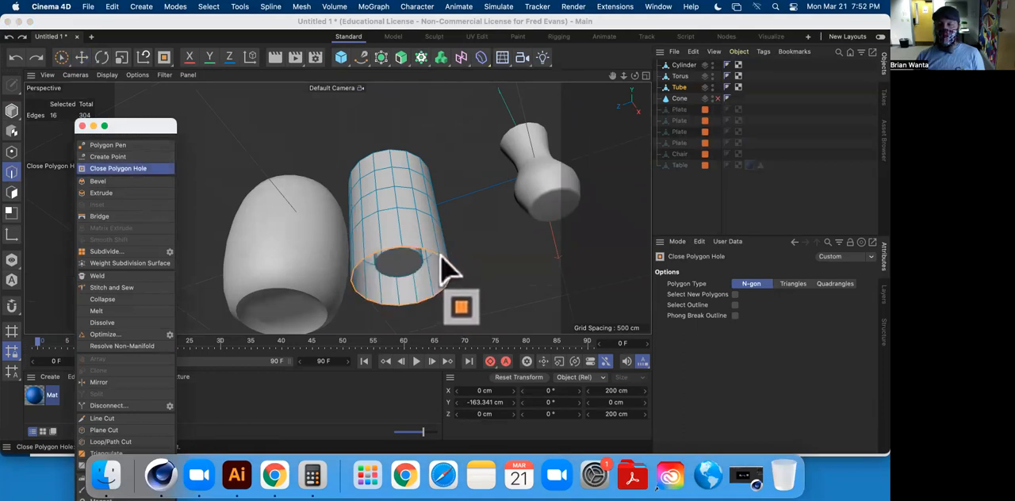
click(836, 284)
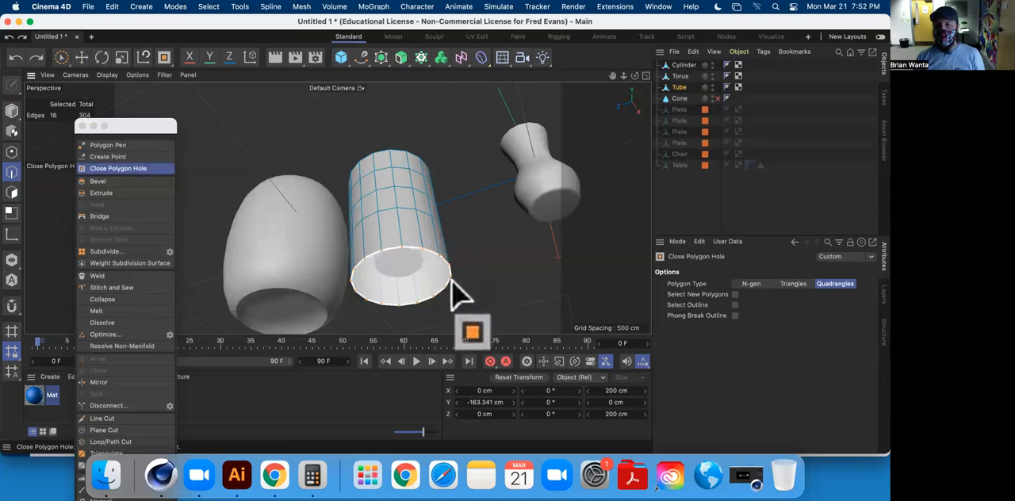
scroll(454, 292, down, 1)
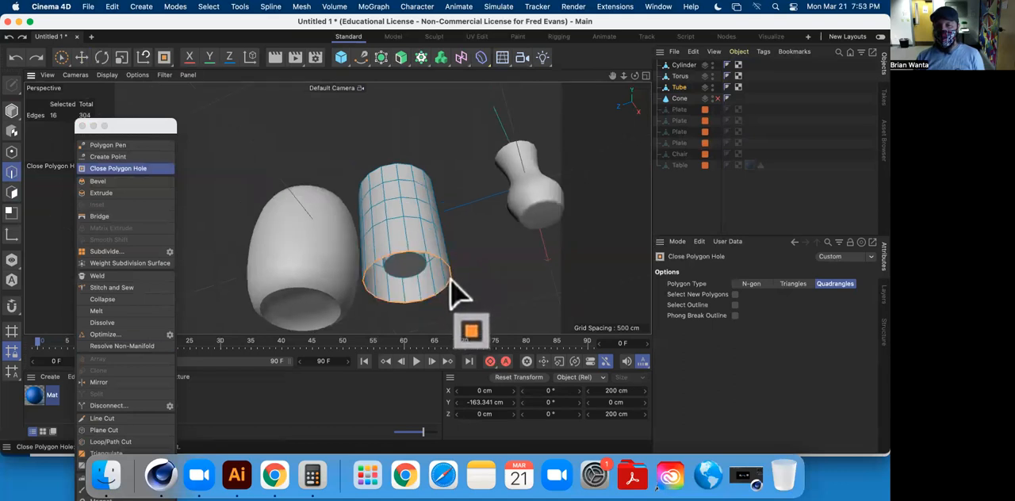
scroll(453, 294, up, 5)
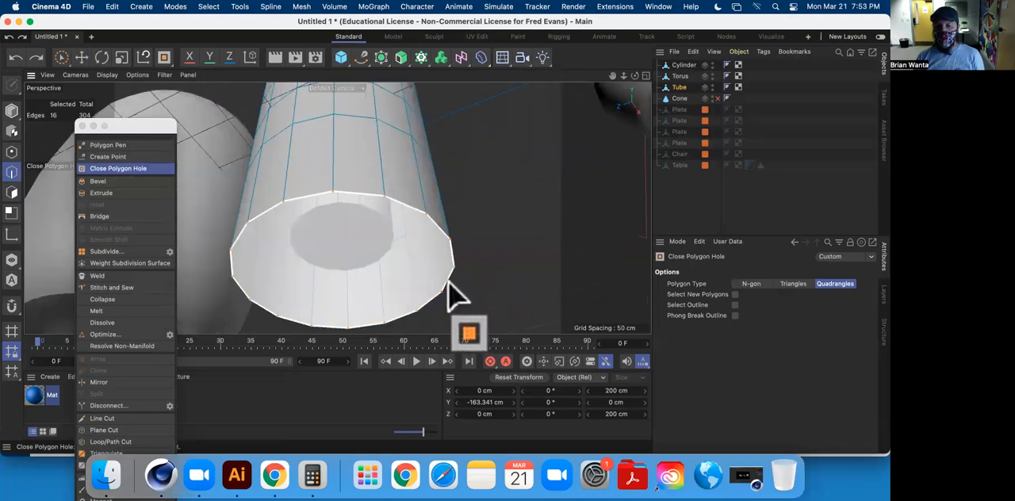
click(450, 294)
alt+drag(403, 265, 441, 220)
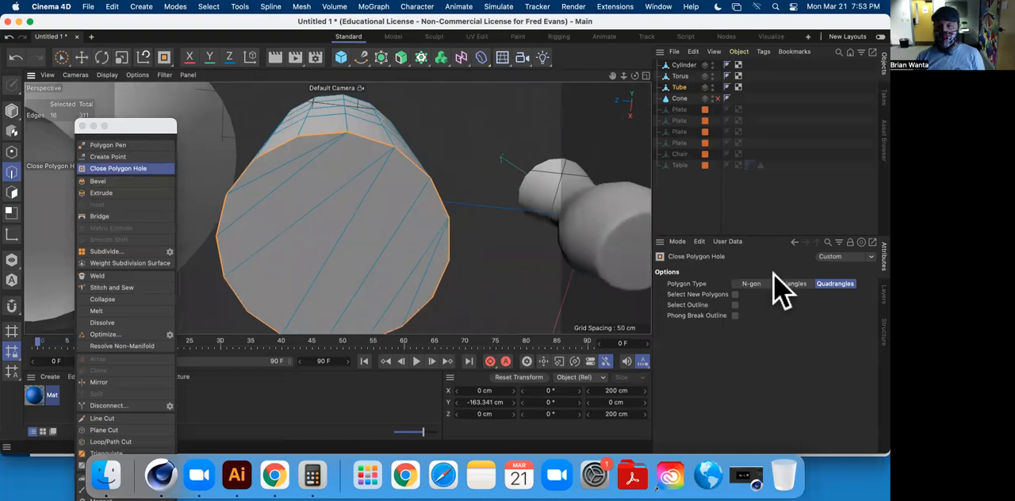
alt+drag(333, 159, 367, 238)
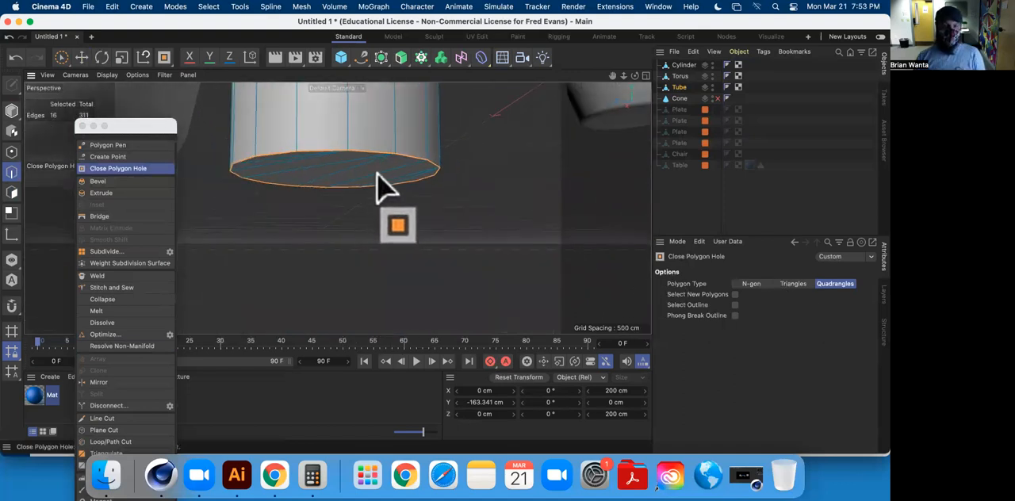
Scale the tube's two middle horizontal edge loops outward to about 242 cm to bulge its body.
scroll(421, 154, down, 5)
scroll(421, 154, down, 3)
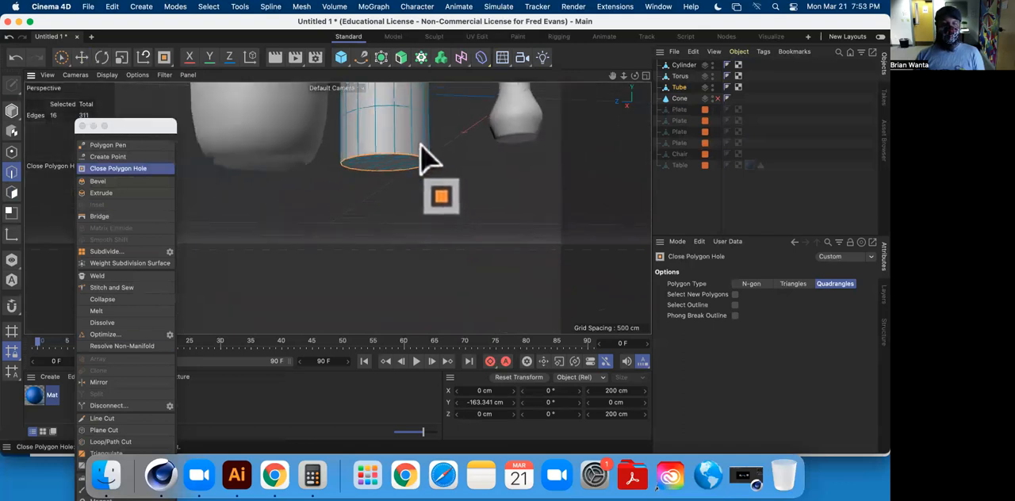
alt+middle_drag(419, 144, 390, 249)
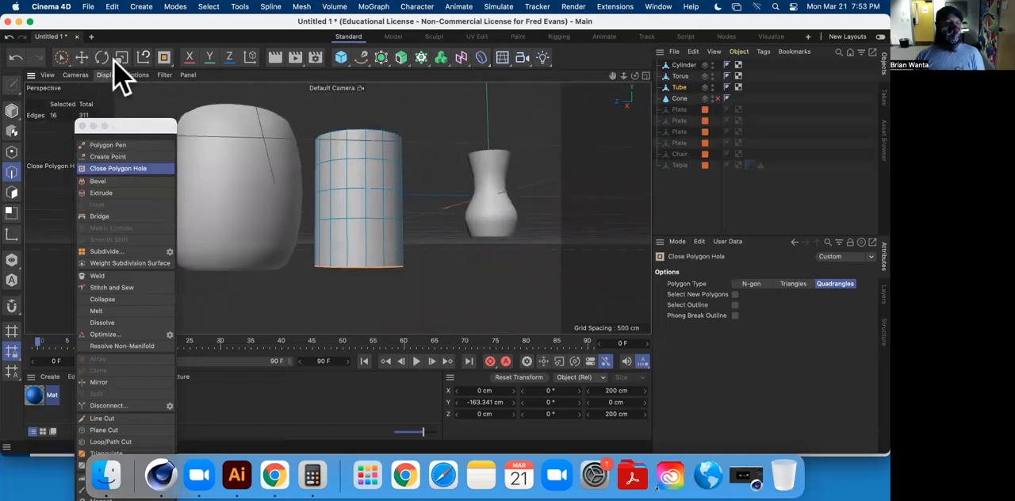
click(83, 57)
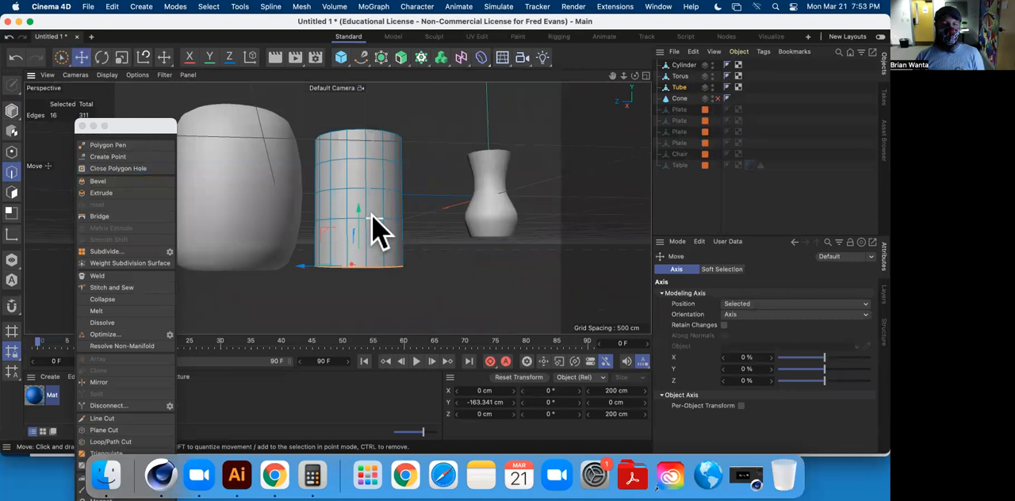
click(122, 58)
drag(465, 277, 575, 275)
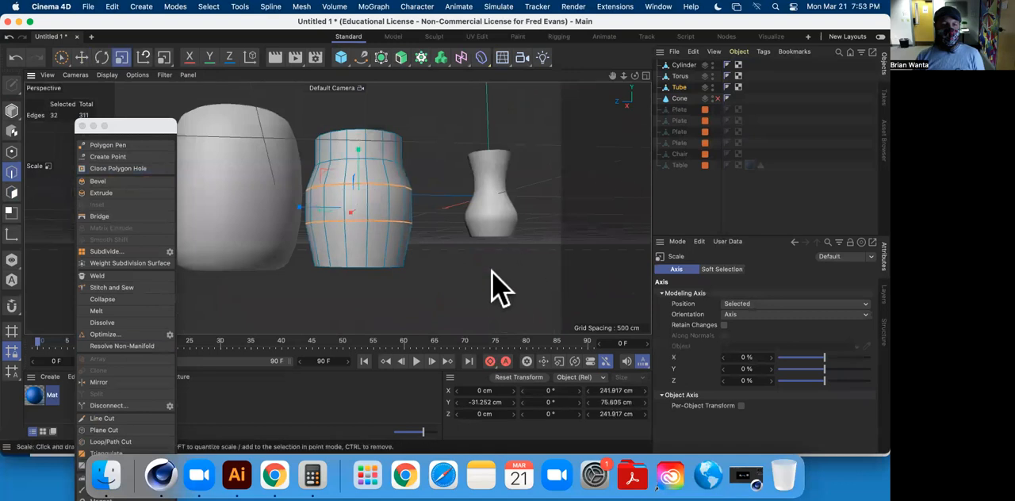
scroll(494, 288, up, 5)
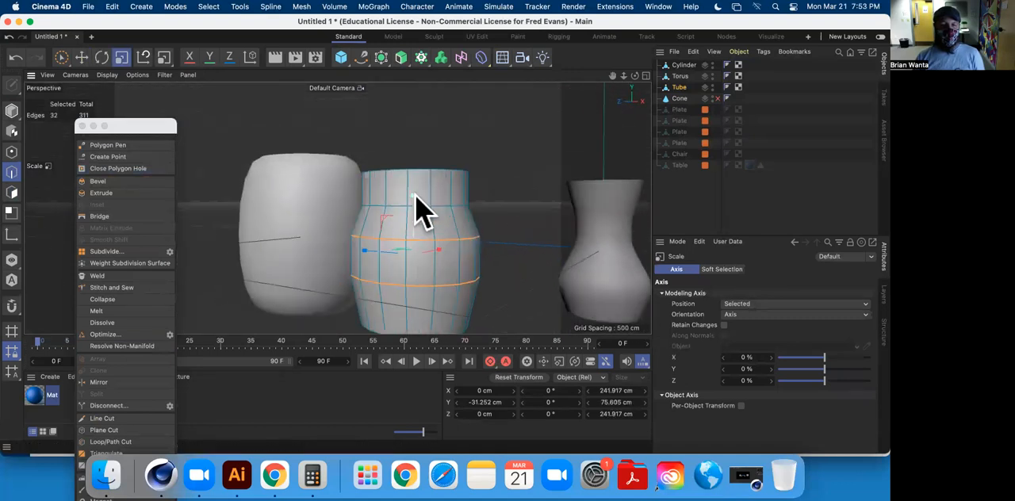
drag(414, 195, 424, 220)
drag(524, 249, 559, 251)
Select the tube's top edge loop, scale it inward to about 147 cm, and deselect it.
alt+drag(534, 243, 278, 194)
double_click(272, 189)
alt+drag(386, 158, 439, 227)
drag(555, 207, 287, 141)
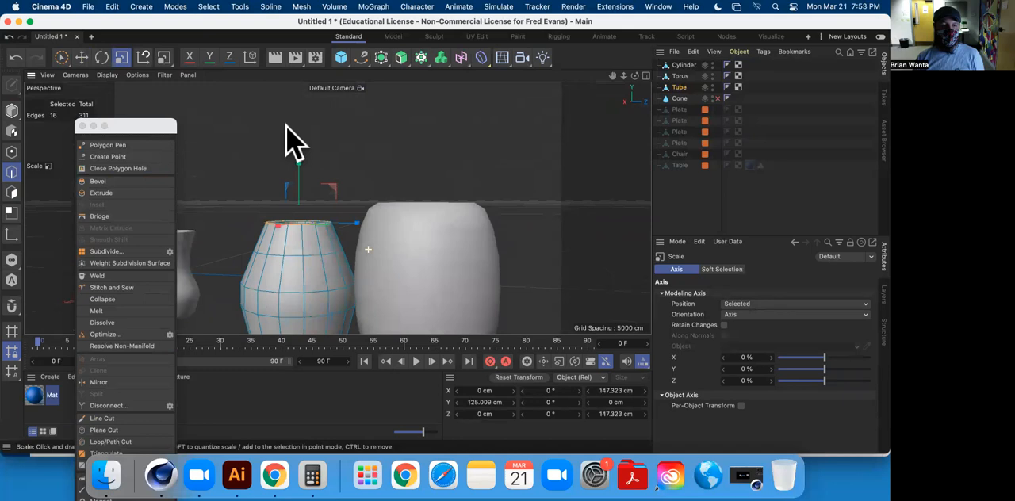
click(429, 162)
alt+drag(468, 212, 494, 179)
alt+drag(446, 228, 493, 233)
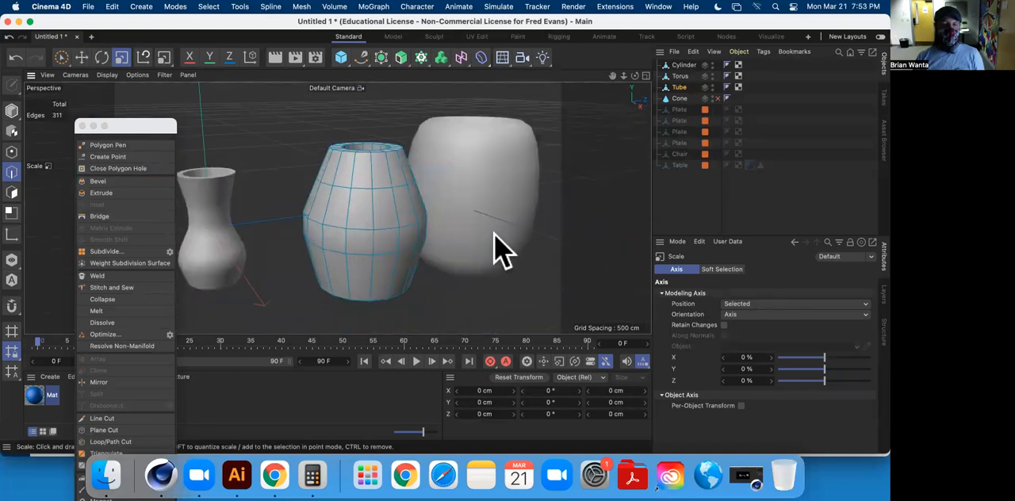
alt+drag(341, 265, 512, 242)
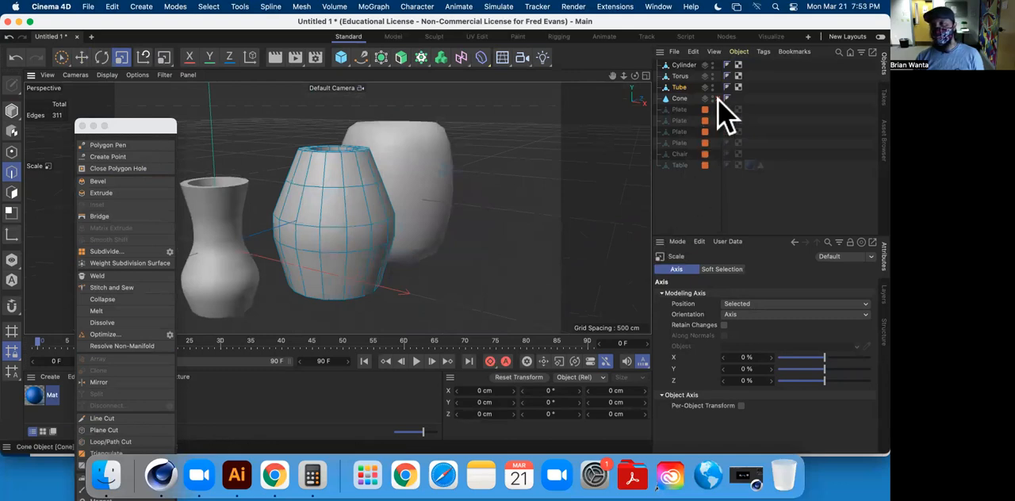
Enable the cone and convert it to an editable polygon object.
click(679, 98)
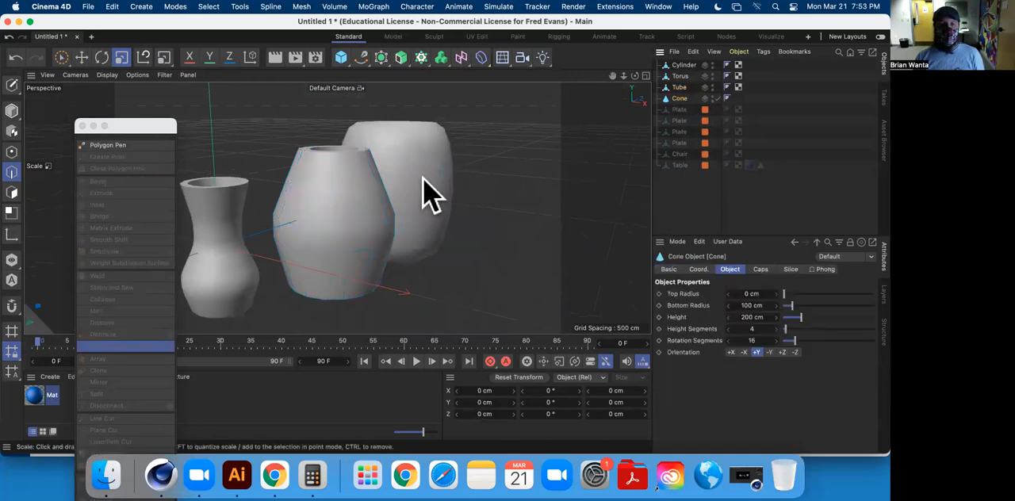
scroll(317, 228, down, 5)
alt+drag(468, 226, 344, 232)
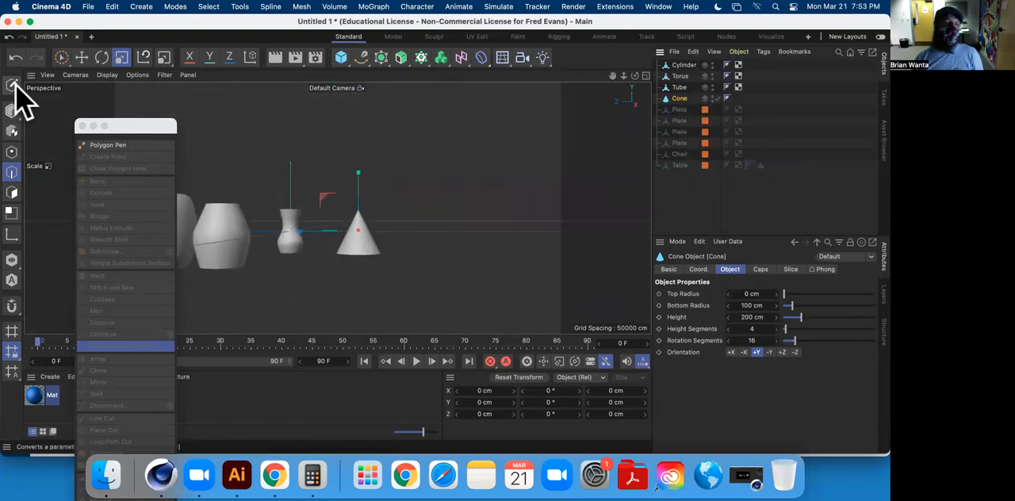
click(13, 84)
alt+drag(277, 222, 376, 188)
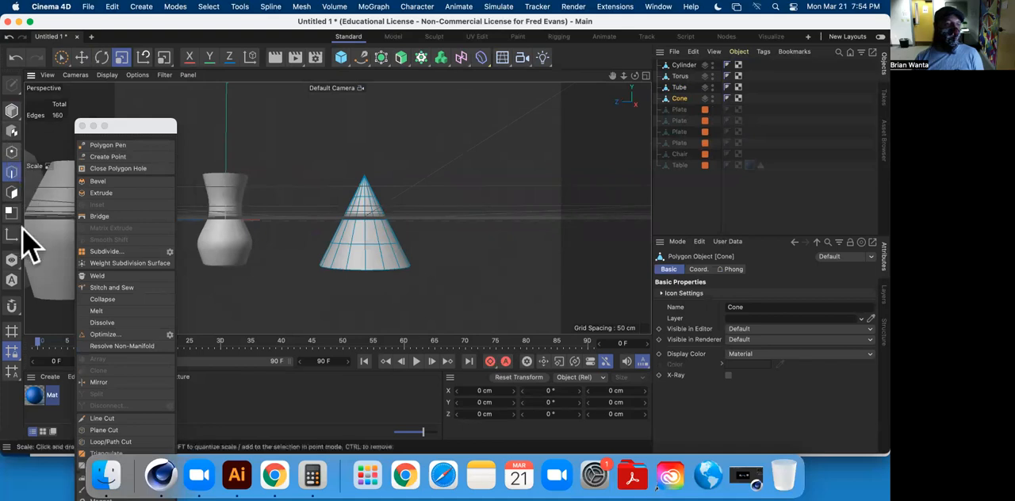
Try lowering the cone's tip by picking its point in Points mode, and undo the move.
click(11, 151)
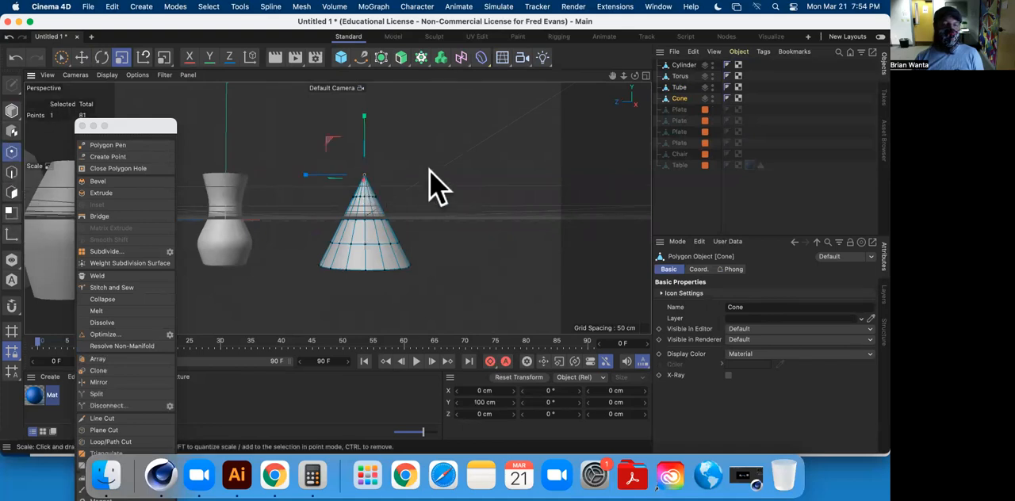
click(81, 57)
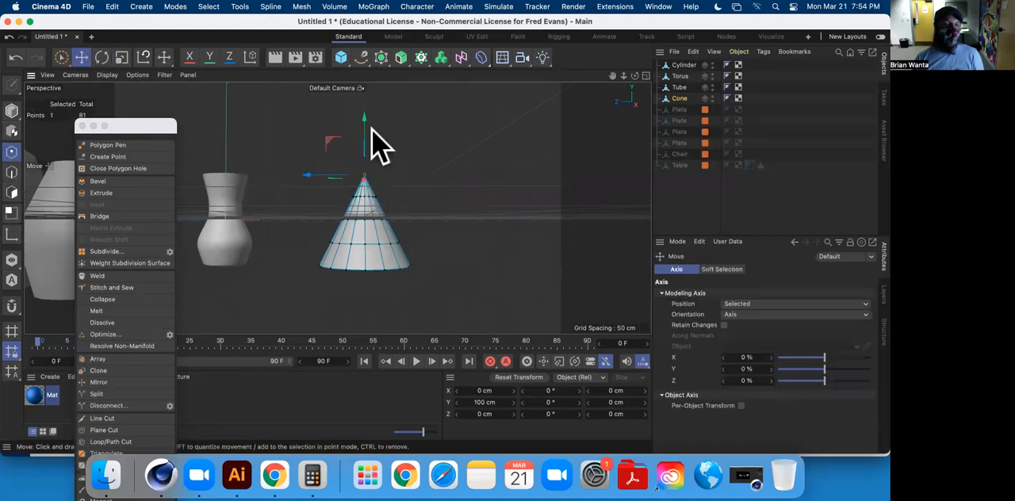
drag(359, 115, 256, 204)
scroll(369, 206, up, 5)
key(super+z)
mouse_move(426, 182)
alt+mouse_down()
mouse_move(362, 141)
mouse_move(419, 166)
alt+mouse_up()
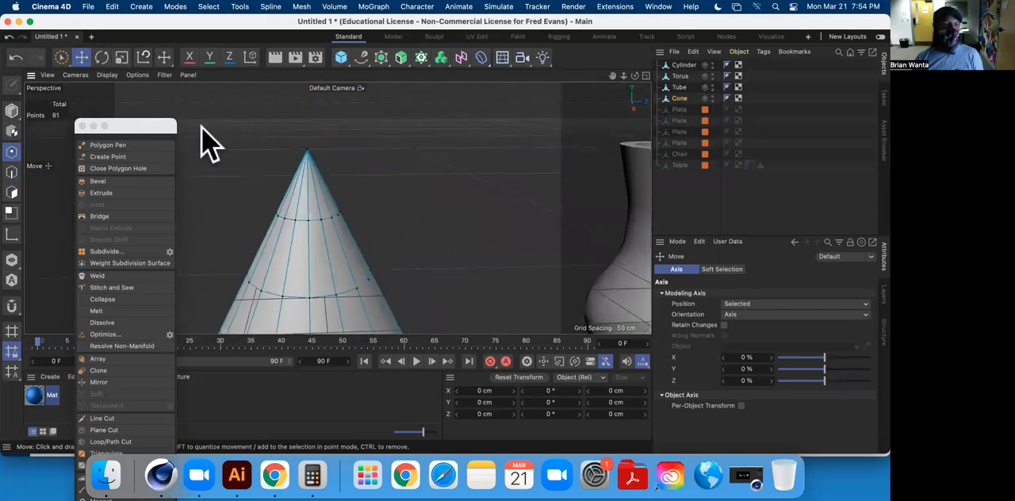
Try lowering the cone's tip to about Y 69 cm after a rectangle selection, and undo the move.
drag(61, 59, 107, 91)
drag(276, 132, 370, 165)
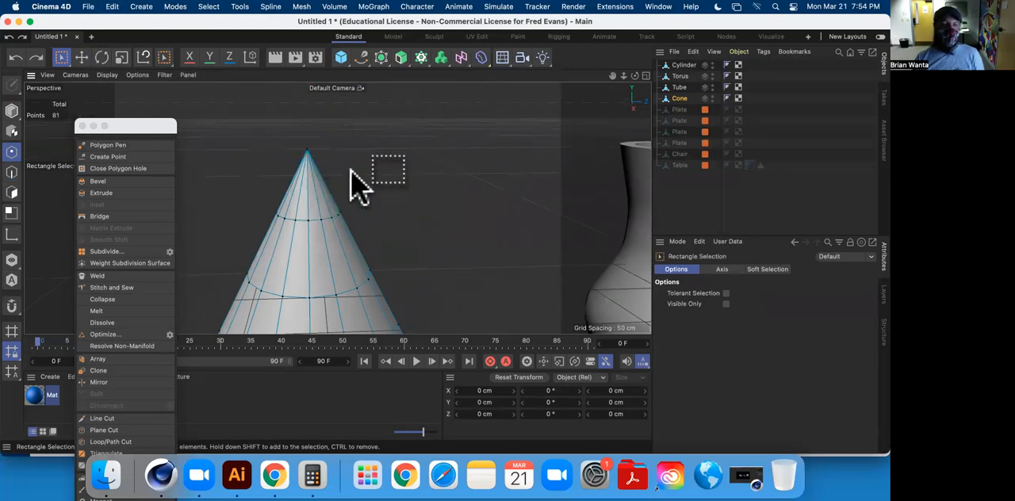
click(81, 57)
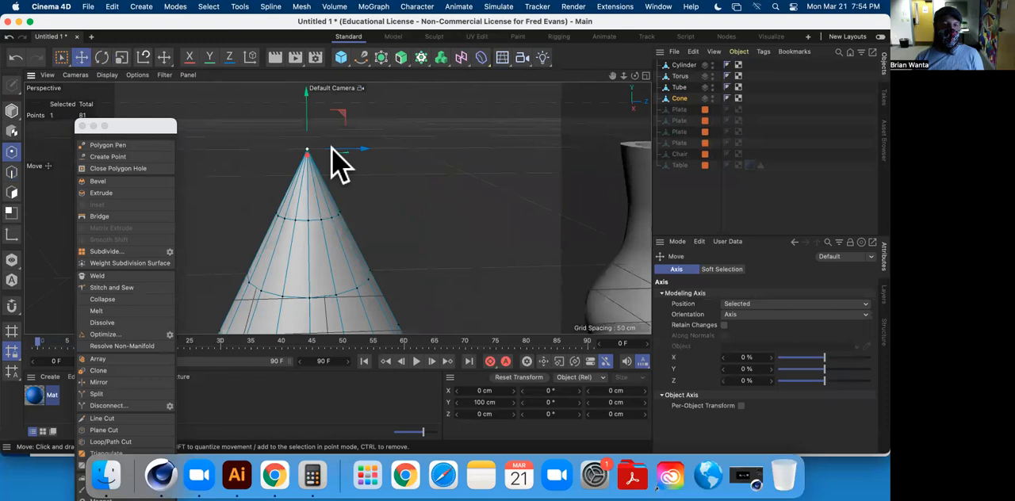
drag(310, 107, 312, 123)
alt+drag(302, 179, 386, 141)
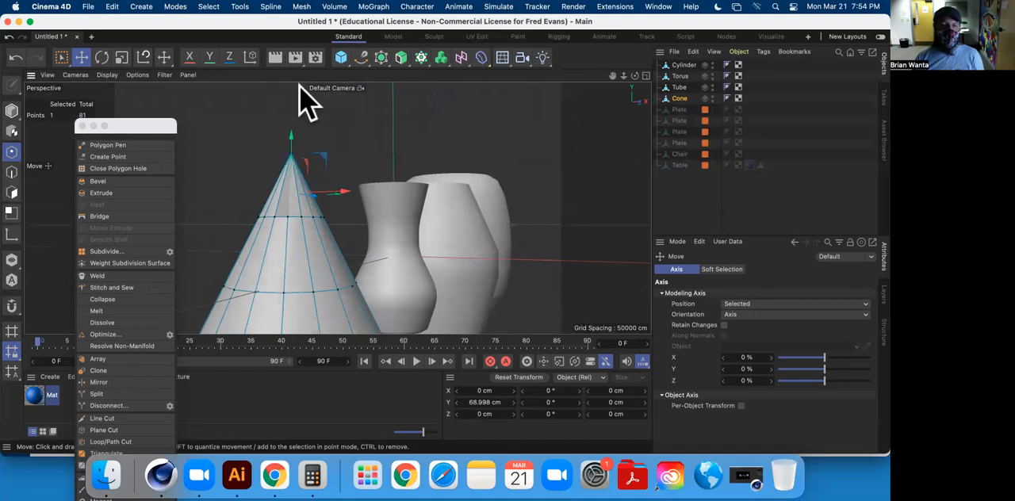
key(super+z)
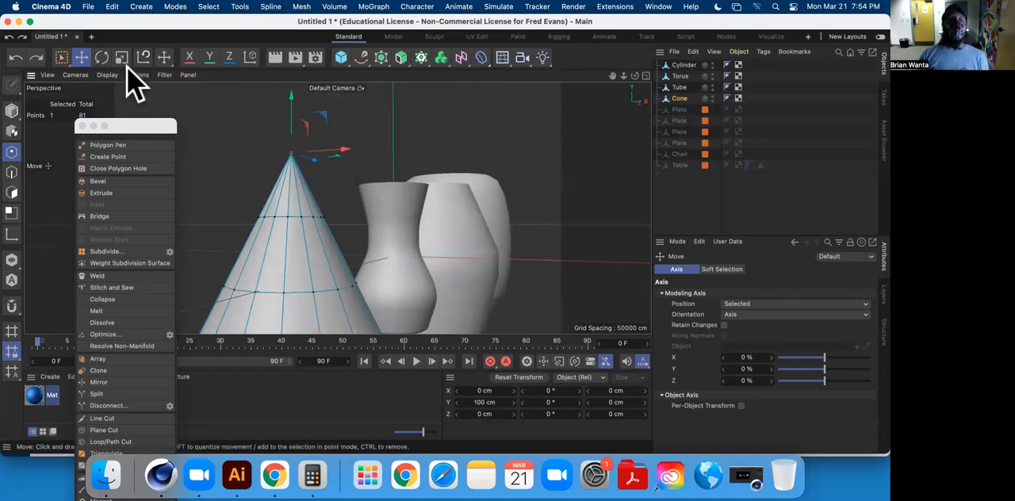
Try welding the cone's 16 overlapping tip points, test the weld by moving the tip, and undo.
click(61, 56)
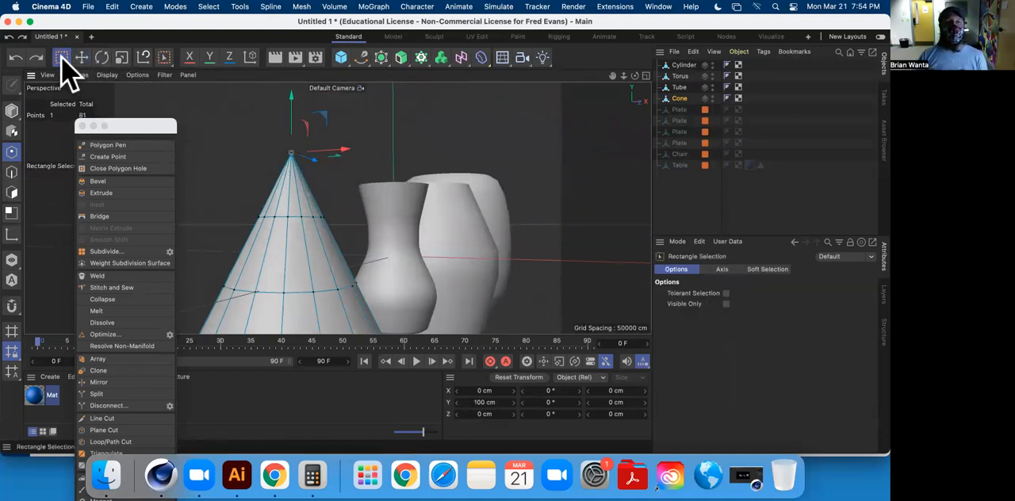
drag(249, 118, 338, 169)
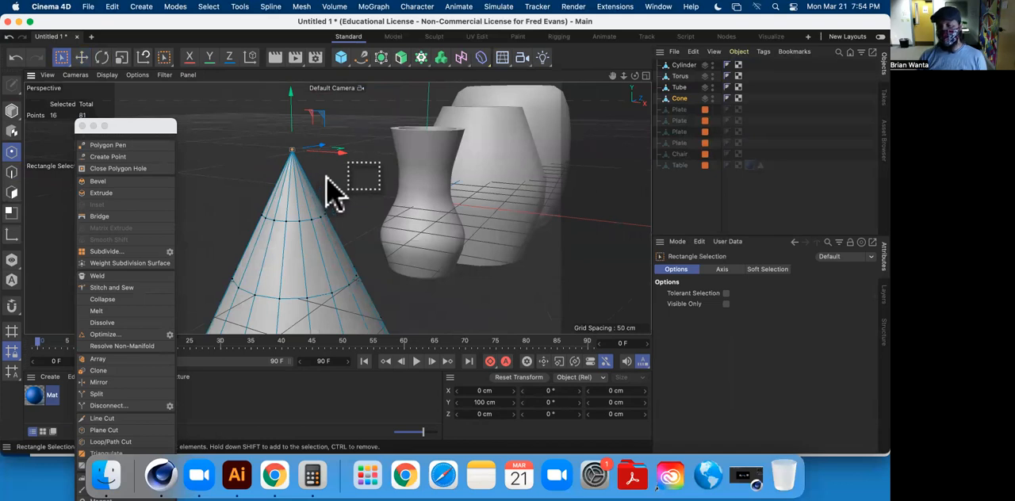
right_click(342, 190)
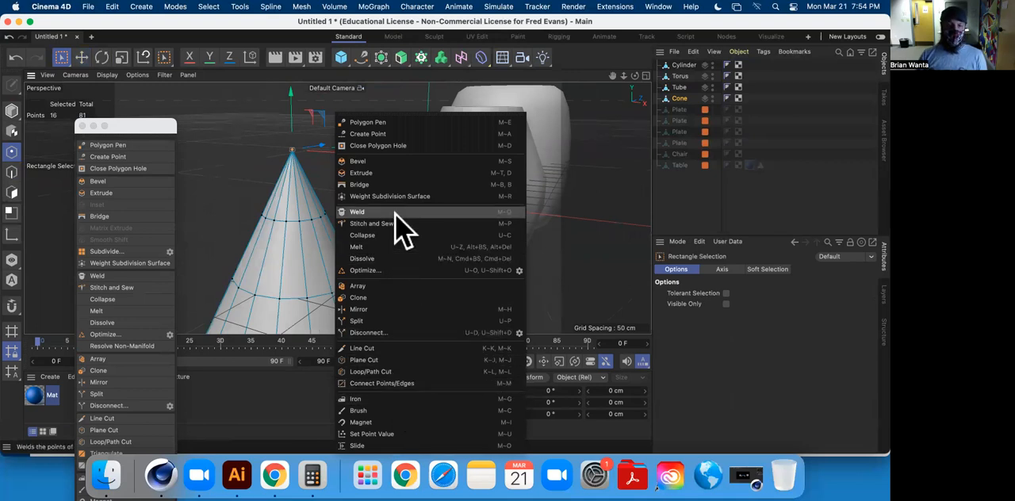
click(357, 212)
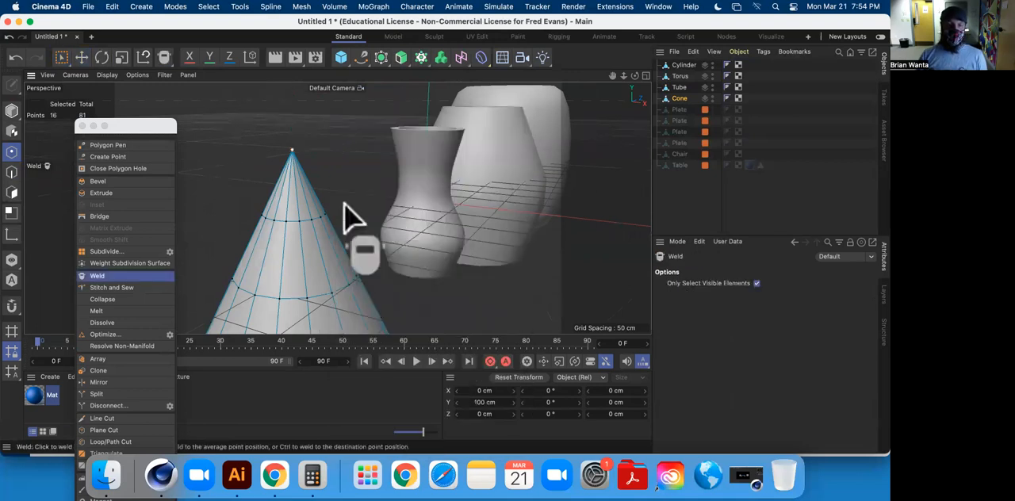
key(Return)
click(78, 56)
click(11, 153)
click(291, 156)
drag(295, 89, 297, 118)
key(super+z)
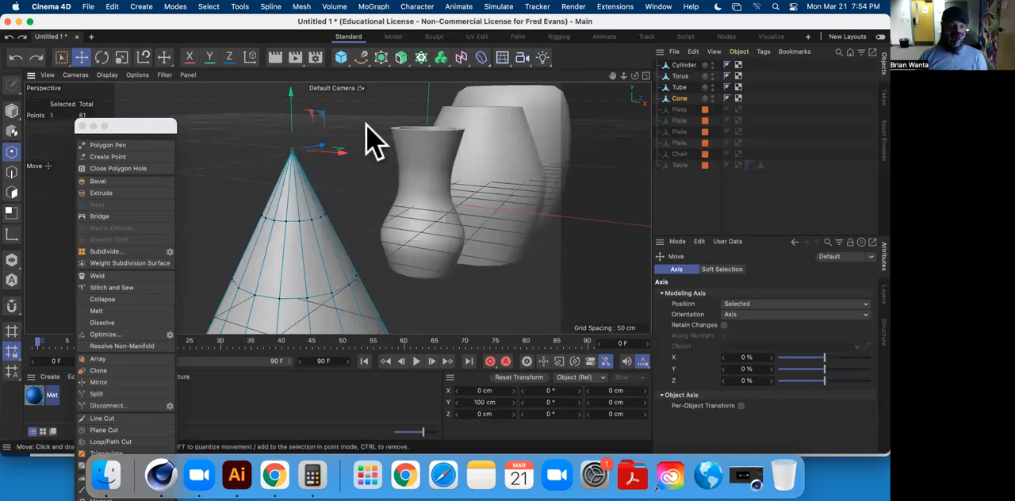
Move one of the cone's tip points down to about Y 70 cm, apart from the others.
click(292, 149)
drag(290, 96, 301, 148)
alt+drag(336, 207, 279, 139)
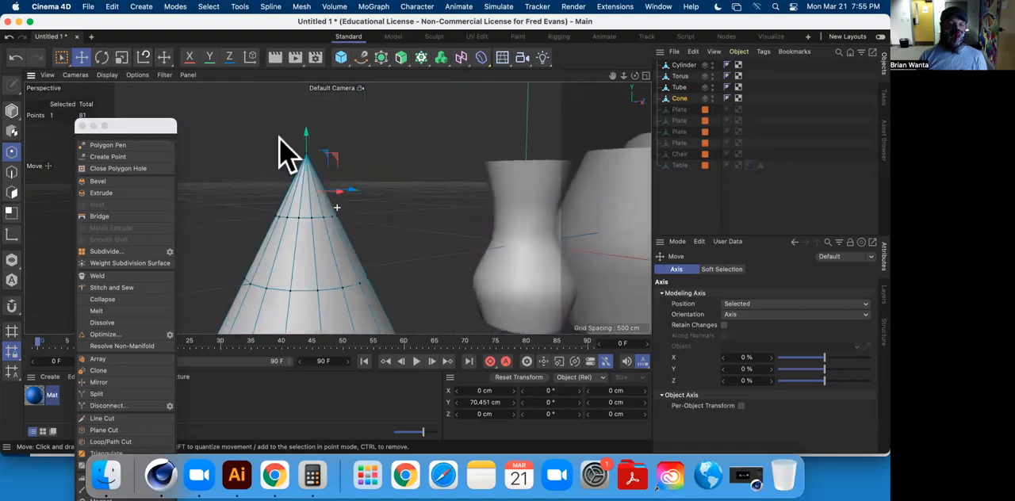
Select all 16 tip points of the cone and weld them onto the lowered point.
click(61, 57)
drag(329, 187, 391, 206)
alt+drag(338, 208, 494, 199)
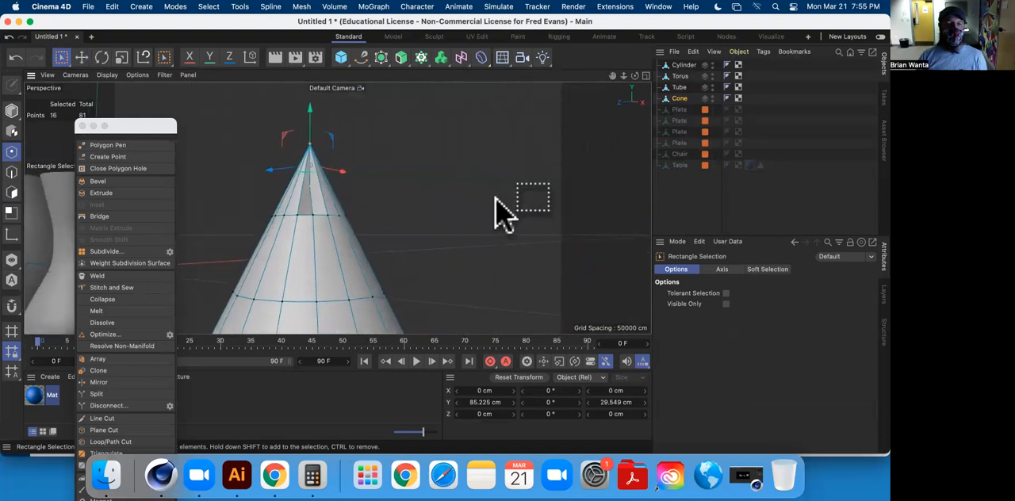
right_click(415, 194)
click(111, 282)
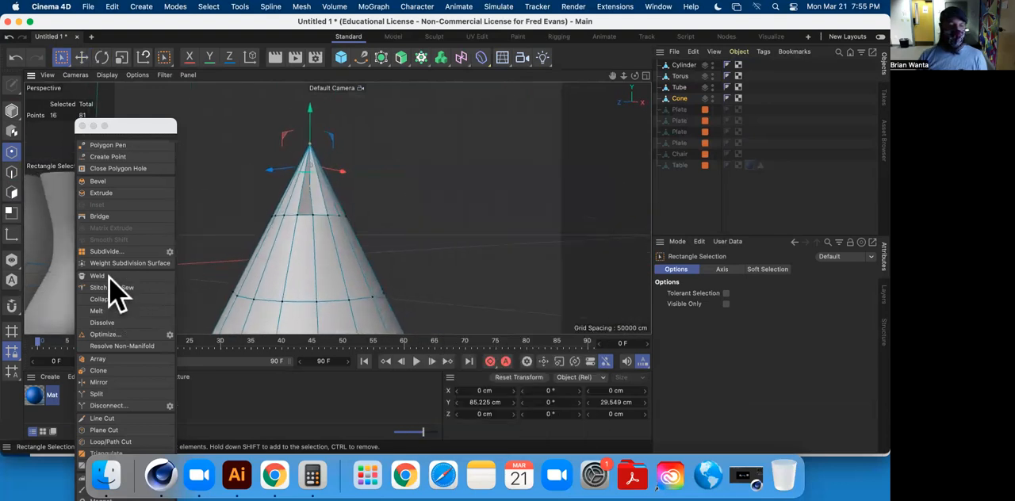
click(111, 277)
click(311, 202)
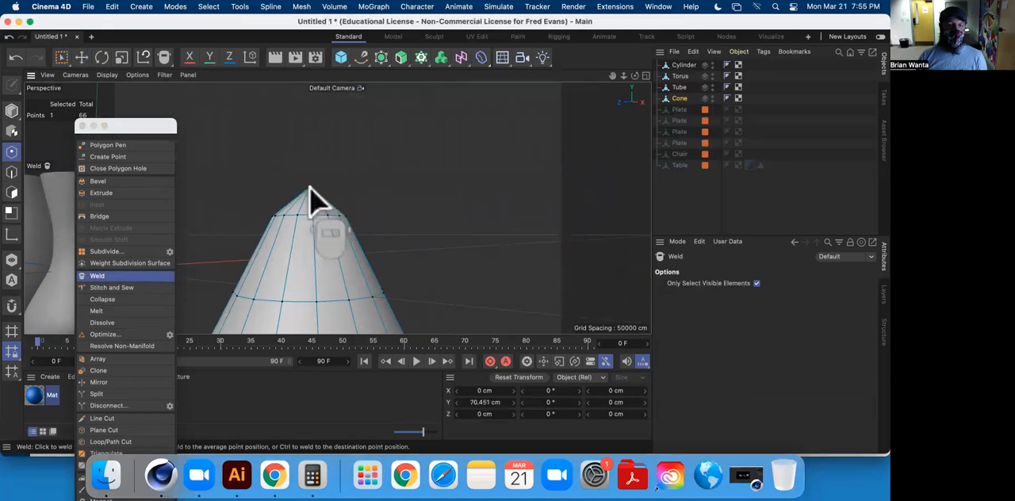
Move the cone's welded tip point down inside the body to about Y -15 cm.
click(83, 58)
click(418, 149)
click(308, 188)
mouse_move(310, 130)
mouse_down()
mouse_move(312, 143)
mouse_move(312, 124)
mouse_up()
alt+drag(394, 141, 310, 192)
drag(285, 143, 305, 246)
alt+drag(342, 190, 200, 173)
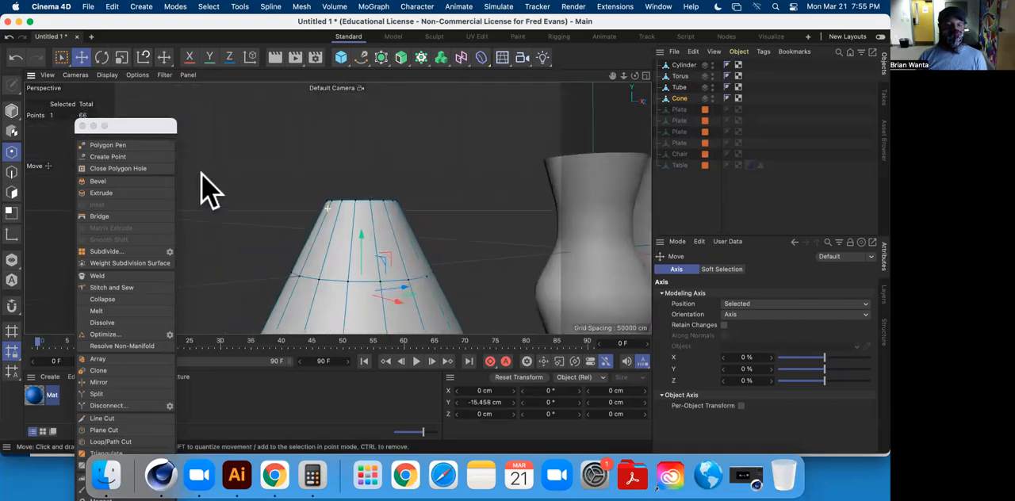
Select the cone's top edge loop and push it down inside the body to about Y -1 cm.
click(11, 172)
double_click(362, 199)
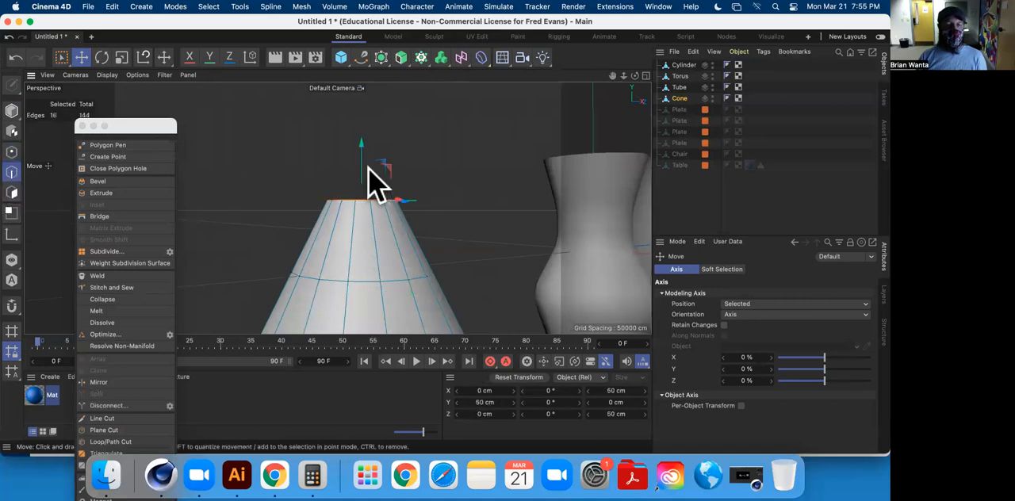
drag(360, 142, 388, 107)
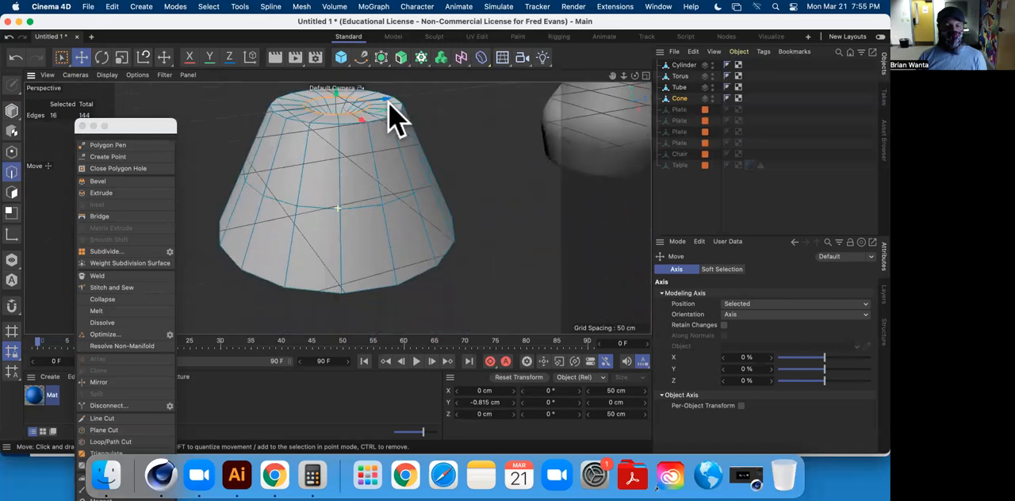
Lower the cone's inner centre point to about Y -83 cm, just above the base, to deepen the cavity.
click(12, 150)
click(335, 103)
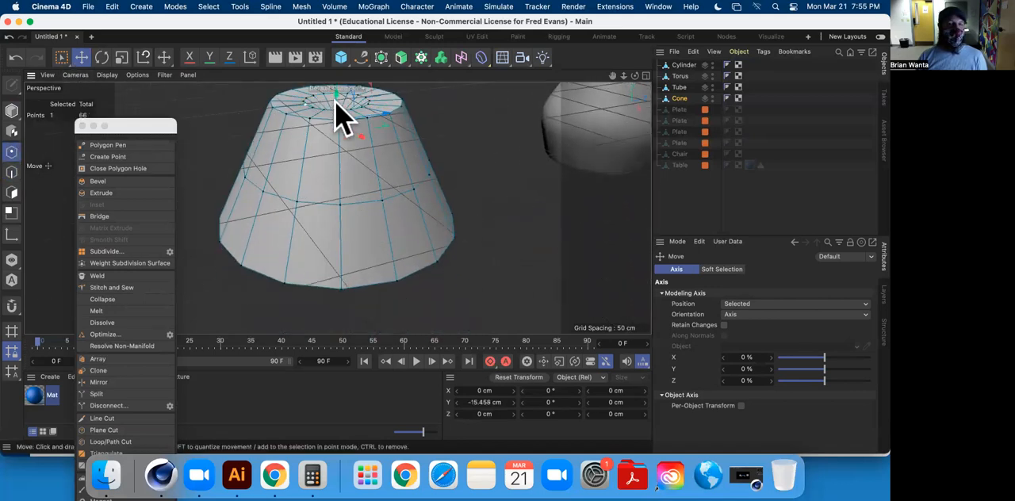
alt+drag(349, 127, 337, 261)
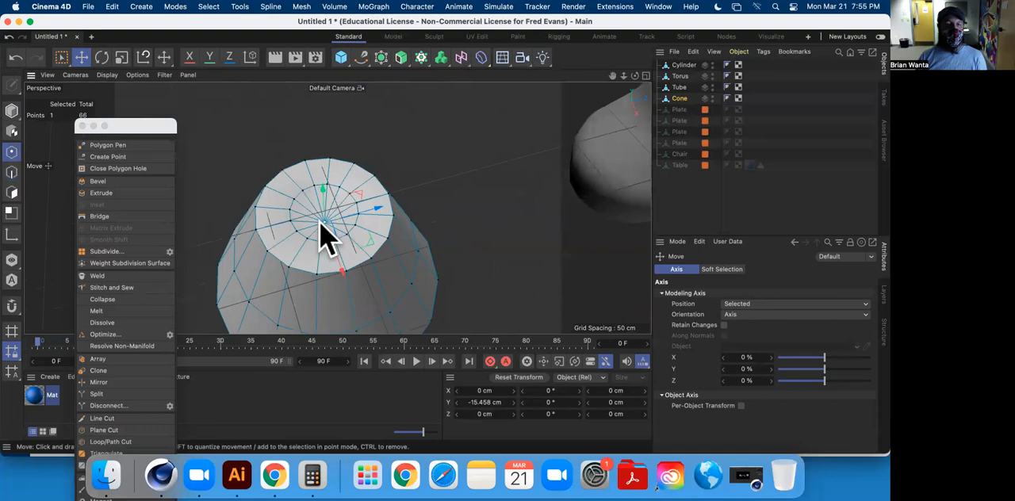
drag(323, 224, 339, 256)
alt+drag(339, 256, 367, 231)
alt+middle_drag(367, 231, 351, 102)
alt+drag(337, 207, 331, 182)
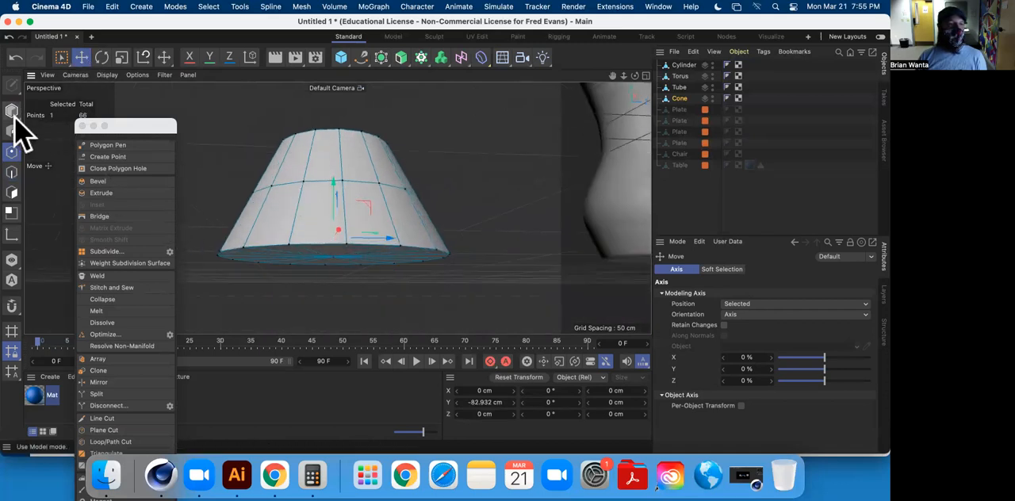
Bevel the cone's outer bottom edge loop with an offset of about 10.16 cm and 4 subdivisions.
click(13, 171)
double_click(266, 252)
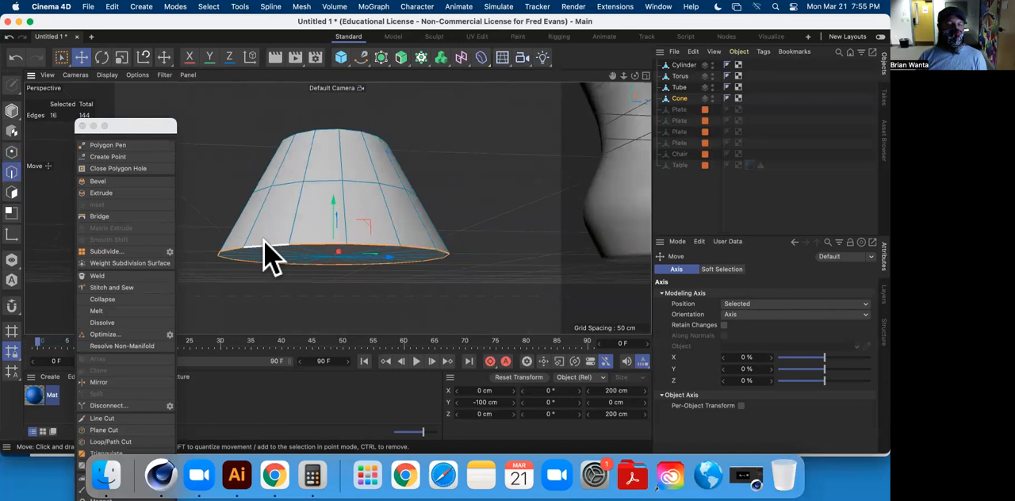
click(97, 180)
drag(475, 230, 515, 230)
Bevel the cone's outer top edge loop with an offset of about 10.06 cm and 4 subdivisions.
alt+drag(447, 166, 426, 290)
double_click(352, 161)
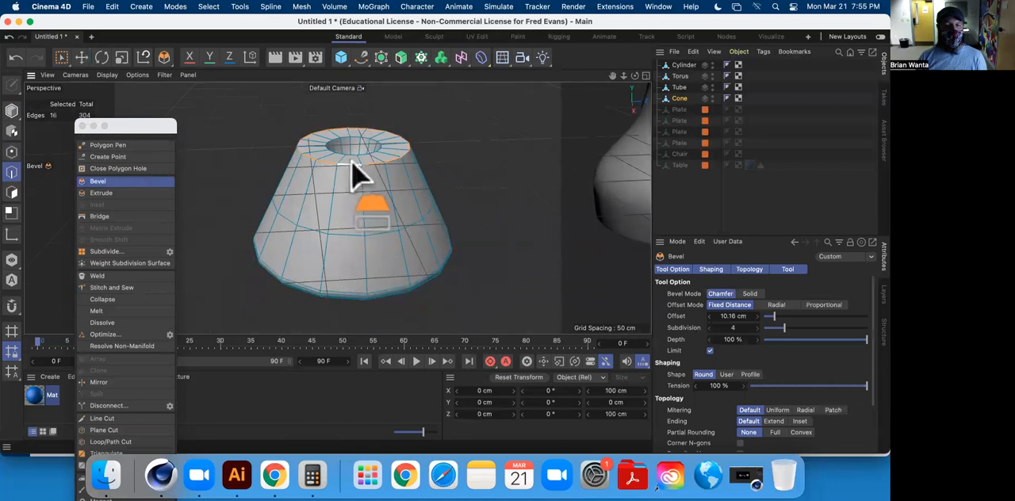
drag(478, 158, 531, 158)
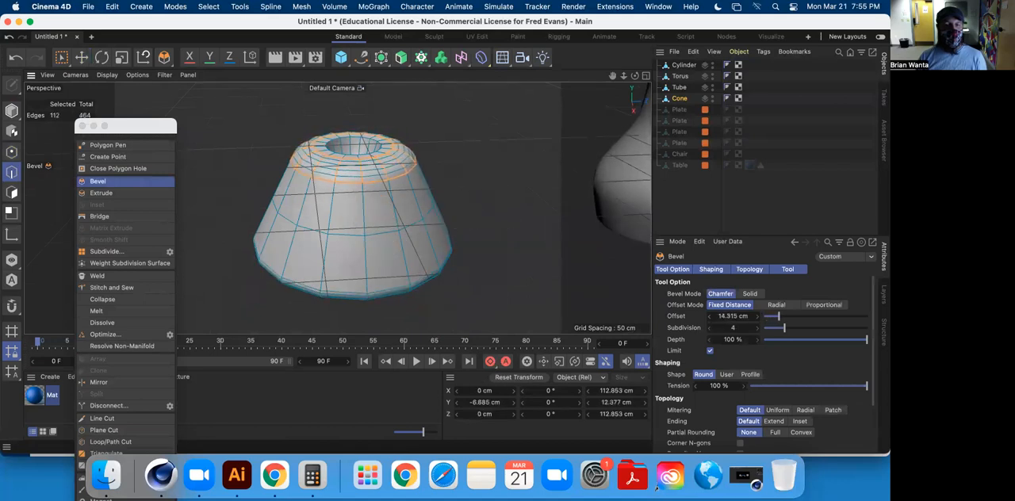
click(81, 57)
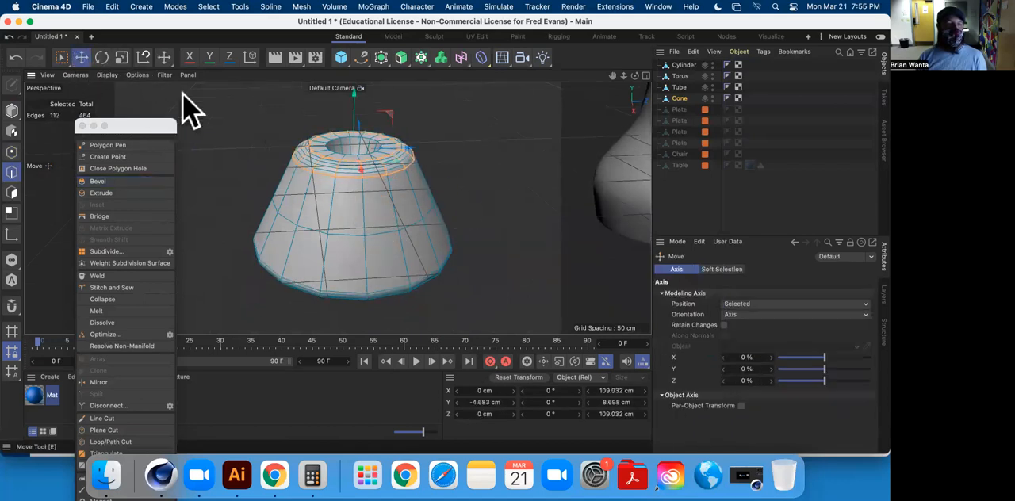
Select the edge loop around the cone's inner rim opening and bevel it with 4 subdivisions.
click(492, 143)
double_click(332, 149)
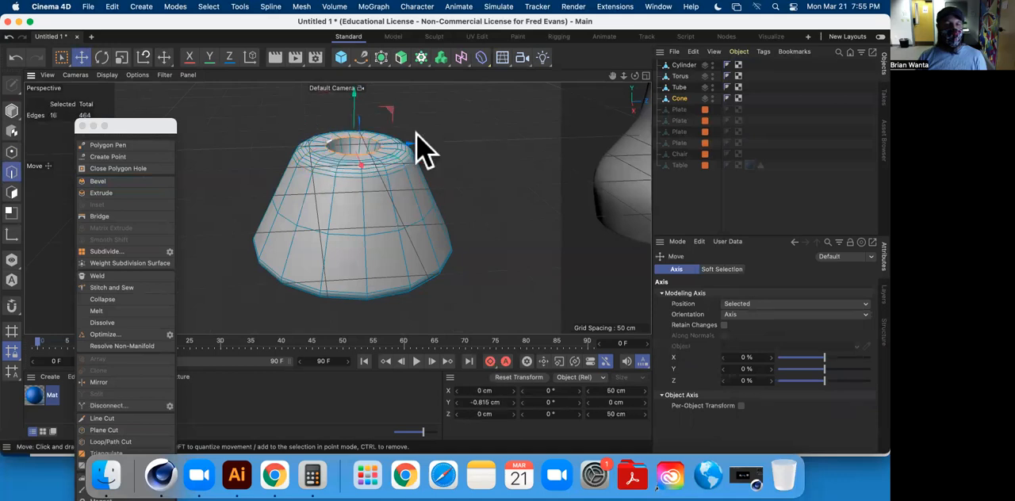
click(101, 180)
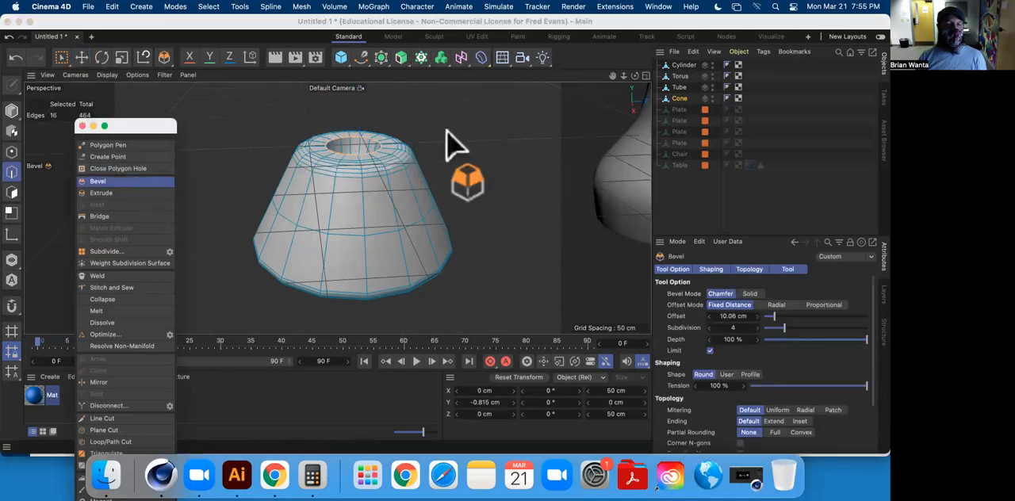
drag(462, 126, 458, 123)
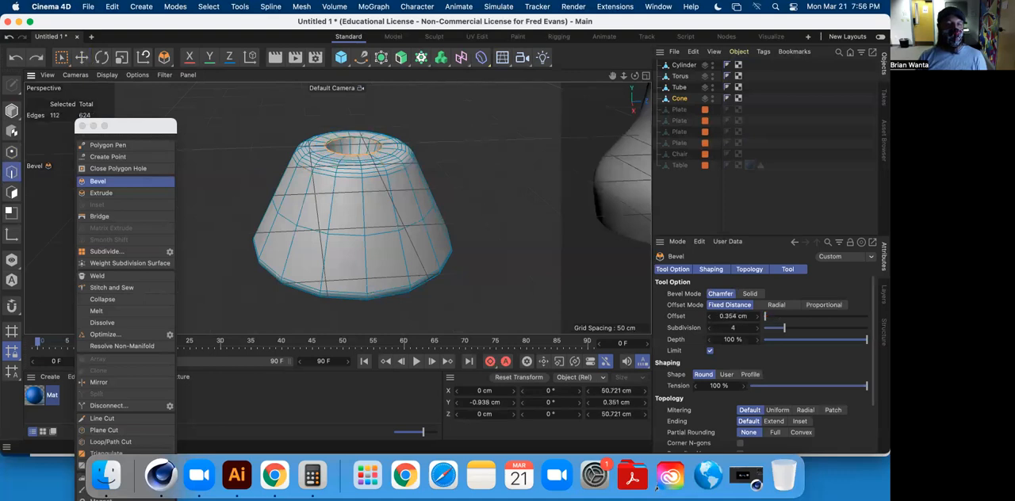
click(81, 57)
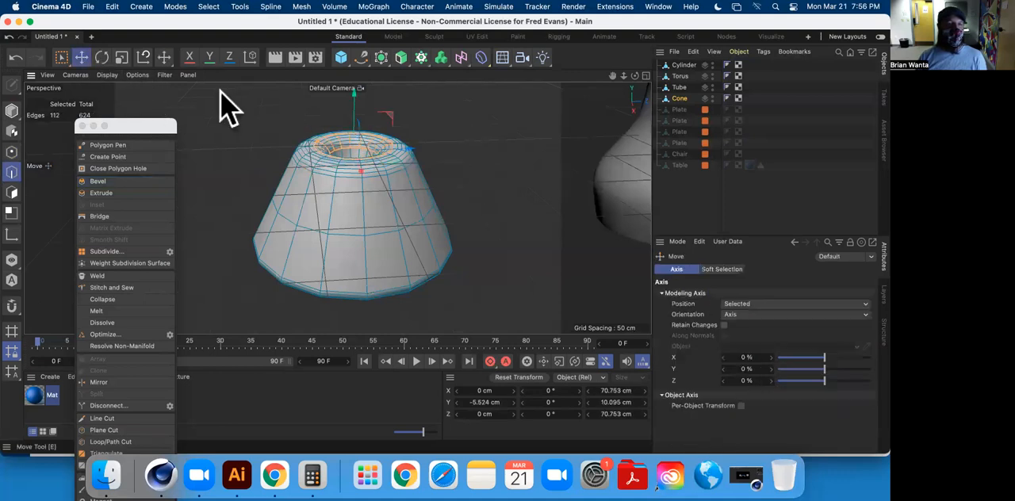
Scale the whole cone vertically to about 234 cm tall and raise it to about Y 121 cm.
alt+drag(480, 154, 440, 180)
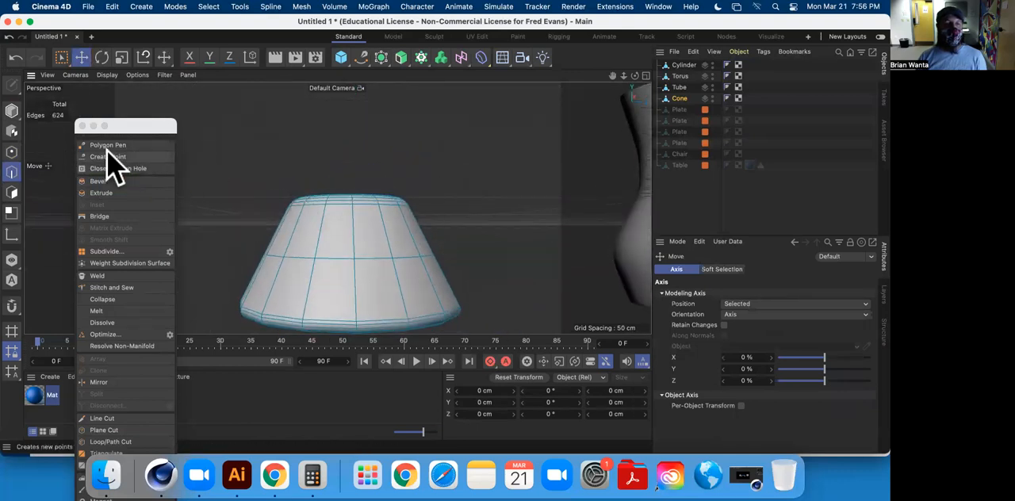
click(12, 110)
click(121, 57)
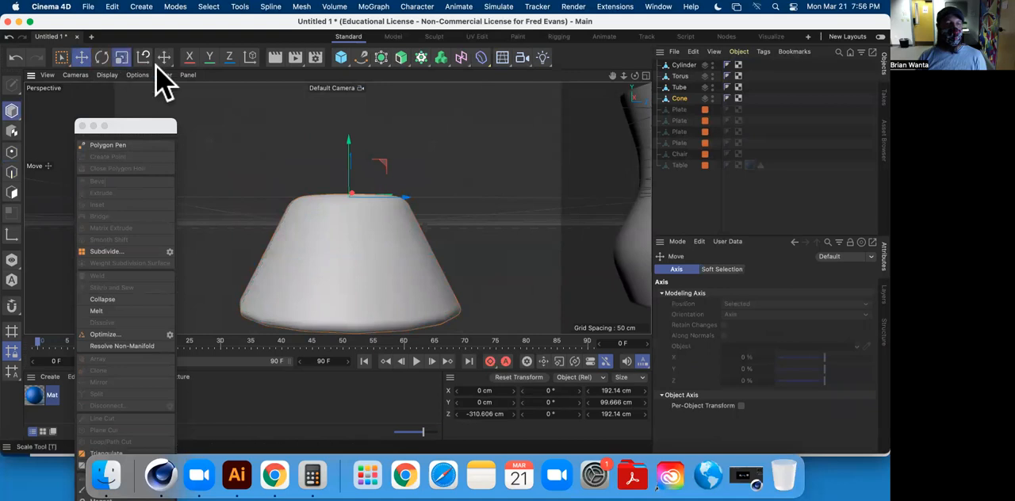
drag(352, 153, 346, 83)
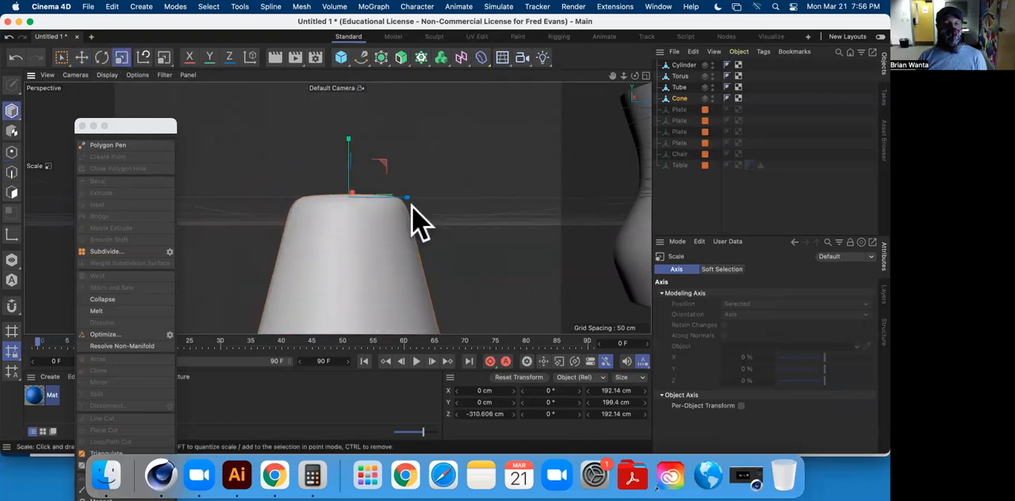
scroll(436, 265, down, 5)
alt+middle_drag(472, 279, 422, 215)
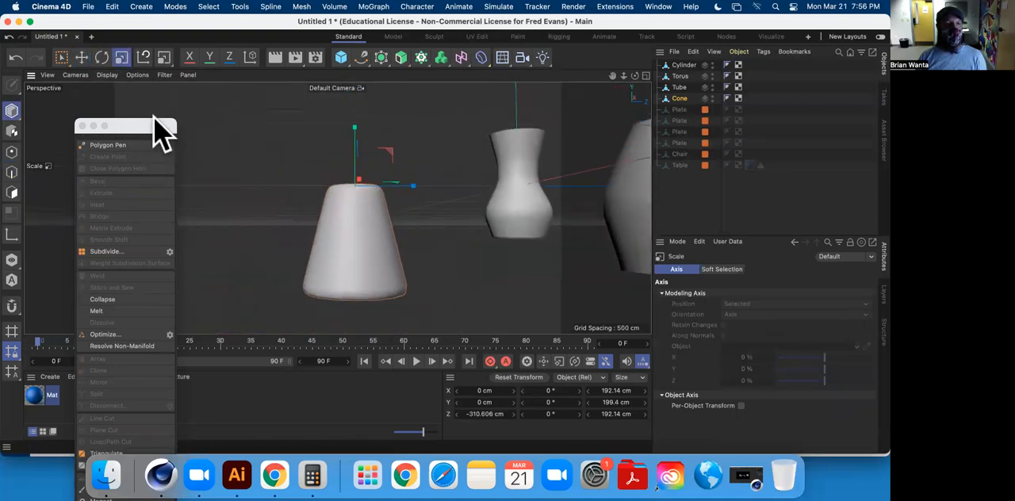
drag(357, 136, 348, 52)
click(81, 57)
scroll(452, 256, down, 4)
scroll(454, 250, down, 5)
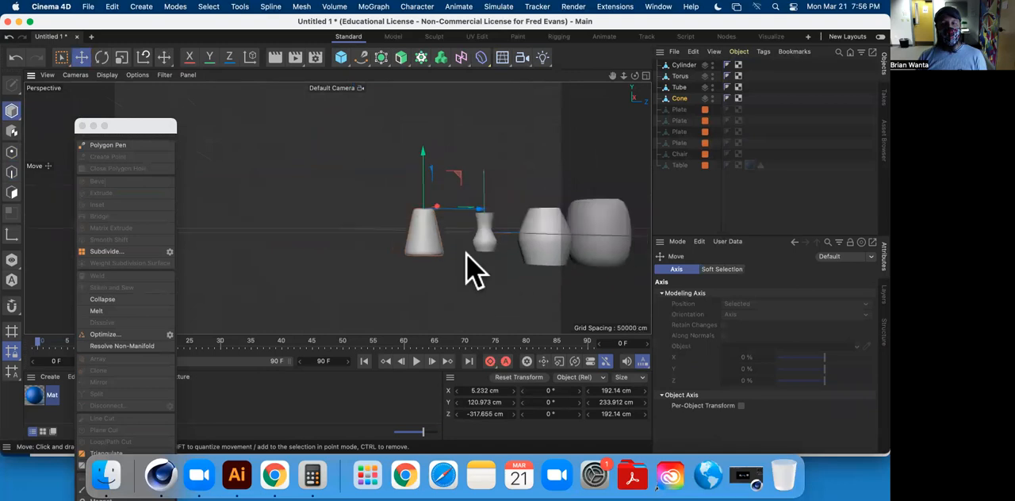
Rename the Cylinder, Torus, Tube and Cone objects to Vase.
alt+drag(499, 230, 366, 188)
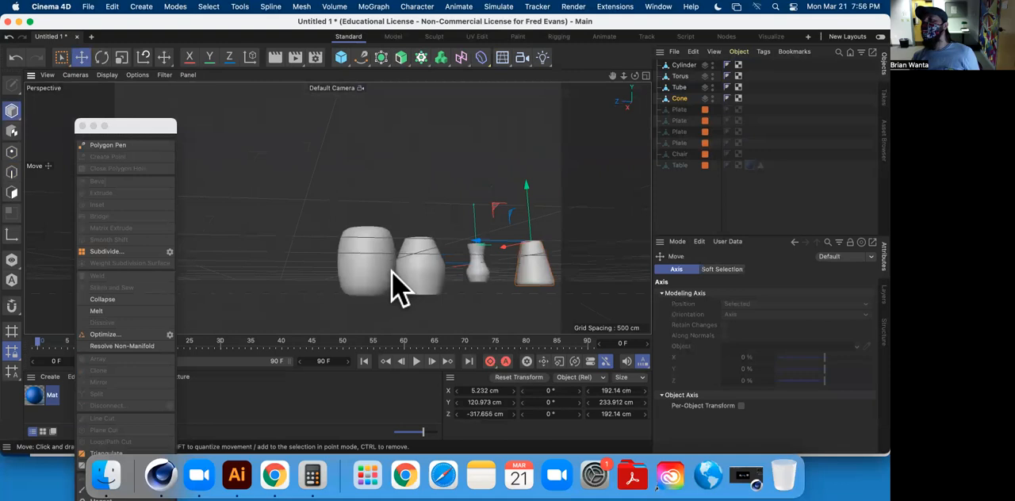
alt+drag(420, 245, 520, 205)
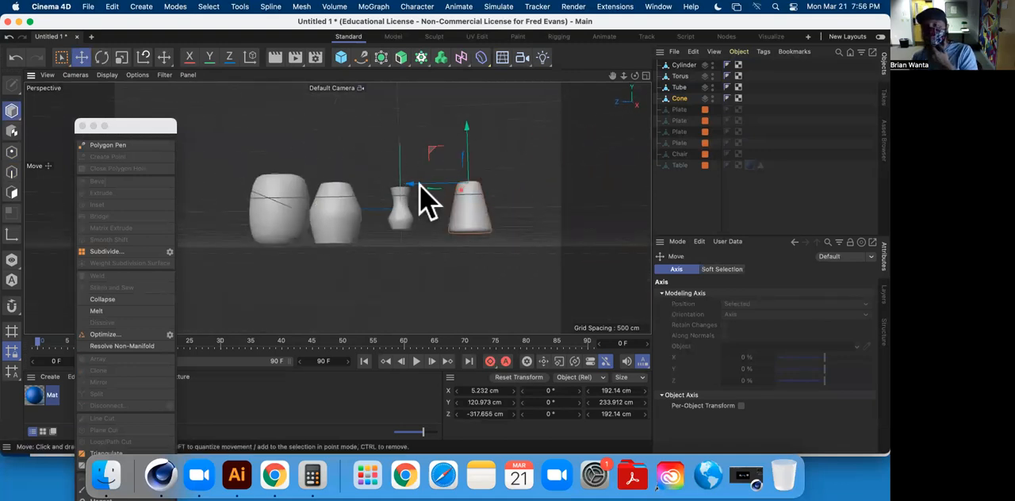
alt+middle_drag(292, 212, 410, 199)
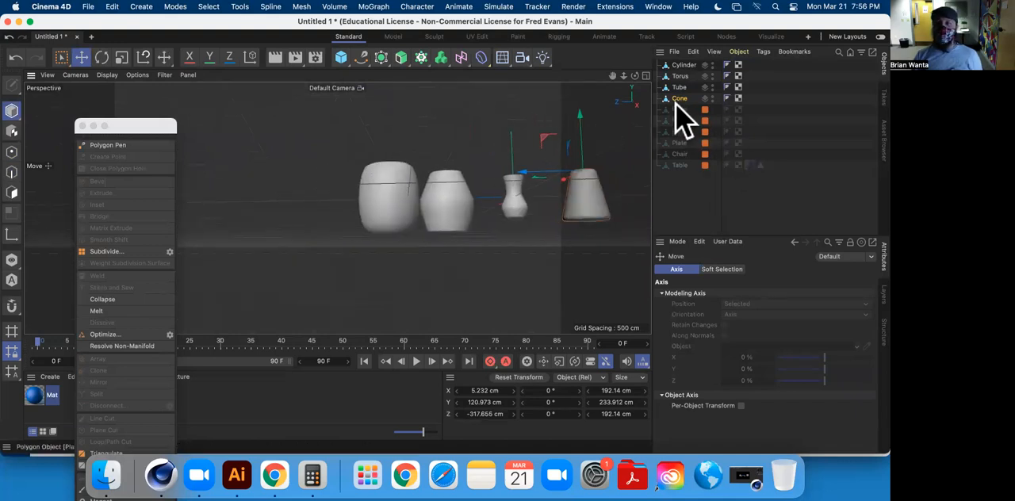
shift+click(679, 66)
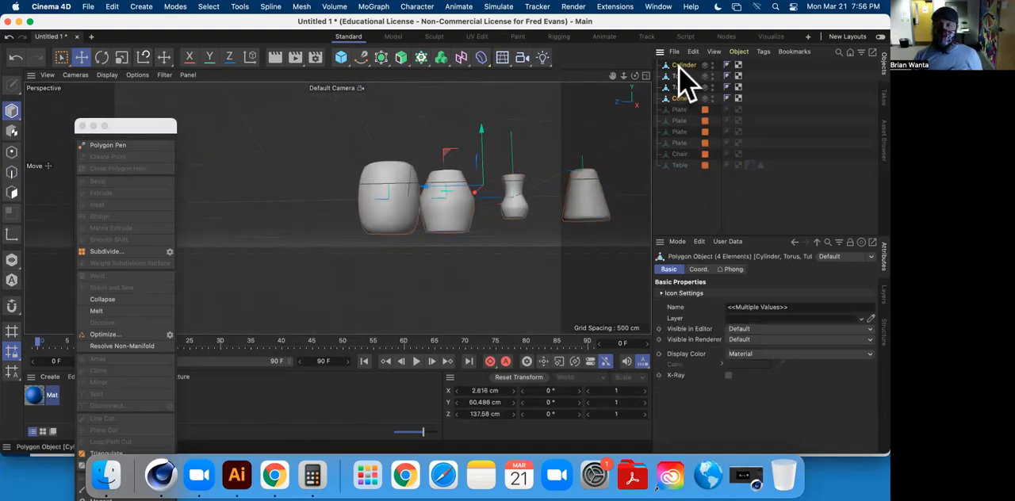
double_click(684, 66)
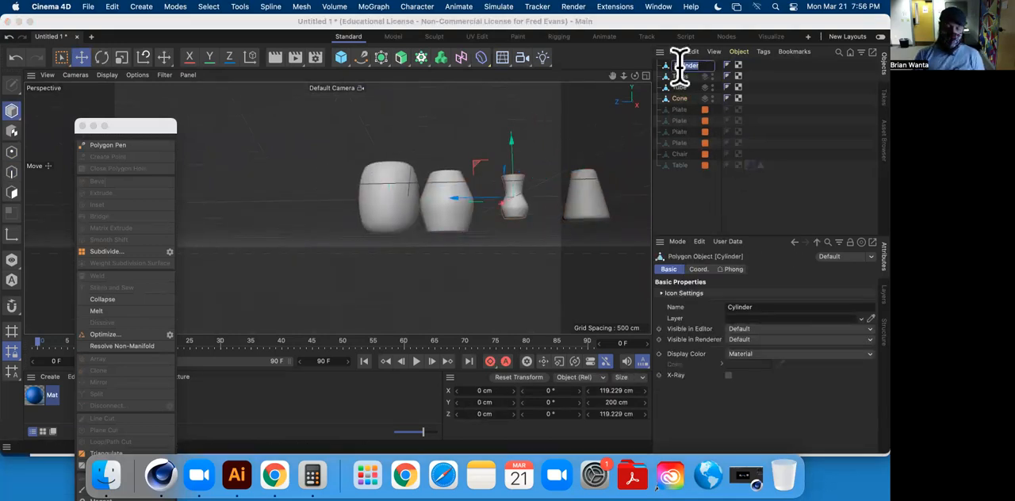
text(Vase)
key(Return)
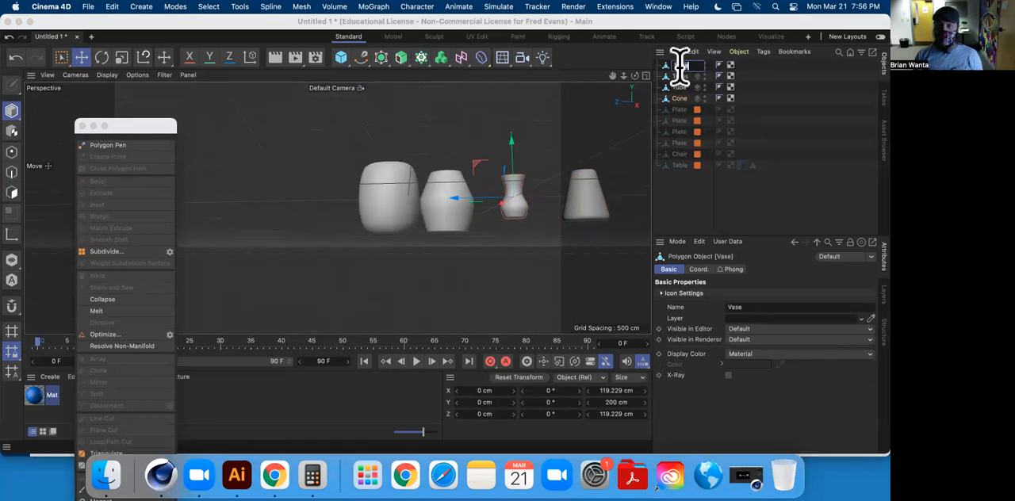
key(Down)
text(Vase)
key(Down)
text(Vase)
key(Down)
key(Return)
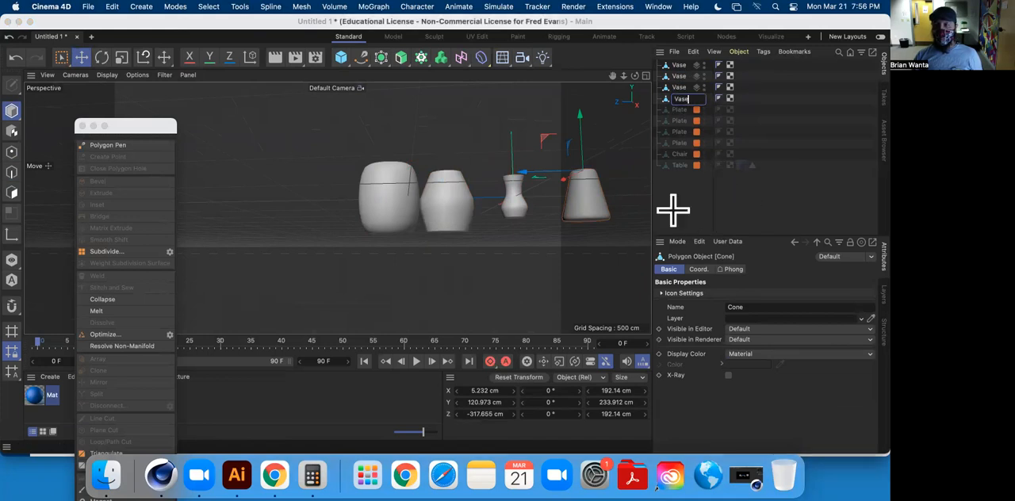
Select all four Vase objects and add them to the existing Table layer.
shift+click(677, 65)
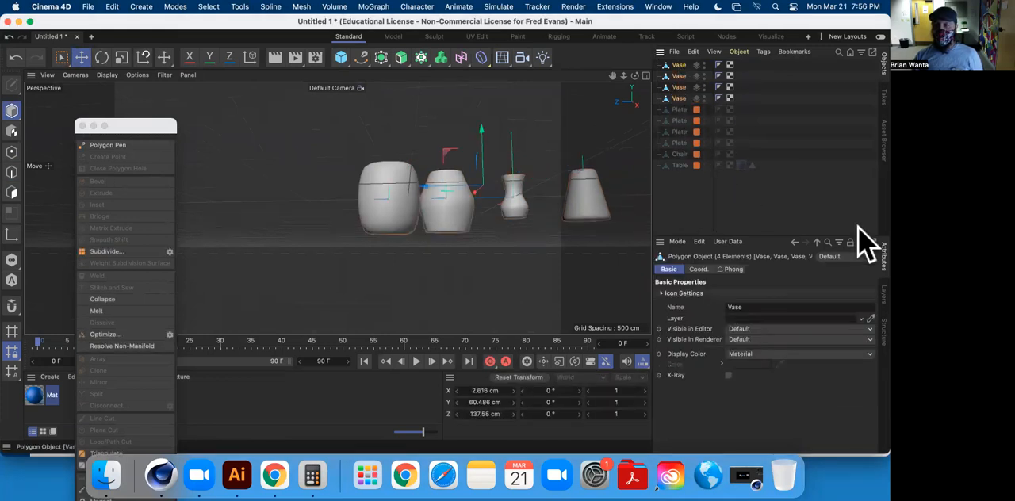
click(883, 293)
click(679, 243)
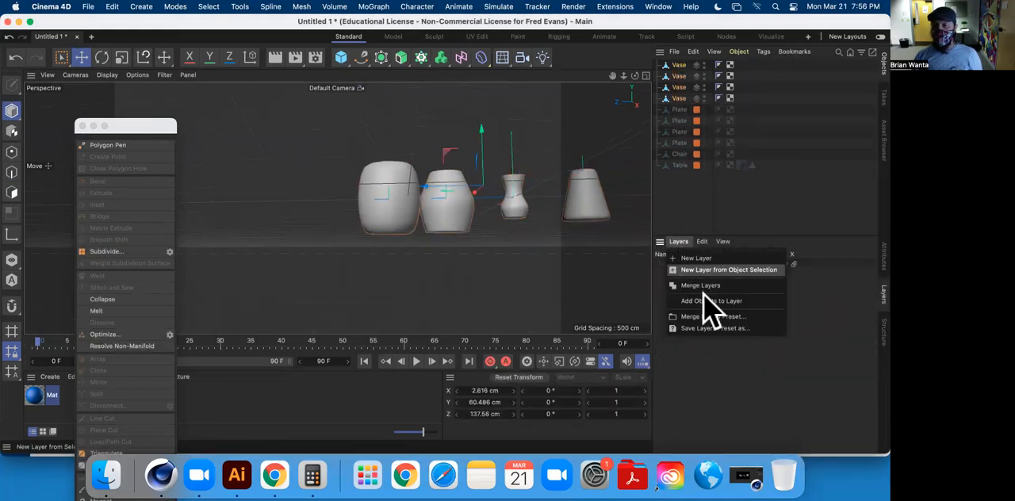
click(760, 336)
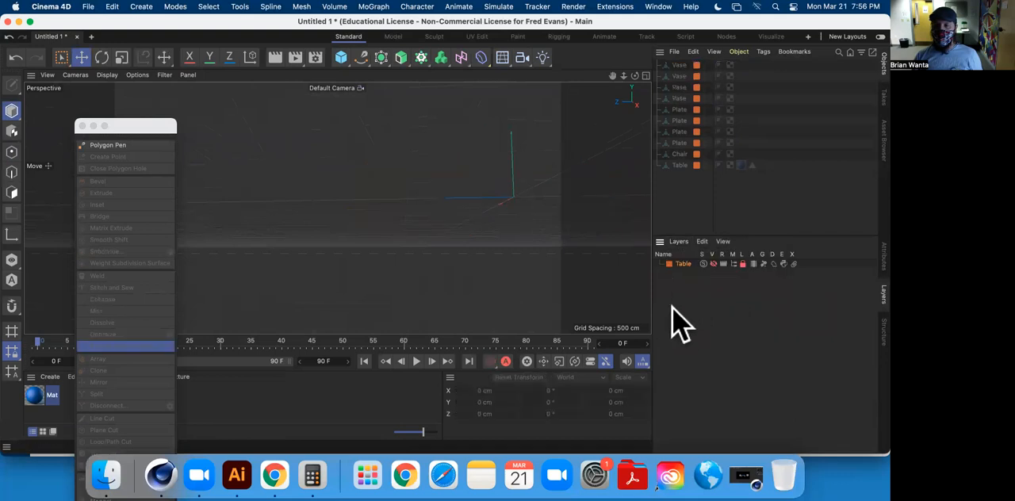
click(883, 255)
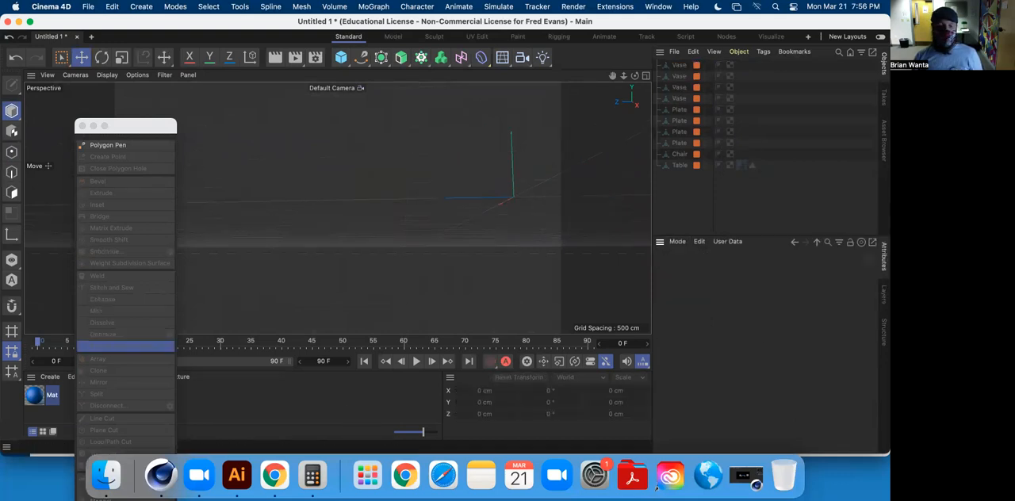
Switch to Chrome and review the assignment's object list, highlighting Bottle (wine or beer) and Simple House.
click(274, 474)
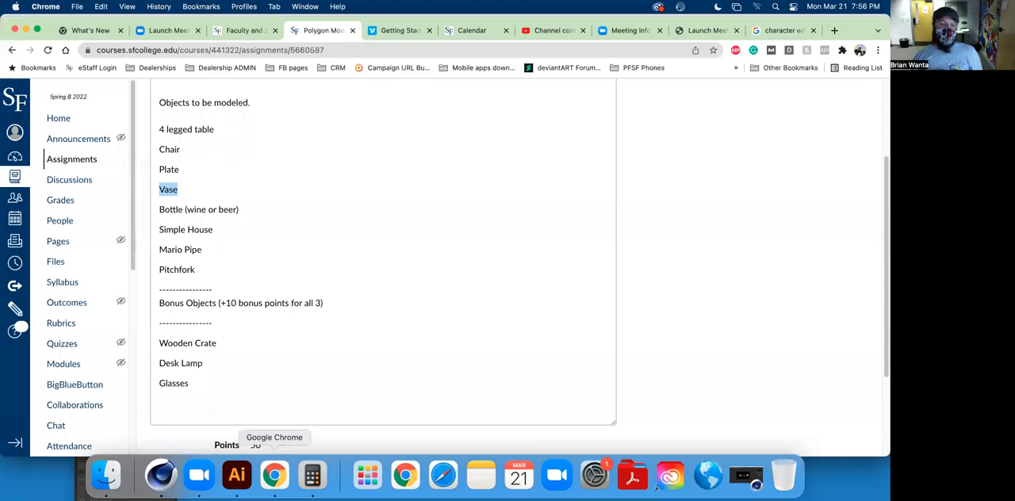
drag(161, 209, 237, 209)
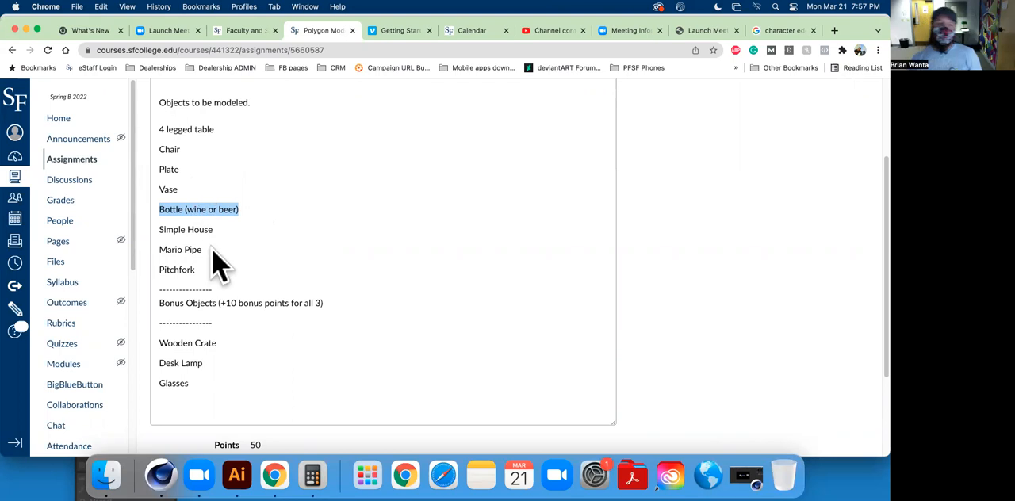
drag(159, 230, 232, 224)
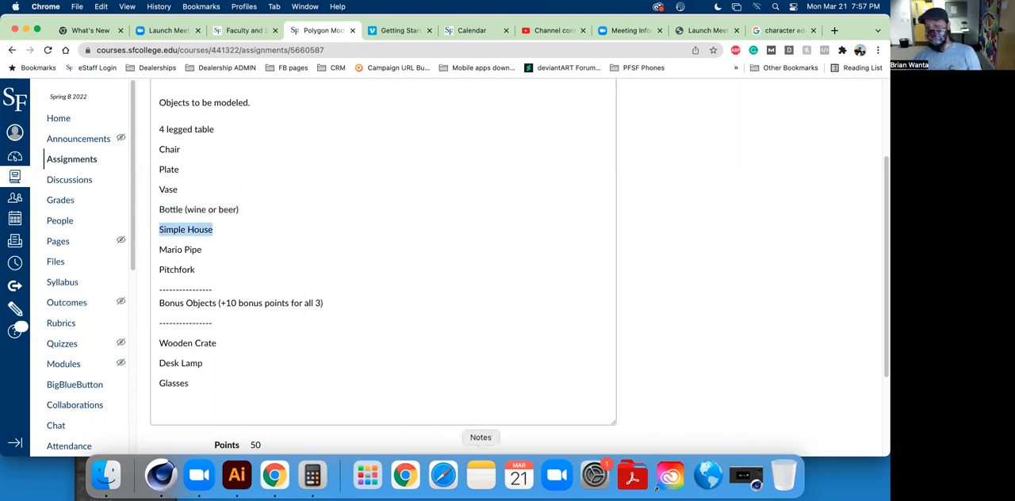
Switch back to Cinema 4D, add a cube and convert it to an editable polygon object.
click(161, 474)
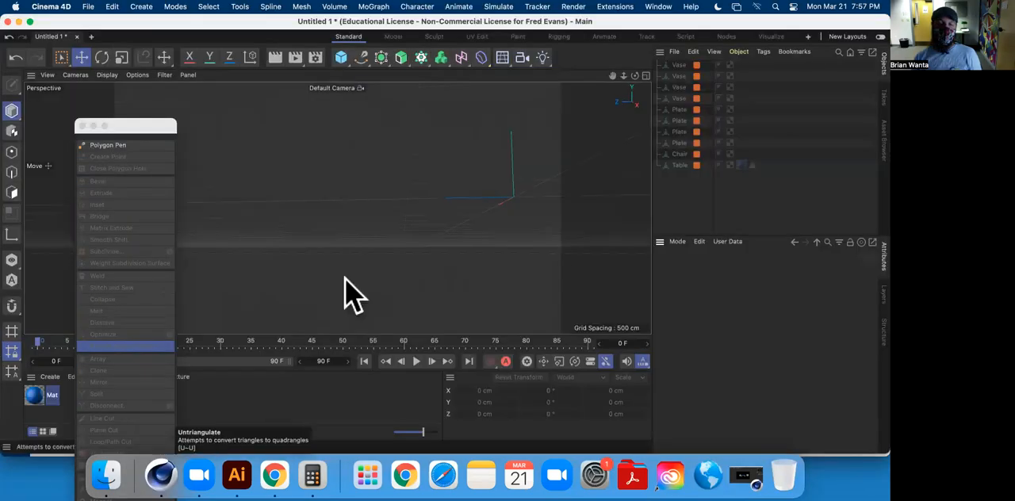
alt+drag(395, 259, 504, 188)
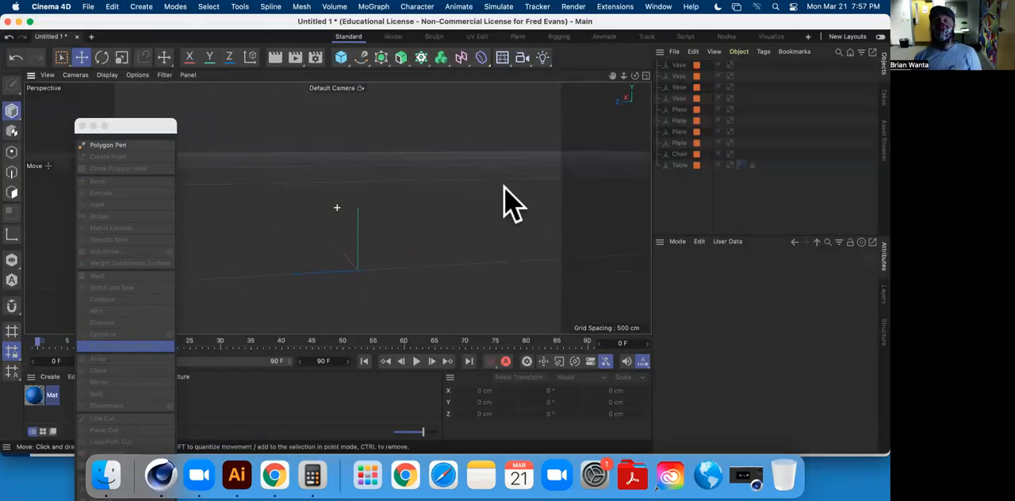
click(341, 58)
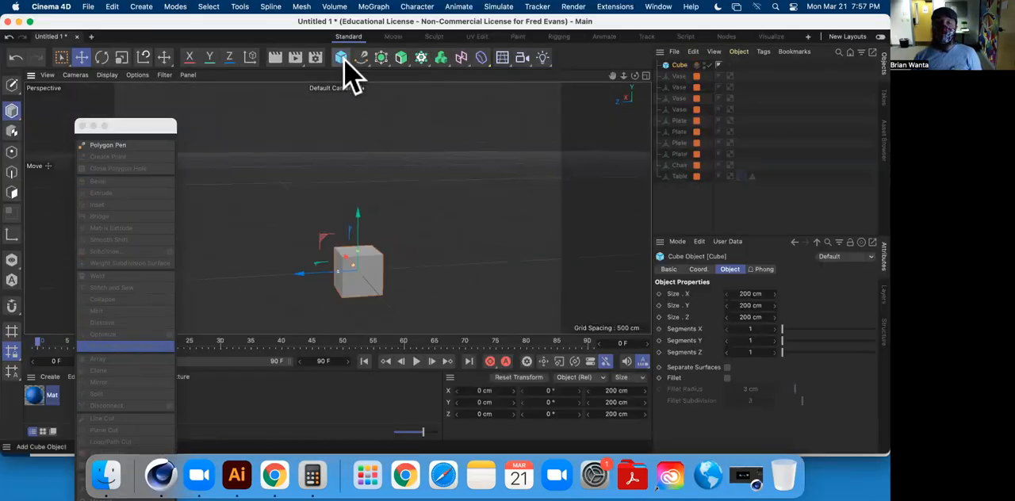
alt+middle_drag(394, 176, 394, 143)
alt+drag(395, 182, 464, 184)
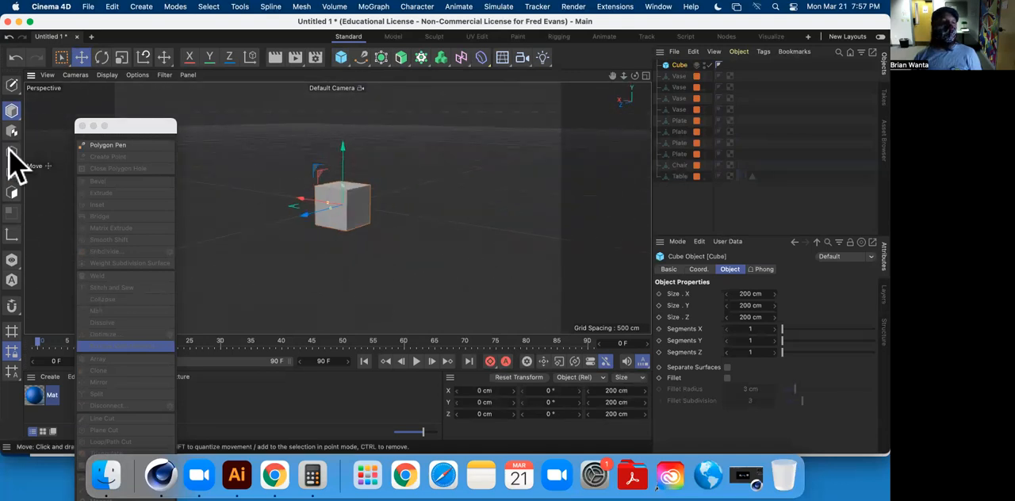
click(11, 82)
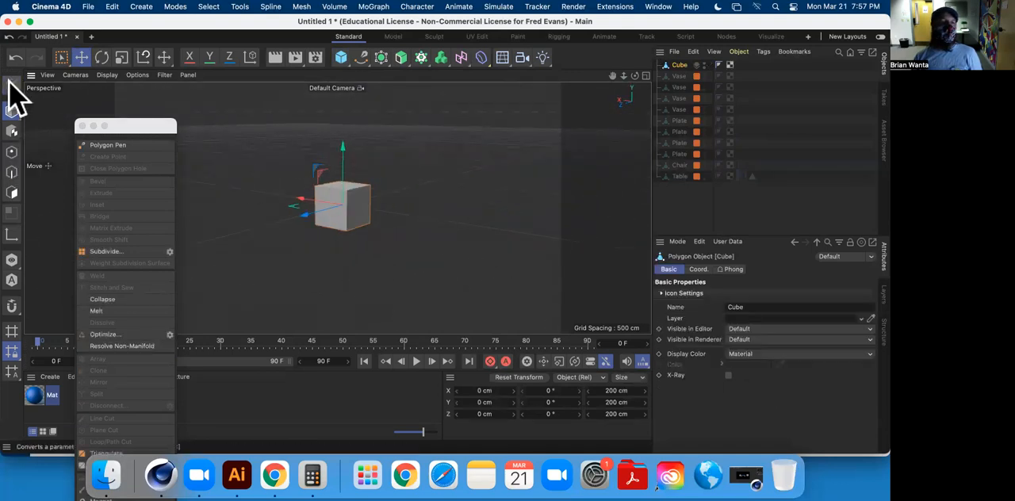
Scale the cube into a long box of about 816 cm in X, 543 cm in Y and 1248 cm in Z.
click(122, 58)
drag(301, 215, 144, 287)
alt+middle_drag(329, 234, 424, 266)
drag(393, 239, 325, 230)
drag(413, 264, 420, 189)
drag(484, 177, 392, 175)
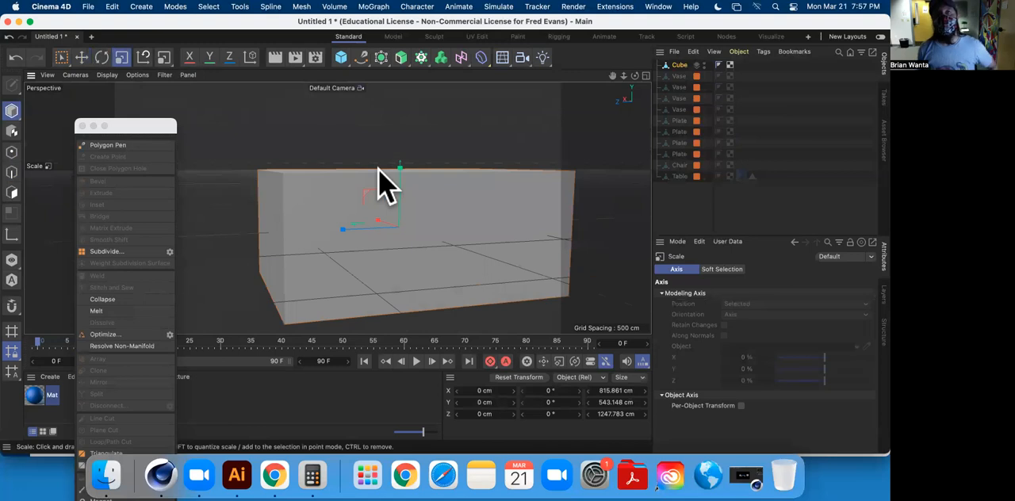
Add a single loop cut at 50% across the middle of the box's long side.
alt+drag(460, 163, 309, 148)
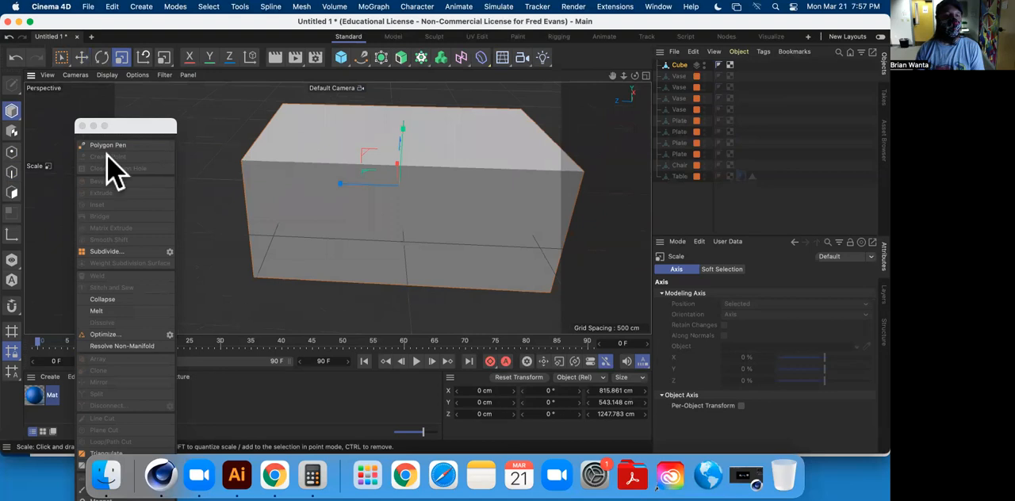
click(12, 191)
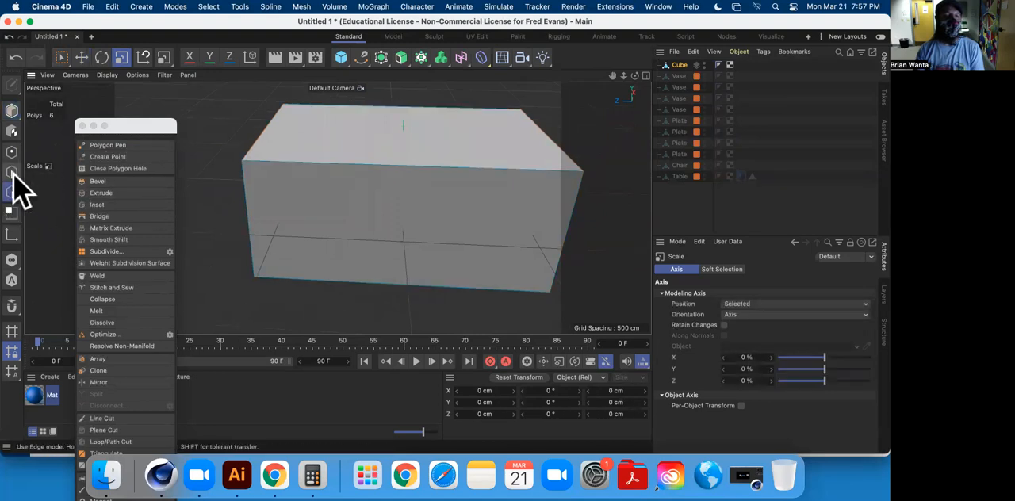
alt+drag(478, 172, 258, 172)
alt+drag(476, 188, 325, 211)
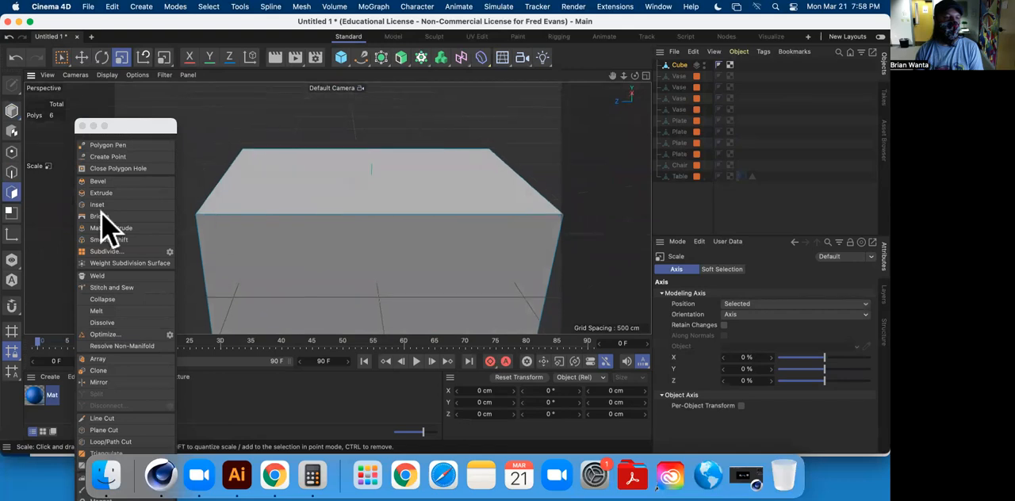
click(119, 442)
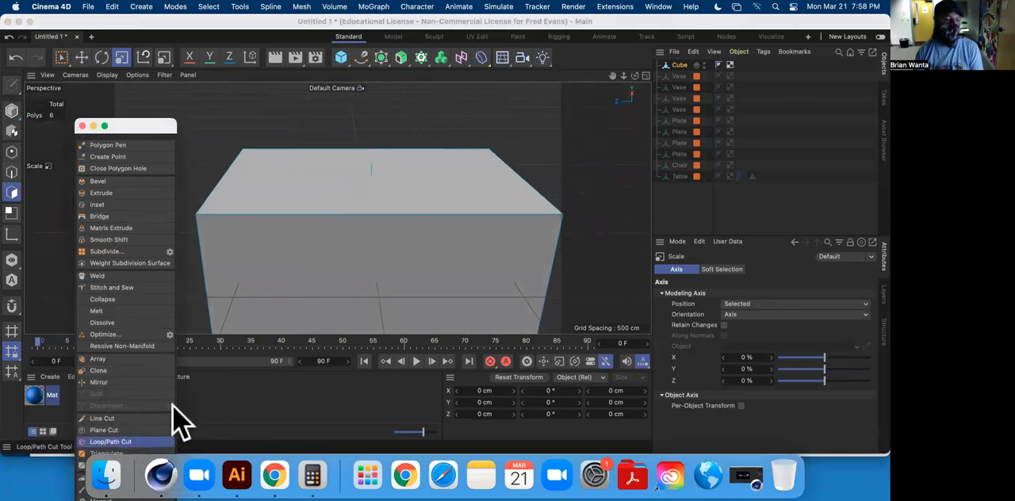
click(384, 226)
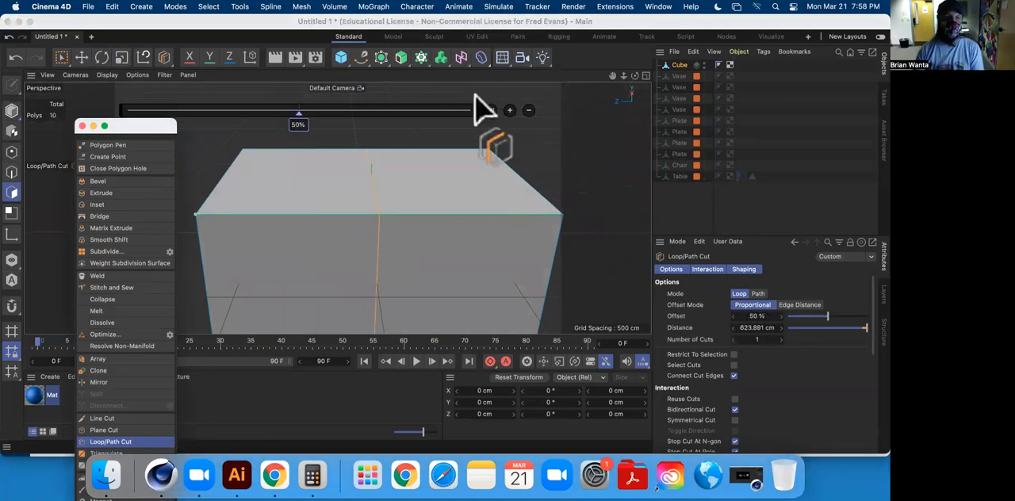
Select the top centre edge of the box and raise it to about Y 604 cm, forming the ridge of a gabled roof.
click(81, 57)
alt+drag(419, 188, 349, 190)
click(12, 172)
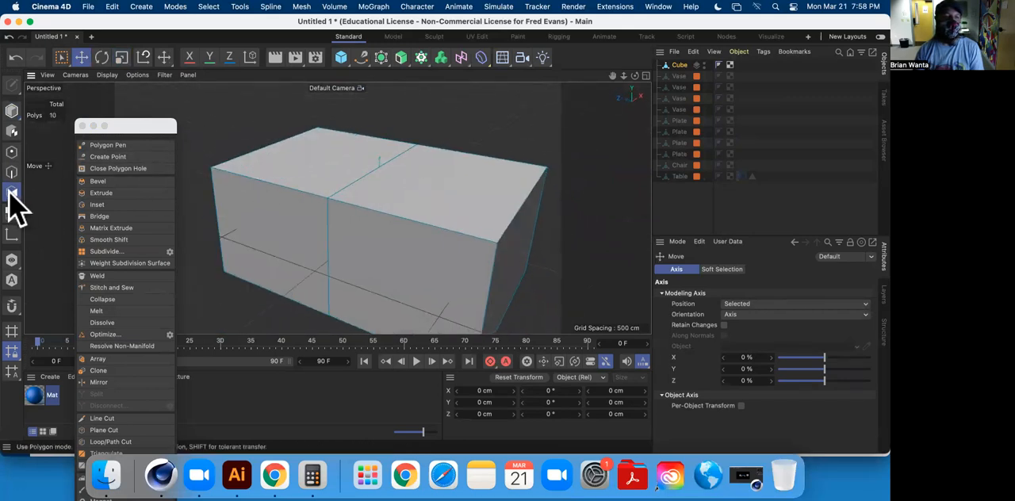
alt+drag(376, 181, 361, 101)
alt+drag(338, 209, 355, 184)
alt+drag(368, 213, 375, 186)
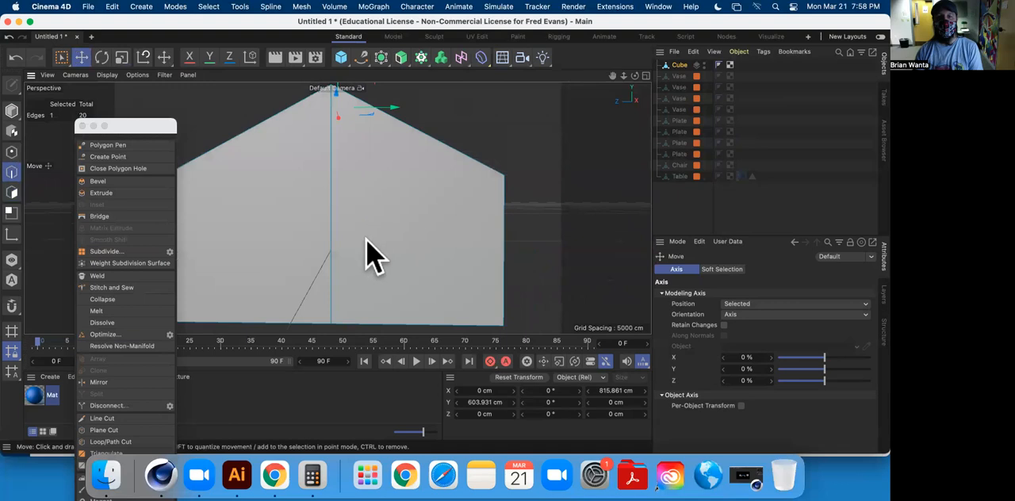
Add a loop cut around the house just below the roof line at about 95.8% offset, and switch to polygon mode.
scroll(366, 238, down, 5)
alt+drag(365, 235, 386, 242)
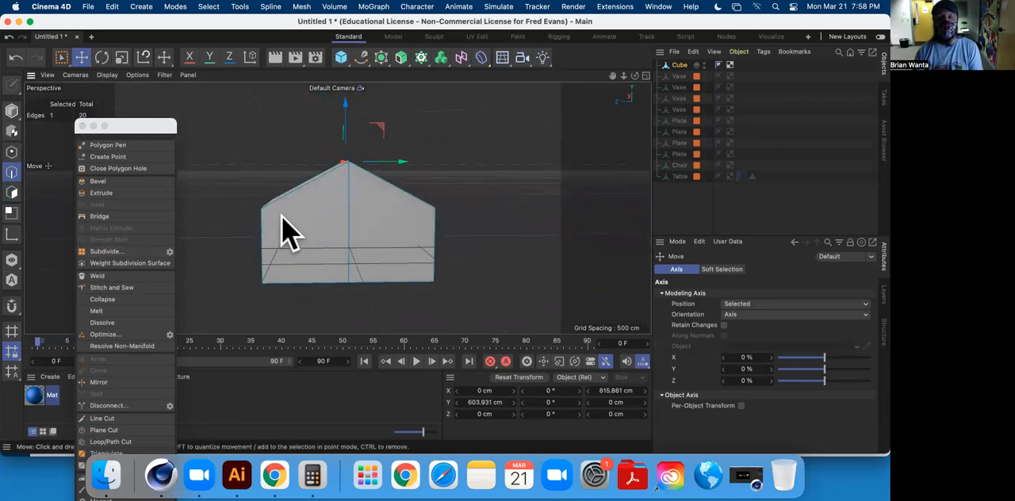
scroll(309, 230, down, 2)
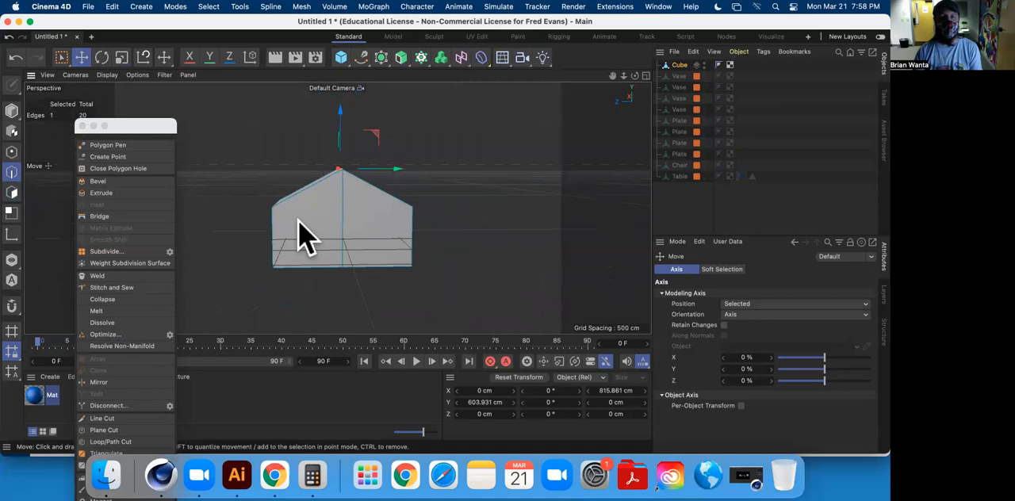
scroll(292, 233, up, 4)
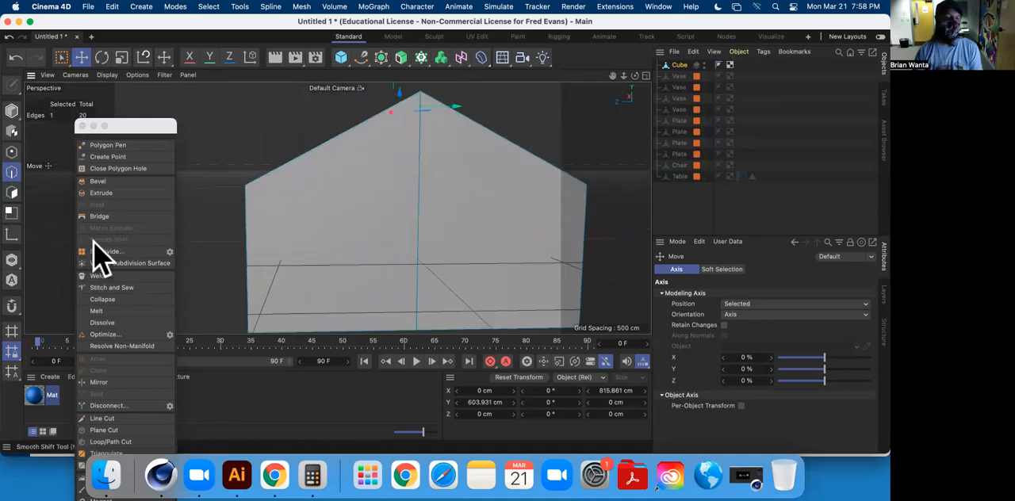
click(111, 442)
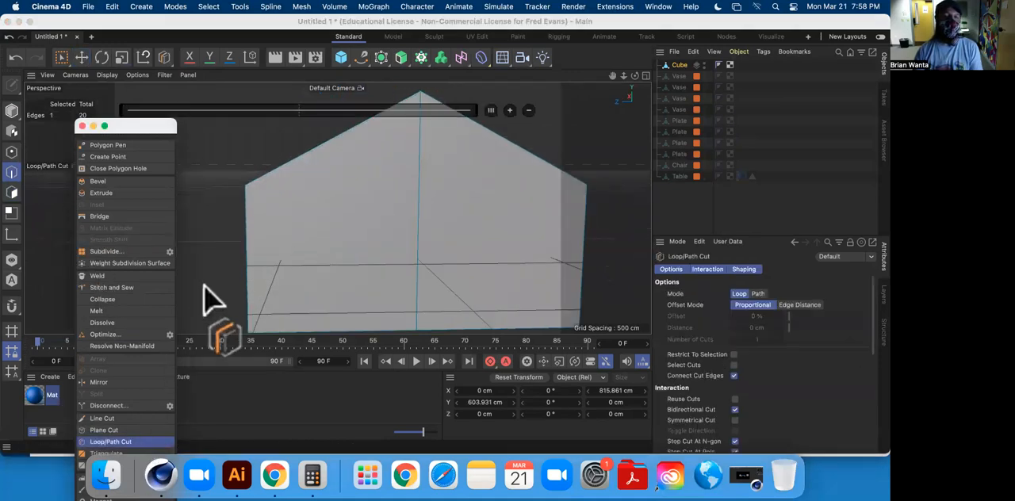
alt+middle_drag(257, 209, 252, 256)
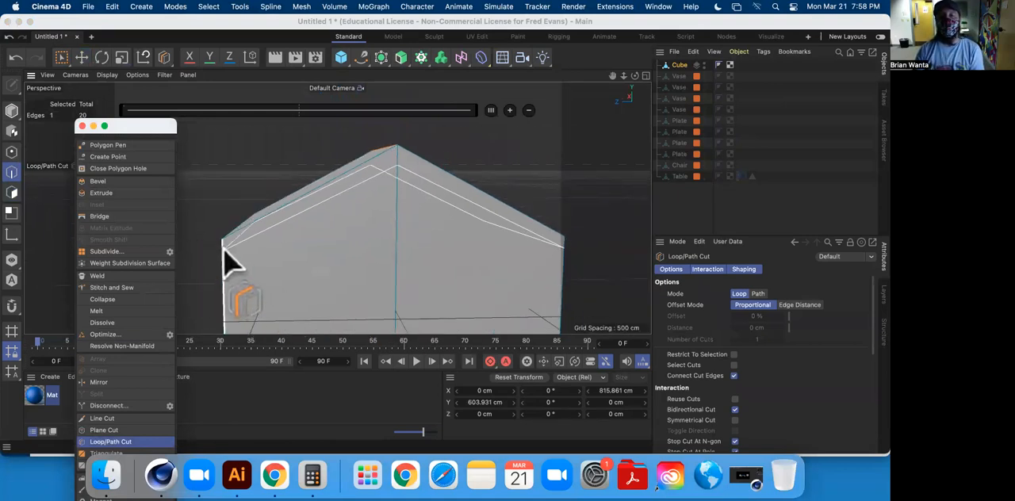
alt+drag(232, 241, 351, 223)
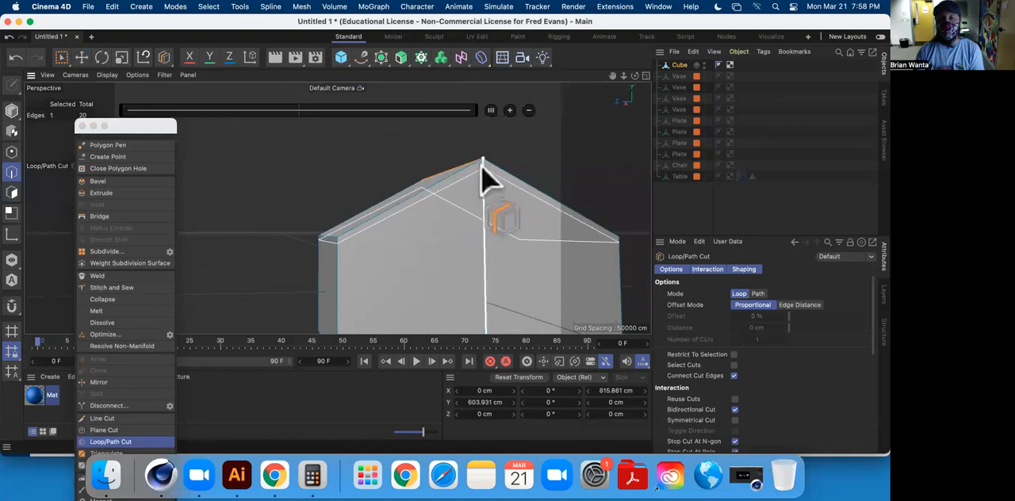
click(338, 239)
alt+drag(466, 206, 360, 241)
alt+drag(337, 208, 313, 189)
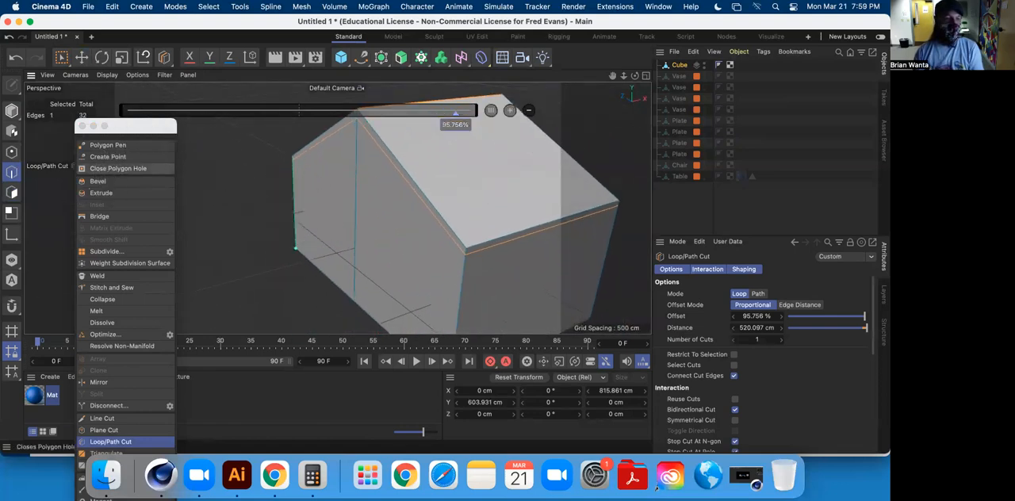
click(84, 55)
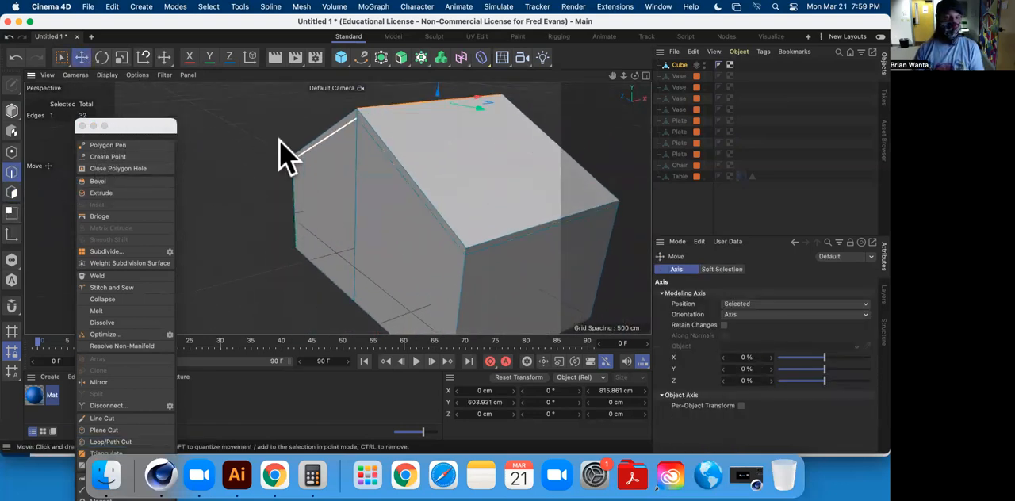
click(12, 191)
click(354, 139)
shift+click(506, 246)
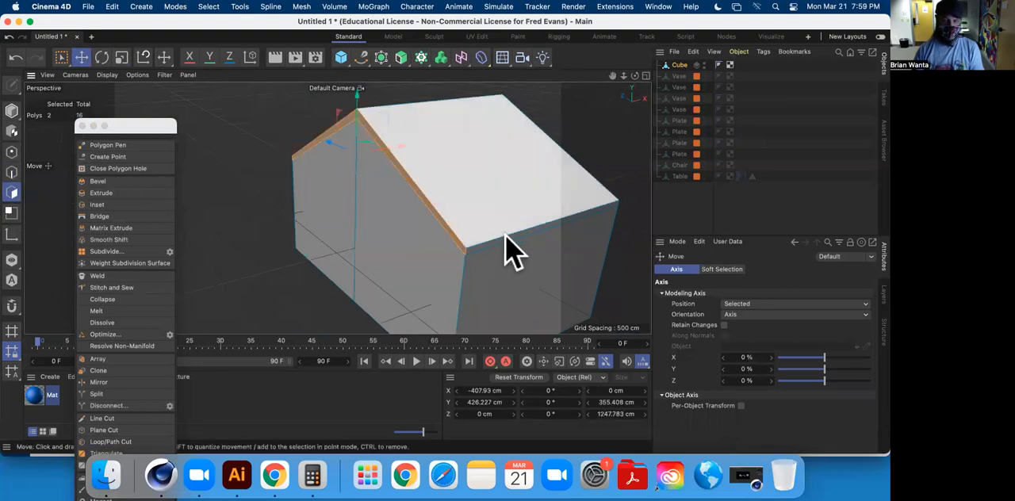
shift+click(507, 238)
alt+drag(508, 238, 308, 227)
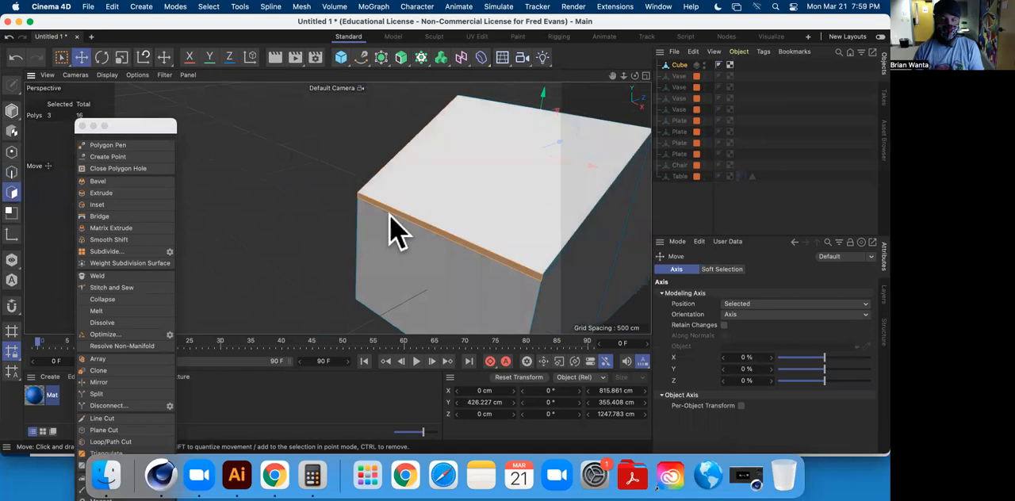
alt+drag(389, 213, 346, 209)
shift+click(387, 208)
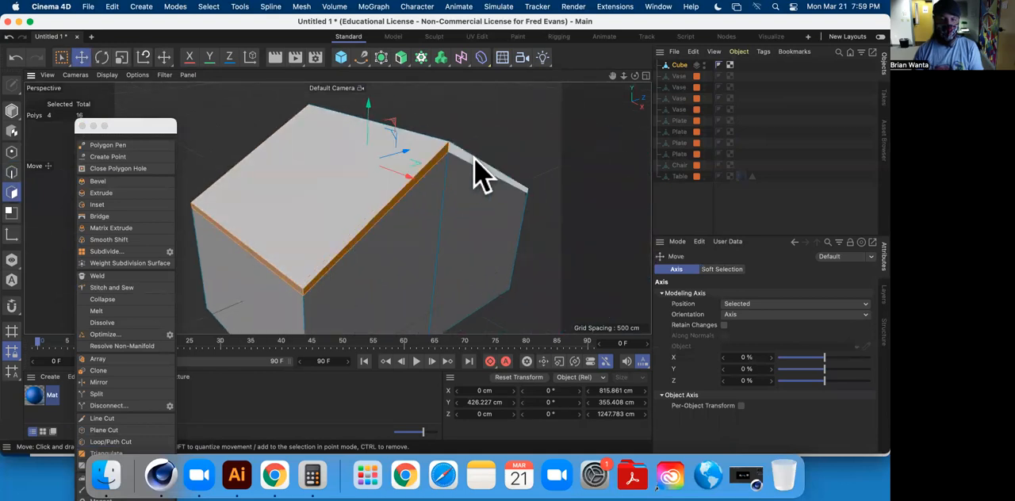
alt+drag(529, 183, 357, 181)
alt+drag(451, 173, 306, 228)
Select the four thin strips under the roof on both gable ends and extrude them about 25.8 cm outward.
click(521, 221)
click(304, 161)
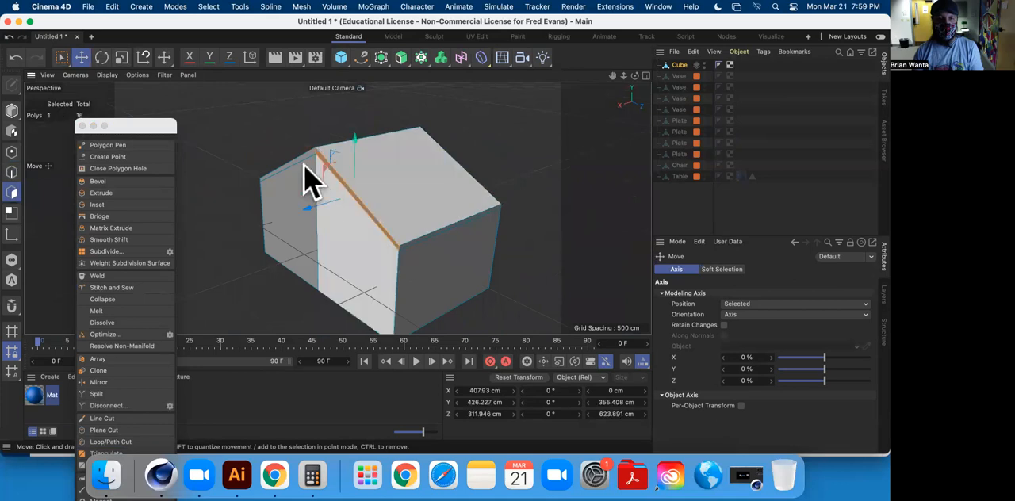
shift+click(448, 211)
alt+drag(449, 211, 415, 256)
shift+click(487, 226)
shift+click(486, 221)
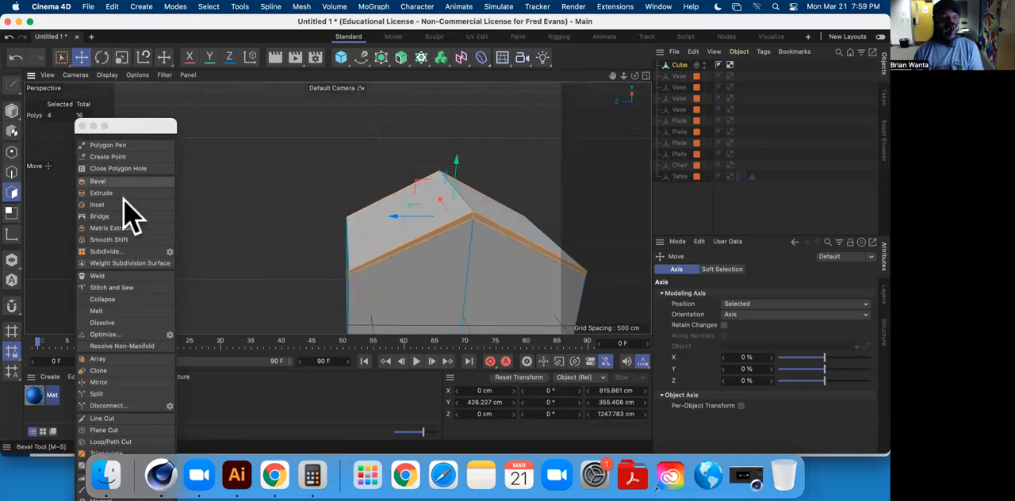
click(124, 195)
alt+drag(203, 192, 329, 174)
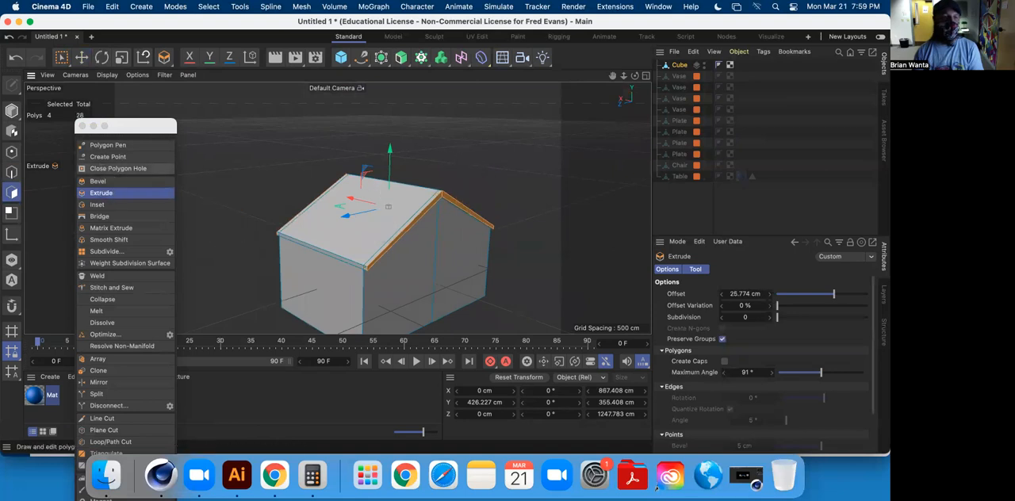
click(81, 57)
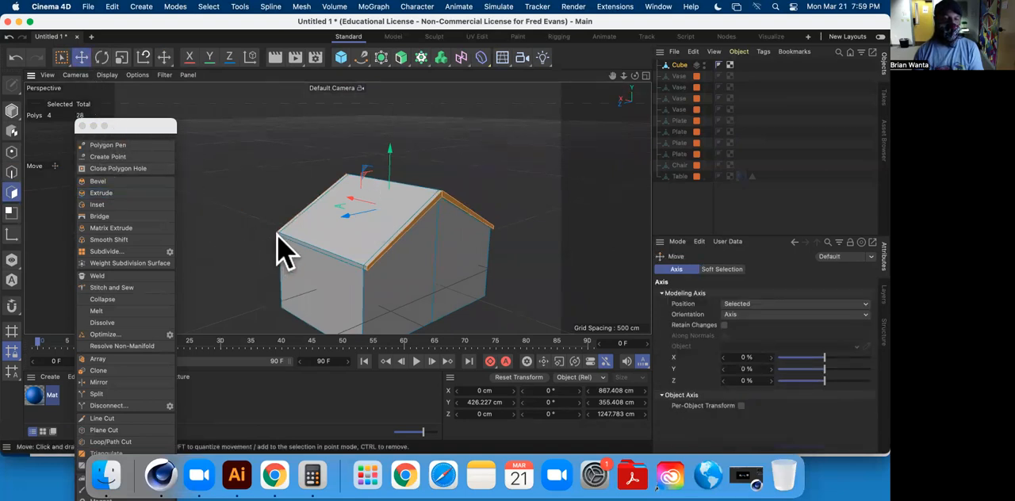
Extrude the six eave strips along both sloping sides of the roof by about 57.4 cm and lower them to about Y 230 cm.
click(11, 213)
alt+drag(328, 256, 272, 242)
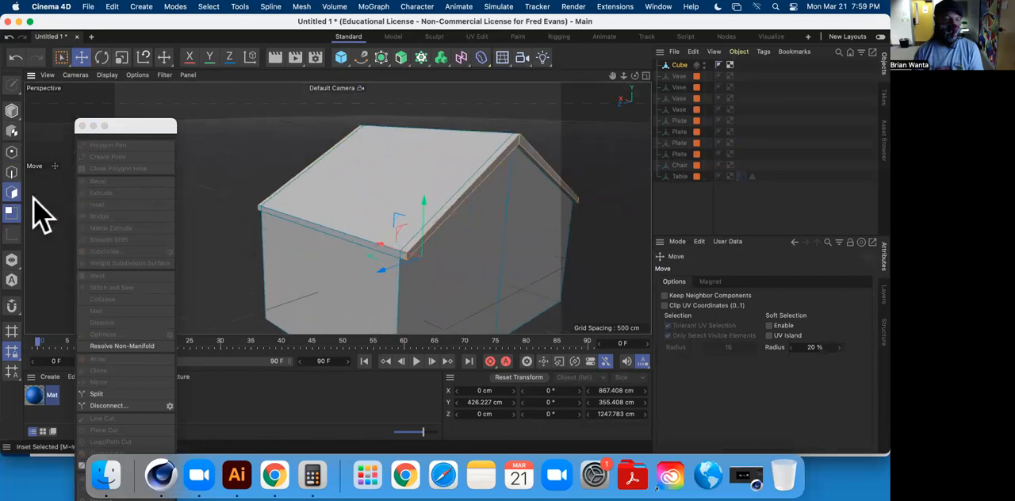
click(12, 234)
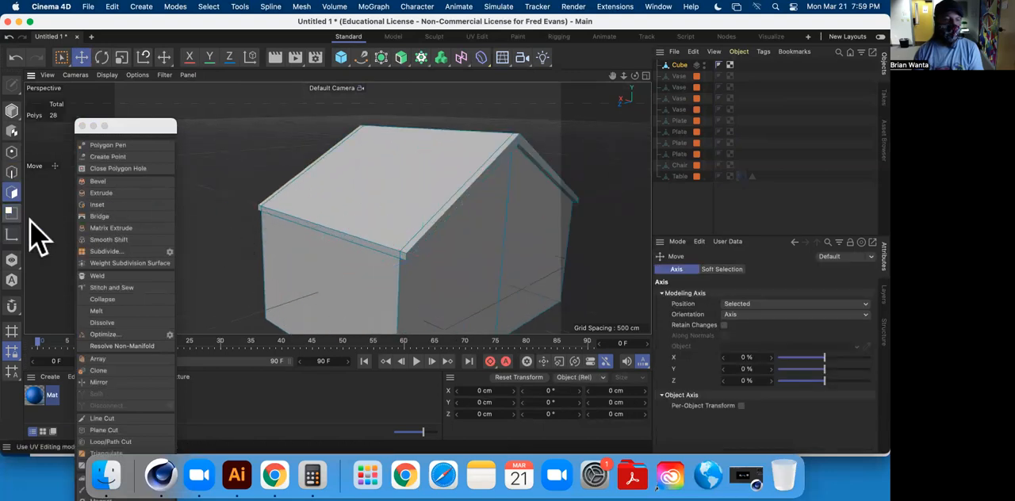
click(285, 218)
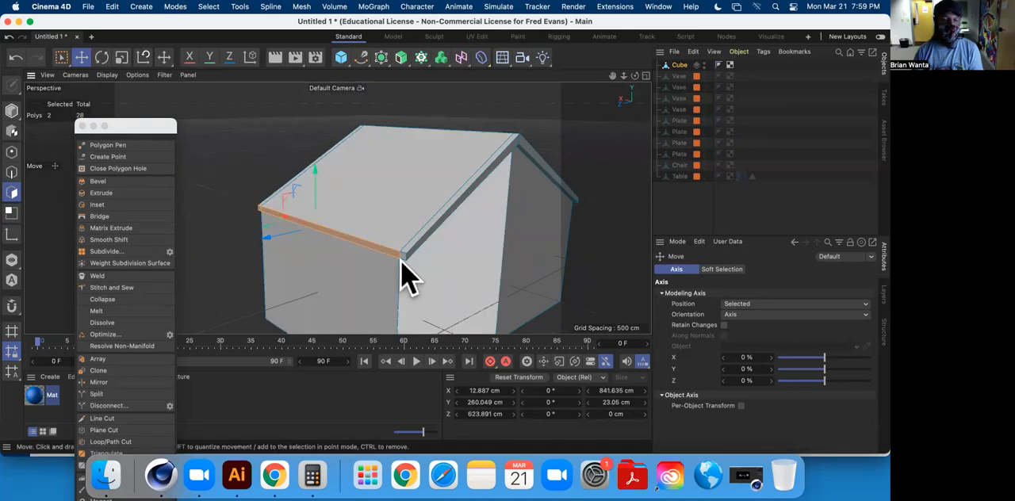
alt+drag(500, 262, 400, 261)
shift+click(420, 236)
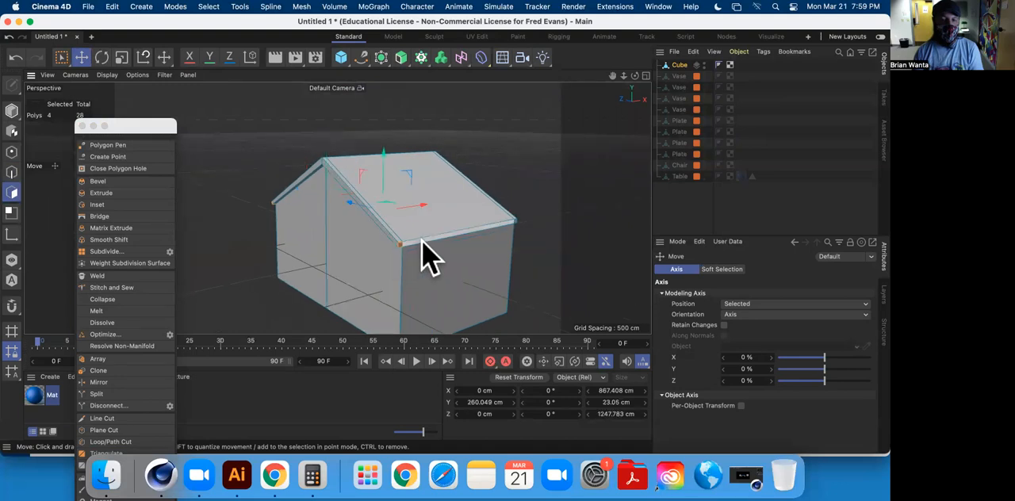
shift+click(487, 246)
alt+drag(486, 246, 544, 240)
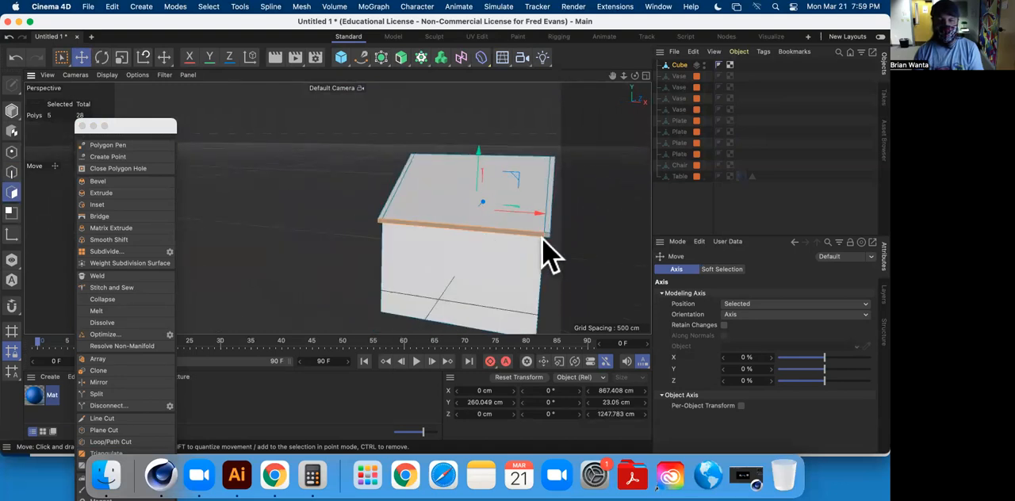
click(114, 193)
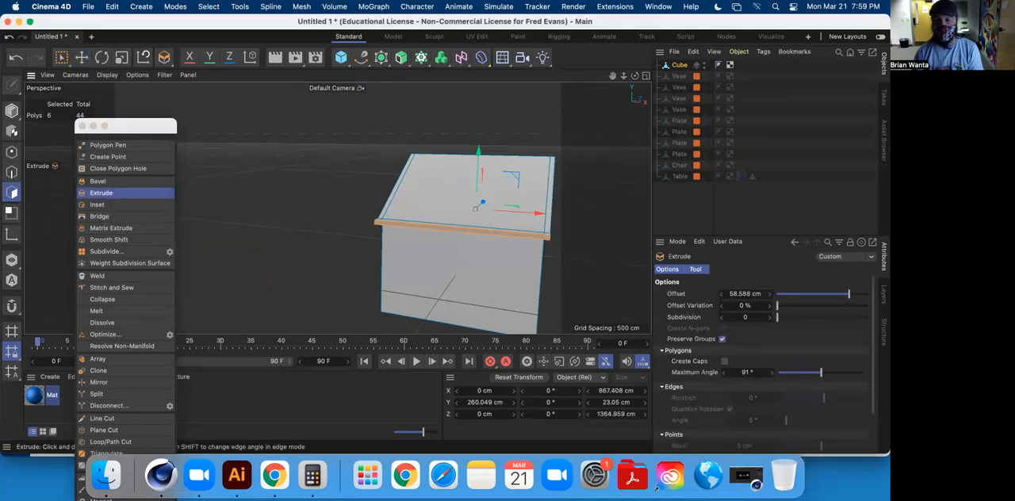
alt+drag(269, 198, 367, 150)
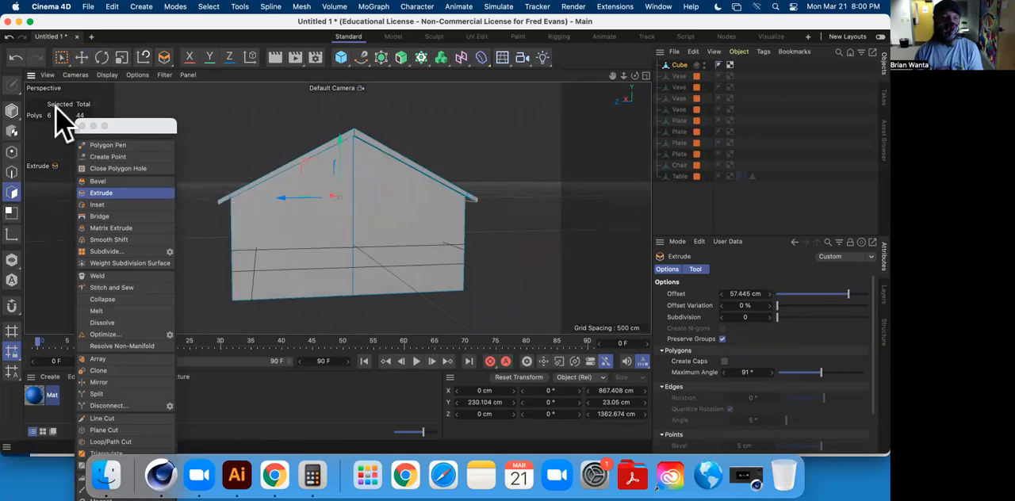
click(81, 58)
Outline a small roof rectangle with two loop cuts down the slope at about 23.8% and 26.6%, and two along the ridge, one at about 71%.
alt+drag(516, 262, 343, 202)
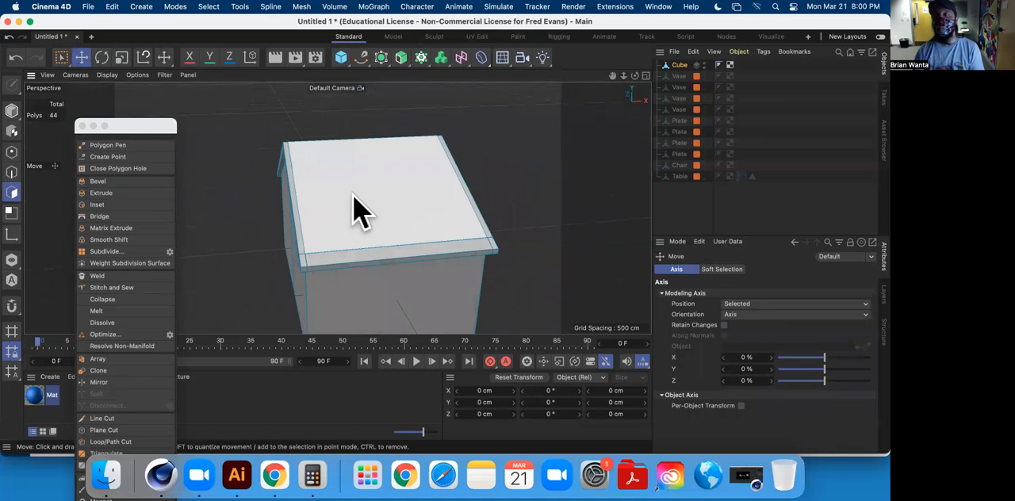
click(137, 443)
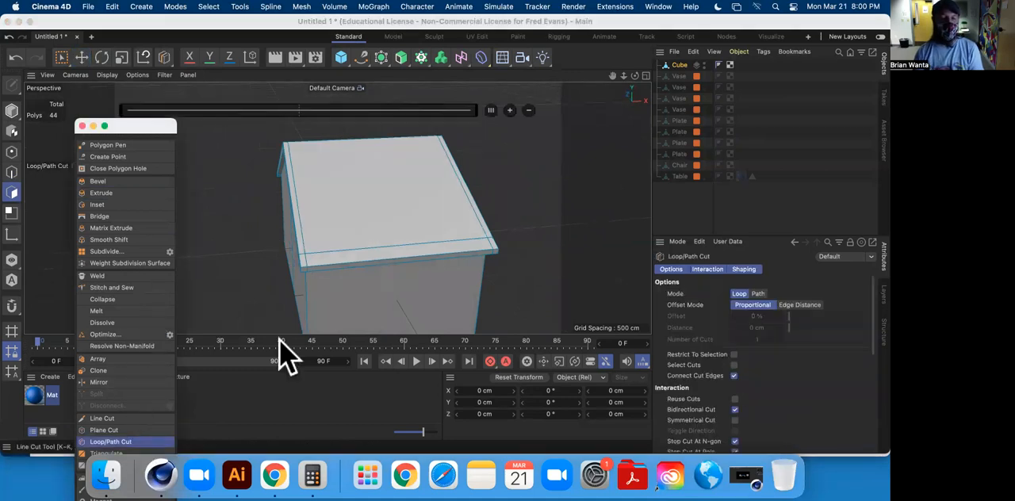
click(354, 264)
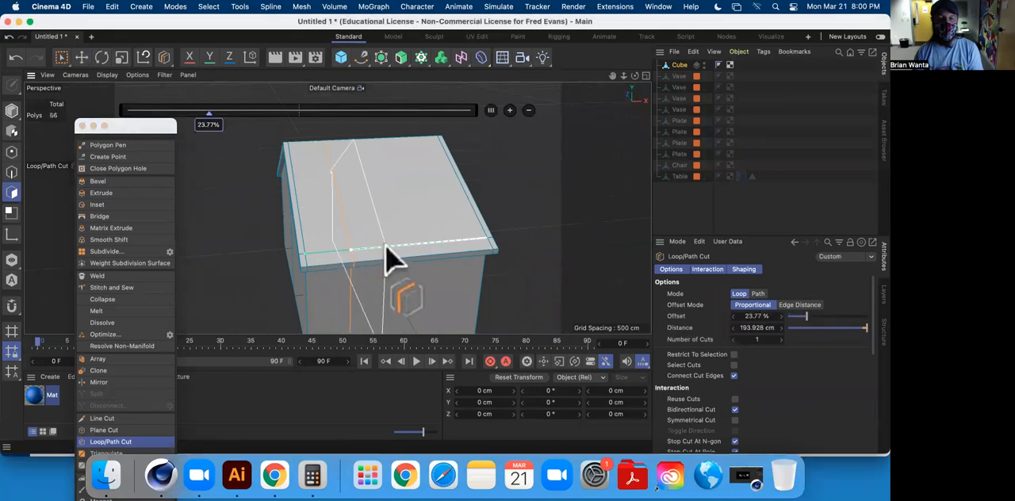
click(389, 245)
alt+drag(351, 265, 459, 302)
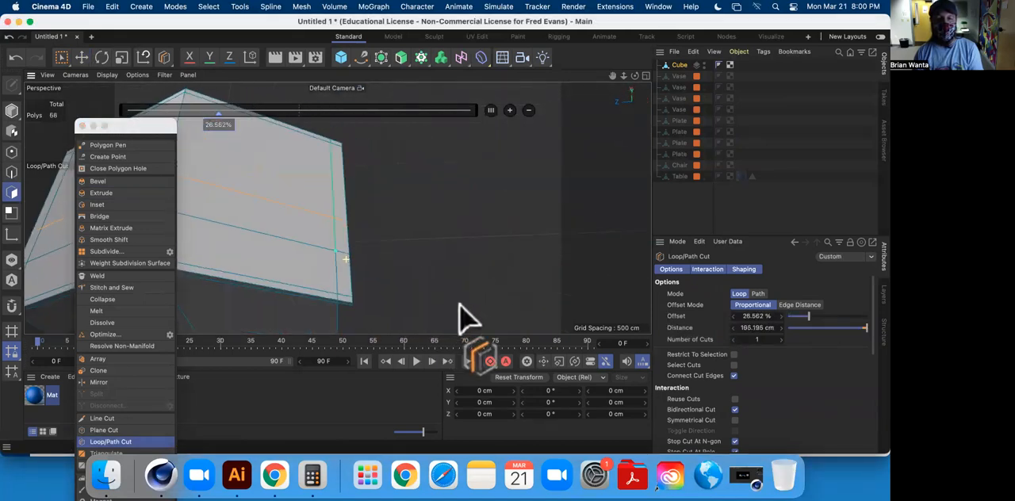
click(288, 239)
click(254, 231)
alt+drag(254, 231, 312, 176)
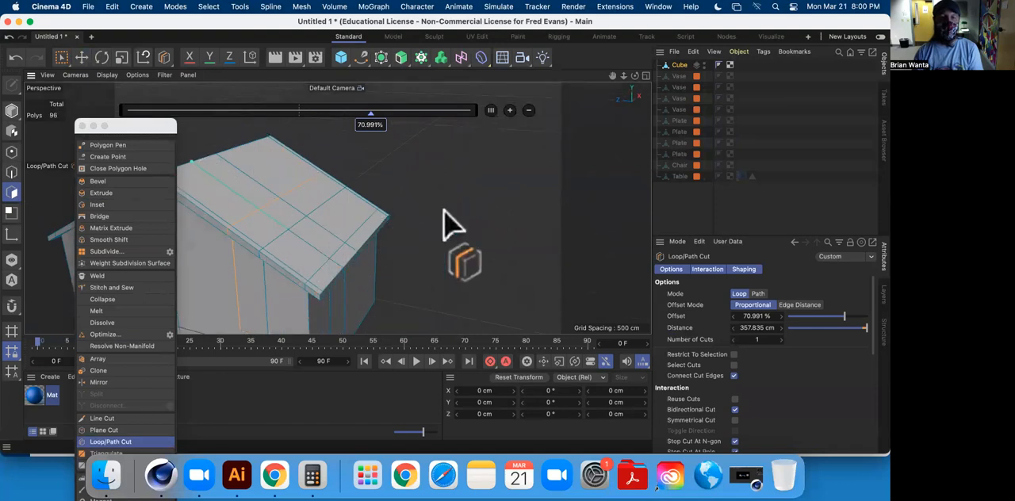
Select the small outlined roof rectangle and extrude it about 51.2 cm outward without subdivisions as the chimney base.
click(82, 58)
click(276, 214)
alt+drag(312, 245, 317, 143)
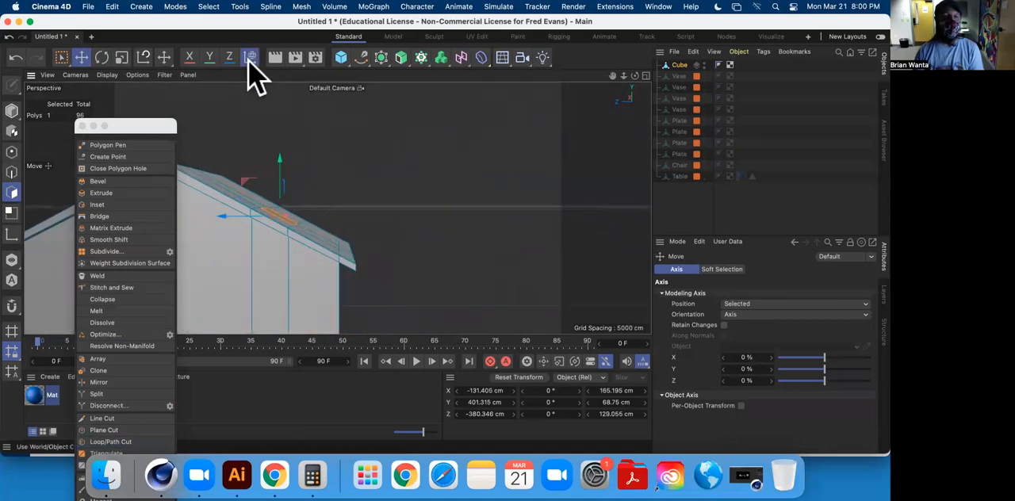
click(249, 59)
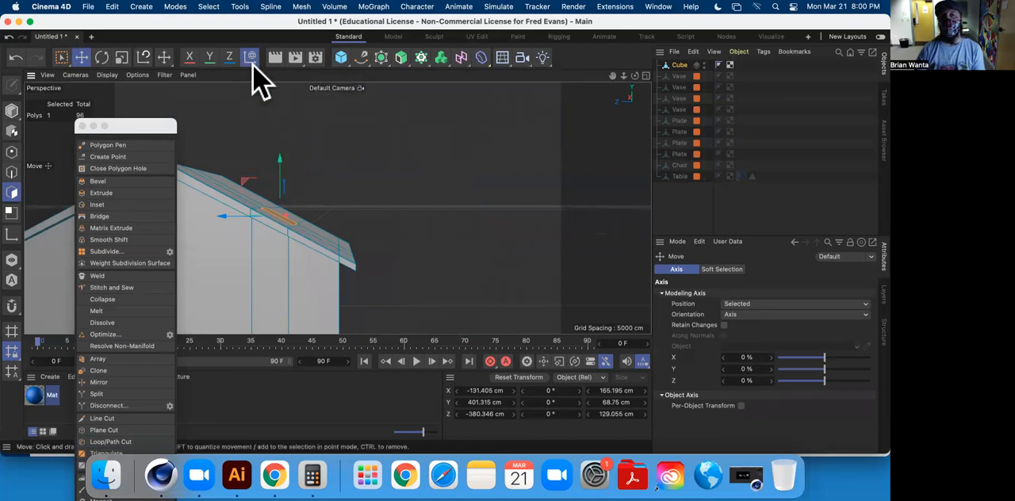
click(101, 193)
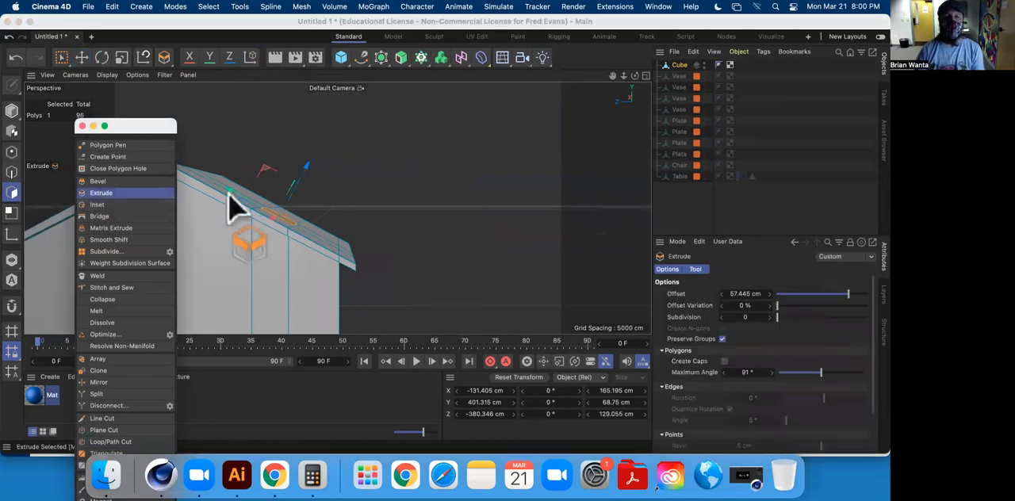
click(250, 57)
drag(385, 192, 395, 193)
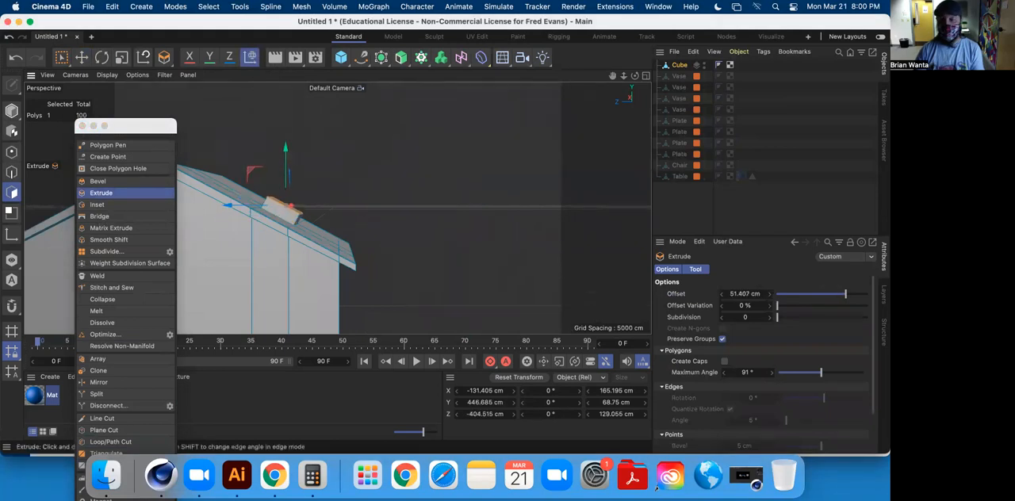
drag(753, 317, 798, 351)
scroll(798, 353, down, 3)
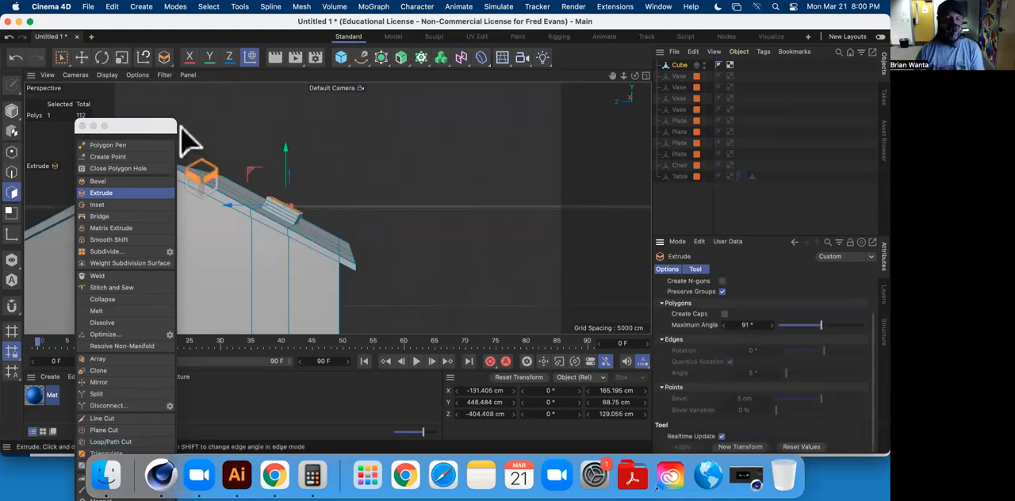
scroll(825, 329, up, 1)
scroll(824, 331, up, 3)
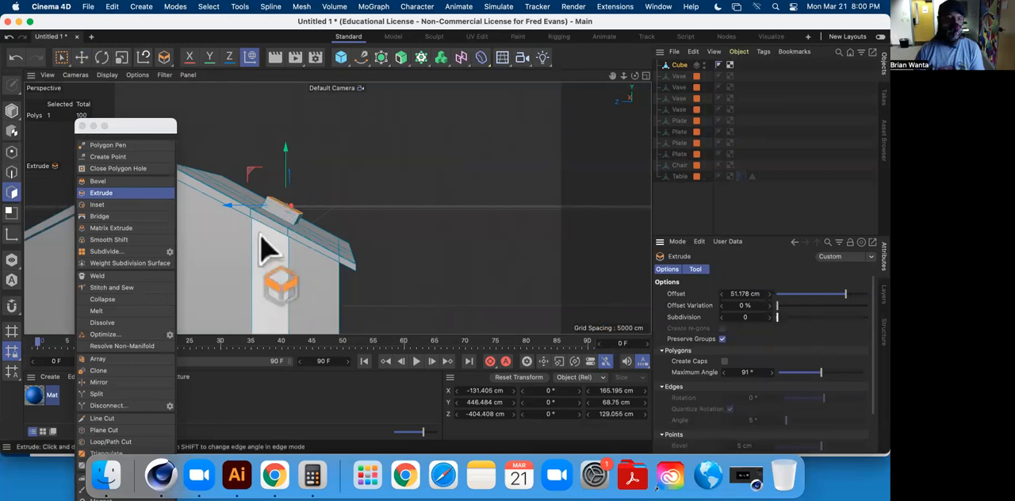
Raise the chimney's top face to about Y 609 cm and shift it to about Z -375 cm so the sides stand upright.
key(e)
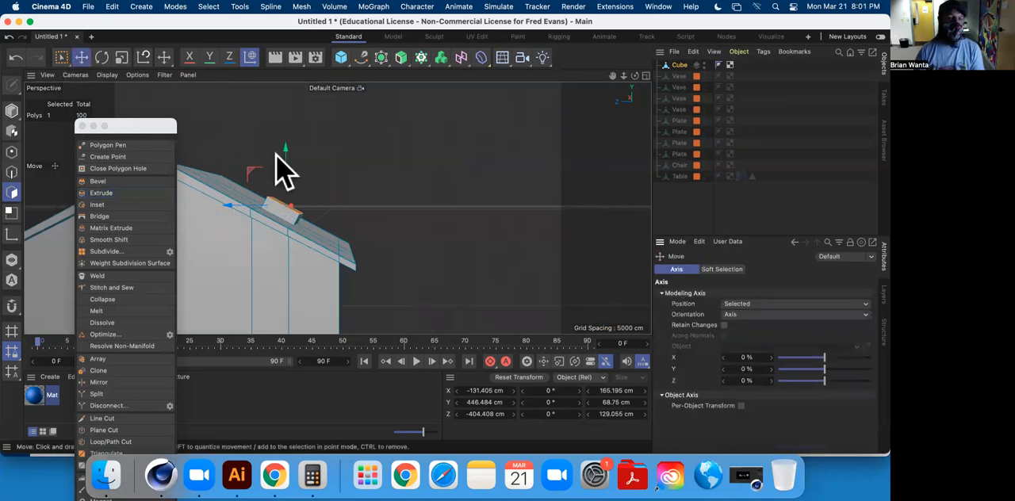
drag(283, 149, 429, 96)
drag(301, 152, 294, 153)
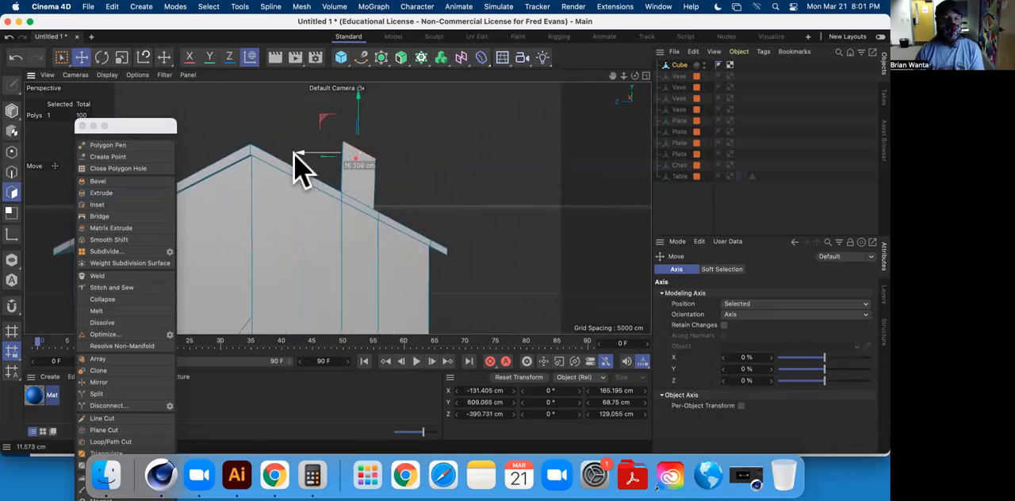
alt+middle_drag(384, 166, 374, 182)
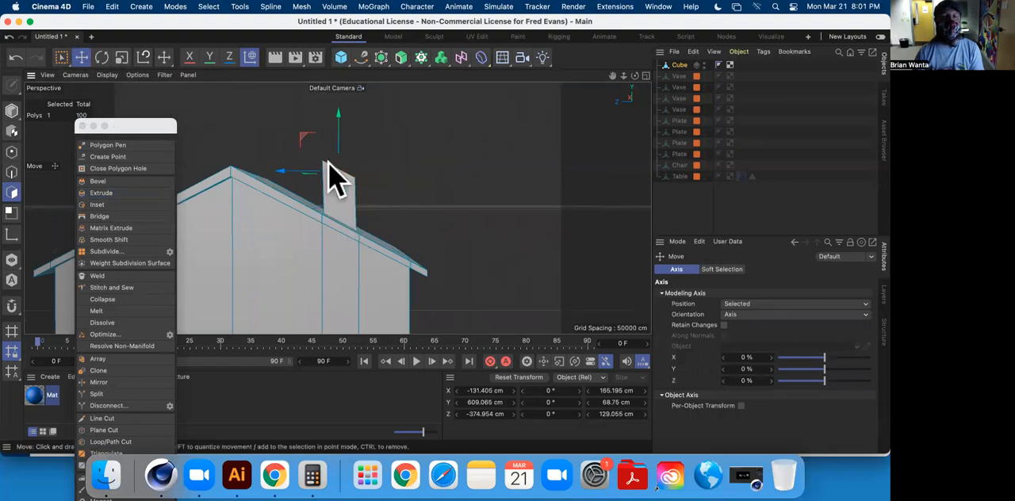
Rotate the sloped chimney top by about 25° to level it, refining the angle in the Right view.
click(102, 59)
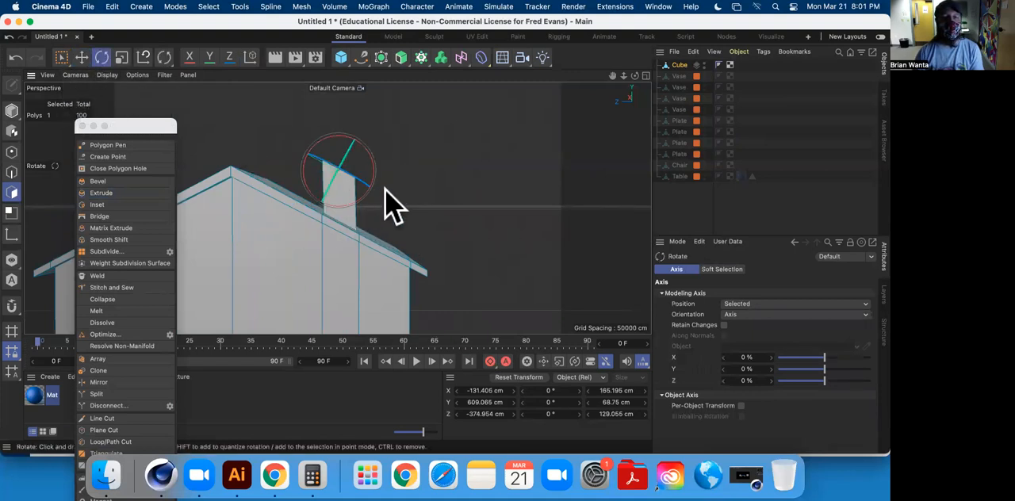
drag(375, 172, 374, 165)
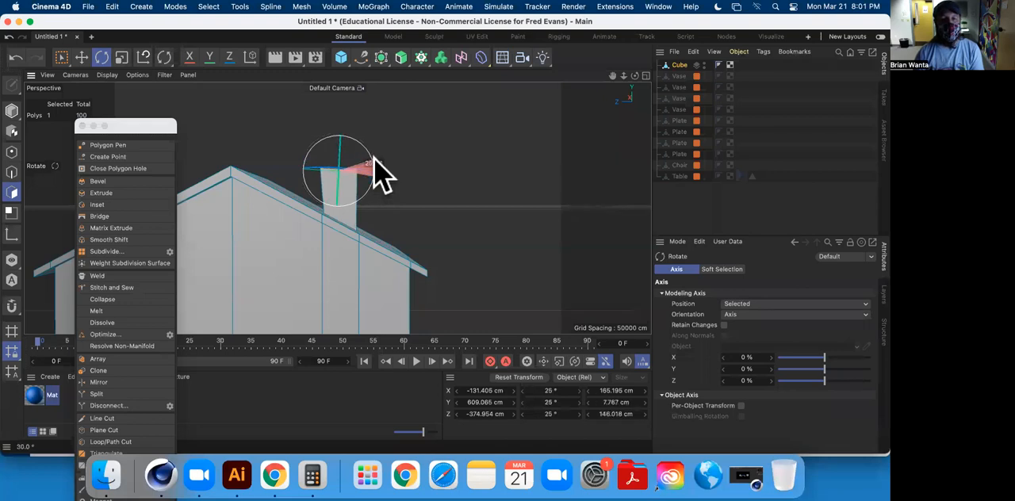
drag(374, 154, 373, 153)
middle_click(392, 173)
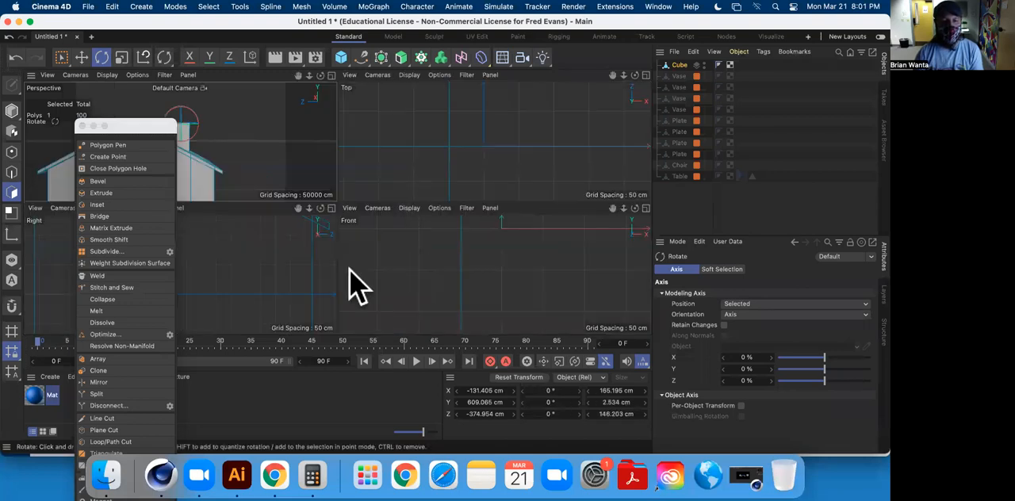
middle_click(260, 269)
scroll(367, 252, down, 5)
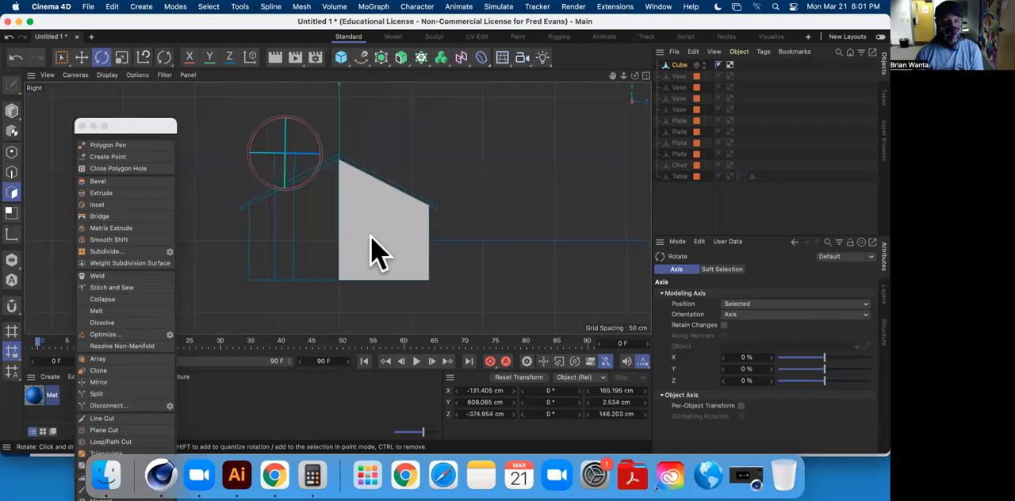
scroll(428, 214, up, 3)
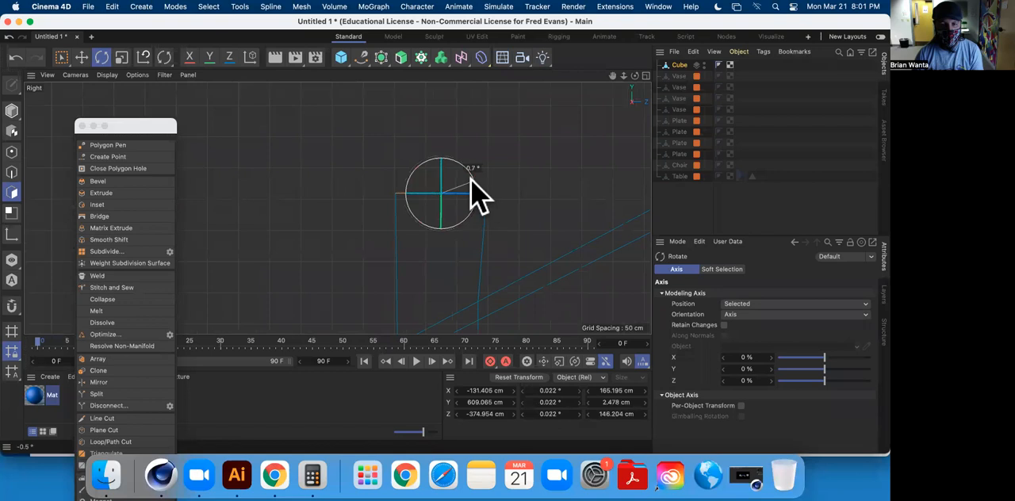
drag(471, 180, 471, 181)
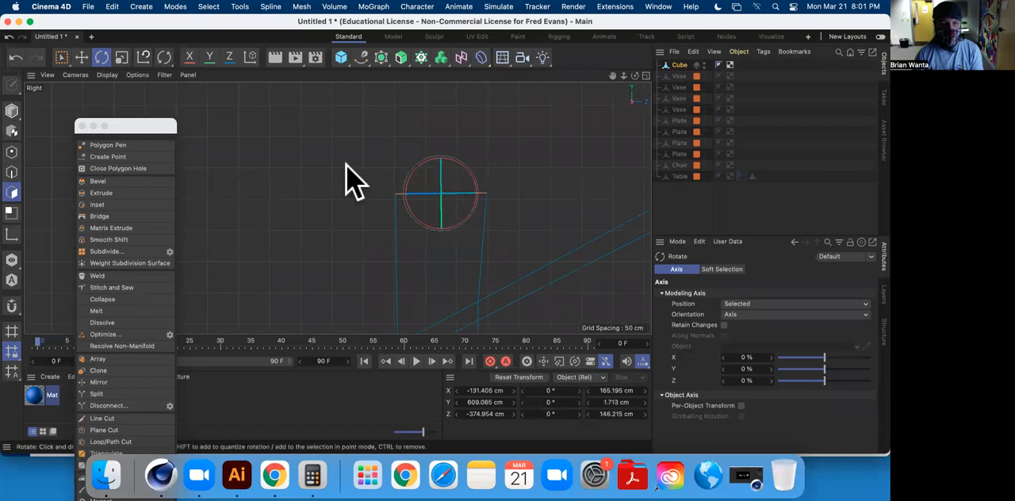
Scale the chimney top's depth to about 87% and move it to about Y 606.5 cm, Z -379.6 cm to straighten the sides.
click(80, 59)
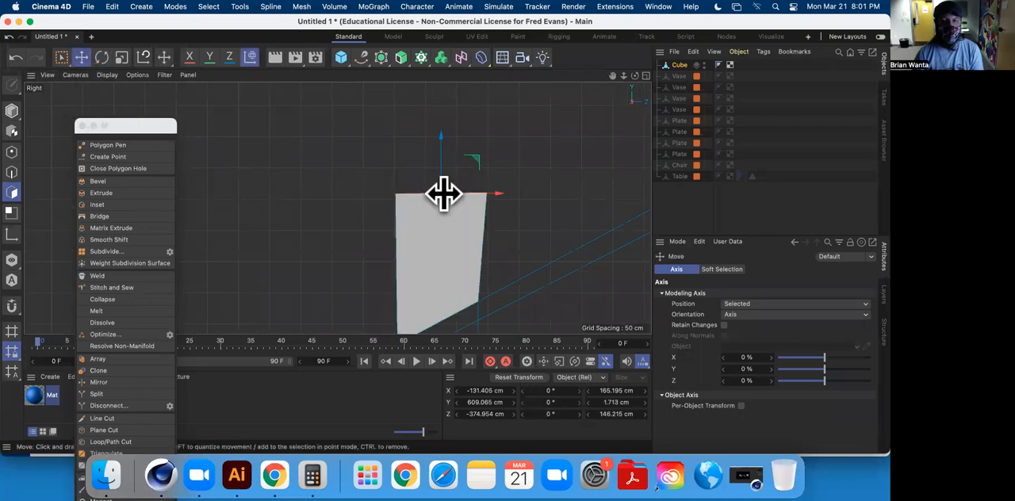
click(121, 59)
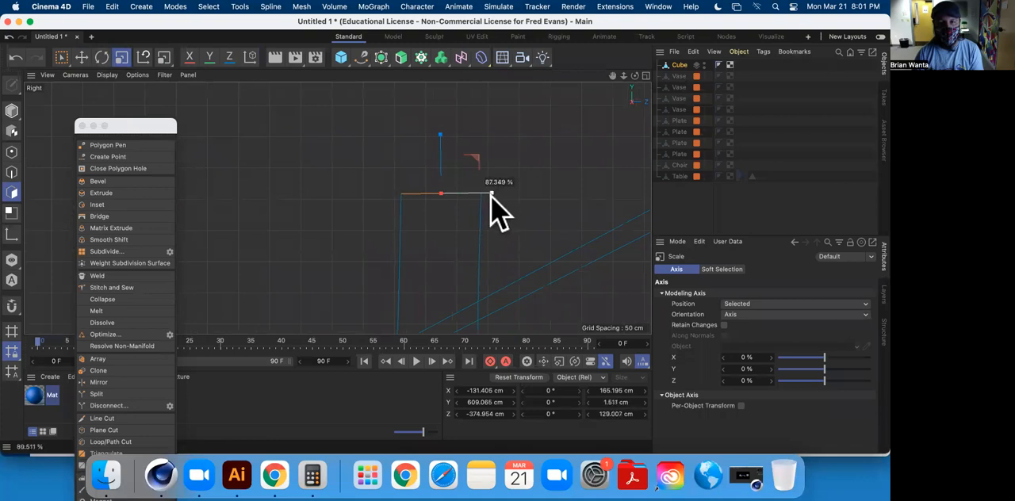
drag(496, 210, 497, 198)
click(81, 59)
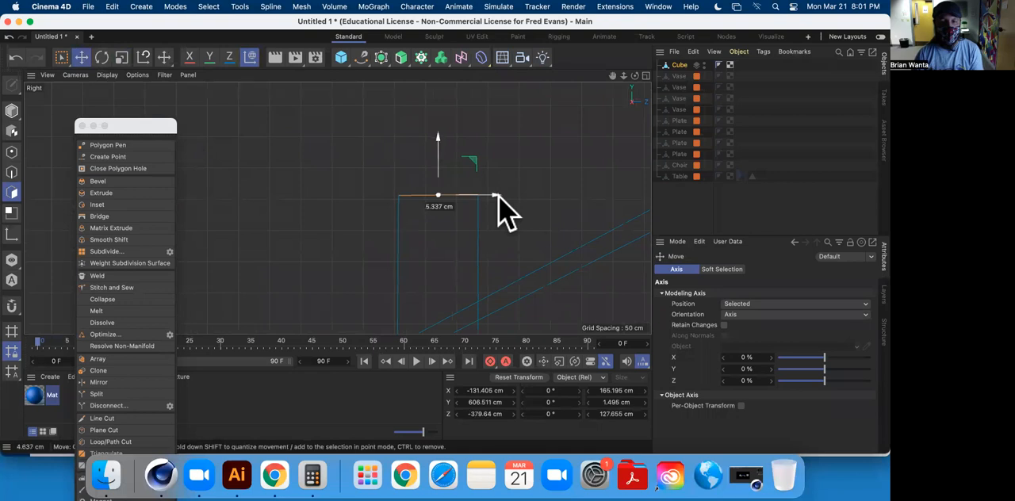
drag(499, 194, 499, 196)
Return to the Perspective view and inset the chimney's top face by about 18.5 cm.
scroll(464, 239, up, 5)
scroll(465, 238, down, 3)
middle_click(467, 235)
middle_click(275, 174)
alt+drag(481, 222, 208, 219)
click(463, 258)
scroll(474, 218, up, 10)
alt+drag(469, 219, 443, 281)
alt+drag(504, 208, 369, 233)
click(366, 231)
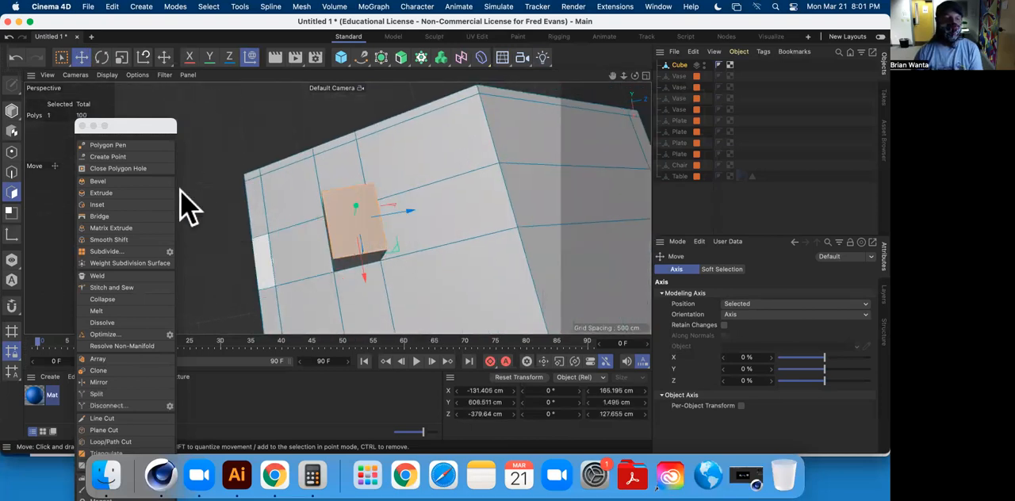
click(106, 206)
drag(247, 113, 228, 114)
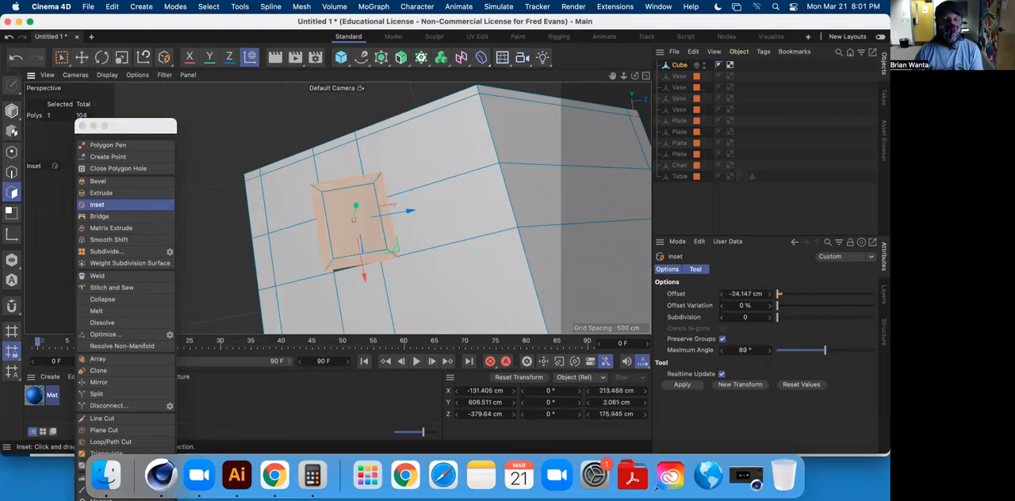
Extrude the inset face about 264.9 cm down into the chimney to hollow it out, and clear the selection.
click(117, 193)
alt+drag(268, 200, 324, 130)
alt+drag(337, 208, 440, 194)
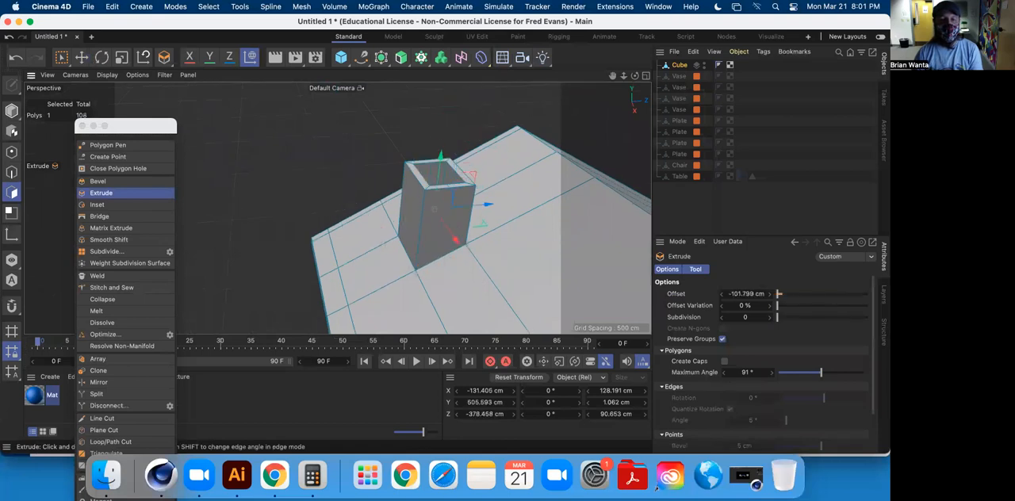
alt+drag(325, 155, 401, 184)
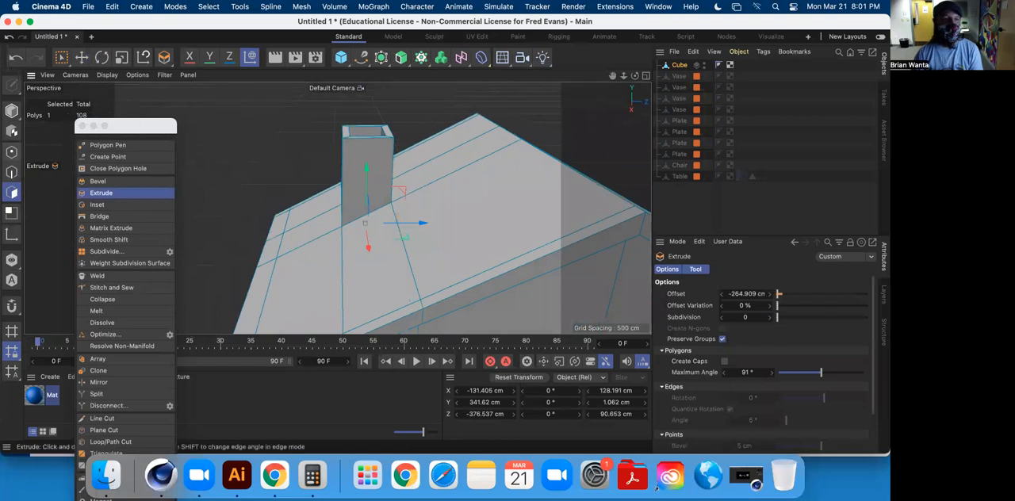
click(83, 60)
click(263, 142)
Select the wide undivided half of the gable wall, opposite the chimney side, and inset it by about 61.3 cm.
alt+middle_drag(485, 272, 404, 140)
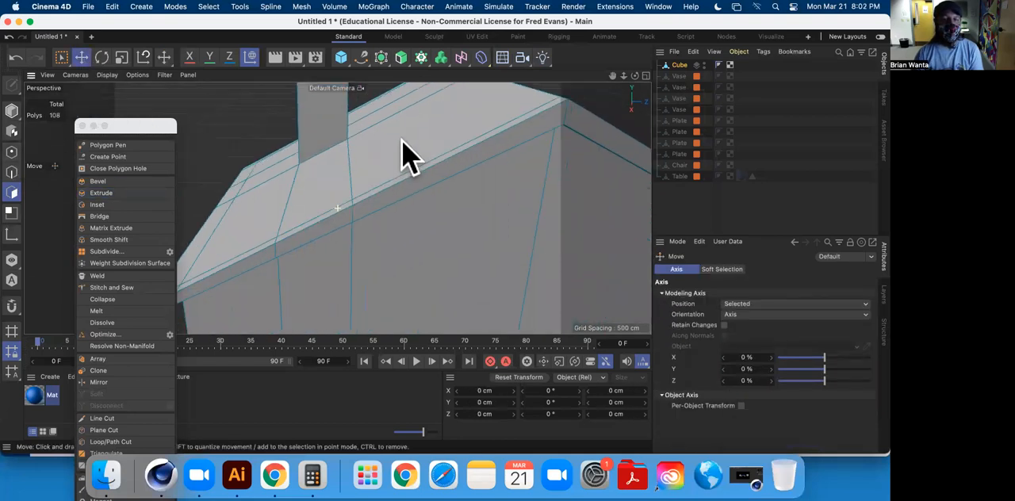
scroll(424, 252, down, 10)
mouse_move(426, 217)
alt+mouse_down()
mouse_move(390, 172)
mouse_move(581, 190)
mouse_move(651, 185)
mouse_move(587, 161)
mouse_move(385, 182)
mouse_move(454, 215)
mouse_move(697, 187)
mouse_move(497, 193)
mouse_move(437, 231)
alt+mouse_up()
alt+drag(303, 211, 367, 187)
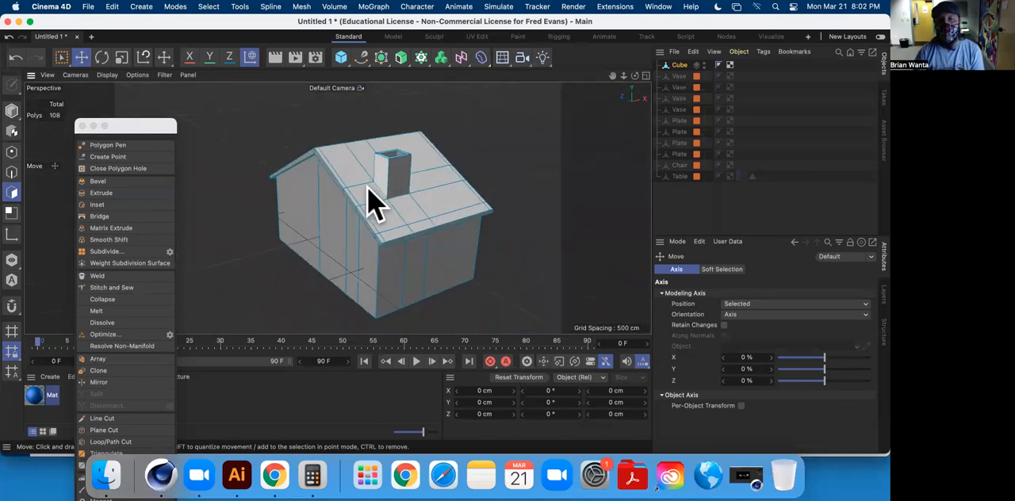
alt+drag(425, 217, 478, 209)
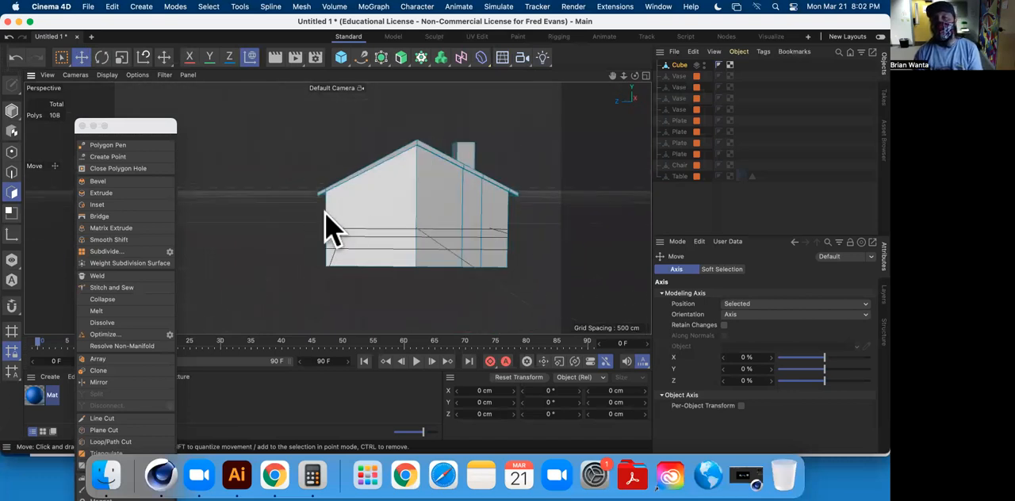
alt+drag(461, 223, 431, 209)
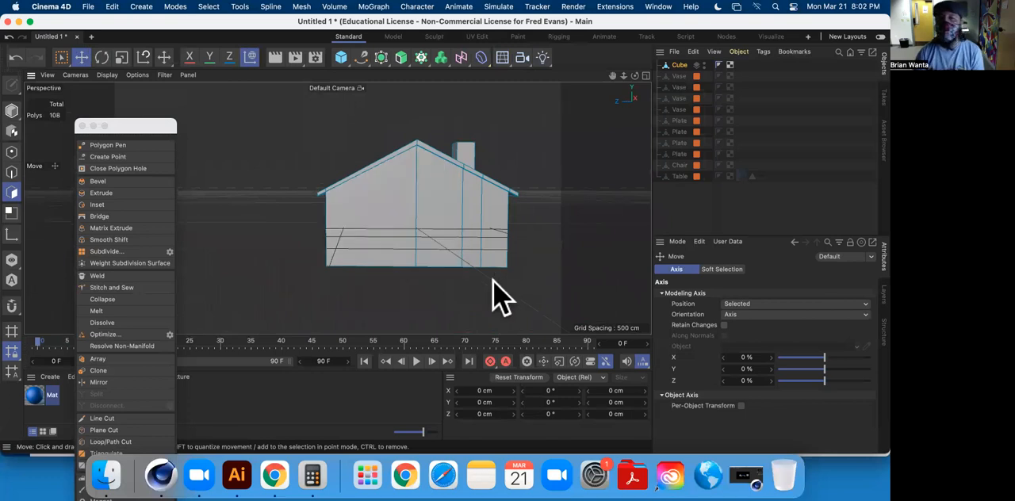
click(395, 233)
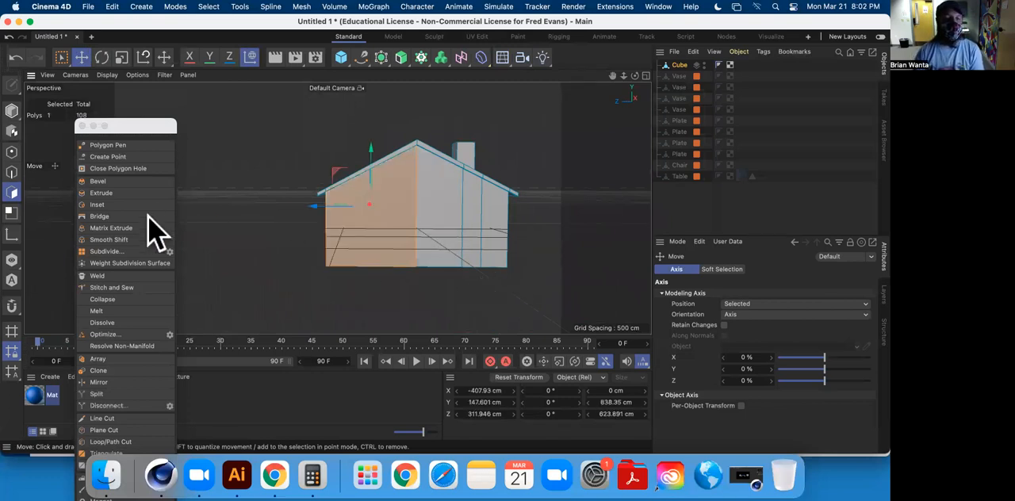
click(130, 205)
click(222, 213)
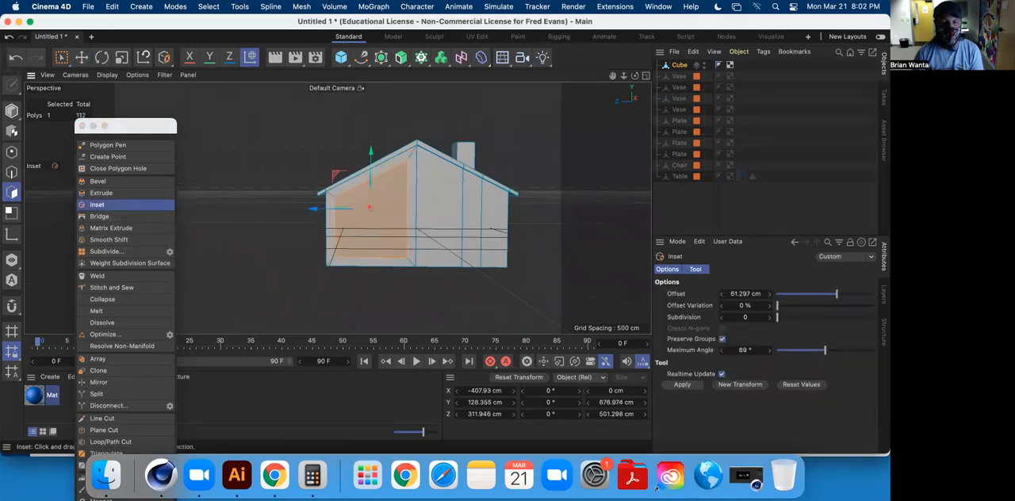
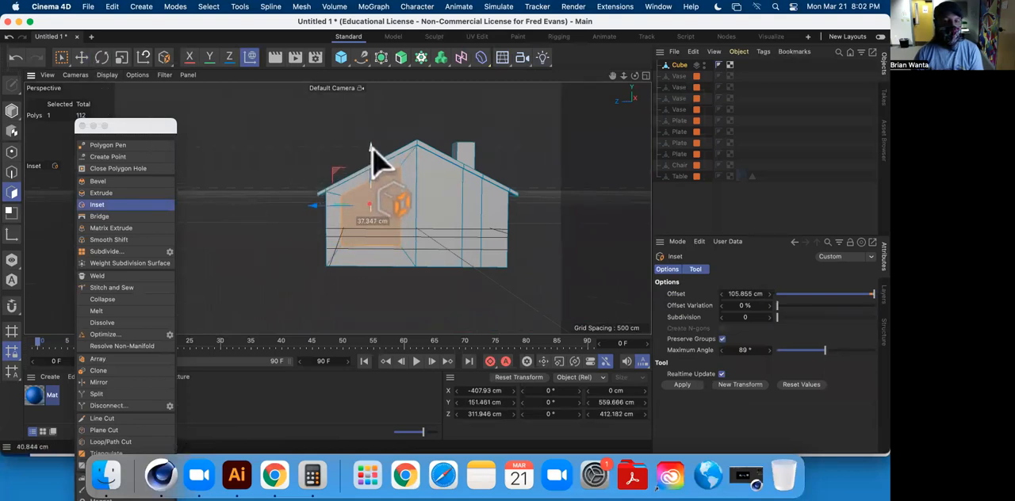
Extrude the inset polygon on the house's front wall slightly inward to form a recessed window.
scroll(321, 213, down, 4)
scroll(320, 229, up, 5)
scroll(335, 223, up, 3)
alt+drag(372, 230, 322, 233)
click(120, 193)
click(84, 56)
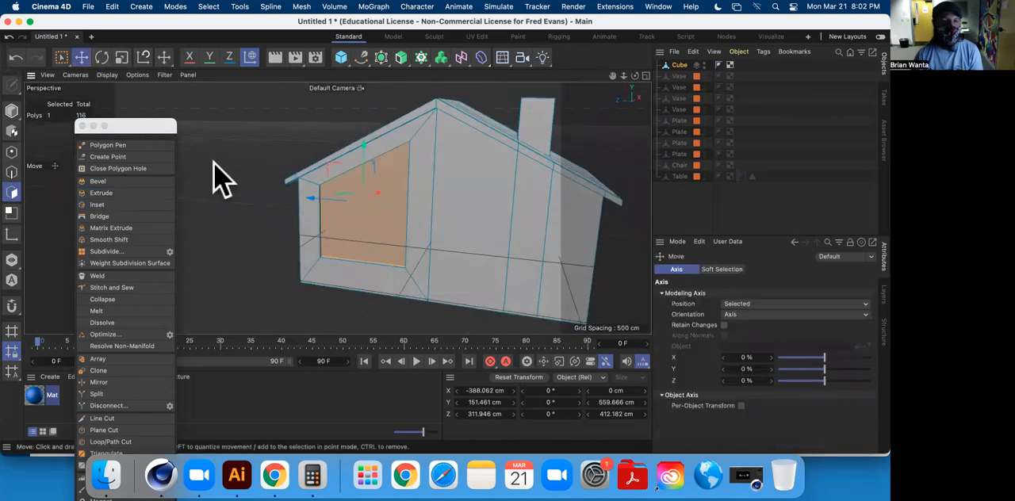
Select only the tall front-wall polygon directly beside the house's centre edge, on the side away from the window recess.
click(263, 198)
alt+drag(263, 198, 204, 181)
click(468, 249)
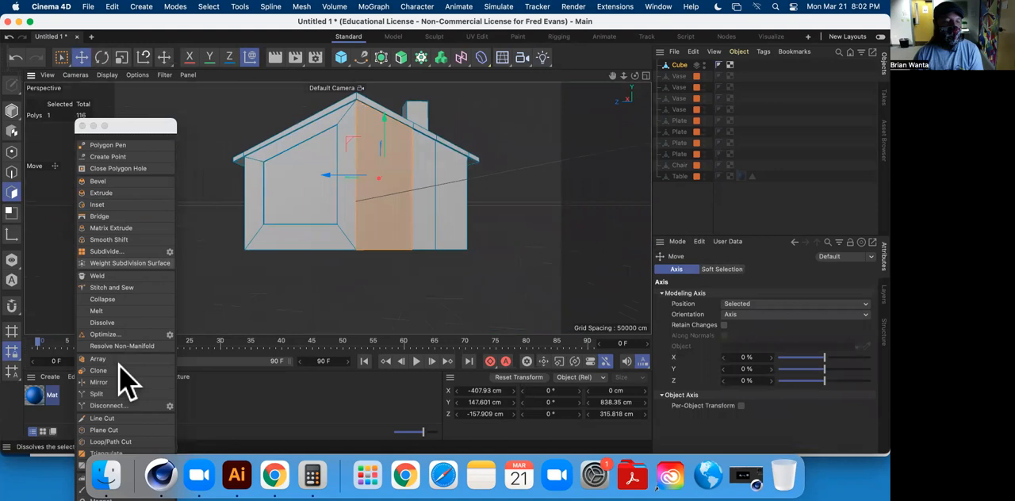
click(119, 441)
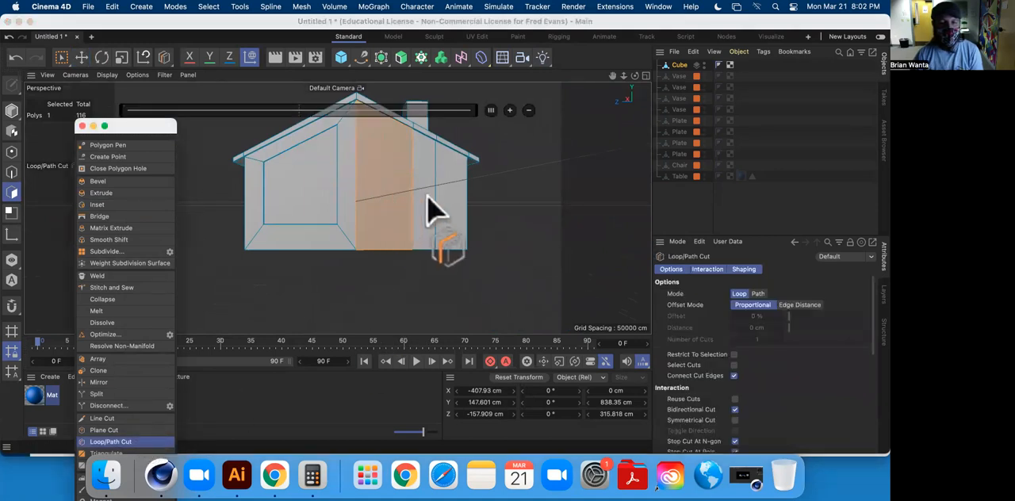
scroll(419, 189, down, 5)
scroll(385, 211, up, 2)
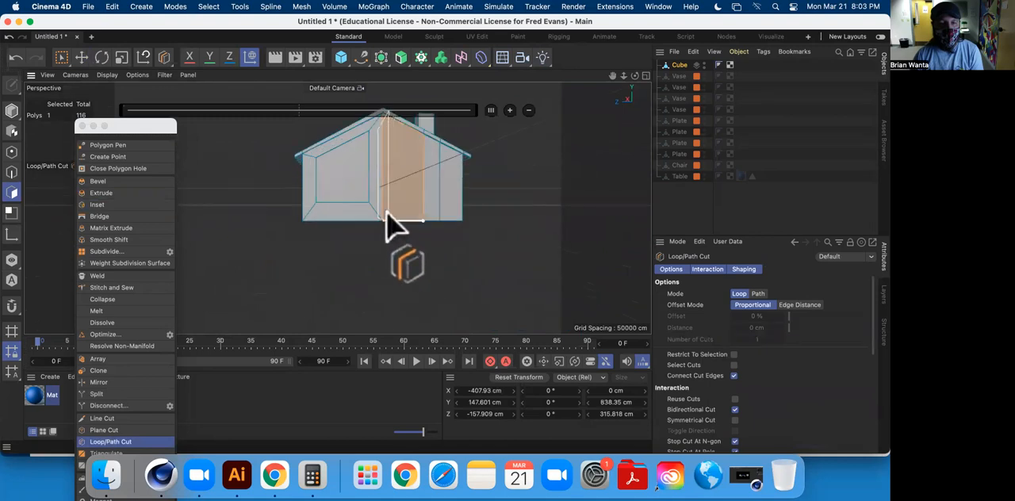
alt+drag(395, 184, 443, 193)
scroll(405, 188, up, 2)
scroll(402, 194, up, 4)
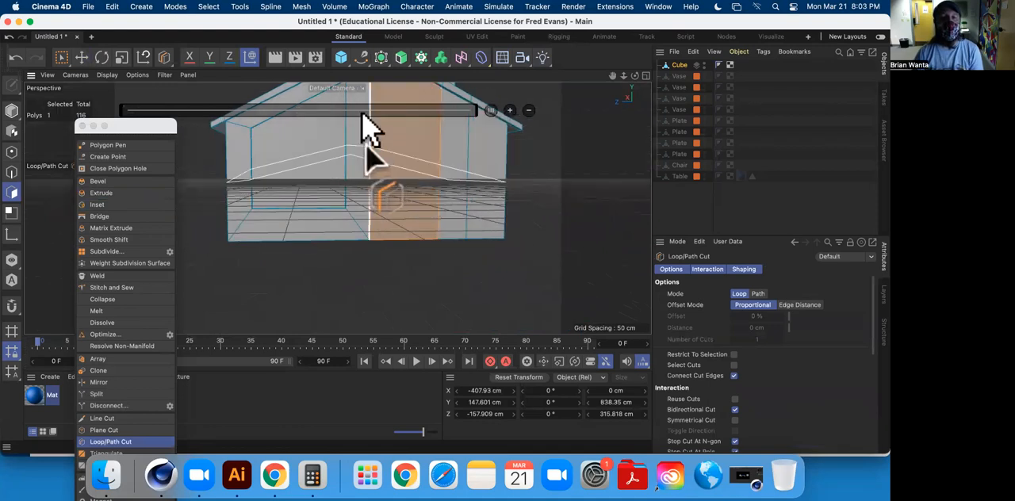
Cut the whole house horizontally partway up the walls with Plane Cut, using World plane mode and the XZ plane.
click(138, 430)
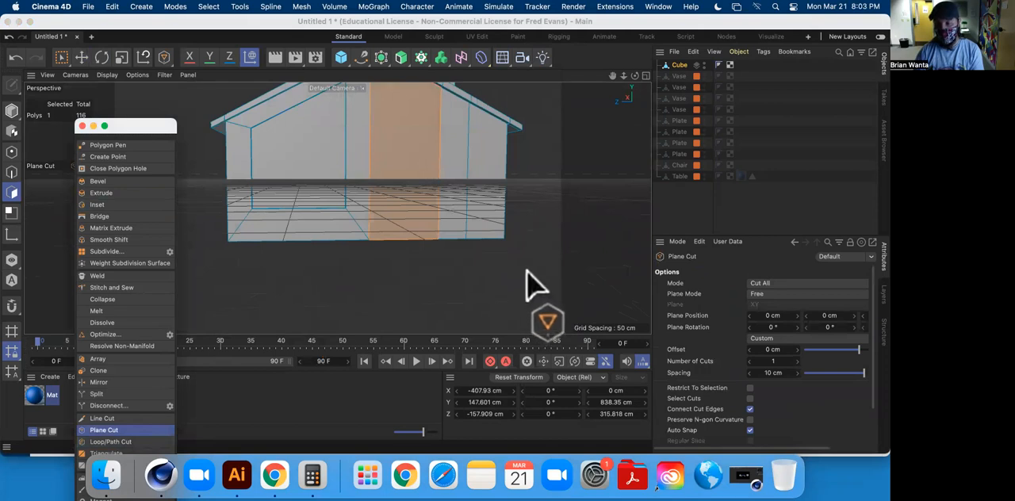
click(761, 284)
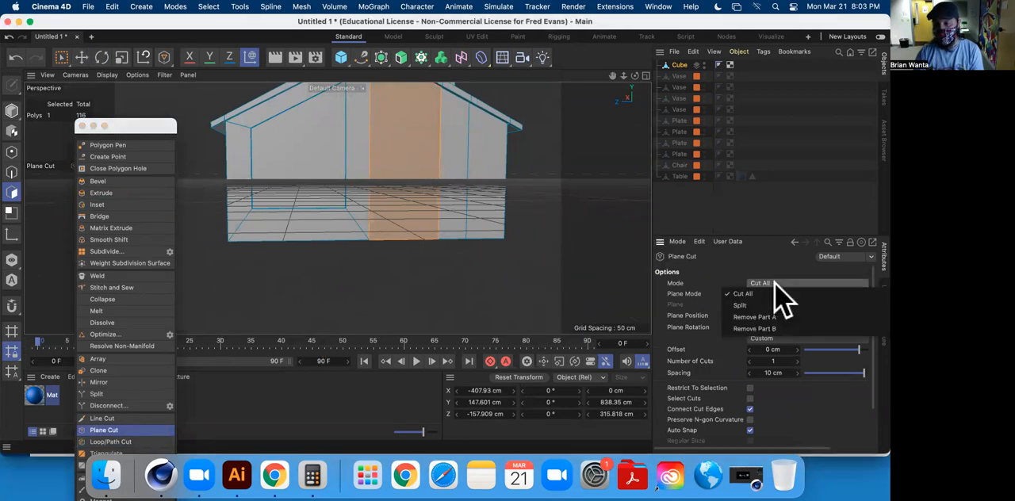
click(765, 273)
click(784, 293)
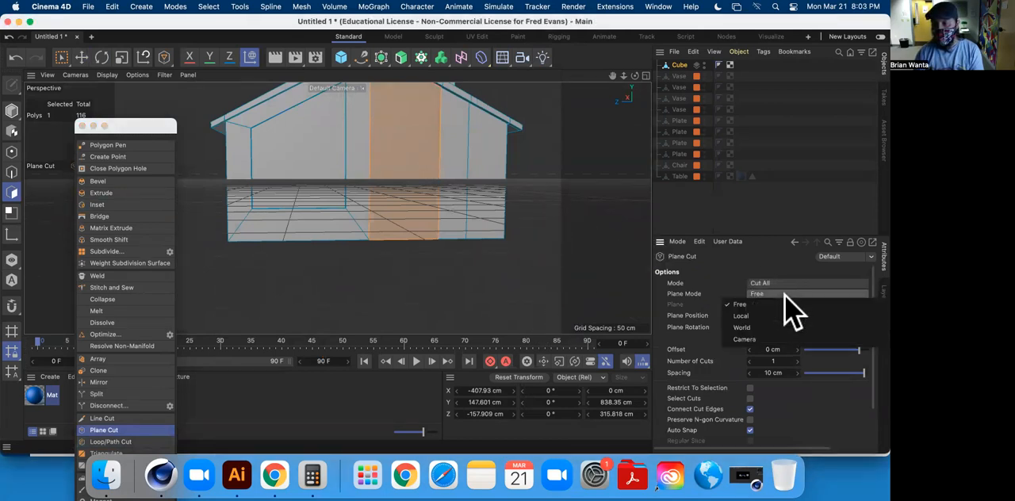
click(785, 328)
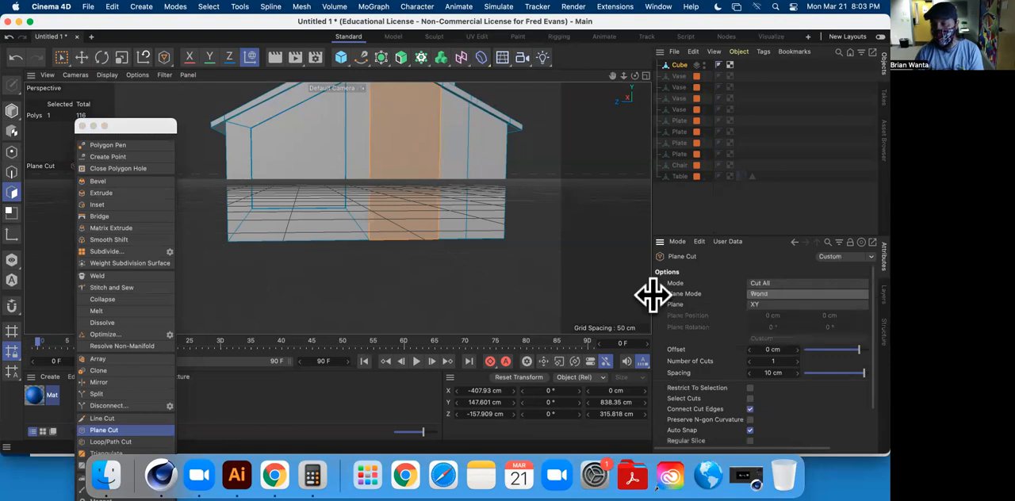
click(773, 304)
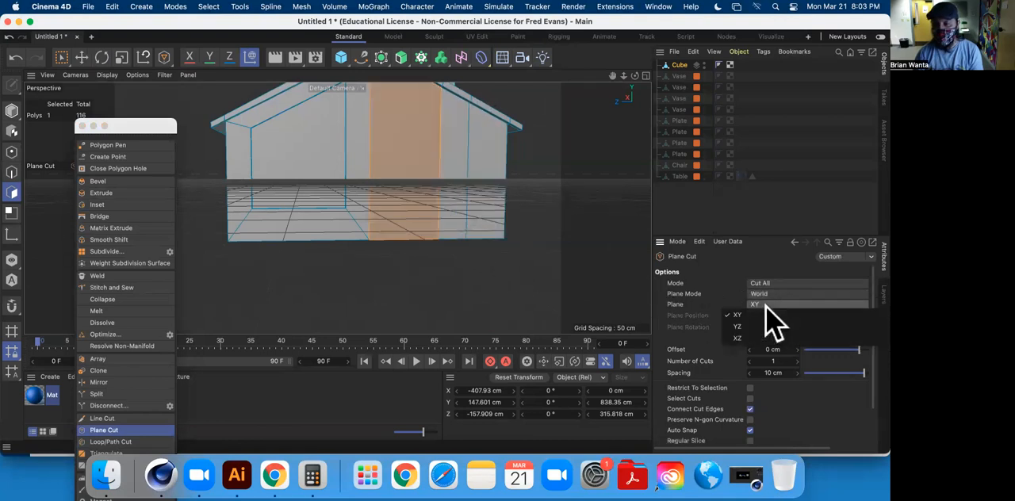
click(777, 331)
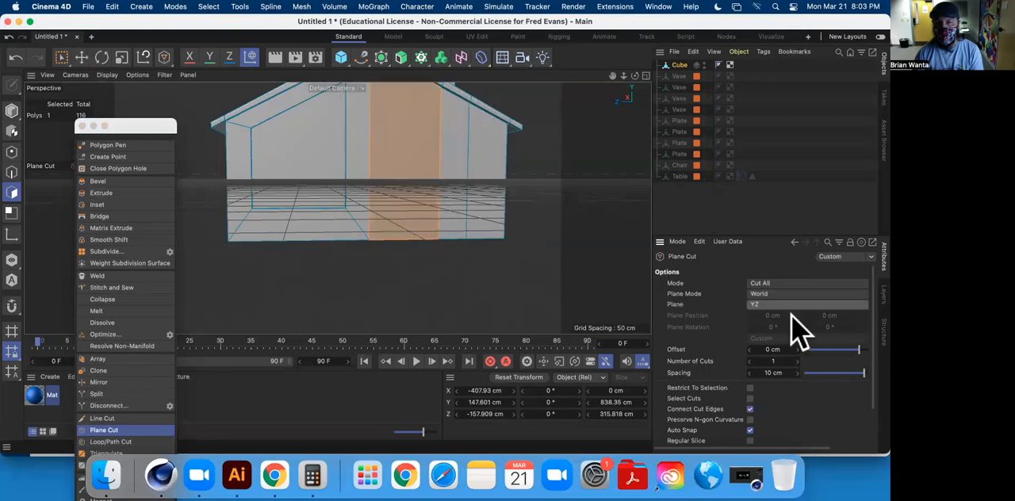
click(787, 306)
click(781, 343)
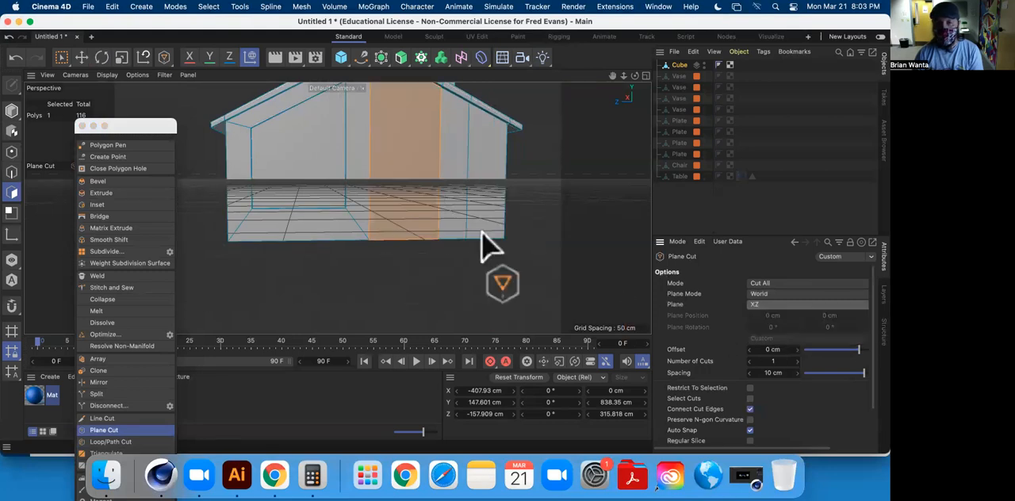
click(429, 179)
alt+drag(490, 258, 329, 204)
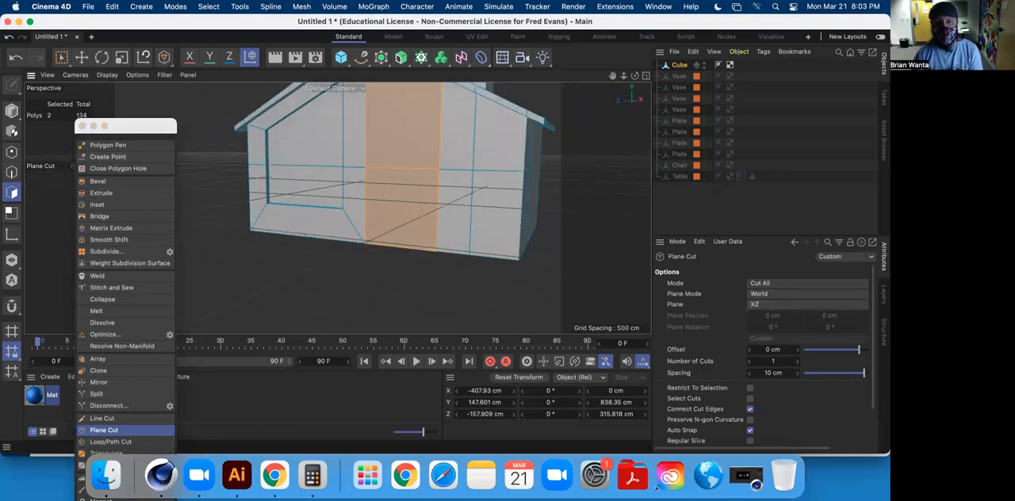
Select only the lower front-wall polygon below the horizontal cut and scale it along Z to a width of about 158 cm.
click(81, 57)
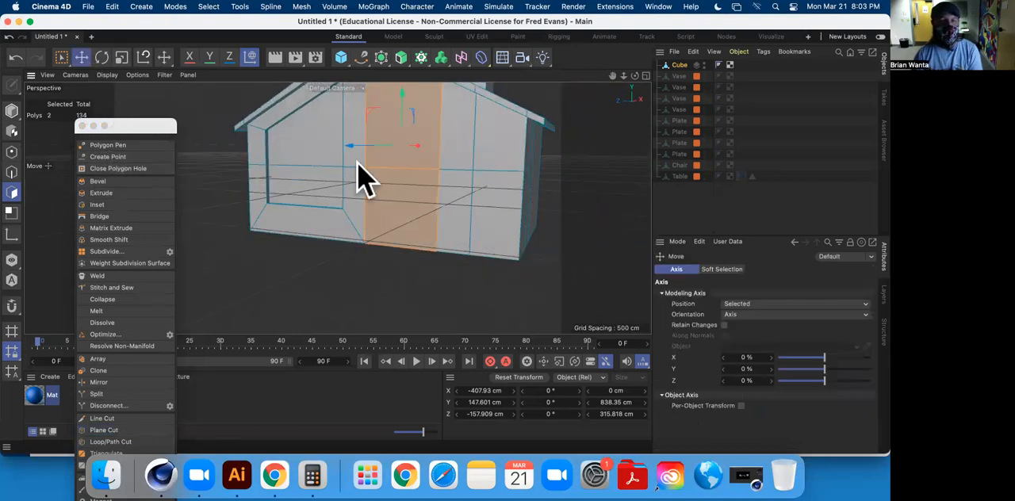
click(417, 213)
alt+drag(391, 246, 361, 252)
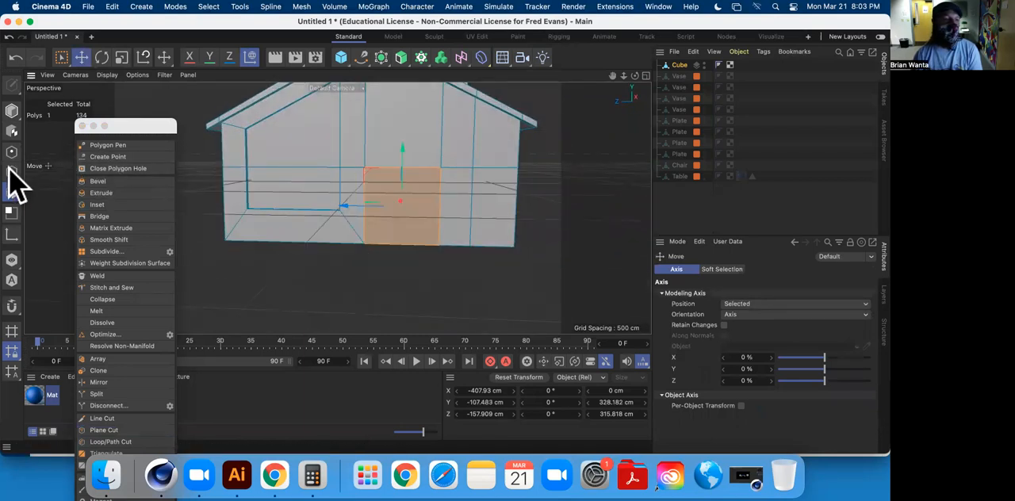
click(122, 57)
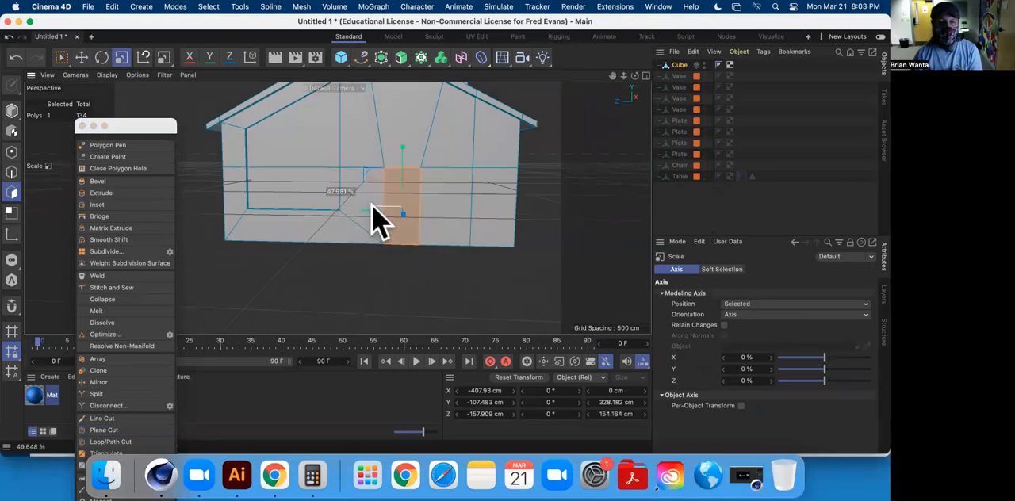
mouse_move(451, 289)
alt+mouse_down()
mouse_move(460, 302)
mouse_move(356, 272)
mouse_move(446, 283)
mouse_move(450, 257)
mouse_move(442, 294)
alt+mouse_up()
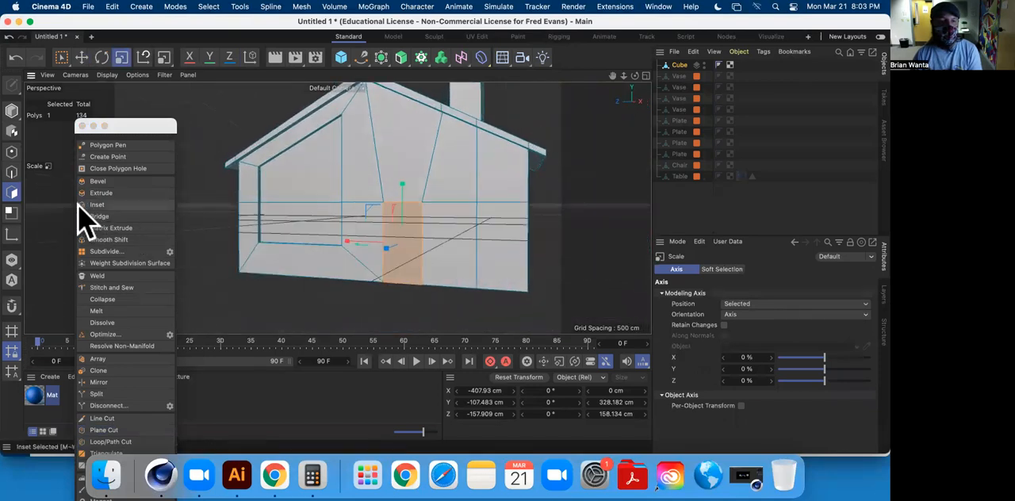
Extrude the narrow door polygon outward by about 11 cm and clear the polygon selection.
click(114, 192)
alt+drag(283, 288, 312, 322)
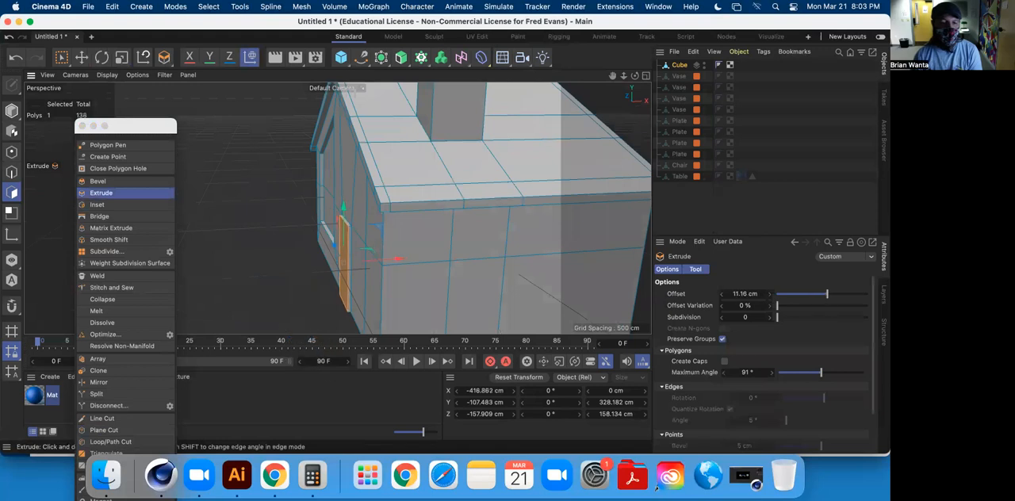
click(83, 58)
click(243, 167)
alt+drag(244, 168, 409, 166)
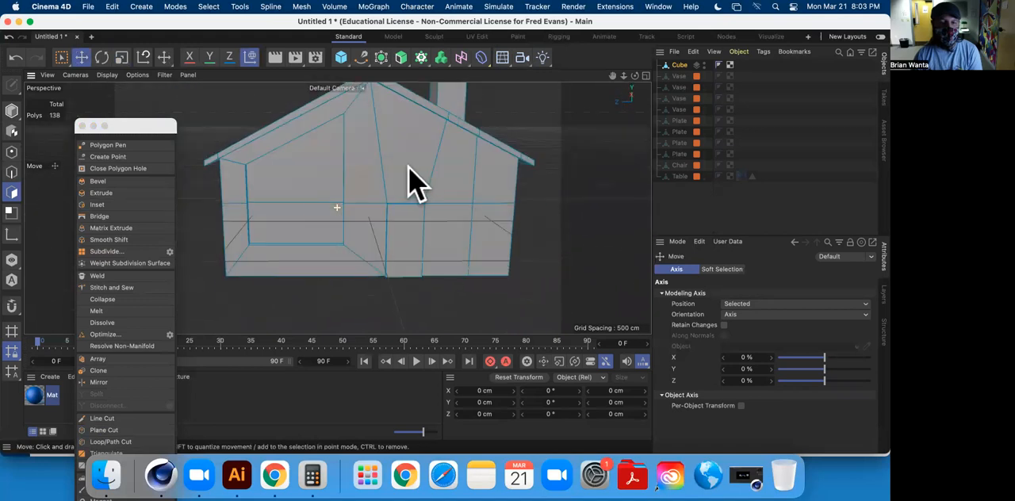
scroll(405, 289, down, 4)
scroll(406, 288, up, 10)
alt+drag(471, 236, 487, 280)
scroll(456, 224, down, 6)
alt+drag(409, 278, 420, 245)
mouse_move(587, 247)
alt+mouse_down()
mouse_move(551, 269)
mouse_move(579, 282)
mouse_move(583, 245)
alt+mouse_up()
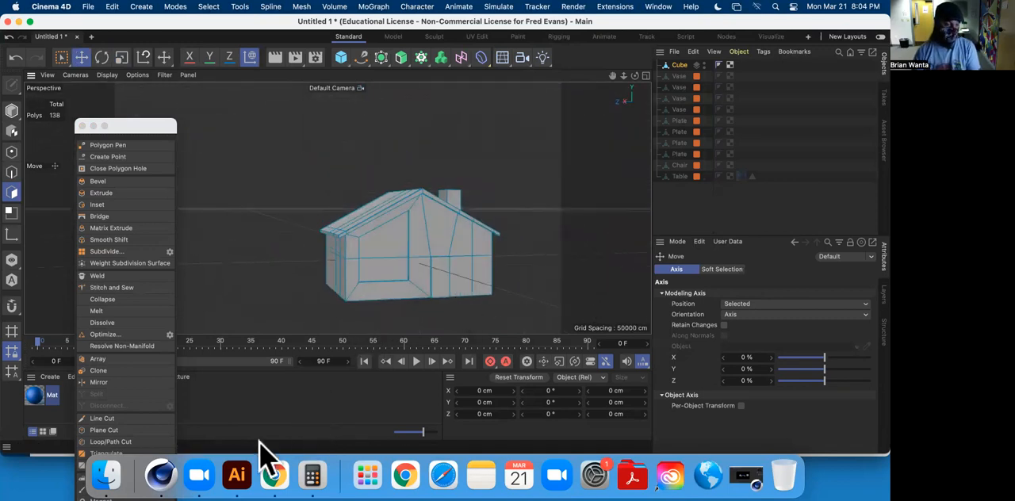
Rename the Cube object to Simple House and add it to the Table layer.
double_click(680, 65)
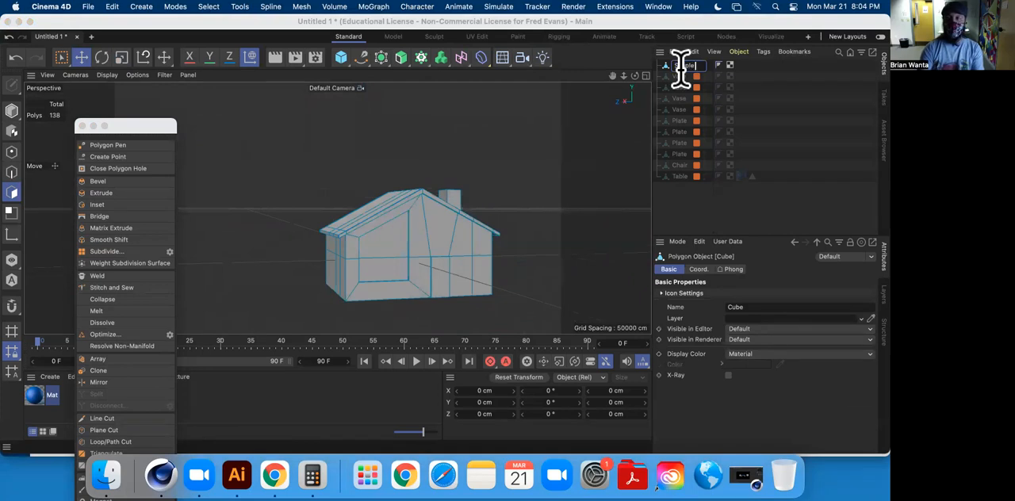
key(Return)
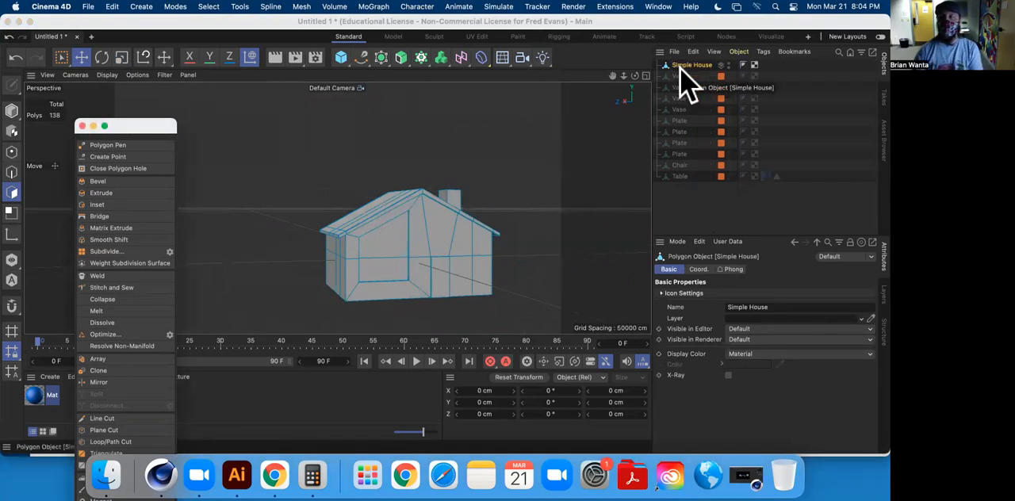
click(883, 293)
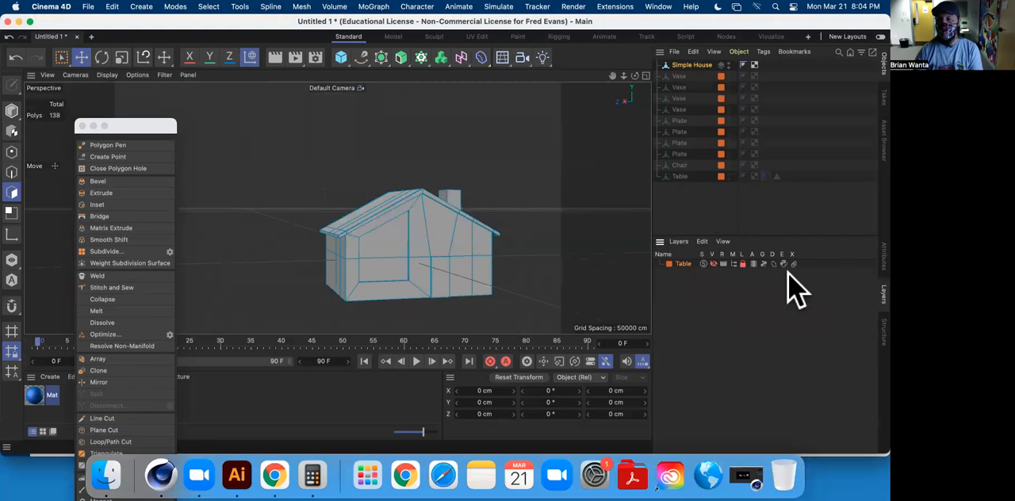
click(679, 242)
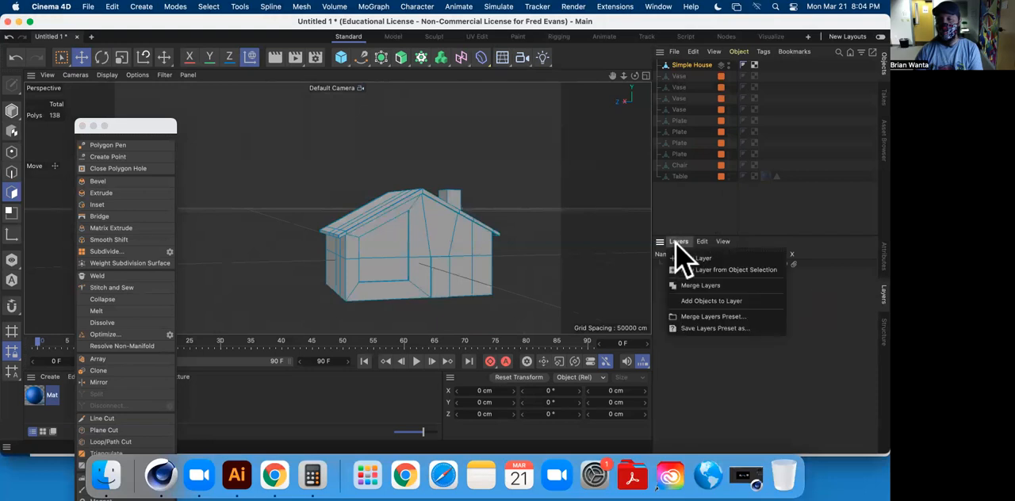
click(717, 302)
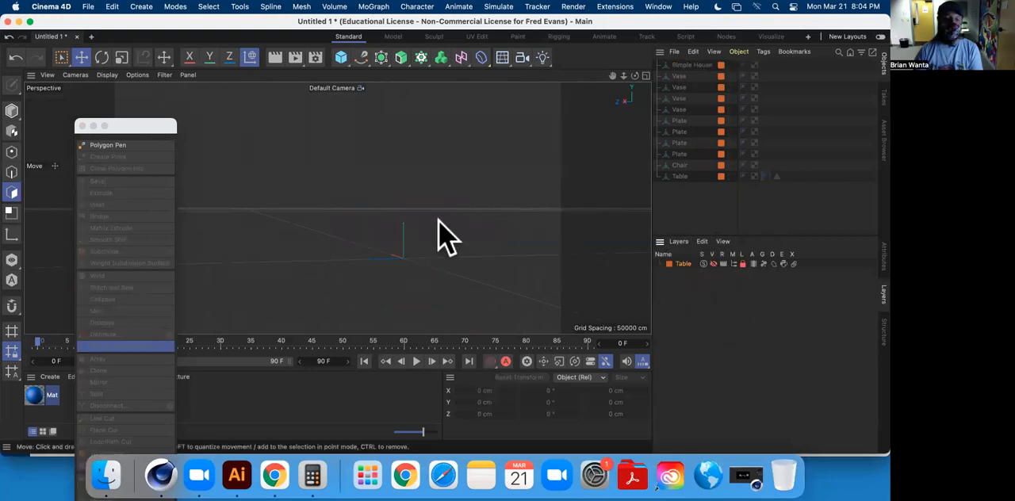
Switch to the assignment page in Chrome, highlight Mario Pipe in the object list, and return to Cinema 4D.
click(274, 475)
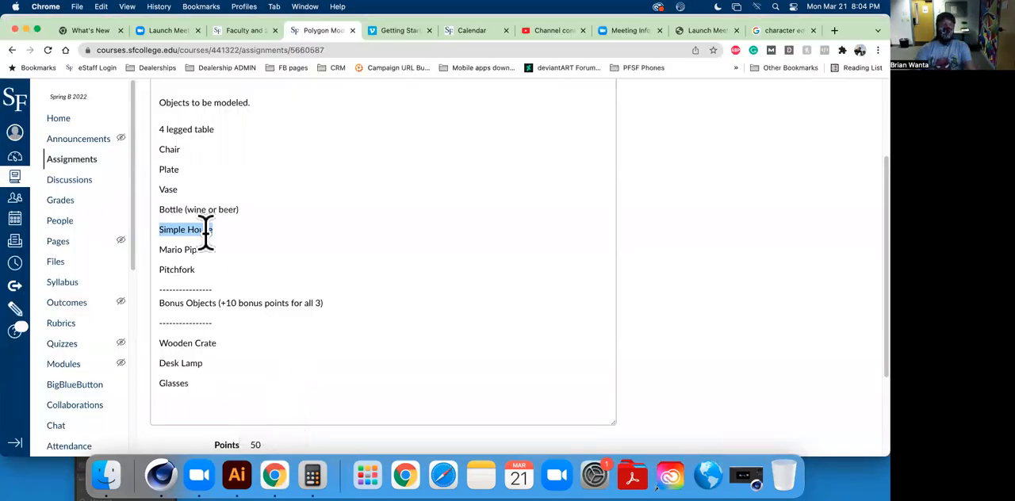
drag(158, 249, 219, 258)
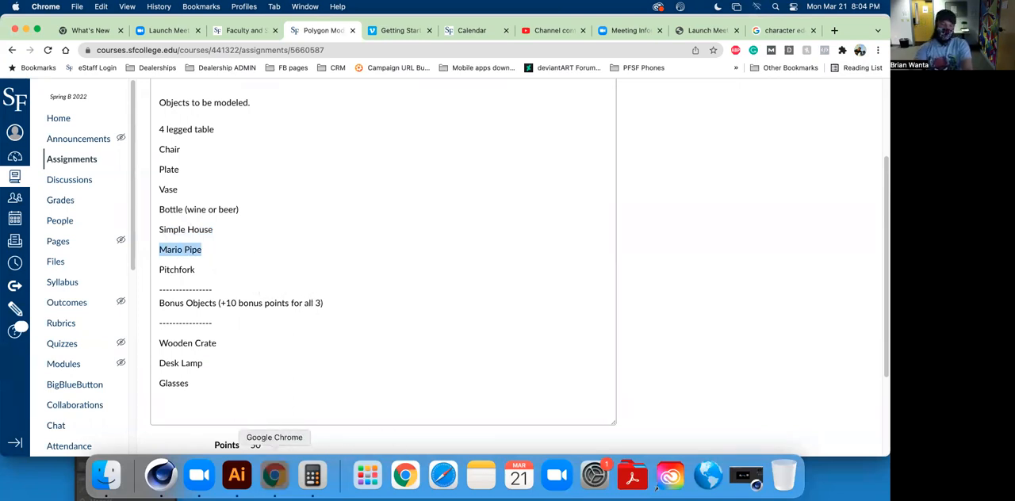
click(161, 476)
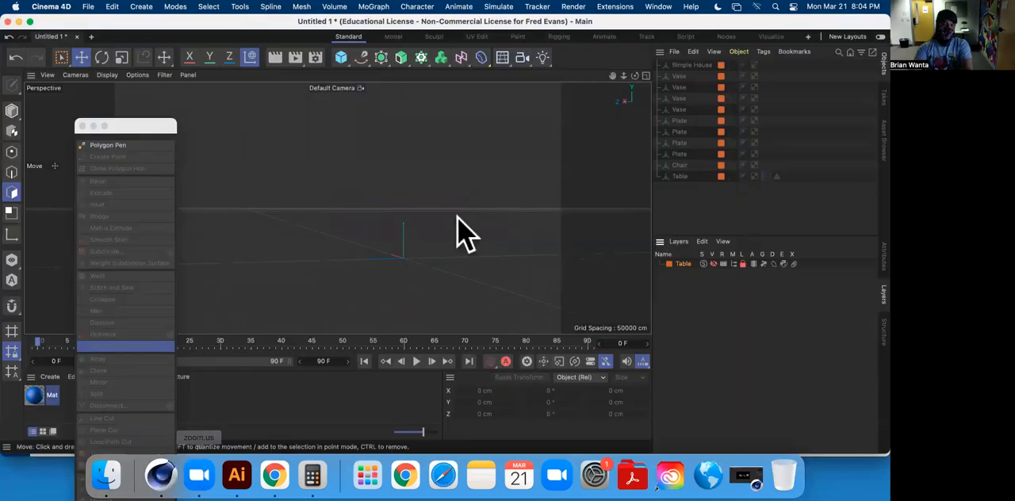
Add a Cylinder primitive and move it along the Z axis away from the origin.
click(344, 61)
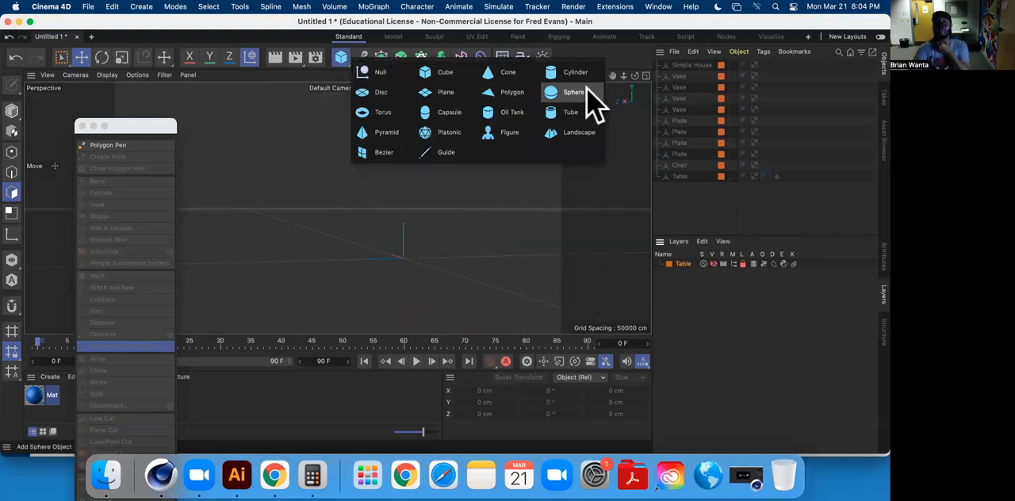
click(590, 74)
drag(349, 255, 252, 267)
Add a Tube primitive and move it about 465 cm along the Z axis toward the cylinder.
click(340, 56)
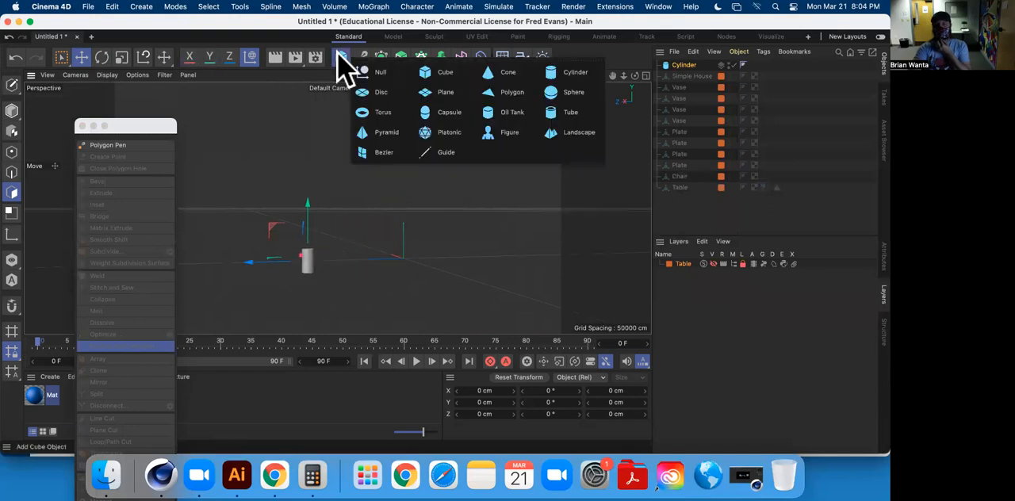
click(567, 113)
drag(338, 259, 297, 271)
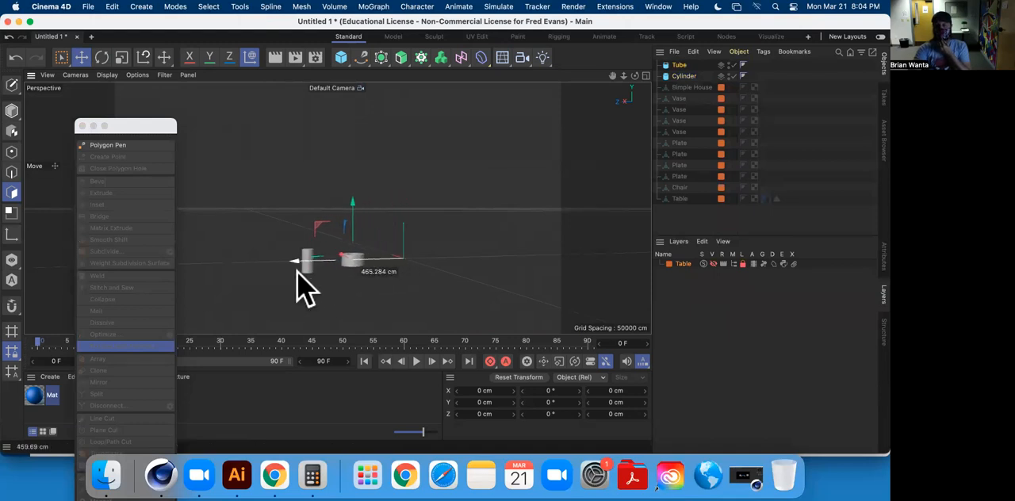
drag(297, 271, 296, 271)
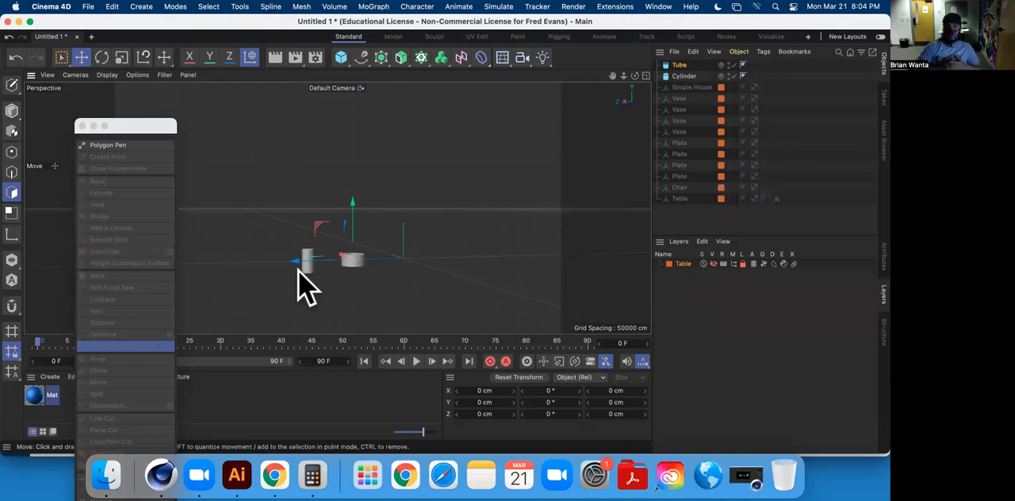
Move the cylinder about 590 cm along the Z axis so it stands close to the tube, and select the tube.
scroll(383, 246, down, 5)
scroll(387, 238, up, 10)
alt+middle_drag(408, 245, 487, 226)
alt+drag(487, 241, 508, 236)
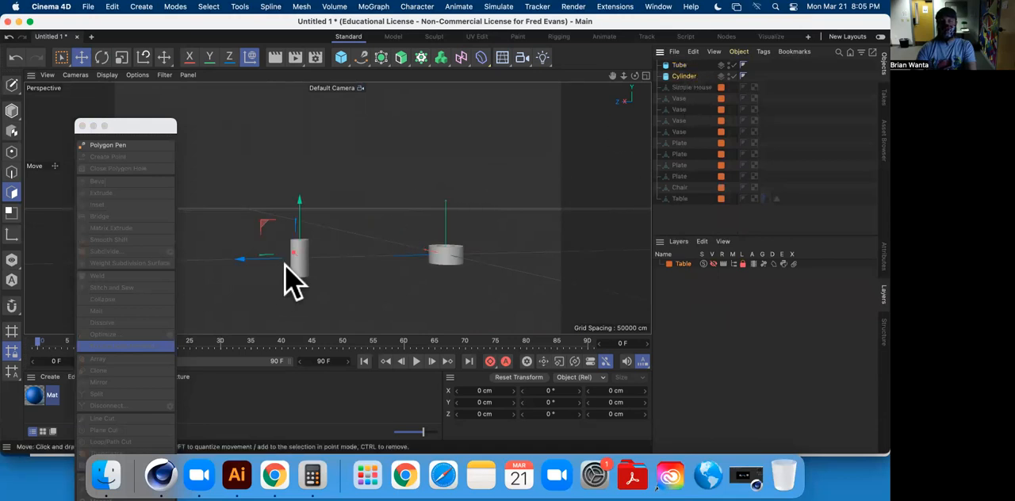
drag(241, 258, 348, 254)
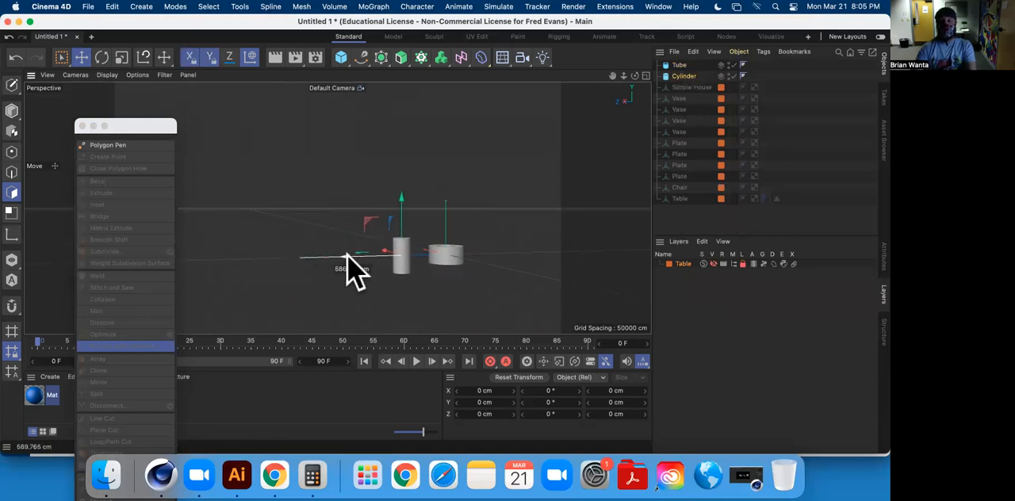
scroll(446, 258, down, 4)
scroll(444, 267, up, 6)
scroll(443, 270, up, 3)
mouse_move(469, 217)
alt+mouse_down()
mouse_move(428, 314)
mouse_move(452, 212)
alt+mouse_up()
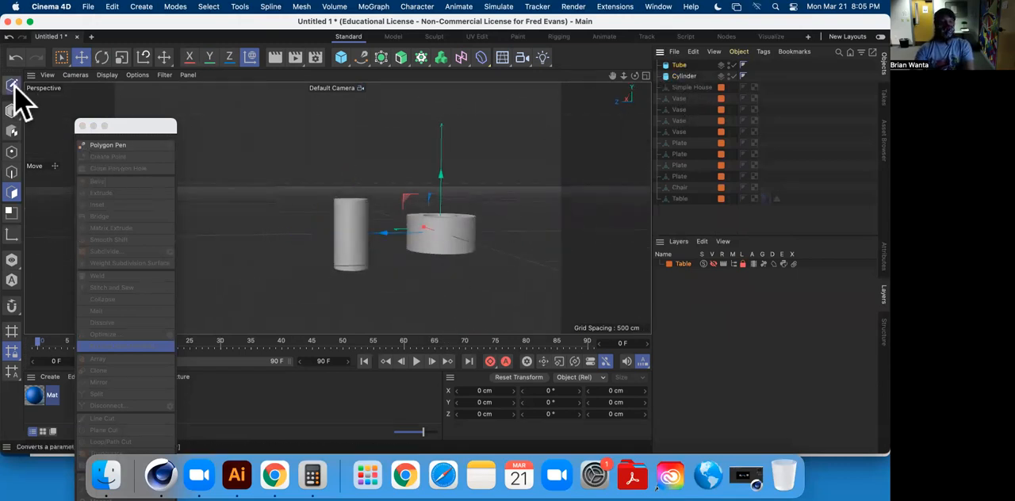
Make the tube editable and scale it along the Y axis to a height of about 203 cm.
click(420, 230)
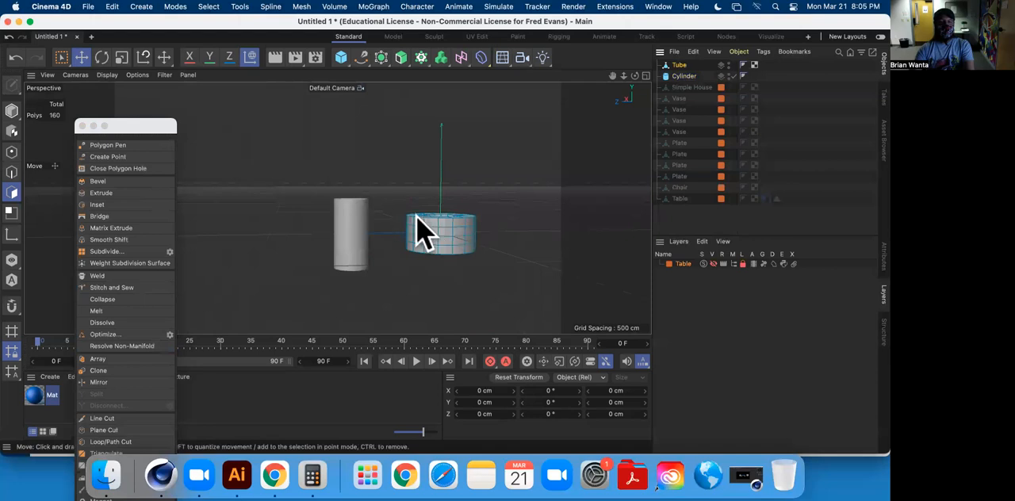
click(122, 58)
click(13, 111)
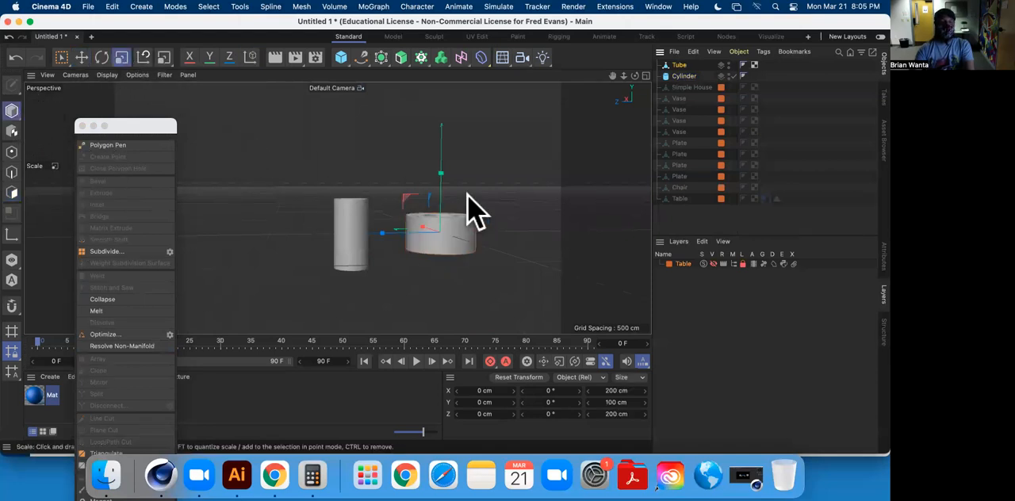
drag(440, 184, 433, 124)
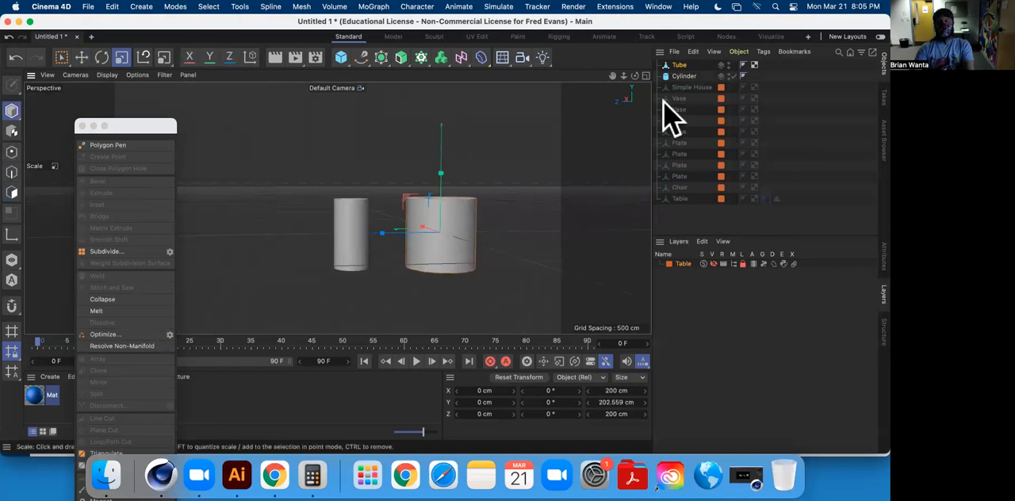
Select all 16 polygons of the uppermost row around the tube's outer wall.
click(12, 194)
alt+drag(431, 245, 313, 258)
click(478, 205)
shift+click(515, 193)
shift+click(531, 201)
shift+click(545, 203)
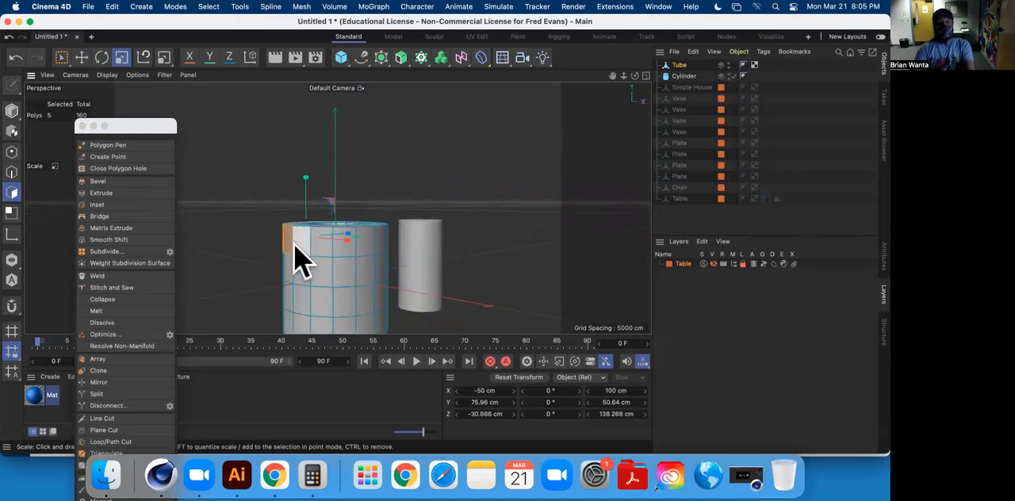
shift+click(319, 254)
shift+click(344, 254)
shift+click(352, 252)
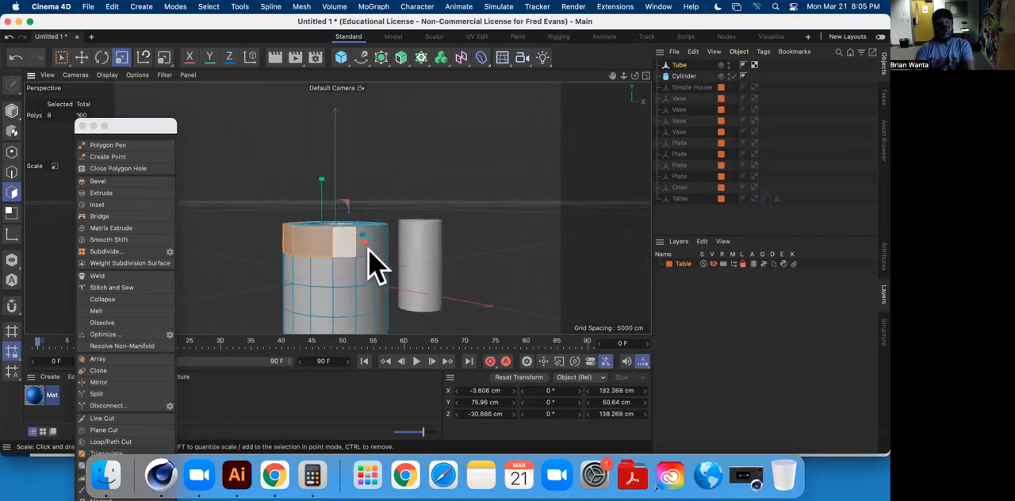
shift+click(382, 250)
alt+drag(382, 249, 316, 244)
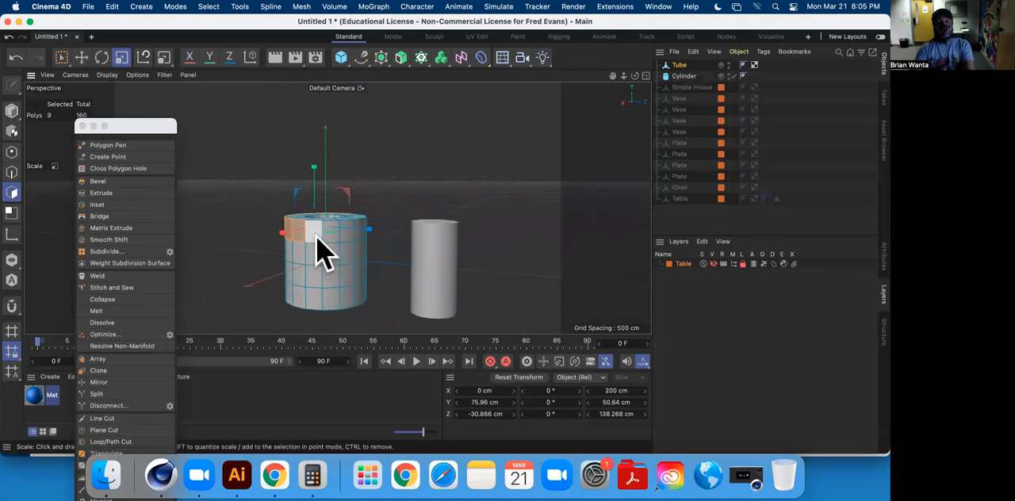
shift+click(341, 239)
alt+drag(359, 252, 249, 261)
shift+click(371, 255)
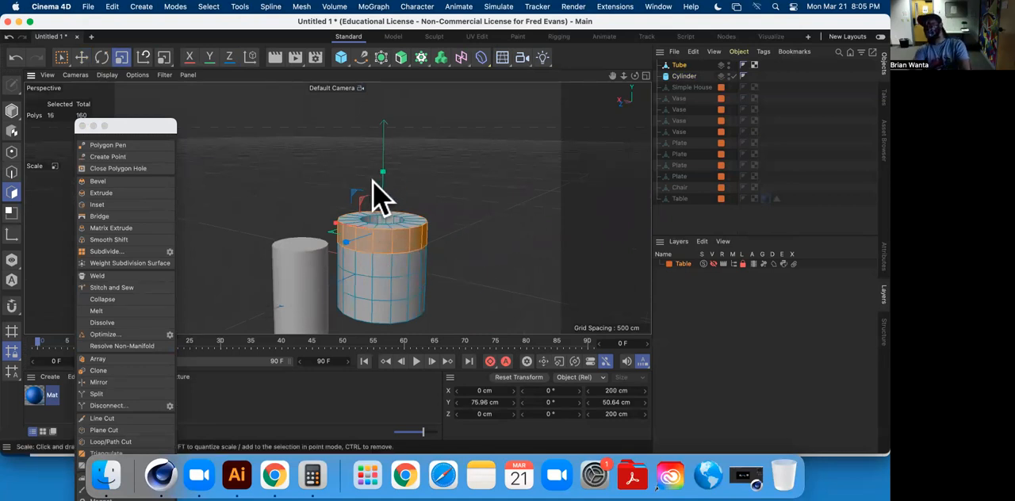
Extrude the tube's selected polygon ring outward to a rim about 274 cm across, and clear the selection.
alt+drag(411, 231, 417, 198)
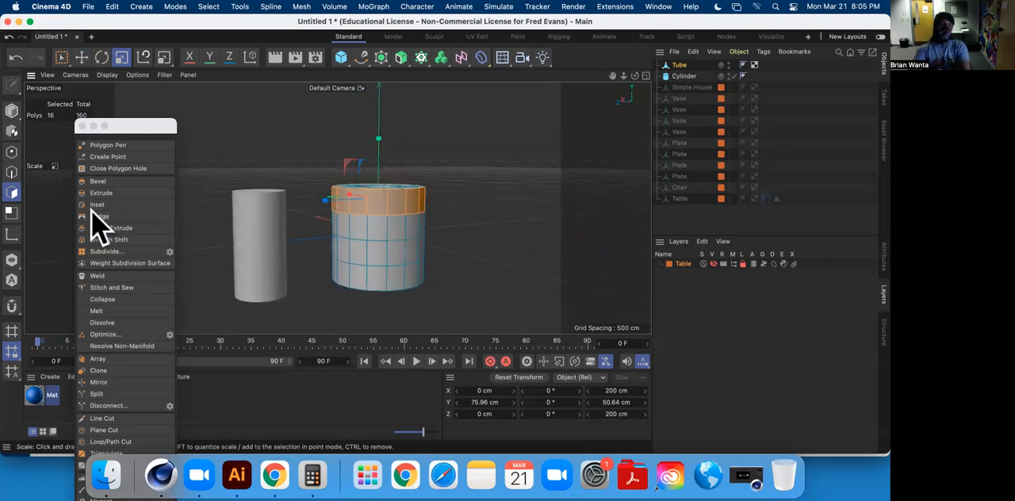
click(123, 191)
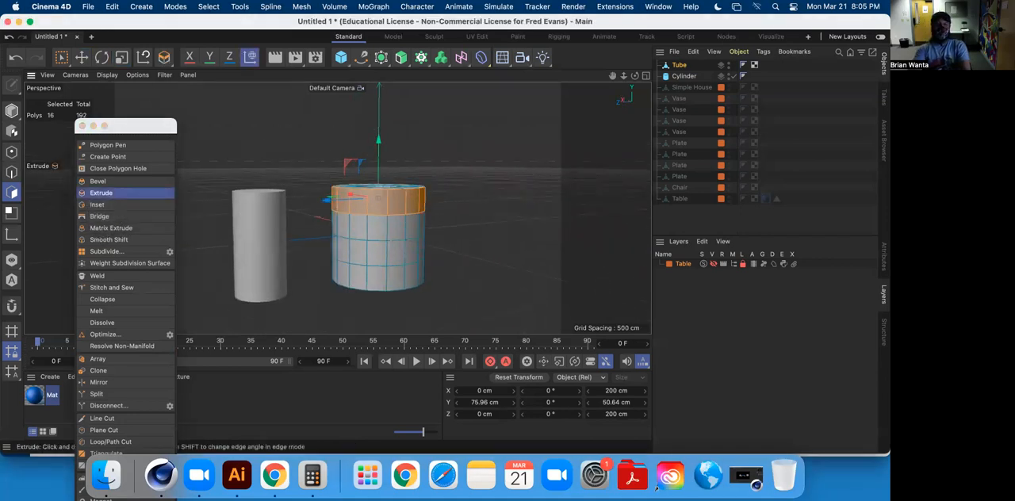
drag(487, 164, 514, 164)
alt+drag(492, 238, 421, 281)
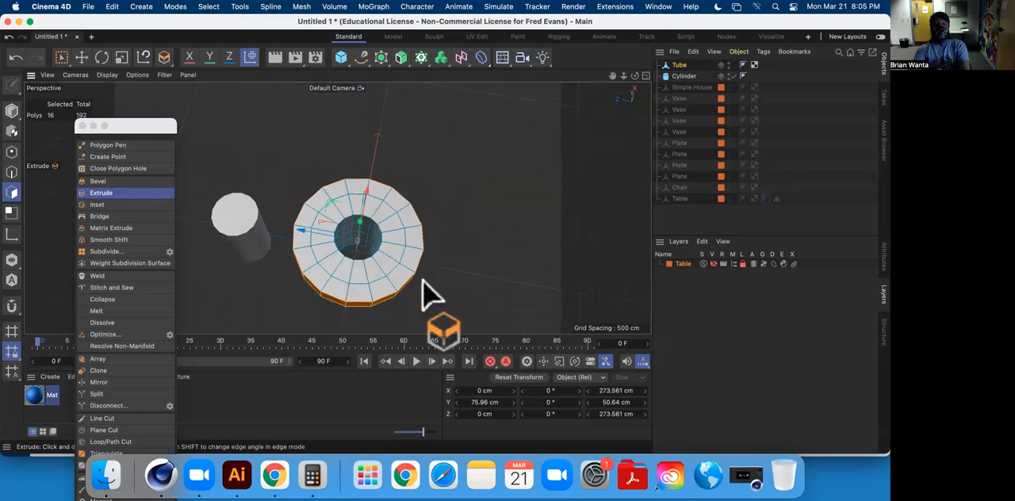
alt+drag(481, 225, 480, 125)
alt+drag(379, 166, 277, 238)
click(81, 57)
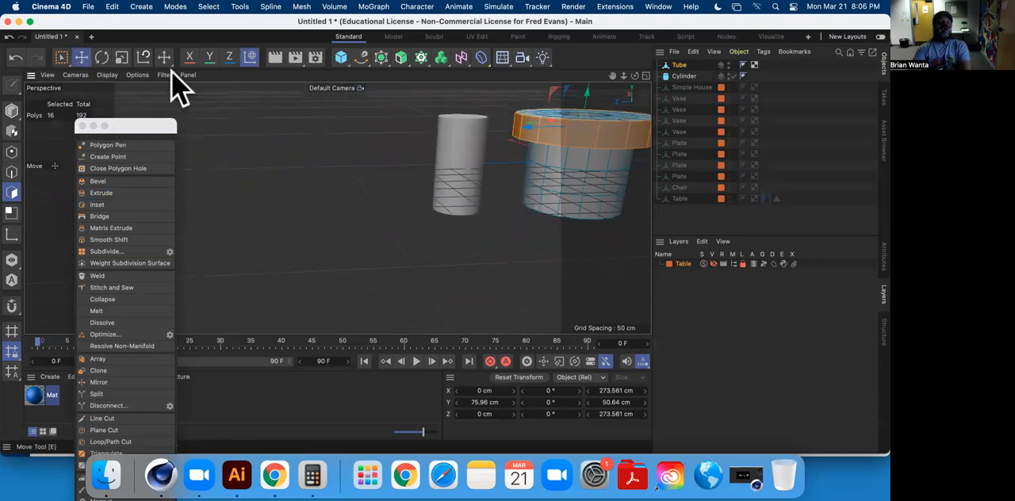
click(446, 164)
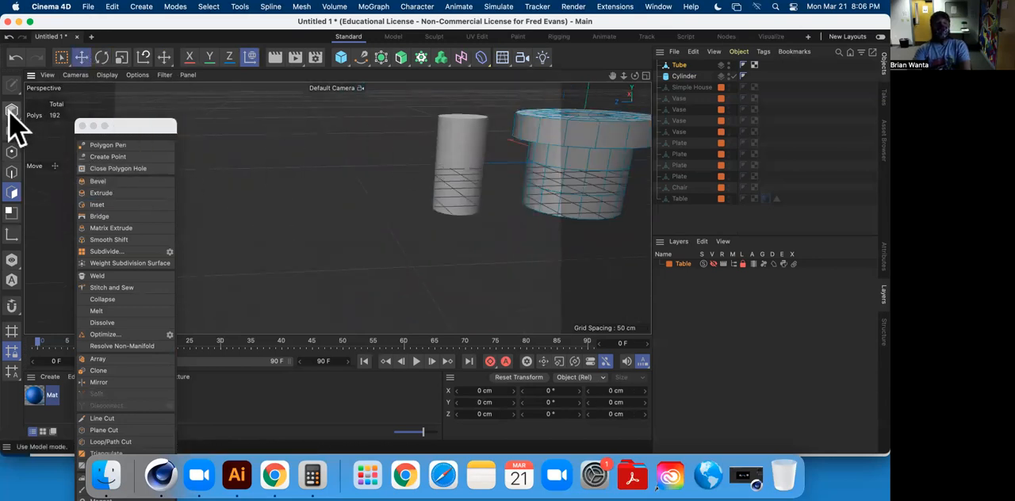
Move the cylinder along Z to about 485 cm, duplicate it with the copy disabled, and make the original editable.
click(11, 110)
click(470, 136)
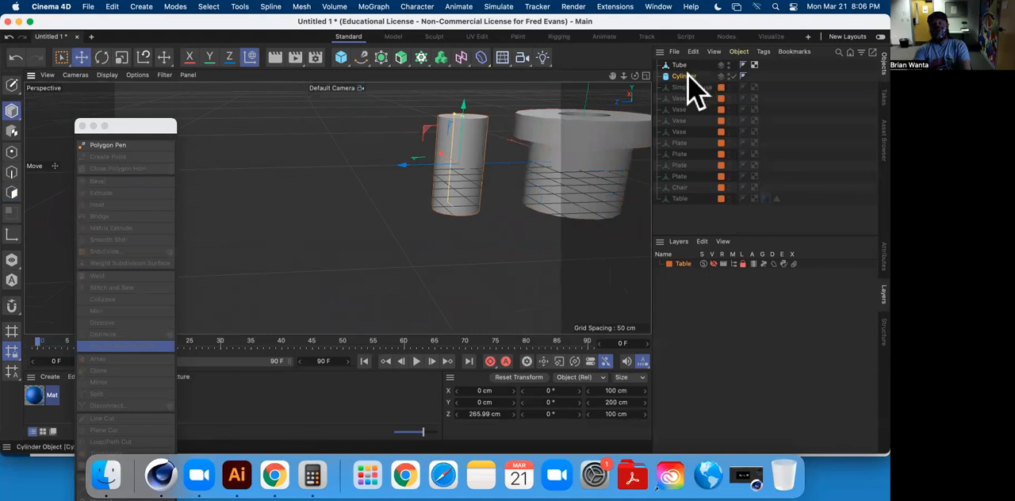
drag(401, 168, 298, 170)
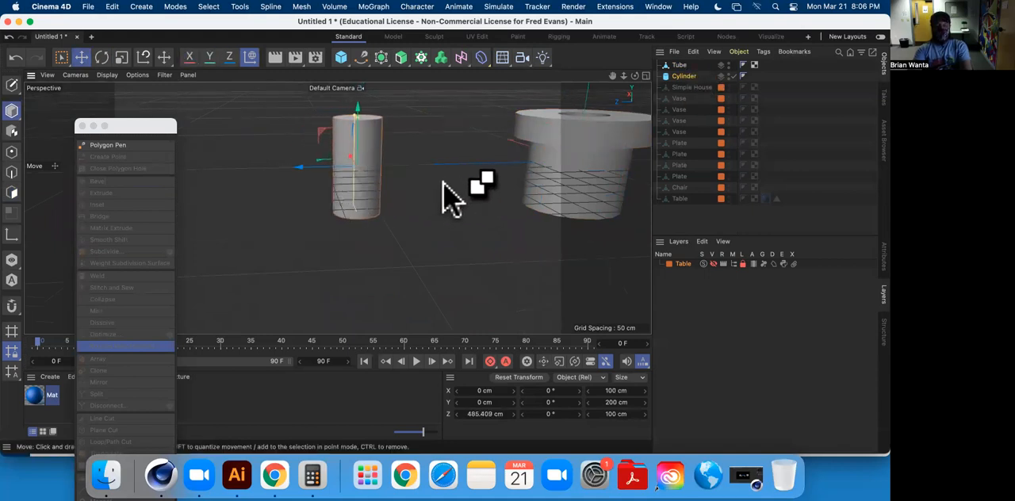
key(super+v)
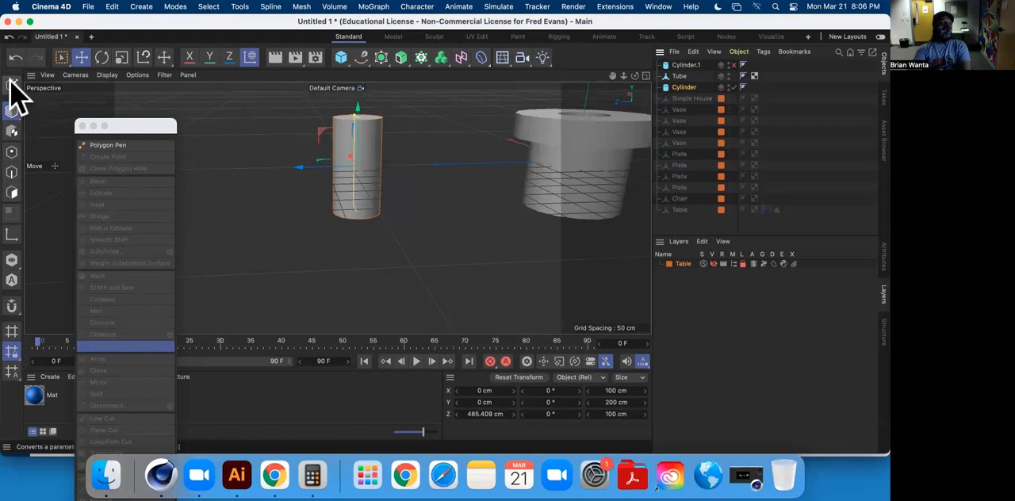
Scale the editable cylinder up to about 163 cm wide and 243 cm tall.
click(120, 57)
alt+drag(297, 186, 344, 223)
drag(293, 206, 444, 117)
drag(361, 105, 584, 100)
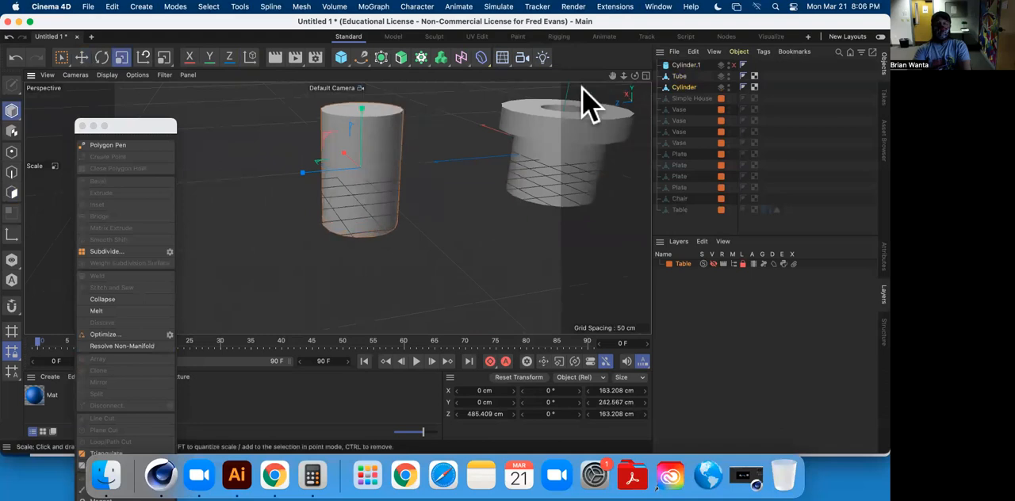
Select the 16 side polygons of the cylinder's uppermost row with Live Selection.
click(80, 57)
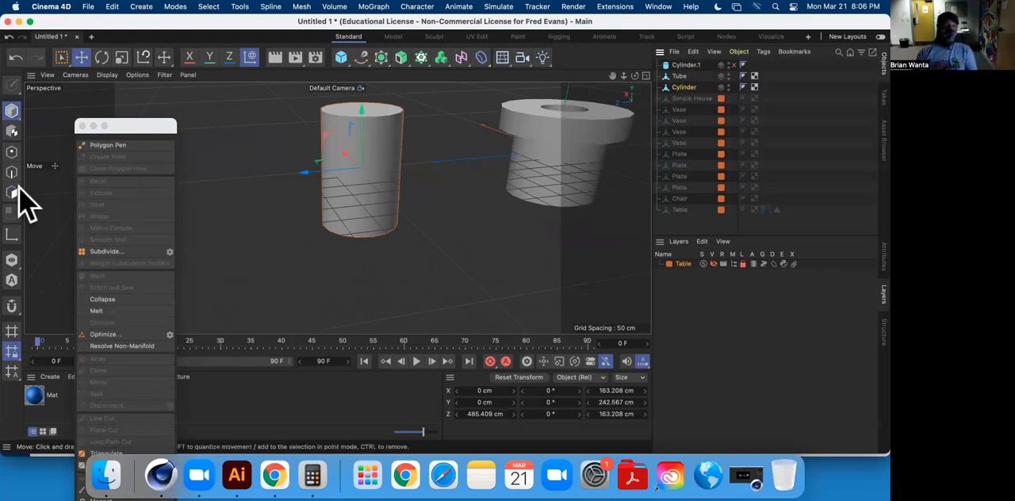
click(12, 192)
alt+drag(585, 118, 339, 153)
click(279, 175)
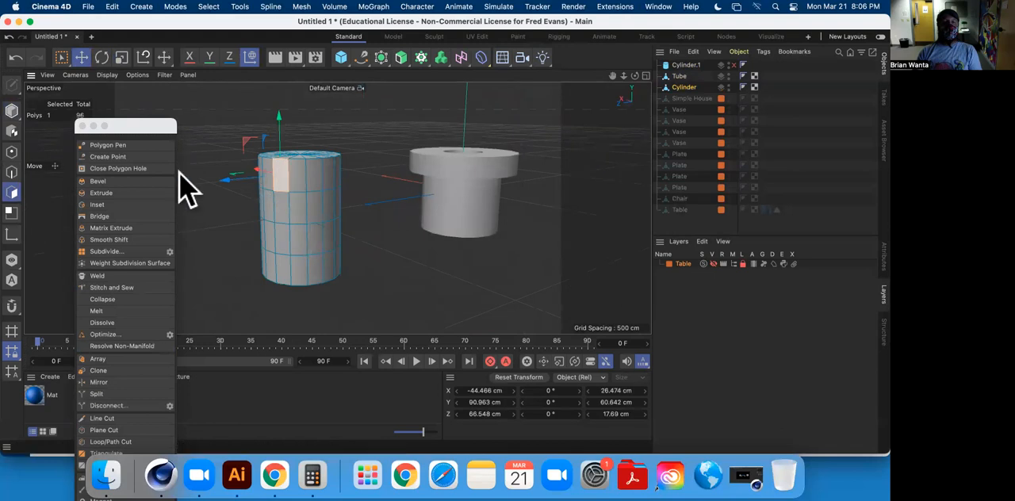
click(64, 58)
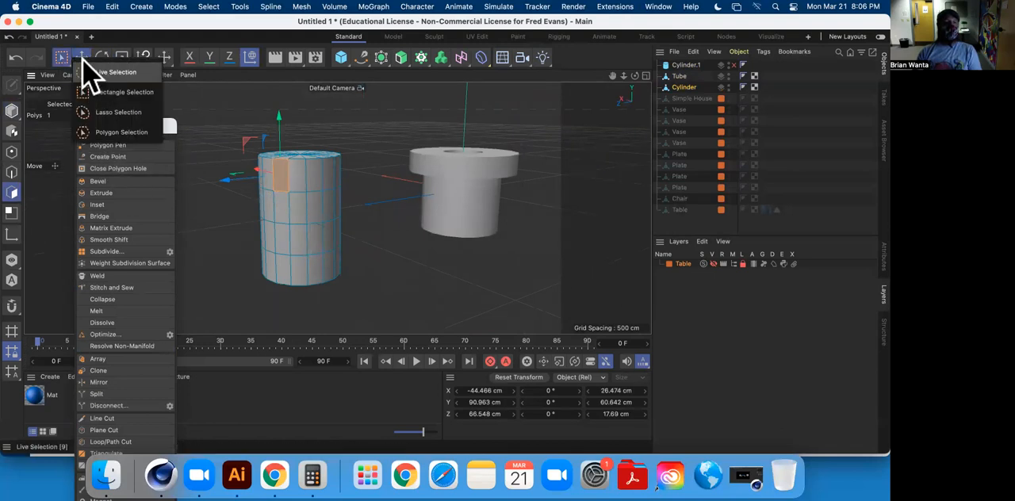
click(89, 72)
mouse_move(330, 199)
mouse_down()
mouse_move(288, 177)
mouse_move(349, 170)
mouse_move(254, 174)
mouse_up()
mouse_move(321, 165)
shift+mouse_down()
mouse_move(372, 163)
mouse_move(206, 158)
mouse_move(310, 166)
mouse_move(394, 190)
mouse_move(421, 182)
mouse_move(309, 212)
shift+mouse_up()
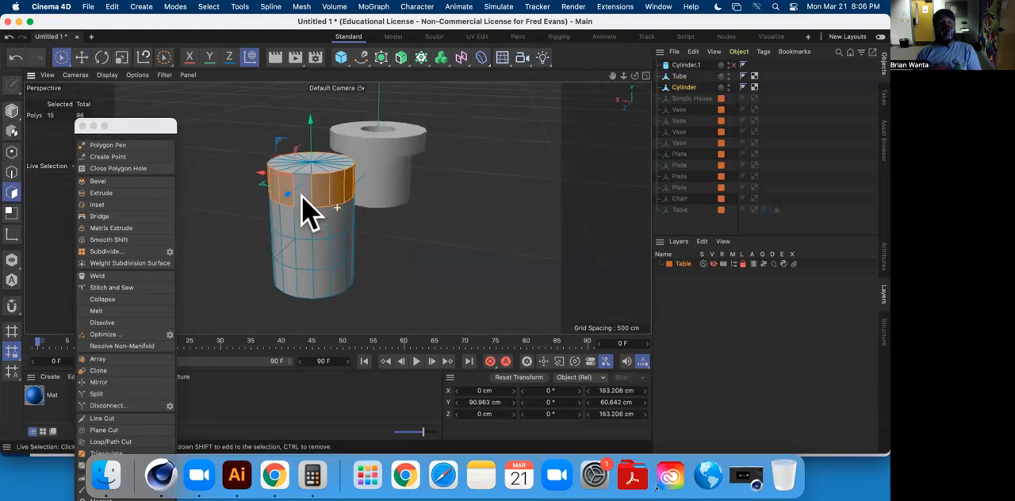
Extrude the cylinder's selected polygon ring outward to a rim about 253 cm across, and clear the selection.
click(81, 57)
click(120, 192)
drag(452, 245, 567, 240)
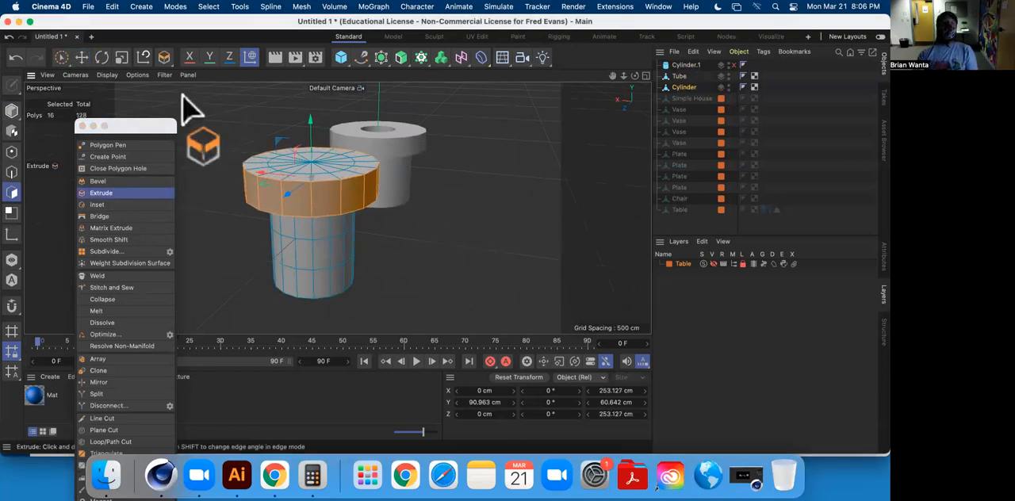
click(81, 57)
click(486, 203)
mouse_move(438, 208)
alt+mouse_down()
mouse_move(483, 249)
mouse_move(431, 199)
alt+mouse_up()
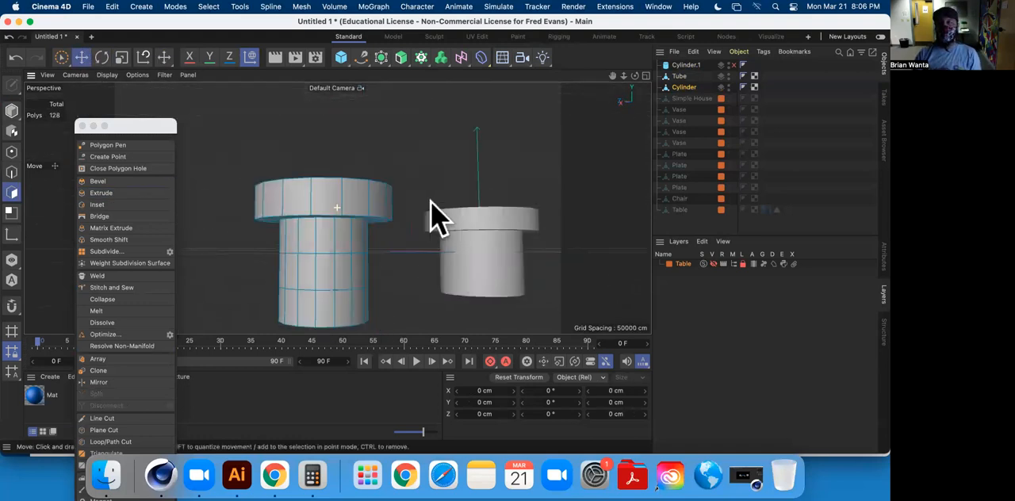
Raise the enabled cylinder copy so it sticks out above the rimmed cylinder, and add a Boole object.
click(686, 65)
drag(322, 211, 404, 139)
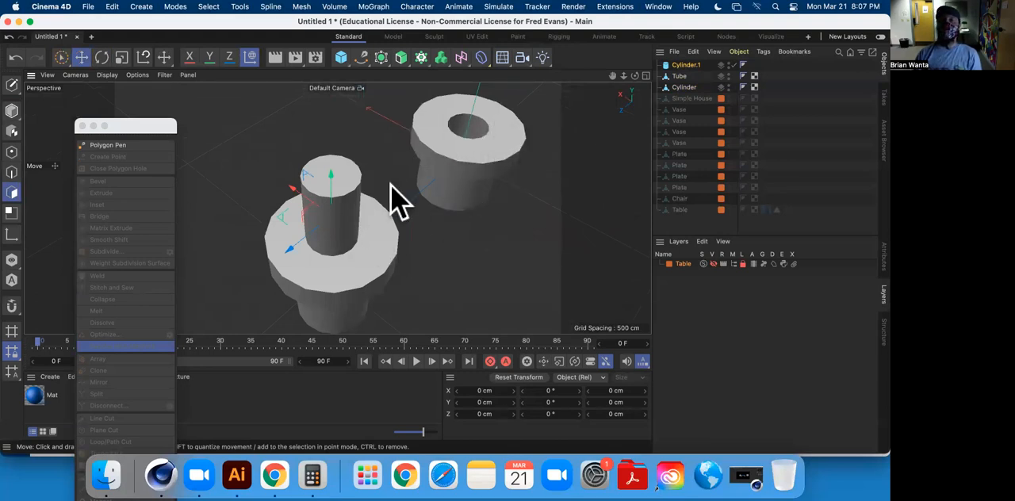
click(383, 58)
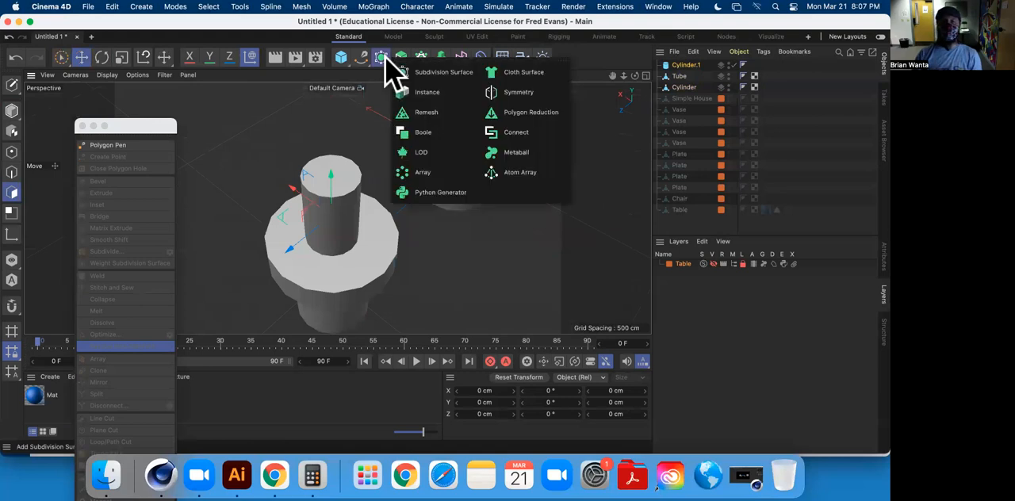
click(434, 143)
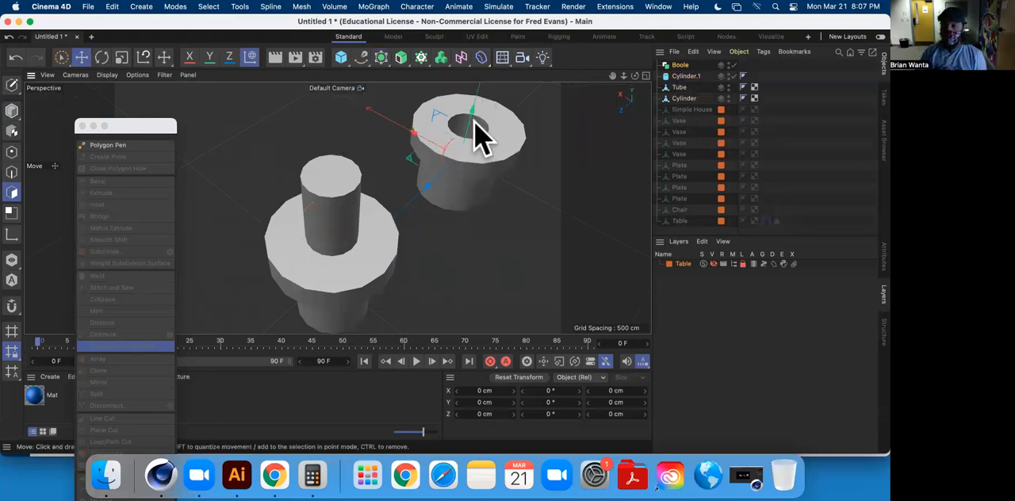
Nest Cylinder.1 and the rimmed Cylinder under the Boole object.
click(689, 76)
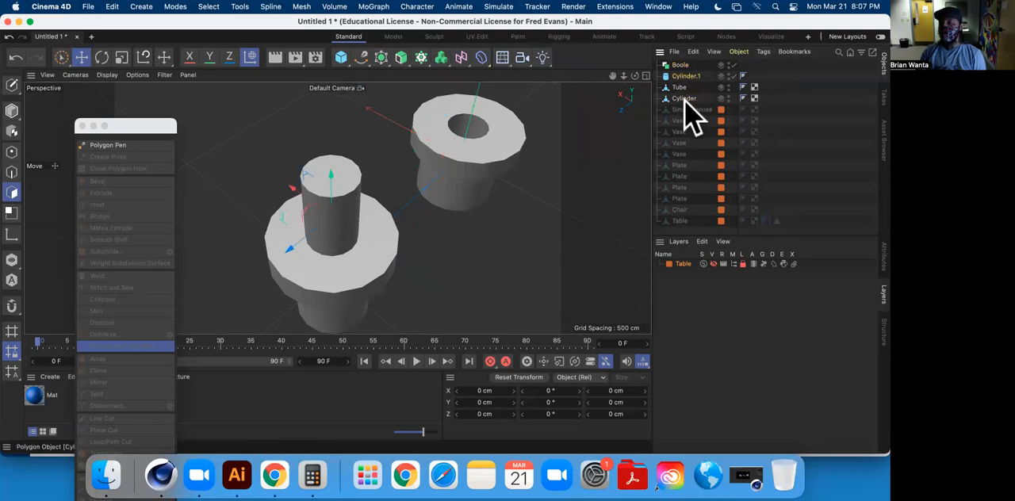
key(c)
drag(686, 77, 686, 65)
alt+drag(447, 209, 402, 145)
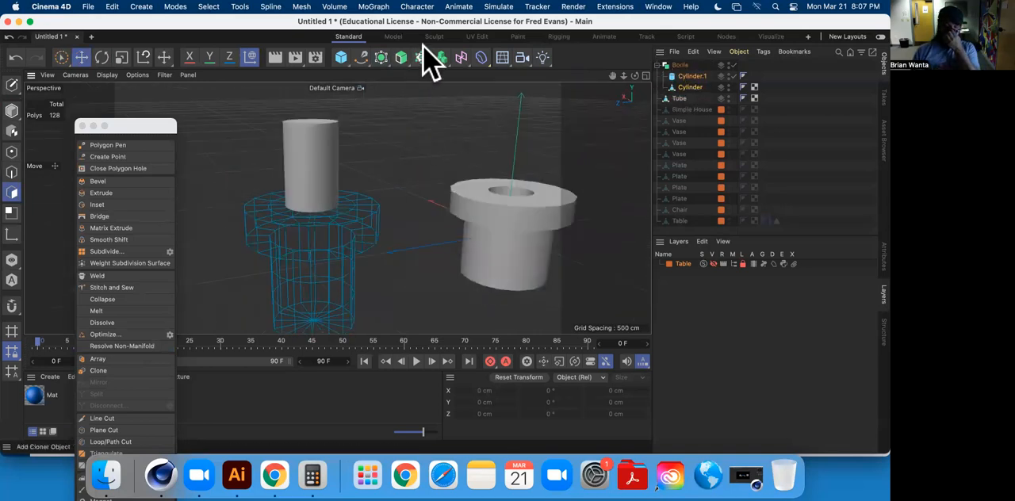
Show the Boole object's attributes and switch the Boole off and on to compare its effect on the cylinders.
click(883, 256)
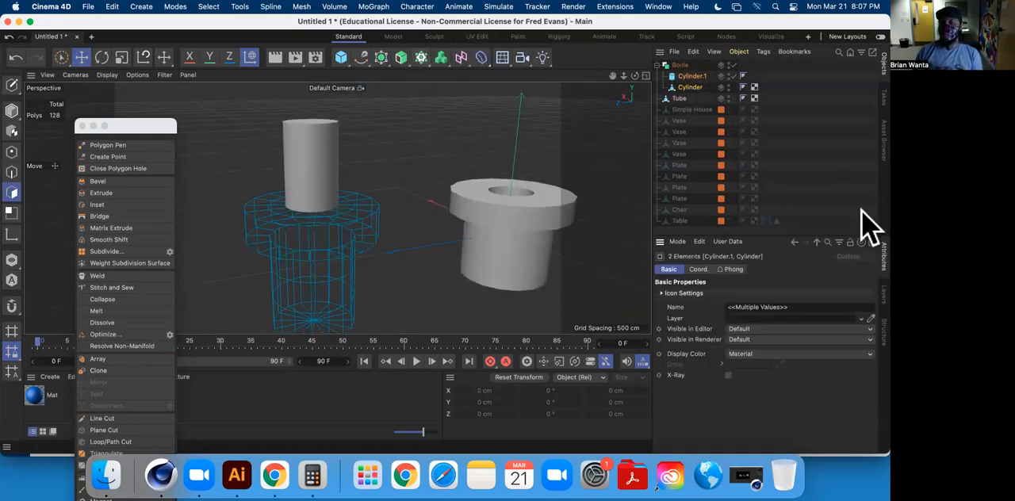
click(674, 65)
alt+drag(328, 217, 401, 211)
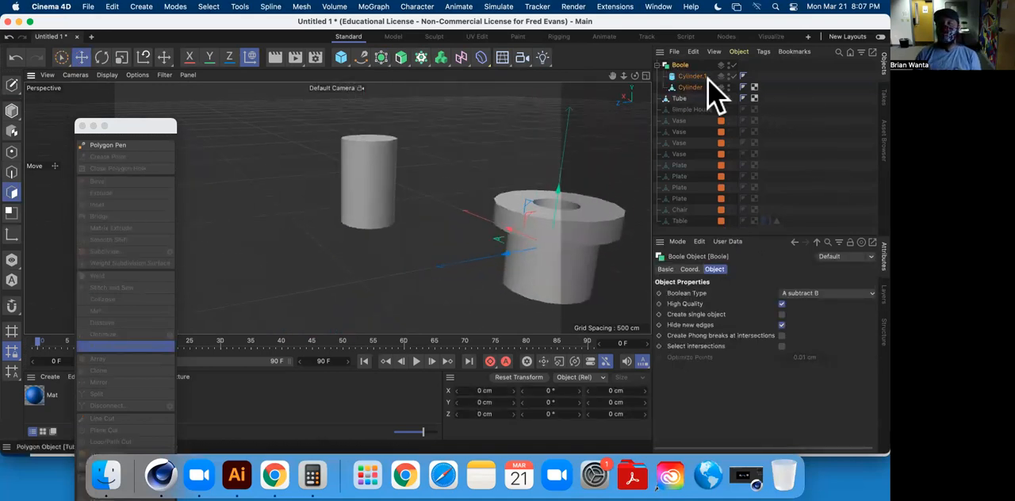
click(734, 66)
click(733, 66)
click(734, 66)
click(734, 67)
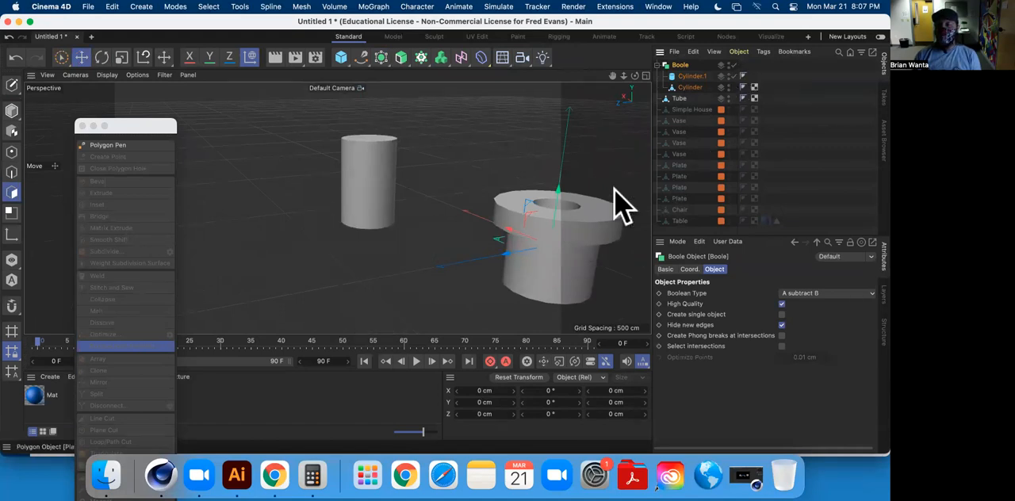
Examine the Boole's child cylinders in the viewport and review the Boole's Boolean Type setting.
mouse_move(407, 208)
alt+mouse_down()
mouse_move(415, 185)
mouse_move(417, 204)
alt+mouse_up()
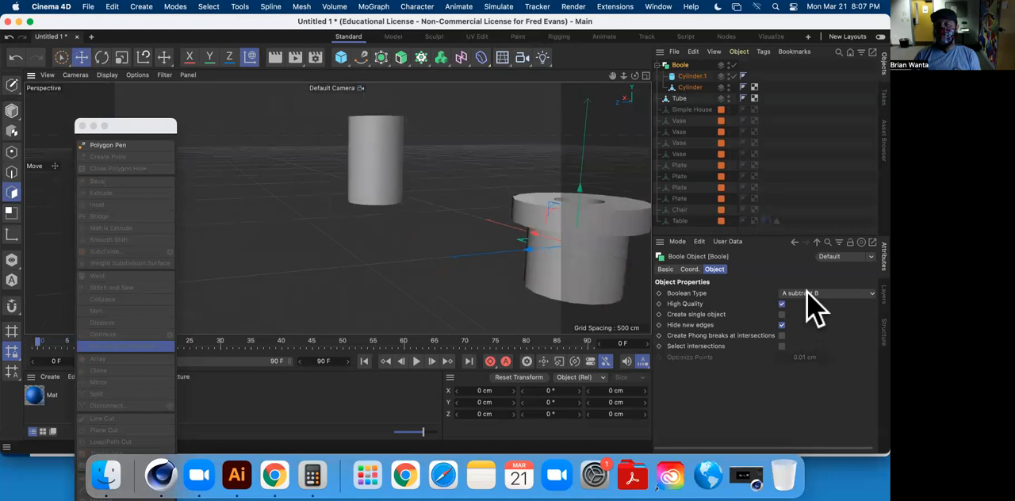
click(688, 77)
click(683, 65)
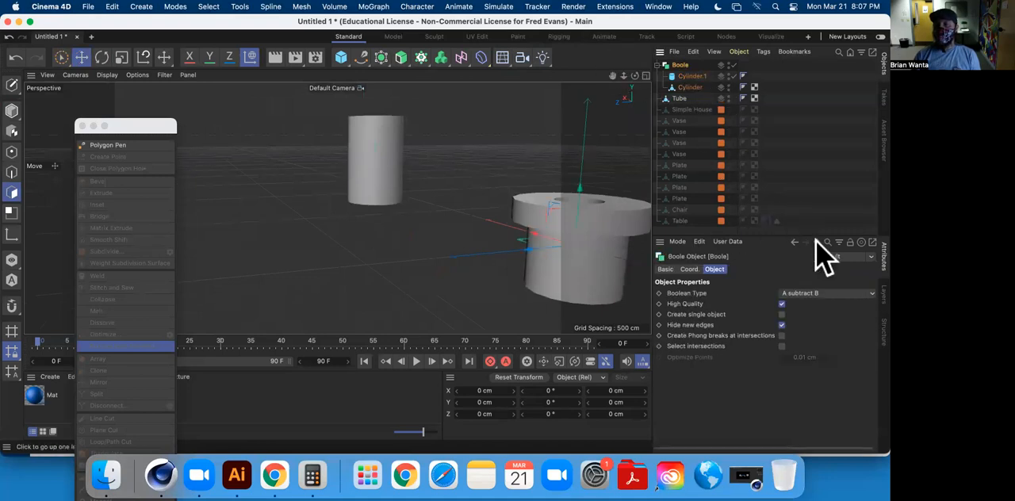
click(690, 87)
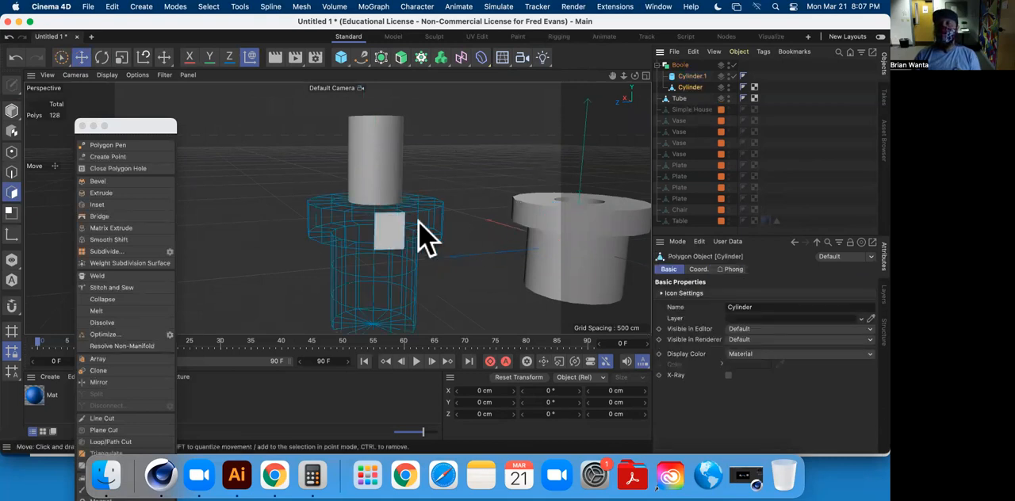
alt+middle_drag(436, 195, 453, 171)
alt+drag(433, 196, 414, 211)
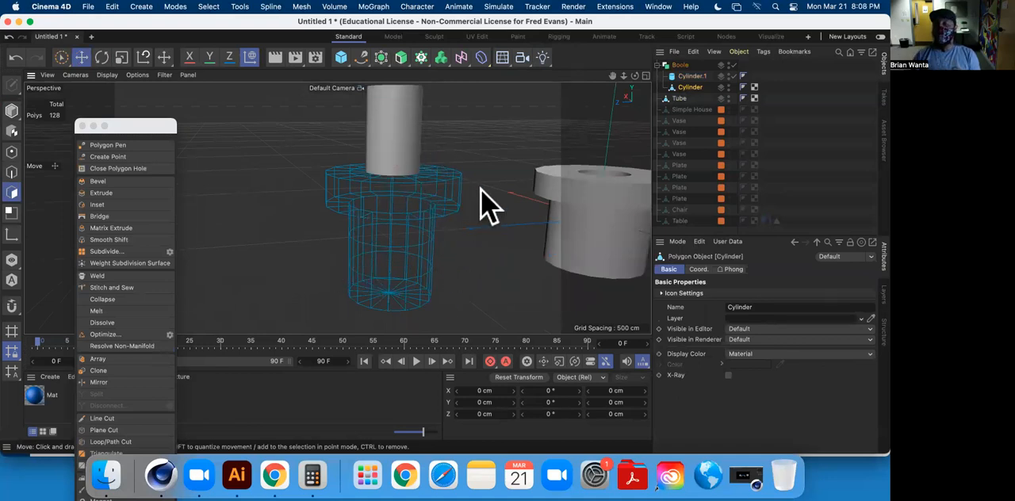
click(680, 66)
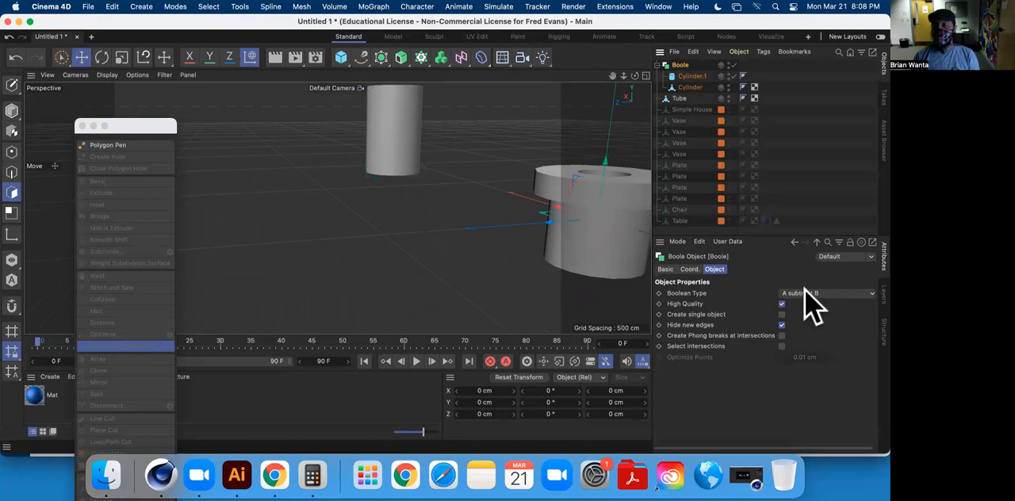
Try the A union B and A intersect B Boolean Types on the Boole to compare their results.
click(811, 295)
click(846, 305)
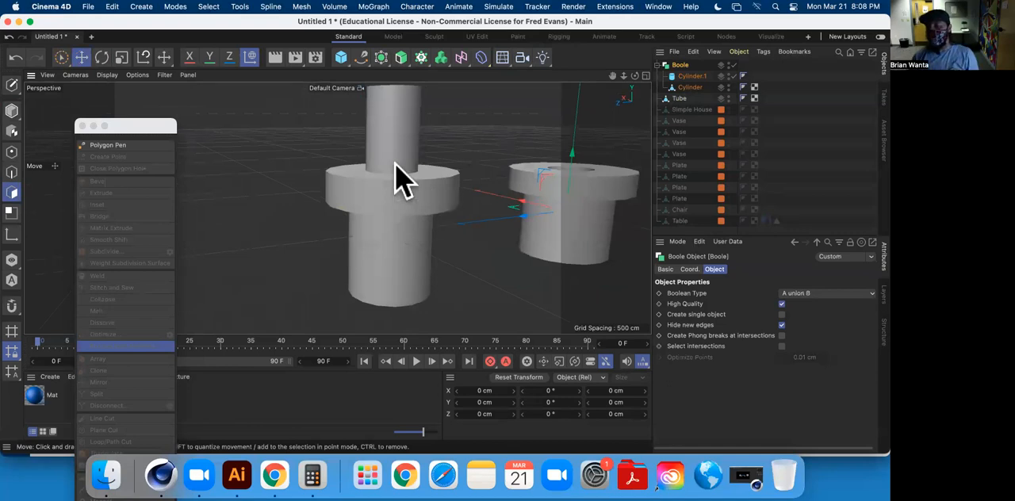
click(808, 292)
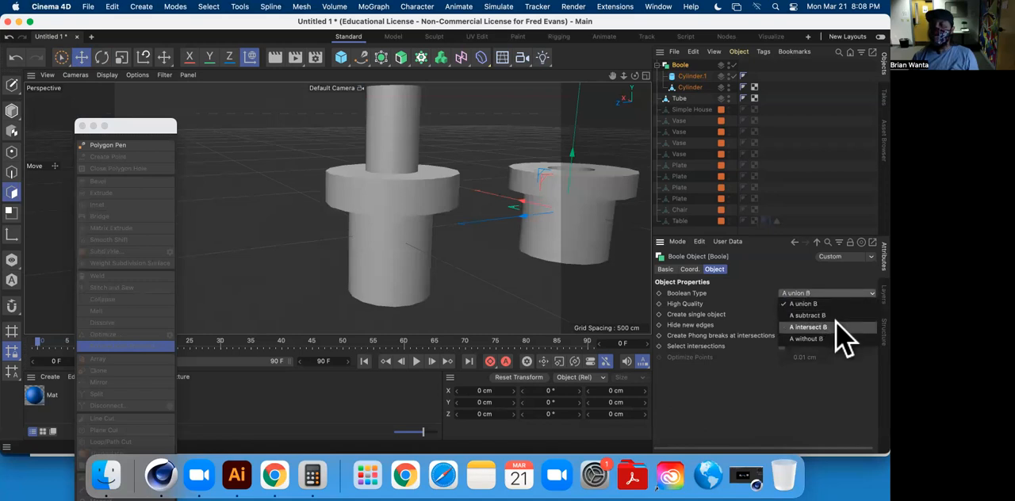
click(835, 327)
mouse_move(516, 229)
alt+mouse_down()
mouse_move(528, 263)
mouse_move(520, 231)
alt+mouse_up()
Lower Cylinder.1 slightly to enlarge its overlap with the rimmed Cylinder, and select the rimmed Cylinder to compare outlines.
click(690, 76)
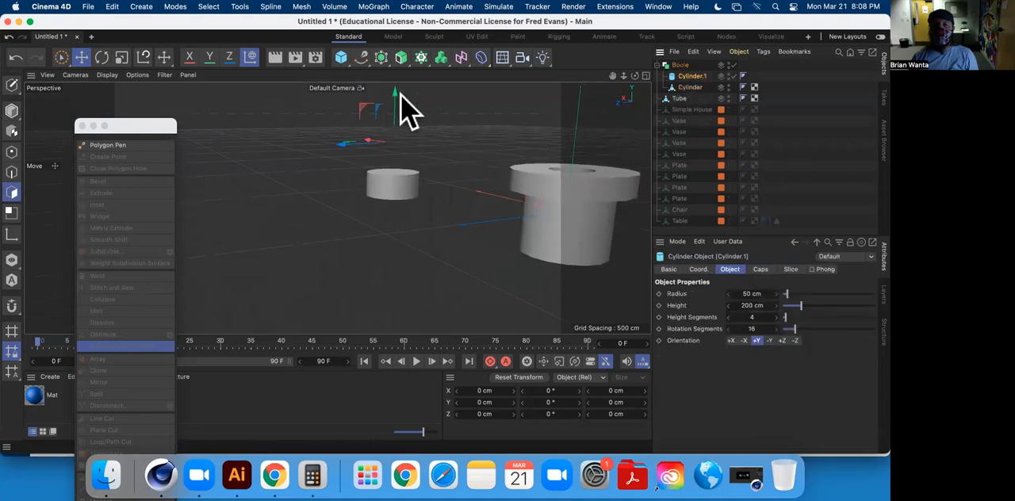
mouse_move(394, 89)
mouse_down()
mouse_move(399, 108)
mouse_move(404, 99)
mouse_up()
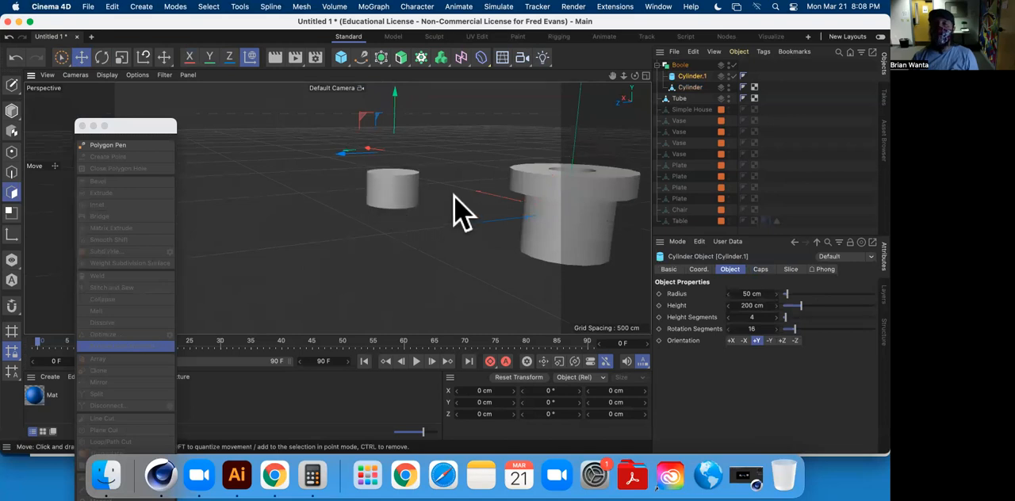
click(688, 87)
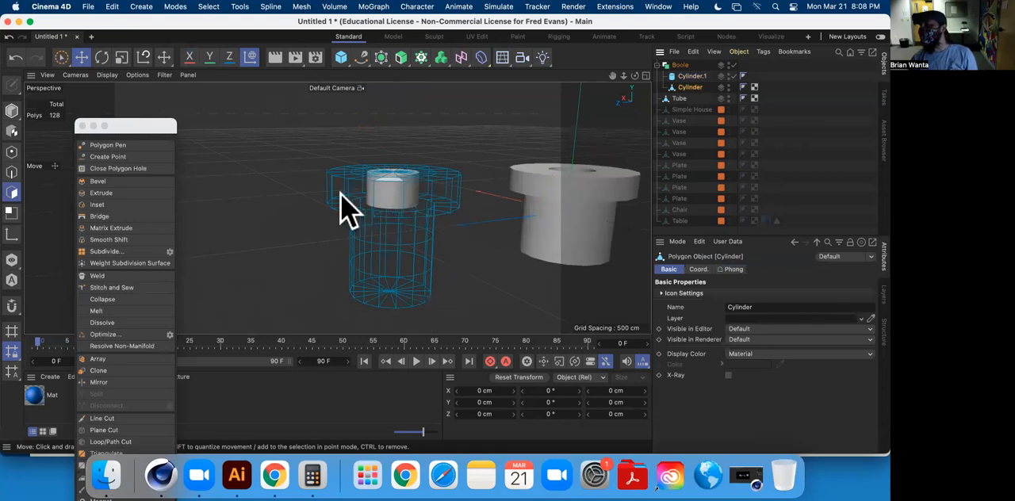
Try the A without B Boolean Type on the Boole.
click(680, 65)
click(801, 294)
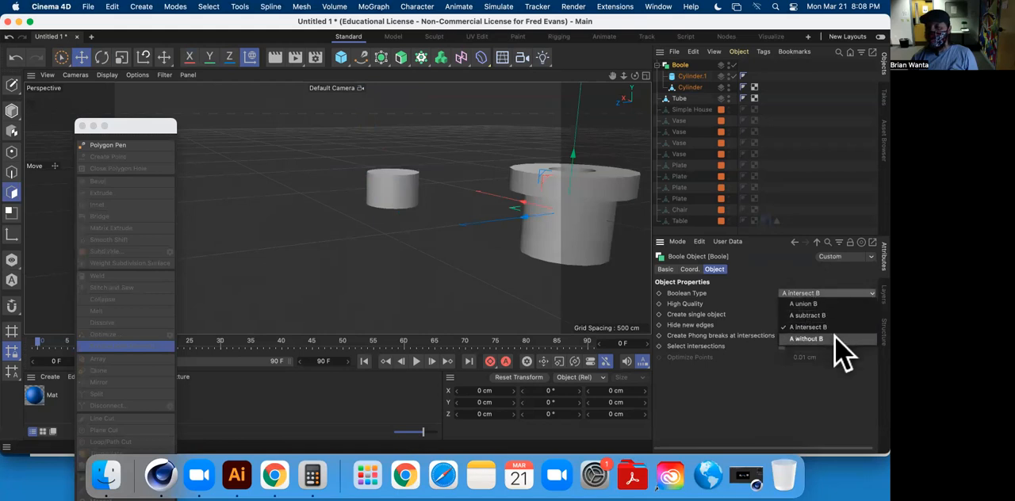
click(835, 336)
alt+drag(409, 197, 428, 230)
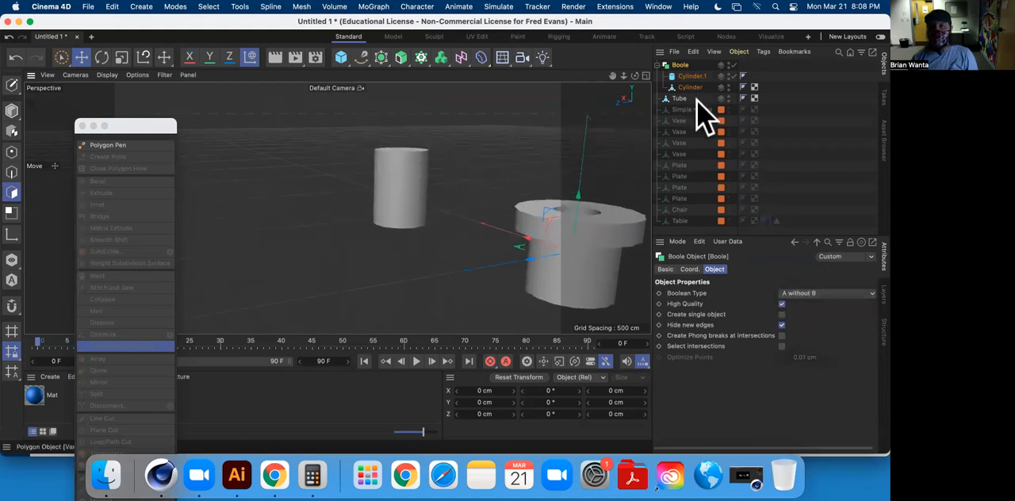
Reorder the Boole's children so the rimmed Cylinder comes before Cylinder.1.
click(690, 87)
alt+drag(363, 216, 437, 290)
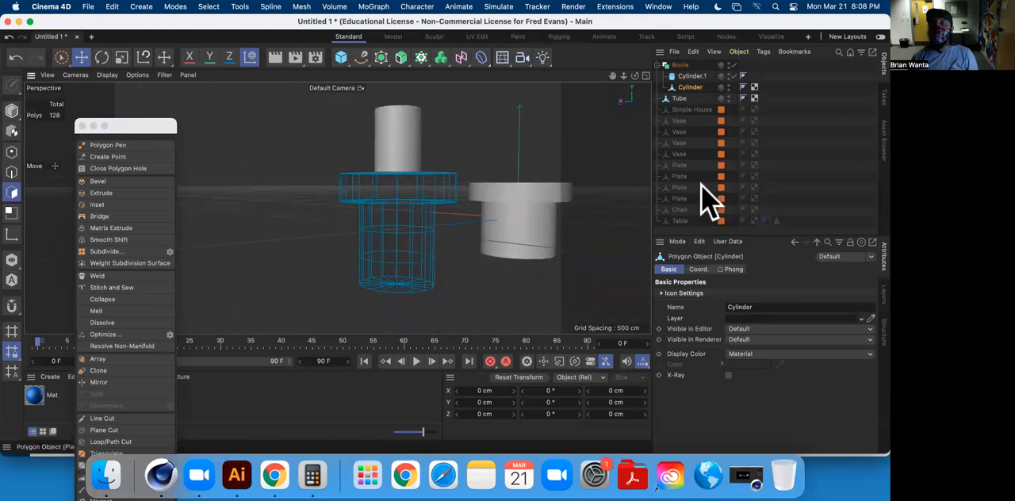
alt+drag(436, 214, 483, 267)
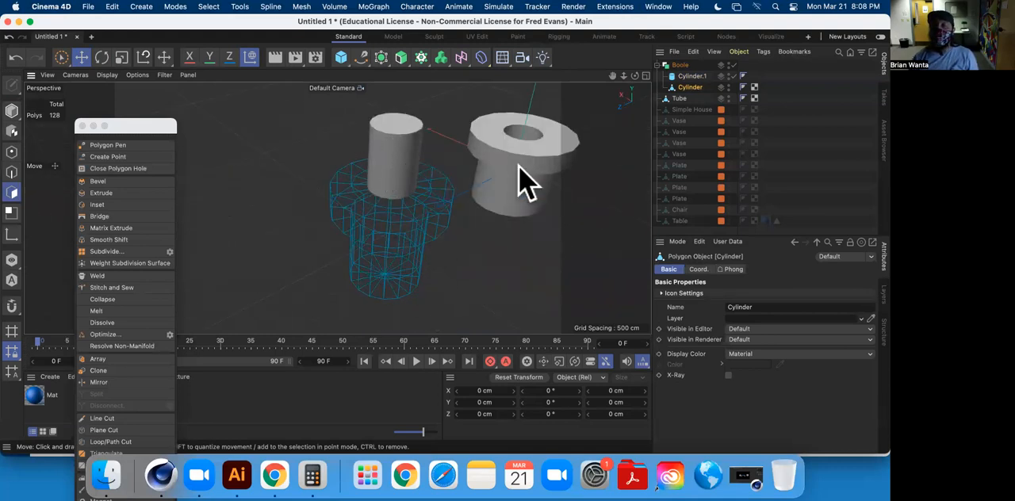
drag(695, 89, 693, 73)
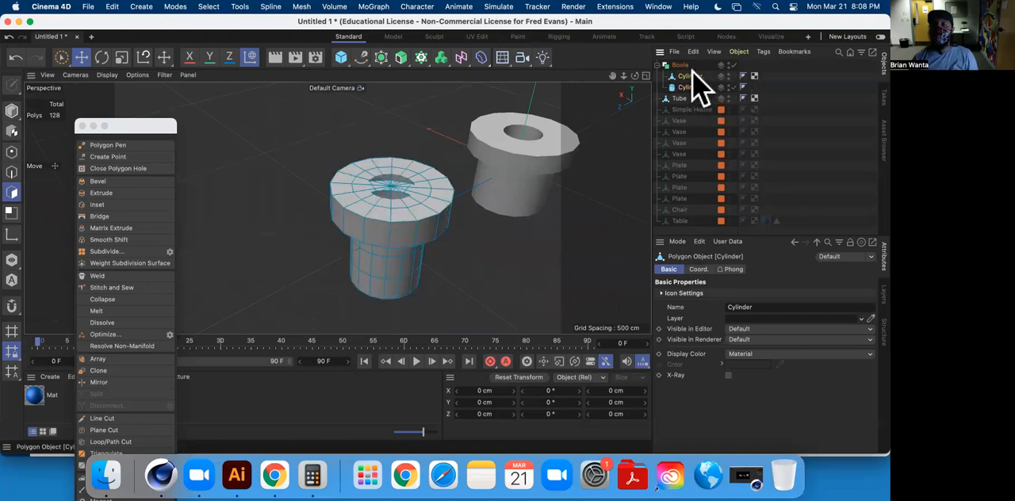
Set the Boole's Boolean Type to A subtract B so Cylinder.1 cuts a hole in the rimmed Cylinder.
click(681, 65)
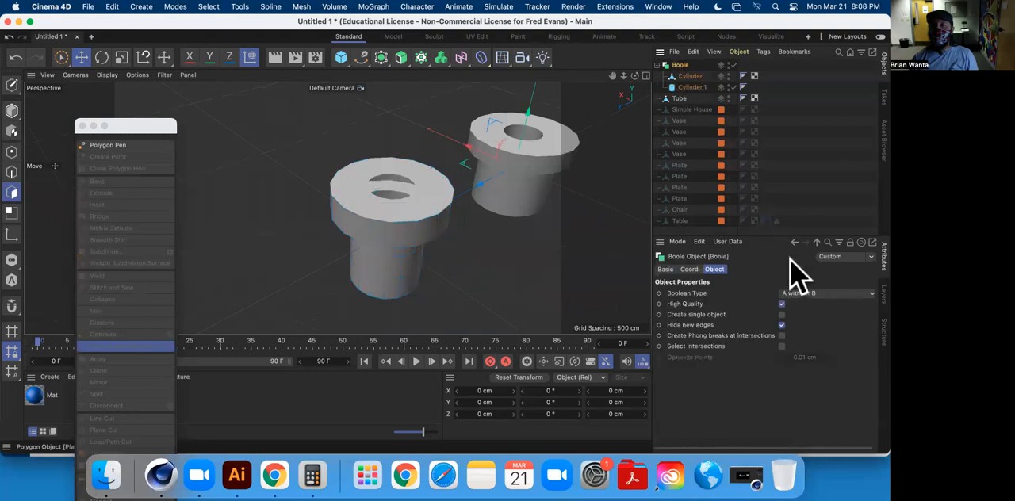
click(807, 294)
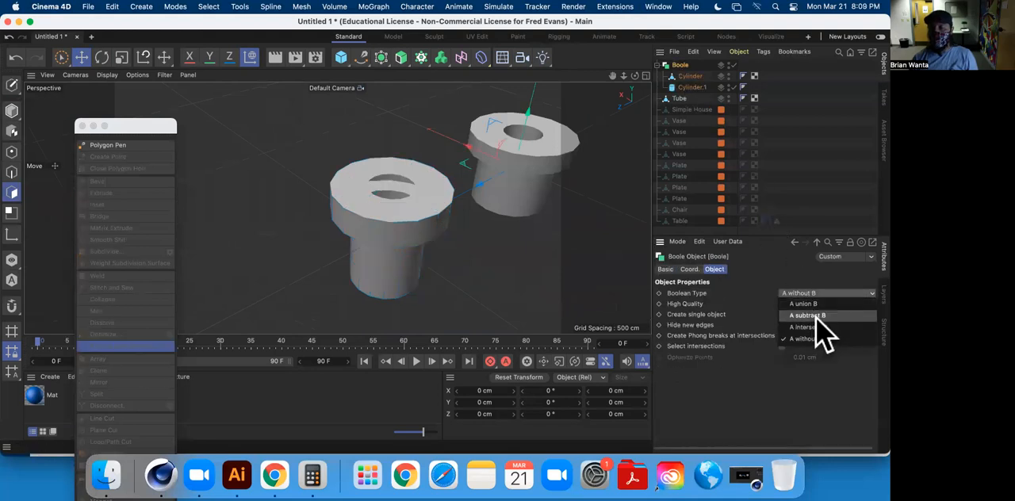
click(815, 316)
alt+drag(603, 283, 650, 131)
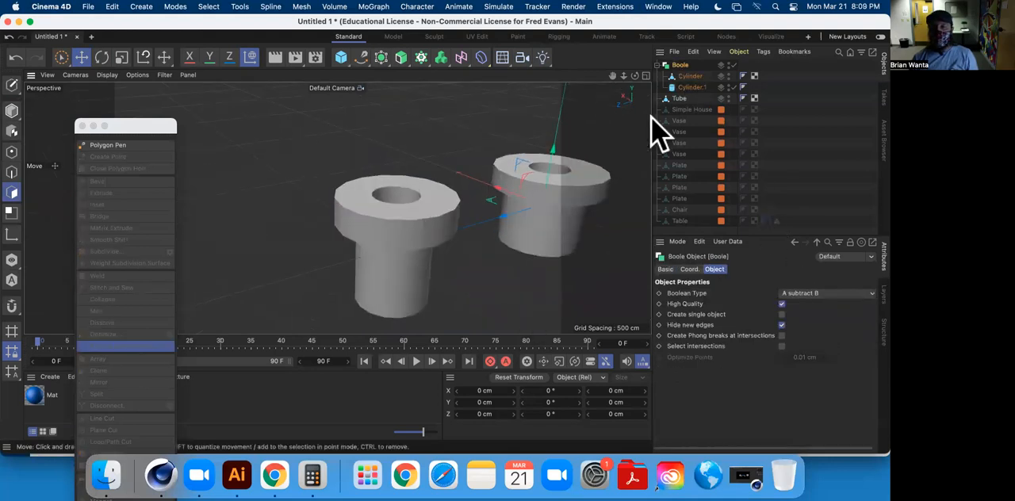
Adjust the height of Cylinder.1 in the pipe and switch the Boole off and on to check the cut.
click(690, 87)
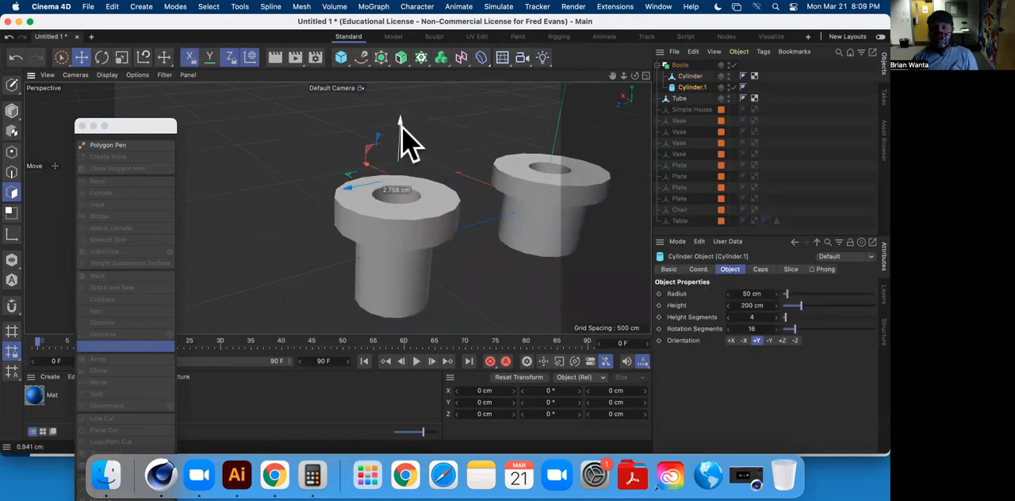
alt+drag(422, 140, 611, 132)
click(733, 65)
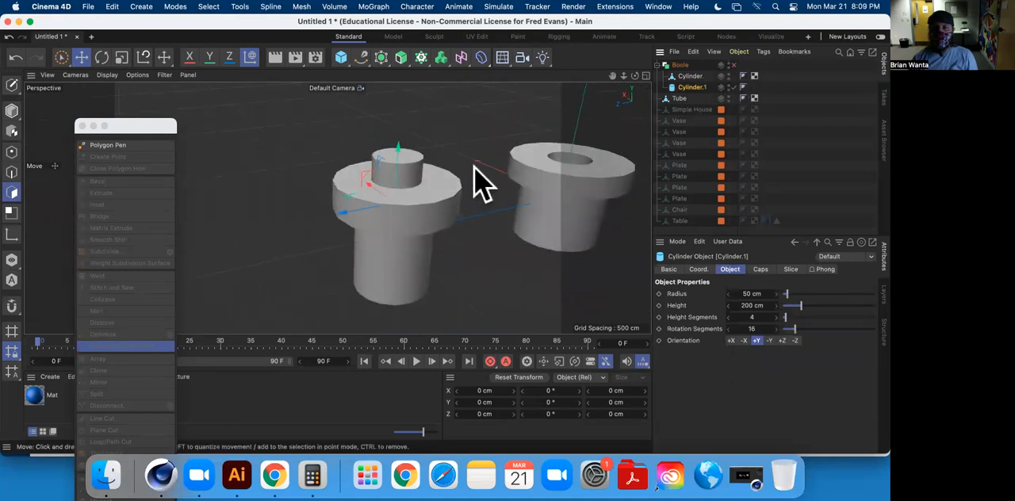
click(734, 65)
alt+drag(415, 220, 460, 252)
mouse_move(456, 210)
alt+mouse_down()
mouse_move(471, 175)
mouse_move(394, 150)
mouse_move(407, 174)
mouse_move(464, 194)
alt+mouse_up()
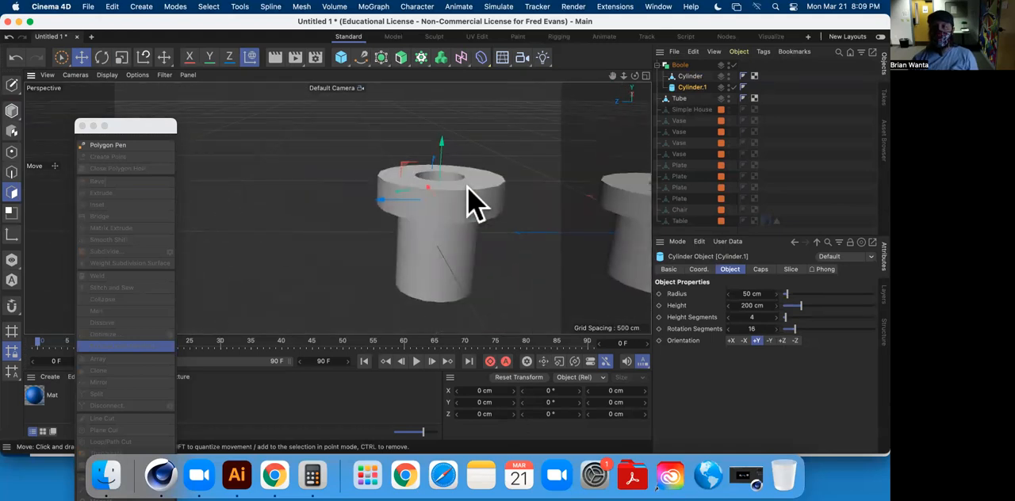
Raise Cylinder.1 clear of the pipe to a Y position of about 265.59 cm and keyframe that position at frame 0.
click(680, 65)
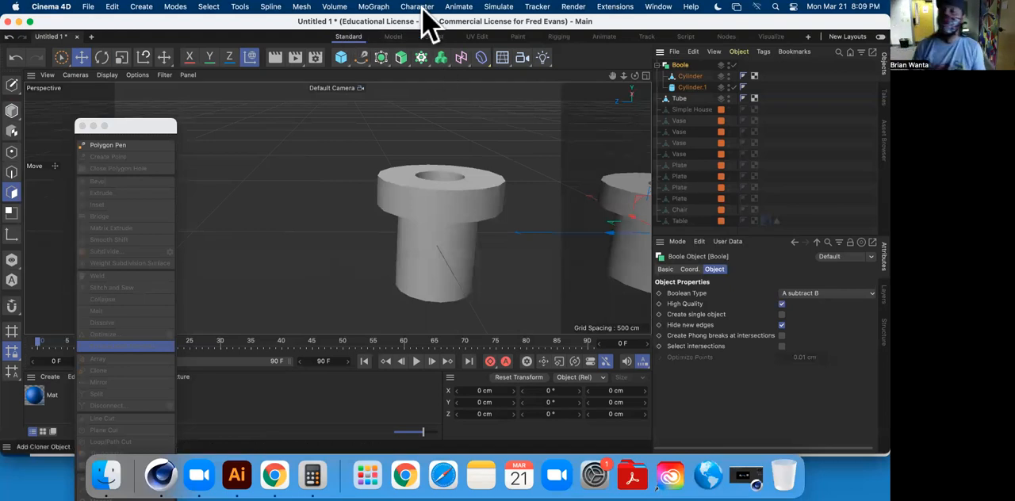
click(682, 88)
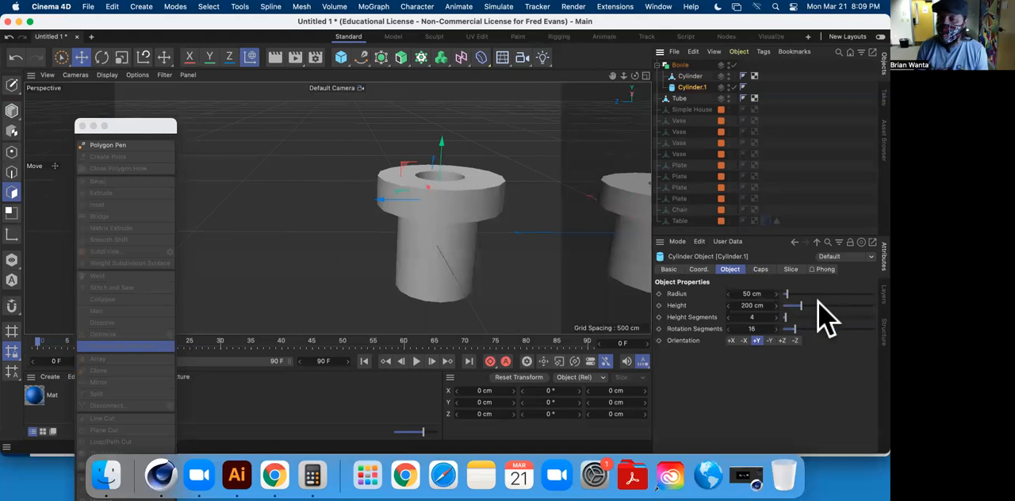
click(701, 270)
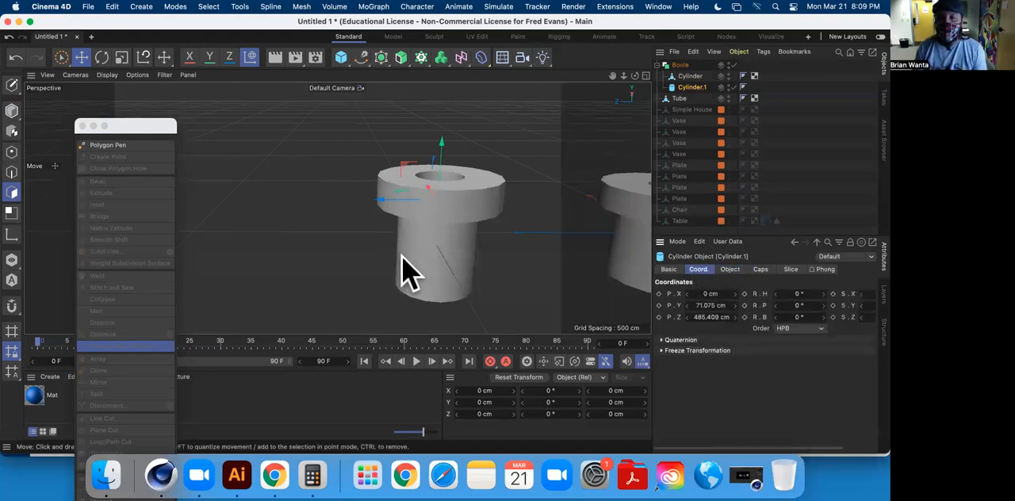
drag(452, 151, 448, 95)
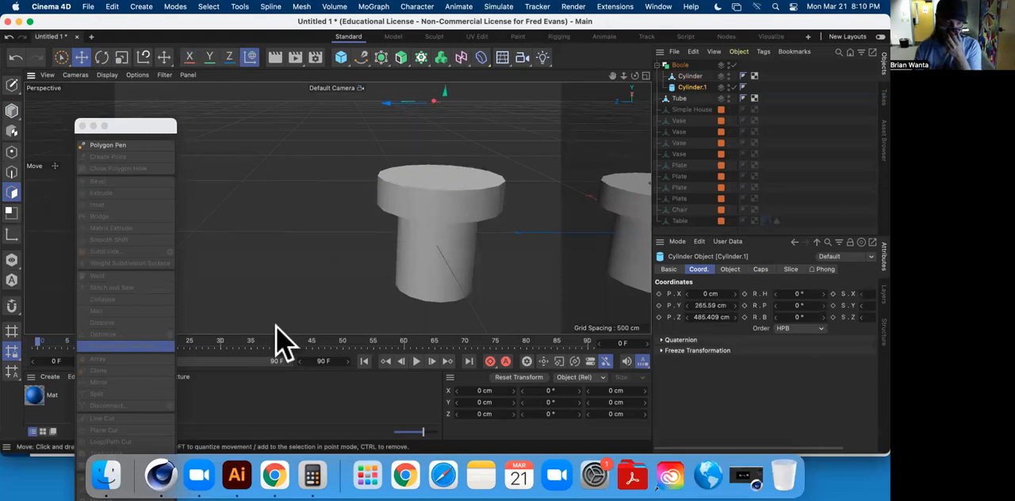
click(659, 305)
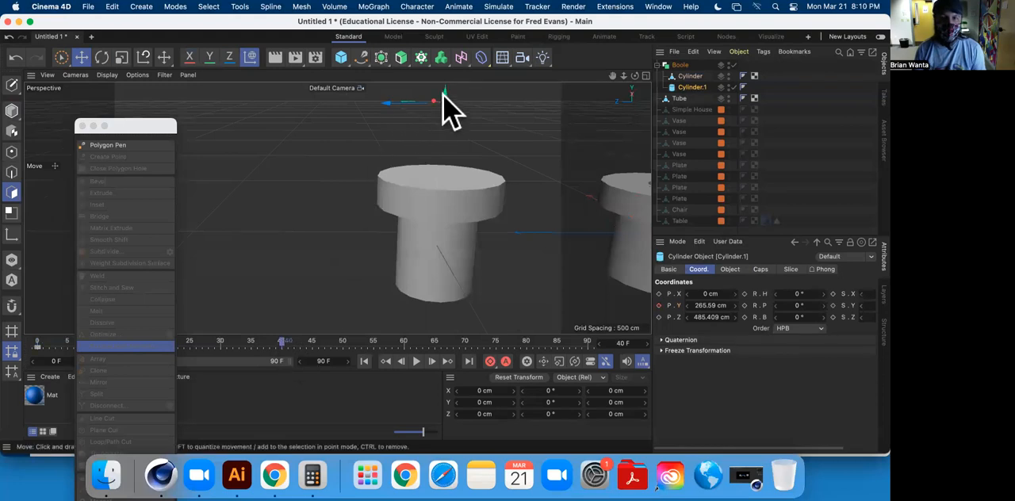
At frame 40, lower Cylinder.1 into the pipe to about 40.3 cm and keyframe its Y position.
drag(452, 120, 449, 220)
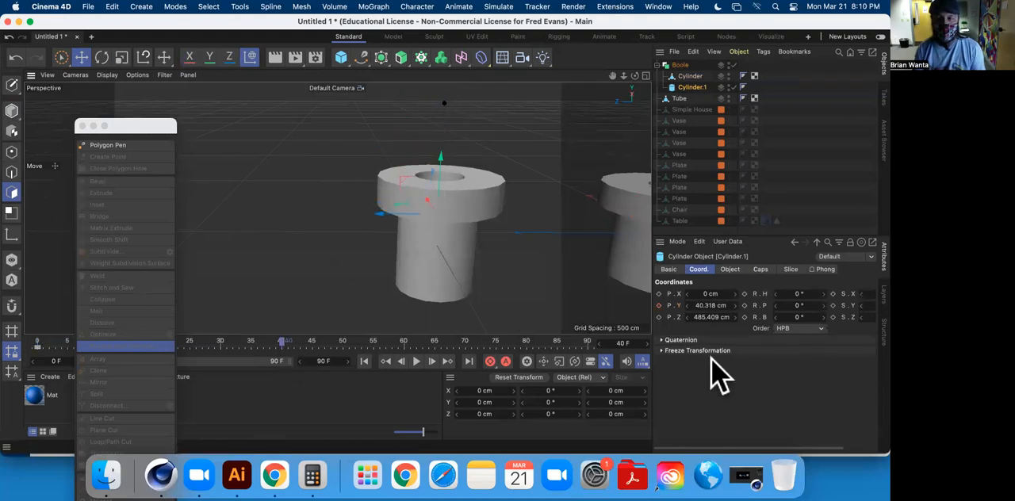
click(658, 305)
Scrub through the early frames to preview the animated cut, moving the floating modeling palette off the timeline.
drag(385, 343, 138, 370)
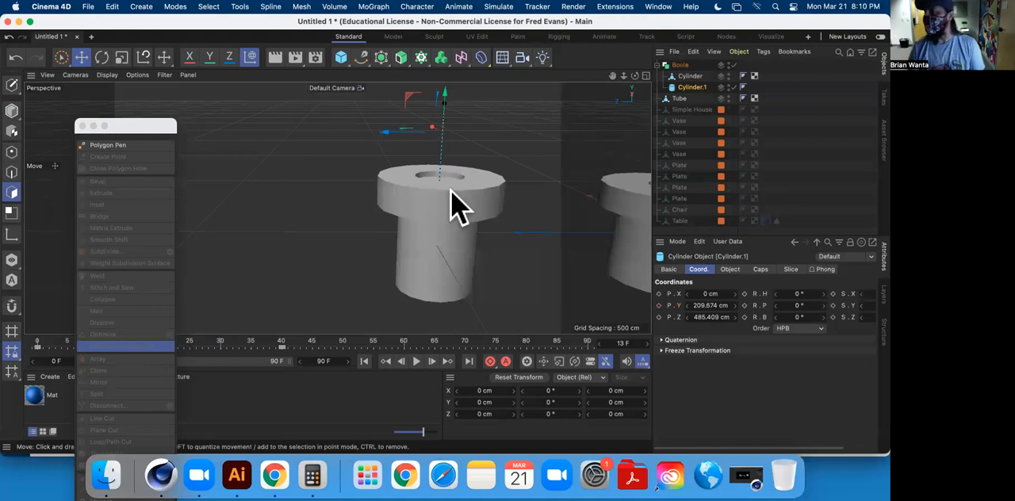
drag(144, 127, 806, 122)
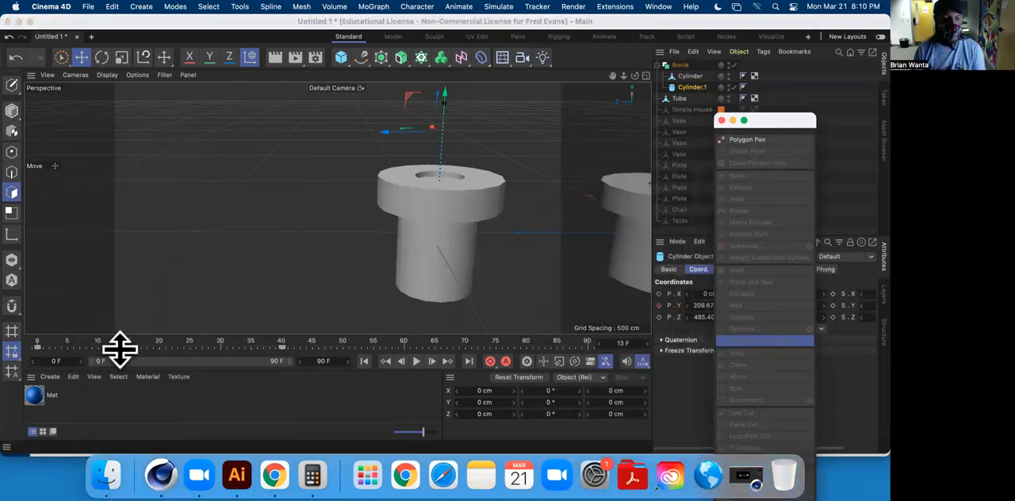
click(117, 343)
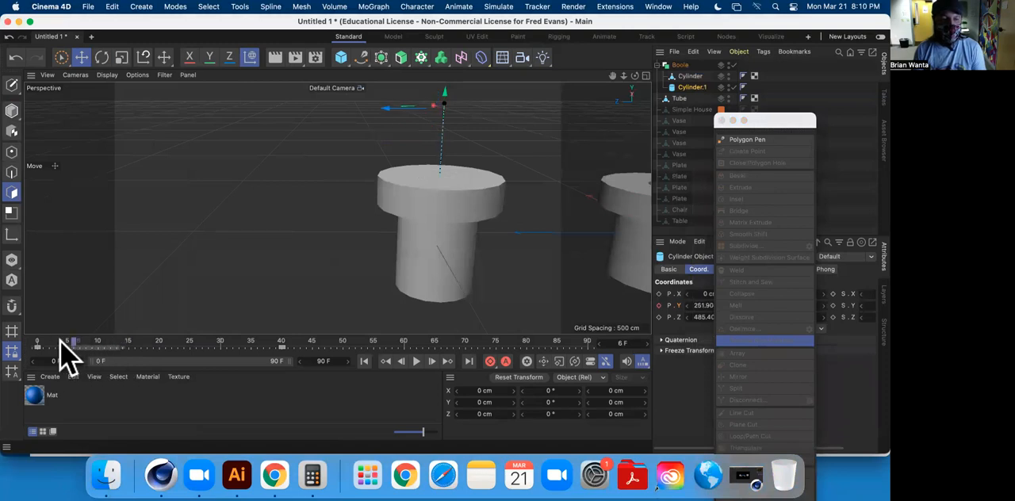
click(132, 345)
drag(117, 359, 144, 361)
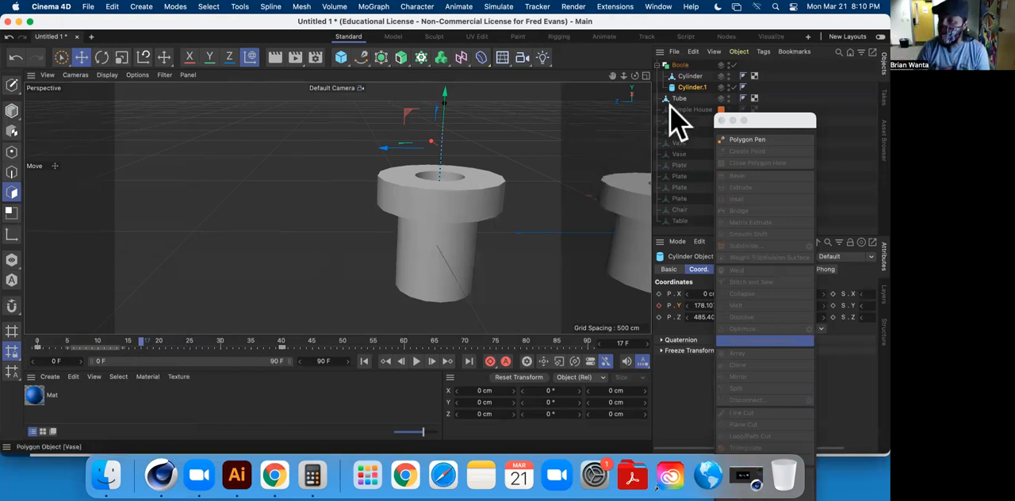
Undo the last change and scrub the timeline from frame 5 to frame 25 to preview the hole deepening.
key(c)
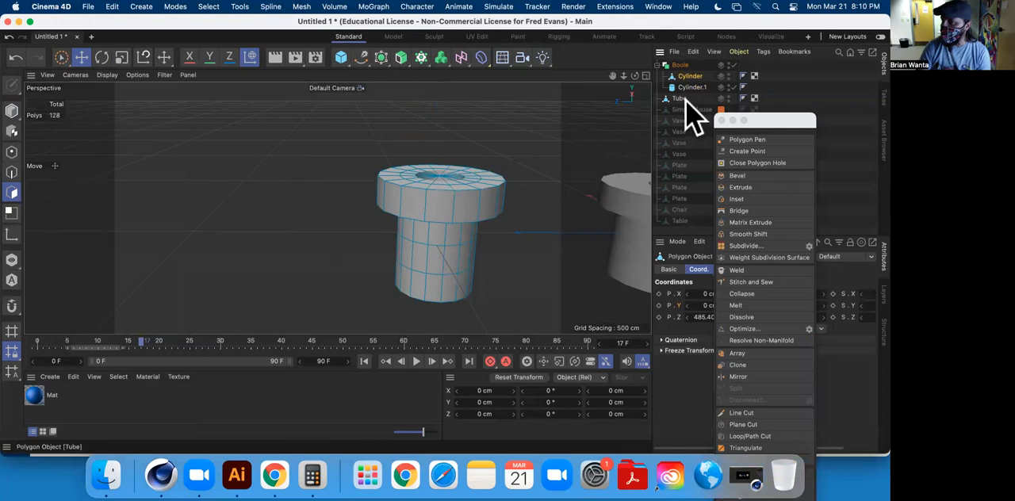
key(super+z)
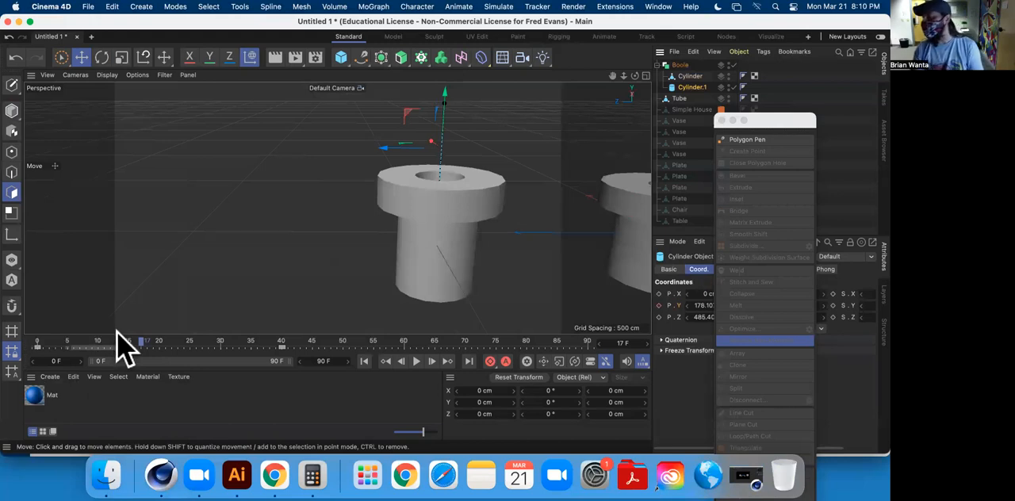
click(67, 342)
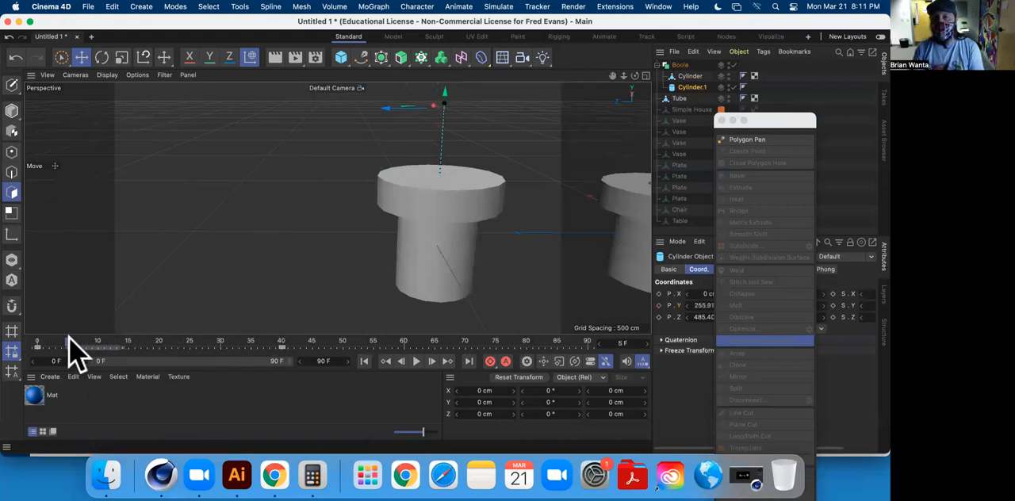
drag(68, 337, 191, 336)
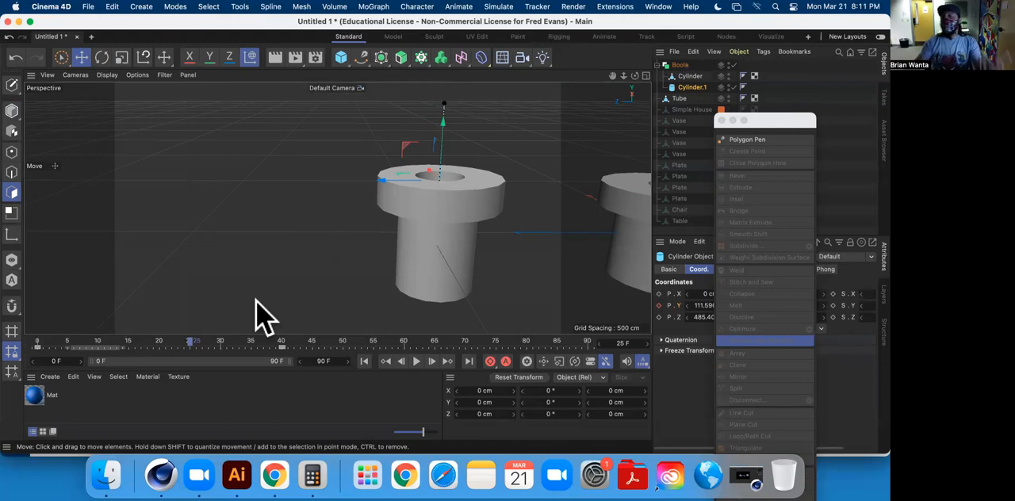
Move the floating modeling palette back over the viewport, inspect the hollowed pipe and show the Boole's object properties.
drag(784, 135, 257, 153)
alt+middle_drag(439, 178, 357, 206)
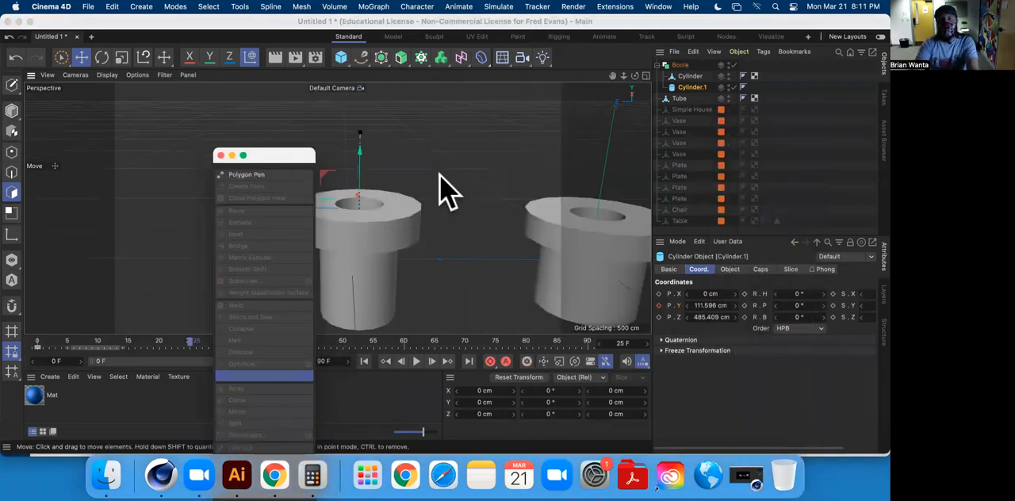
alt+middle_drag(415, 172, 476, 158)
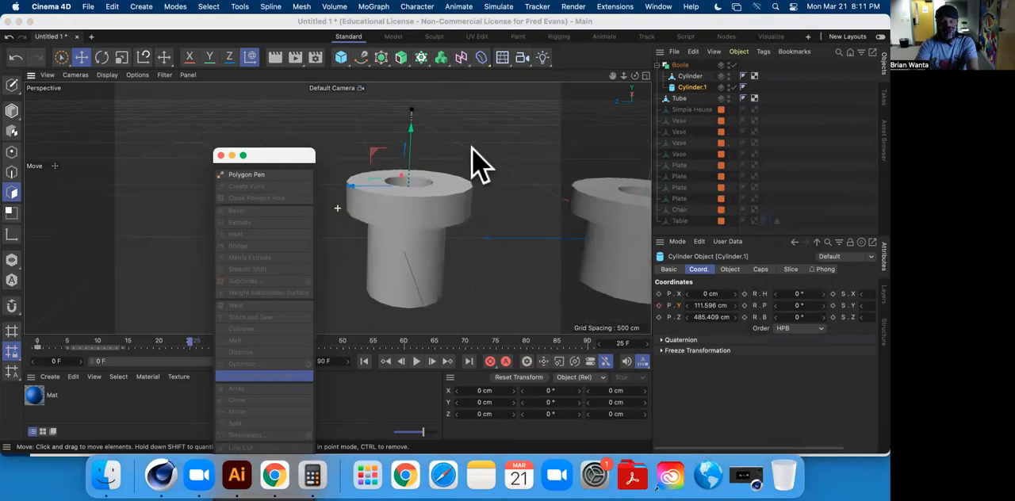
click(674, 67)
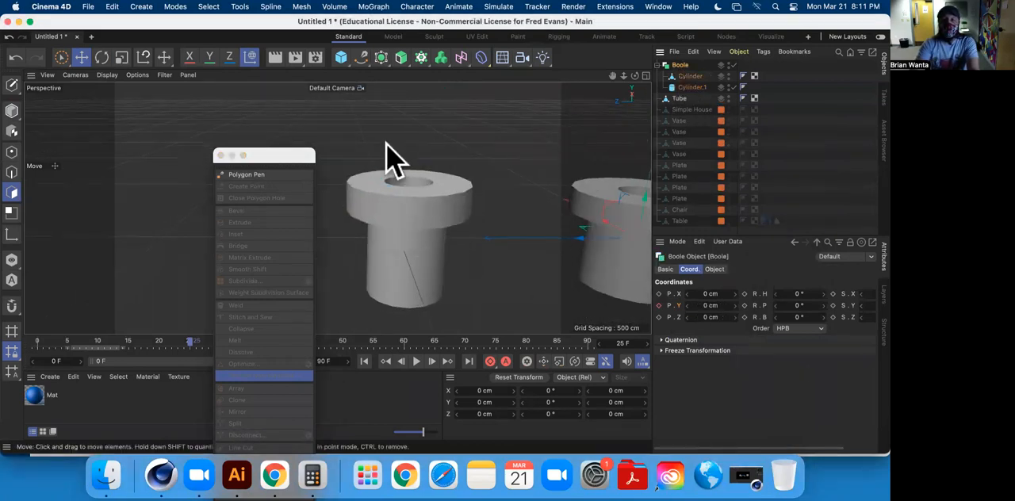
alt+middle_drag(460, 155, 431, 155)
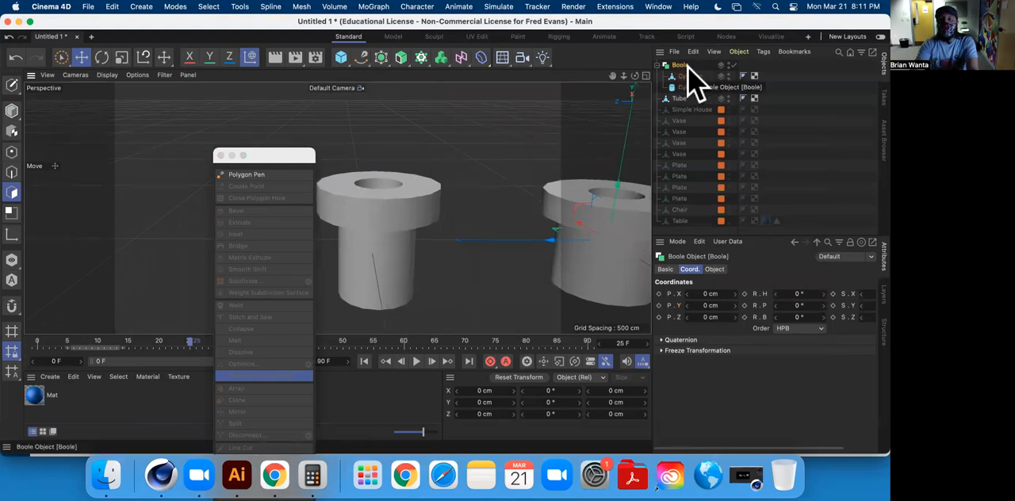
click(714, 269)
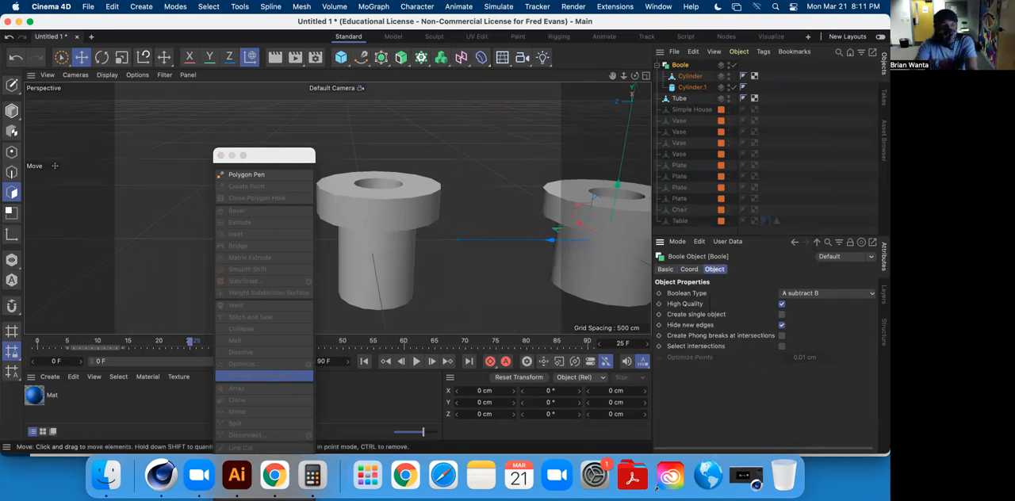
Make the Boole editable and select both cylinders inside the resulting null.
click(11, 85)
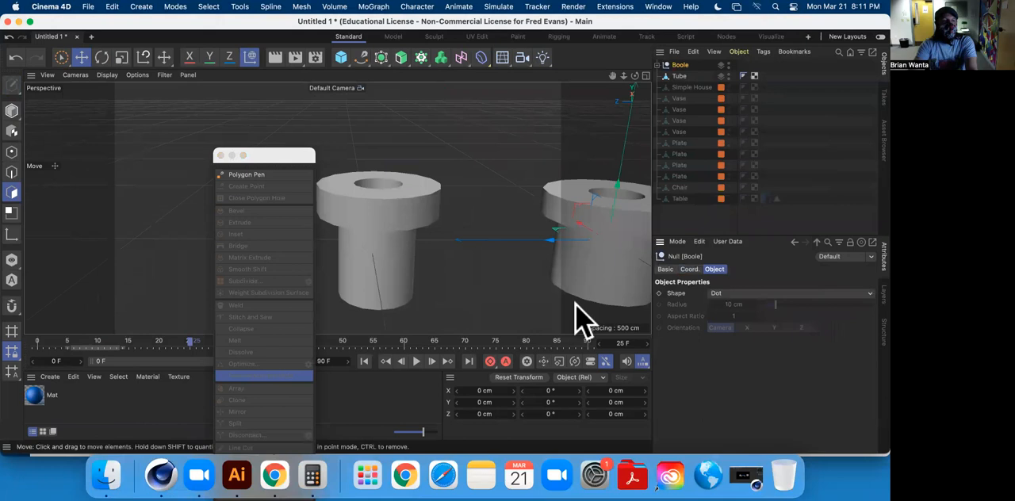
click(657, 65)
click(691, 77)
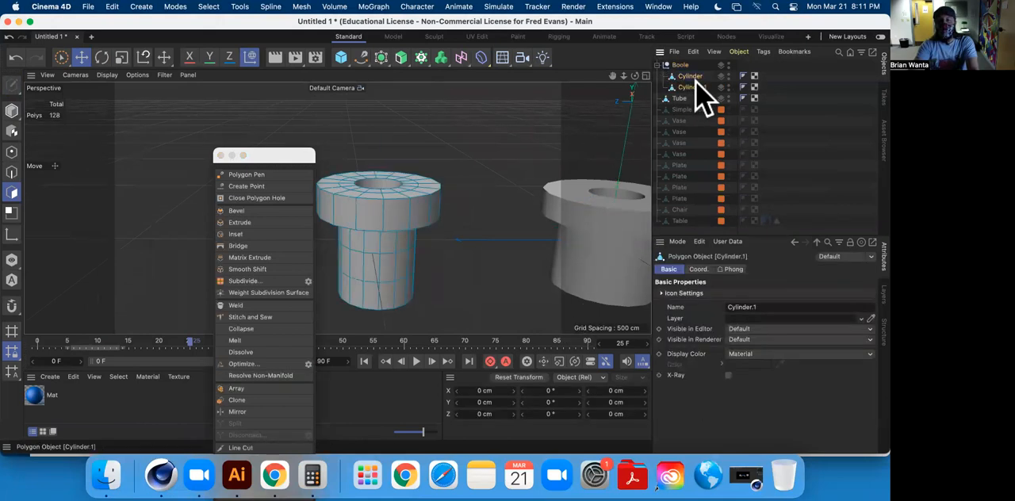
click(695, 76)
shift+click(694, 84)
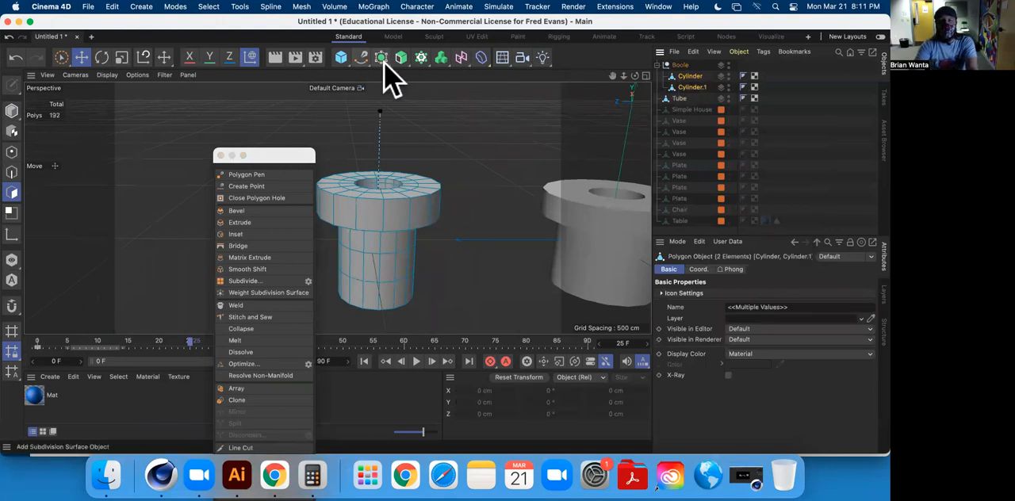
Place both cylinders under a new Connect object and make it editable to merge them into one mesh.
drag(389, 75, 526, 143)
click(691, 88)
shift+click(692, 98)
drag(692, 97, 669, 69)
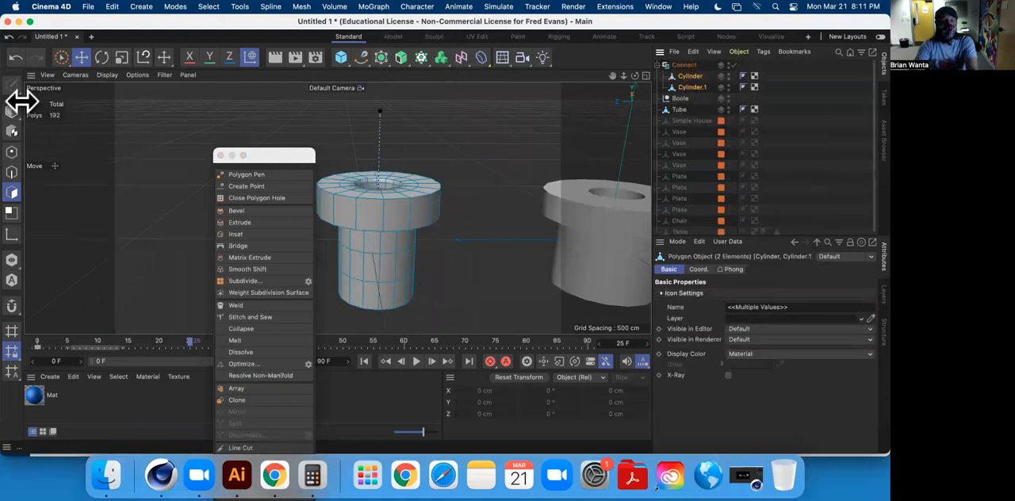
click(684, 65)
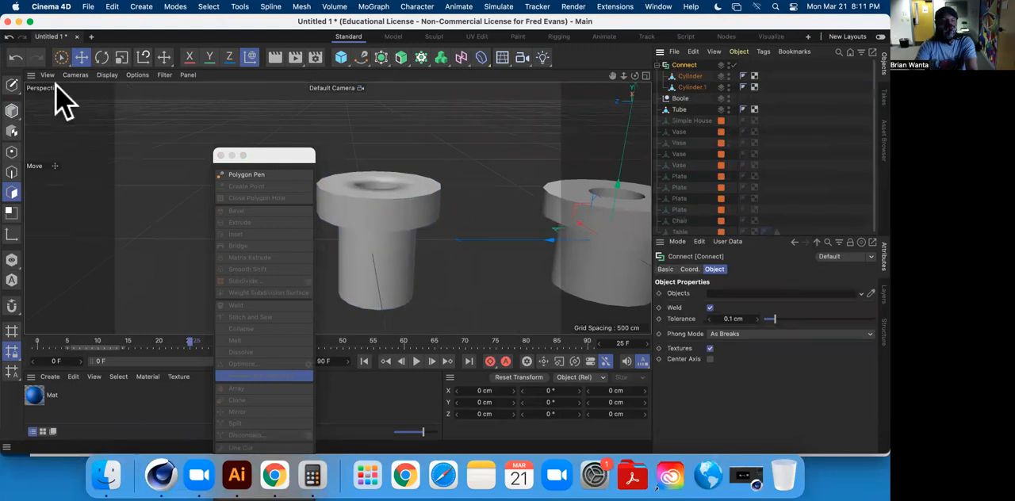
click(12, 86)
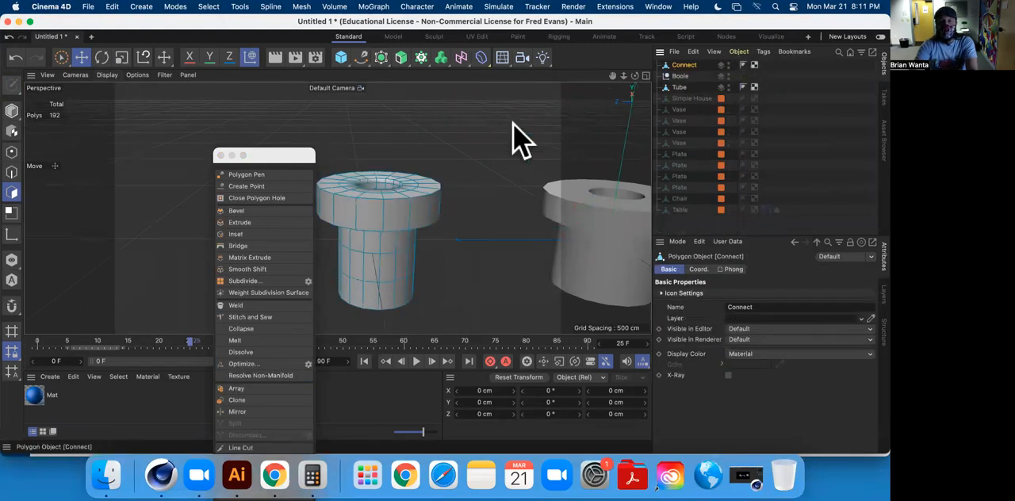
Delete the leftover empty Boole null from the scene.
mouse_move(494, 164)
alt+mouse_down()
mouse_move(494, 227)
mouse_move(534, 256)
mouse_move(483, 157)
alt+mouse_up()
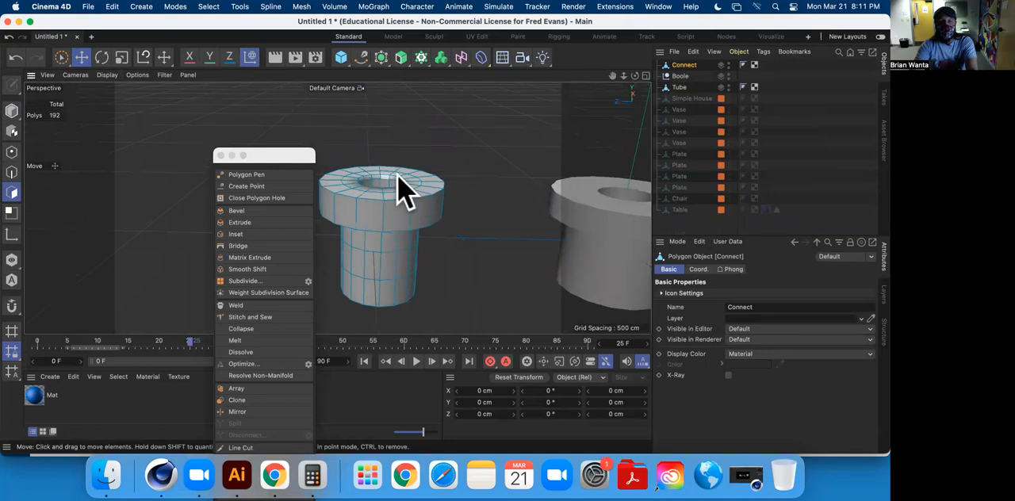
click(680, 76)
key(BackSpace)
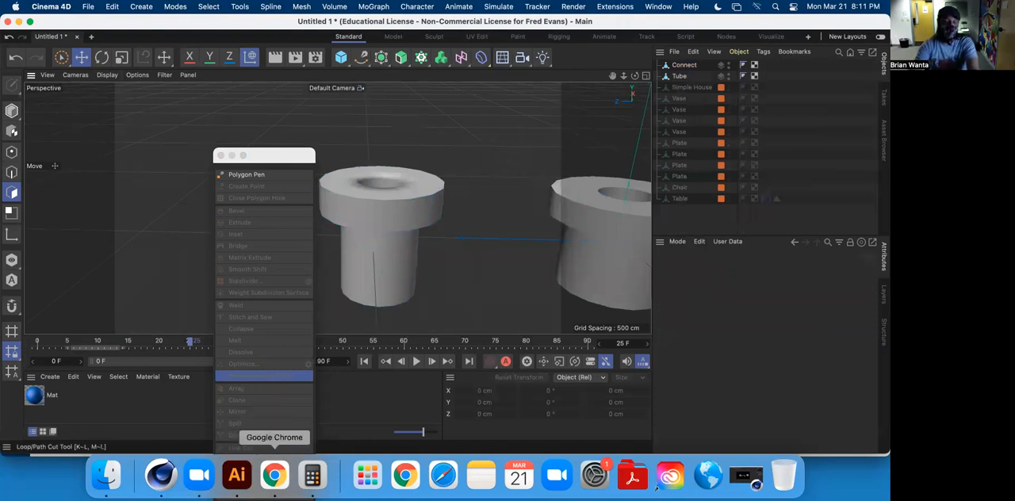
Switch to Chrome and search Google Images for "pitchfork" in a new tab.
right_click(275, 476)
click(274, 476)
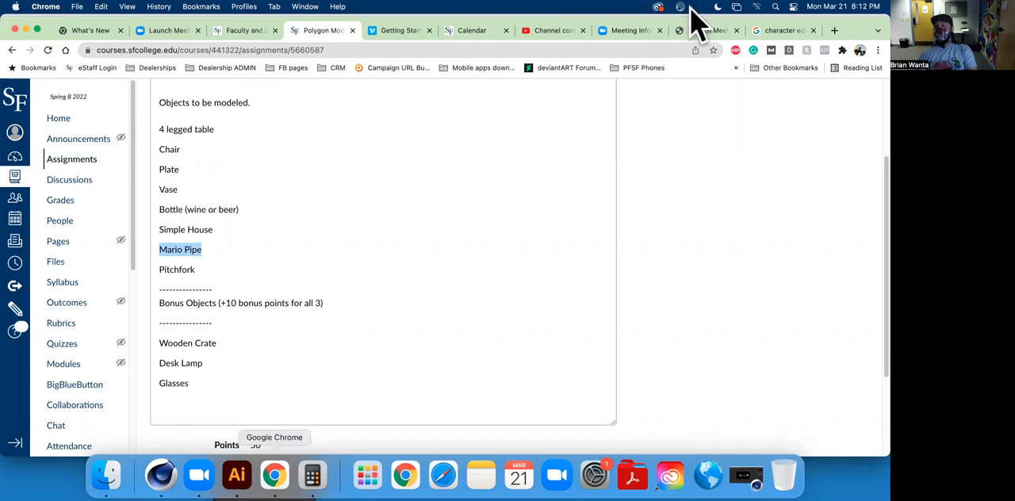
click(835, 30)
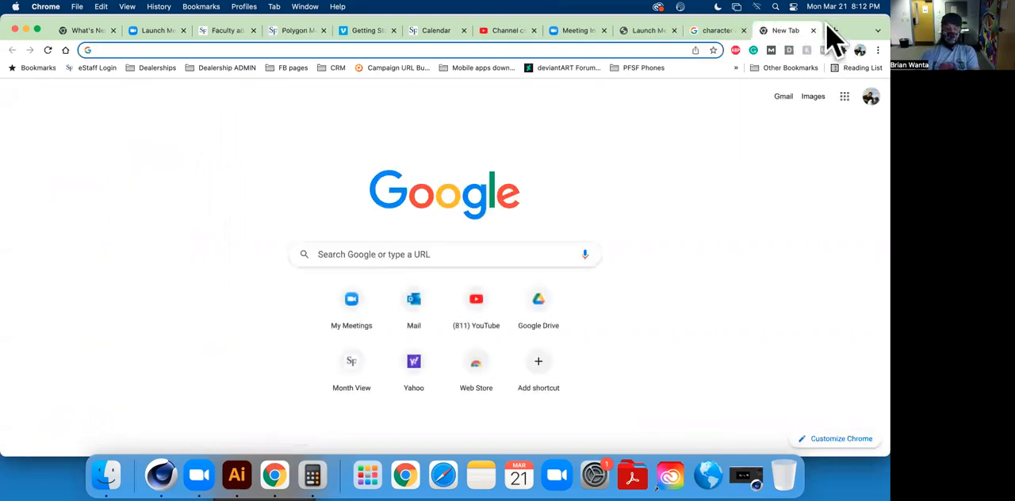
text(o)
key(BackSpace)
key(BackSpace)
text(pitchfor)
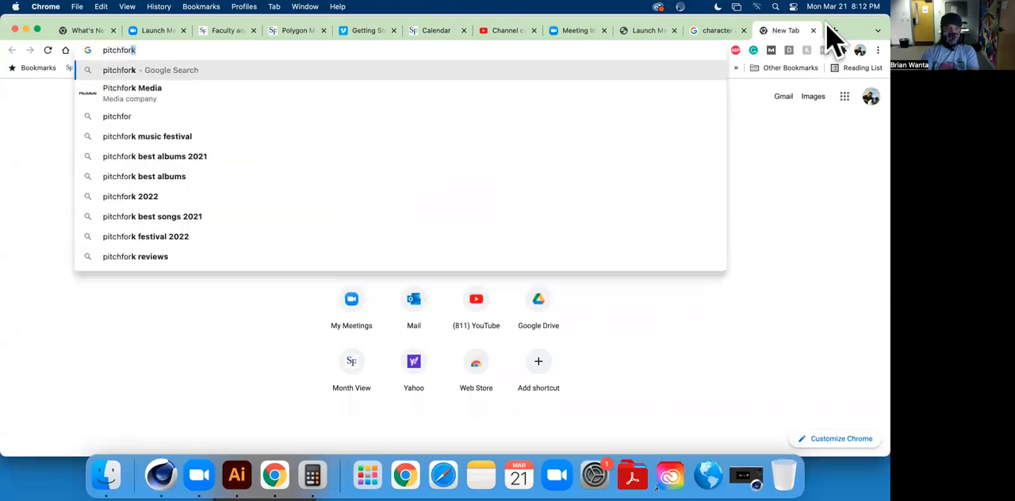
key(Return)
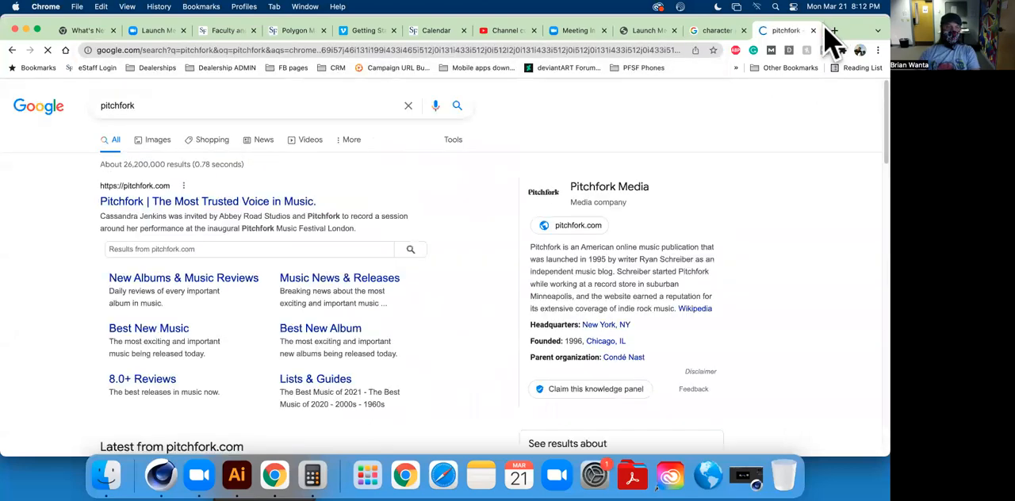
click(157, 140)
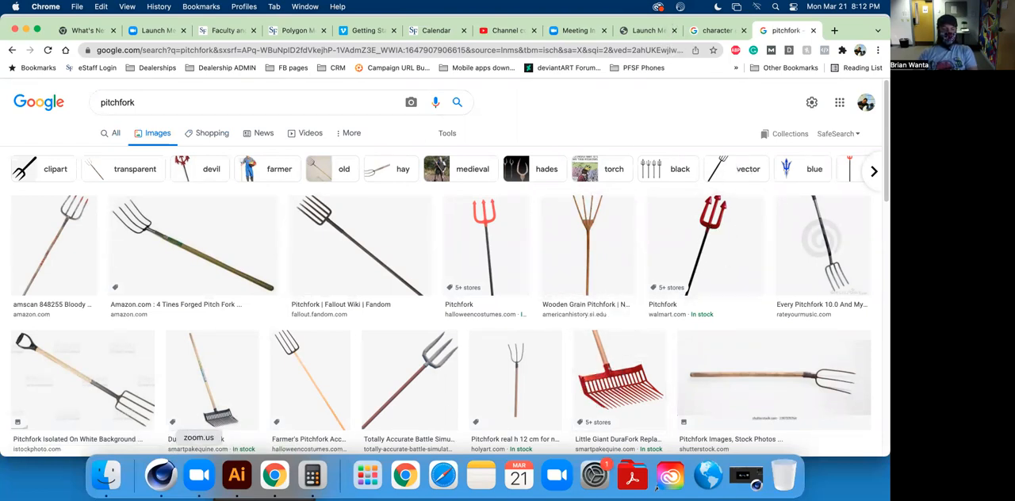
Switch back to Cinema 4D and rename both the Connect and Tube objects as Mario Pipe.
click(161, 474)
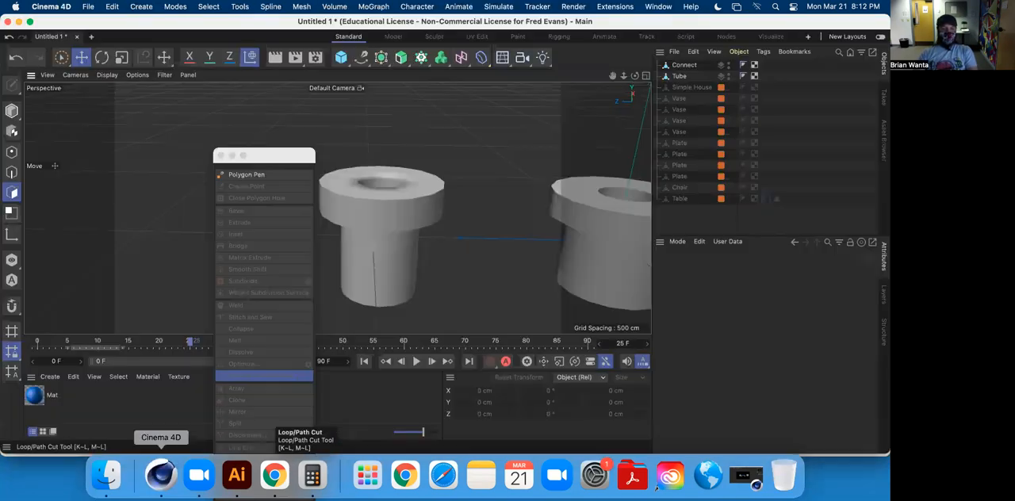
click(682, 66)
double_click(682, 65)
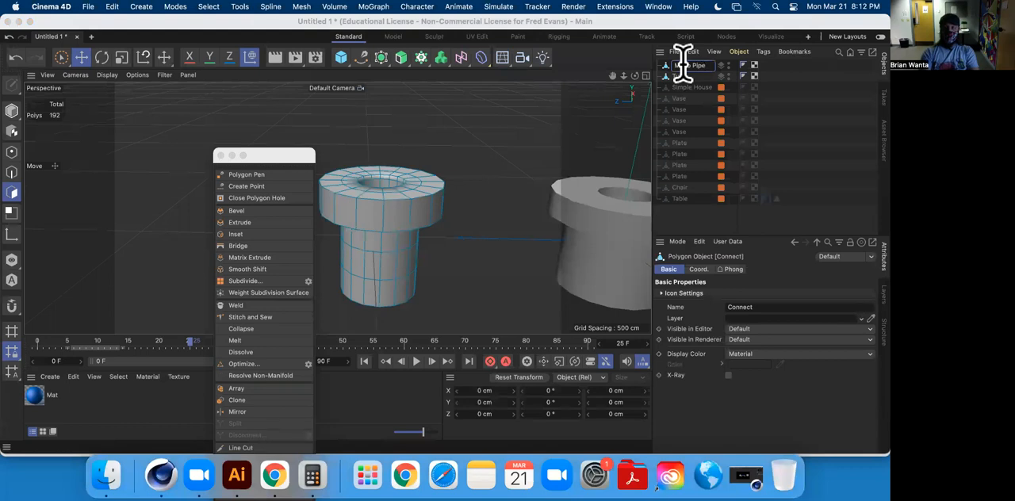
key(Tab)
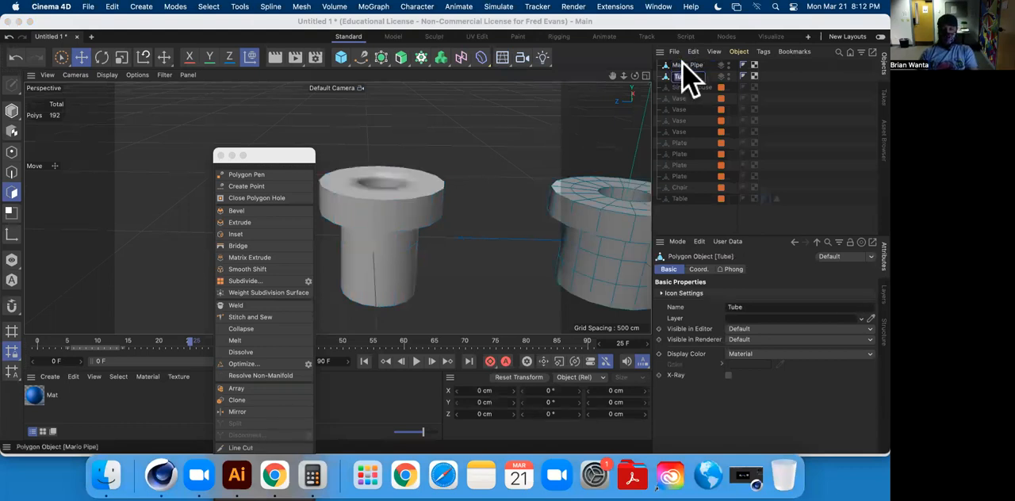
click(791, 87)
Add both Mario Pipe objects to the existing Table layer.
click(695, 66)
shift+click(687, 75)
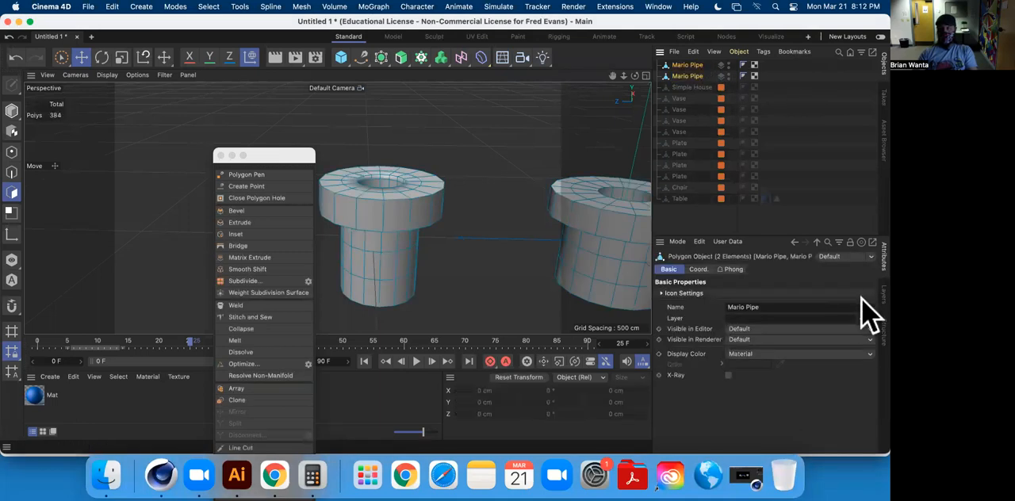
click(882, 293)
click(678, 242)
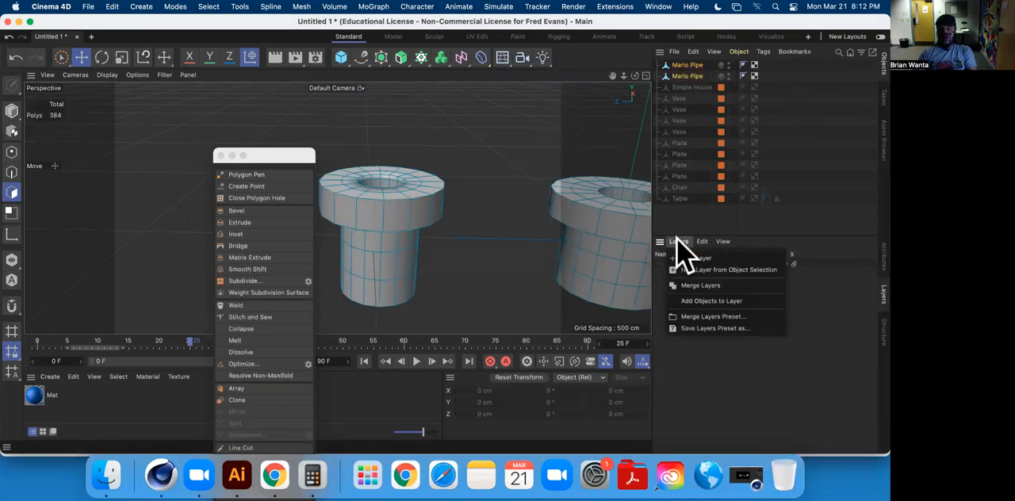
click(725, 301)
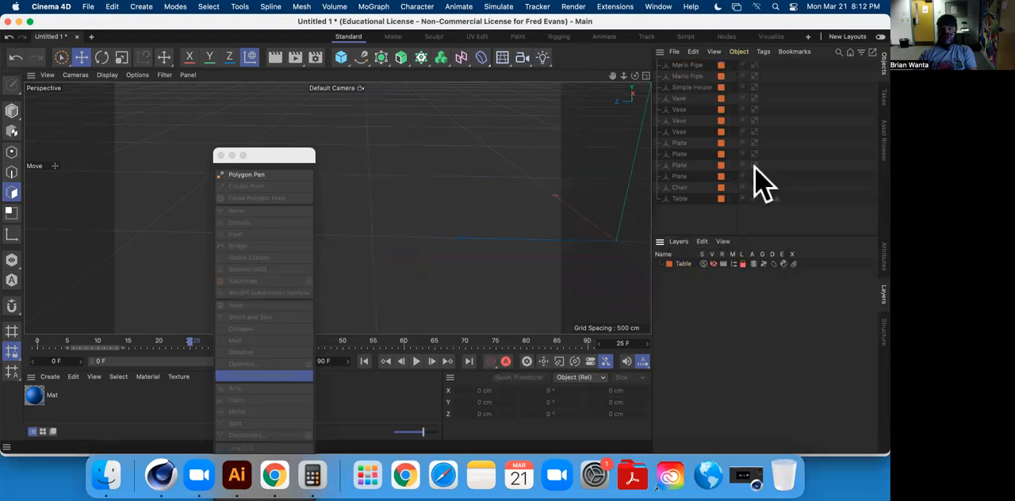
Move the floating modeling palette aside, add a cube for the pitchfork and make it editable.
drag(267, 155, 125, 108)
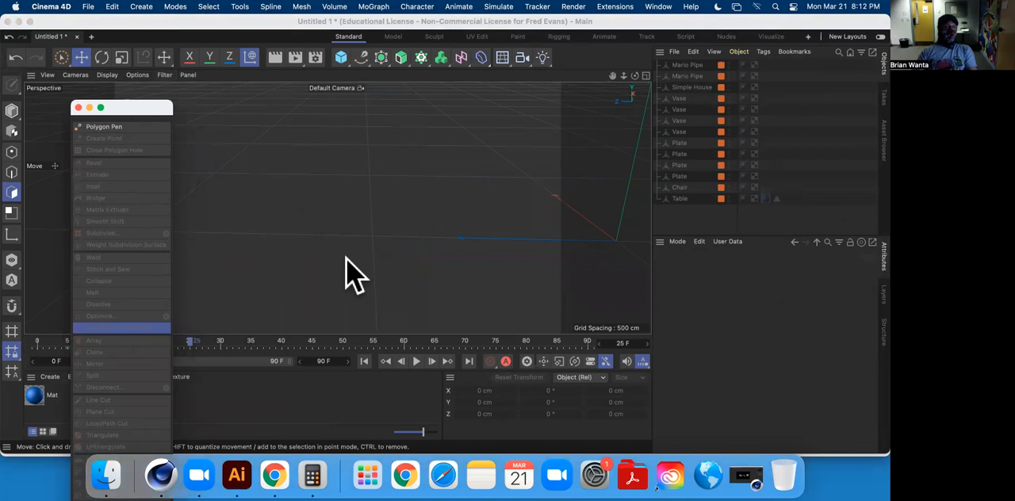
click(347, 69)
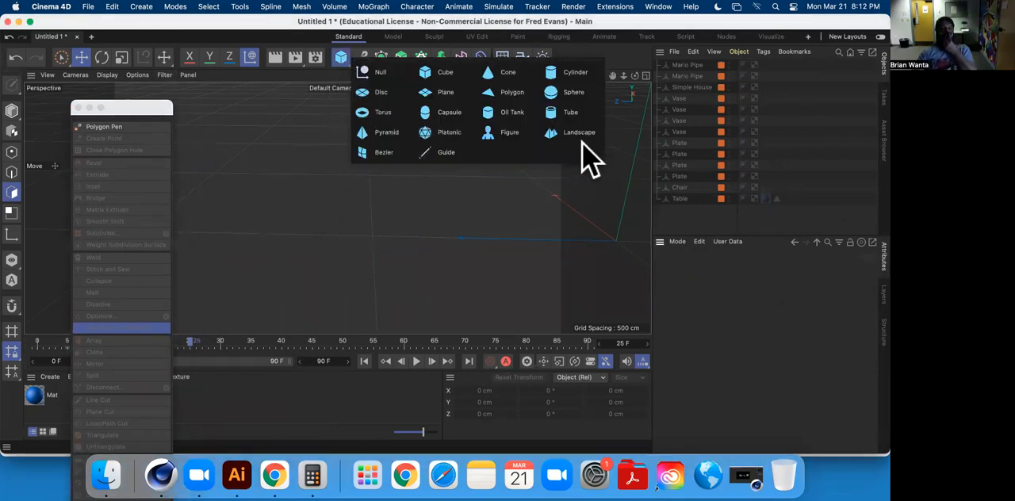
click(438, 75)
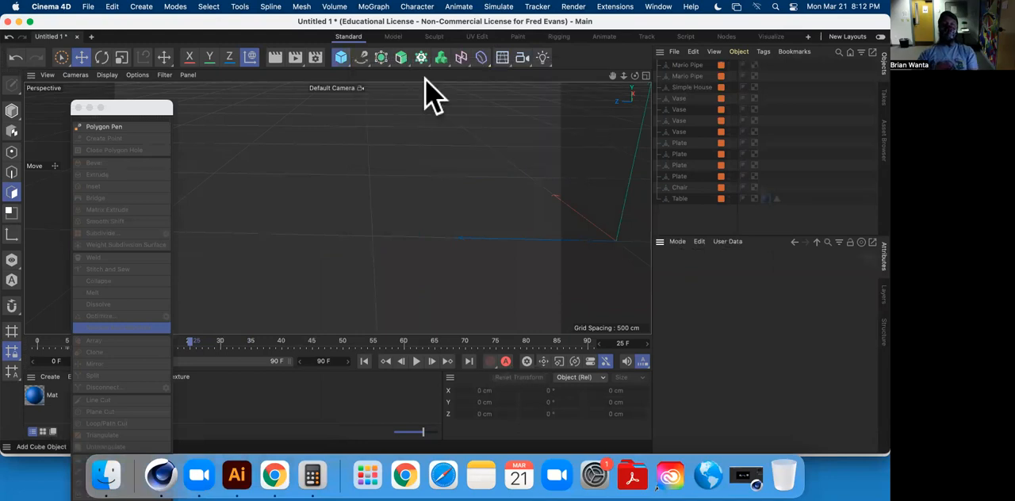
alt+middle_drag(338, 206, 223, 191)
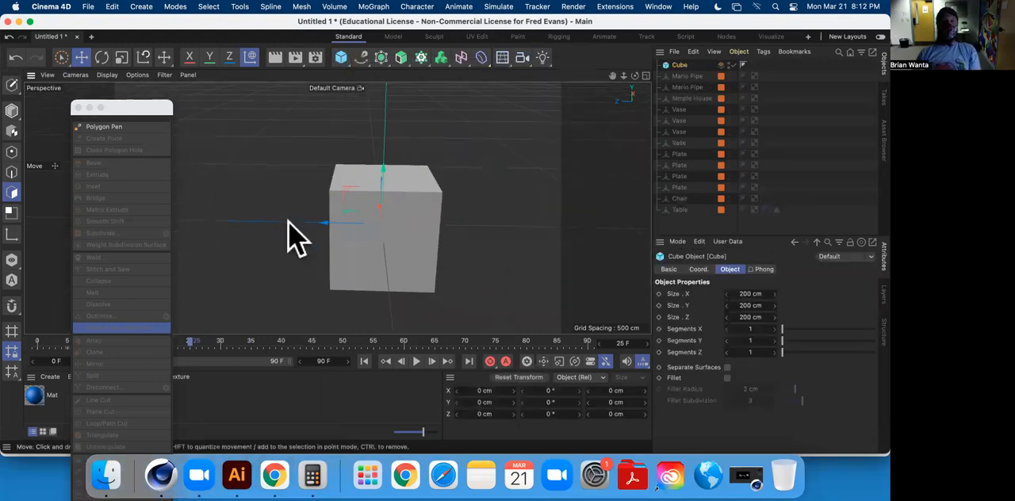
click(13, 84)
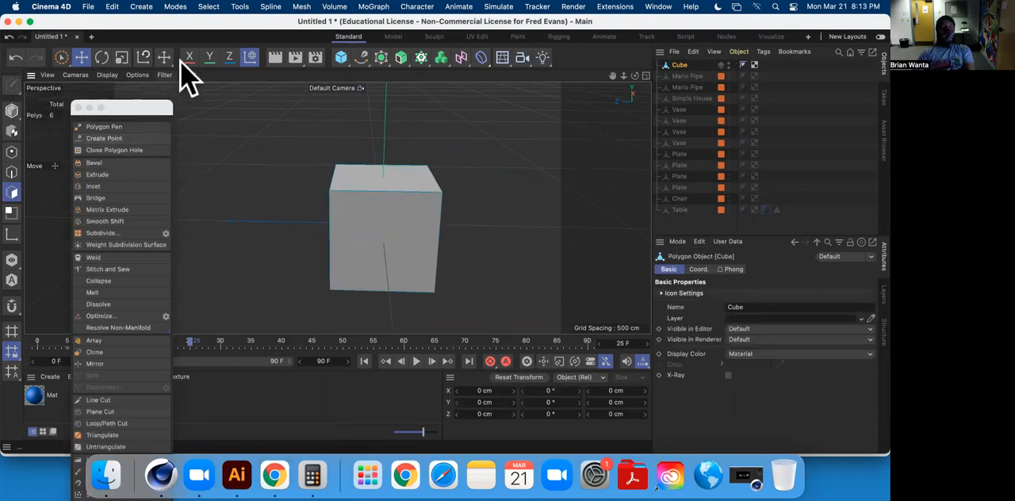
Scale the whole cube down to about 10.6 cm in X and Z to form a thin upright handle.
click(122, 58)
click(12, 111)
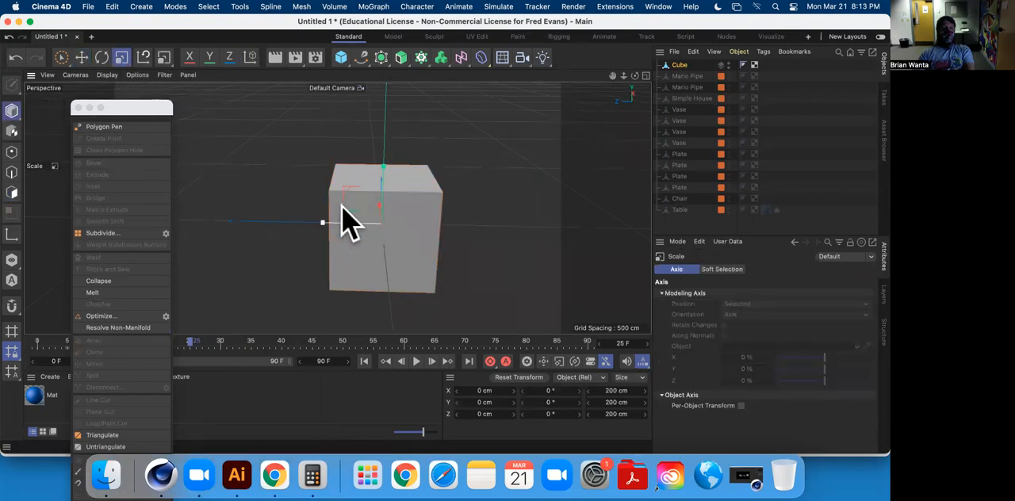
alt+drag(349, 225, 272, 270)
mouse_move(253, 233)
mouse_down()
mouse_move(245, 256)
mouse_move(150, 336)
mouse_move(253, 230)
mouse_up()
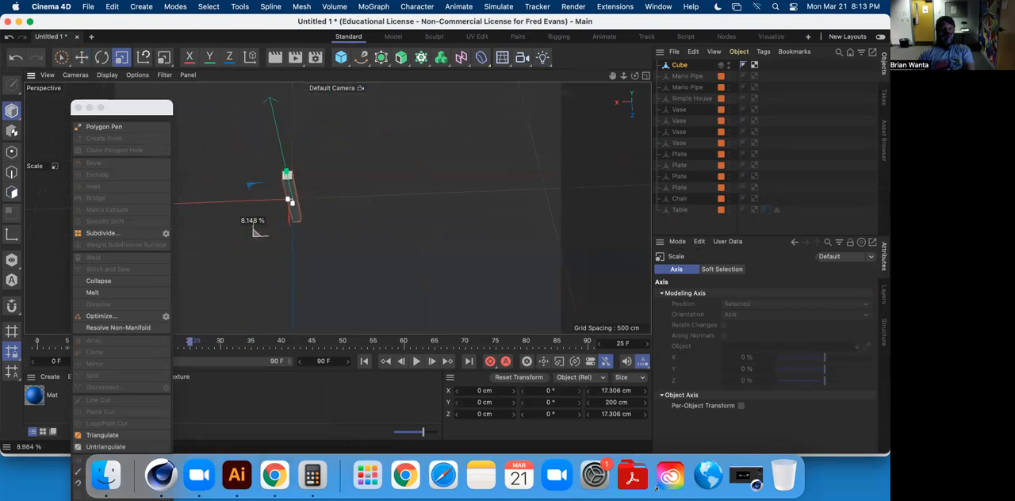
alt+middle_drag(388, 193, 475, 230)
scroll(420, 210, down, 2)
scroll(415, 206, up, 4)
alt+drag(412, 205, 203, 204)
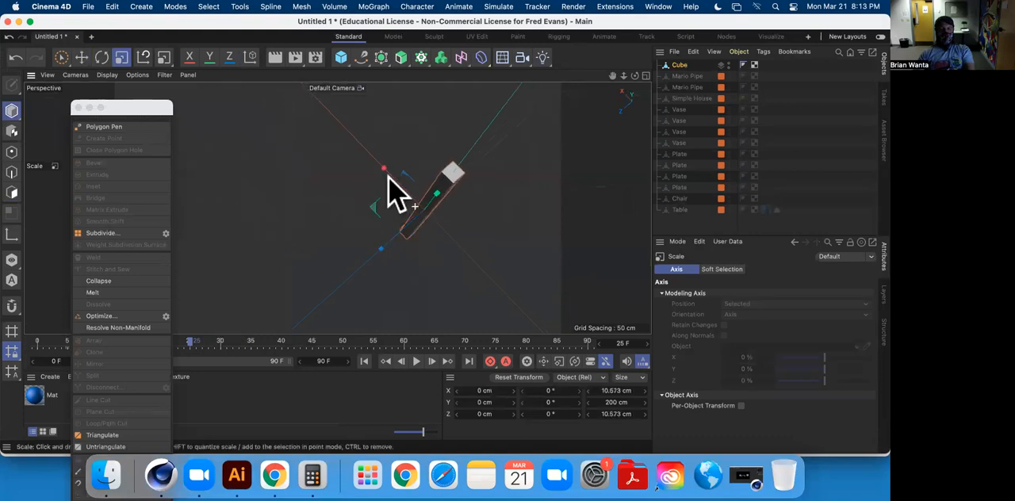
alt+drag(388, 175, 328, 90)
alt+drag(455, 193, 469, 265)
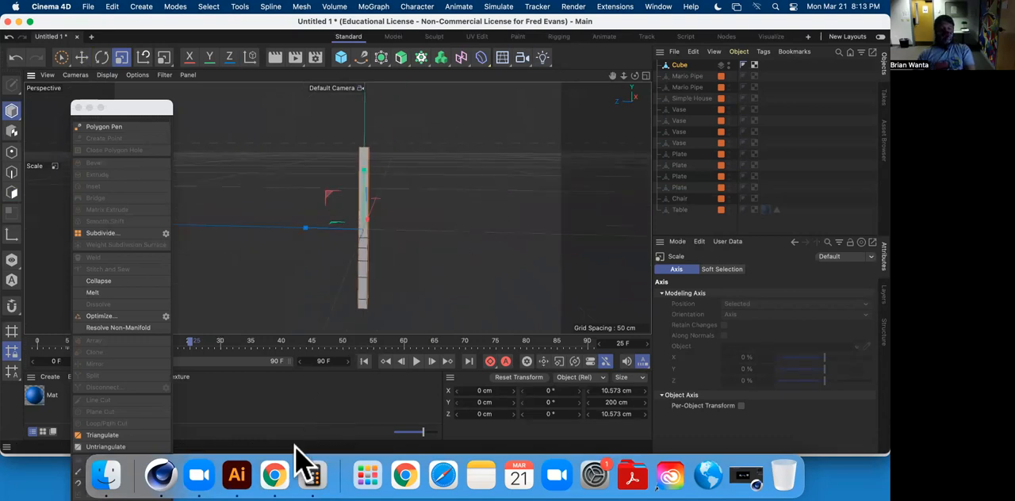
Check the pitchfork images in Chrome, return to Cinema 4D and loop-cut the handle near its upper end at about 93.4%.
click(273, 474)
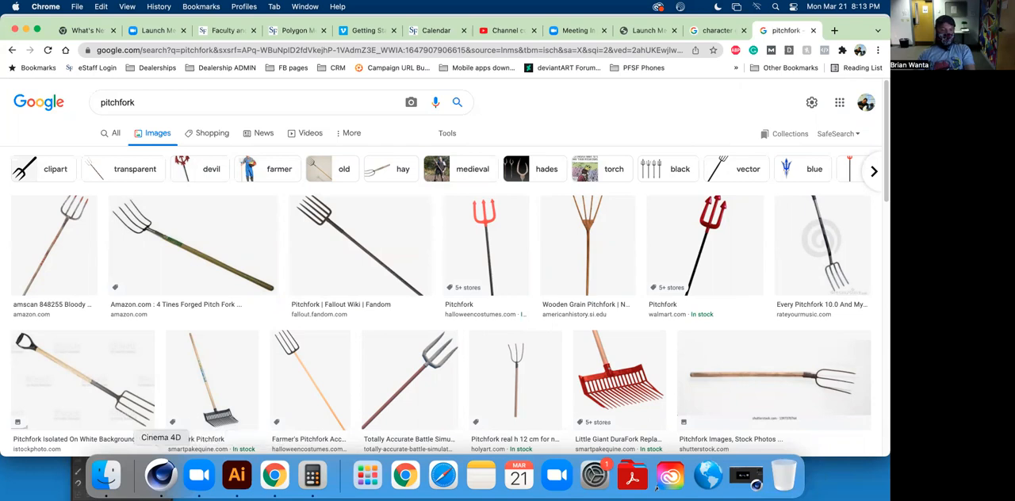
click(161, 474)
alt+drag(374, 180, 445, 236)
scroll(349, 161, down, 8)
scroll(361, 172, up, 8)
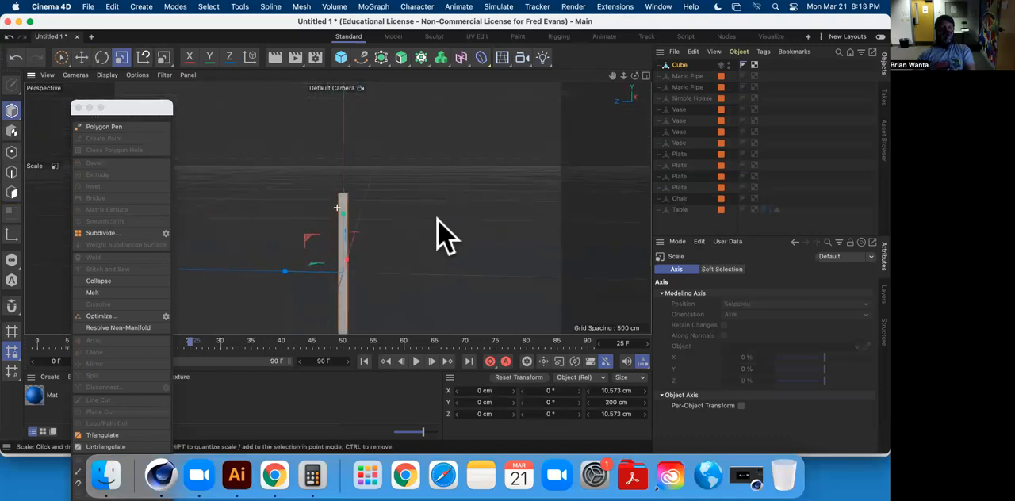
click(14, 192)
scroll(326, 195, down, 4)
scroll(328, 204, up, 8)
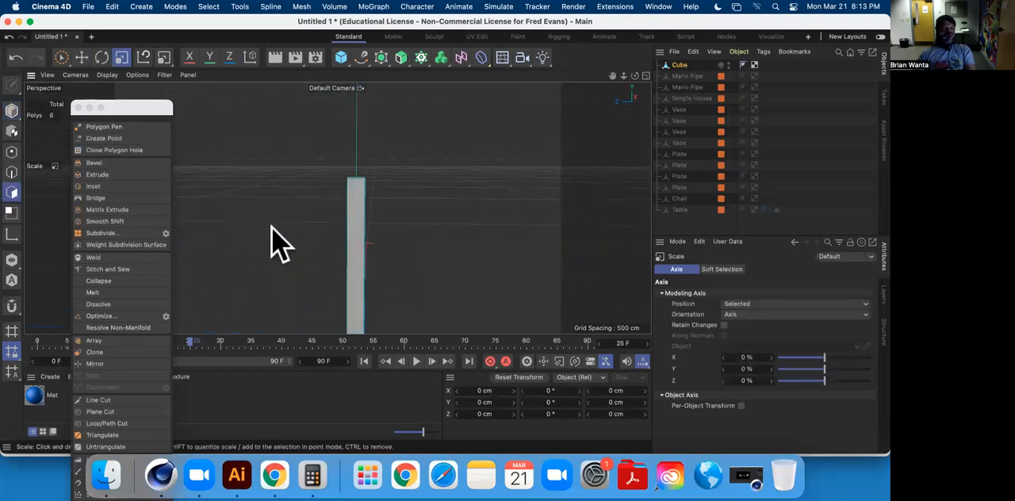
click(368, 207)
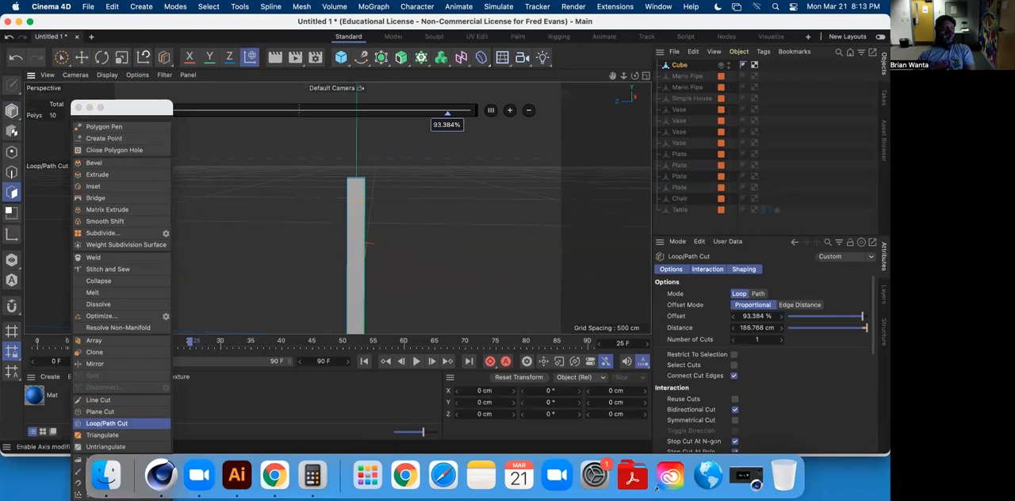
Select the two opposite Z-facing polygons above the loop cut and extrude them about 30 cm to form the crossbar.
click(81, 57)
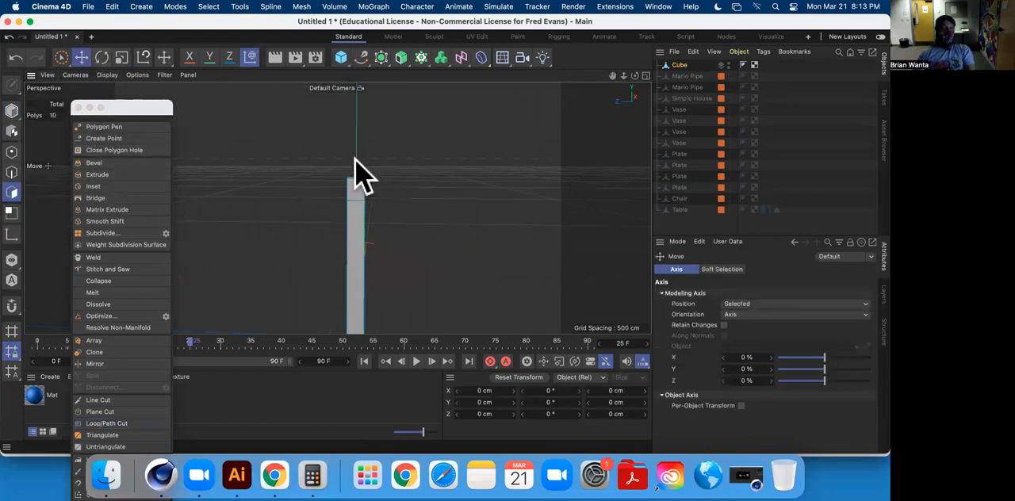
alt+drag(334, 198, 530, 246)
shift+click(330, 182)
alt+drag(451, 193, 311, 161)
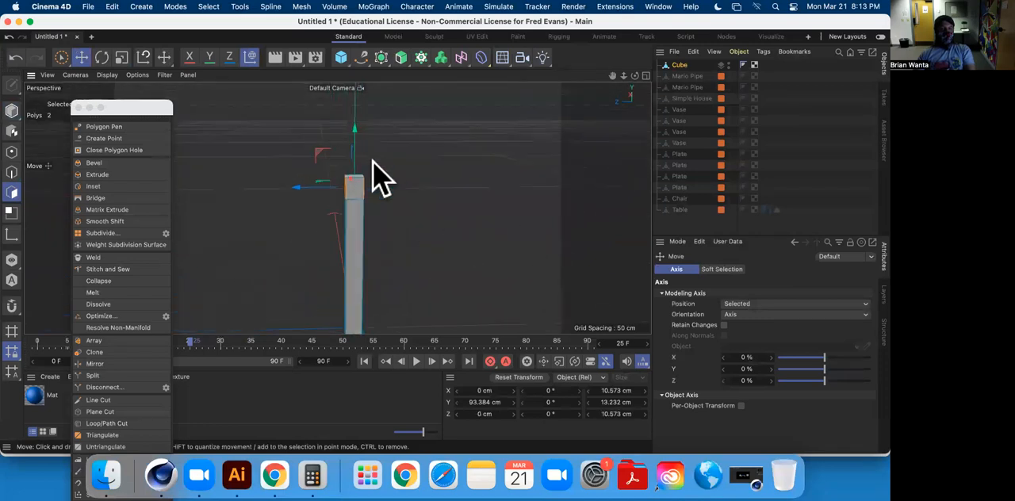
click(122, 176)
drag(222, 181, 480, 175)
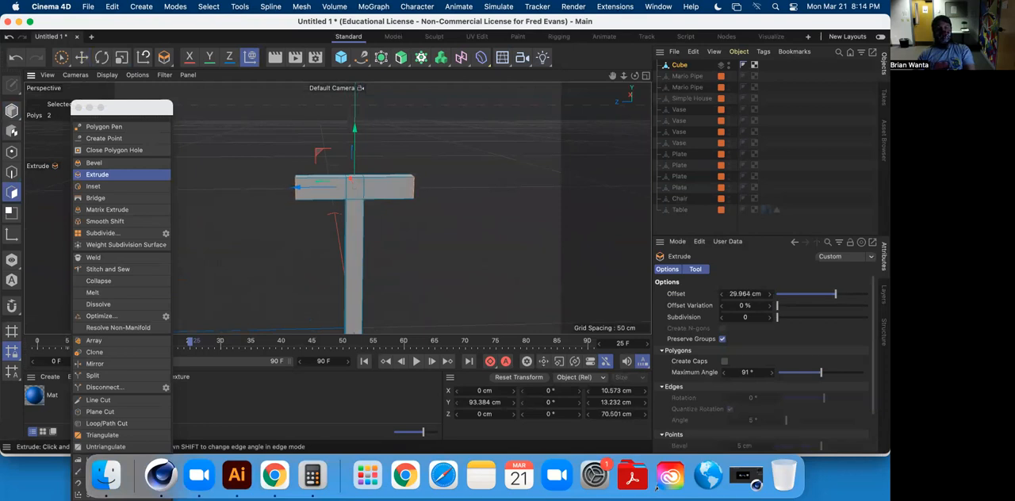
Reduce the crossbar extrusion to about 27 cm and loop-cut one of its arms at 64%.
alt+drag(408, 182, 199, 218)
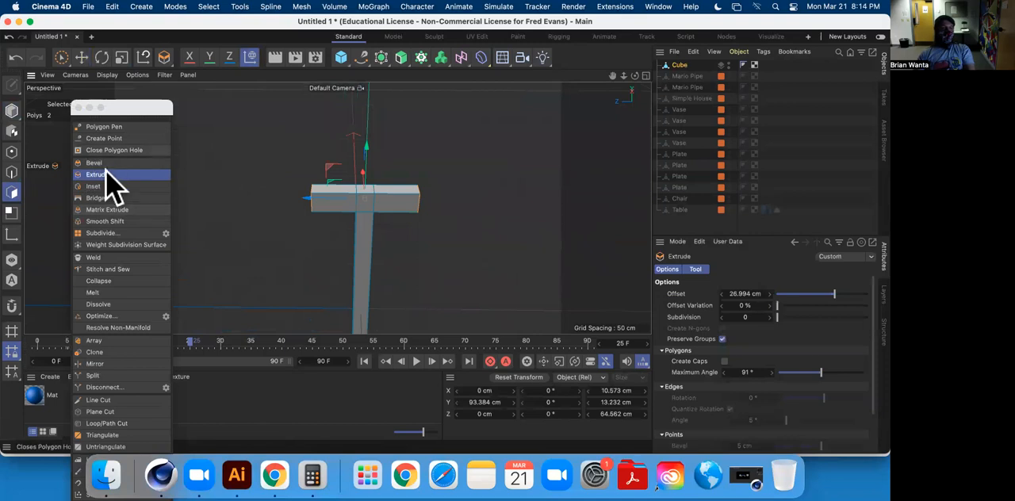
click(124, 422)
scroll(328, 175, down, 4)
scroll(324, 196, up, 8)
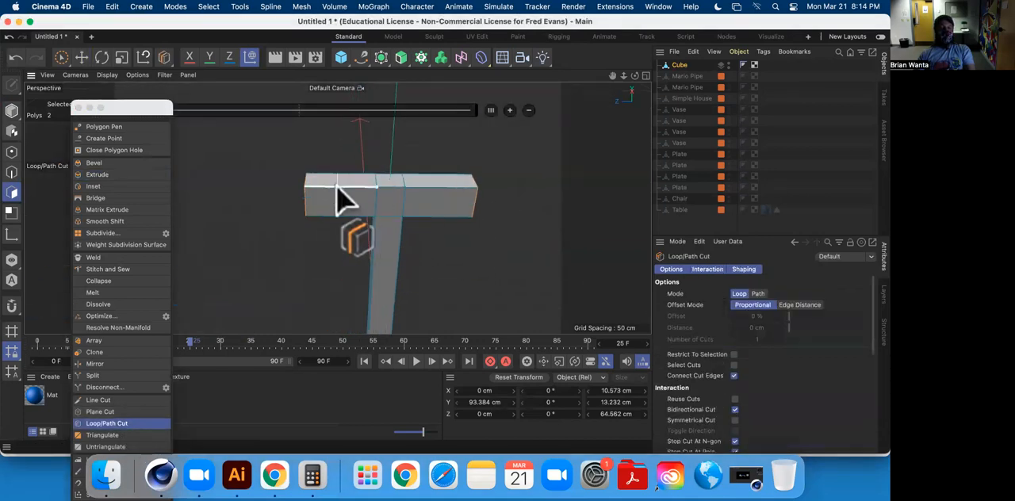
mouse_move(327, 187)
alt+mouse_down()
mouse_move(339, 317)
mouse_move(329, 189)
alt+mouse_up()
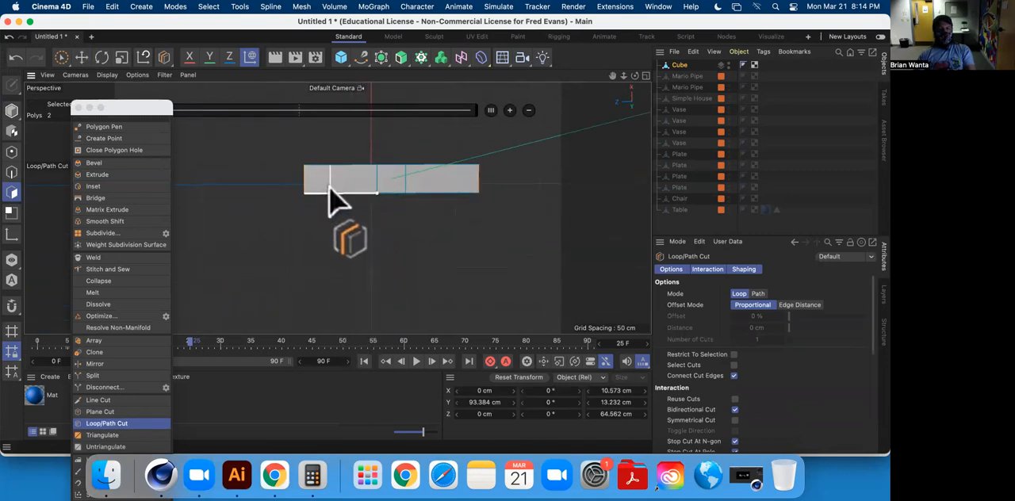
click(332, 199)
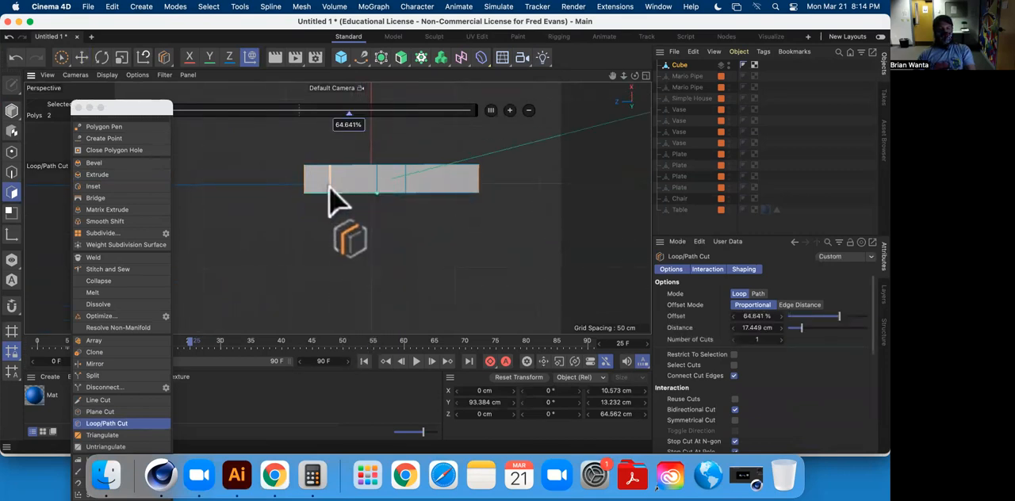
click(347, 125)
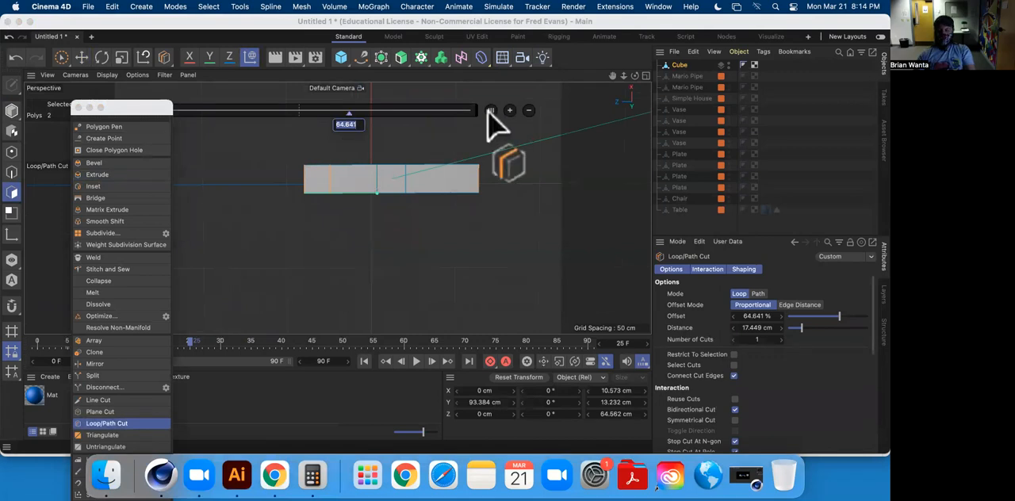
key(Return)
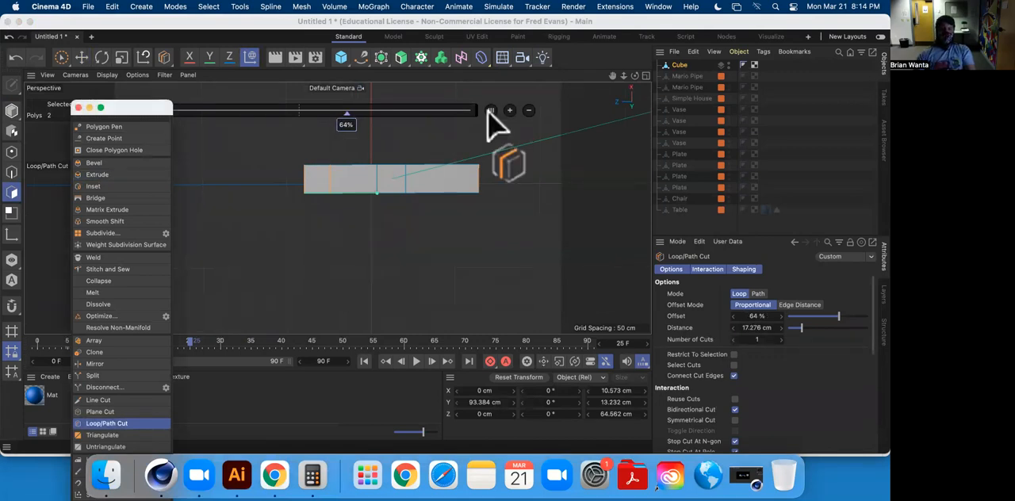
Loop-cut the crossbar's opposite arm at 36%, working out the complementary percentage in Calculator.
click(455, 185)
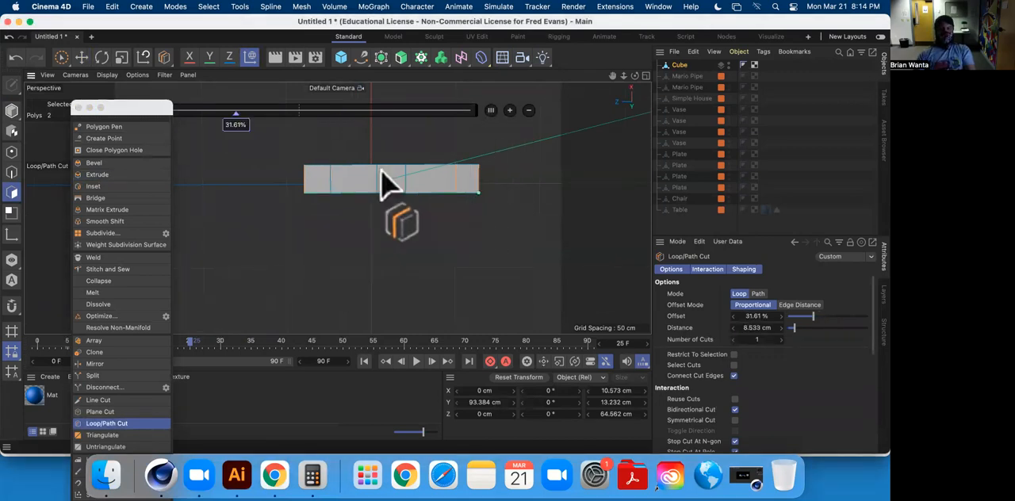
click(312, 474)
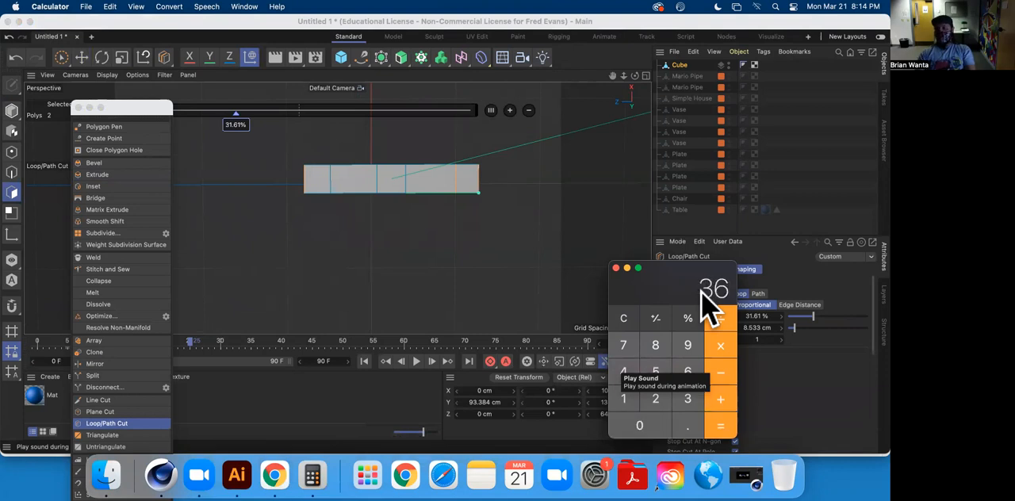
click(234, 125)
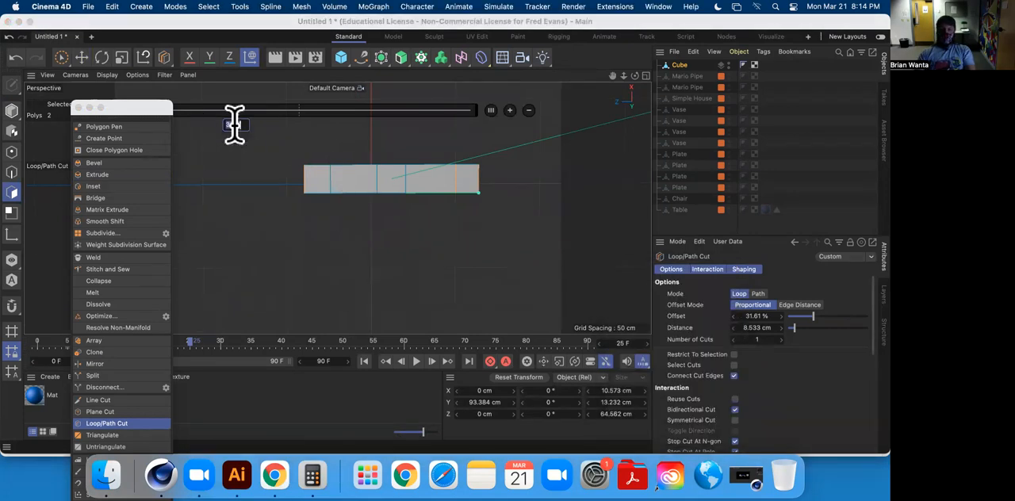
key(Return)
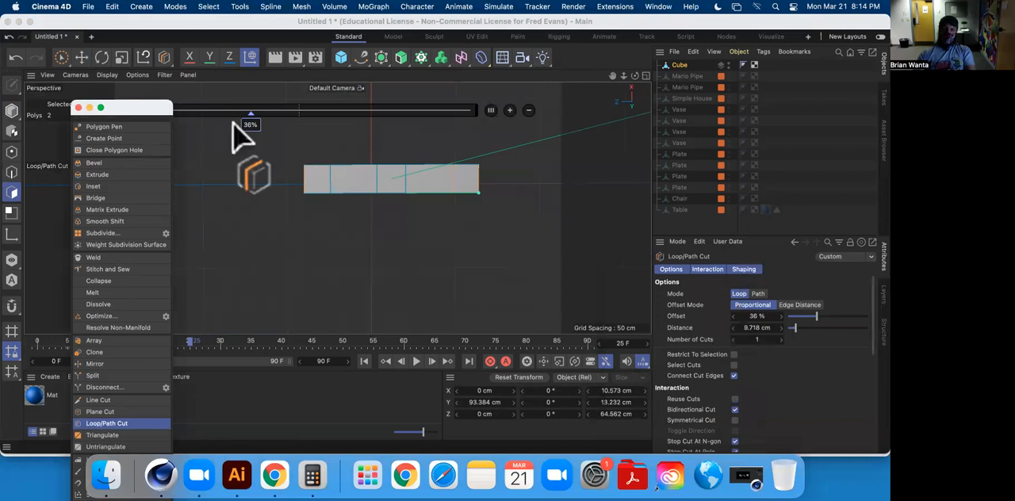
Select the crossbar's two end polygons and middle polygon on the upper face and extrude them about 58 cm as three tines.
alt+drag(461, 149, 436, 88)
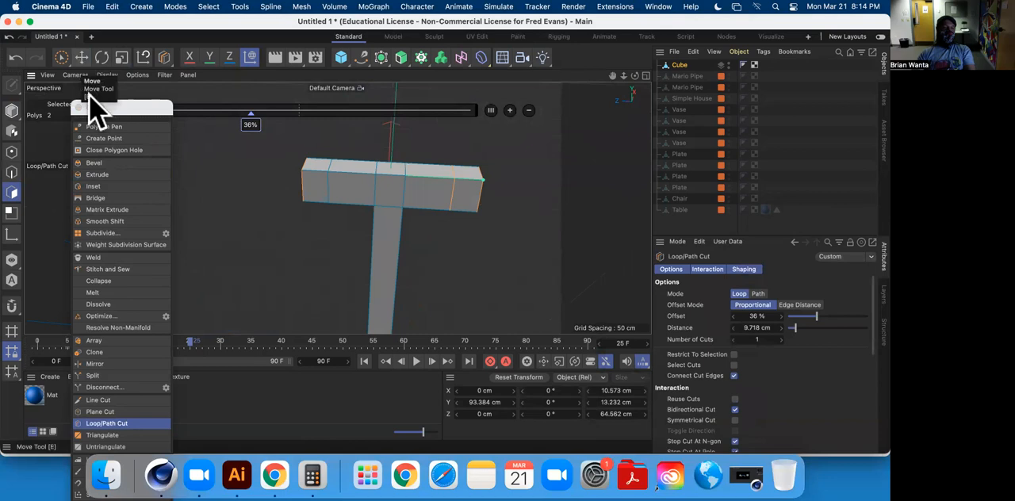
click(98, 175)
click(81, 57)
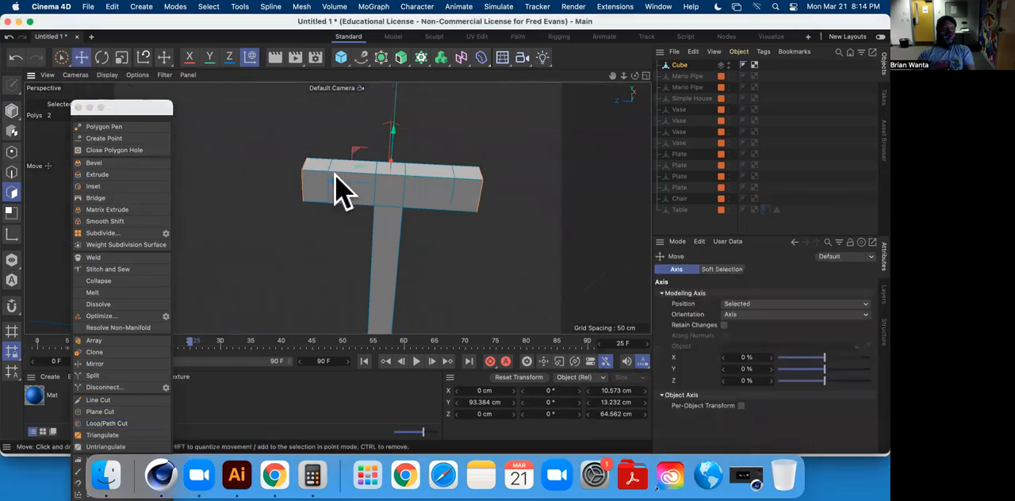
click(317, 168)
shift+click(394, 169)
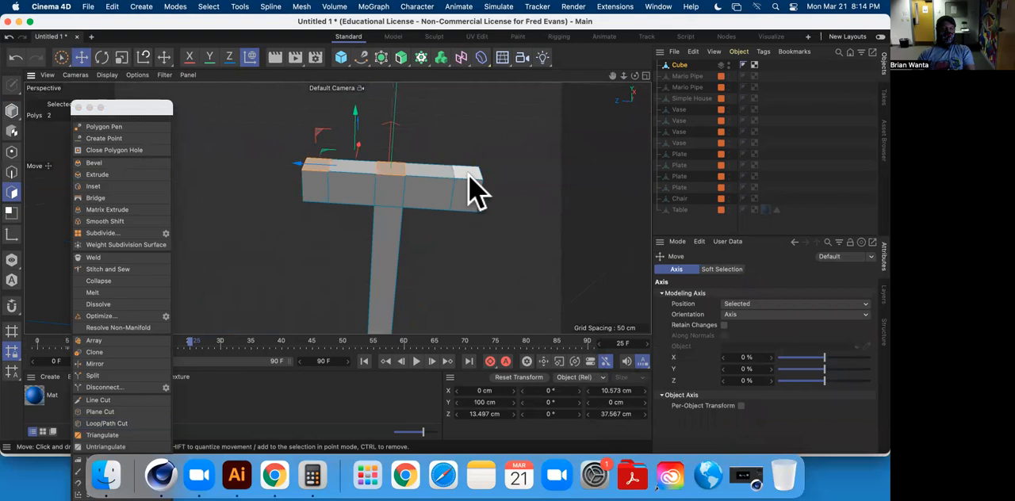
shift+click(469, 171)
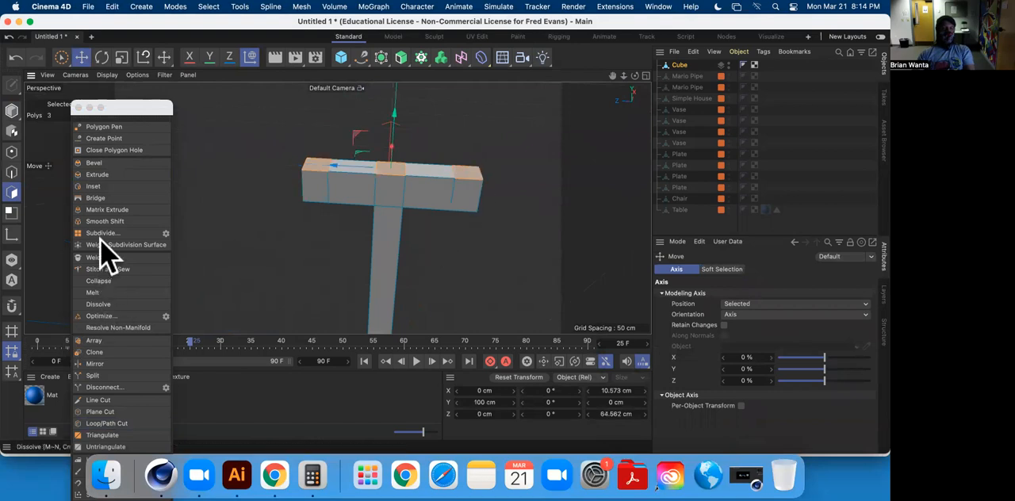
click(116, 174)
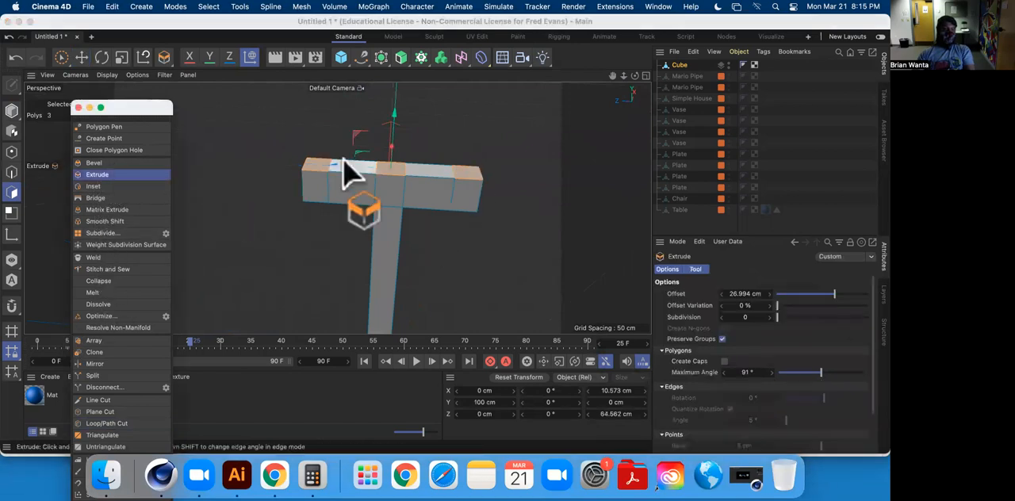
alt+middle_drag(344, 159, 275, 276)
drag(411, 184, 484, 181)
drag(265, 228, 283, 227)
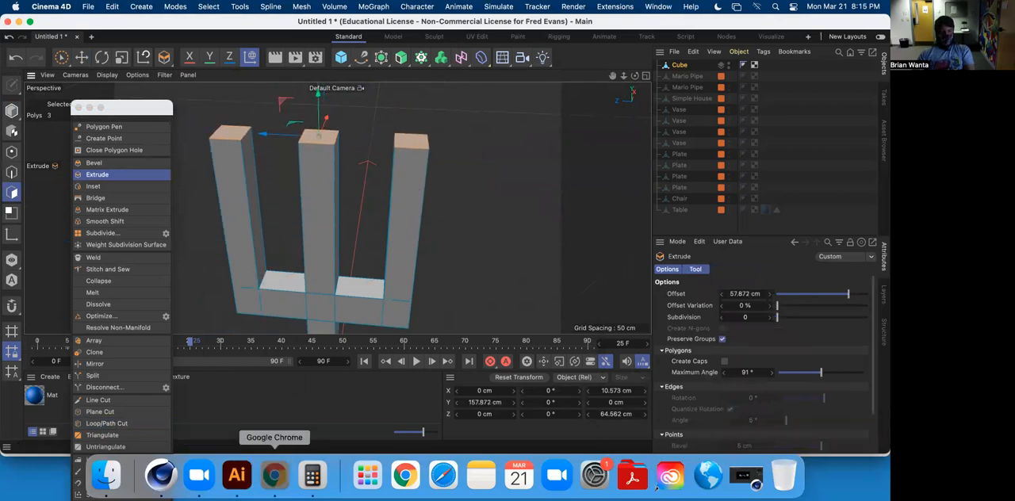
Check the shape of the tines in the pitchfork images in Chrome and return to Cinema 4D.
click(274, 474)
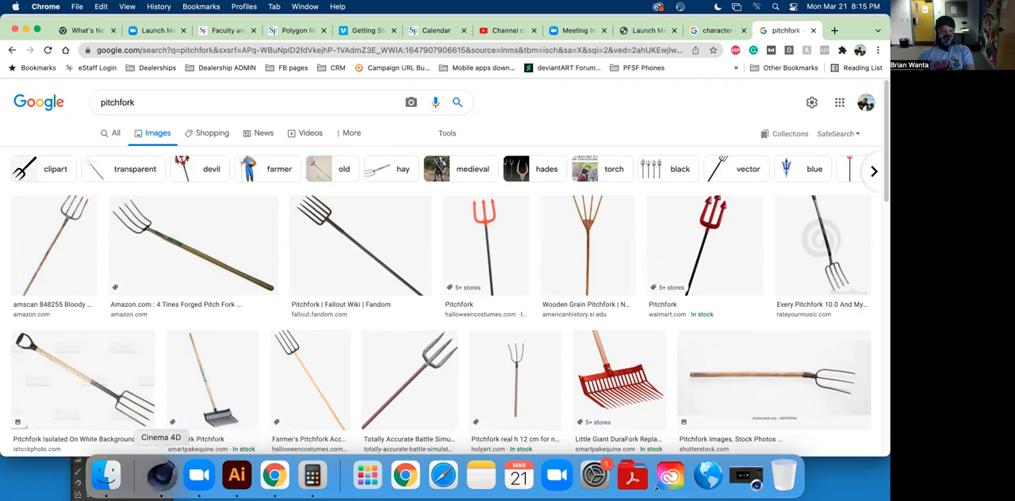
click(160, 474)
alt+drag(354, 270, 249, 204)
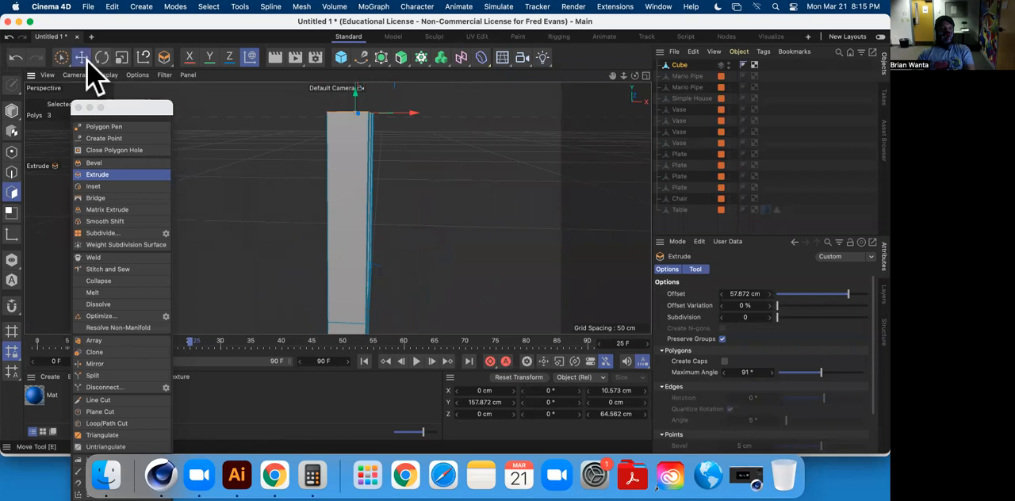
Make one World XZ plane cut across all three tines a short distance above the crossbar.
click(83, 58)
alt+drag(336, 249, 414, 233)
alt+drag(340, 207, 415, 217)
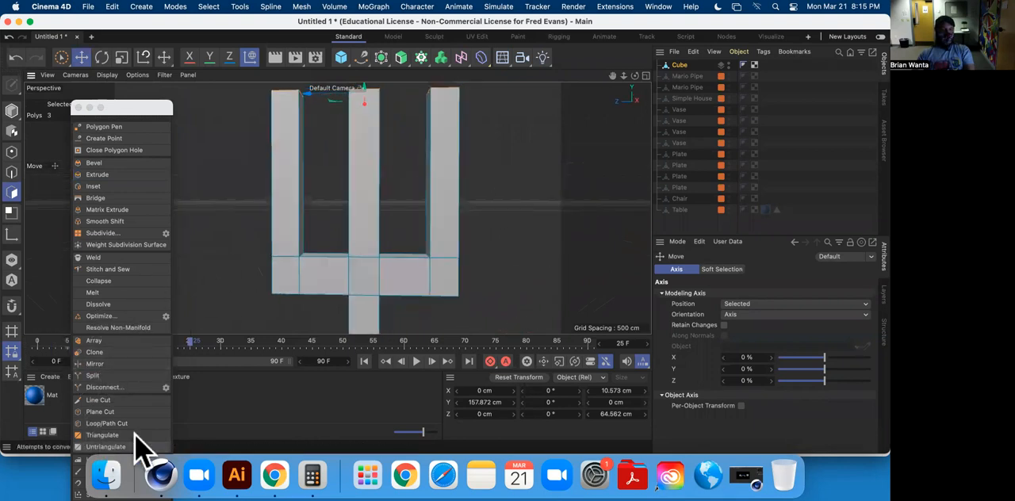
click(127, 412)
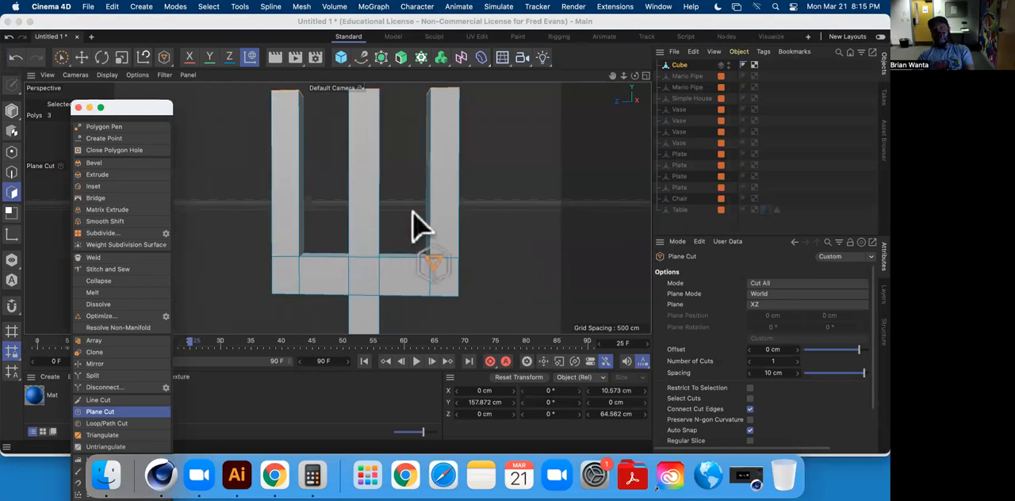
click(106, 424)
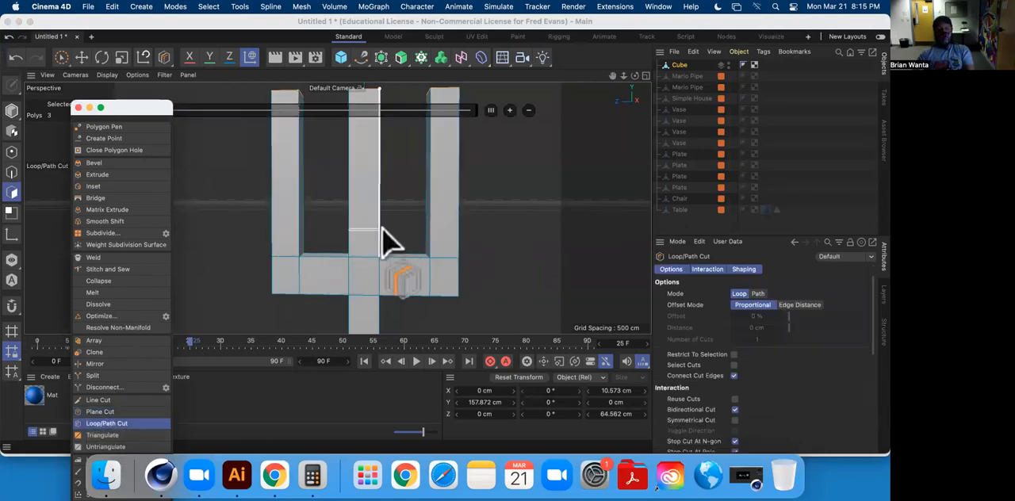
click(97, 412)
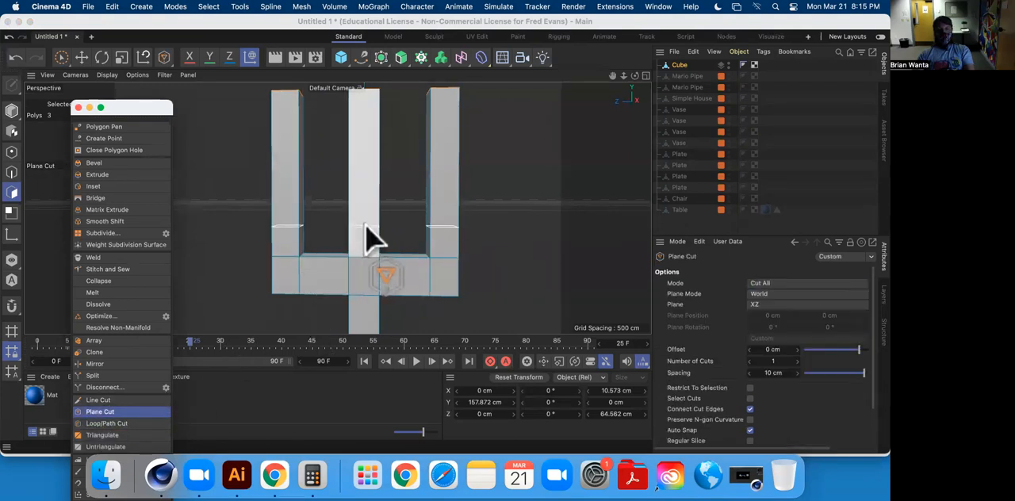
mouse_move(366, 232)
alt+mouse_down()
mouse_move(415, 227)
mouse_move(258, 233)
mouse_move(374, 227)
alt+mouse_up()
Move the three tine end polygons about 10.6 cm along X so the tines bend at the plane cut.
alt+middle_drag(367, 212, 210, 247)
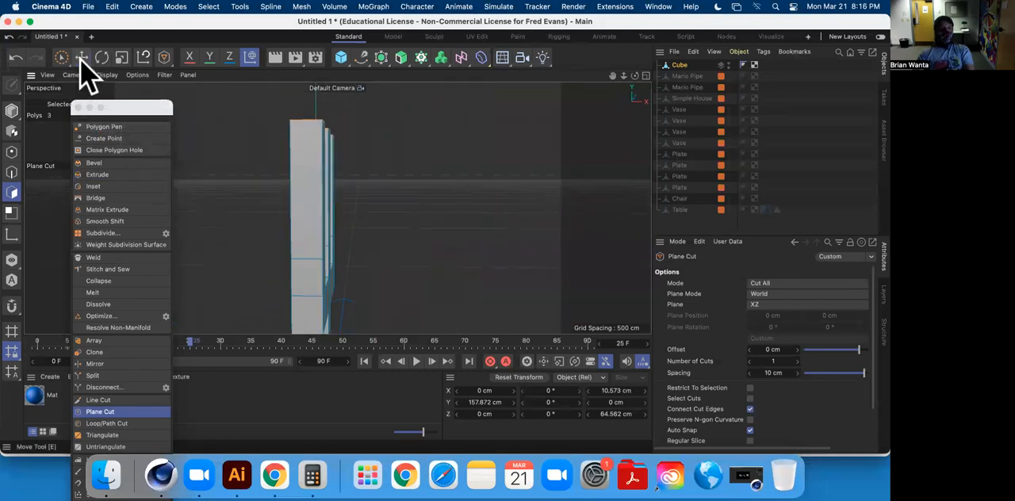
click(82, 59)
mouse_move(303, 137)
alt+mouse_down()
mouse_move(312, 185)
mouse_move(293, 130)
alt+mouse_up()
alt+drag(381, 146, 225, 139)
alt+drag(290, 176, 352, 219)
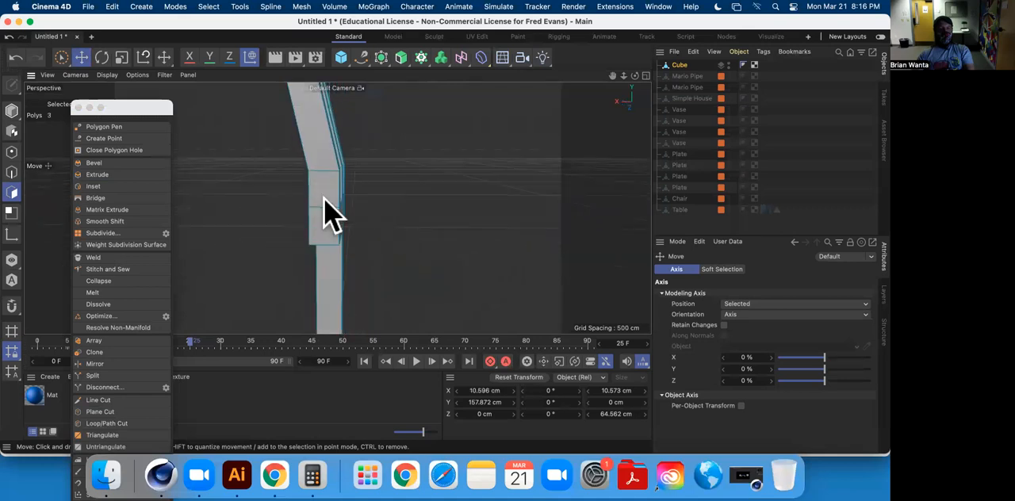
Select the edge loops around all three tines at the plane cut, adjust them along X and clear the selection.
alt+drag(294, 189, 103, 193)
click(12, 172)
double_click(343, 169)
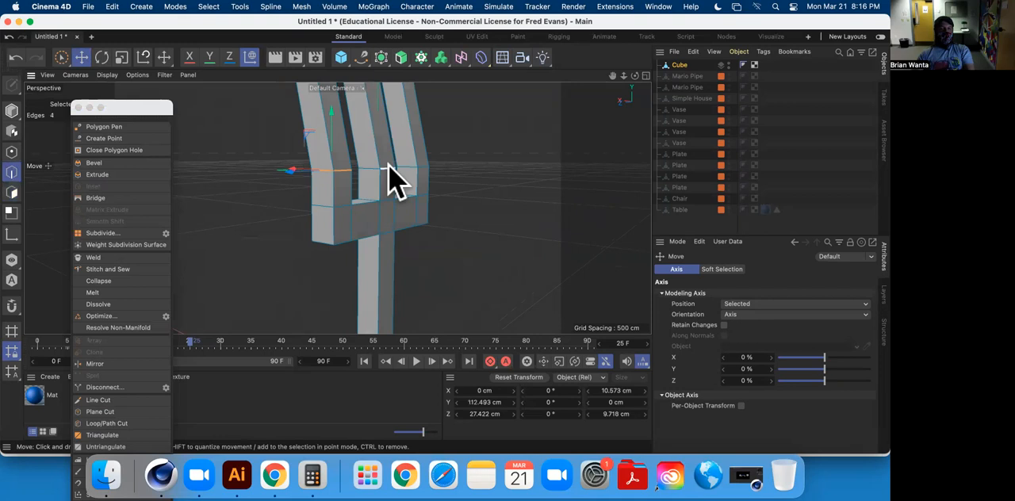
alt+drag(356, 210, 322, 207)
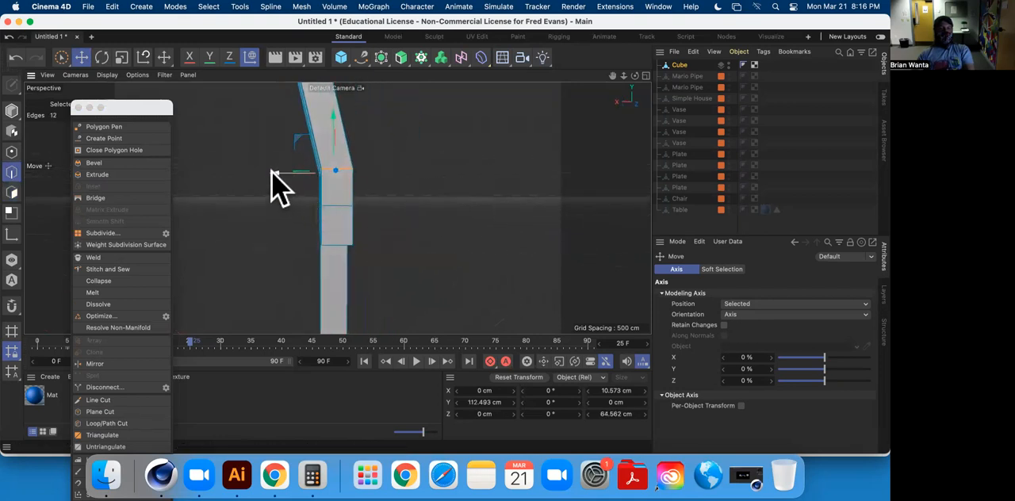
alt+drag(390, 182, 364, 327)
alt+drag(319, 140, 487, 207)
alt+drag(392, 202, 500, 213)
click(492, 179)
Select the four end points of the outer tine on the positive Z side and weld them into one central tip.
alt+drag(468, 240, 438, 176)
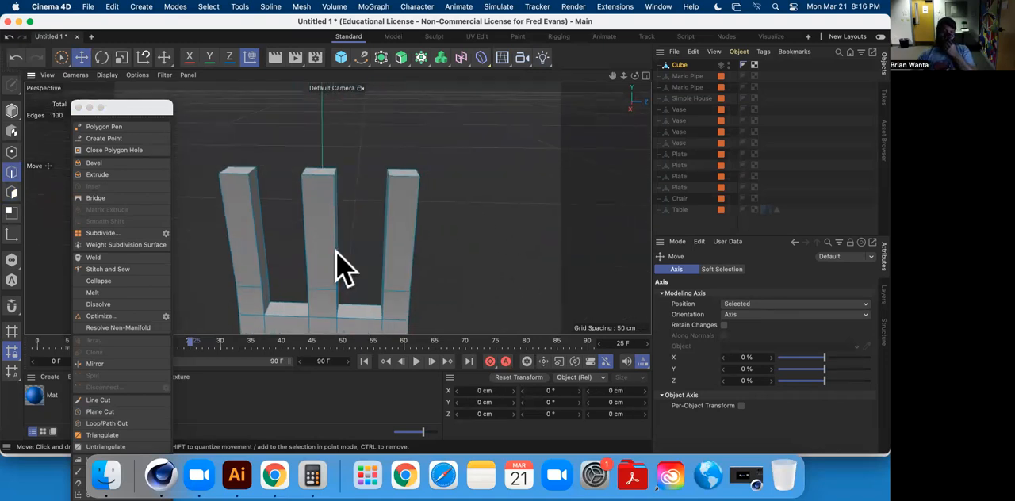
alt+drag(503, 218, 453, 178)
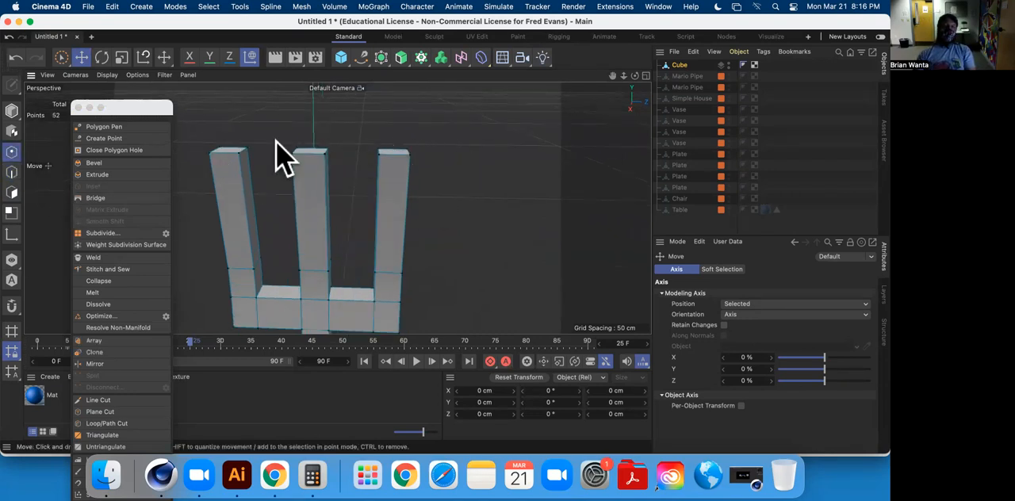
drag(61, 57, 52, 84)
drag(356, 129, 456, 170)
alt+drag(455, 165, 444, 181)
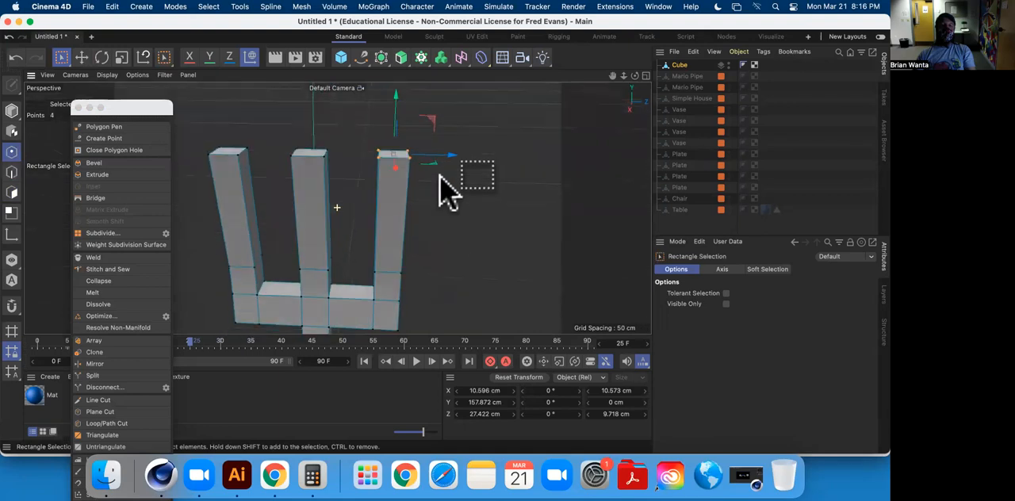
click(95, 257)
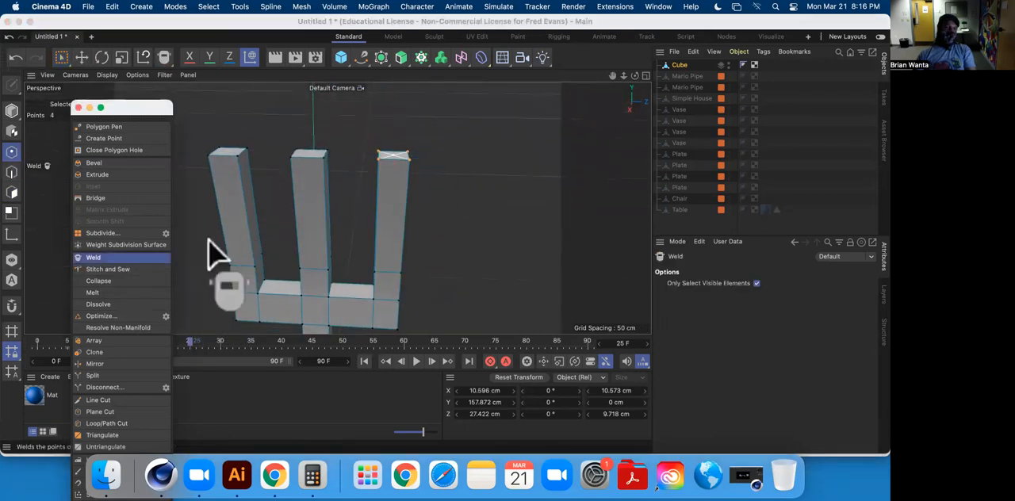
mouse_move(442, 195)
alt+mouse_down()
mouse_move(442, 217)
mouse_move(413, 272)
mouse_move(465, 223)
mouse_move(369, 163)
mouse_move(298, 151)
mouse_move(460, 193)
alt+mouse_up()
click(388, 252)
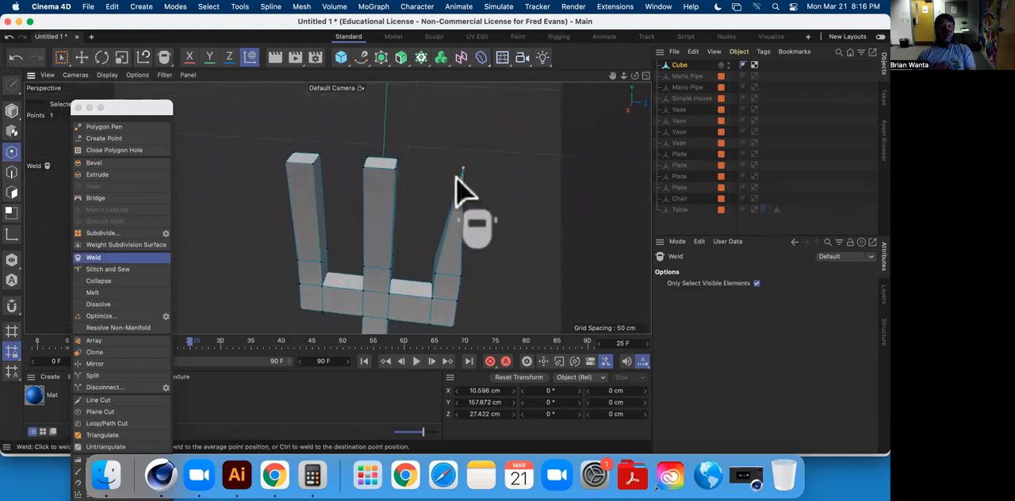
Select the middle tine's four end points and weld them at their average position into a sharp tip.
click(63, 59)
alt+drag(342, 144, 426, 190)
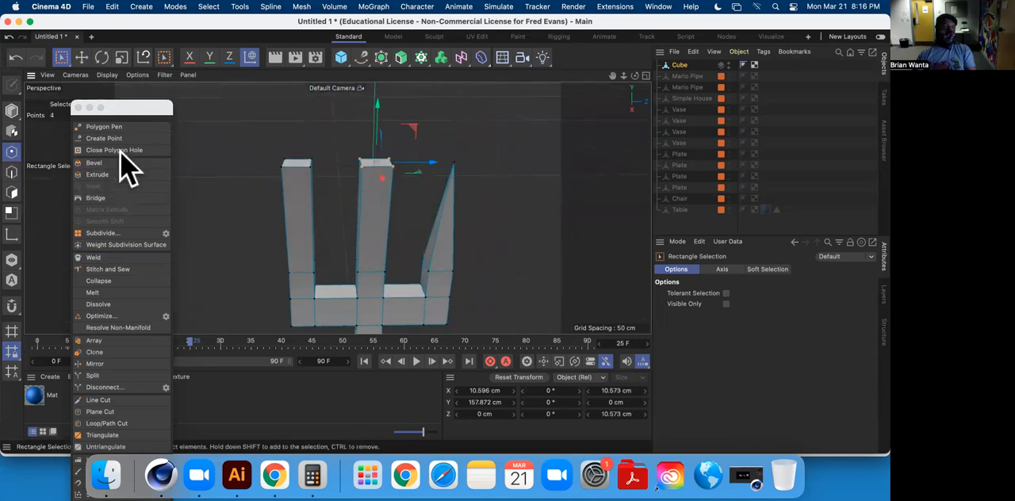
click(111, 257)
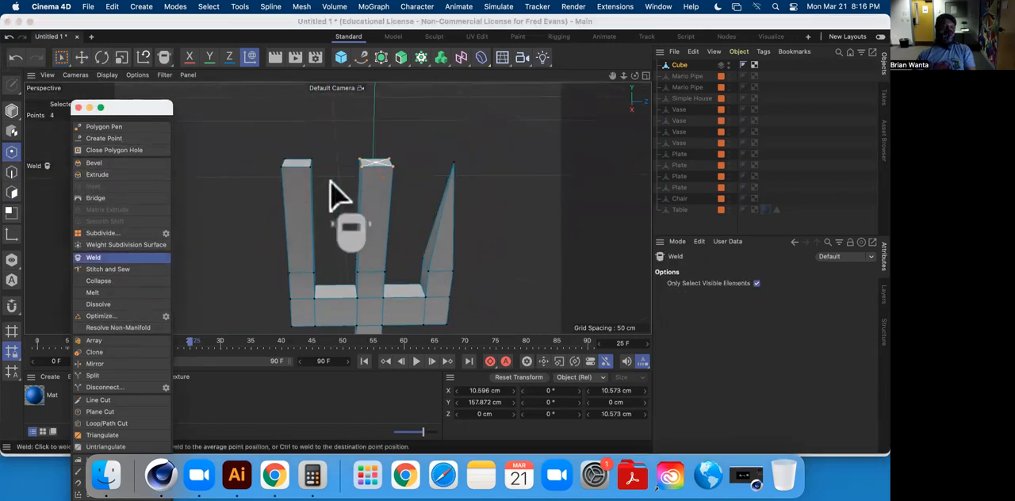
click(378, 168)
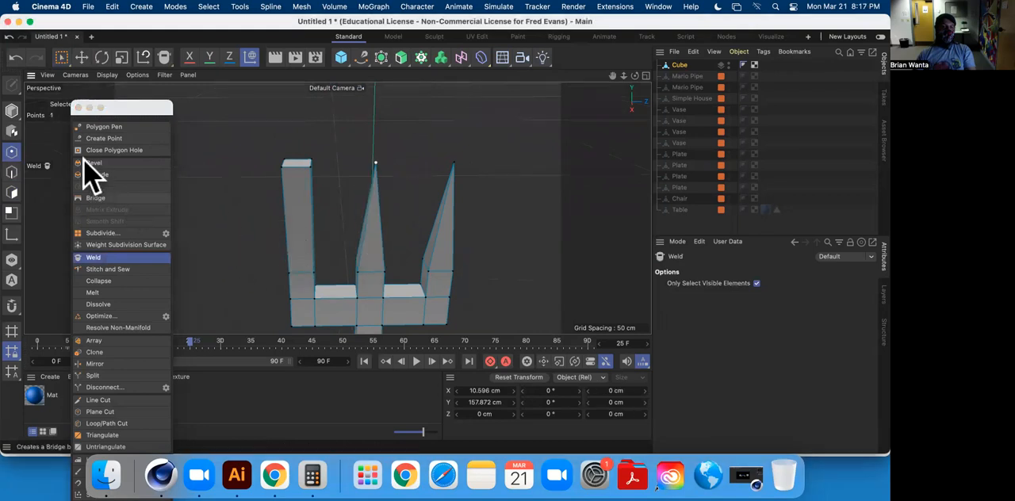
Select the four end points of the remaining blunt outer tine, weld them into one central tip and clear the selection.
click(63, 58)
drag(270, 152, 321, 178)
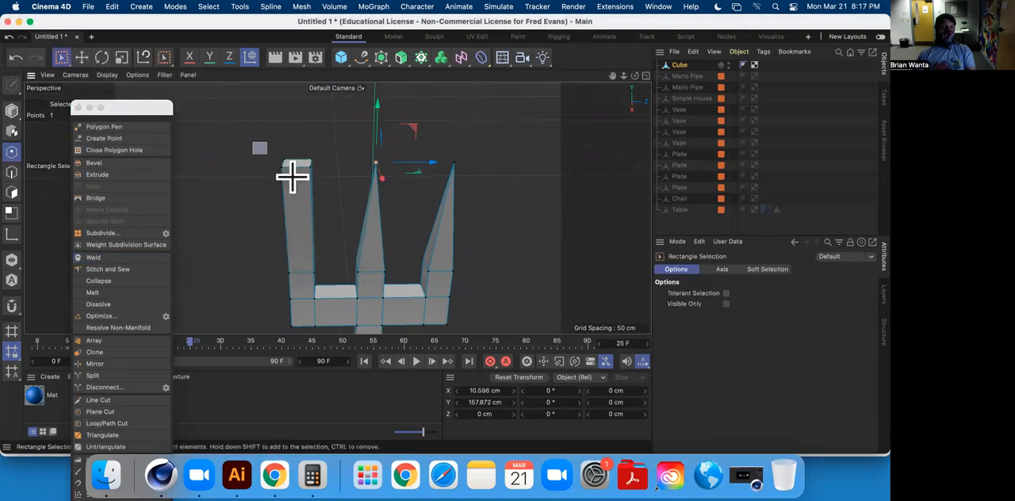
click(95, 258)
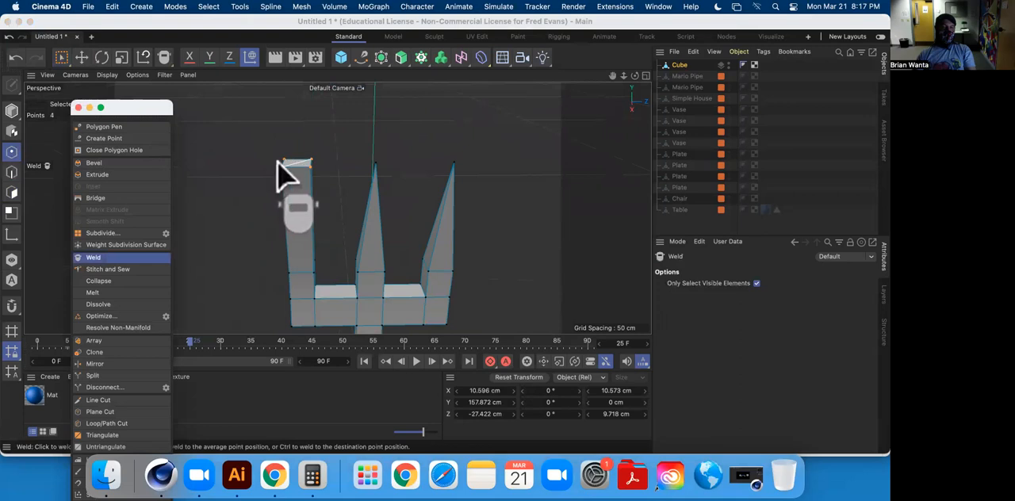
click(298, 165)
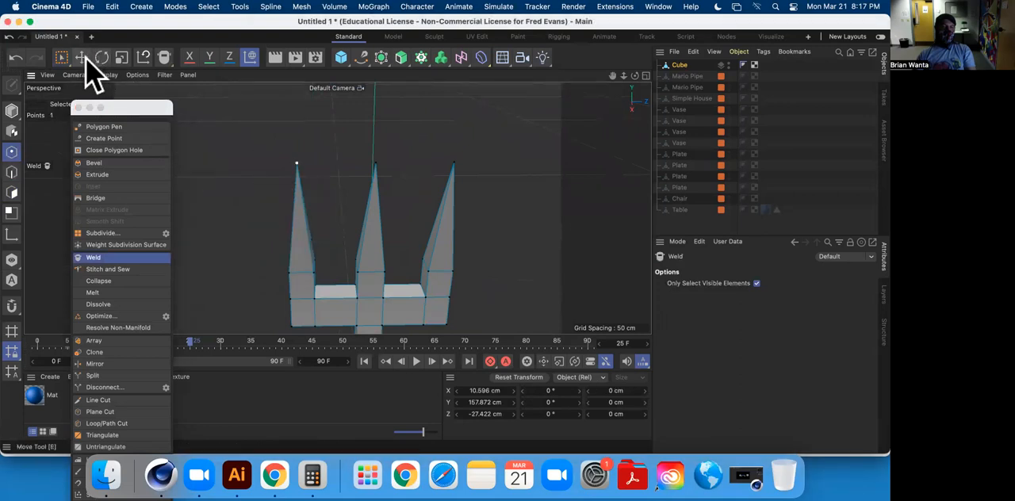
click(82, 57)
click(475, 226)
alt+drag(474, 226, 441, 234)
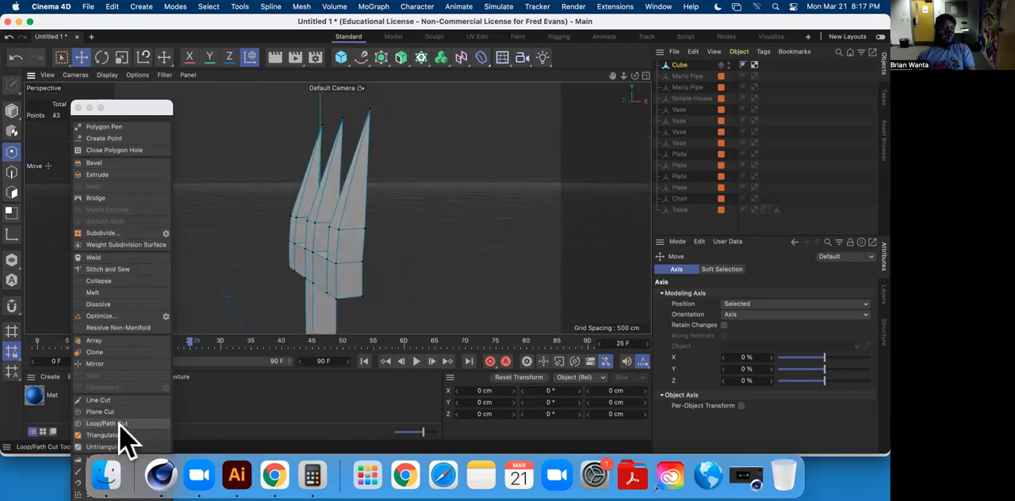
alt+drag(329, 290, 312, 258)
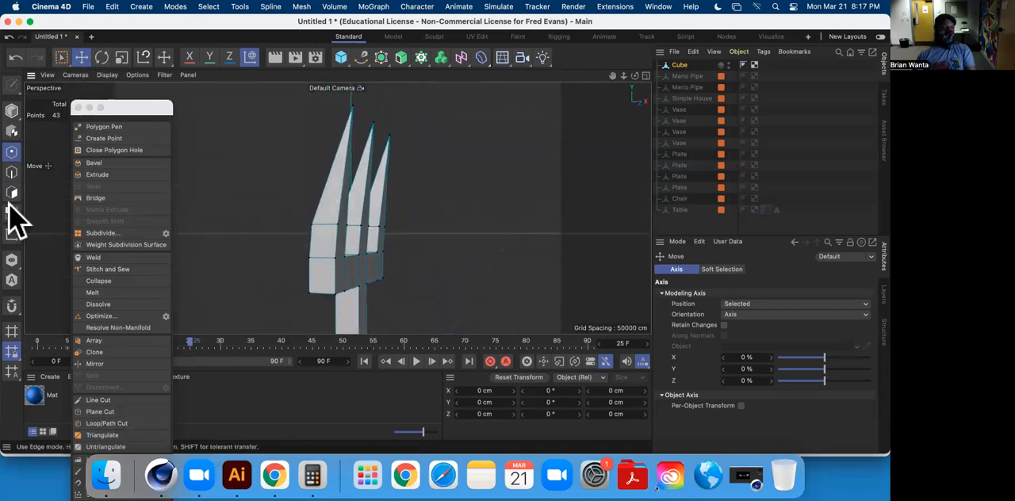
click(12, 172)
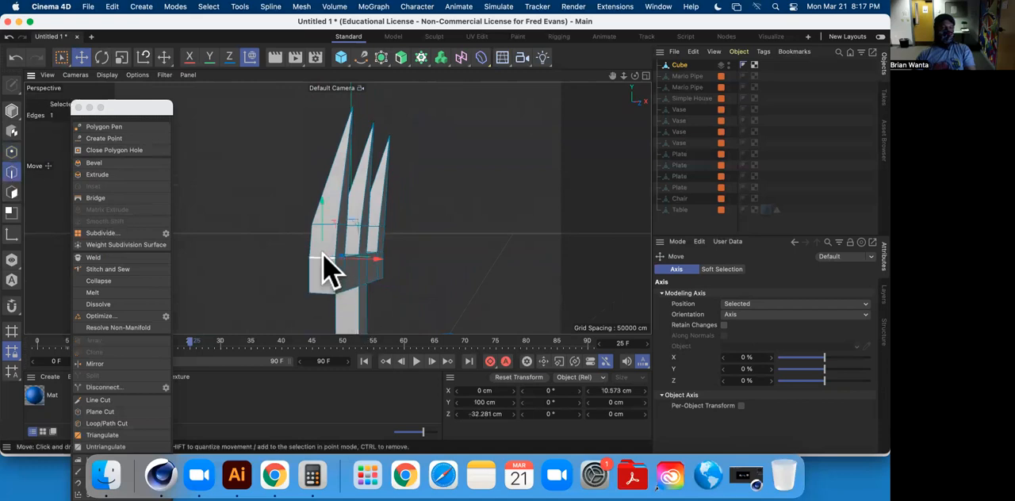
alt+drag(379, 285, 302, 294)
scroll(313, 286, down, 2)
scroll(301, 281, up, 4)
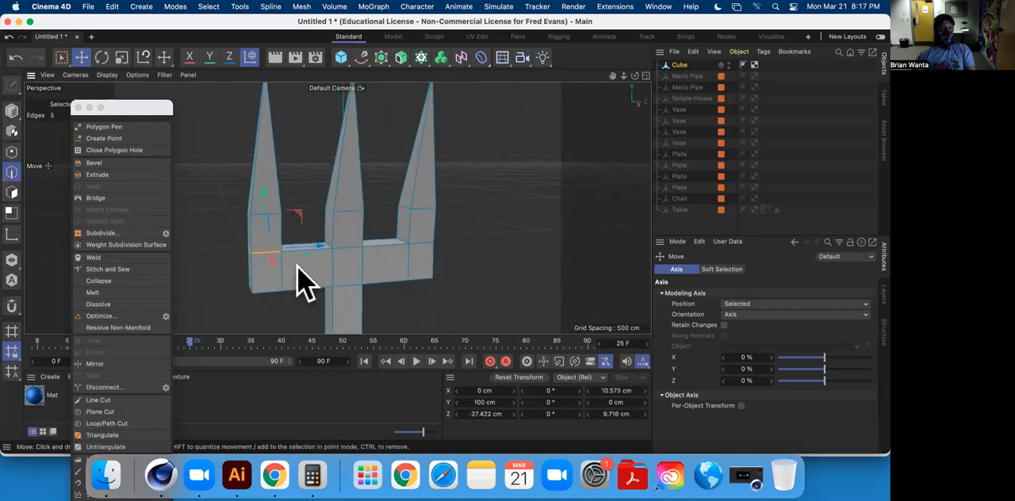
shift+click(308, 250)
alt+drag(329, 283, 307, 256)
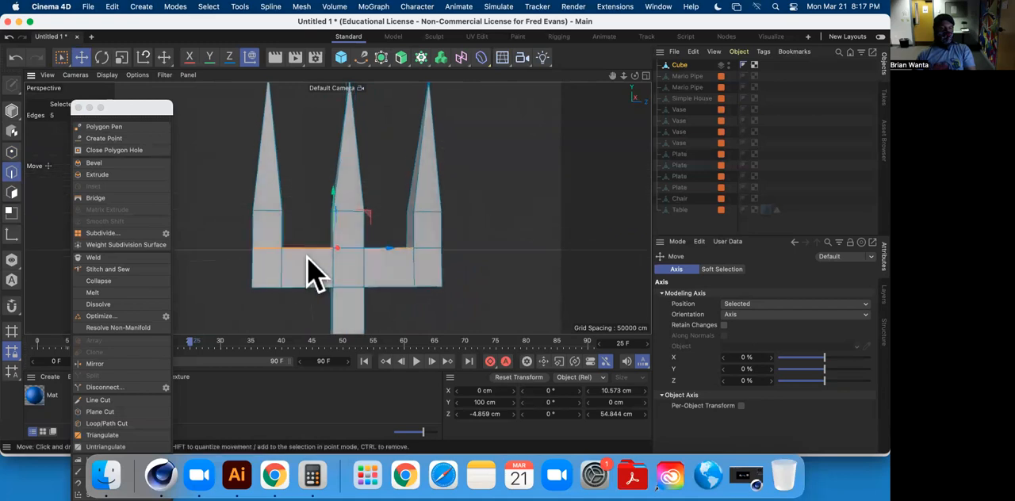
Select all the edges around the three tines at the plane cut and move them along X to about -1.44 cm.
click(61, 59)
drag(237, 199, 480, 270)
alt+drag(436, 297, 470, 204)
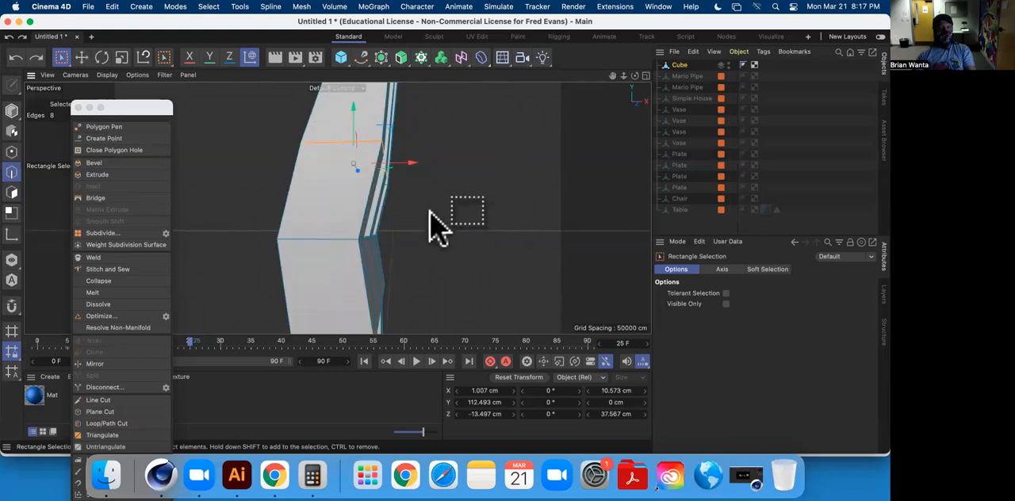
middle_click(437, 224)
middle_click(502, 260)
scroll(465, 218, down, 5)
alt+middle_drag(464, 205, 442, 269)
scroll(437, 195, up, 6)
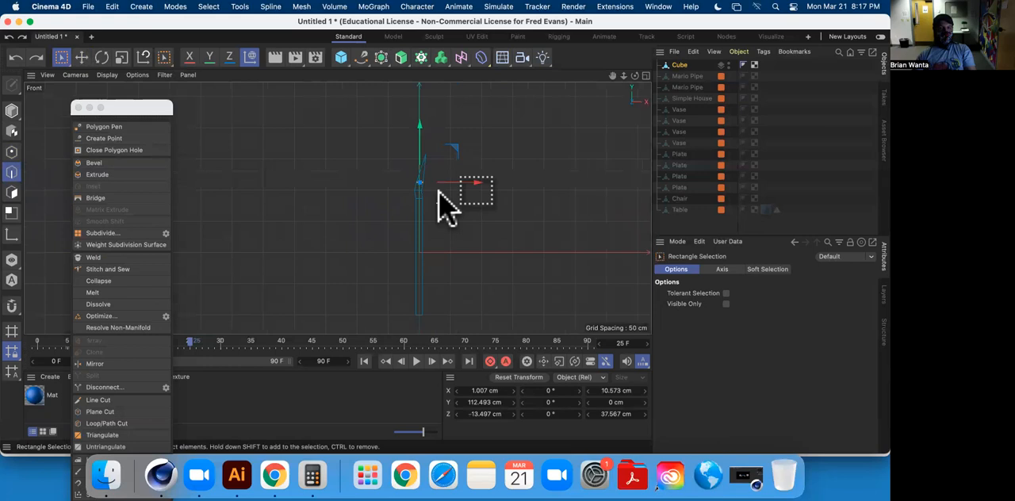
drag(328, 163, 434, 179)
middle_click(444, 203)
middle_click(270, 169)
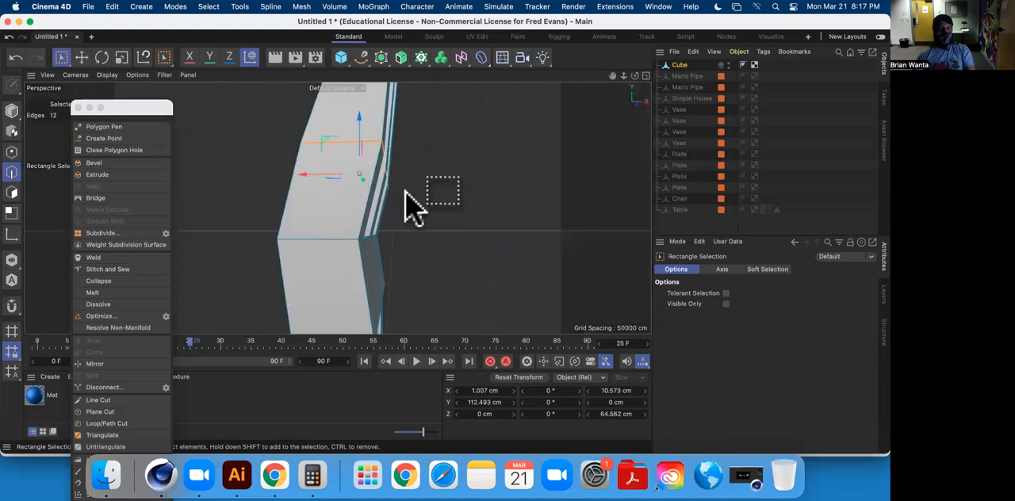
drag(308, 173, 295, 175)
alt+middle_drag(420, 152, 412, 238)
alt+drag(412, 233, 334, 242)
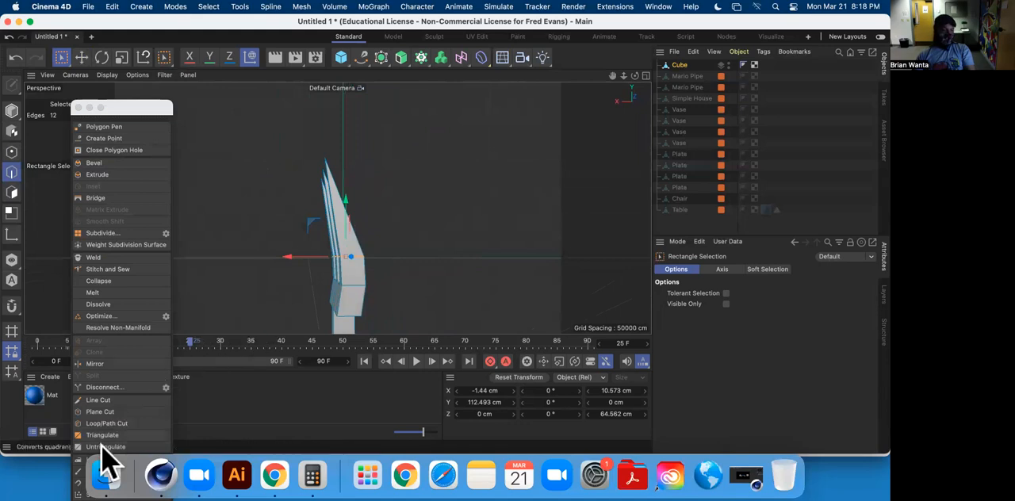
Plane-cut the three tines at a height of about 124.5 cm and move the new edge loops along X to about 0.5 cm.
click(100, 412)
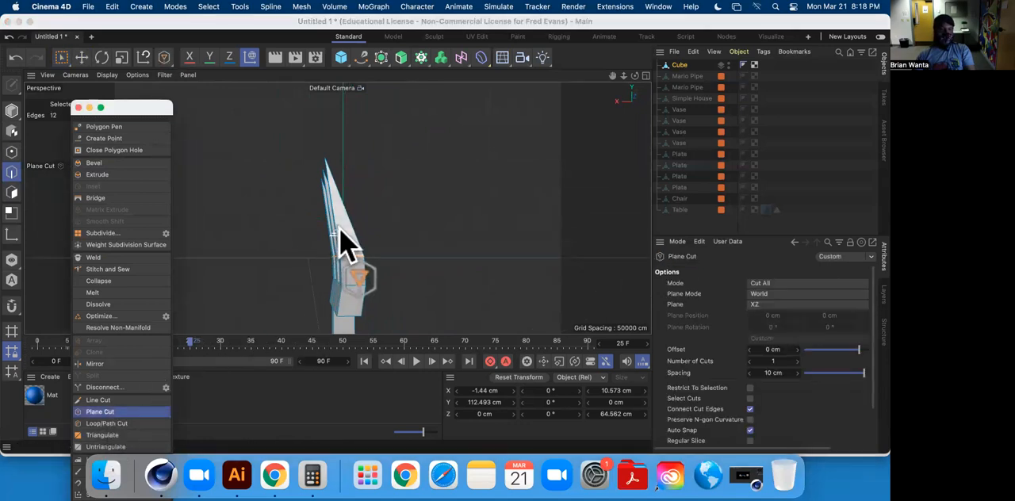
click(81, 57)
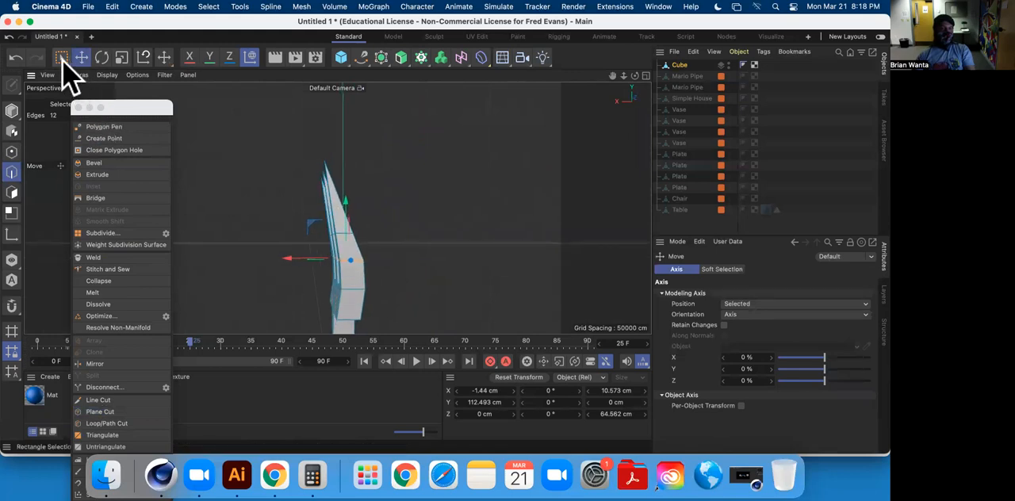
click(61, 57)
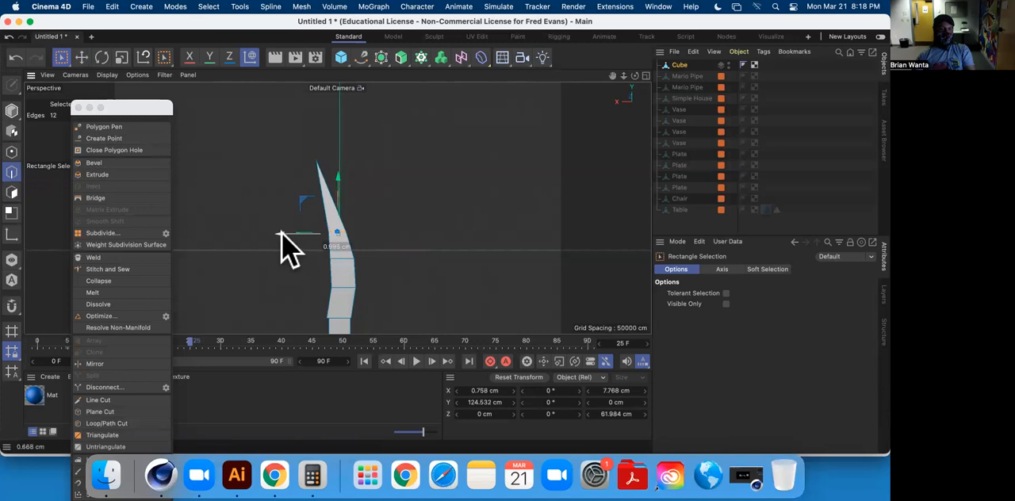
alt+drag(330, 230, 337, 191)
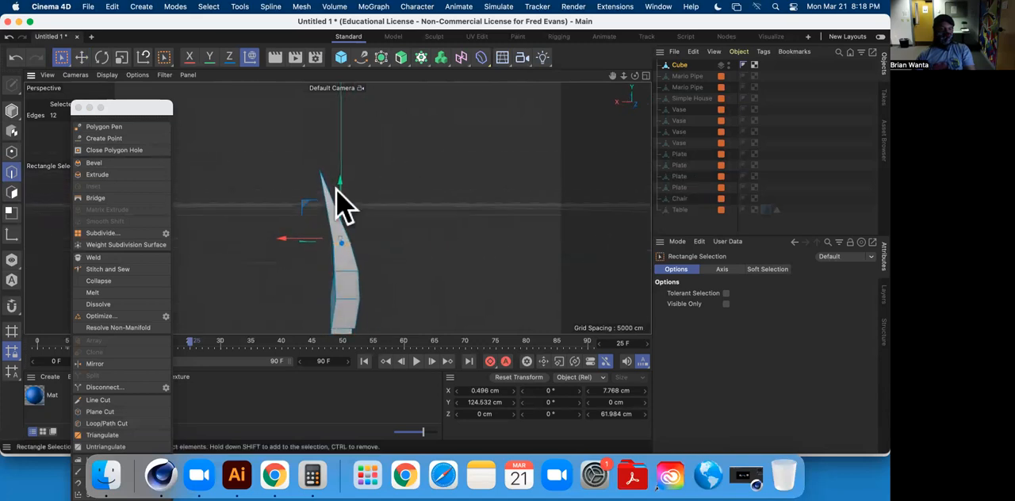
Plane-cut the three tines nearer their tips, at about 137.5 cm, and move the new edge loops along X to about 2.7 cm.
click(119, 427)
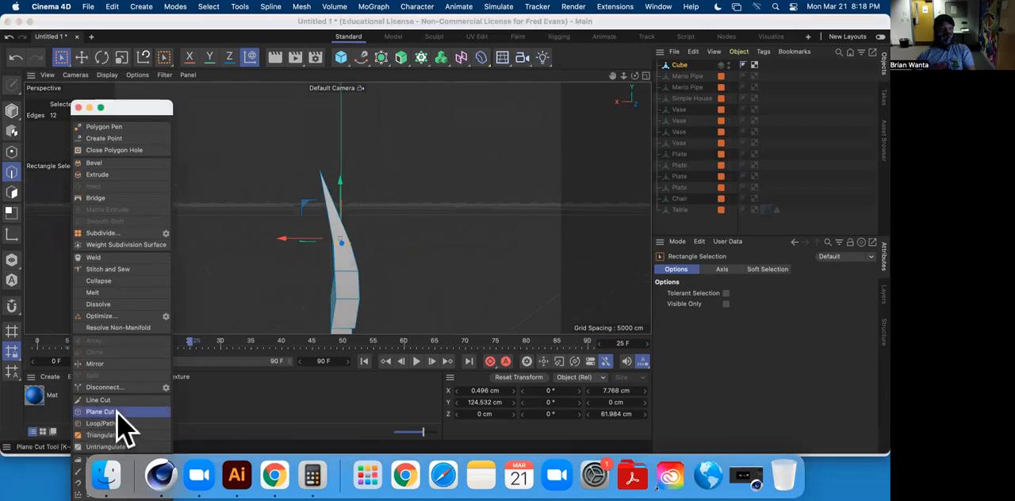
click(336, 212)
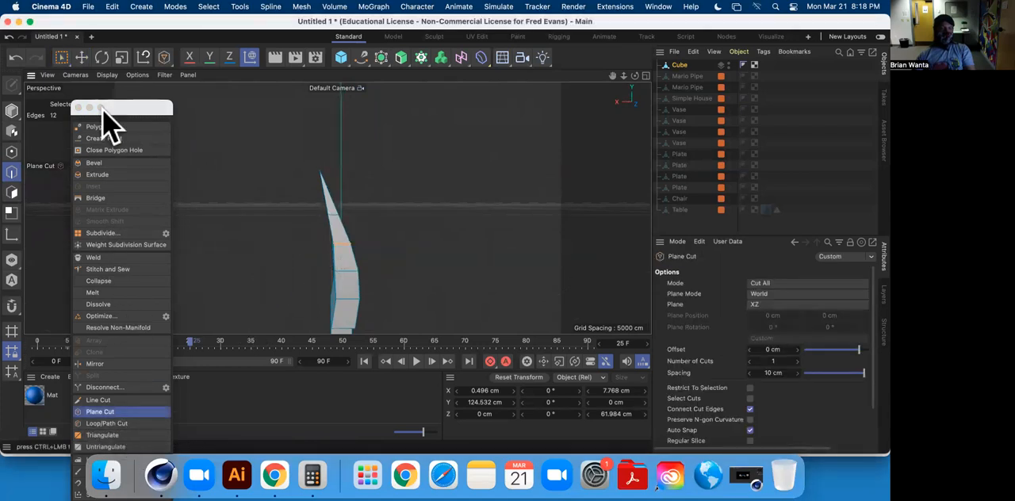
click(81, 58)
click(61, 57)
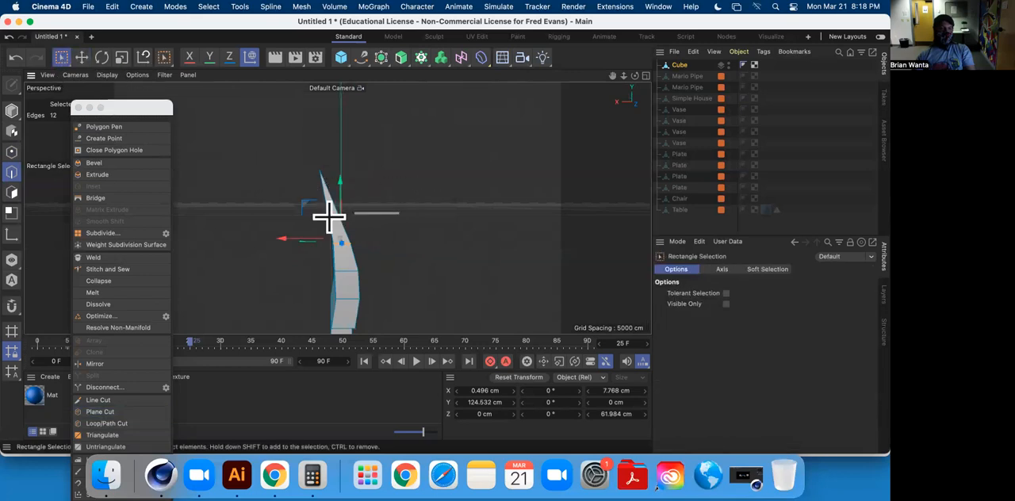
alt+drag(323, 232, 278, 212)
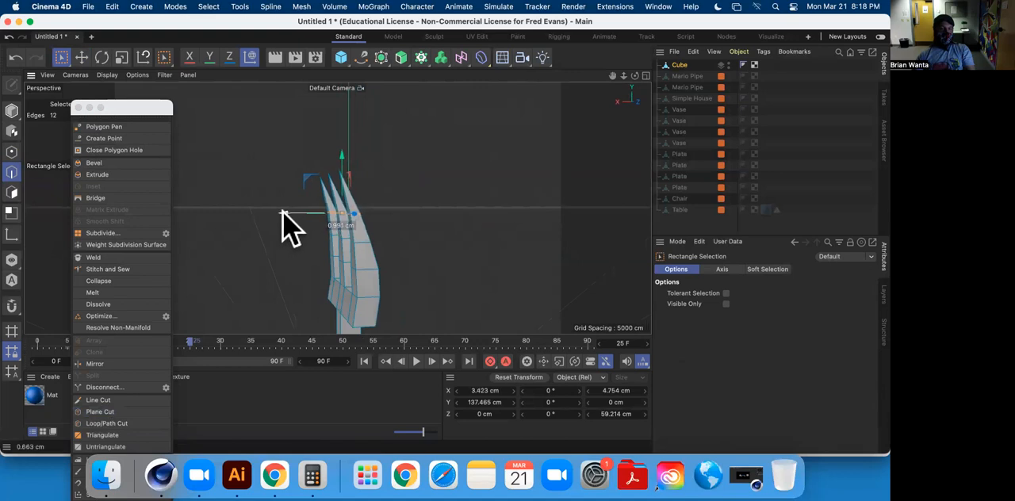
alt+drag(388, 252, 474, 252)
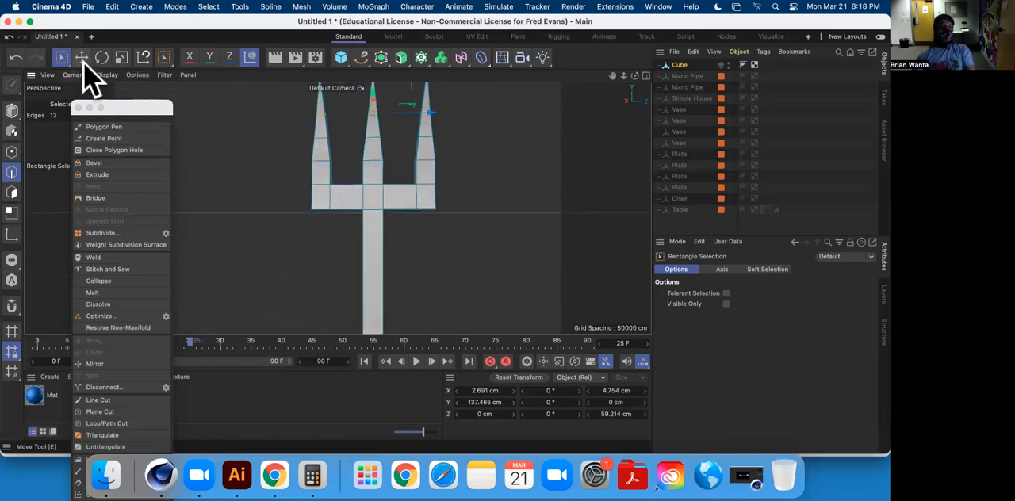
Select the crossbar's two outer bottom edges and raise them to about 93.2 cm in Y to slant its lower corners.
click(81, 57)
mouse_move(341, 232)
alt+mouse_down()
mouse_move(392, 232)
mouse_move(325, 226)
alt+mouse_up()
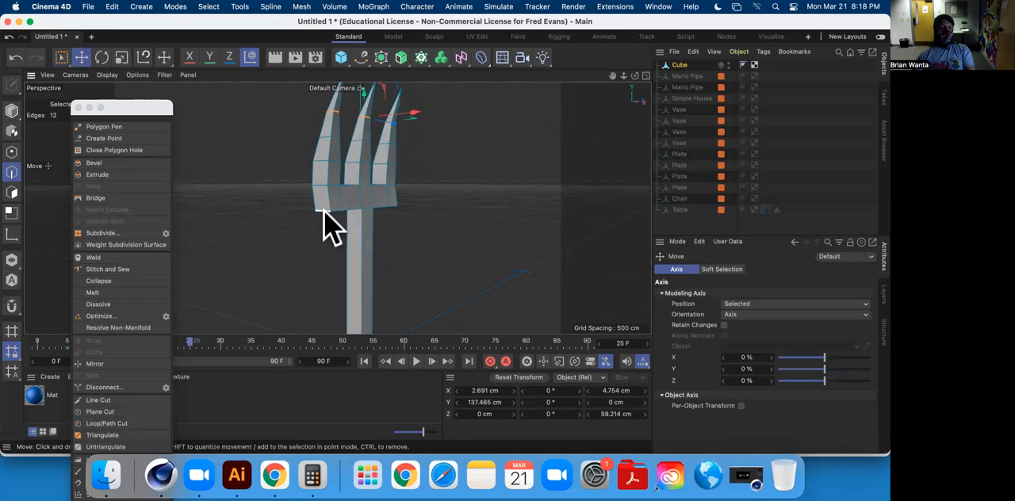
click(324, 210)
alt+drag(437, 214, 195, 186)
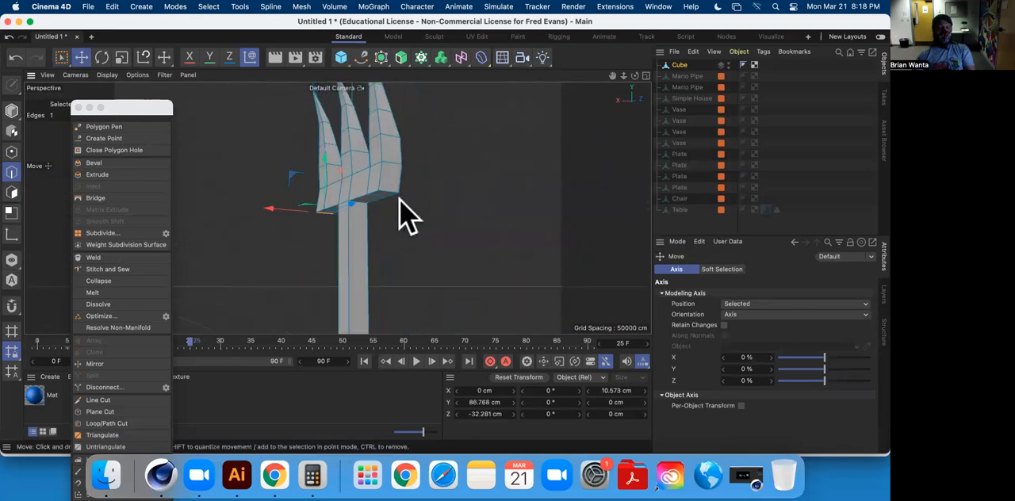
alt+drag(388, 192, 472, 231)
scroll(334, 230, down, 3)
scroll(333, 230, up, 5)
mouse_move(373, 244)
alt+mouse_down()
mouse_move(356, 261)
mouse_move(494, 238)
mouse_move(362, 238)
alt+mouse_up()
scroll(394, 177, up, 3)
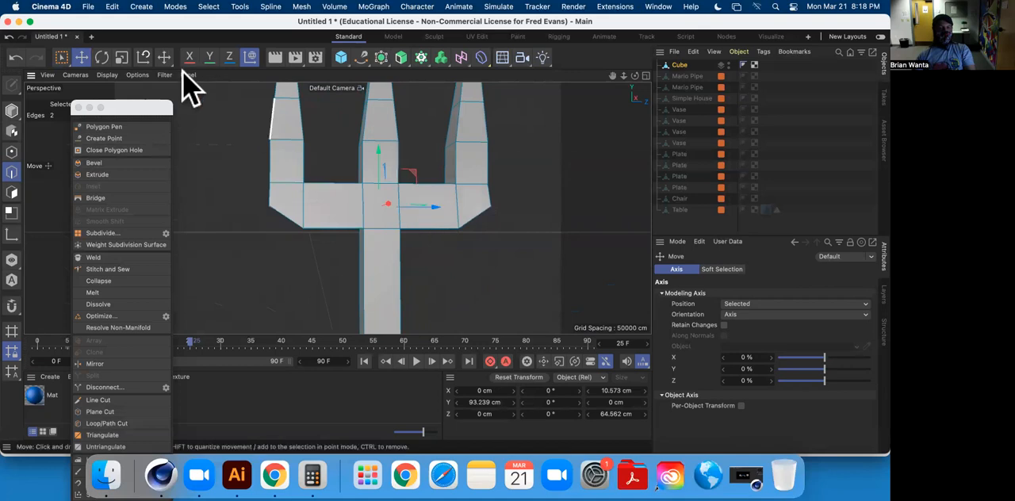
Scale the crossbar's two raised corner edges down to about 9.7 cm in X and 59.1 cm in Z.
click(117, 60)
drag(516, 201, 485, 234)
scroll(501, 261, down, 5)
alt+middle_drag(507, 275, 438, 171)
scroll(482, 198, down, 6)
alt+drag(494, 215, 376, 158)
Select the handle's four long edges together with the four edges around its bottom end.
click(83, 58)
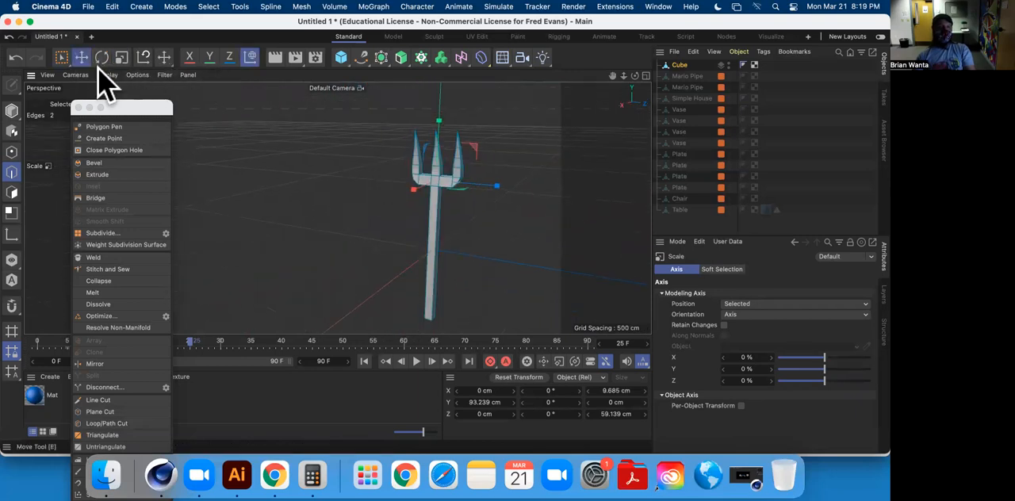
scroll(480, 242, up, 5)
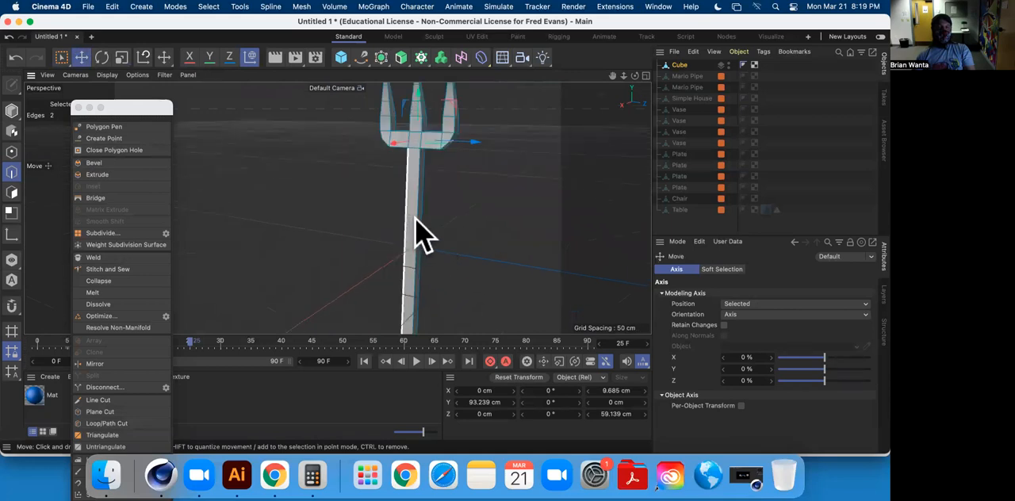
alt+drag(483, 226, 254, 192)
shift+click(331, 202)
shift+click(268, 177)
alt+drag(349, 190, 373, 129)
scroll(373, 130, down, 3)
scroll(328, 204, down, 2)
scroll(331, 237, up, 2)
scroll(332, 238, up, 3)
alt+drag(328, 235, 287, 213)
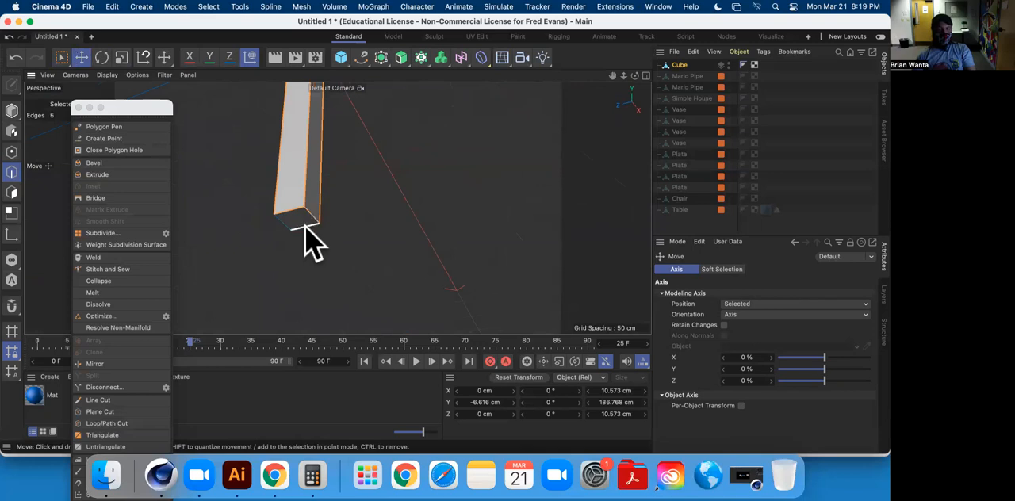
shift+click(286, 223)
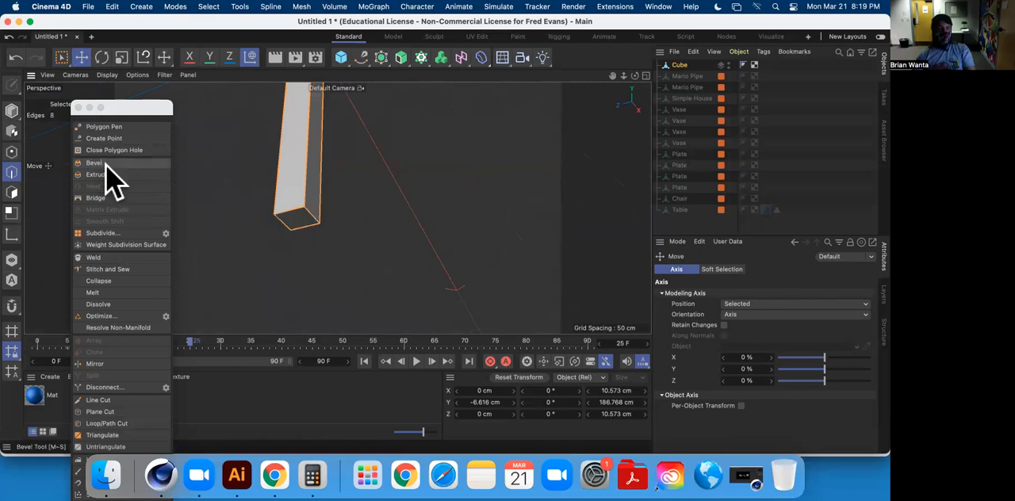
Try to bevel the selected handle edges with an offset of about 2.6 cm and 4 subdivisions, and undo the bevel.
click(106, 164)
alt+drag(367, 184, 365, 301)
scroll(384, 243, down, 5)
alt+drag(409, 202, 446, 211)
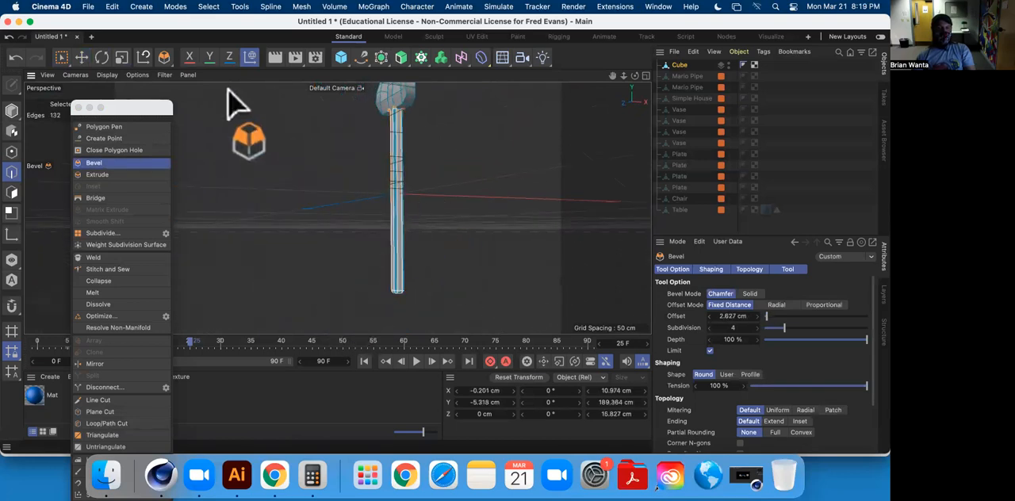
click(81, 57)
click(458, 181)
alt+drag(460, 177, 460, 248)
key(super+z)
key(super+z)
Add the outline edges of one end of the crossbar and the first two tines to the handle's edge selection.
alt+drag(375, 235, 395, 200)
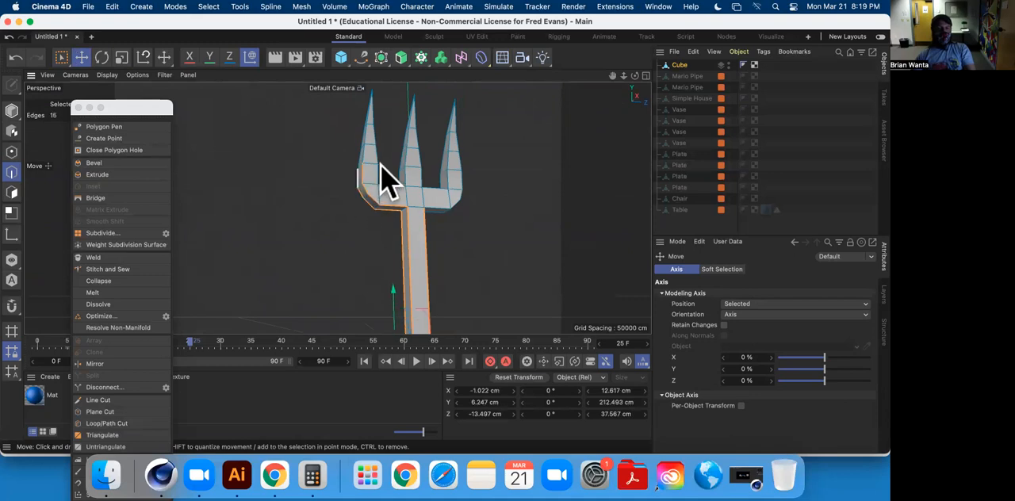
scroll(381, 165, down, 5)
alt+drag(394, 154, 356, 256)
scroll(372, 166, up, 8)
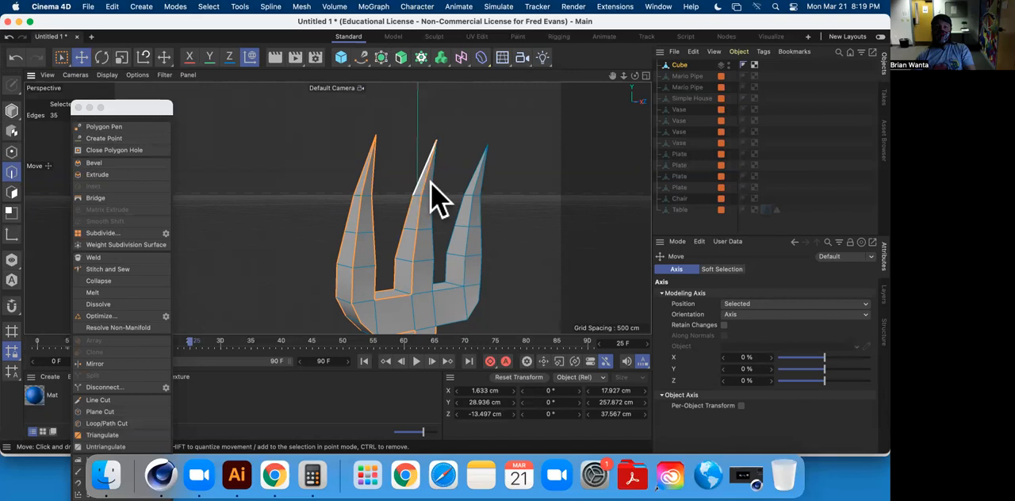
alt+drag(437, 212, 198, 261)
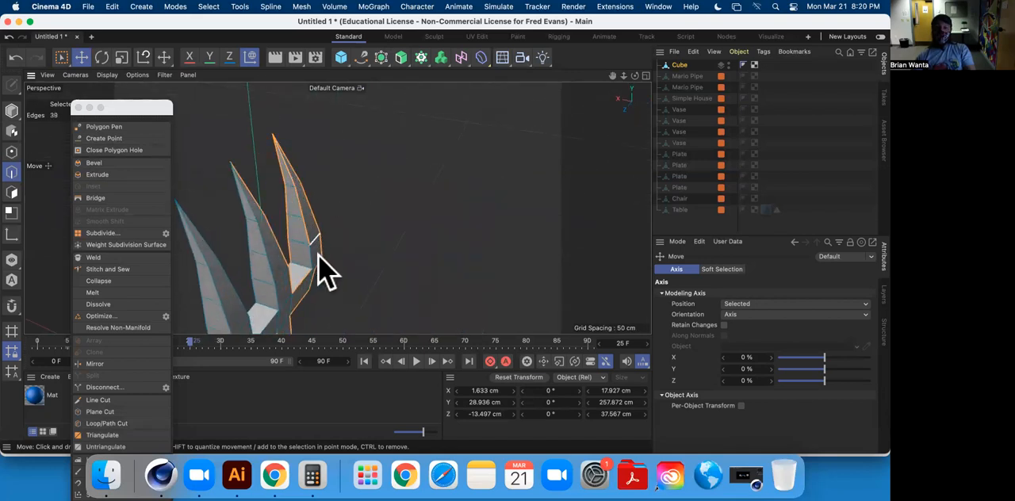
alt+drag(314, 270, 400, 212)
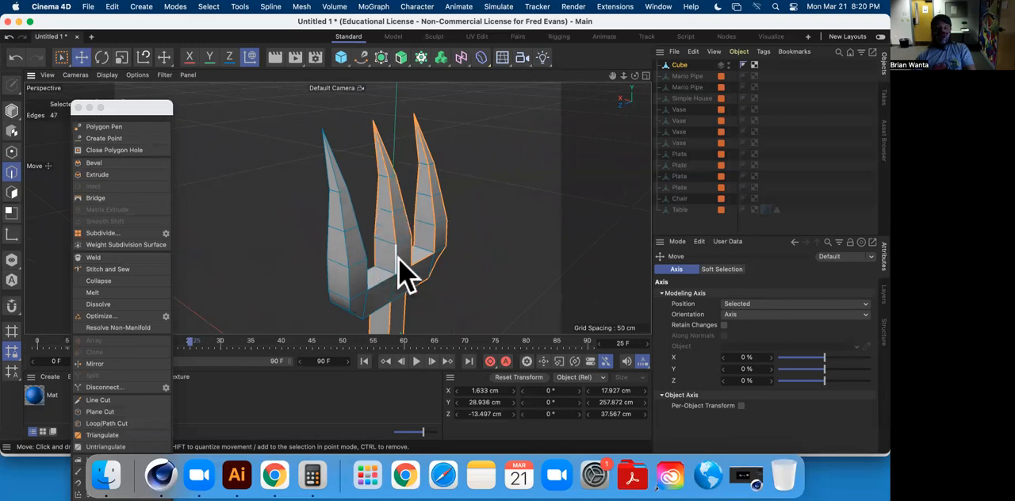
Add the remaining outer tine's outline edges and the crossbar's remaining lower edges to the selection.
alt+drag(381, 286, 337, 270)
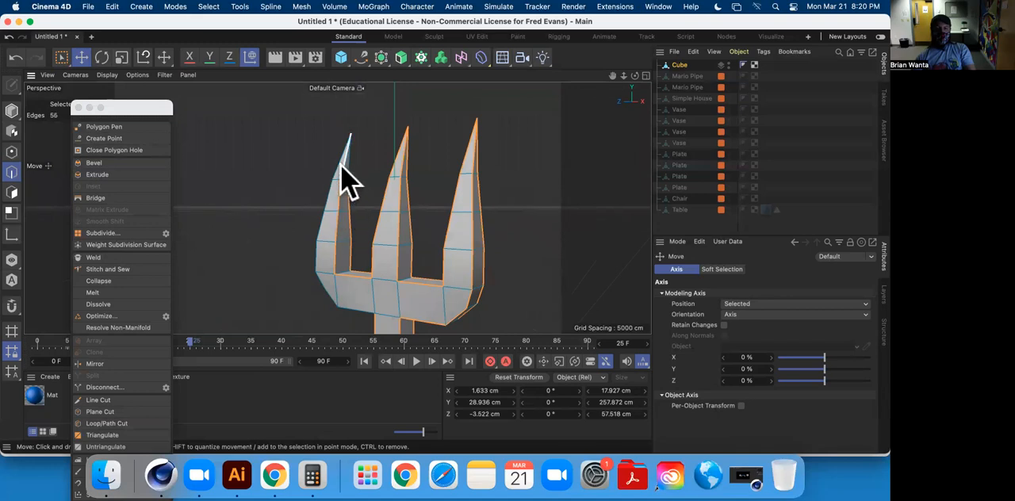
alt+drag(354, 187, 547, 212)
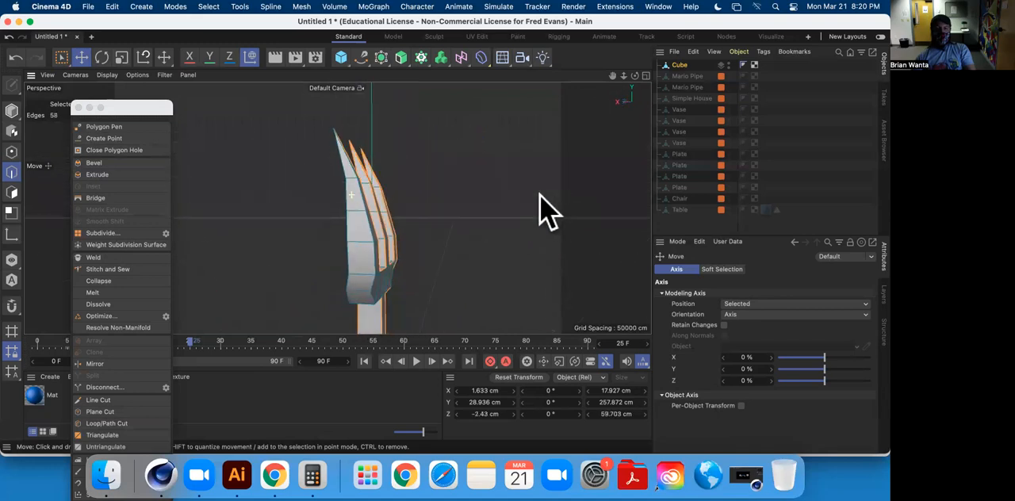
alt+drag(402, 208, 366, 194)
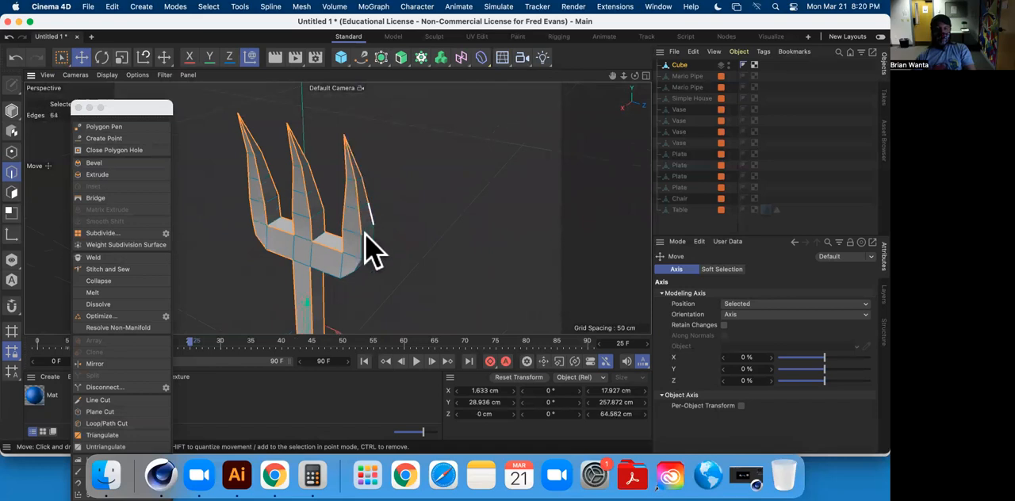
alt+drag(367, 233, 366, 300)
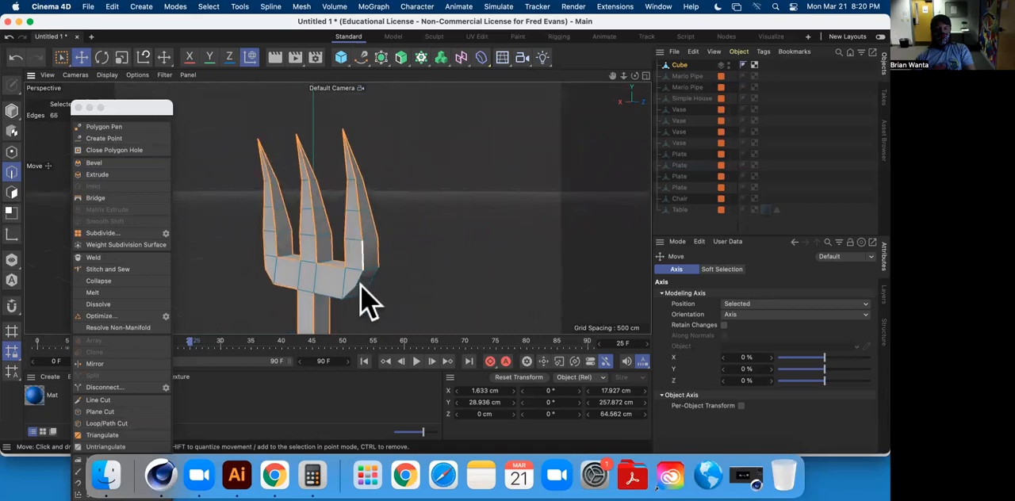
alt+drag(401, 238, 379, 237)
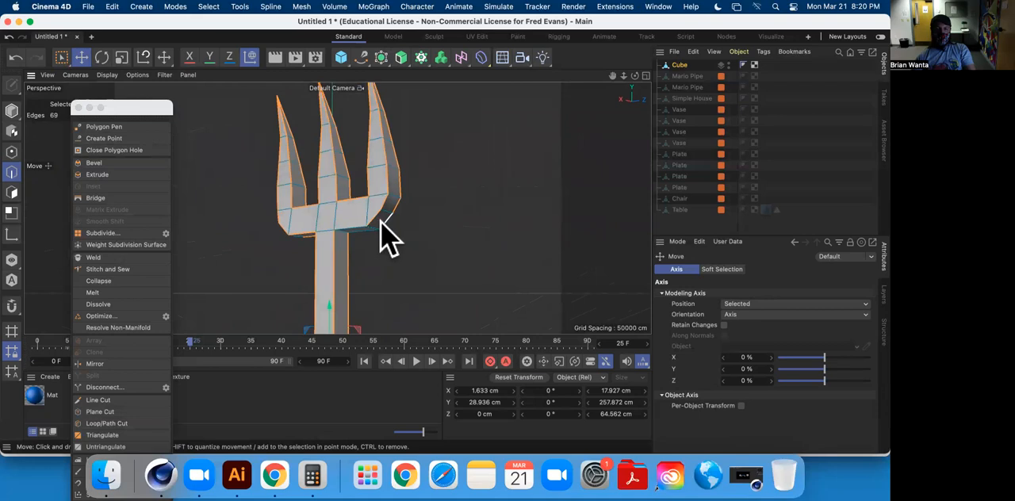
alt+drag(267, 230, 326, 195)
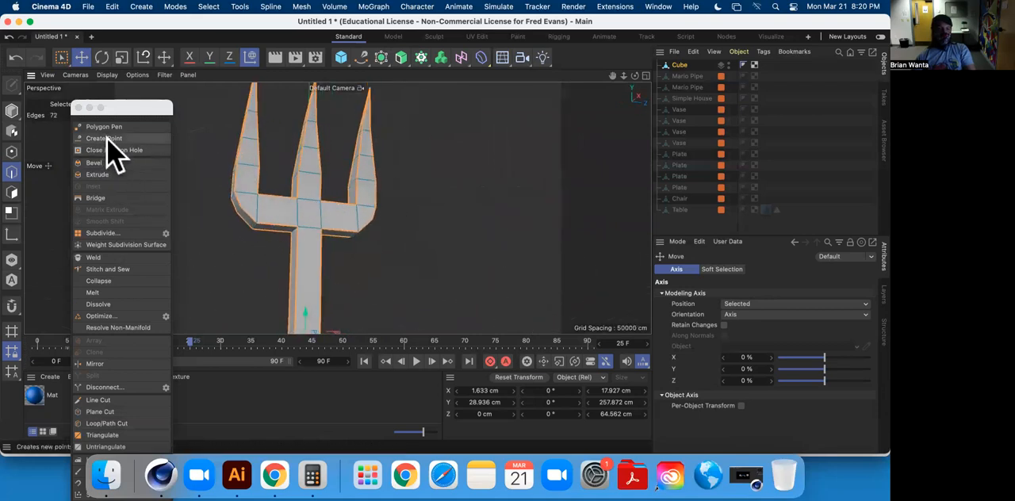
Bevel the pitchfork's selected outline edges with an offset of about 1.6 cm and 4 subdivisions.
click(94, 162)
drag(453, 215, 312, 204)
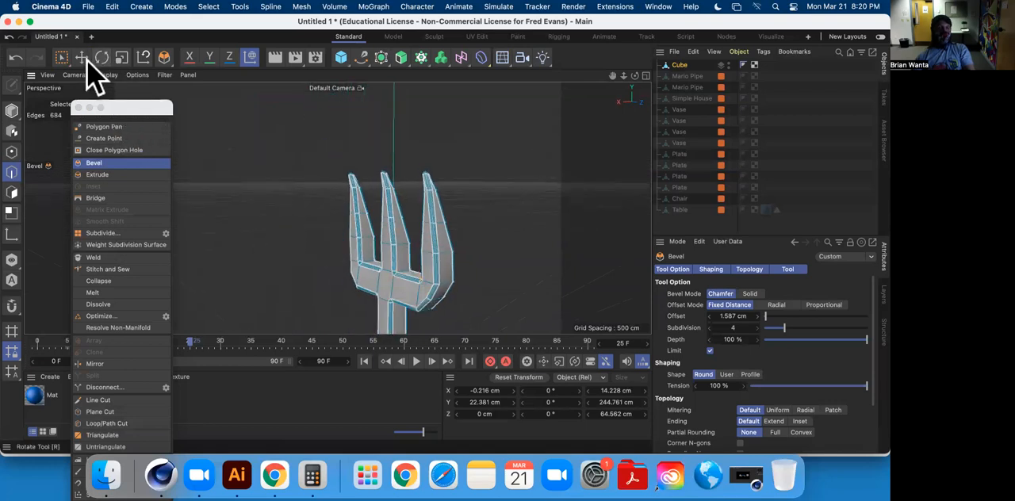
click(82, 57)
alt+drag(480, 193, 426, 184)
click(428, 193)
scroll(466, 161, down, 3)
scroll(457, 179, up, 8)
click(474, 168)
scroll(426, 184, down, 8)
Rectangle-select the points at the three tine tips and raise them to lengthen the tines.
click(12, 152)
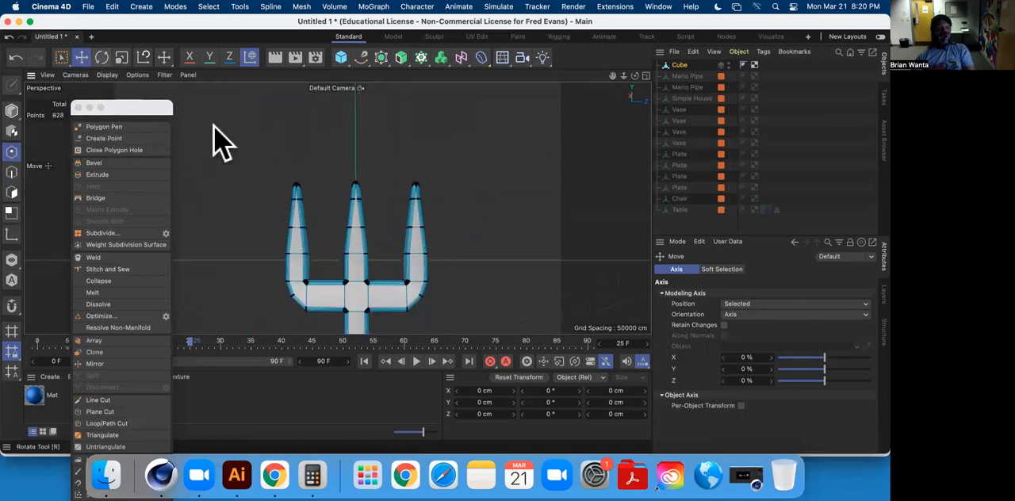
click(61, 57)
drag(233, 132, 460, 197)
alt+drag(460, 197, 345, 100)
alt+drag(376, 127, 343, 127)
drag(286, 156, 282, 157)
Select the middle tine's tip points and move them to about 160.9 cm in Y and 10.2 cm in X.
mouse_move(374, 153)
alt+mouse_down()
mouse_move(509, 147)
mouse_move(419, 158)
mouse_move(310, 127)
mouse_move(381, 165)
alt+mouse_up()
click(488, 208)
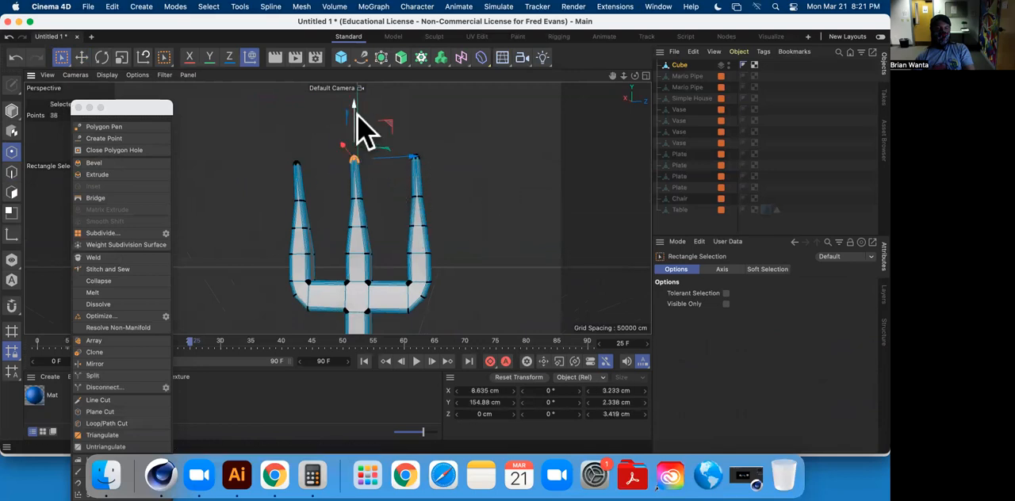
alt+drag(355, 111, 270, 141)
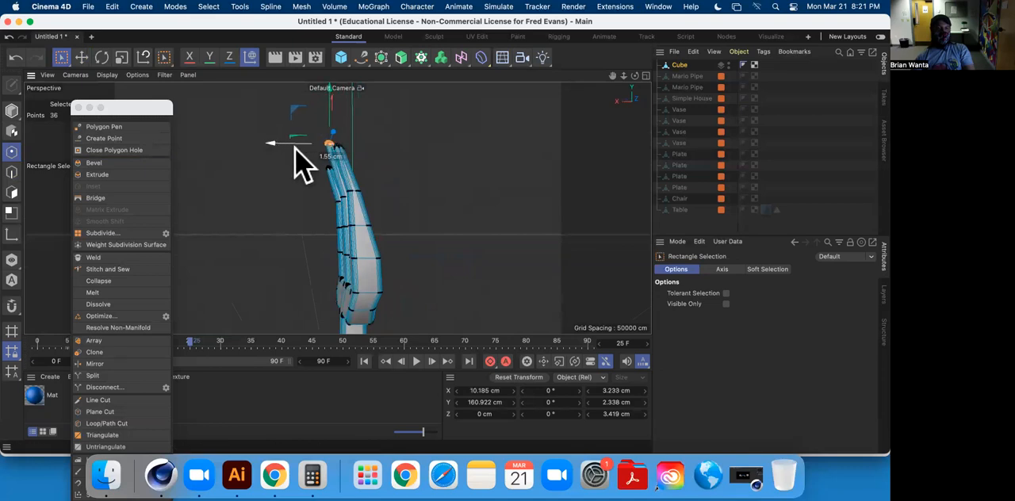
Deselect the pitchfork and inspect the beveled shape from several sides.
click(663, 222)
alt+drag(345, 182, 558, 207)
alt+drag(476, 283, 643, 198)
alt+drag(337, 207, 529, 224)
scroll(484, 183, up, 2)
scroll(484, 182, down, 10)
scroll(490, 198, up, 4)
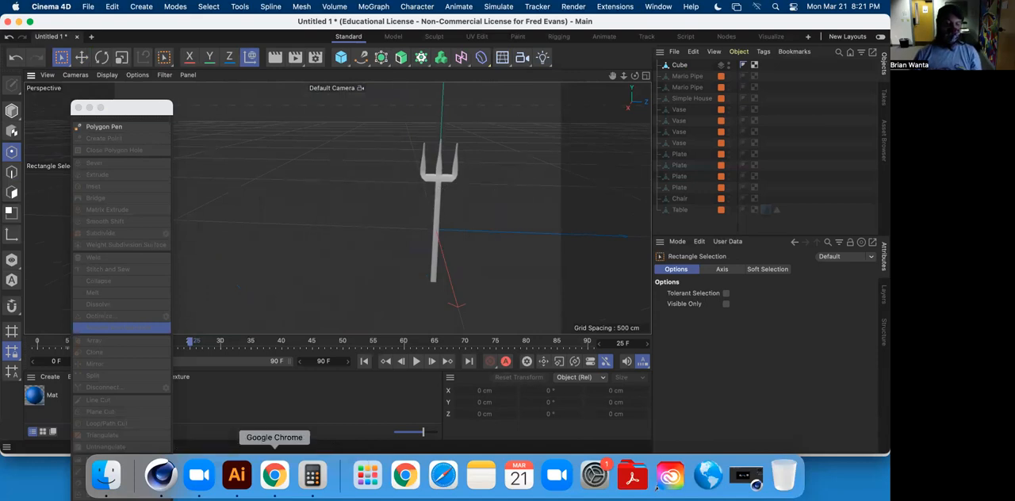
Switch to Chrome and review the polygon modeling assignment's lists of required and bonus objects.
click(274, 474)
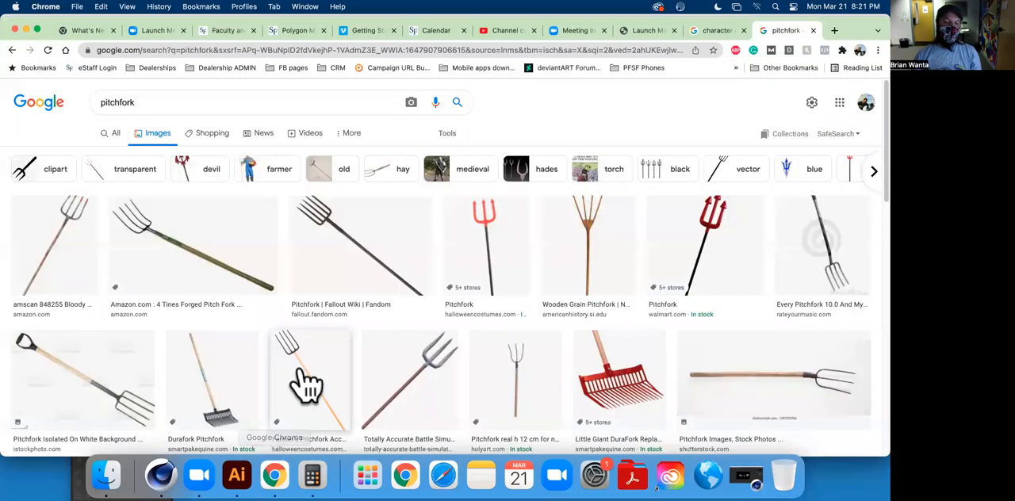
click(293, 32)
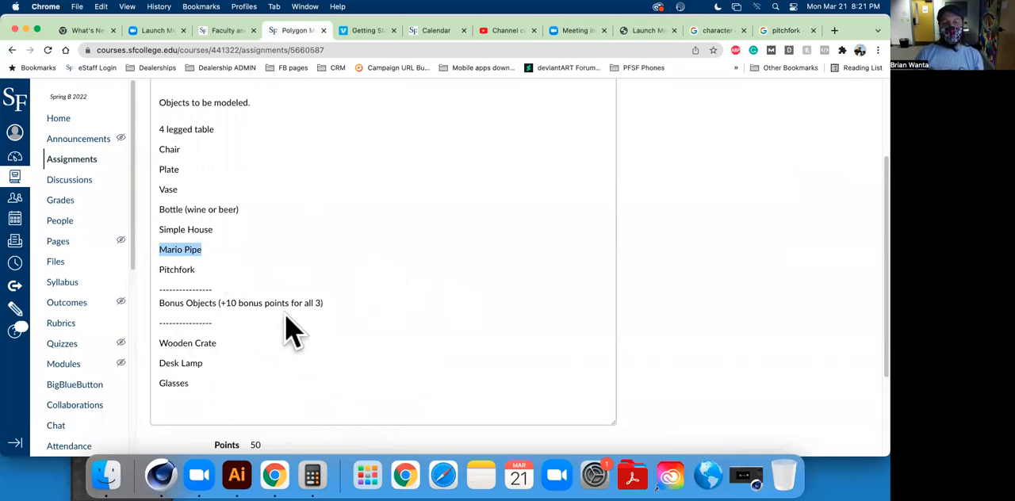
scroll(308, 157, down, 1)
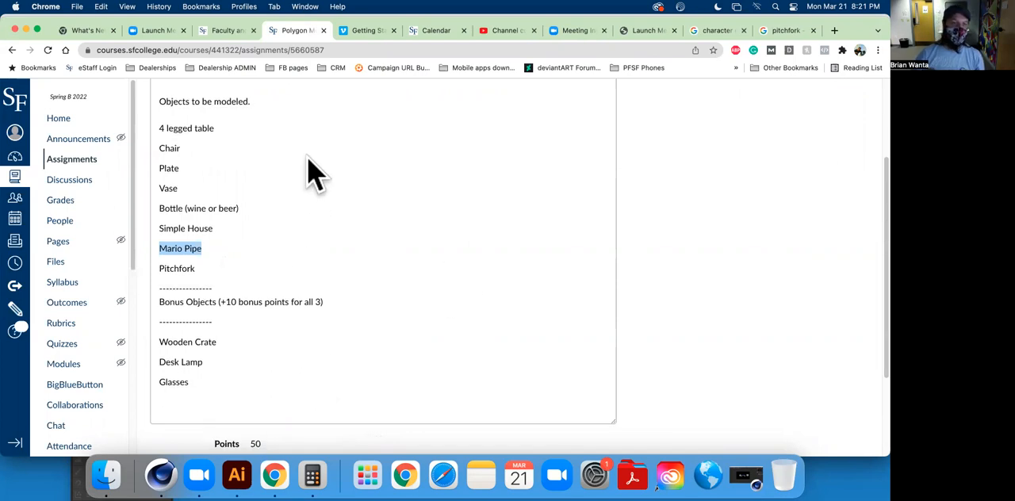
scroll(316, 182, up, 3)
scroll(322, 203, down, 6)
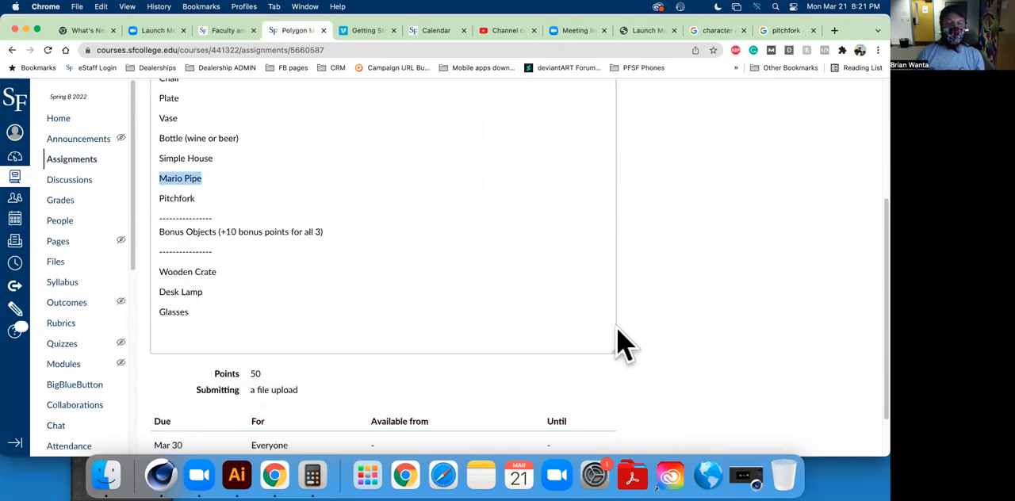
scroll(622, 343, down, 2)
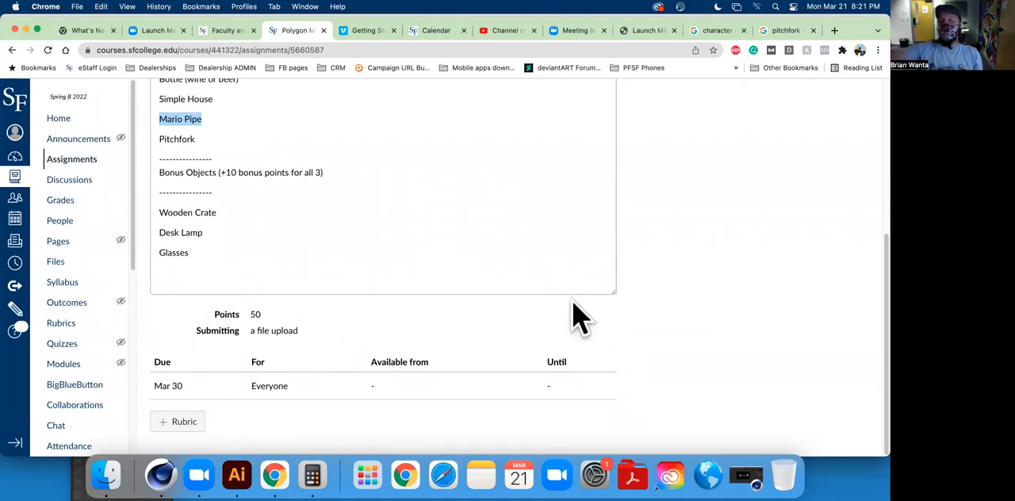
scroll(455, 288, up, 3)
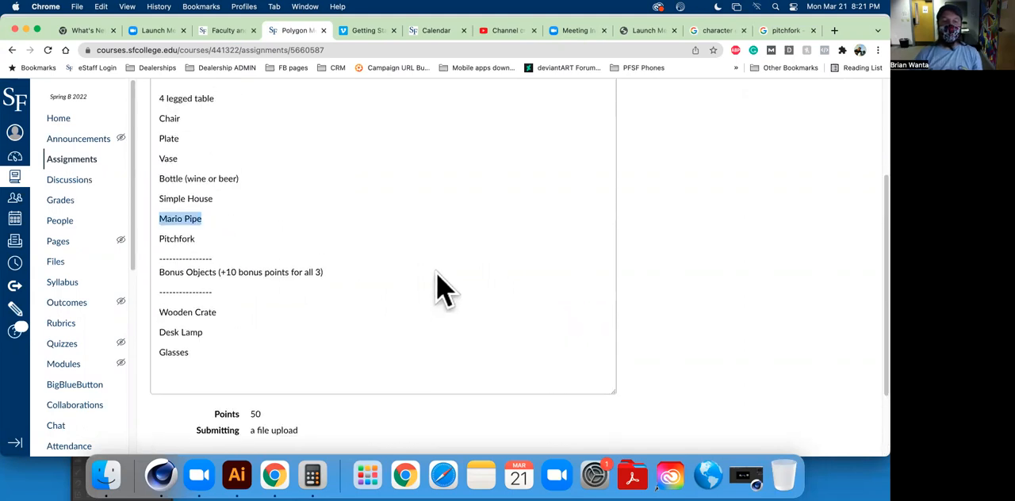
scroll(444, 285, up, 2)
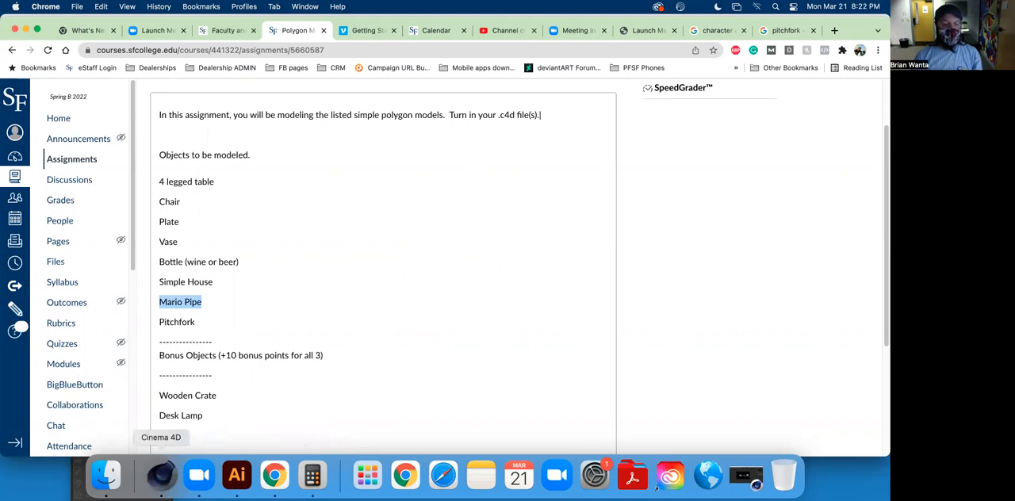
Switch back to Cinema 4D and rename the Cube object as Pitchfork.
click(161, 474)
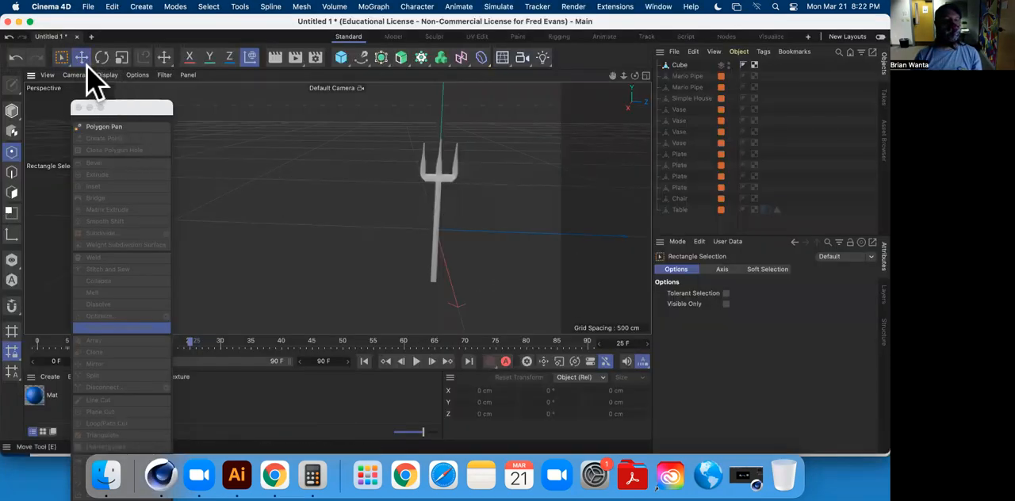
click(86, 63)
double_click(685, 65)
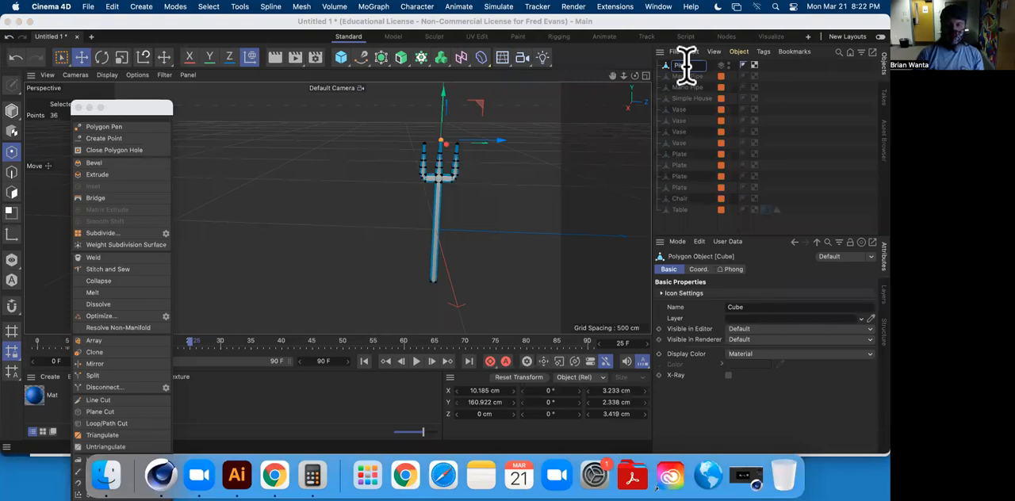
text(Pitchfork)
key(Return)
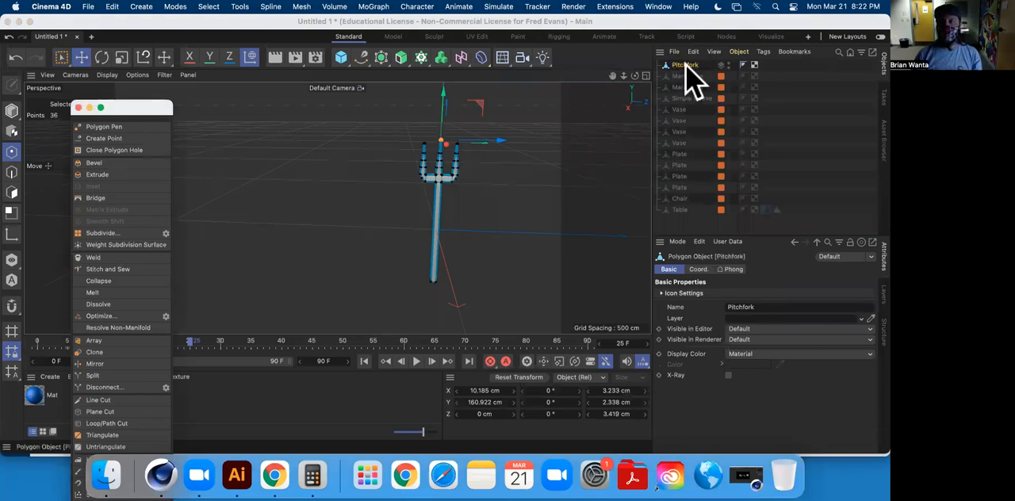
Clear the pitchfork's point selection, and make the Table layer visible and unlocked.
click(545, 165)
alt+middle_drag(544, 166, 361, 191)
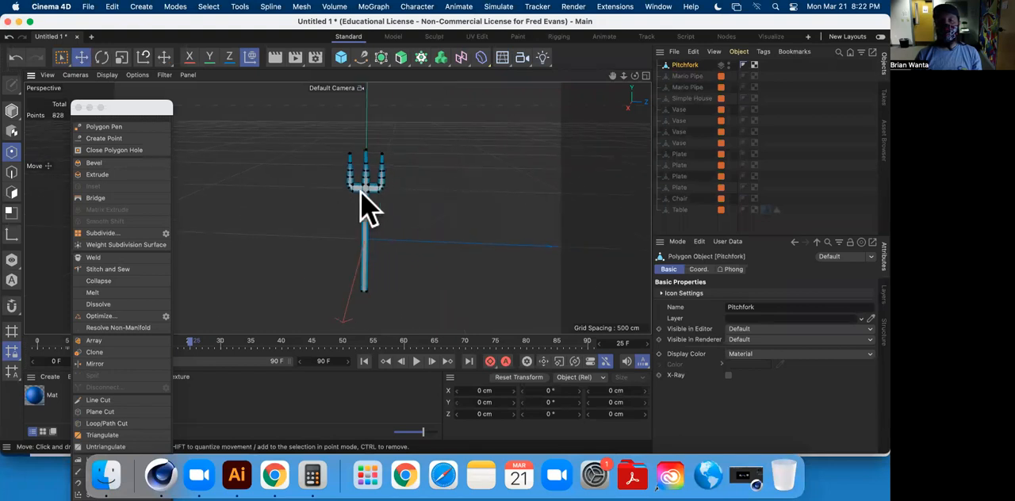
alt+drag(361, 190, 455, 191)
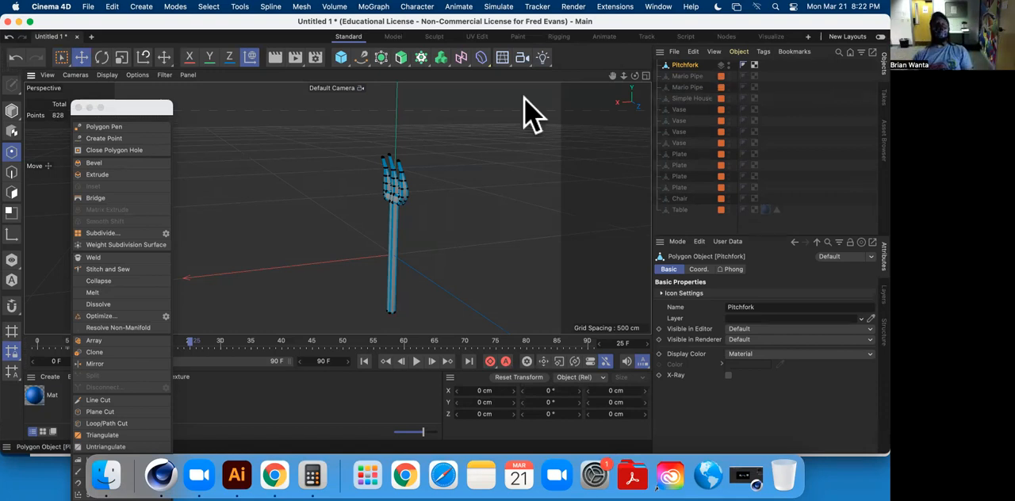
mouse_move(494, 186)
alt+mouse_down()
mouse_move(468, 224)
mouse_move(576, 231)
mouse_move(504, 200)
alt+mouse_up()
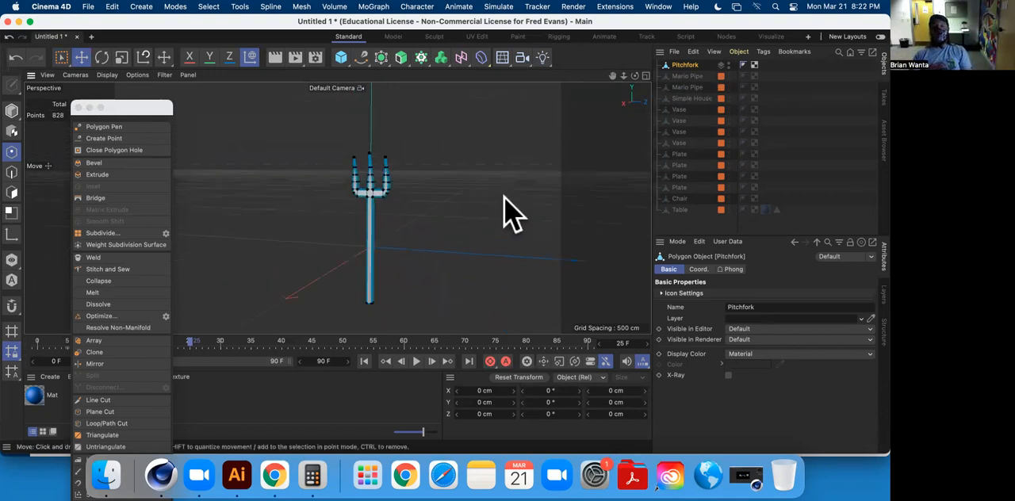
click(696, 222)
alt+drag(452, 223, 357, 173)
click(883, 295)
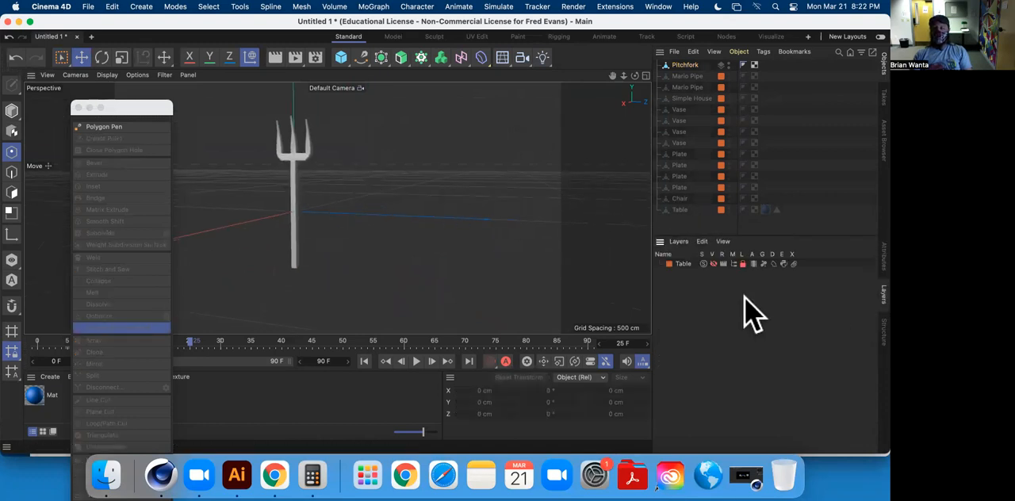
click(713, 265)
scroll(437, 229, down, 10)
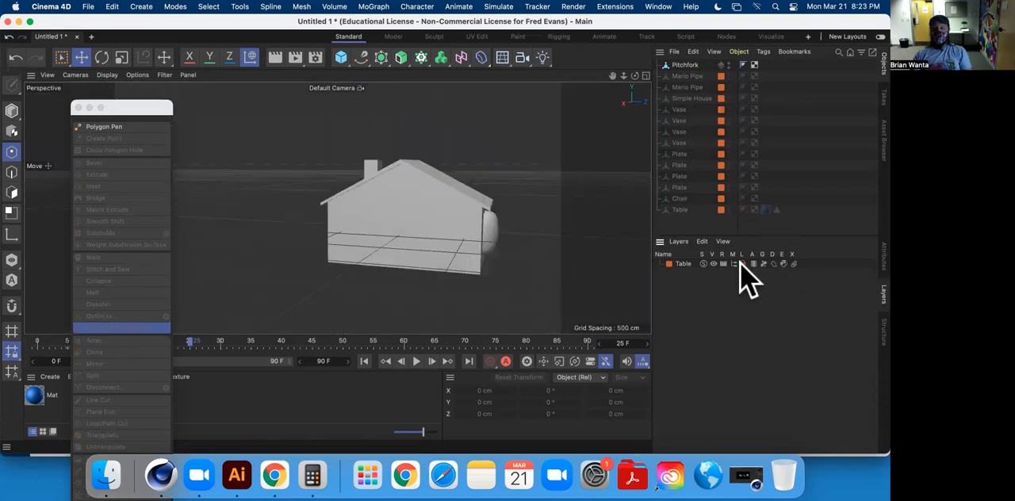
Select the Simple House as a whole object and move it to about -1750 cm in Z, away from the other models.
click(341, 253)
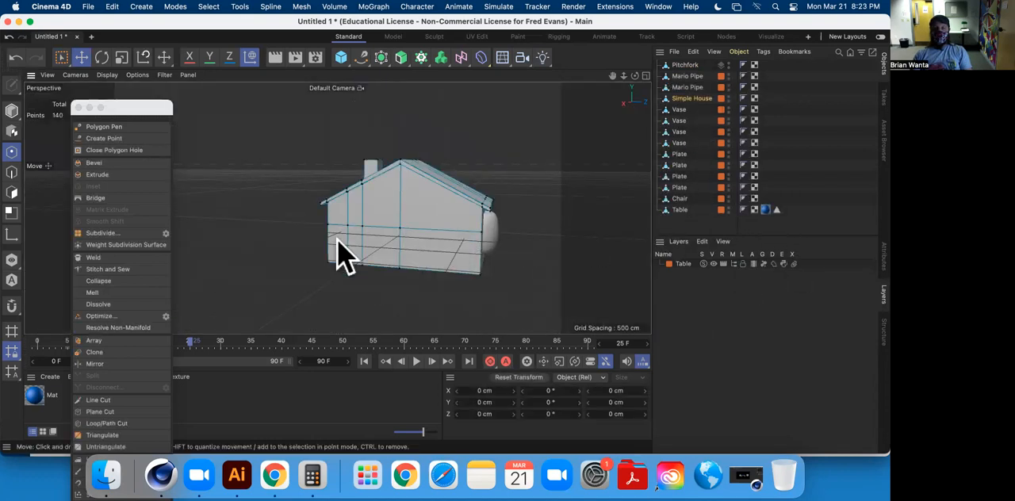
click(12, 111)
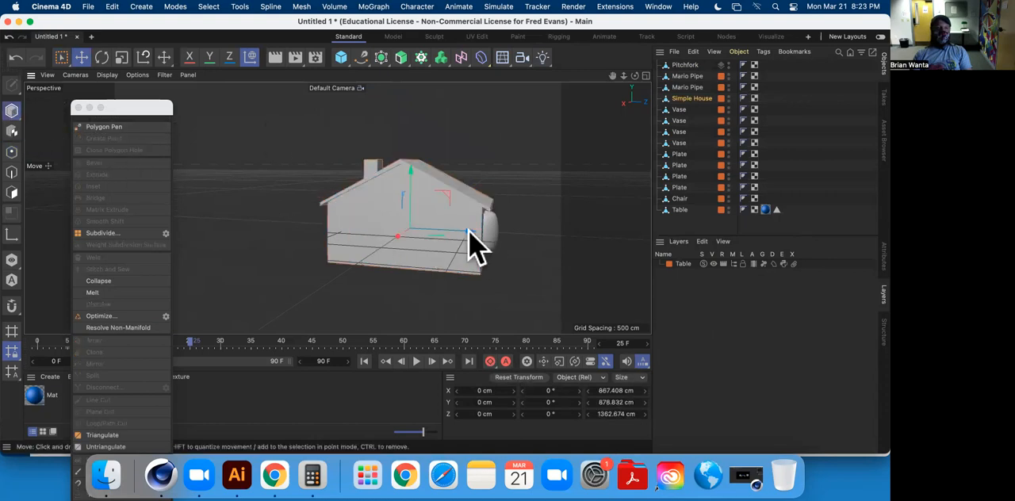
drag(467, 239, 287, 216)
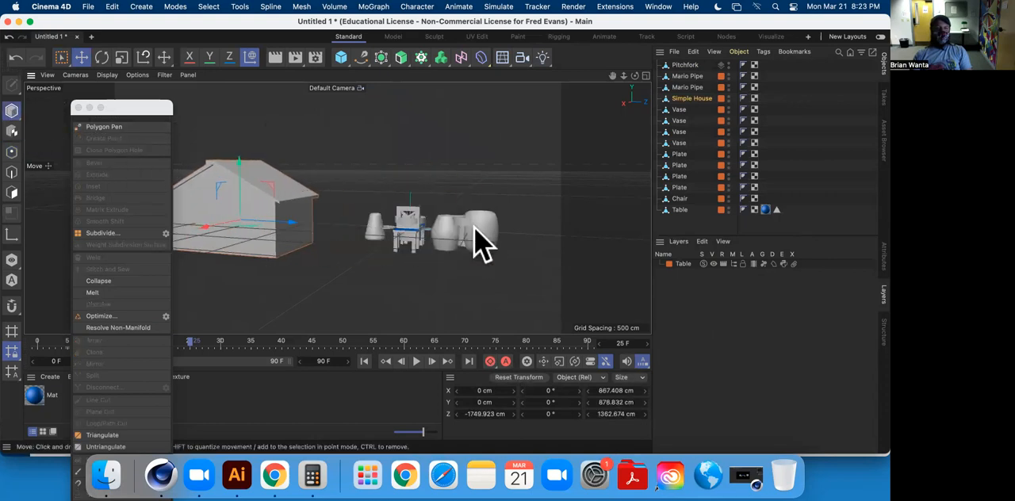
Select the four vases and raise them above the table and chair.
click(687, 110)
shift+click(680, 143)
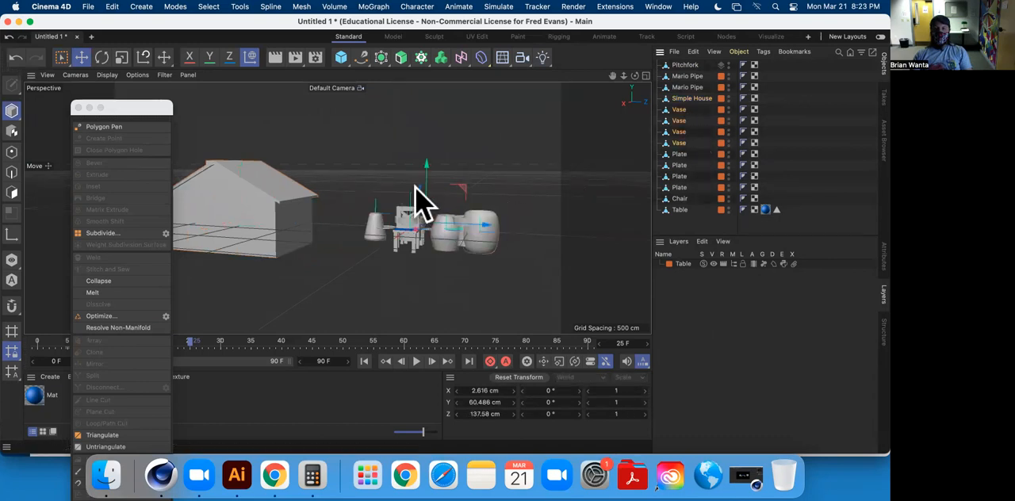
drag(426, 172, 428, 99)
Select the four plates and lower them to about -516.5 cm in Y.
click(691, 182)
shift+click(686, 187)
drag(424, 195, 431, 255)
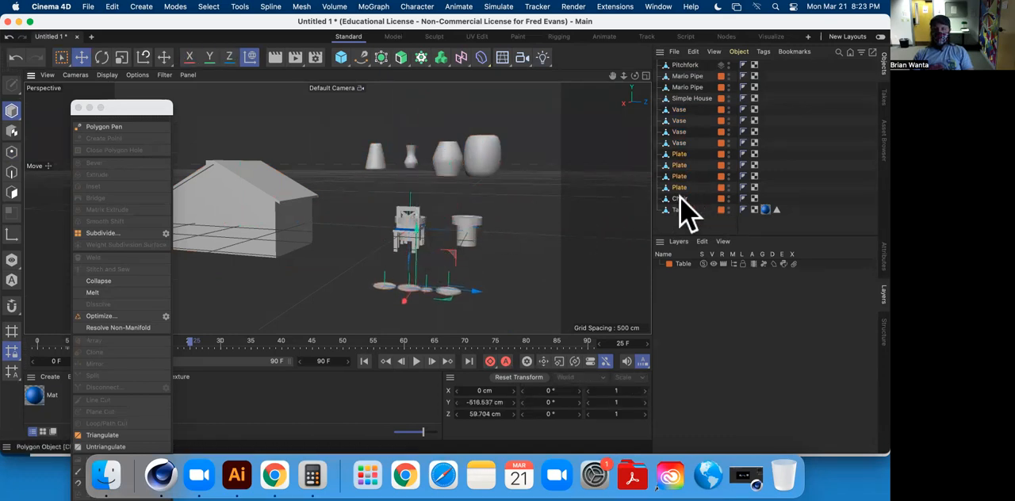
Move the chair along Z to the house side of the table and the Mario pipes to the opposite side.
click(678, 199)
drag(467, 227, 421, 230)
click(682, 88)
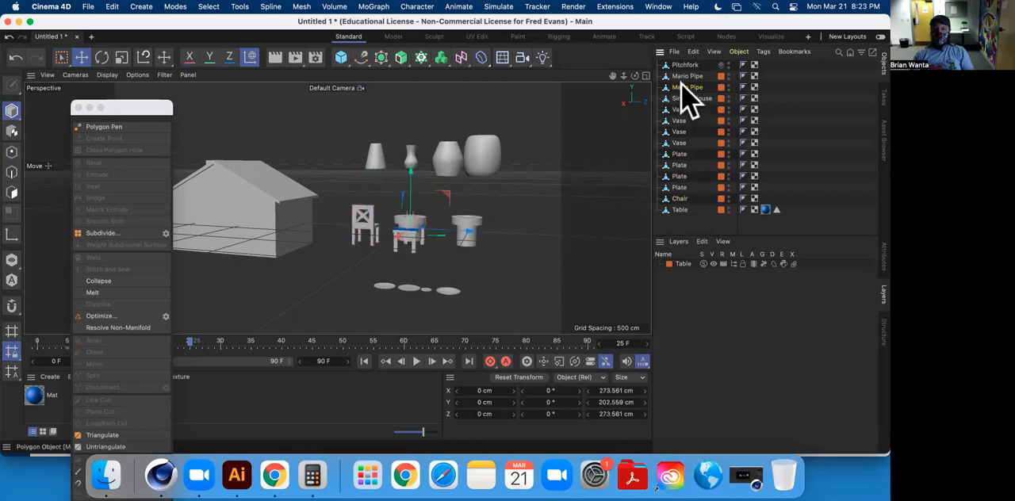
drag(469, 231, 565, 237)
Move the pitchfork along Z between the table and the Mario pipes, and deselect it.
click(685, 65)
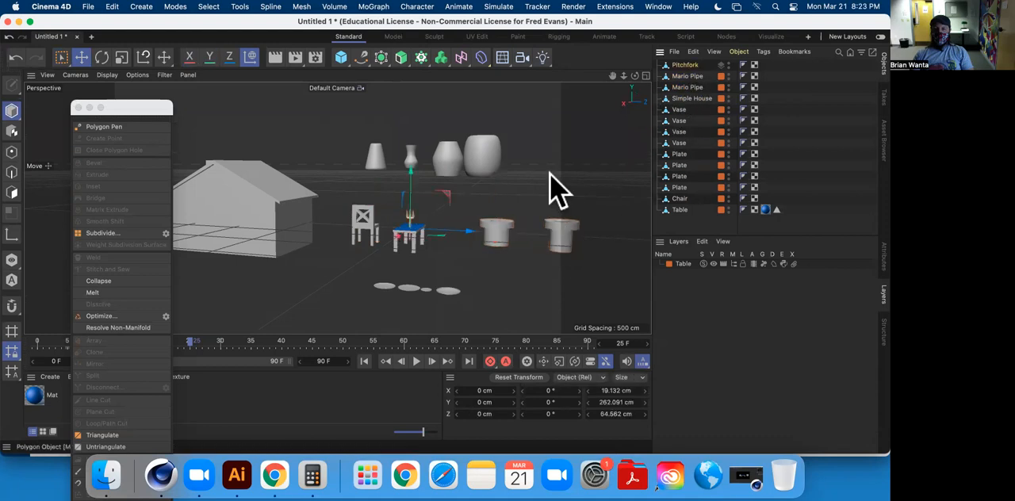
drag(474, 231, 454, 256)
click(407, 256)
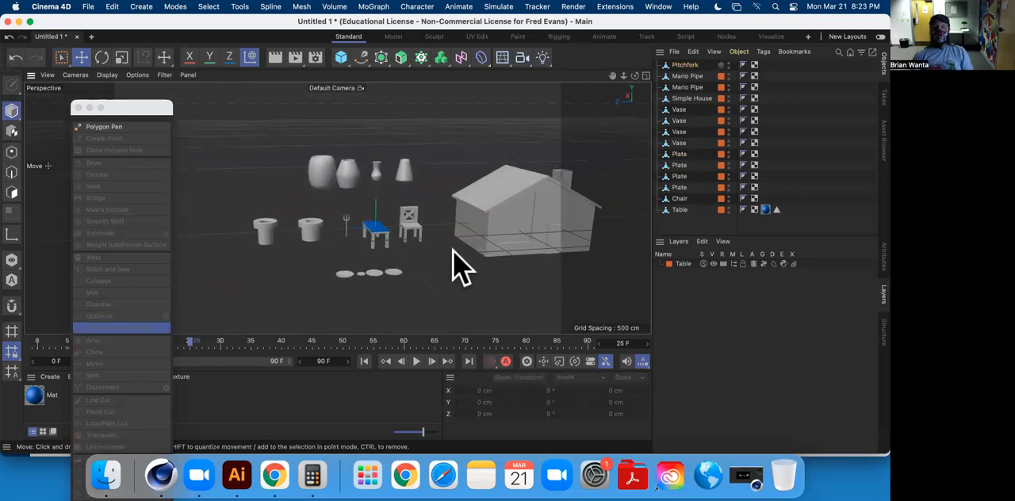